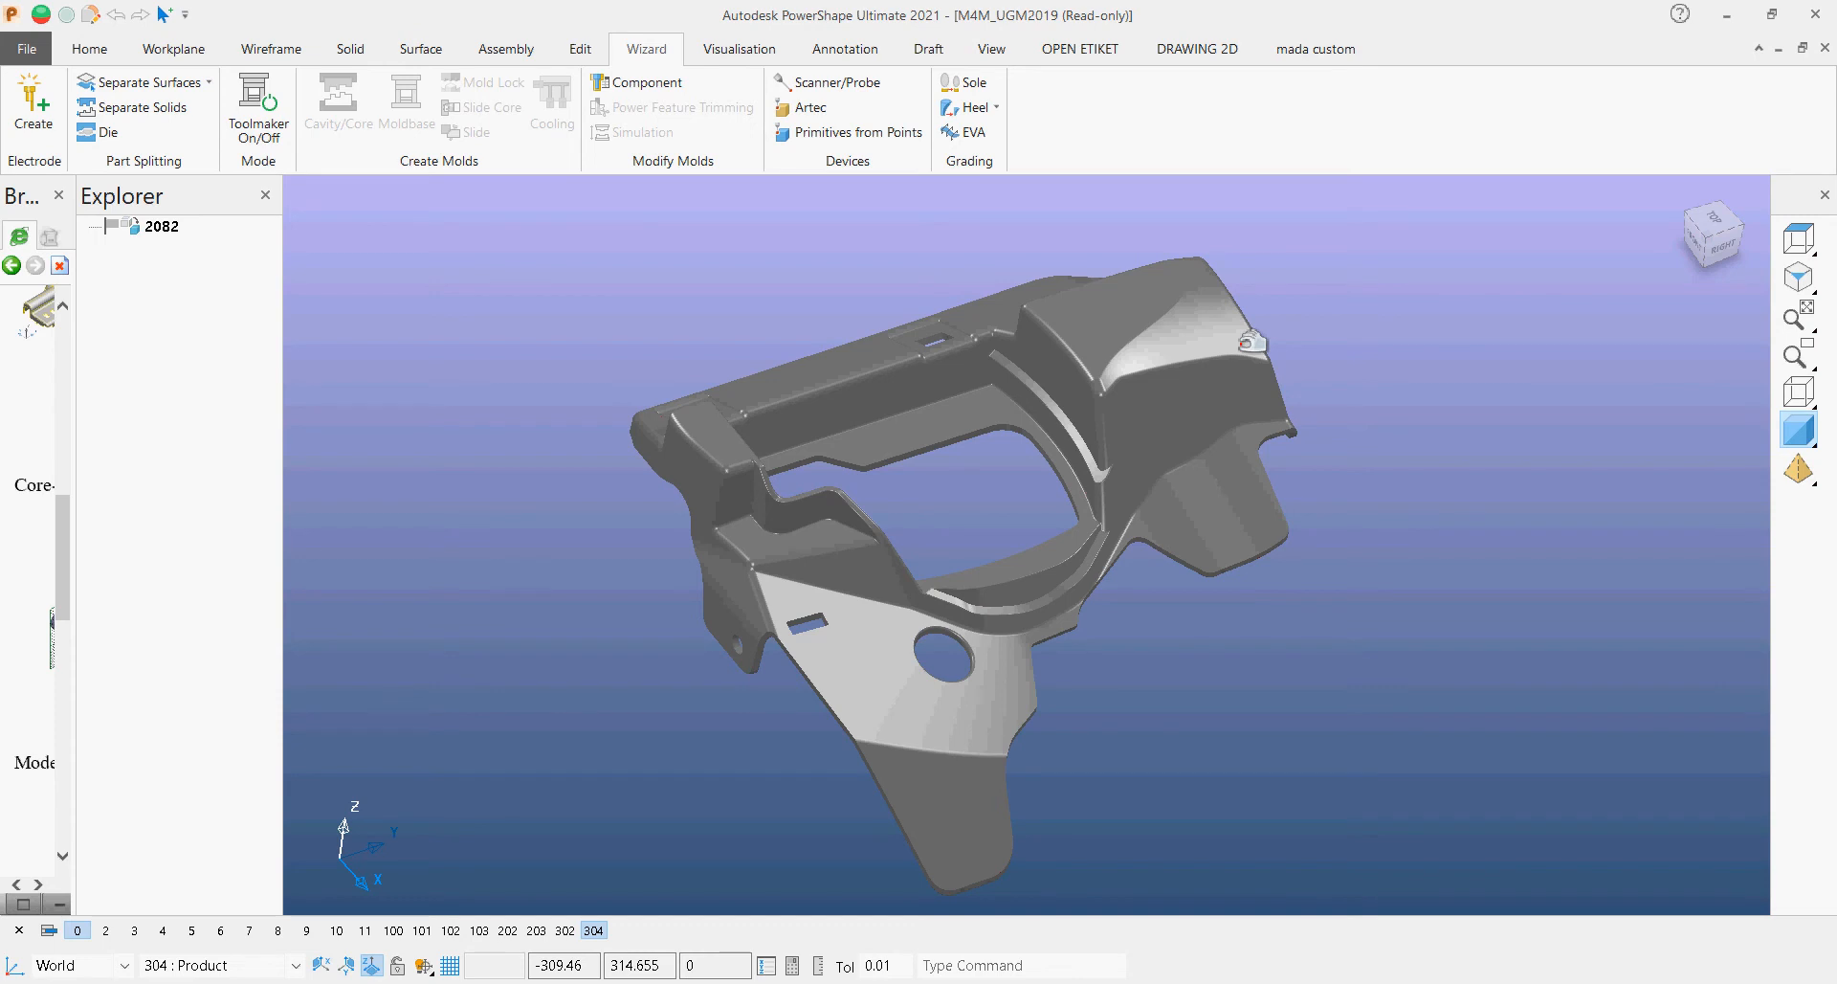
# Step: Start a solid core/cavity separation on the grey part and turn on undercut shading
pyautogui.click(1196, 373)
pyautogui.keyDown('shift'); pyautogui.moveTo(988, 526); pyautogui.dragTo(959, 507, button='middle'); pyautogui.keyUp('shift')
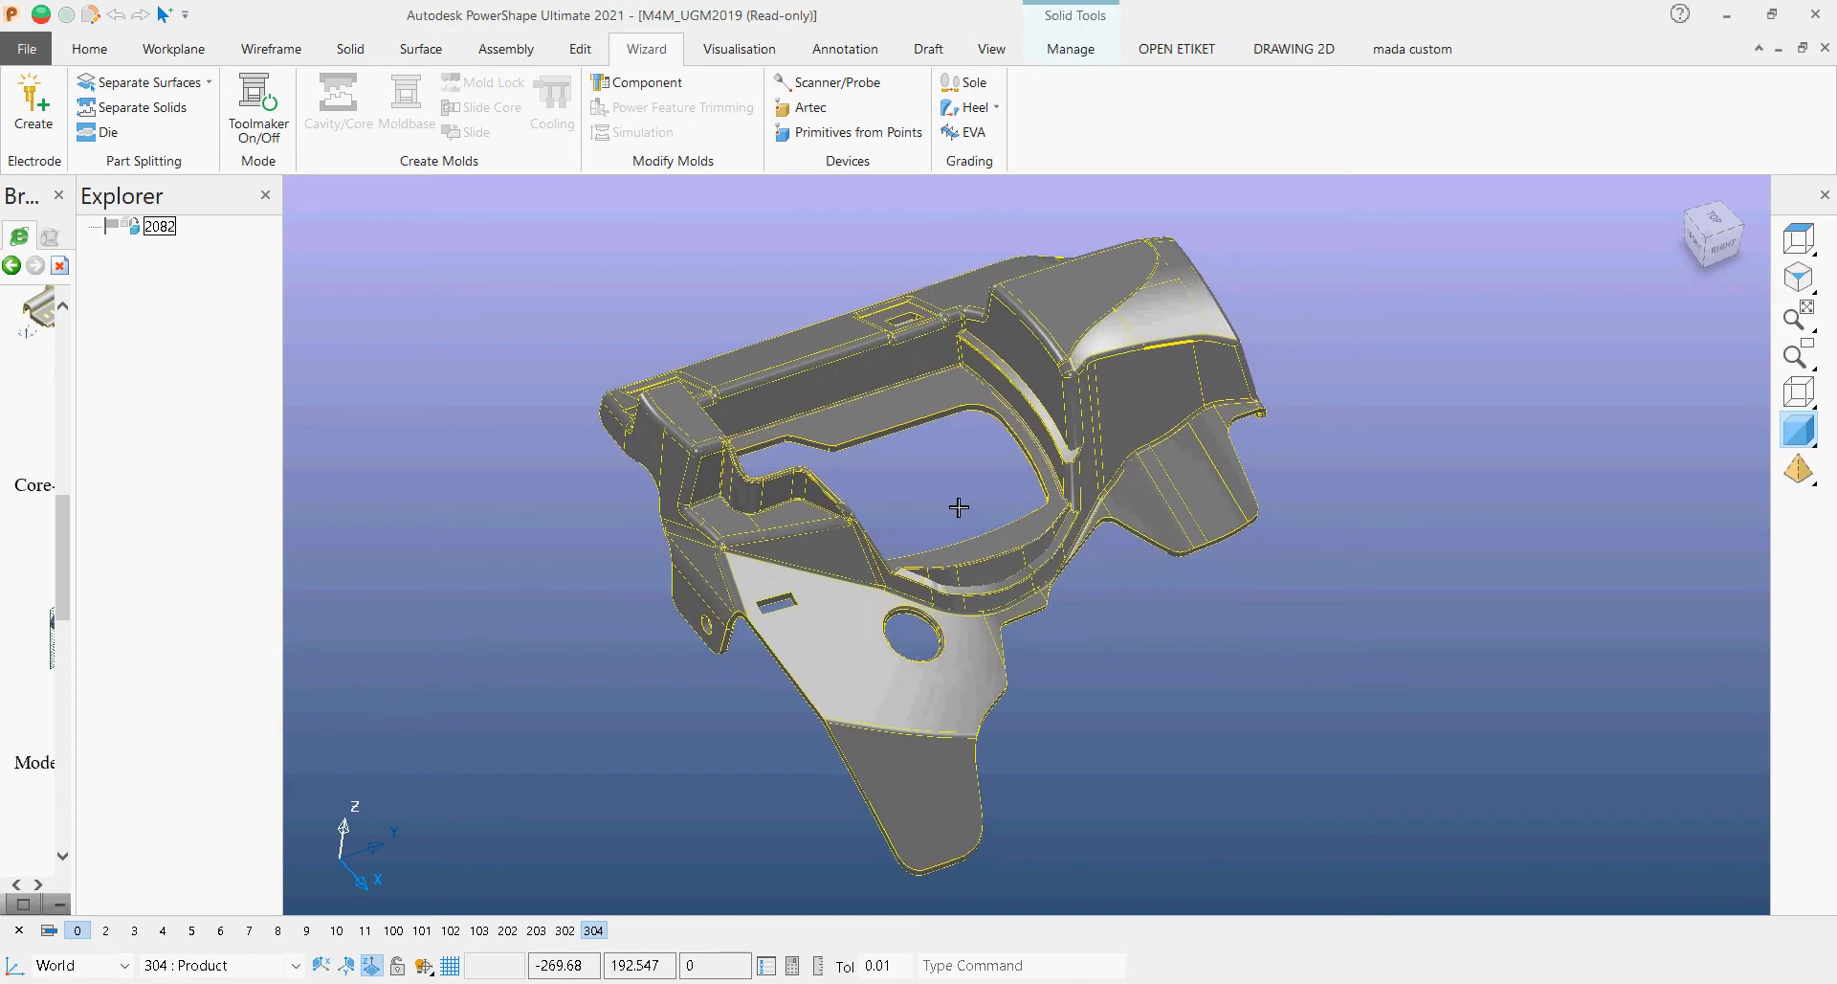
pyautogui.click(112, 114)
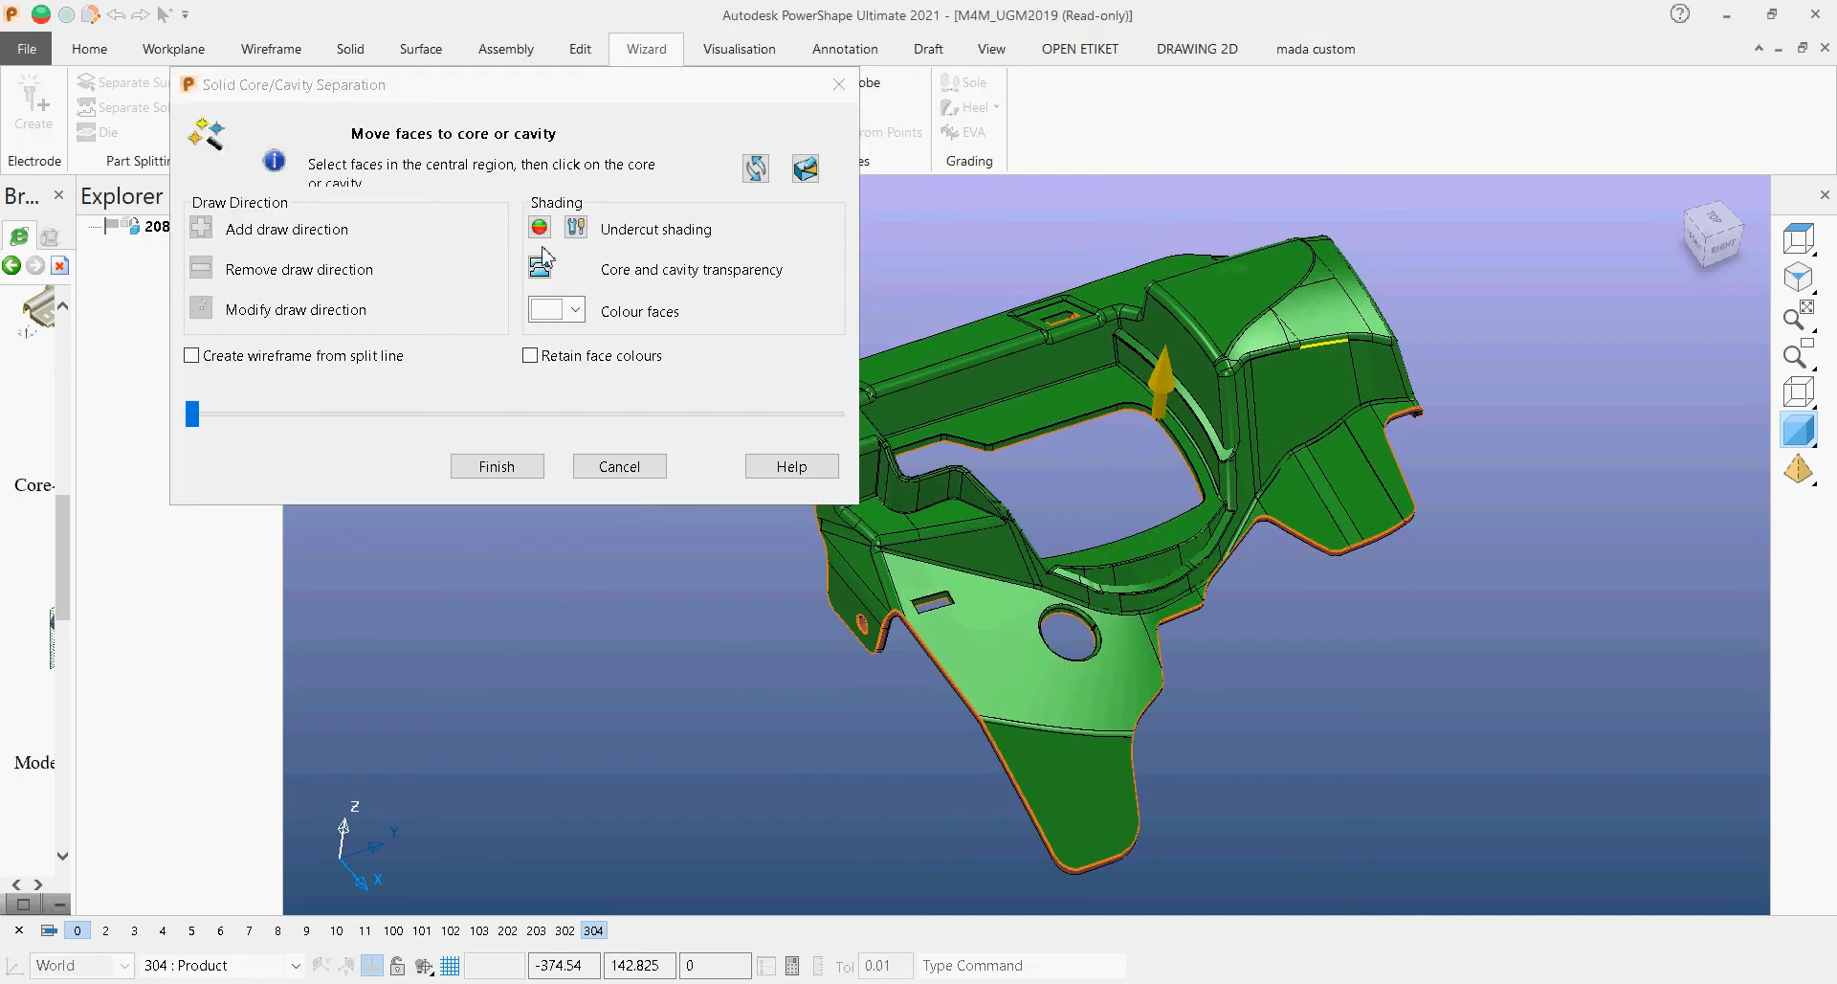
pyautogui.click(543, 231)
pyautogui.moveTo(1202, 620)
pyautogui.mouseDown(button='middle')
pyautogui.moveTo(1251, 566)
pyautogui.moveTo(1221, 584)
pyautogui.moveTo(1311, 601)
pyautogui.mouseUp(button='middle')
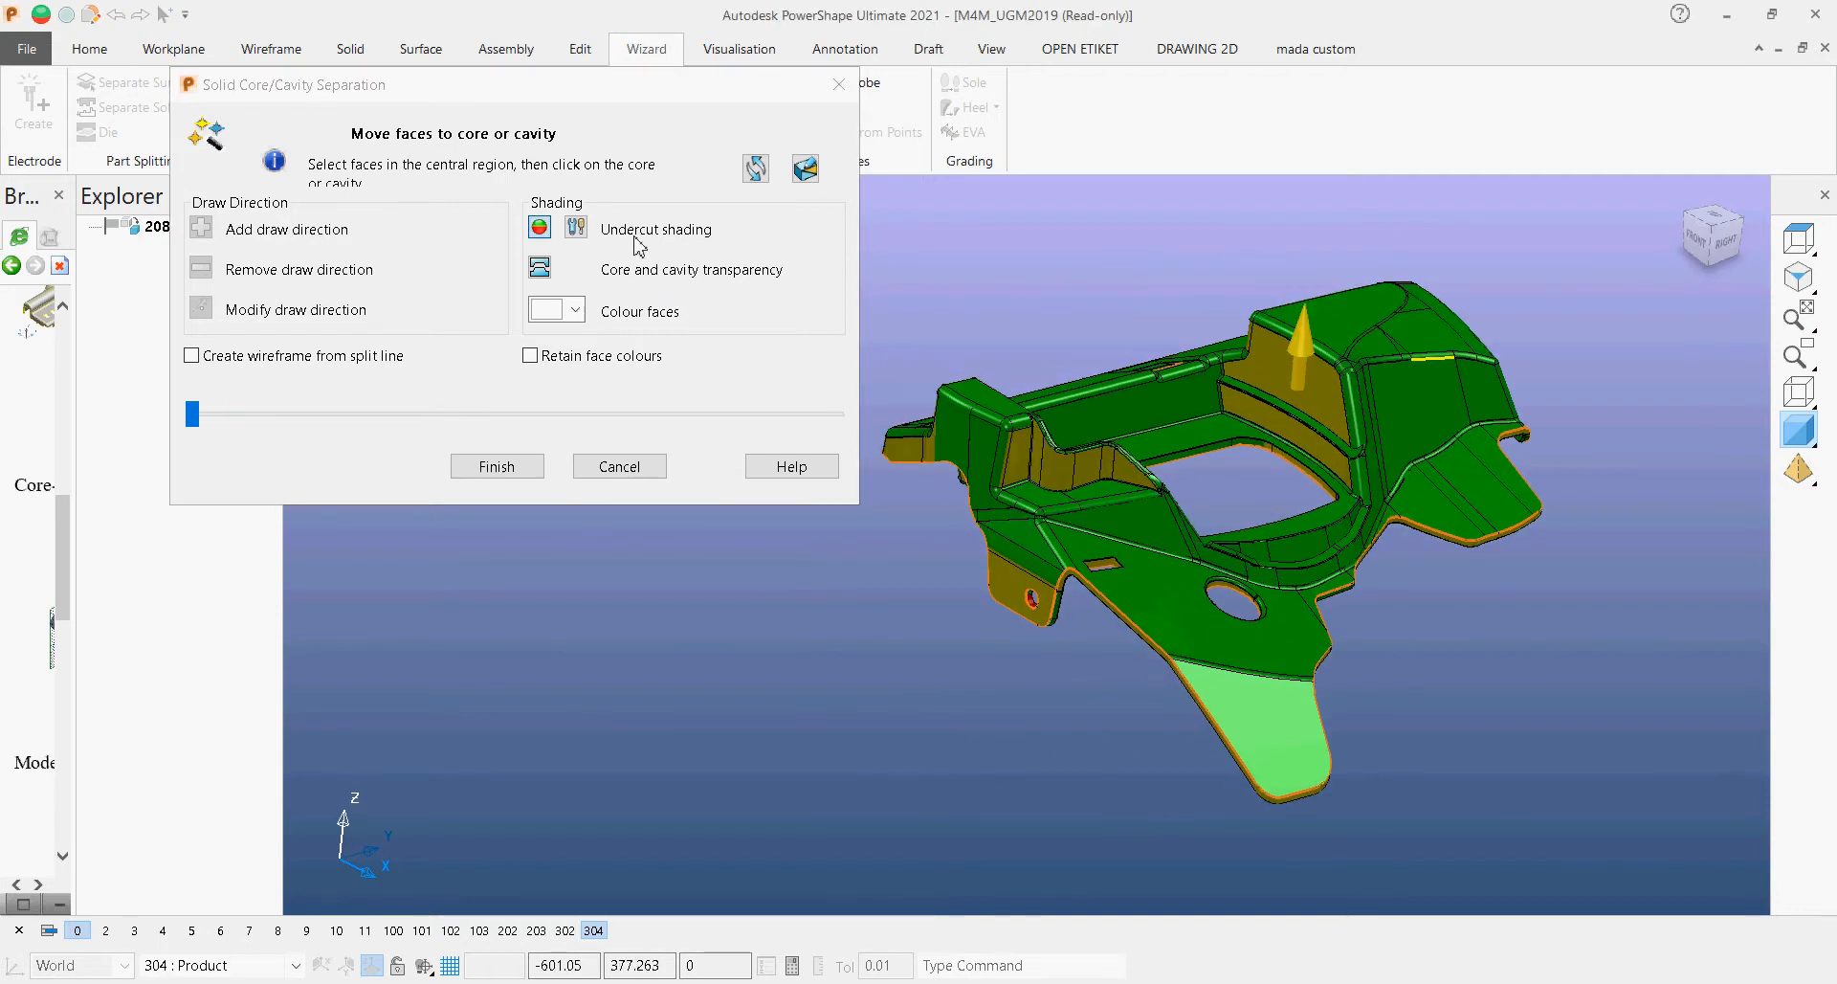
# Step: Spread the core and cavity halves apart for inspection and finish the separation
pyautogui.moveTo(197, 419); pyautogui.dragTo(646, 413)
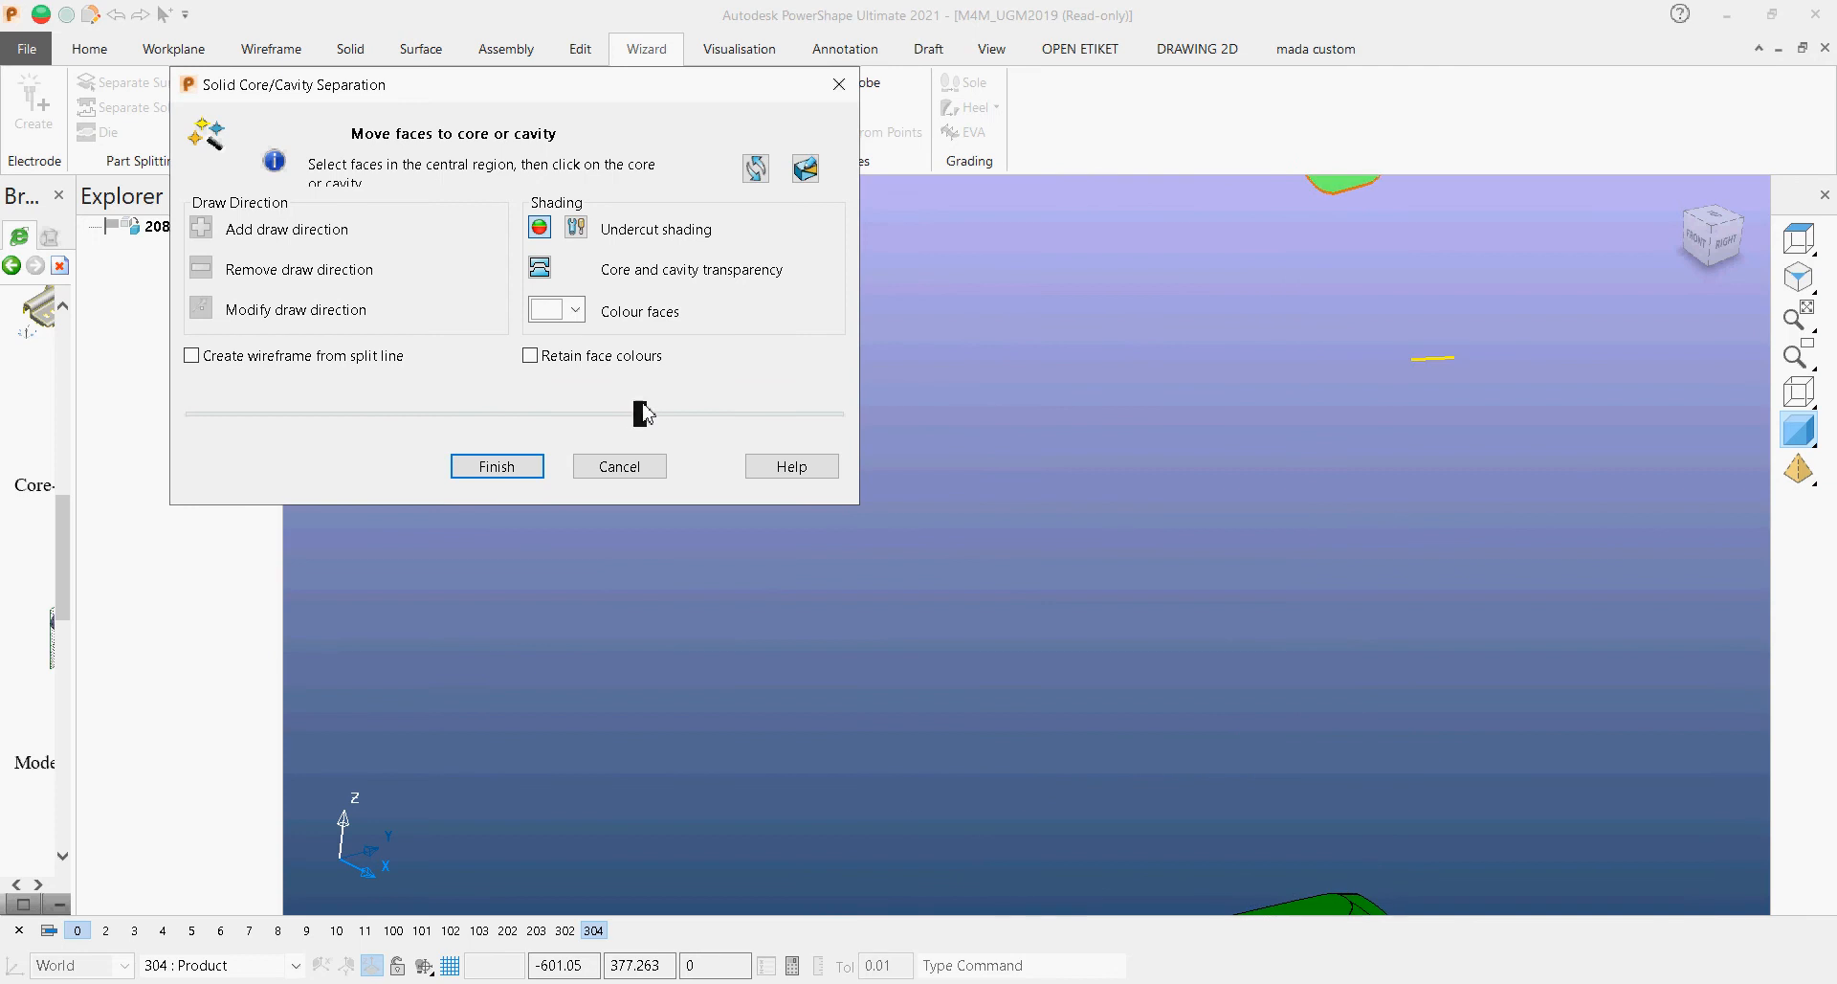
pyautogui.moveTo(1368, 603); pyautogui.dragTo(1139, 400, button='middle')
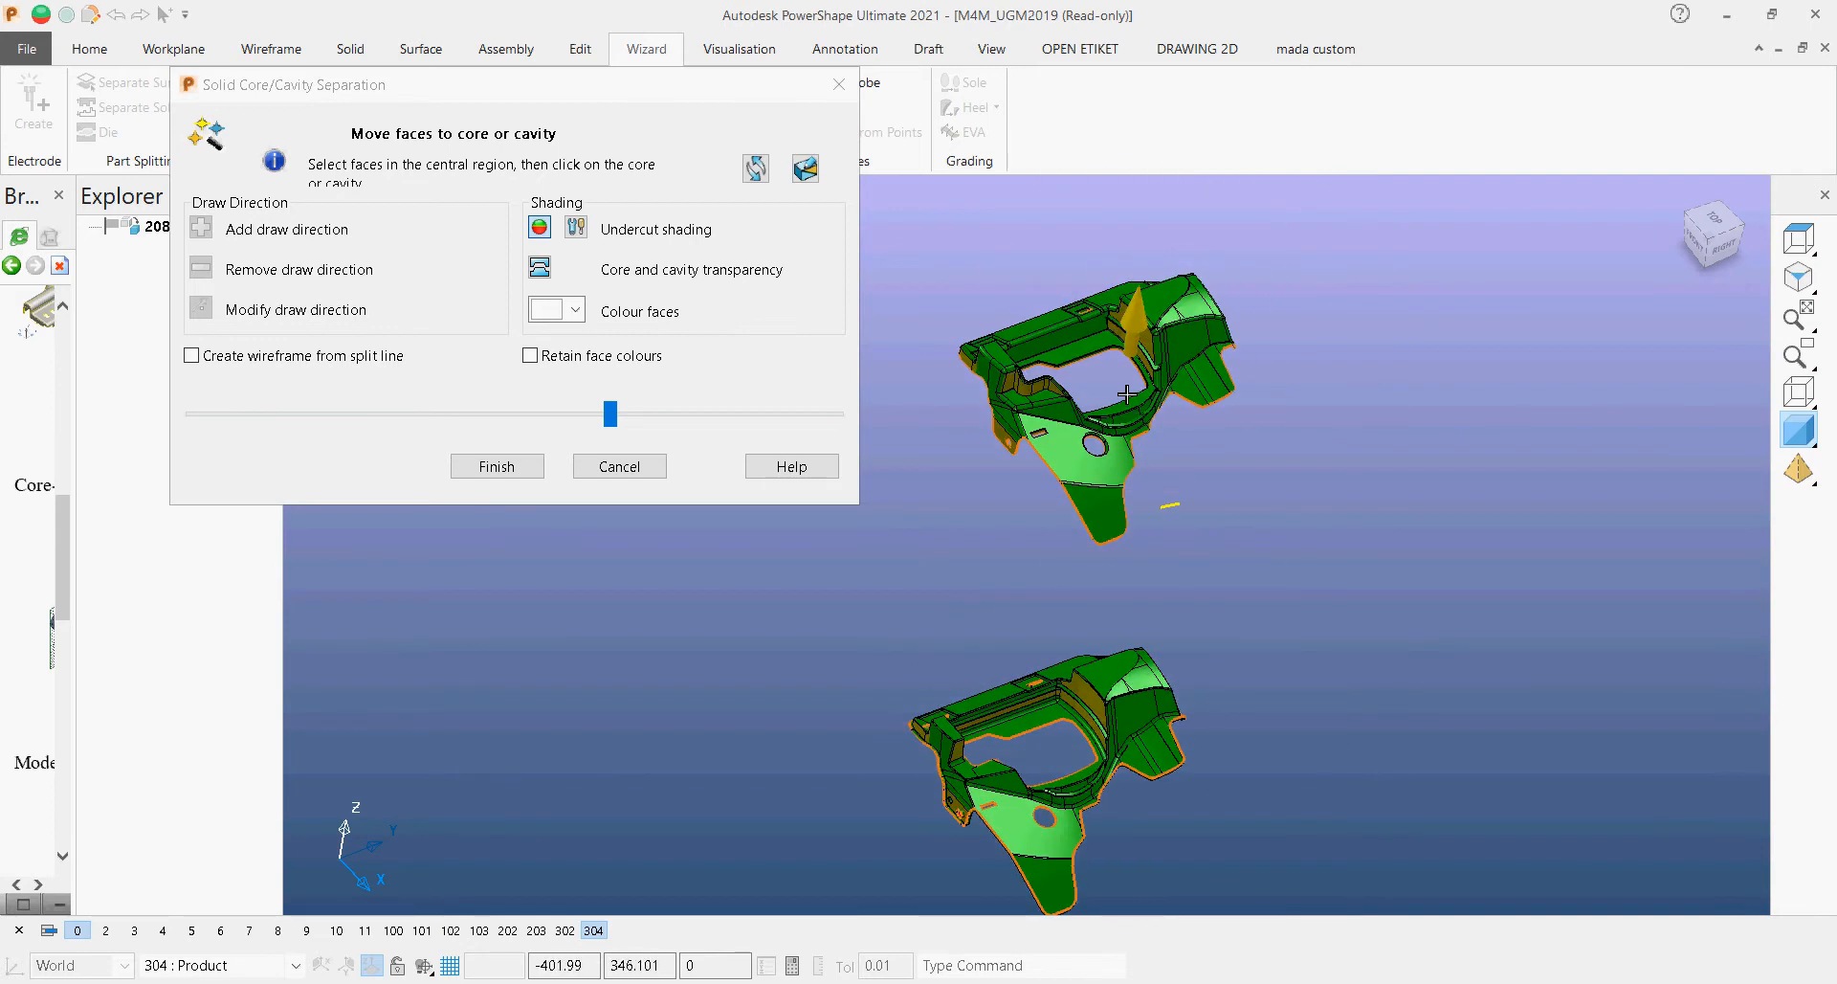
pyautogui.moveTo(1105, 577); pyautogui.dragTo(1053, 709, button='middle')
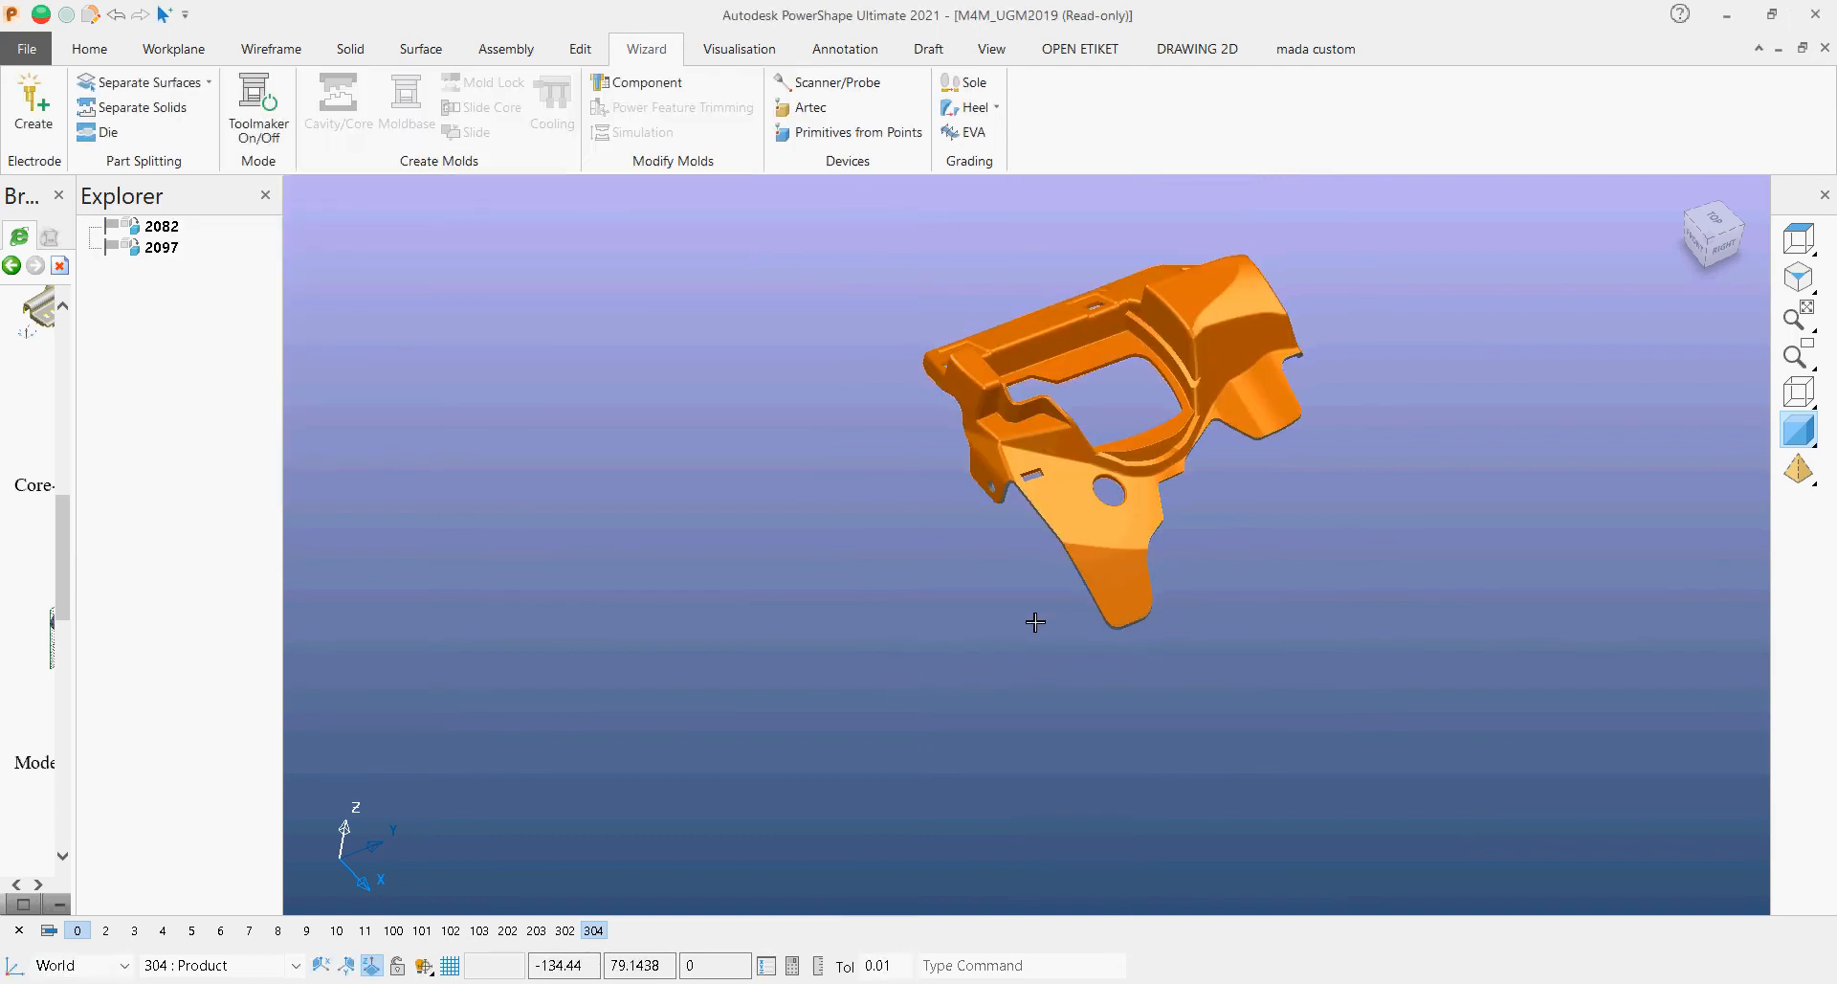
# Step: Delete the orange solid produced by the separation
pyautogui.click(991, 590)
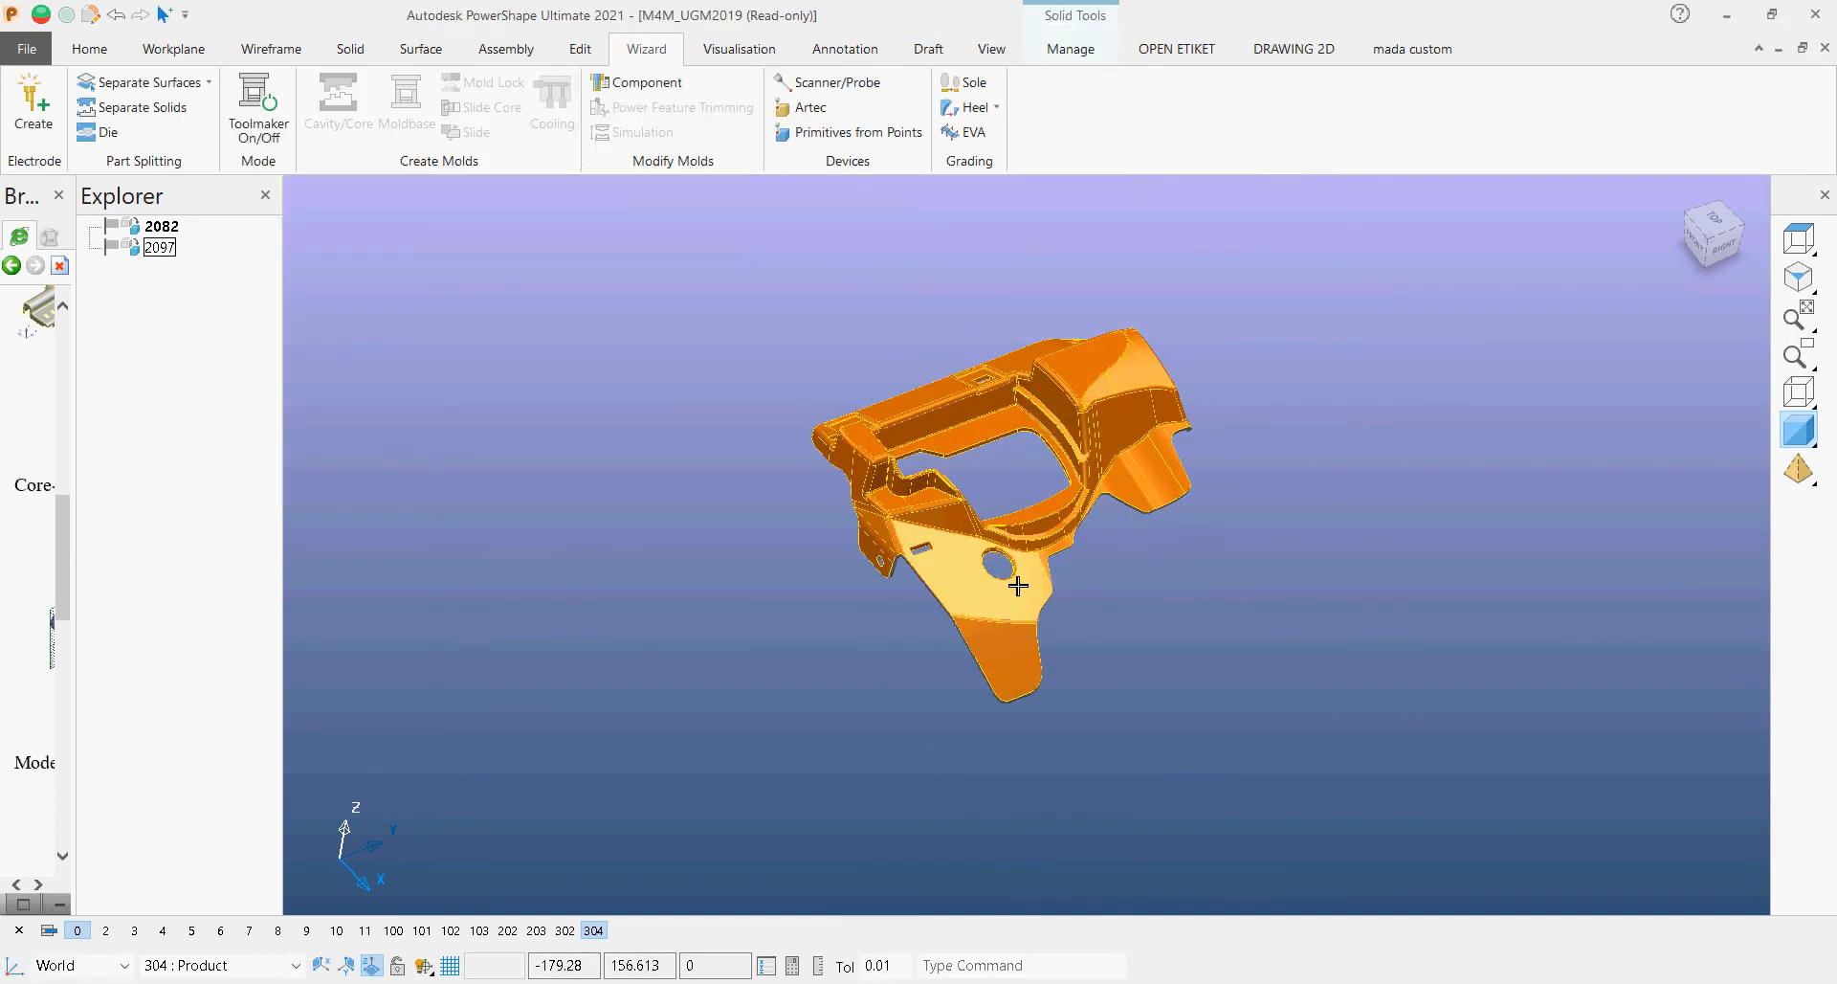
pyautogui.press('Delete')
# Step: Trace a composite curve around the round hole's edge and preview a Fill-In surface from it
pyautogui.scroll(5, 957, 622)
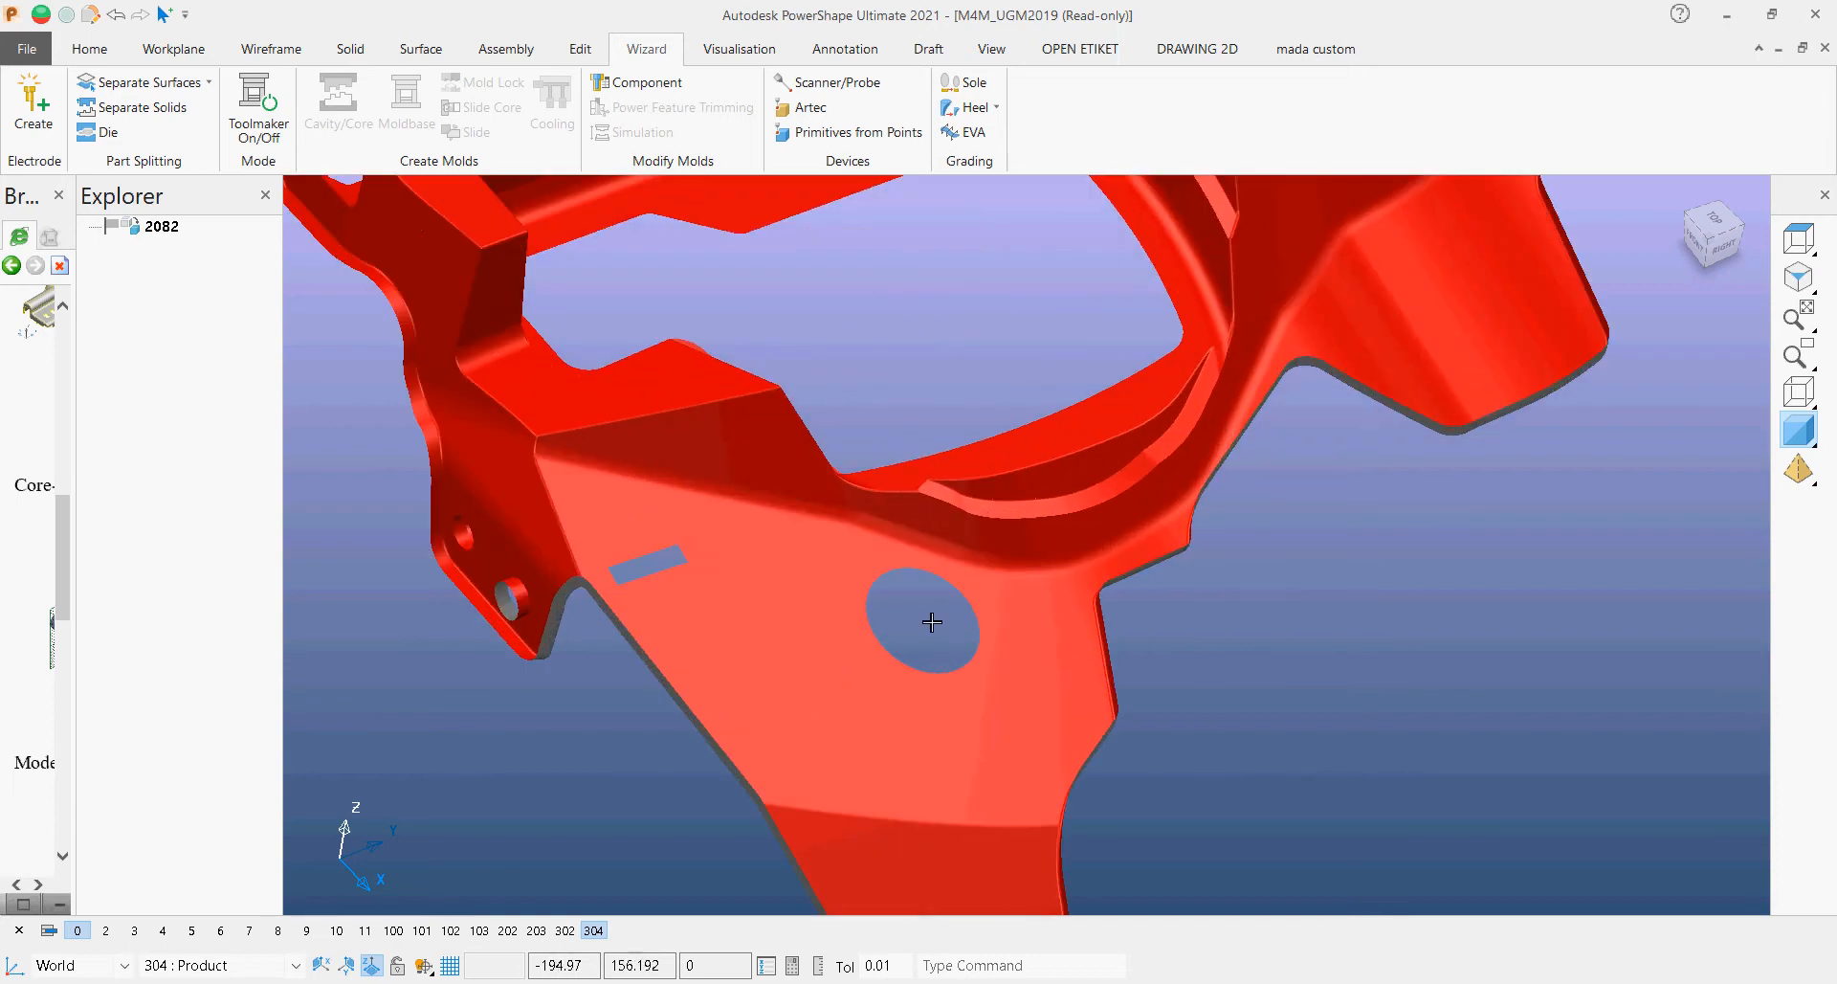
pyautogui.moveTo(932, 622); pyautogui.dragTo(772, 632, button='middle')
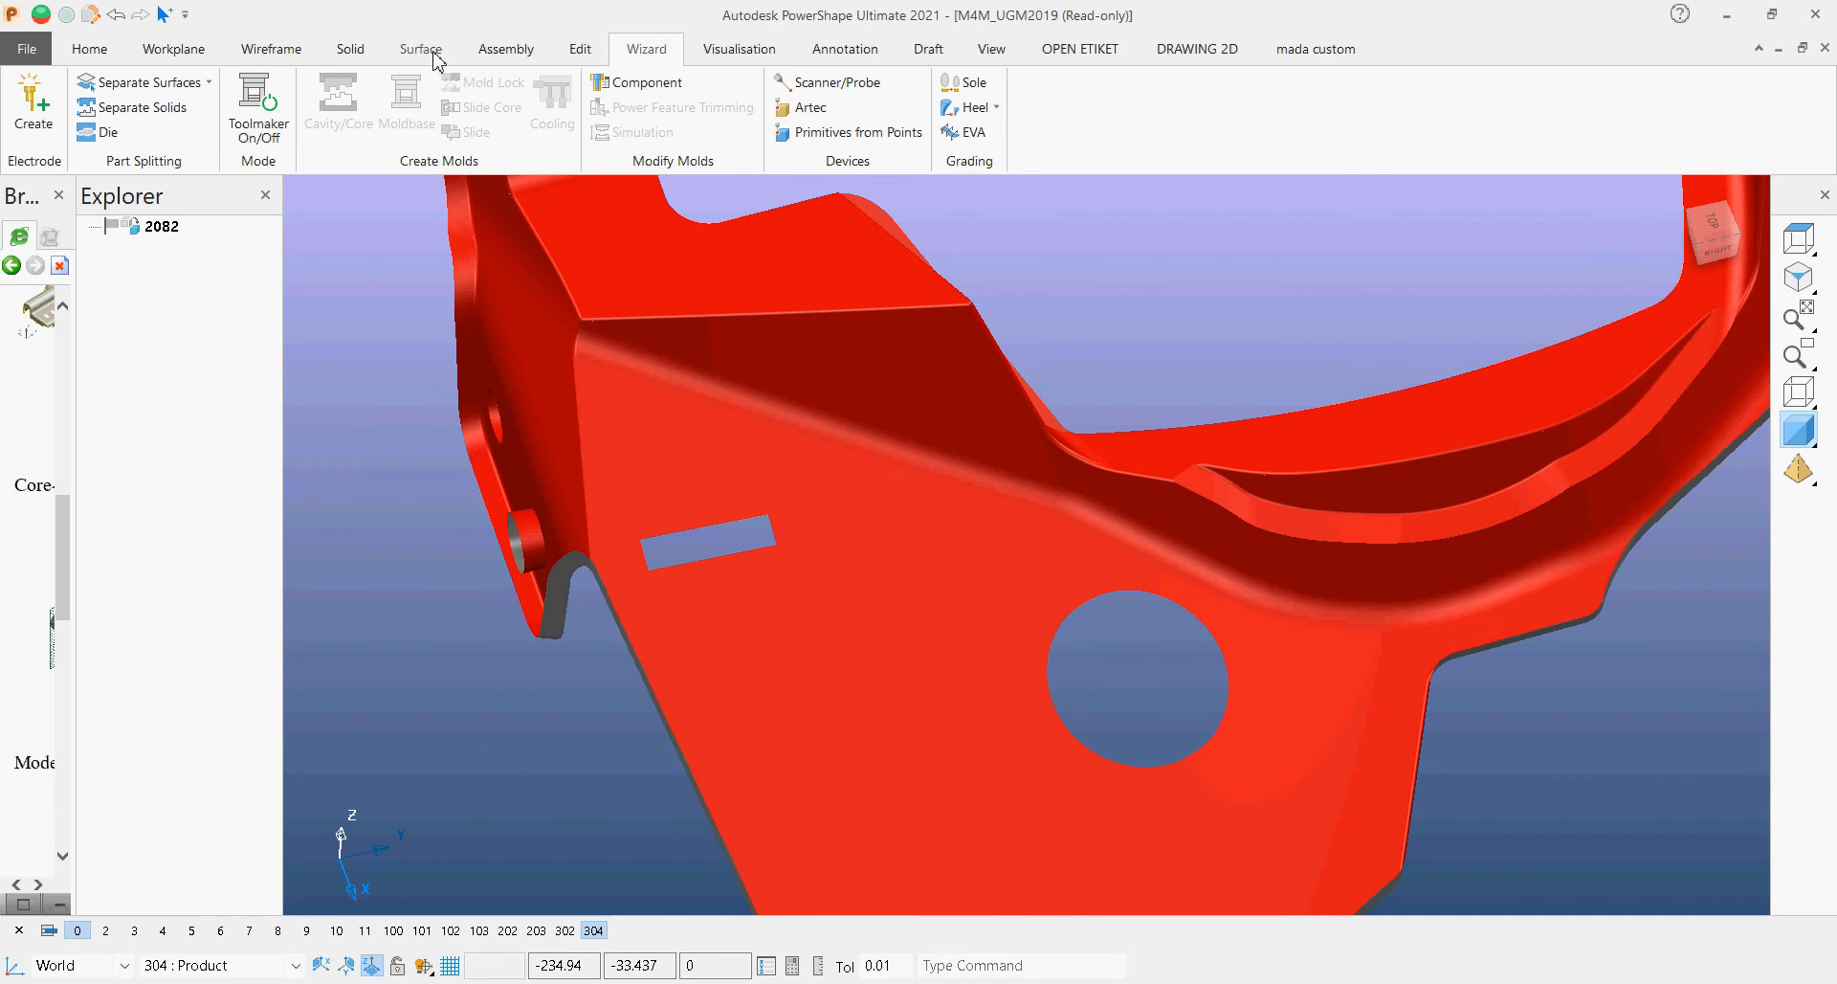
pyautogui.click(421, 49)
pyautogui.click(32, 113)
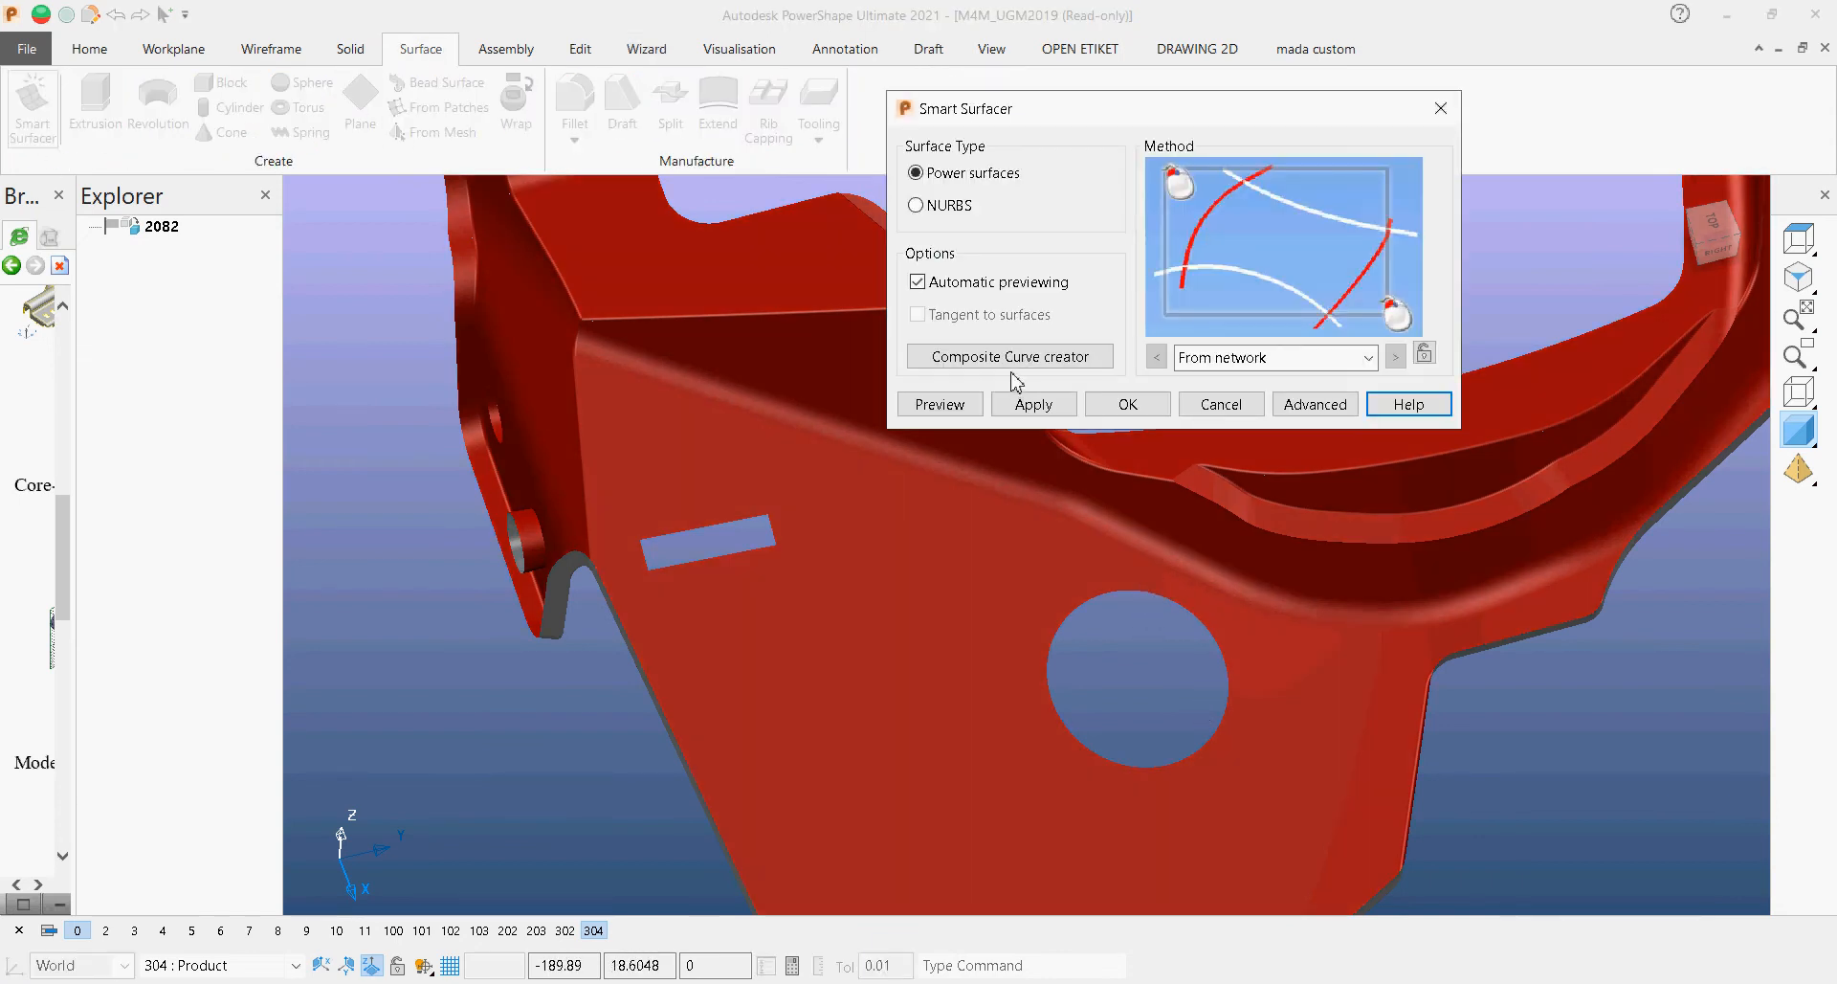
pyautogui.click(1013, 367)
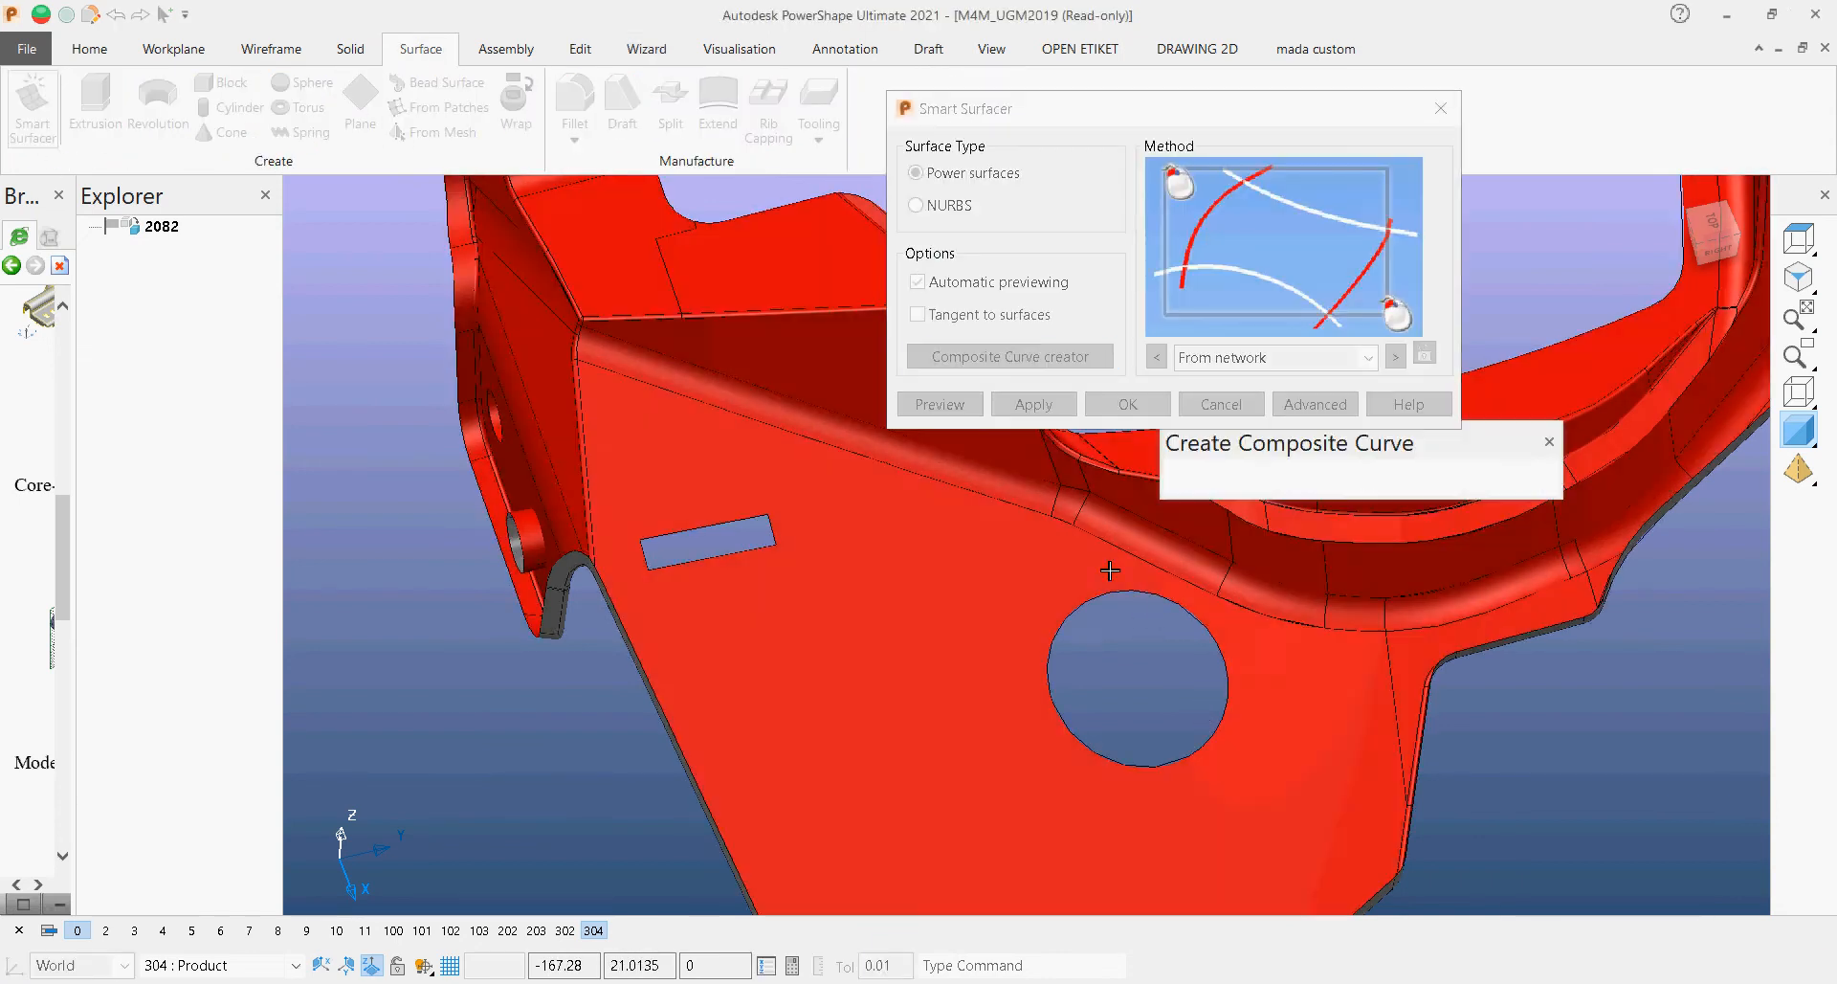
pyautogui.click(1177, 621)
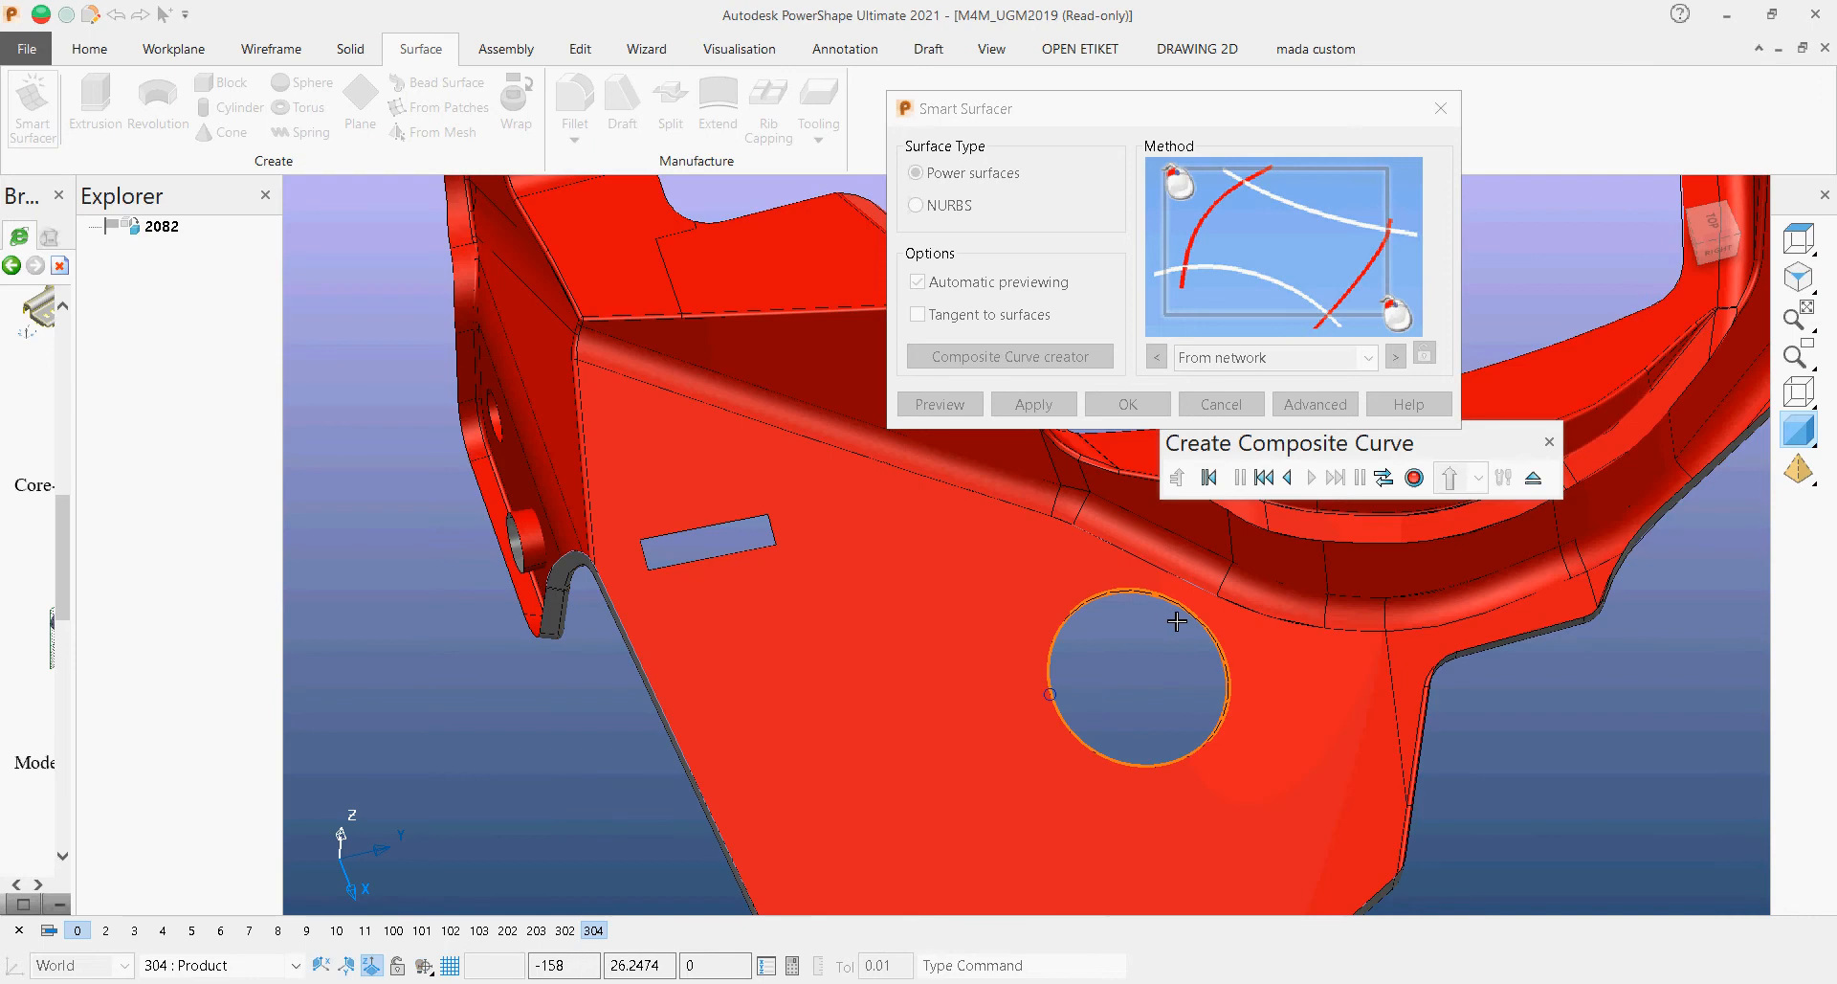
pyautogui.click(1413, 478)
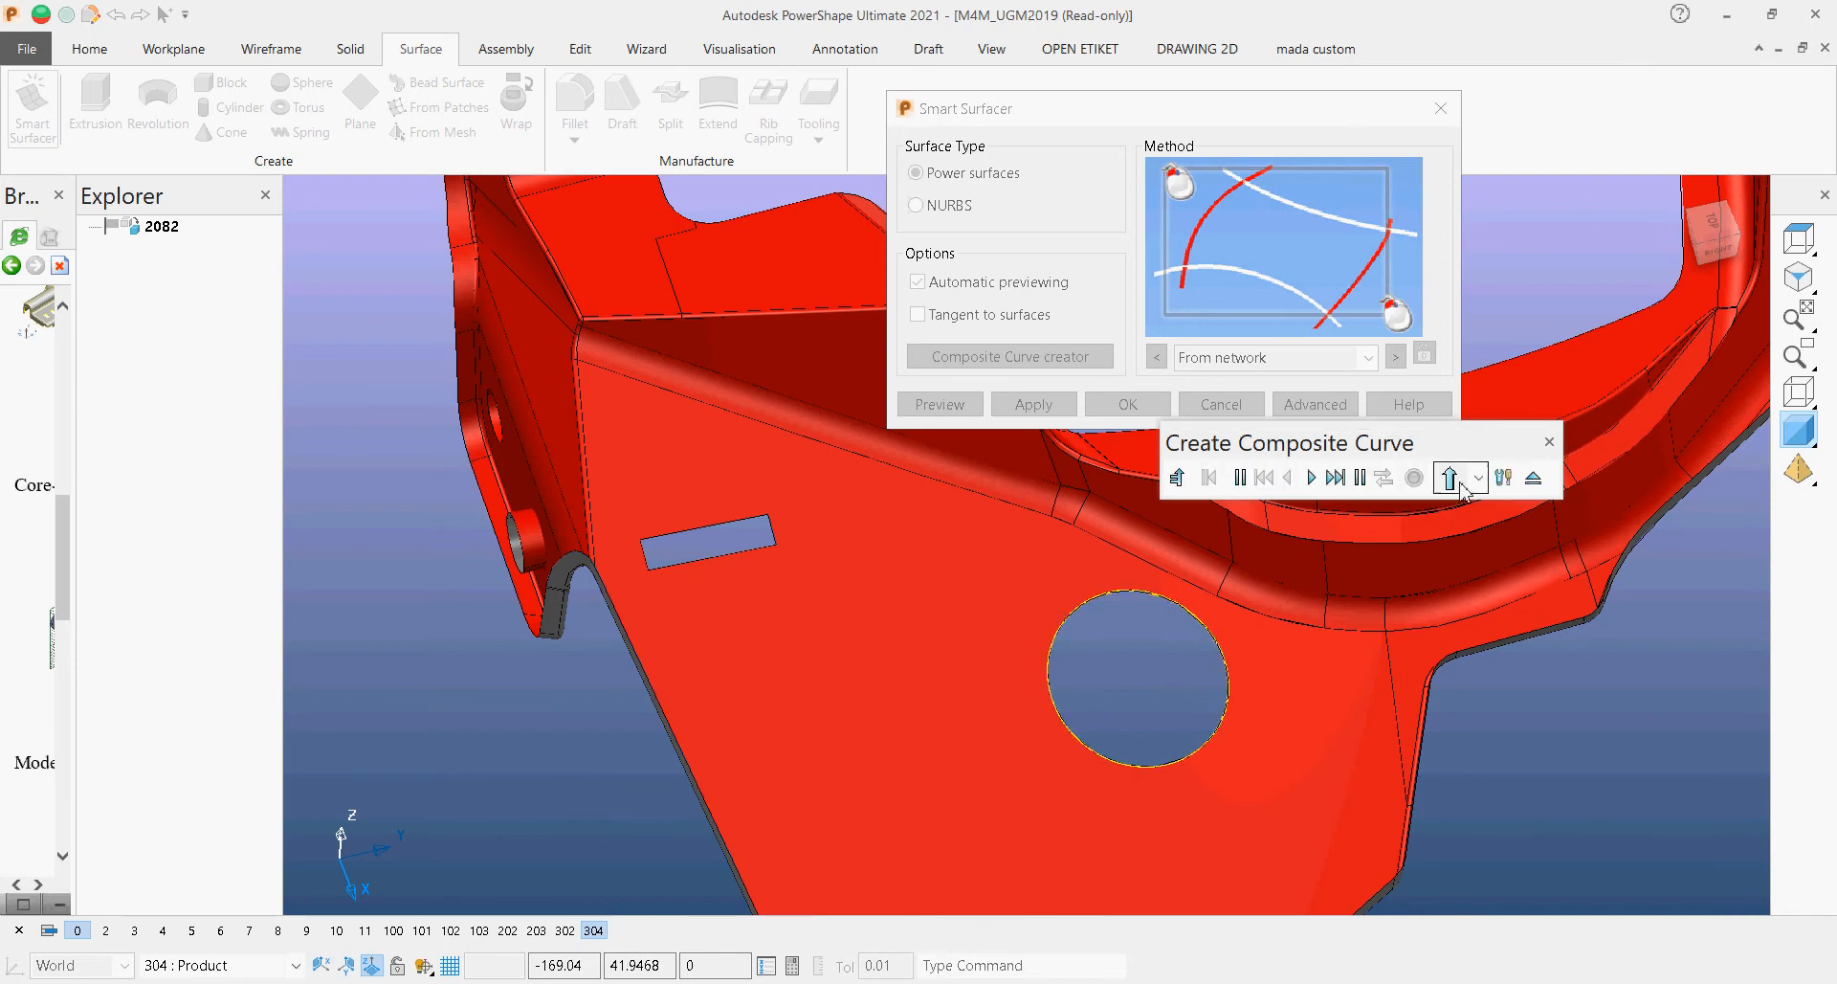
pyautogui.click(1532, 477)
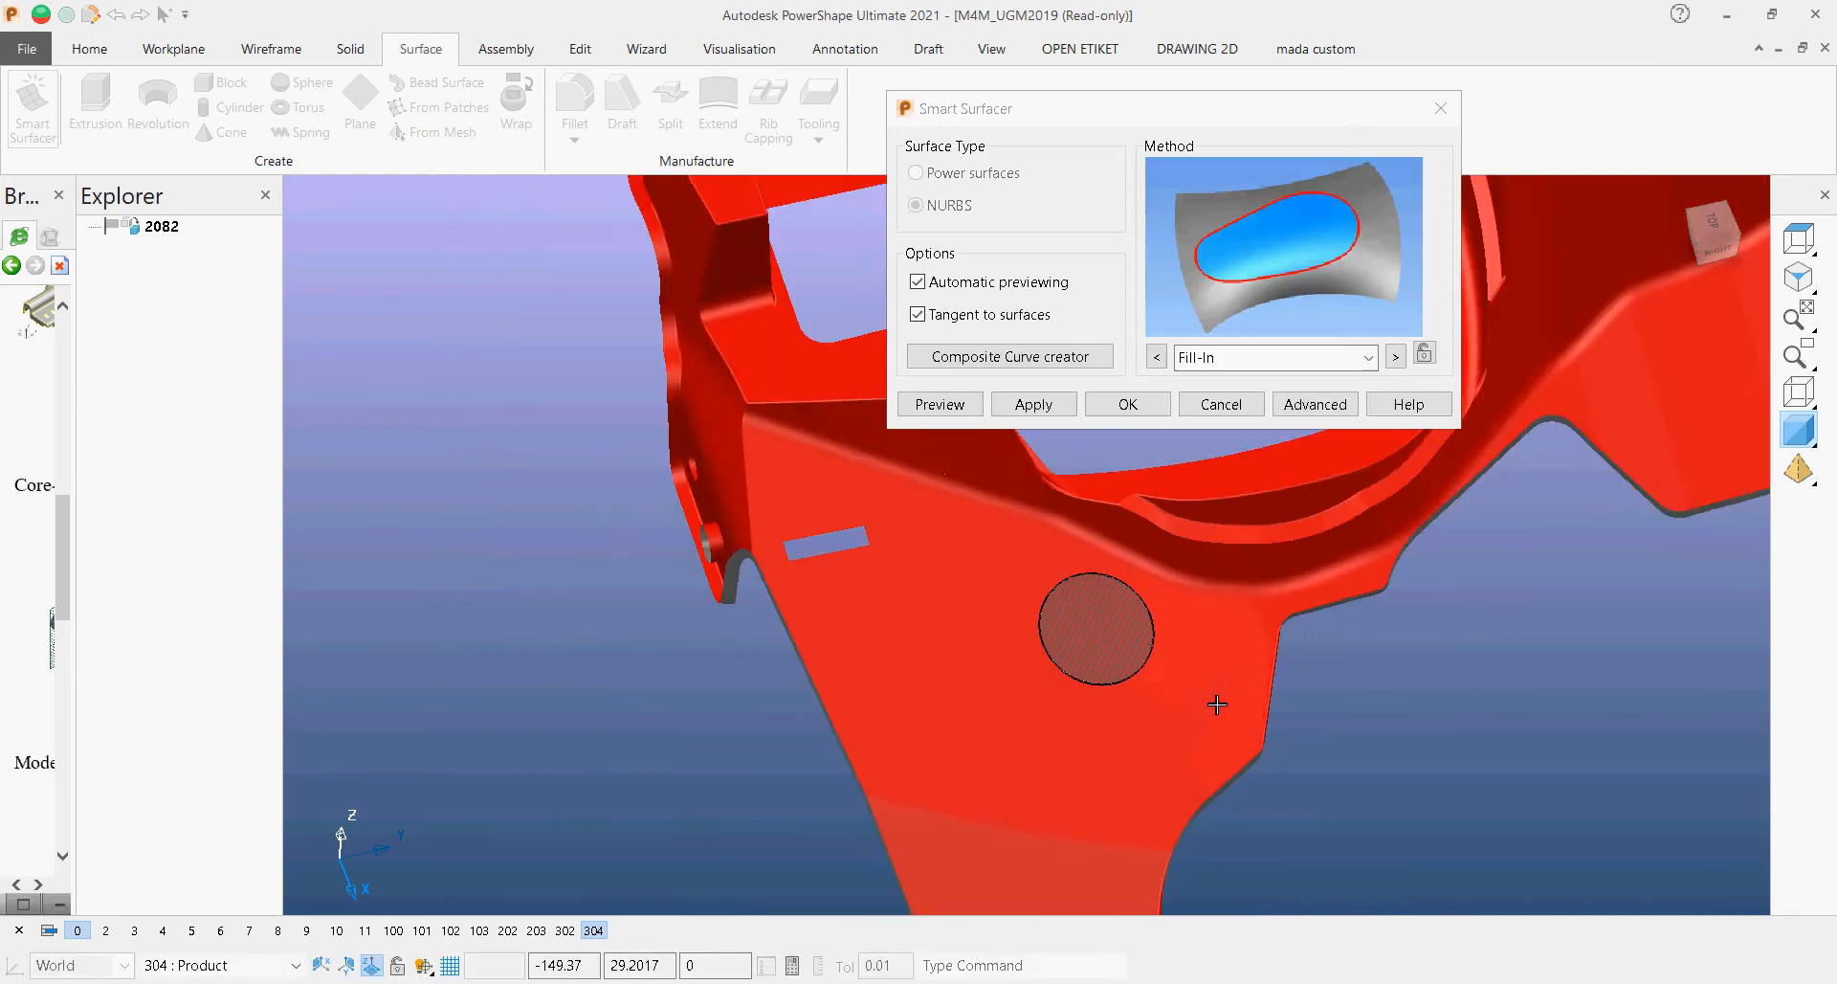
# Step: Trace a composite curve around the small rectangular slot and close the slot with a From network power surface
pyautogui.moveTo(1218, 704); pyautogui.dragTo(1176, 571, button='middle')
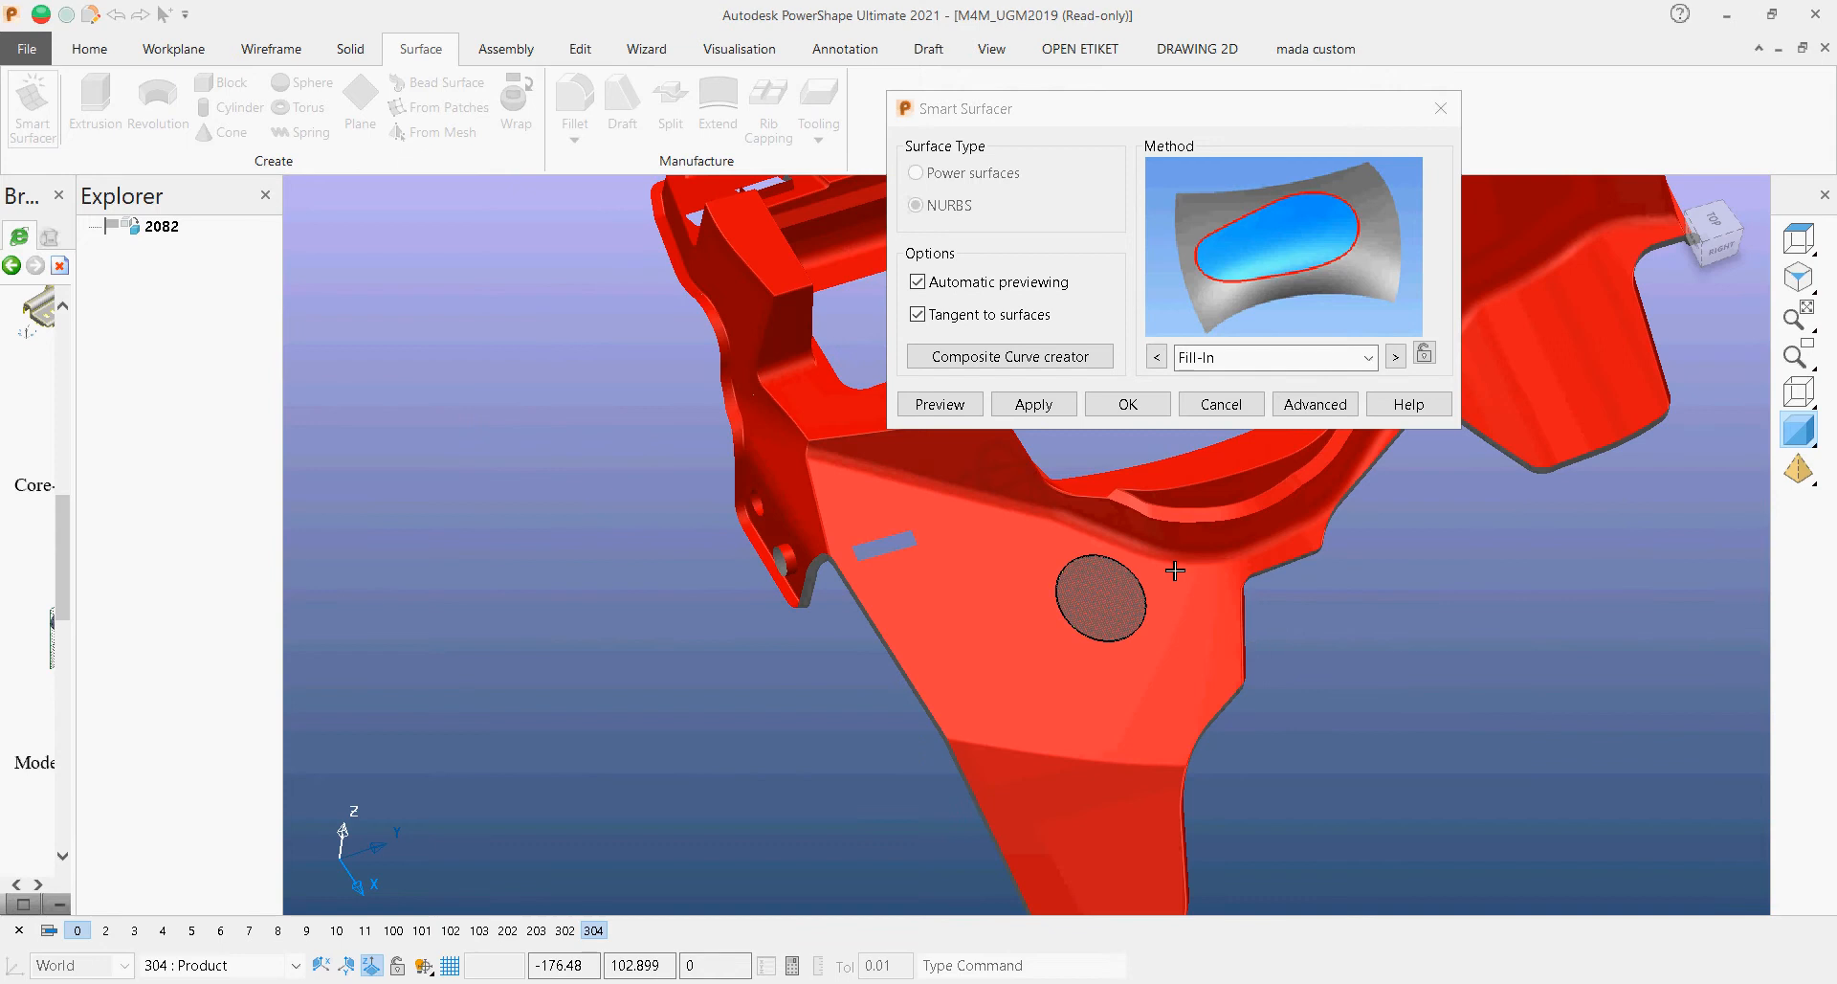
pyautogui.scroll(5, 903, 529)
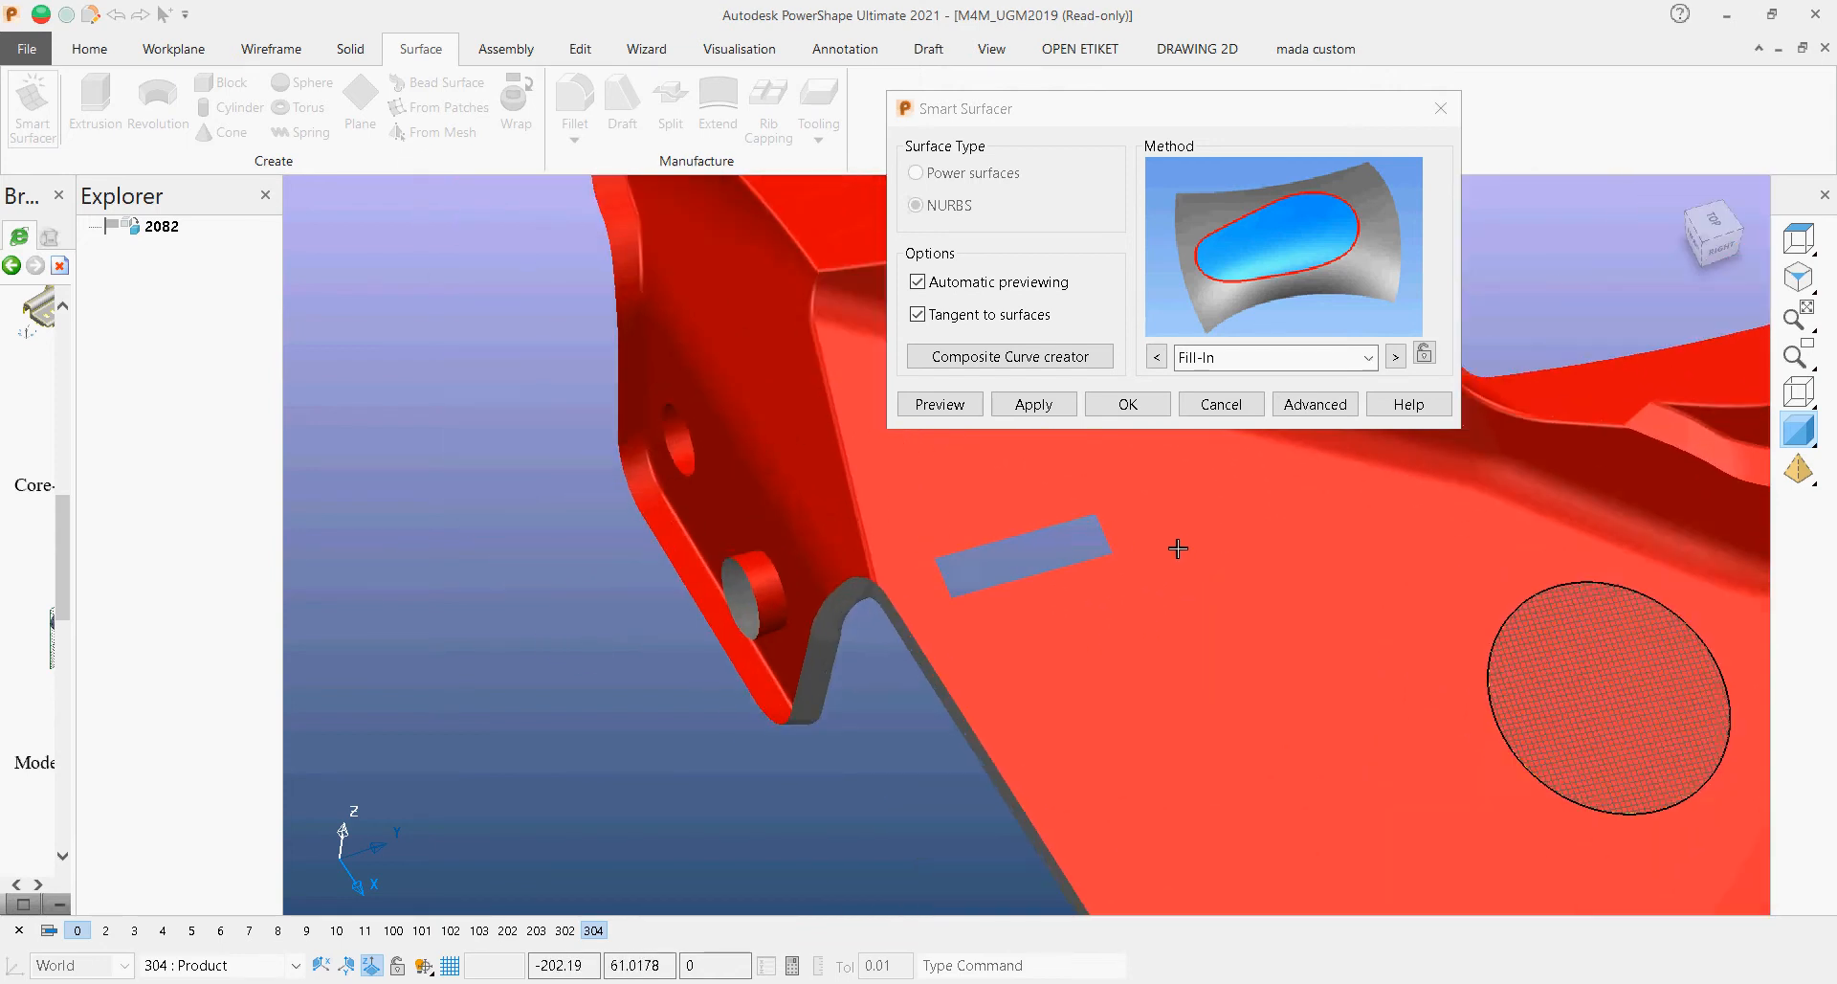
pyautogui.scroll(4, 1058, 521)
pyautogui.click(1018, 525)
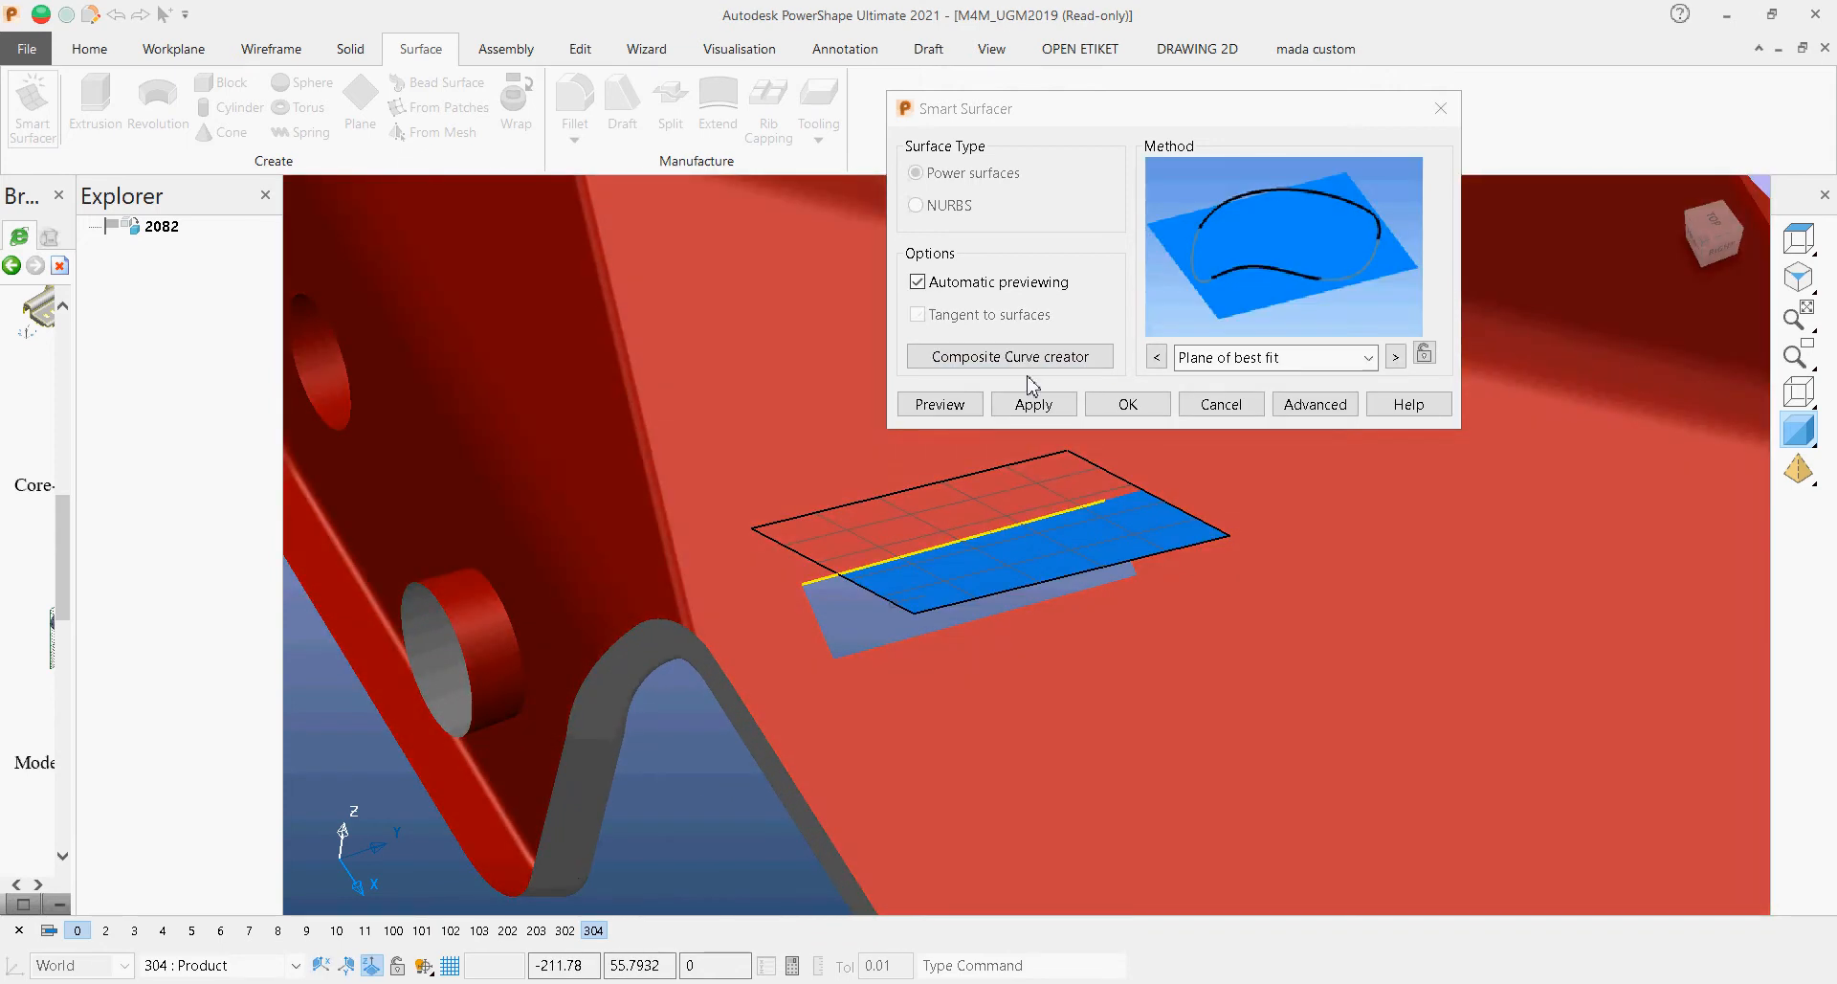
pyautogui.click(1011, 356)
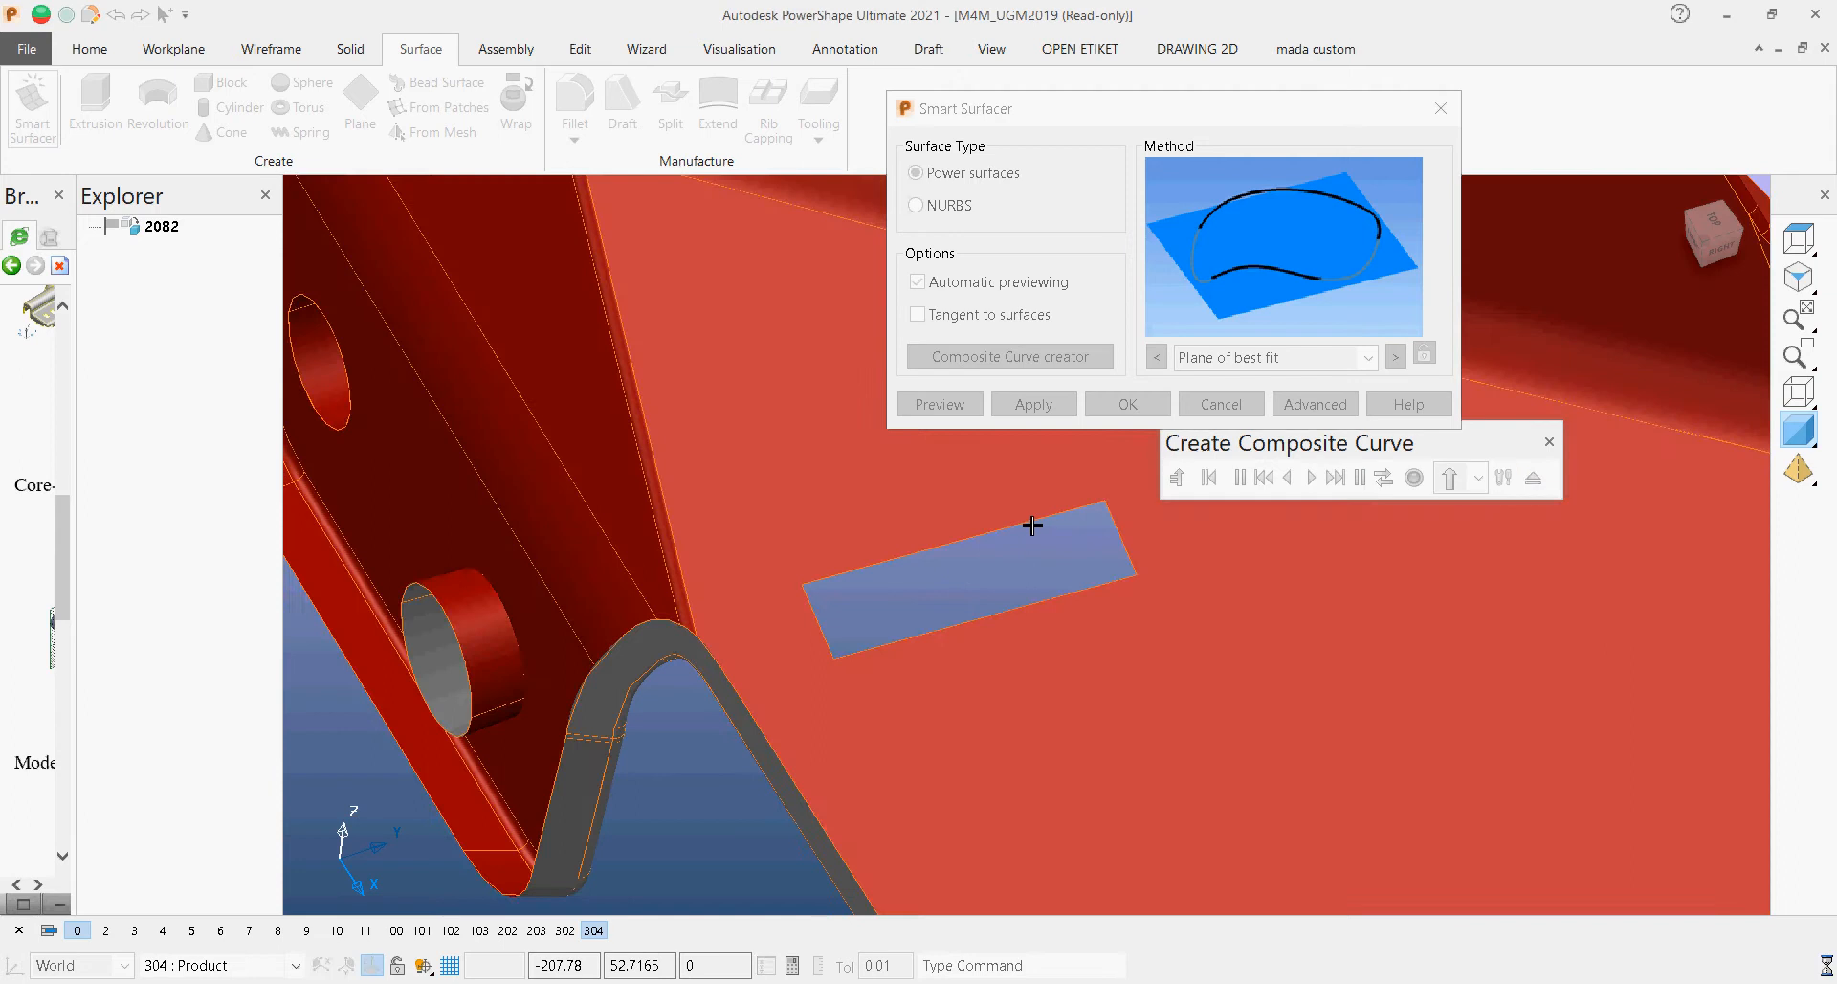
pyautogui.click(1032, 526)
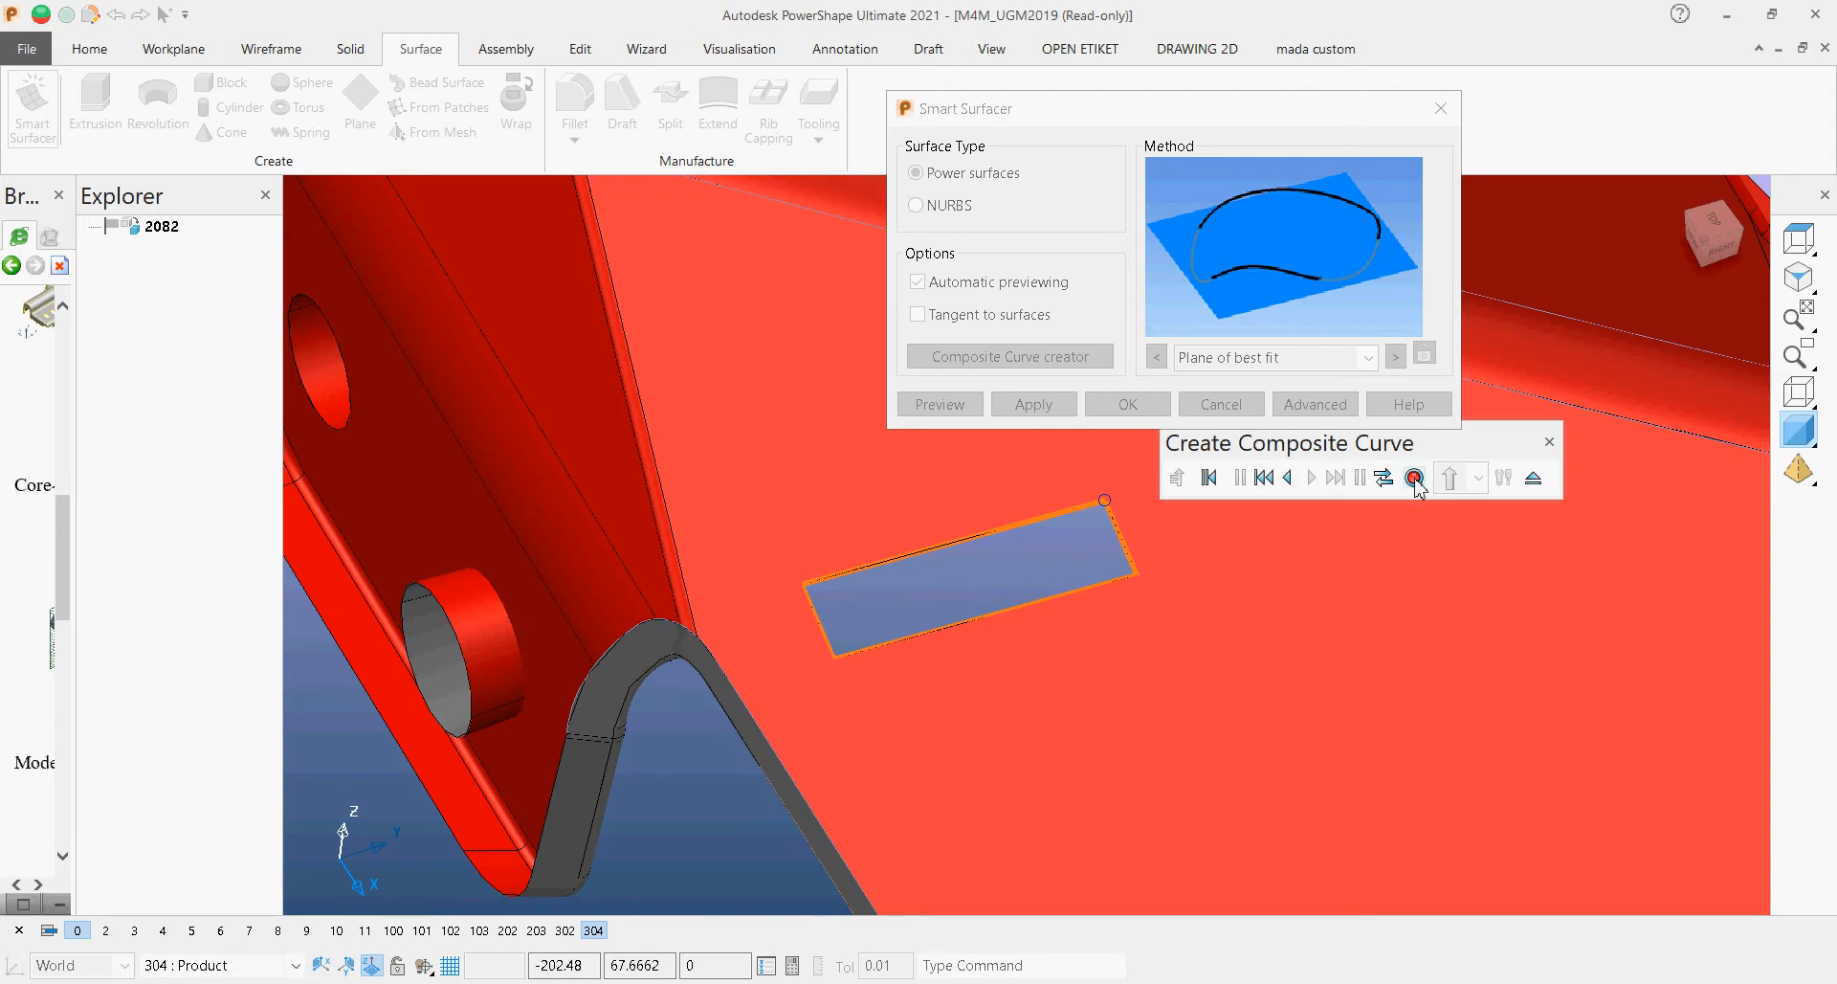
pyautogui.click(1533, 478)
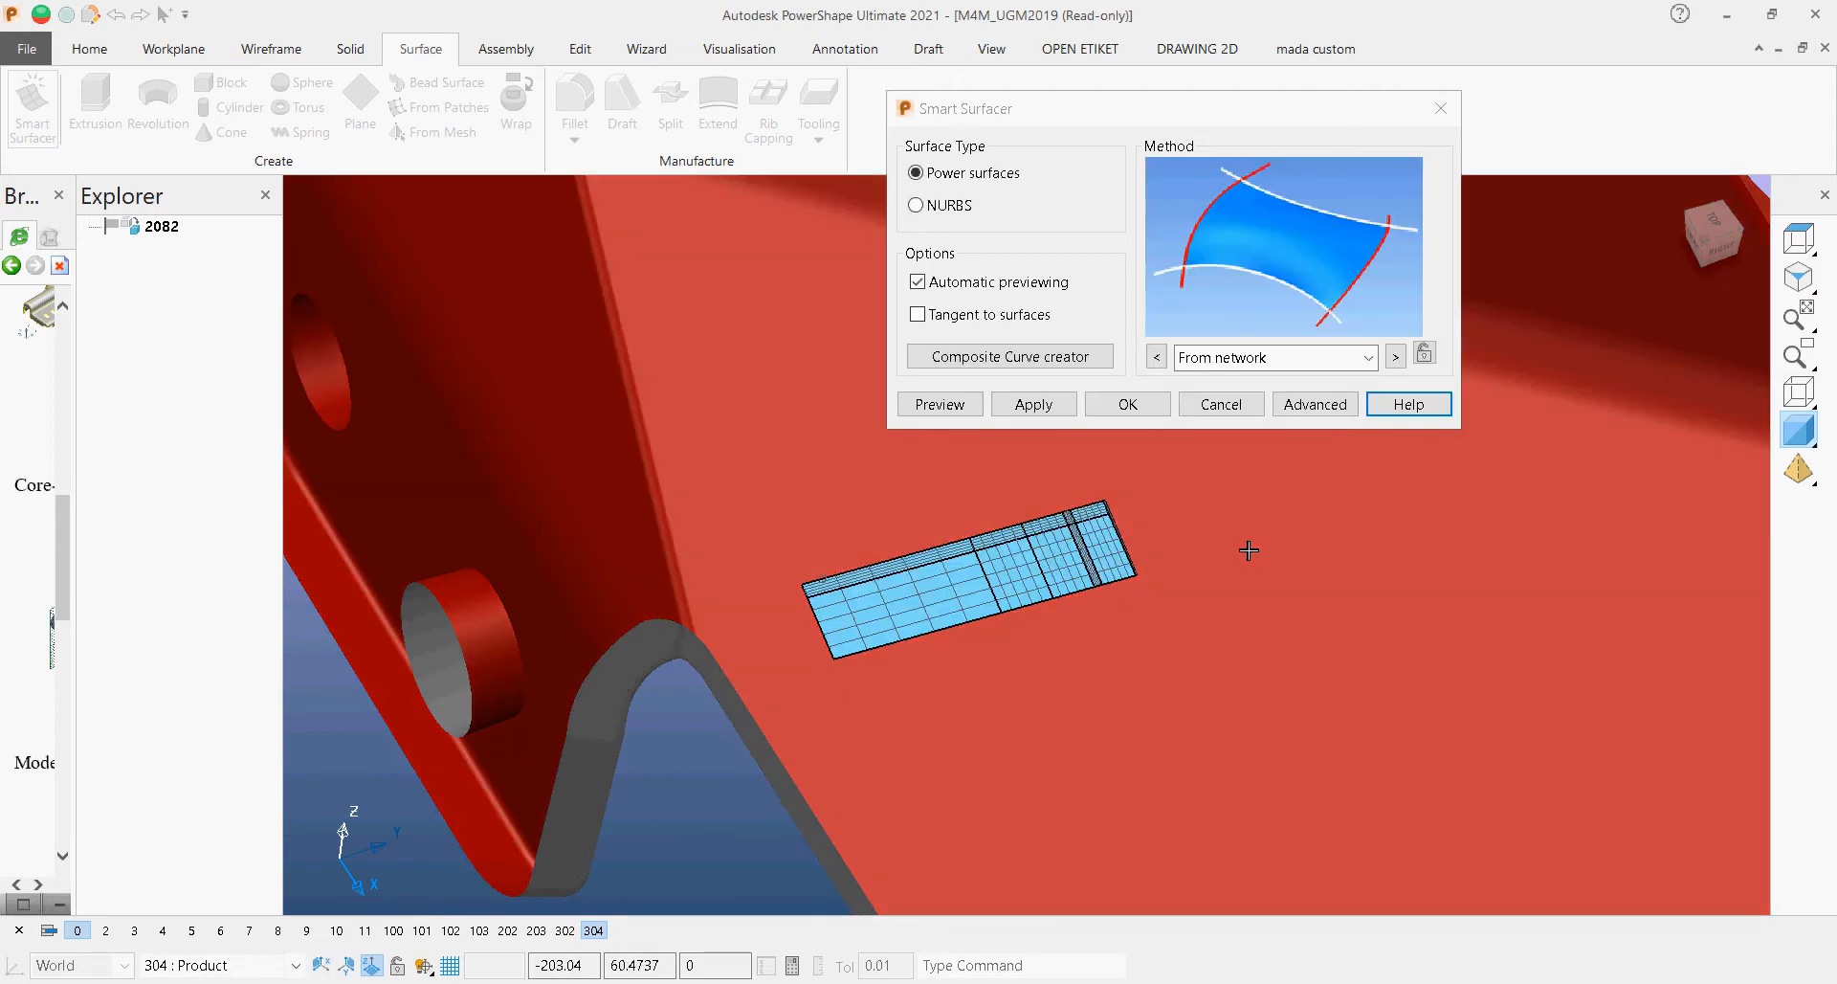
pyautogui.click(1128, 404)
# Step: Reverse the orientation of the red solid
pyautogui.scroll(-10, 1313, 553)
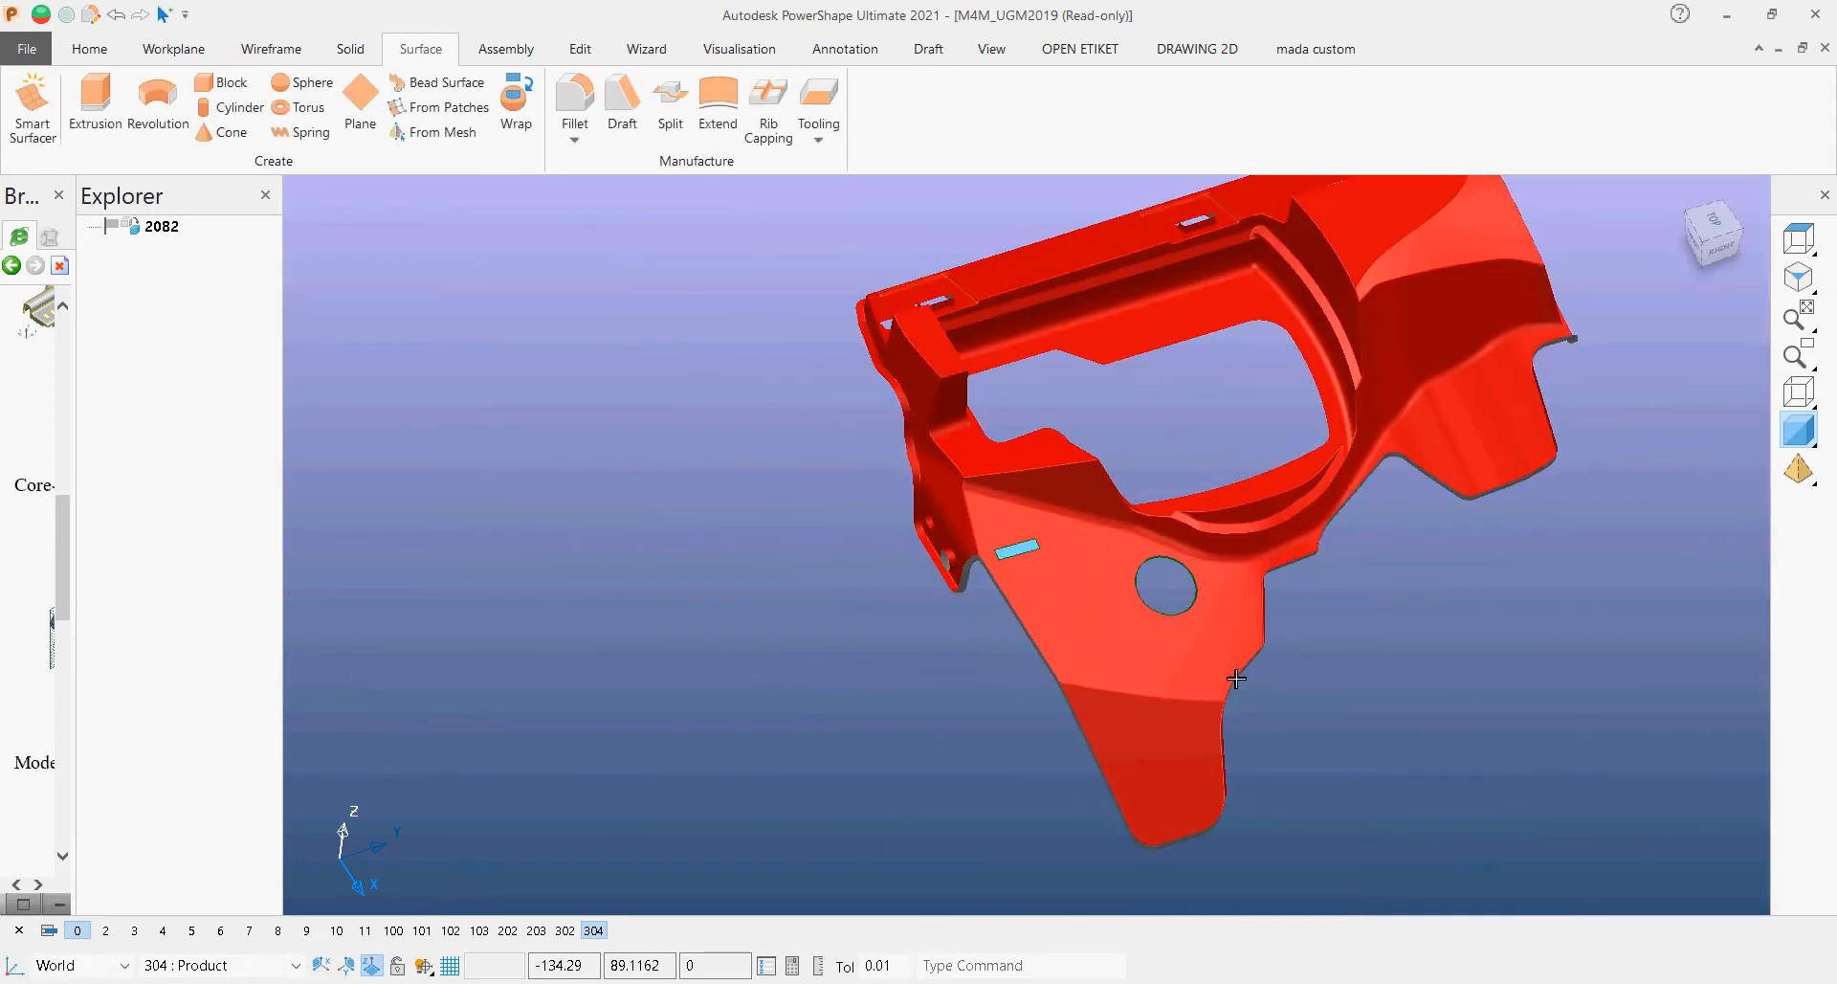
pyautogui.keyDown('shift'); pyautogui.moveTo(1237, 679); pyautogui.dragTo(1129, 693, button='middle'); pyautogui.keyUp('shift')
pyautogui.rightClick(995, 656)
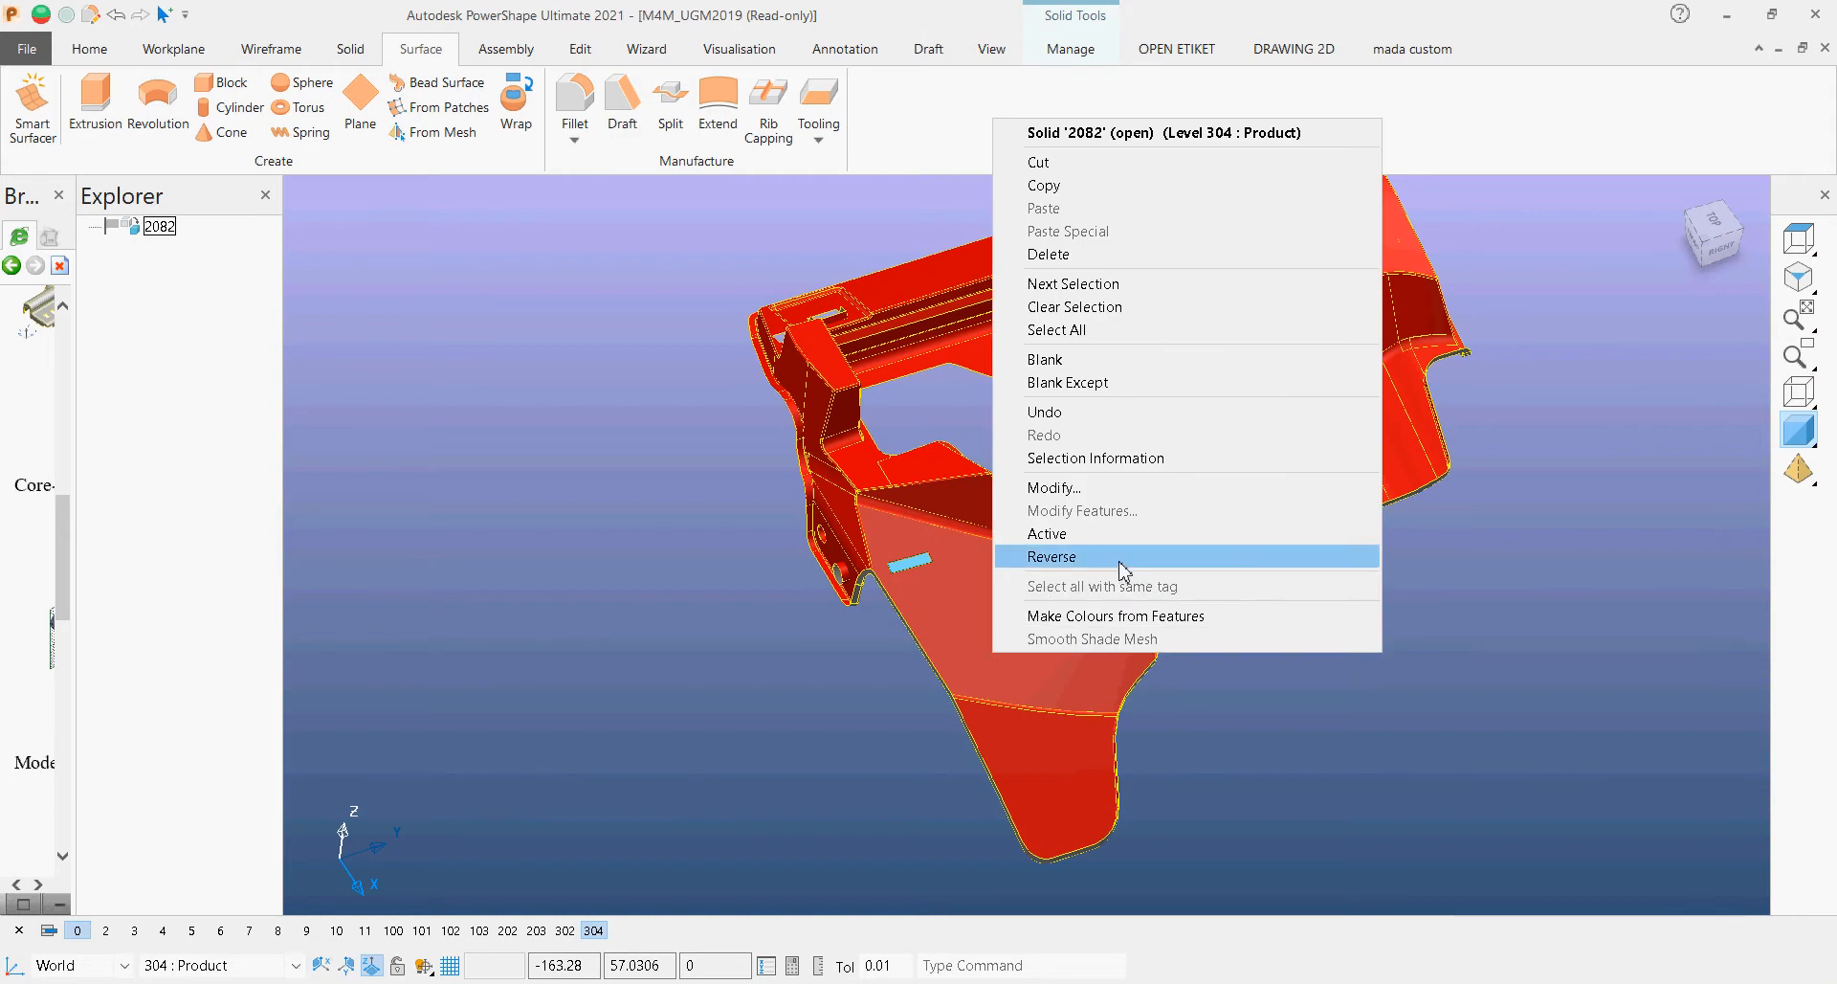
pyautogui.click(1120, 563)
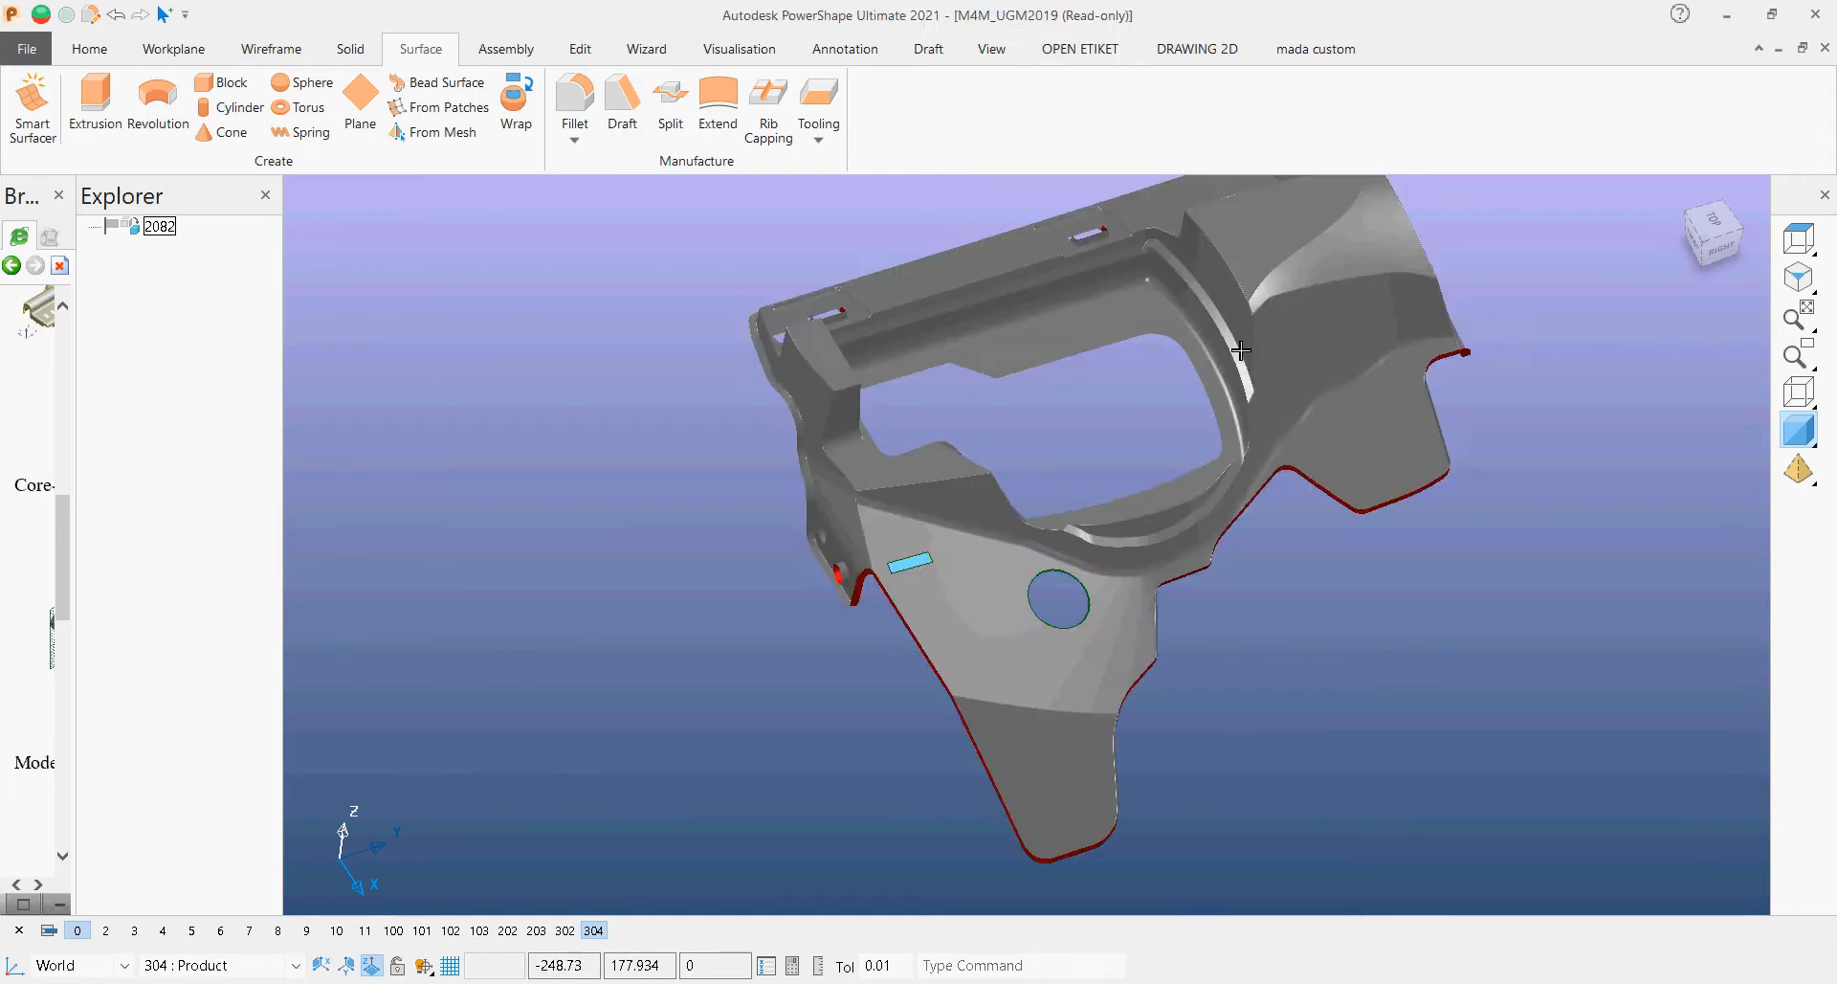
# Step: Fill the round hole with a surface built from its edge curve
pyautogui.moveTo(1105, 605); pyautogui.dragTo(1099, 568, button='middle')
pyautogui.scroll(3, 1052, 566)
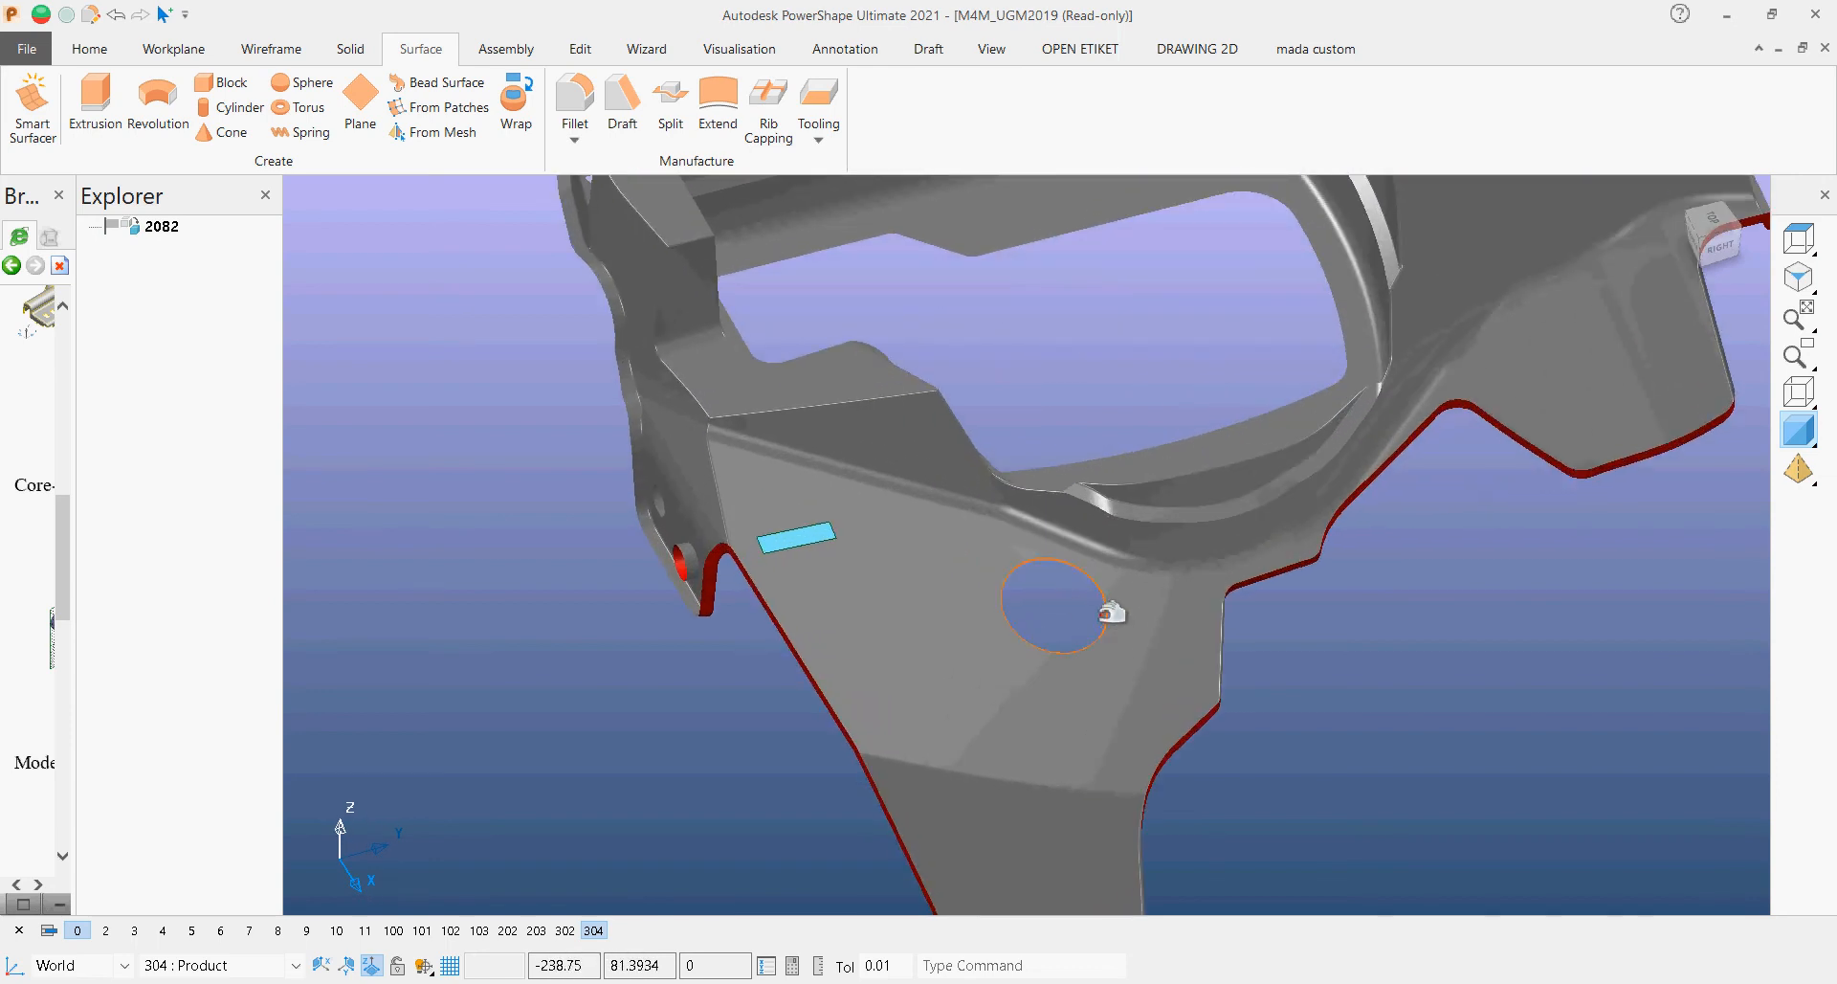
pyautogui.scroll(-2, 1072, 695)
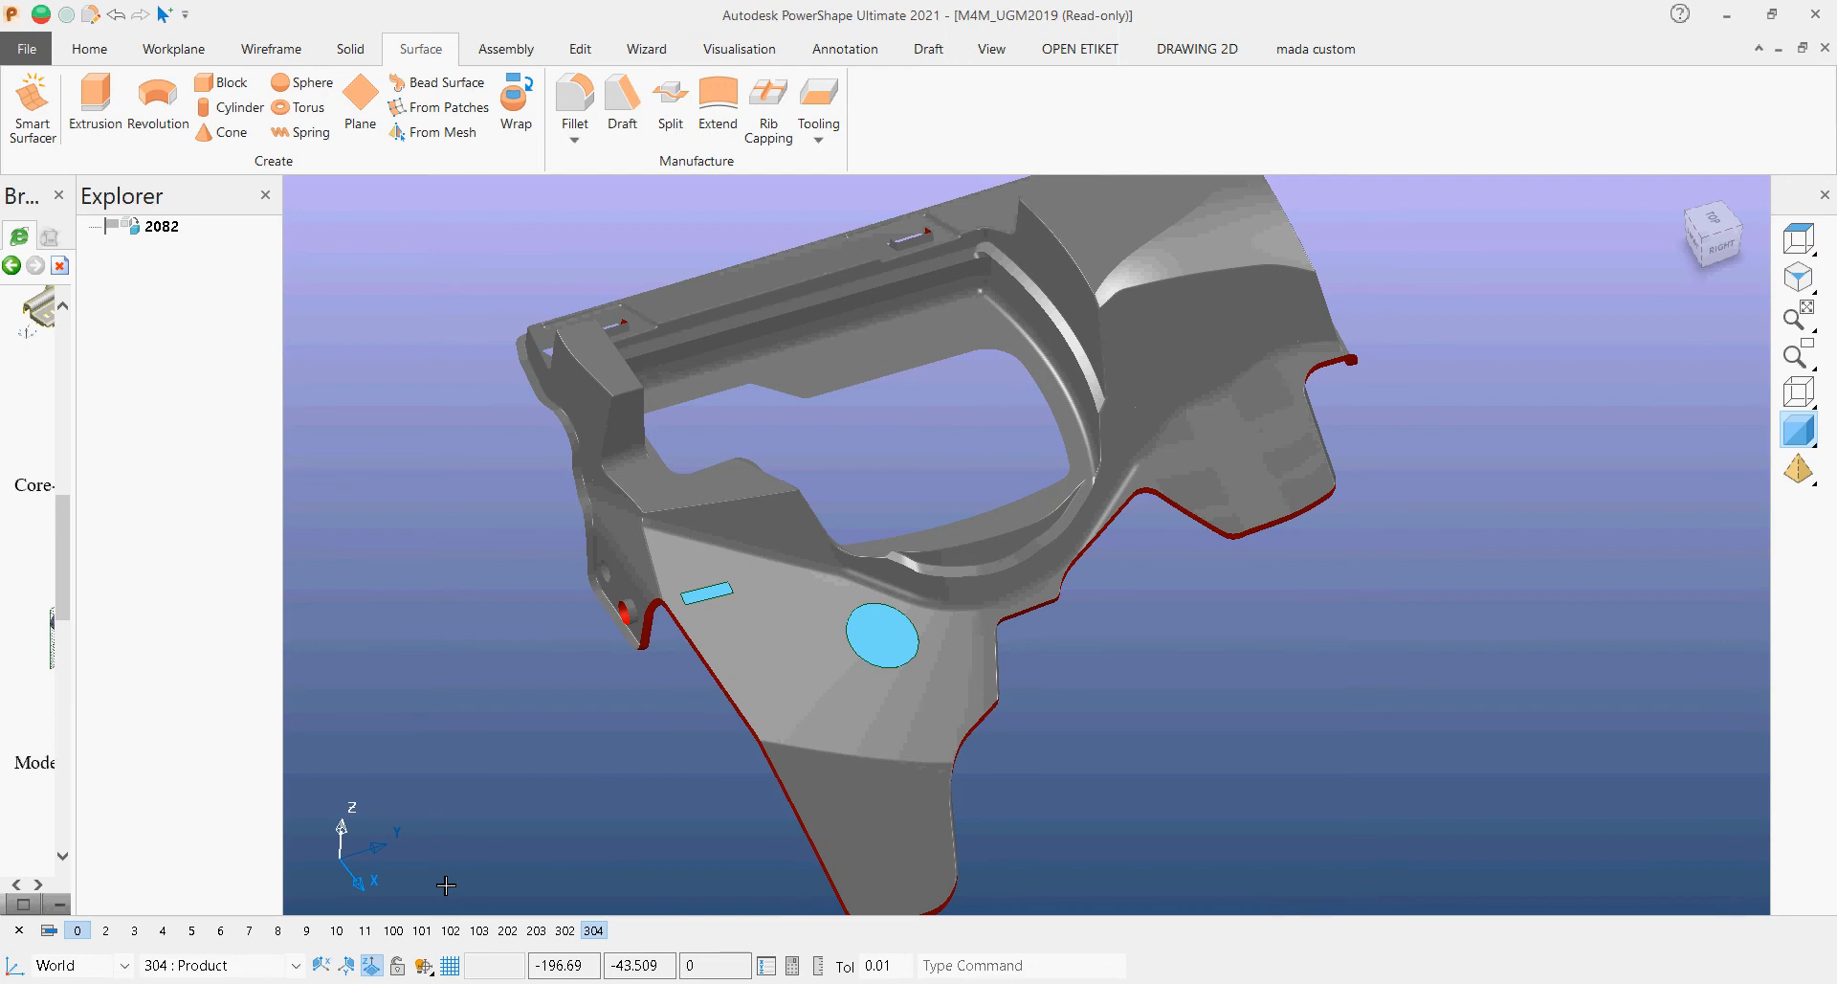
# Step: Show levels 2 and 5 and examine the surfaces that close the part's pockets and openings
pyautogui.moveTo(518, 614); pyautogui.dragTo(932, 604, button='middle')
pyautogui.keyDown('ctrl'); pyautogui.moveTo(907, 605); pyautogui.dragTo(899, 507, button='middle'); pyautogui.keyUp('ctrl')
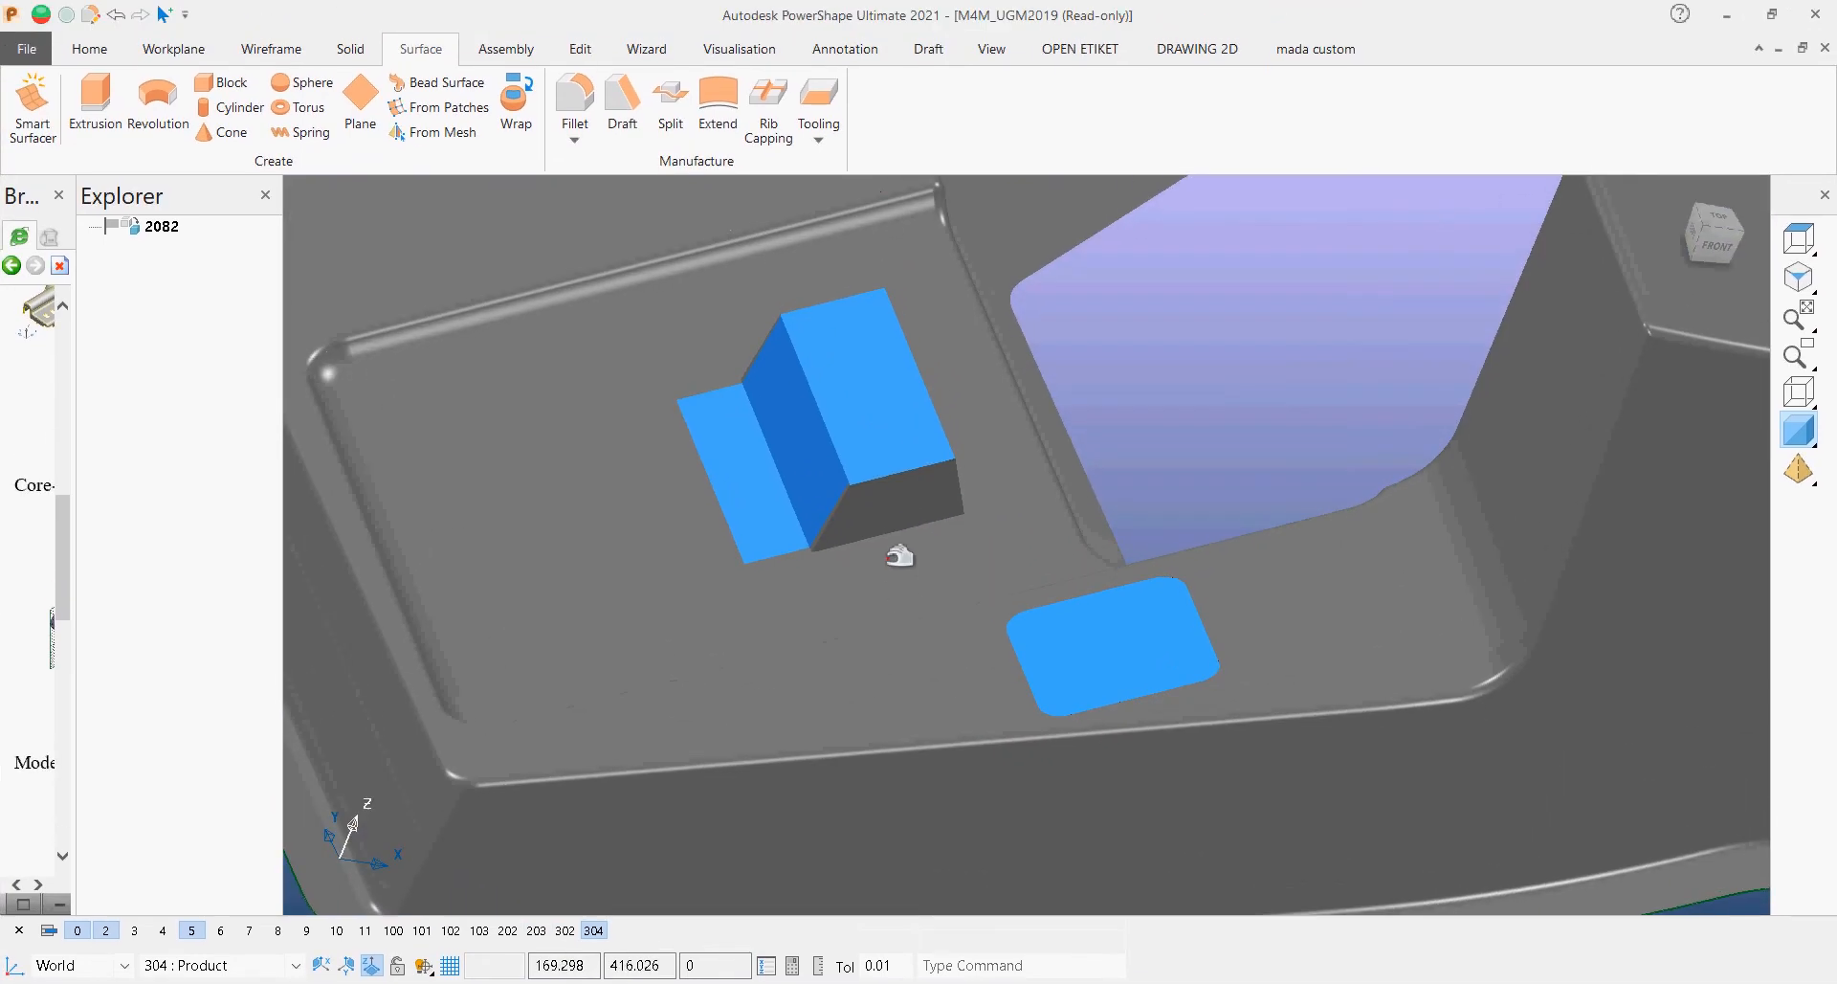
pyautogui.click(875, 398)
pyautogui.moveTo(875, 398); pyautogui.dragTo(1177, 643, button='middle')
pyautogui.click(1313, 591)
pyautogui.keyDown('shift'); pyautogui.moveTo(881, 515); pyautogui.dragTo(1119, 628, button='middle'); pyautogui.keyUp('shift')
pyautogui.scroll(-4, 1120, 627)
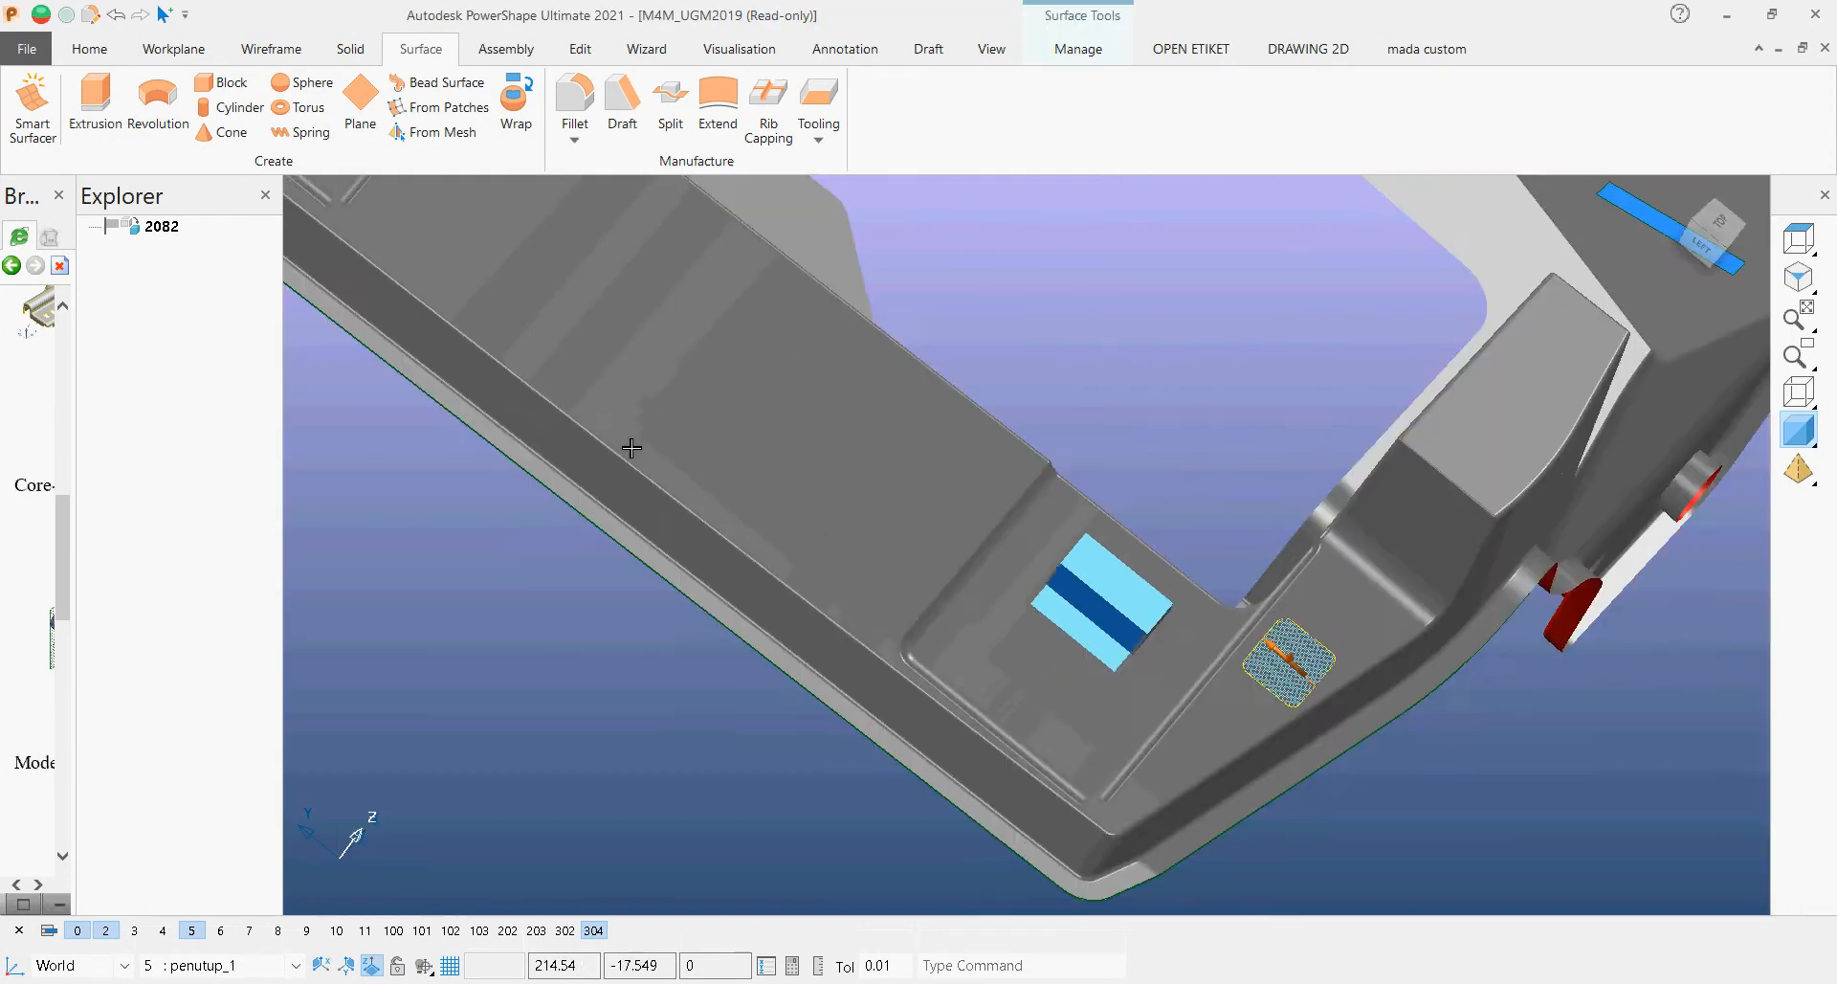
pyautogui.keyDown('shift'); pyautogui.moveTo(536, 330); pyautogui.dragTo(866, 703, button='middle'); pyautogui.keyUp('shift')
pyautogui.scroll(-1, 866, 704)
pyautogui.keyDown('ctrl'); pyautogui.keyDown('shift'); pyautogui.moveTo(675, 383); pyautogui.dragTo(837, 543, button='middle'); pyautogui.keyUp('shift'); pyautogui.keyUp('ctrl')
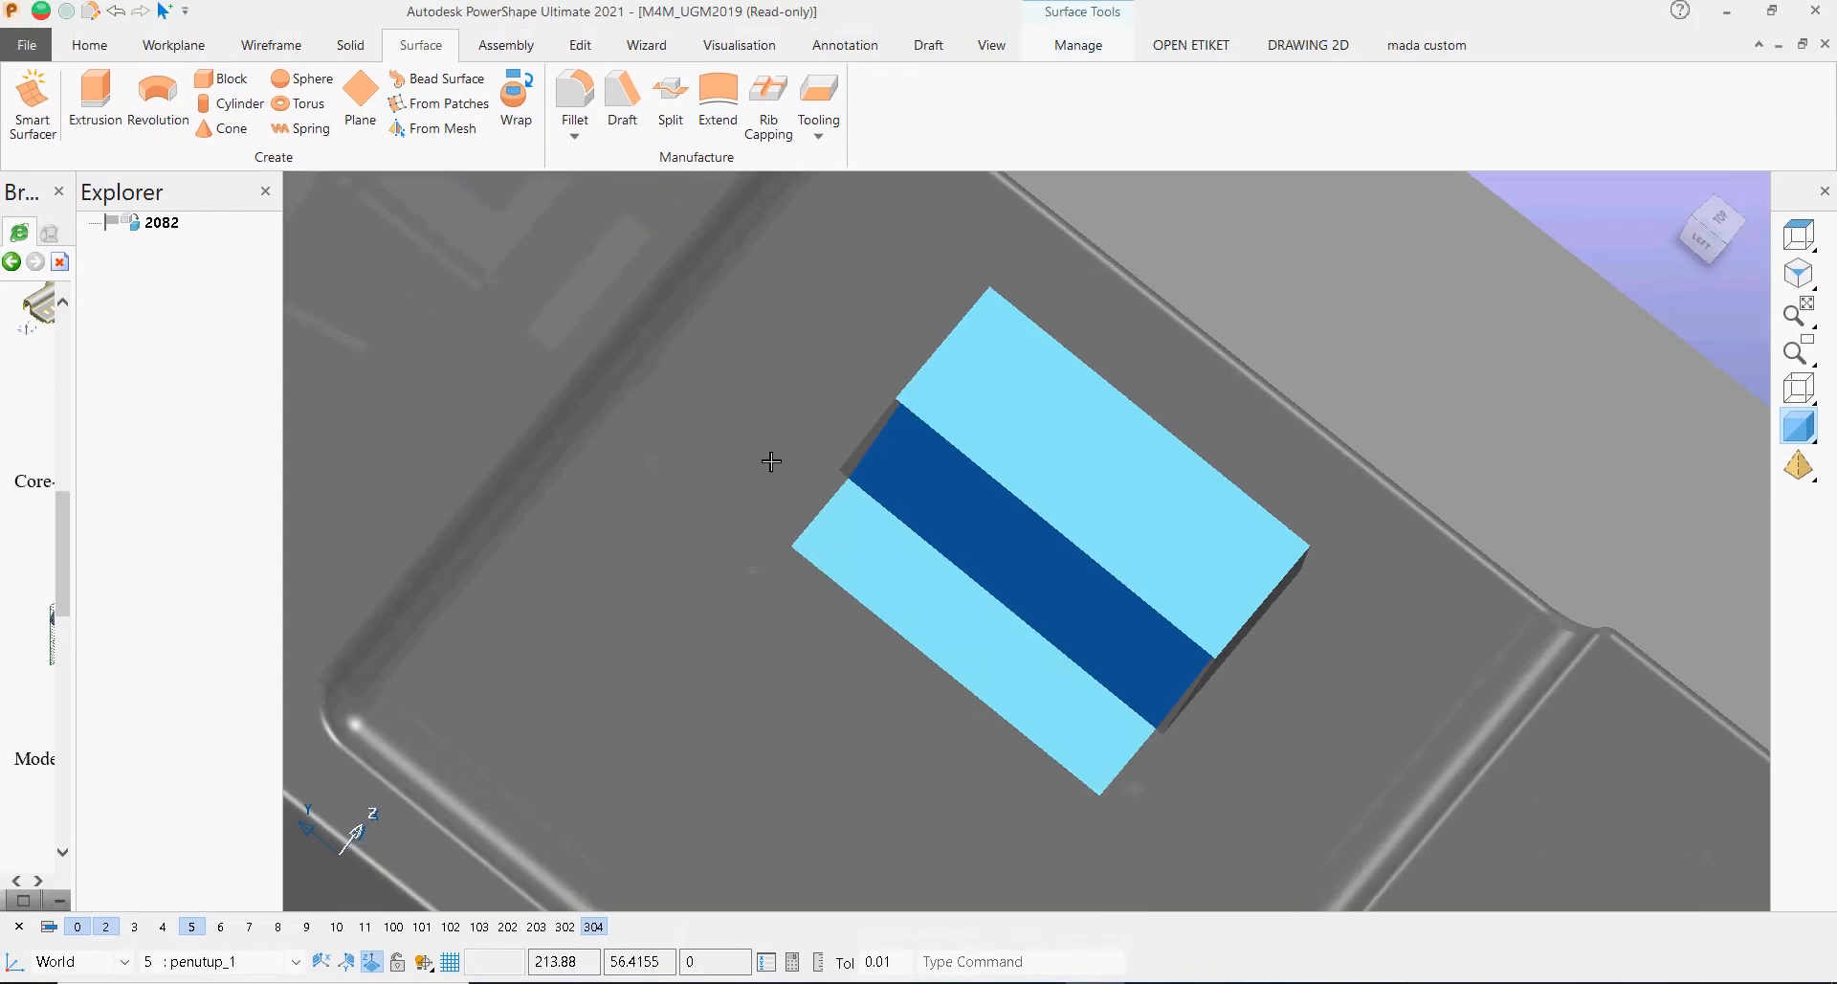
pyautogui.scroll(-1, 757, 474)
pyautogui.scroll(-3, 757, 474)
pyautogui.scroll(-2, 622, 422)
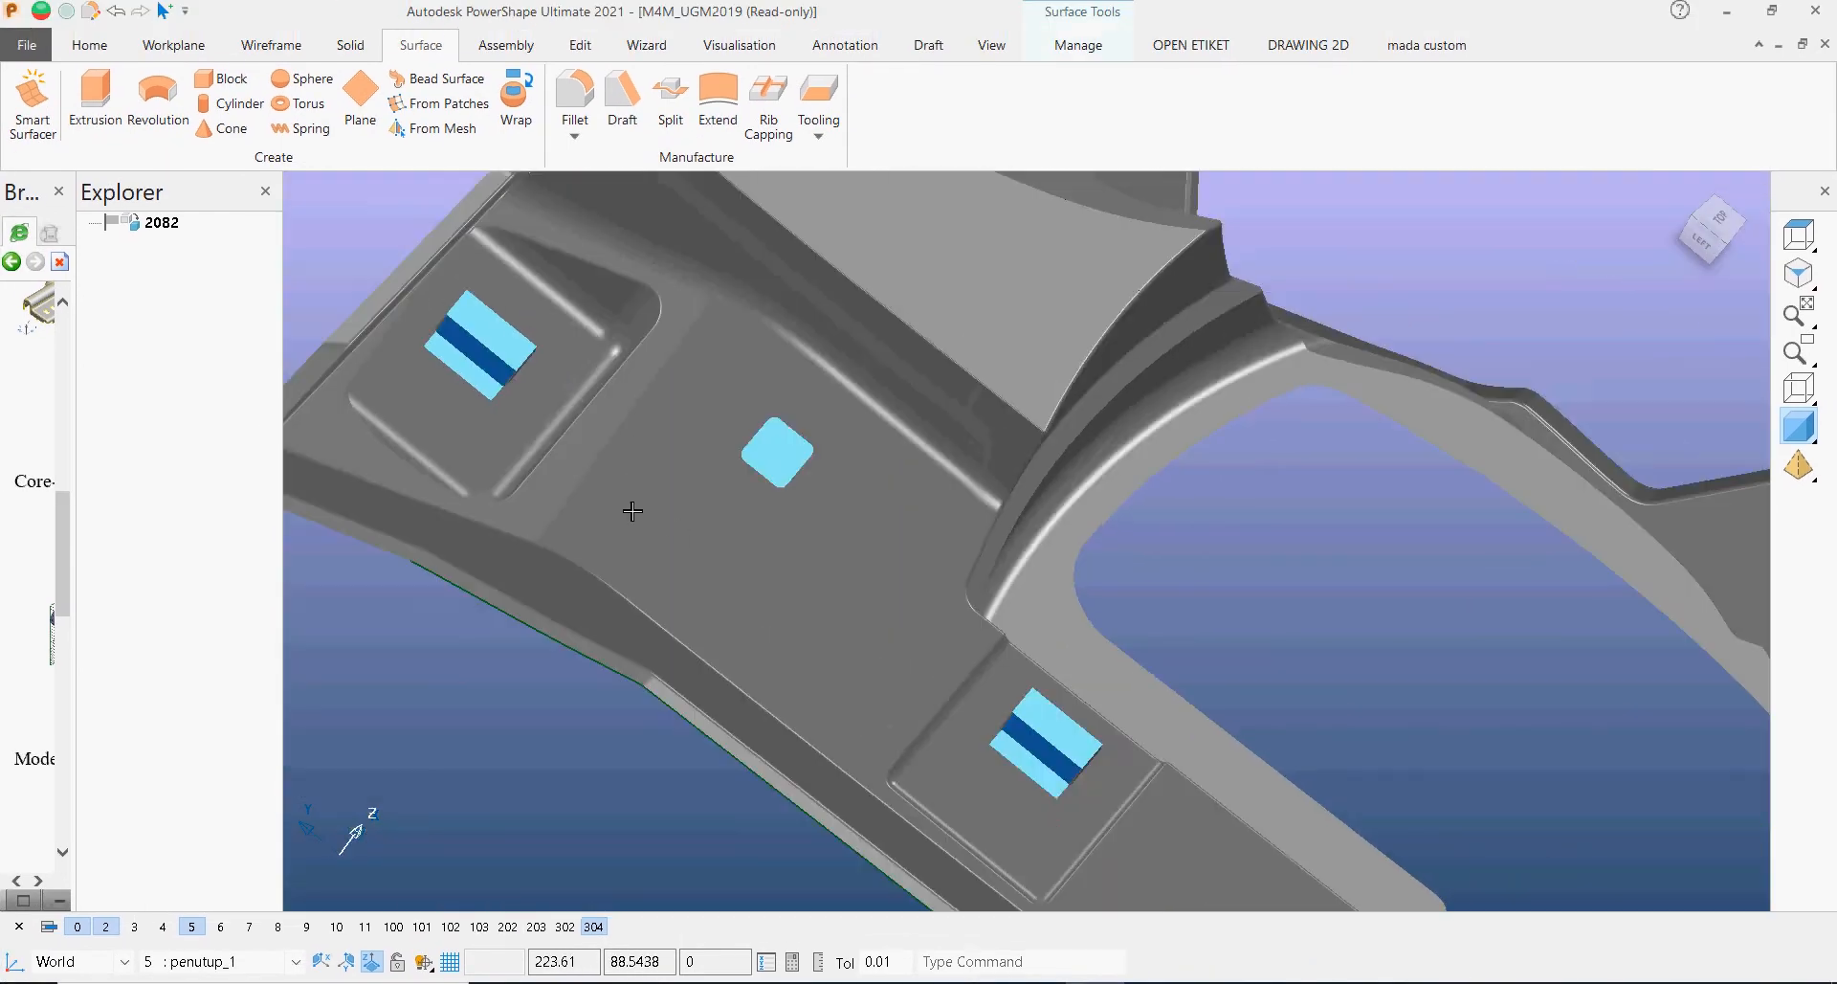
# Step: Show level 6 and examine the large flat surfaces beside the part and its outer edge
pyautogui.click(222, 935)
pyautogui.scroll(-5, 952, 554)
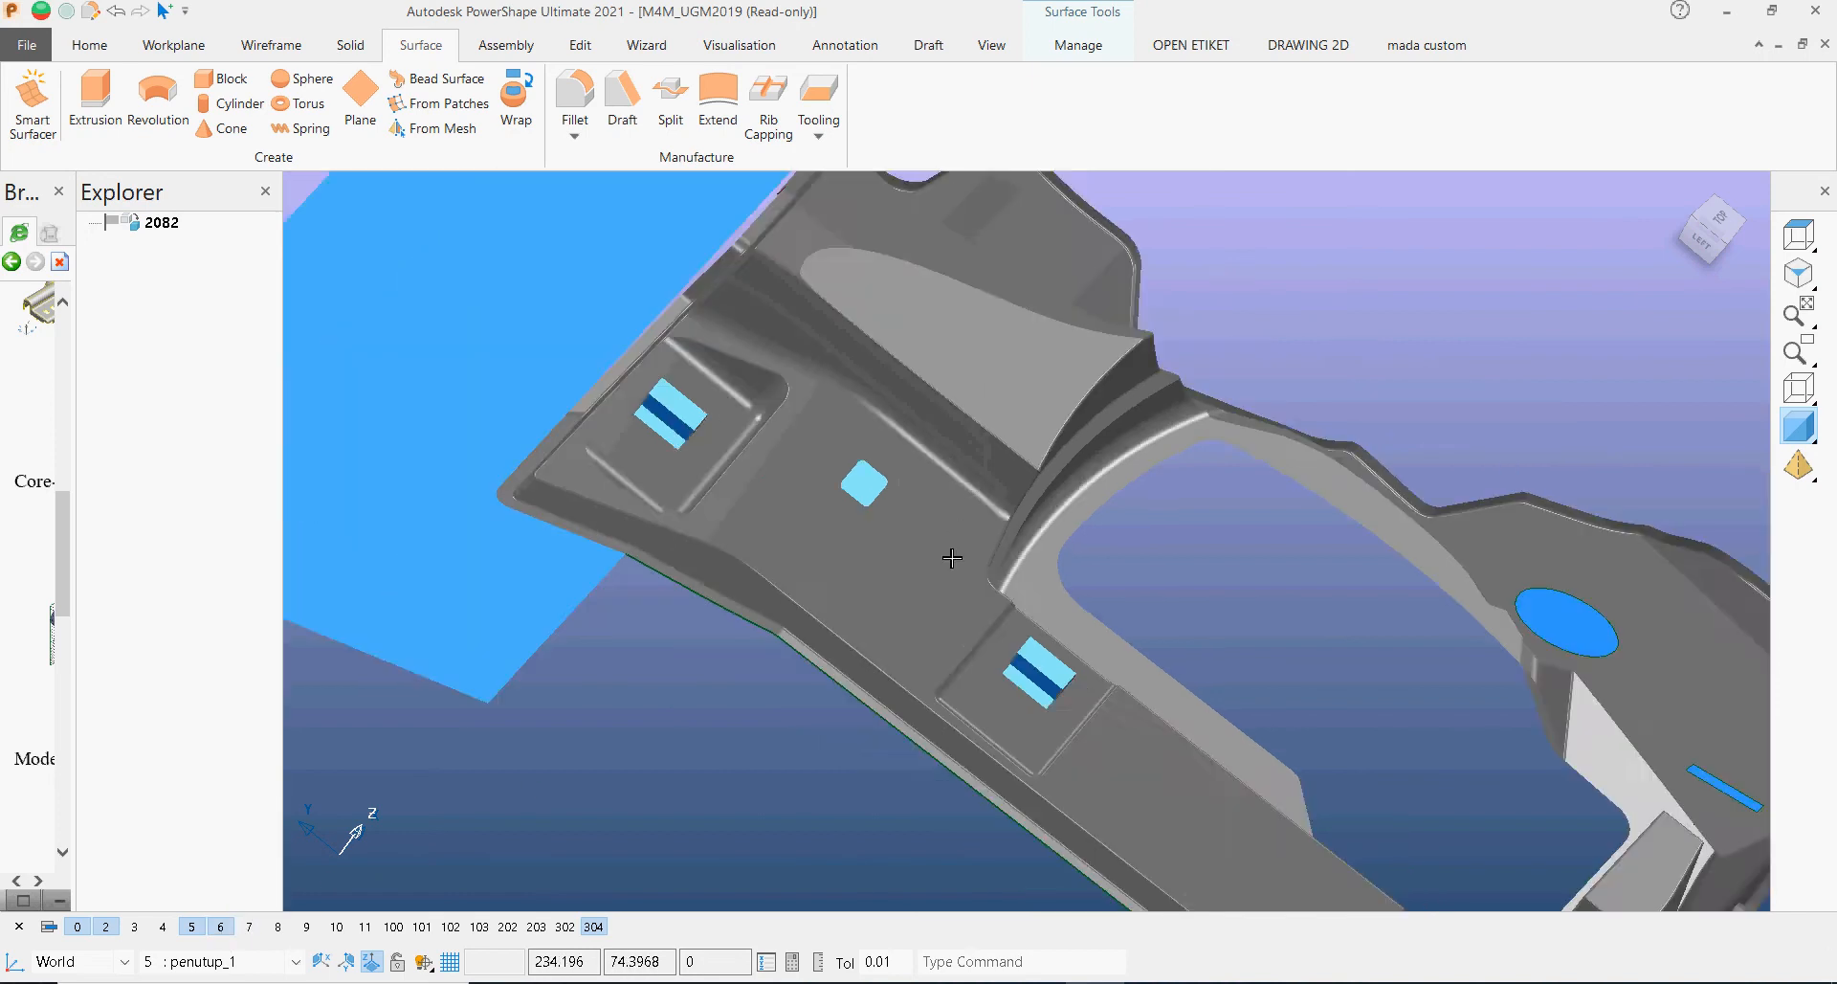
pyautogui.moveTo(967, 709); pyautogui.dragTo(613, 660, button='middle')
pyautogui.keyDown('shift'); pyautogui.moveTo(876, 900); pyautogui.dragTo(817, 565, button='middle'); pyautogui.keyUp('shift')
pyautogui.scroll(3, 816, 565)
pyautogui.click(711, 611)
pyautogui.moveTo(1067, 624); pyautogui.dragTo(980, 636, button='middle')
pyautogui.scroll(4, 980, 632)
pyautogui.keyDown('shift'); pyautogui.moveTo(673, 569); pyautogui.dragTo(1036, 696, button='middle'); pyautogui.keyUp('shift')
# Step: Try to extend a surface from the existing composite curve along the part's long outer edge
pyautogui.click(795, 474)
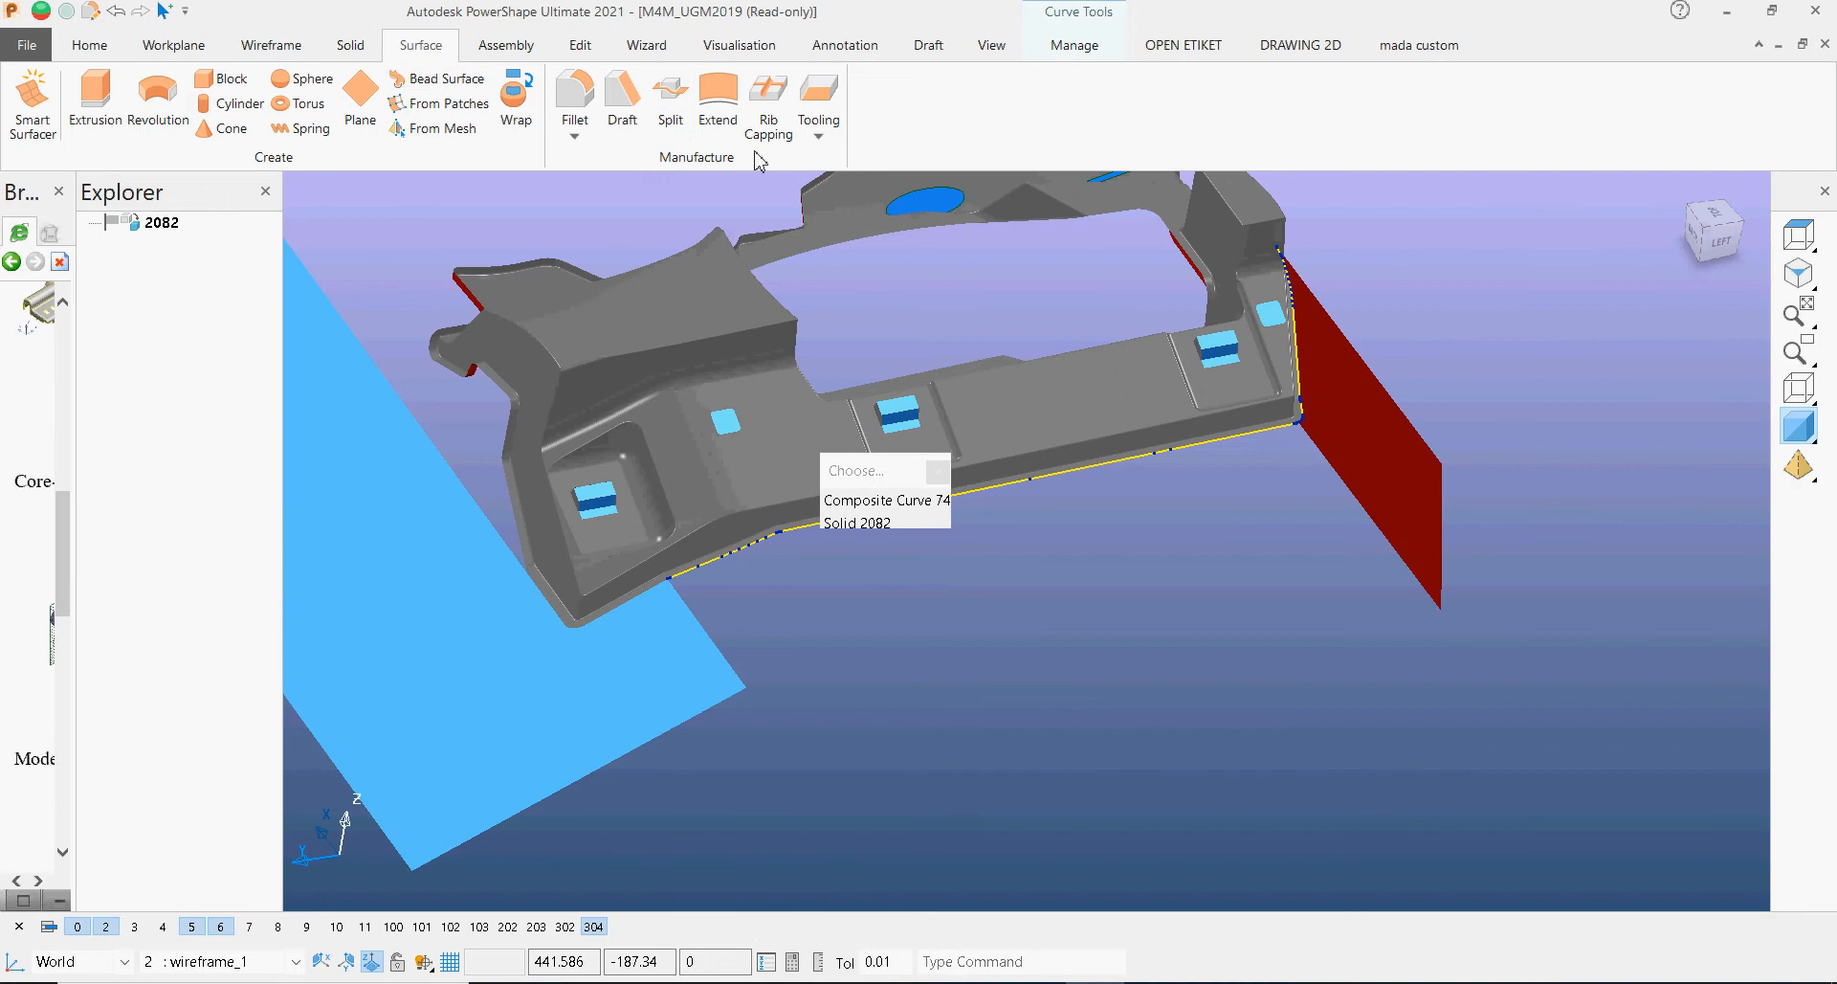
pyautogui.click(720, 122)
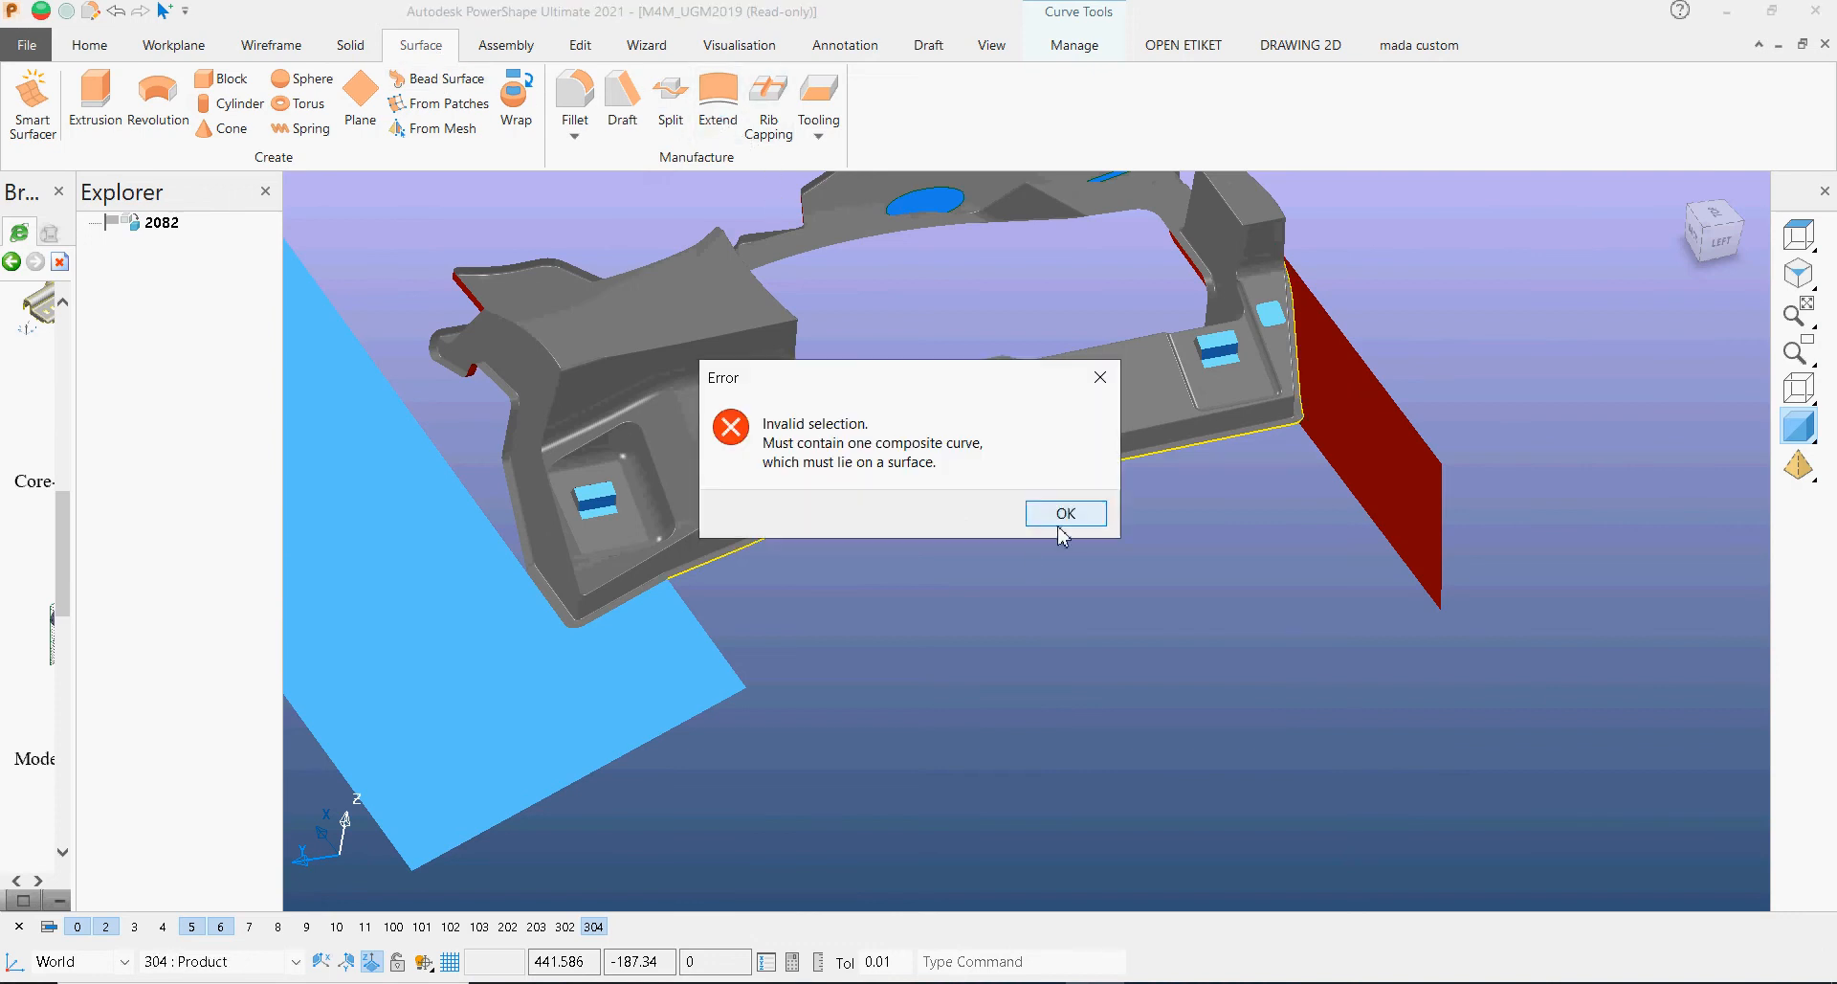
pyautogui.click(1059, 513)
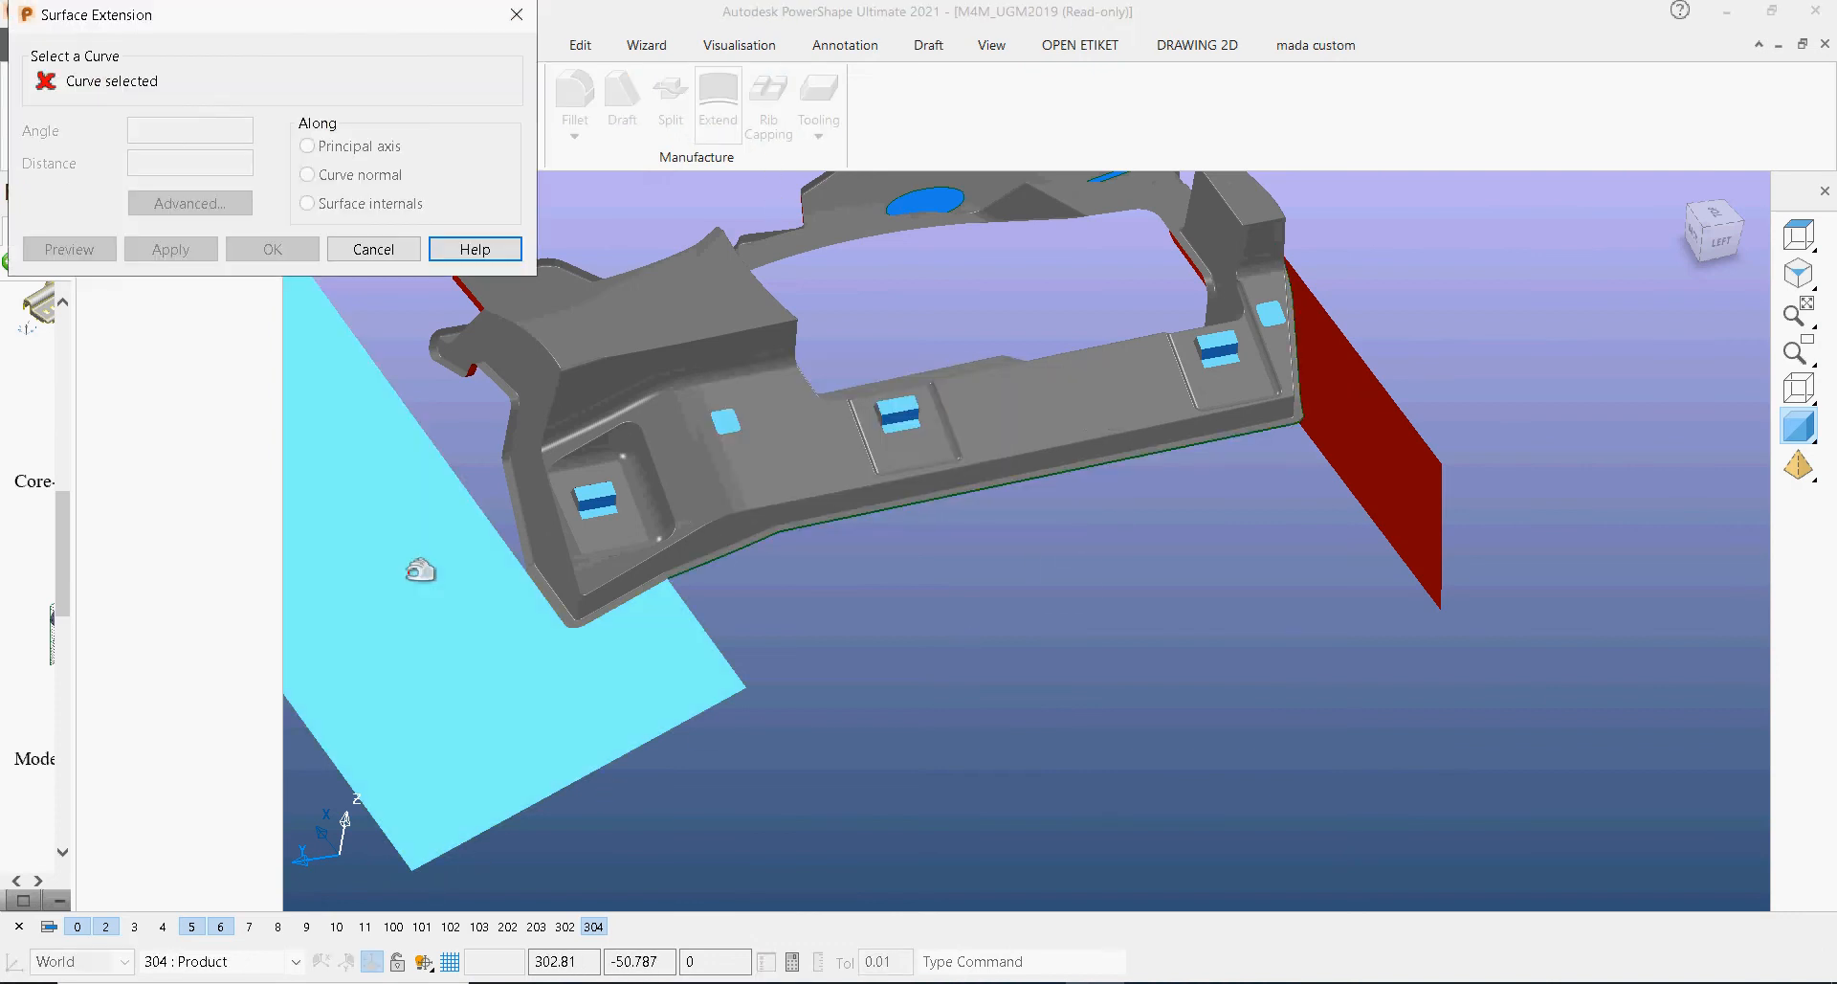
pyautogui.click(779, 533)
pyautogui.click(1075, 518)
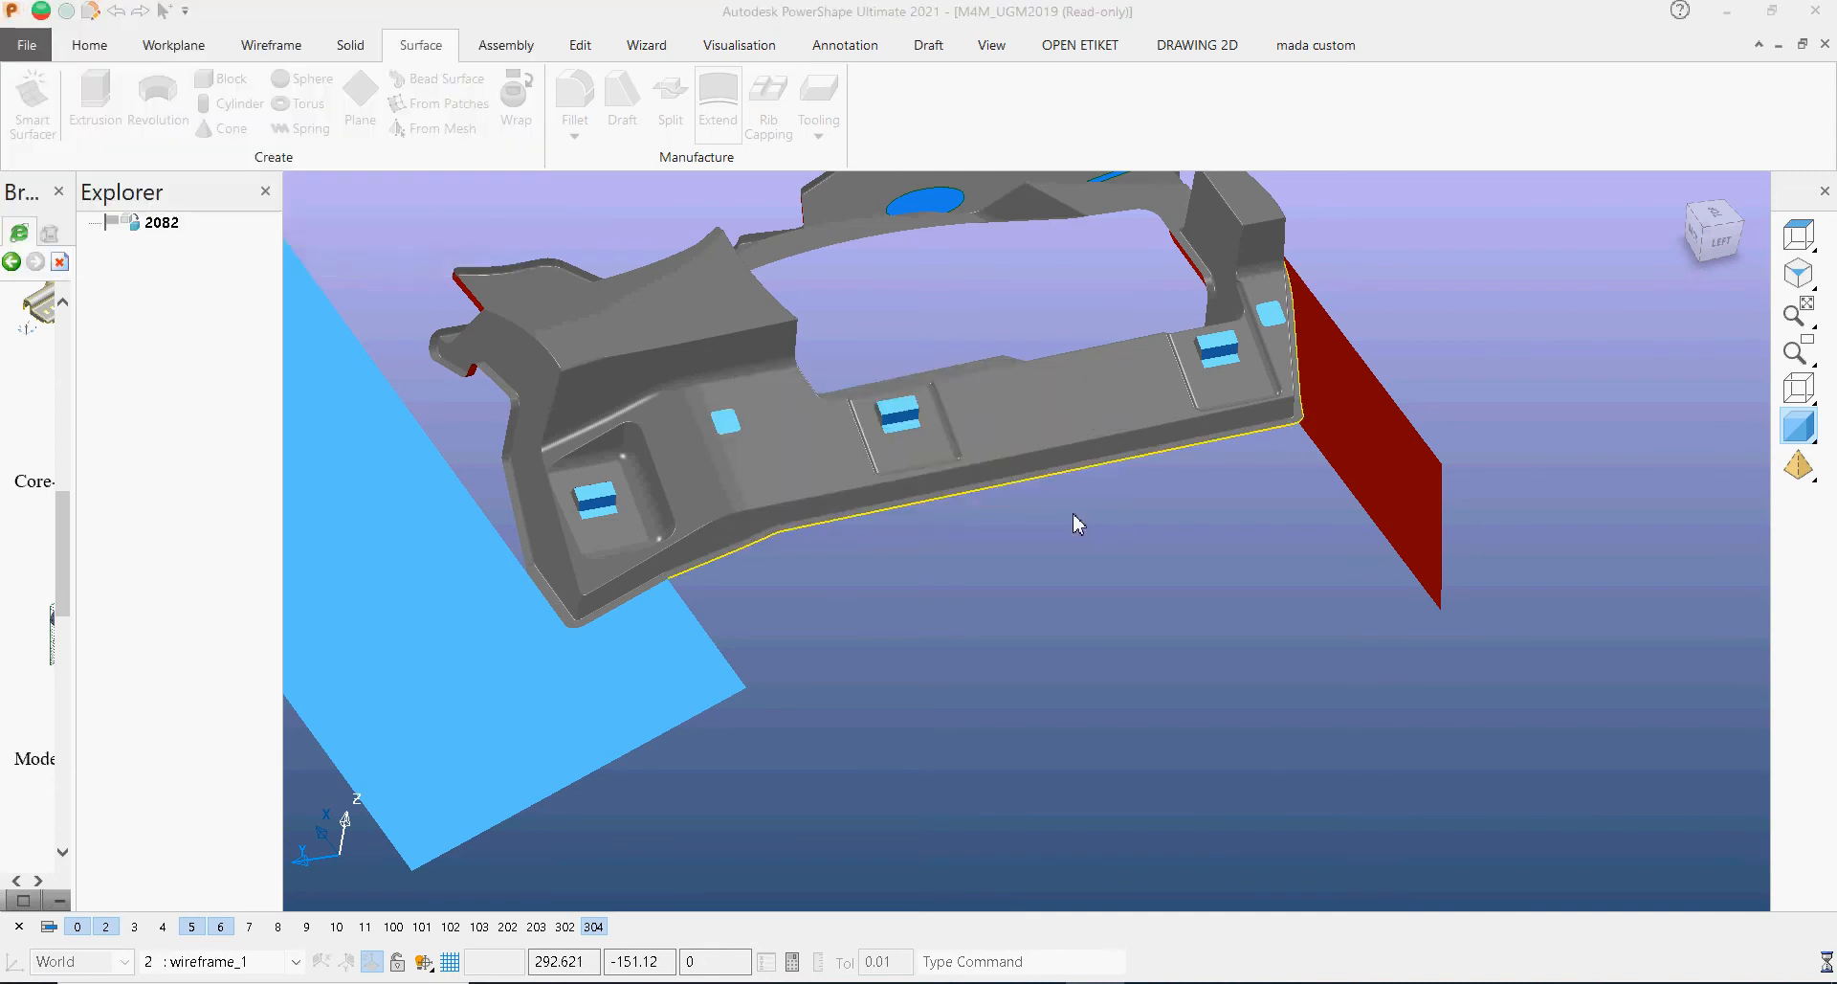
pyautogui.click(935, 664)
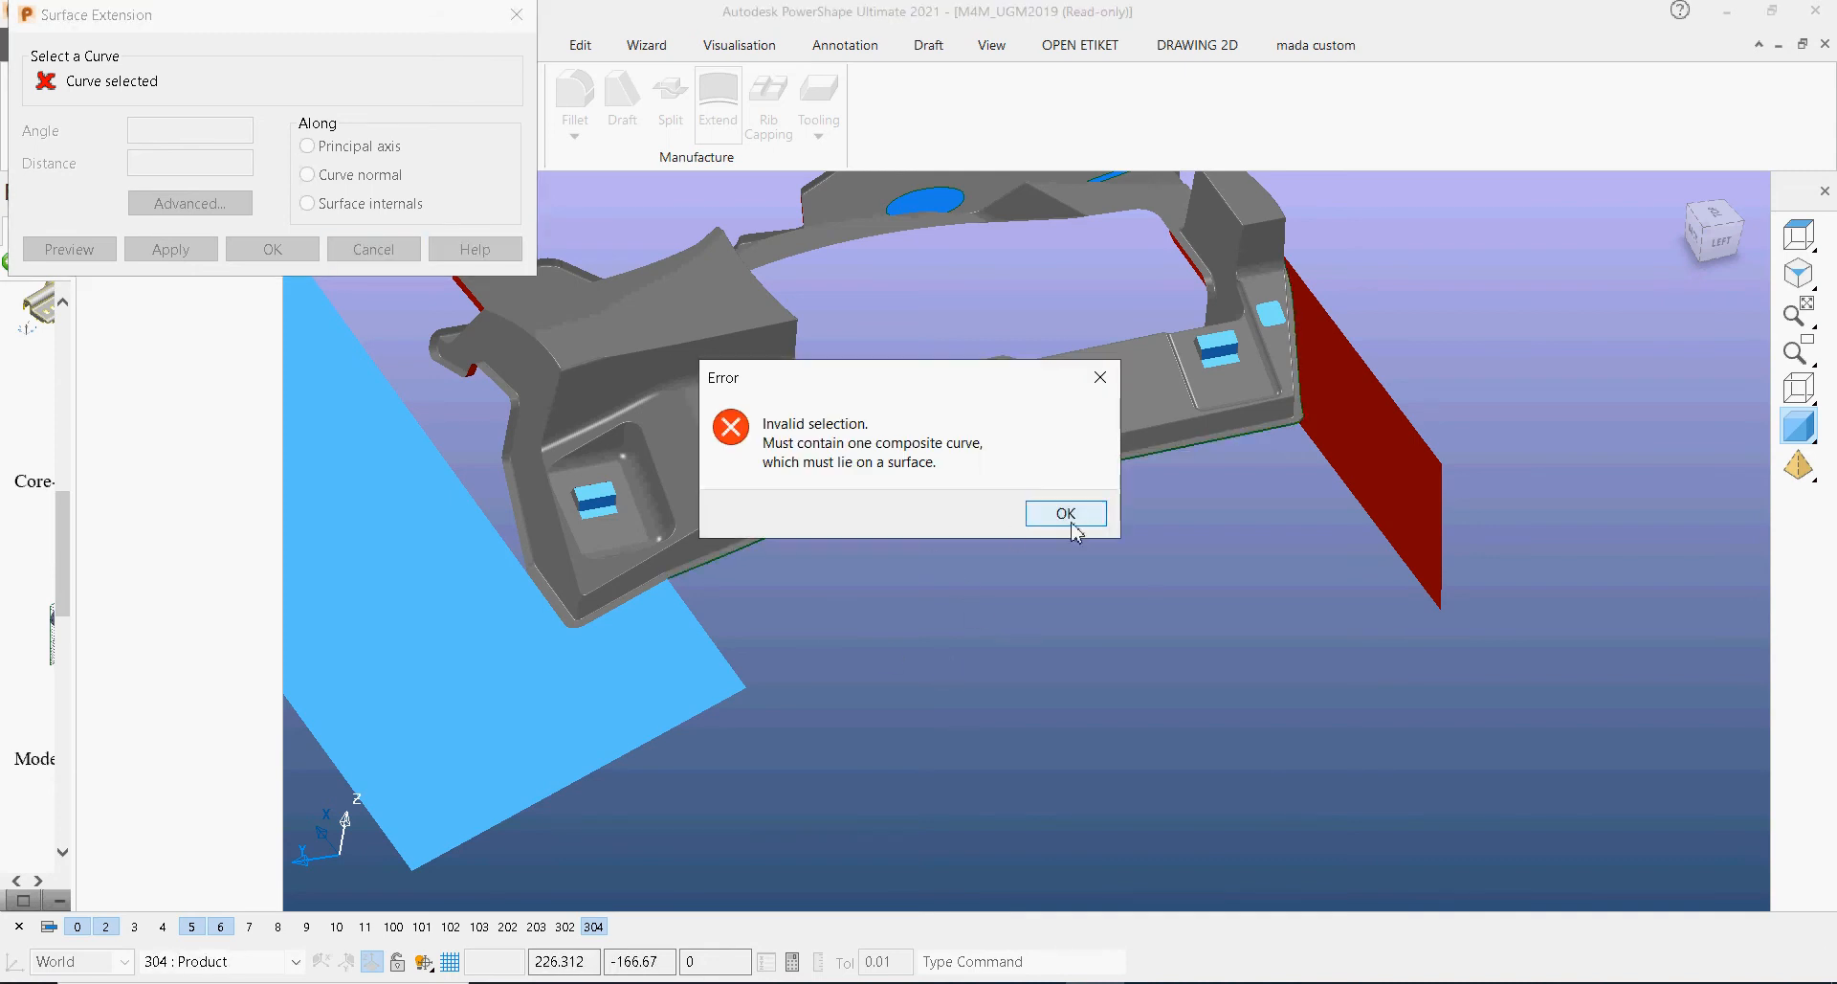
pyautogui.click(1049, 515)
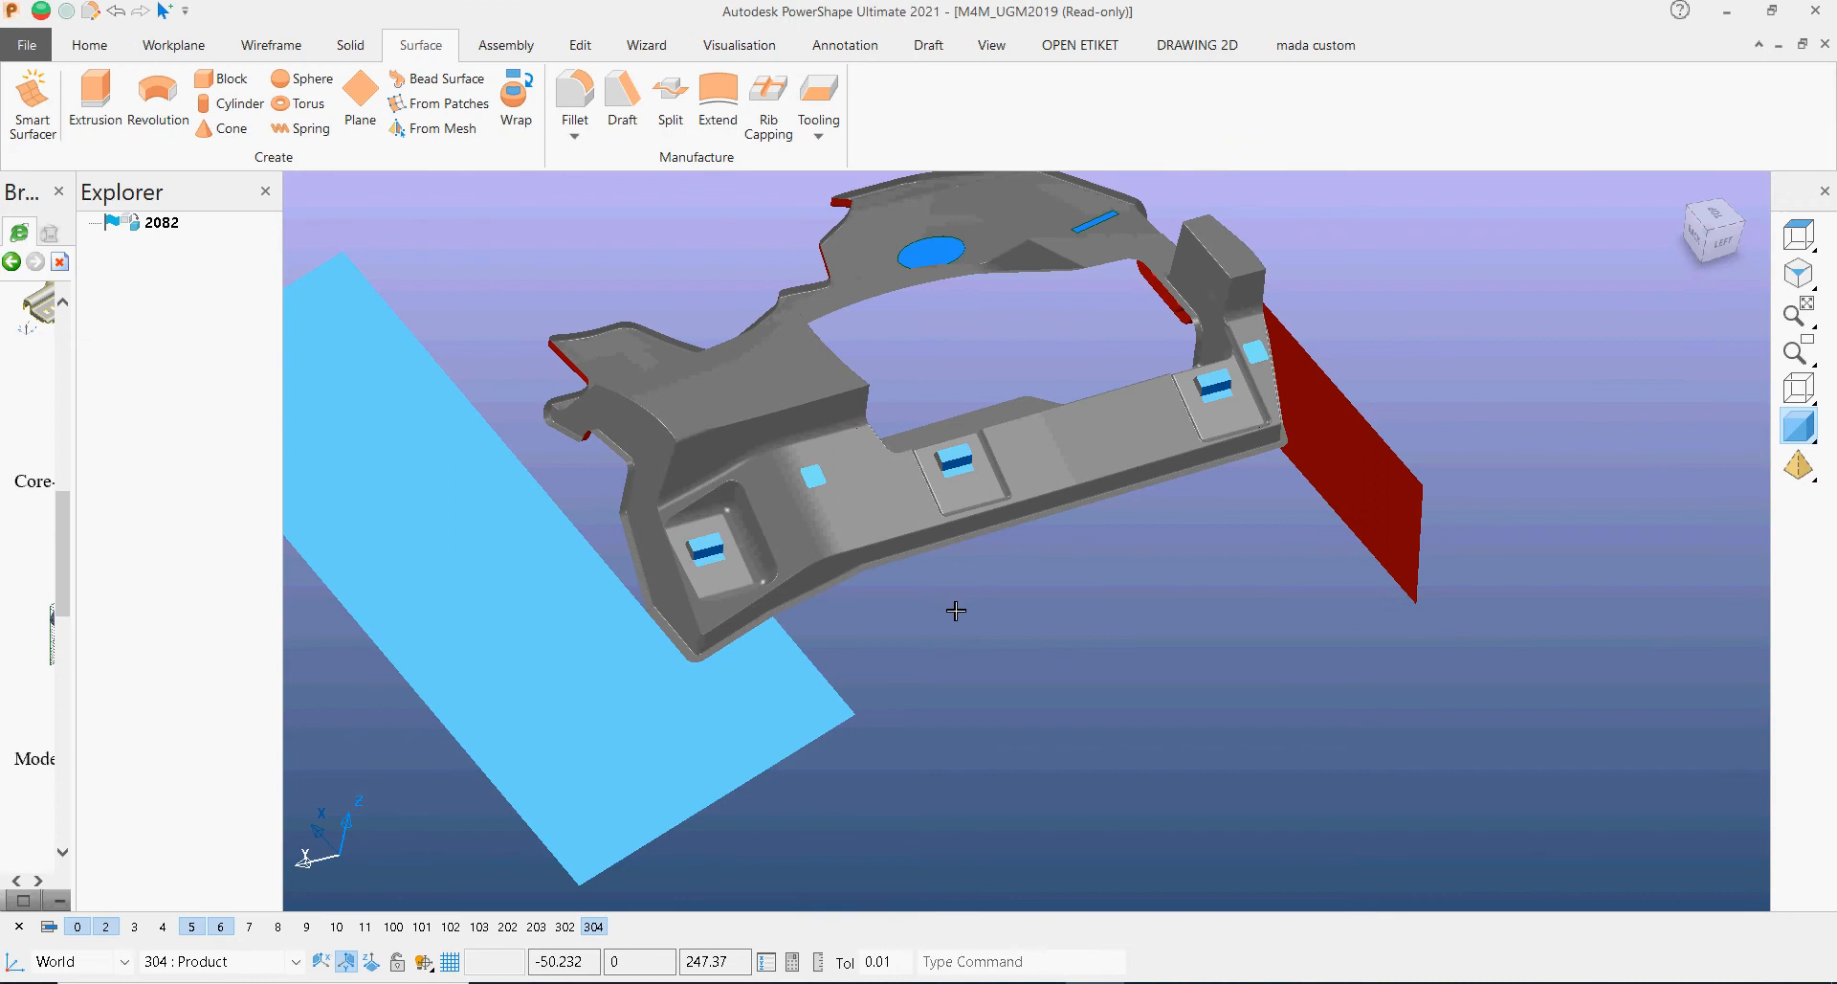
# Step: Start a composite curve on the part's outer edge at the large flat surface's corner, reversed to run along the long side
pyautogui.scroll(3, 956, 611)
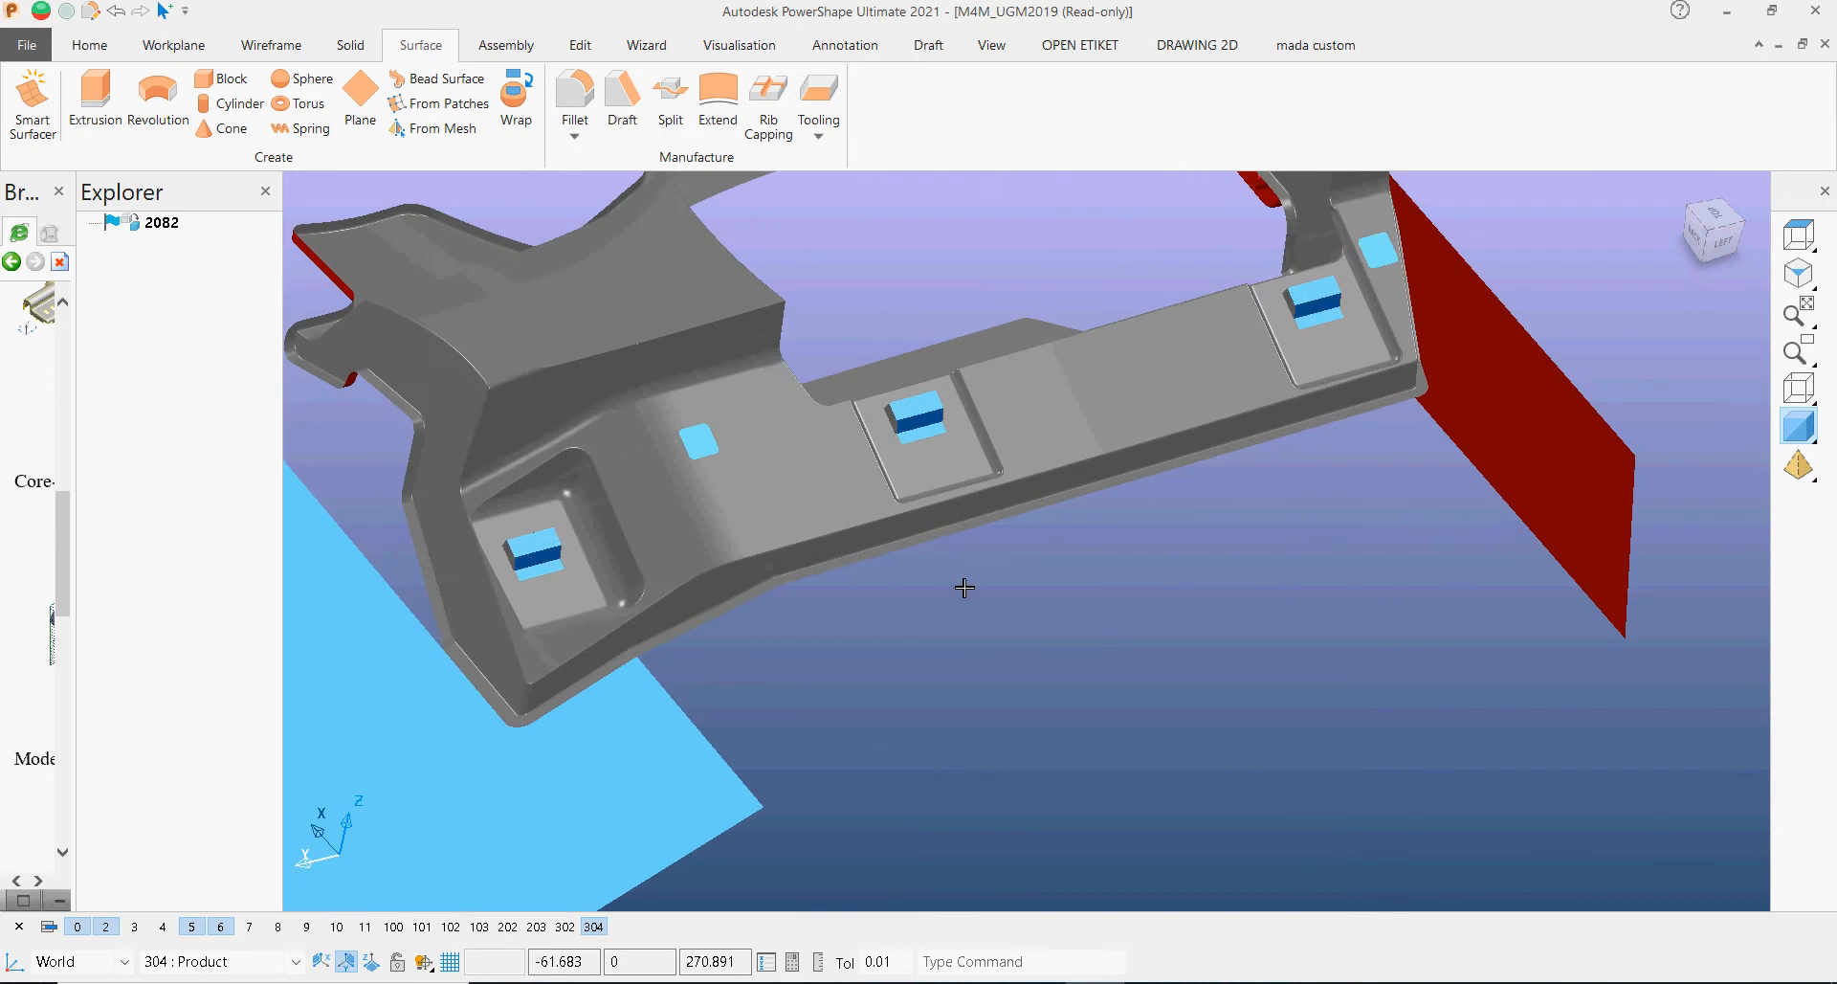
pyautogui.click(725, 601)
pyautogui.scroll(2, 771, 598)
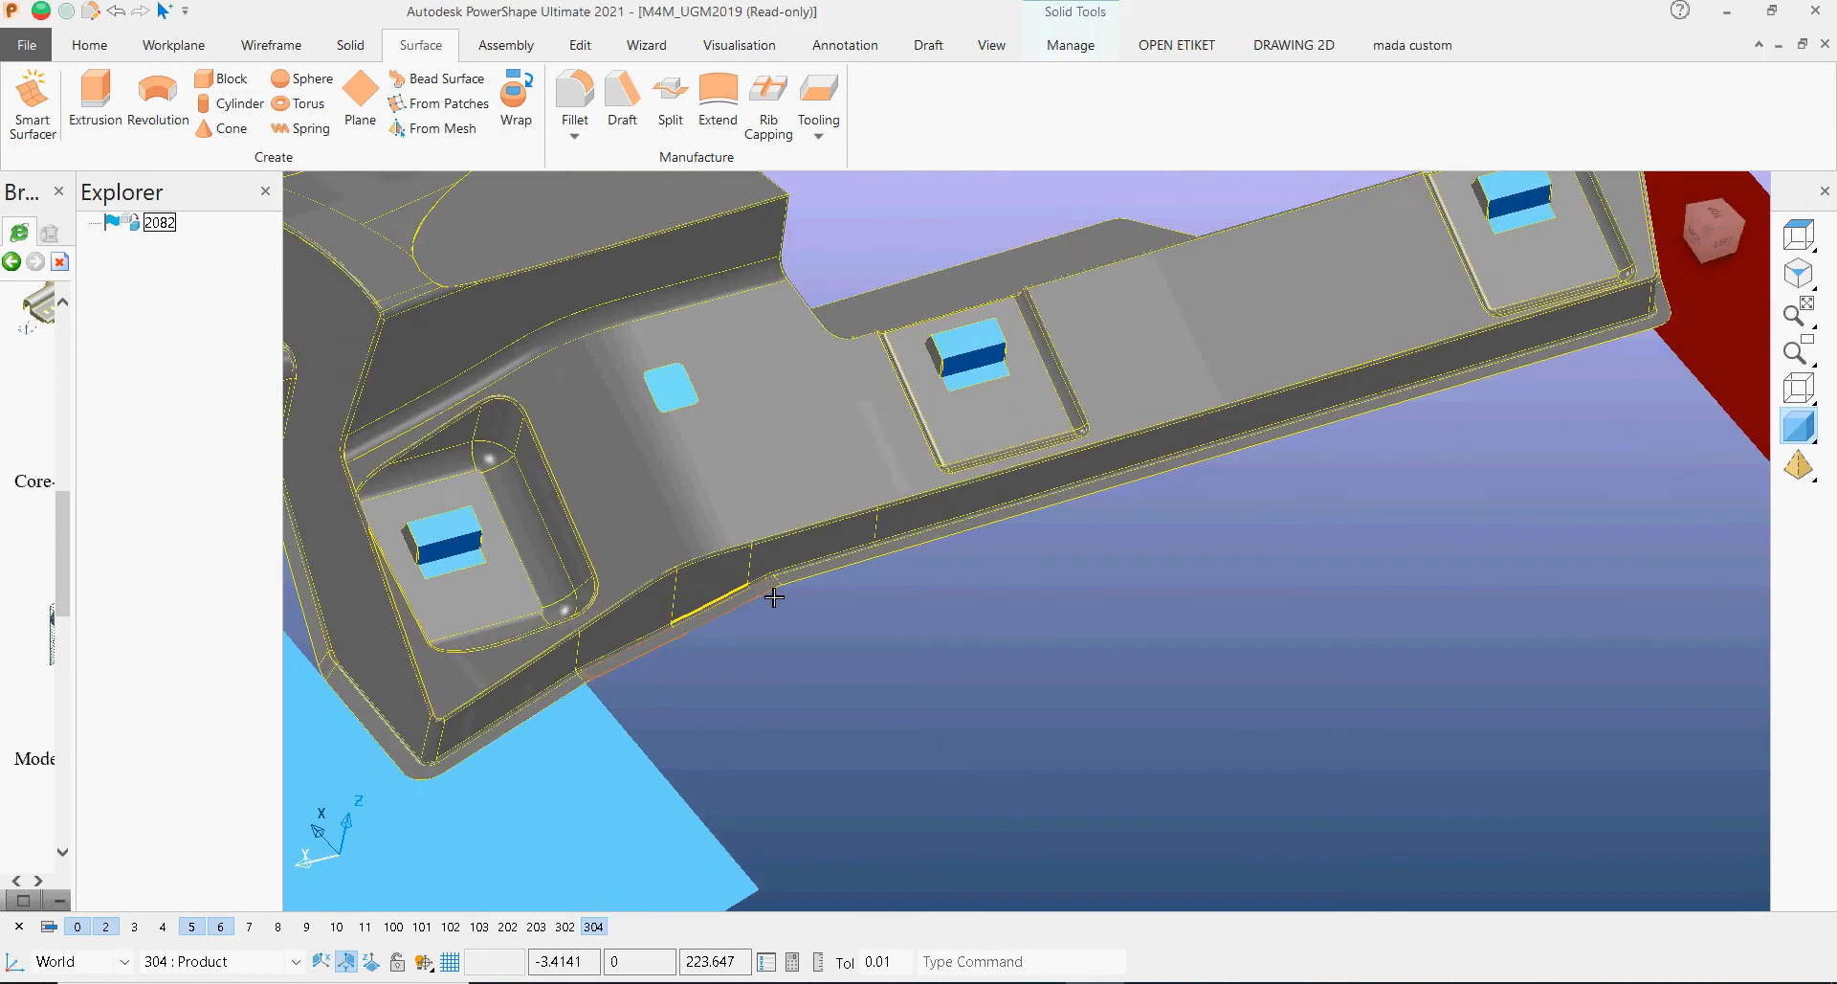
pyautogui.click(710, 600)
pyautogui.click(640, 665)
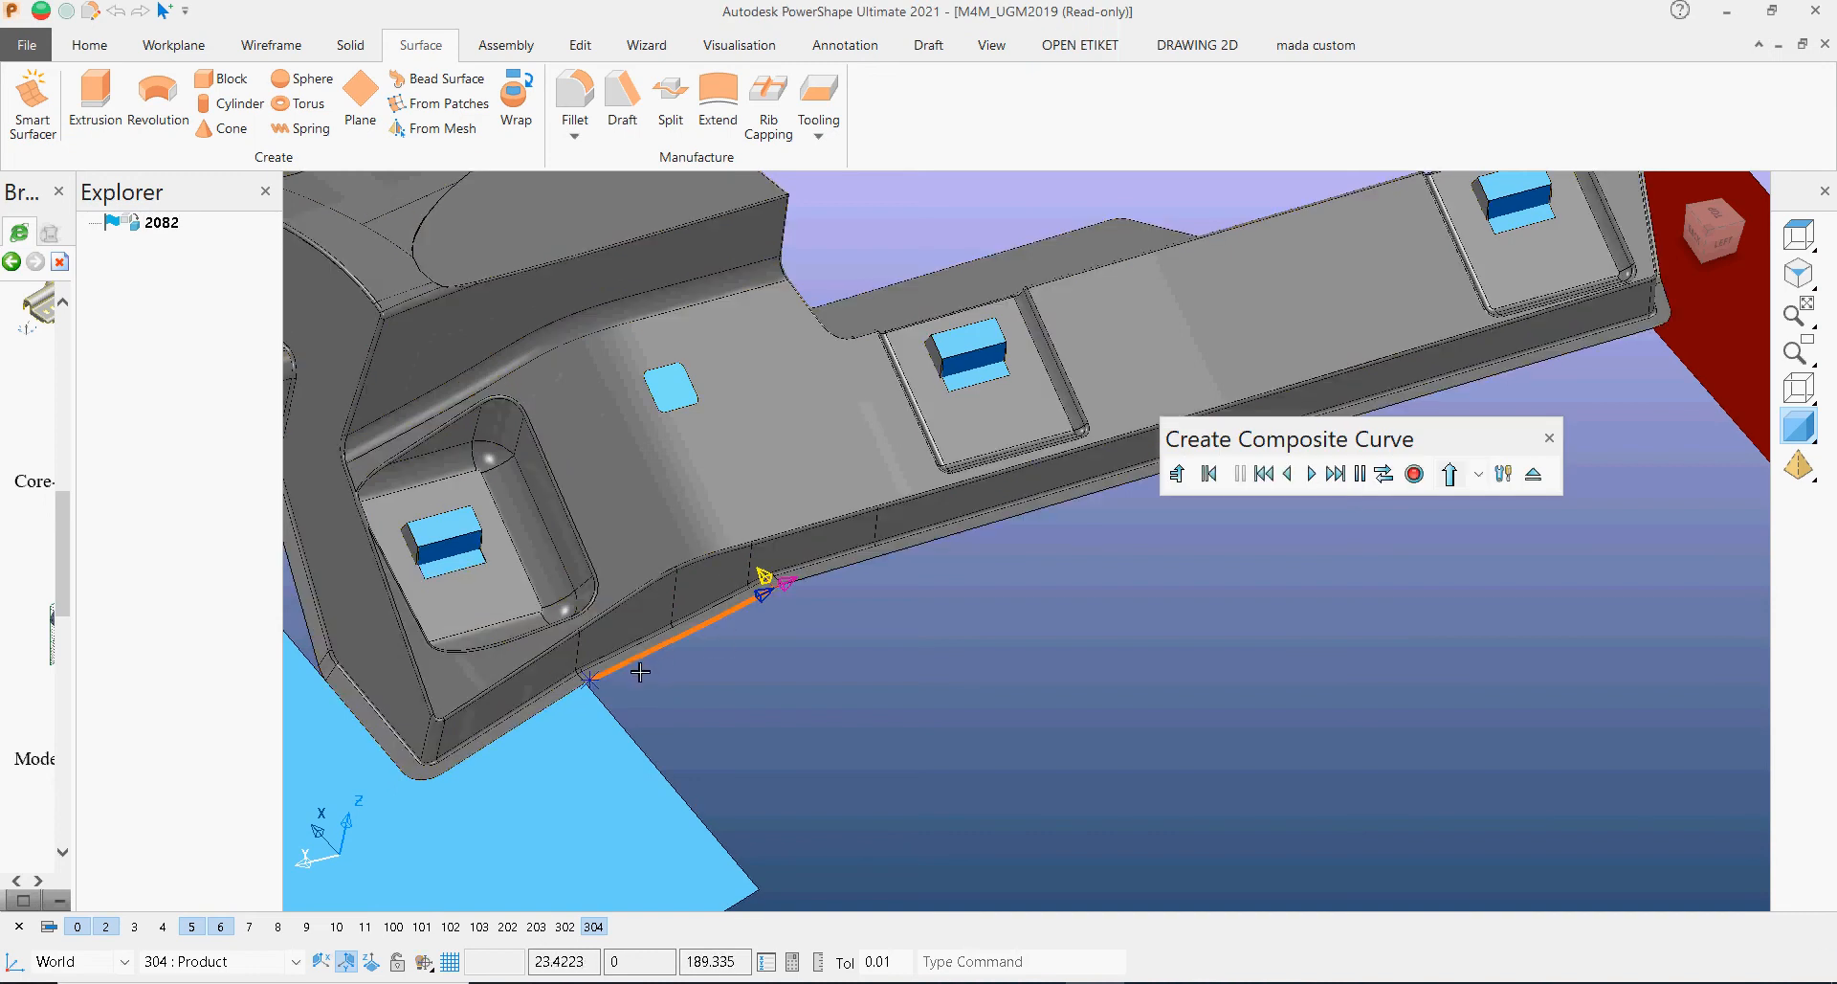
pyautogui.keyDown('shift'); pyautogui.moveTo(642, 673); pyautogui.dragTo(820, 632, button='middle'); pyautogui.keyUp('shift')
pyautogui.scroll(3, 817, 632)
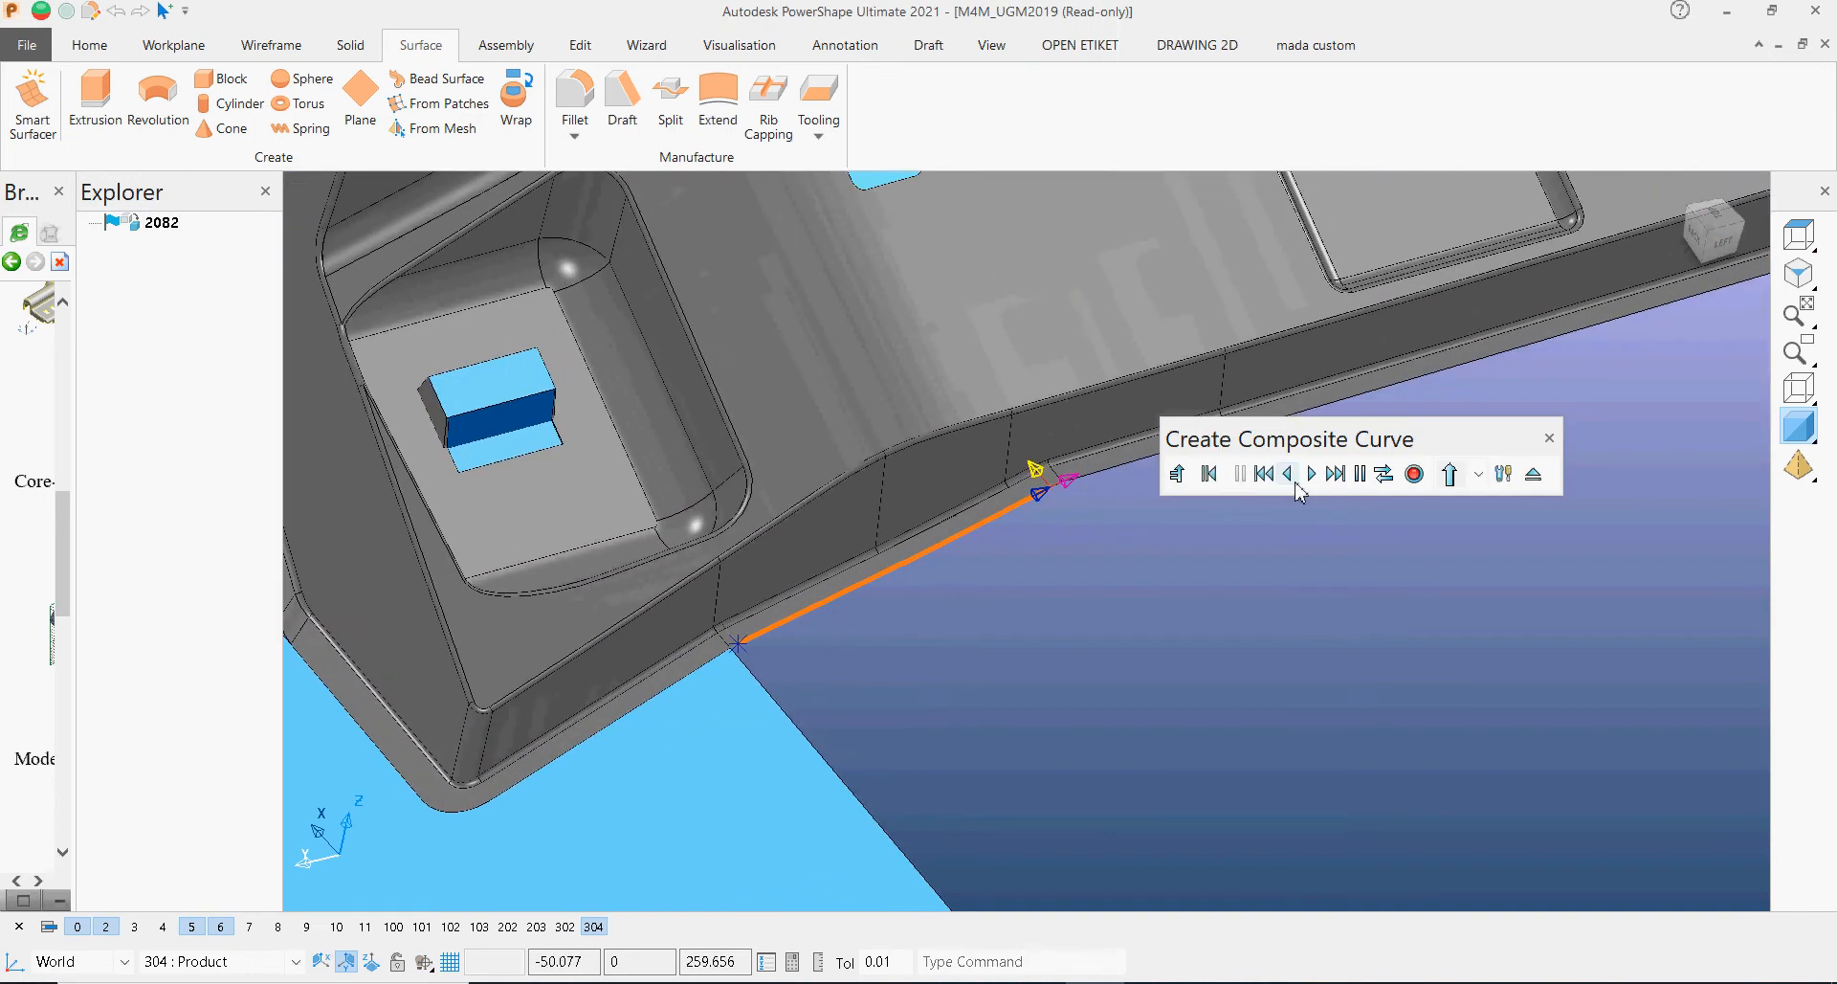
pyautogui.click(1297, 485)
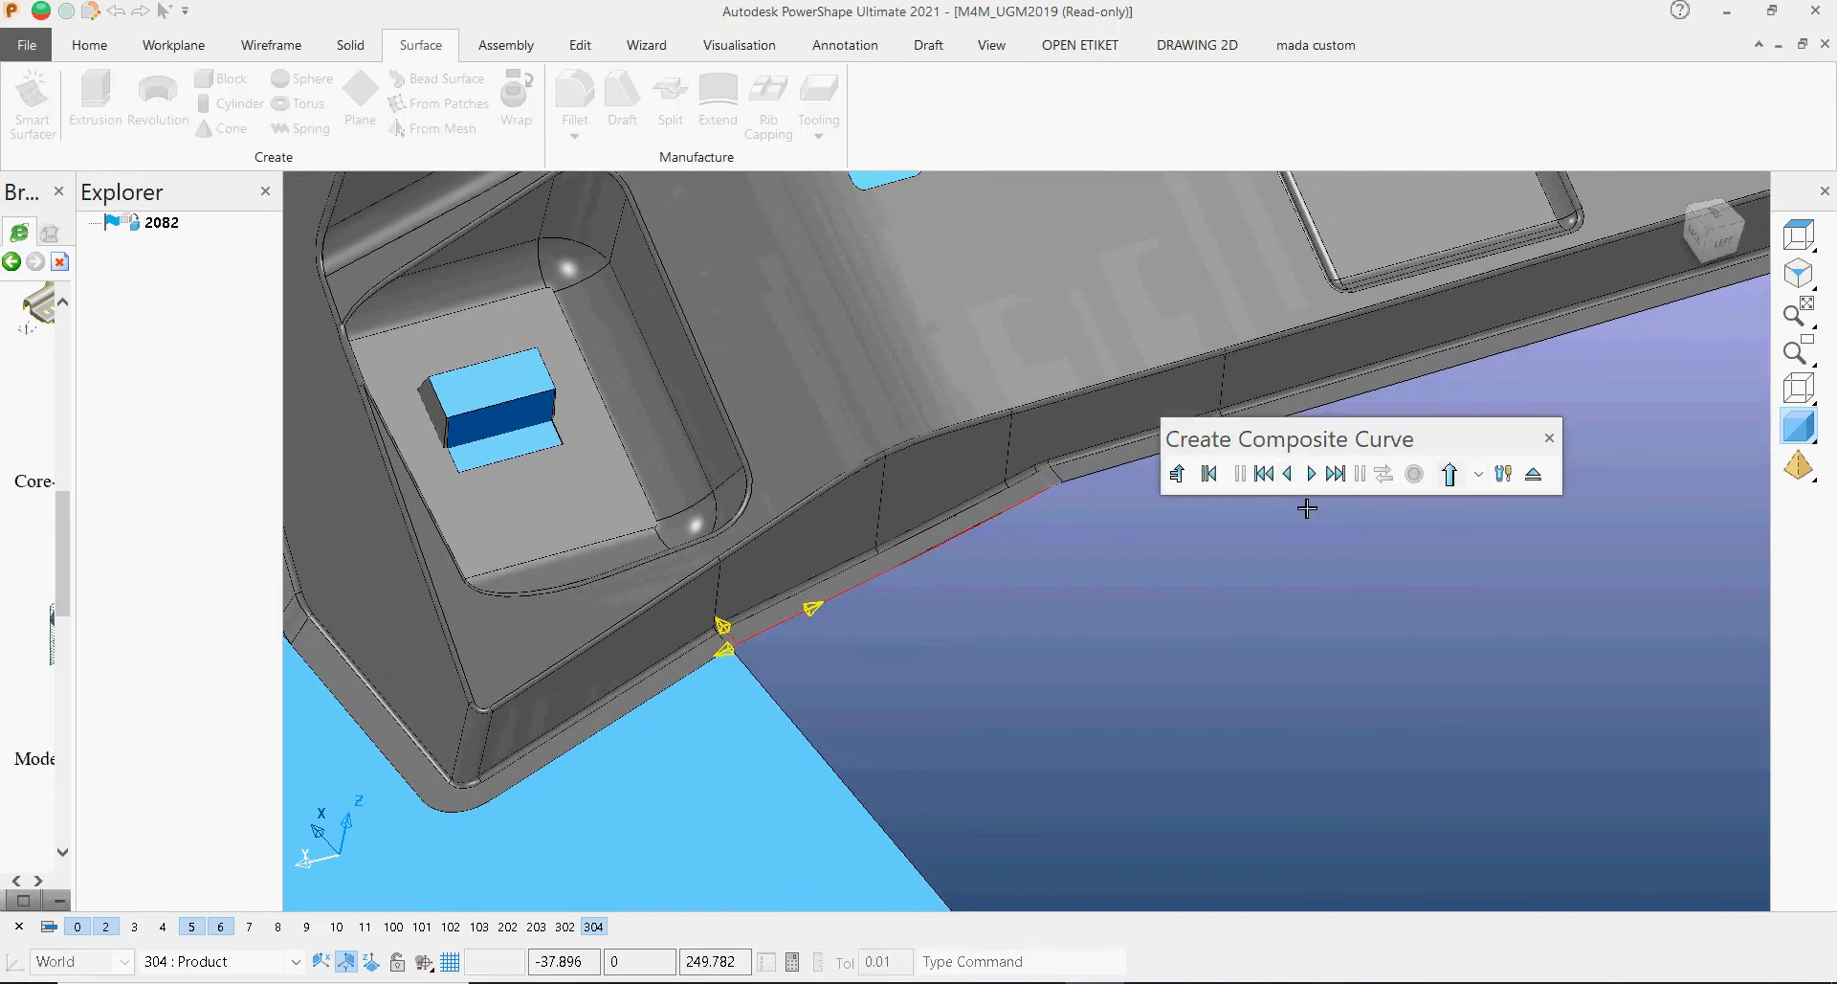
pyautogui.click(725, 654)
pyautogui.scroll(3, 725, 655)
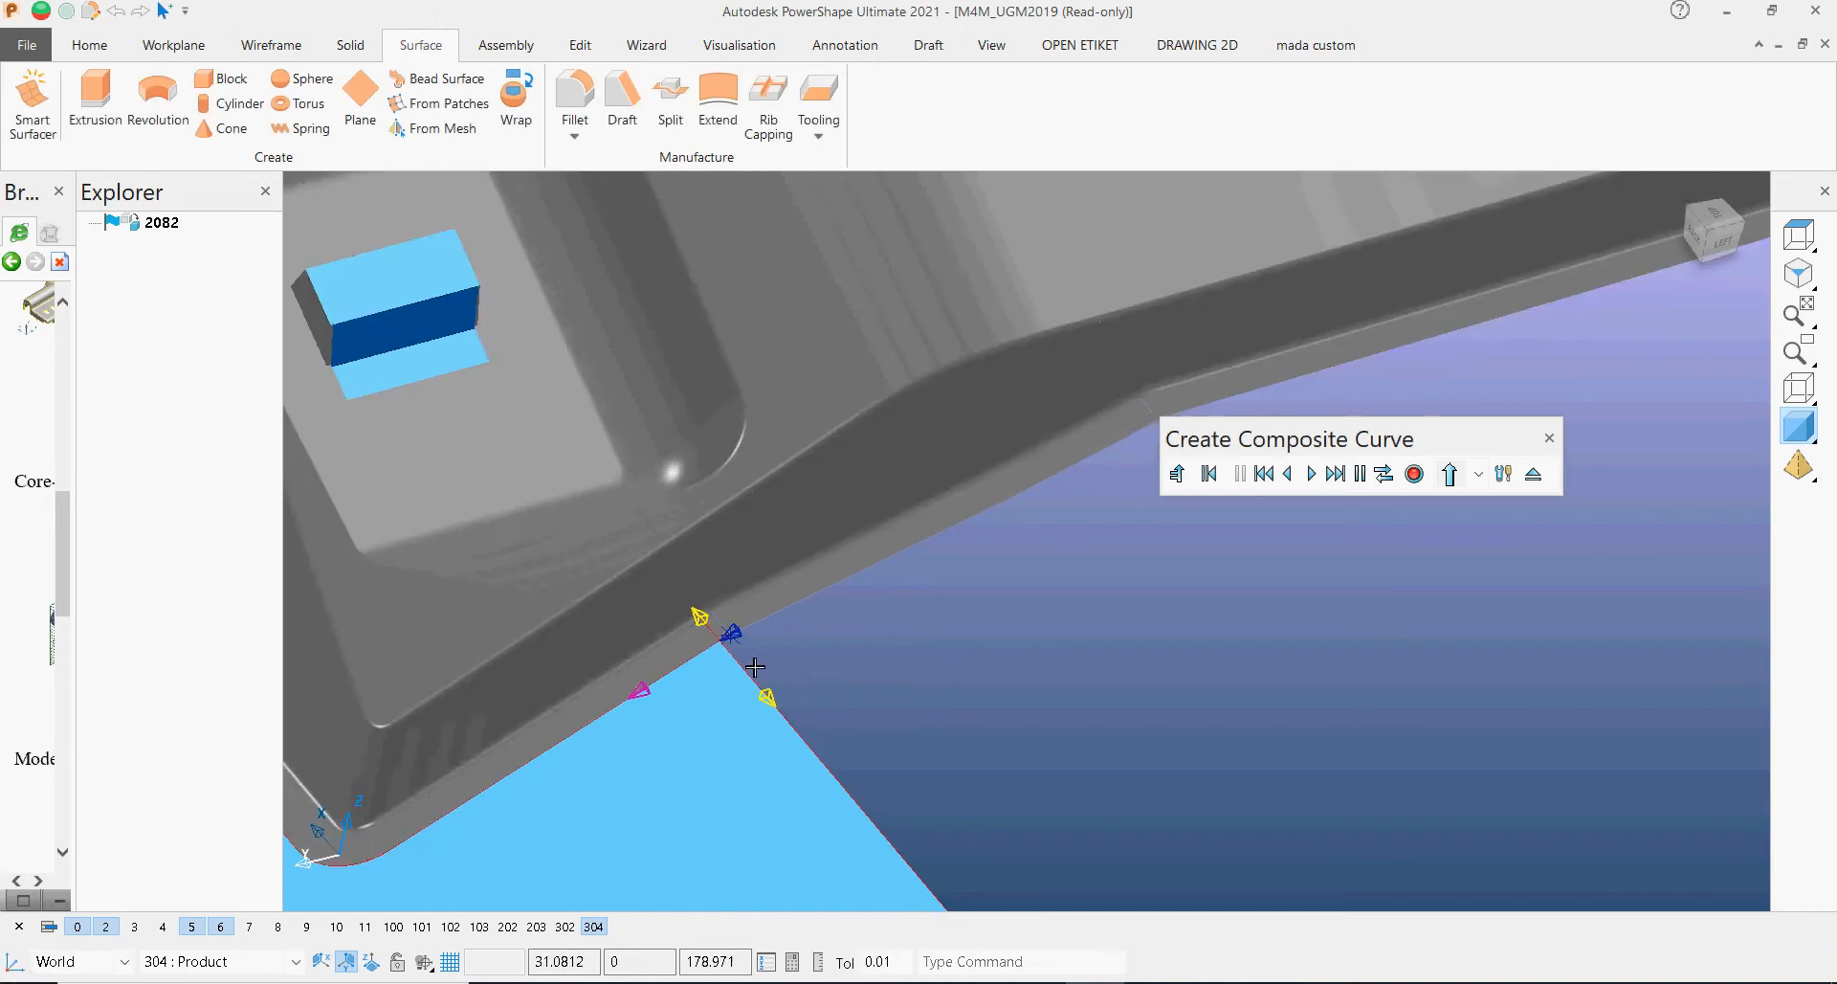
pyautogui.click(1384, 474)
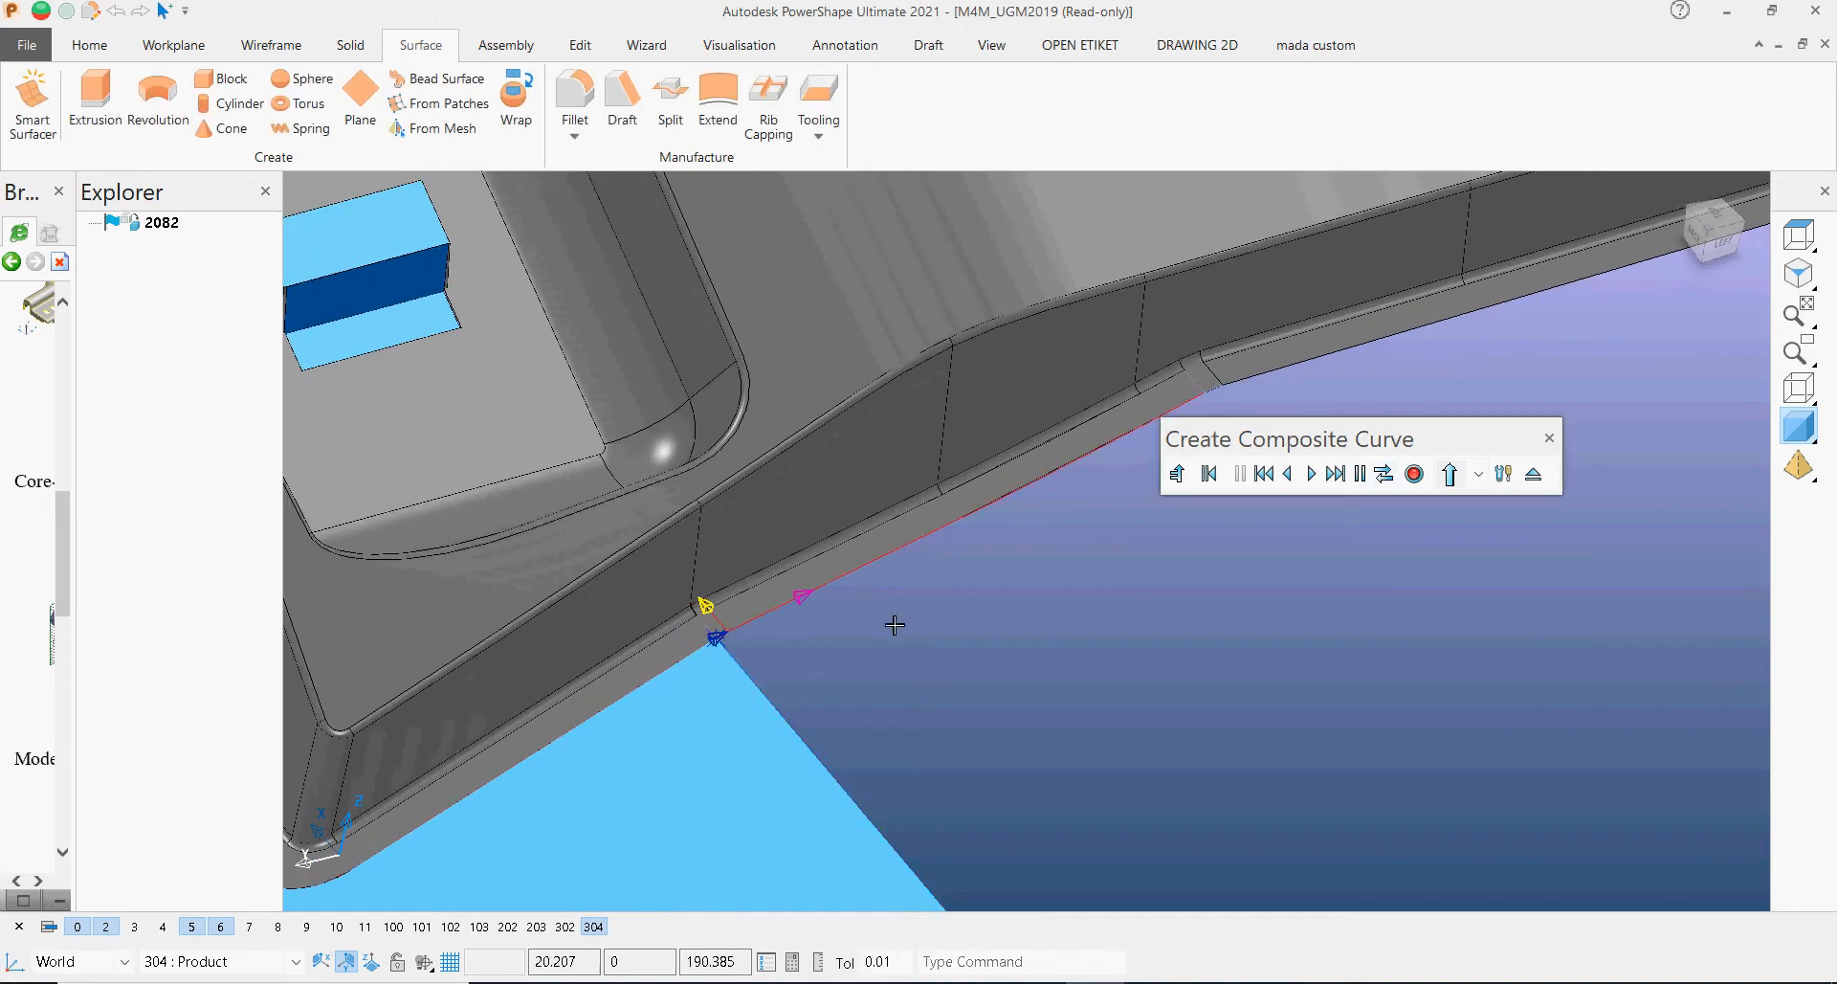
# Step: Continue the composite curve along the long outer edge and around the part's corner to the smaller flat surface
pyautogui.click(808, 598)
pyautogui.scroll(-3, 1138, 667)
pyautogui.moveTo(1138, 667); pyautogui.dragTo(852, 625, button='middle')
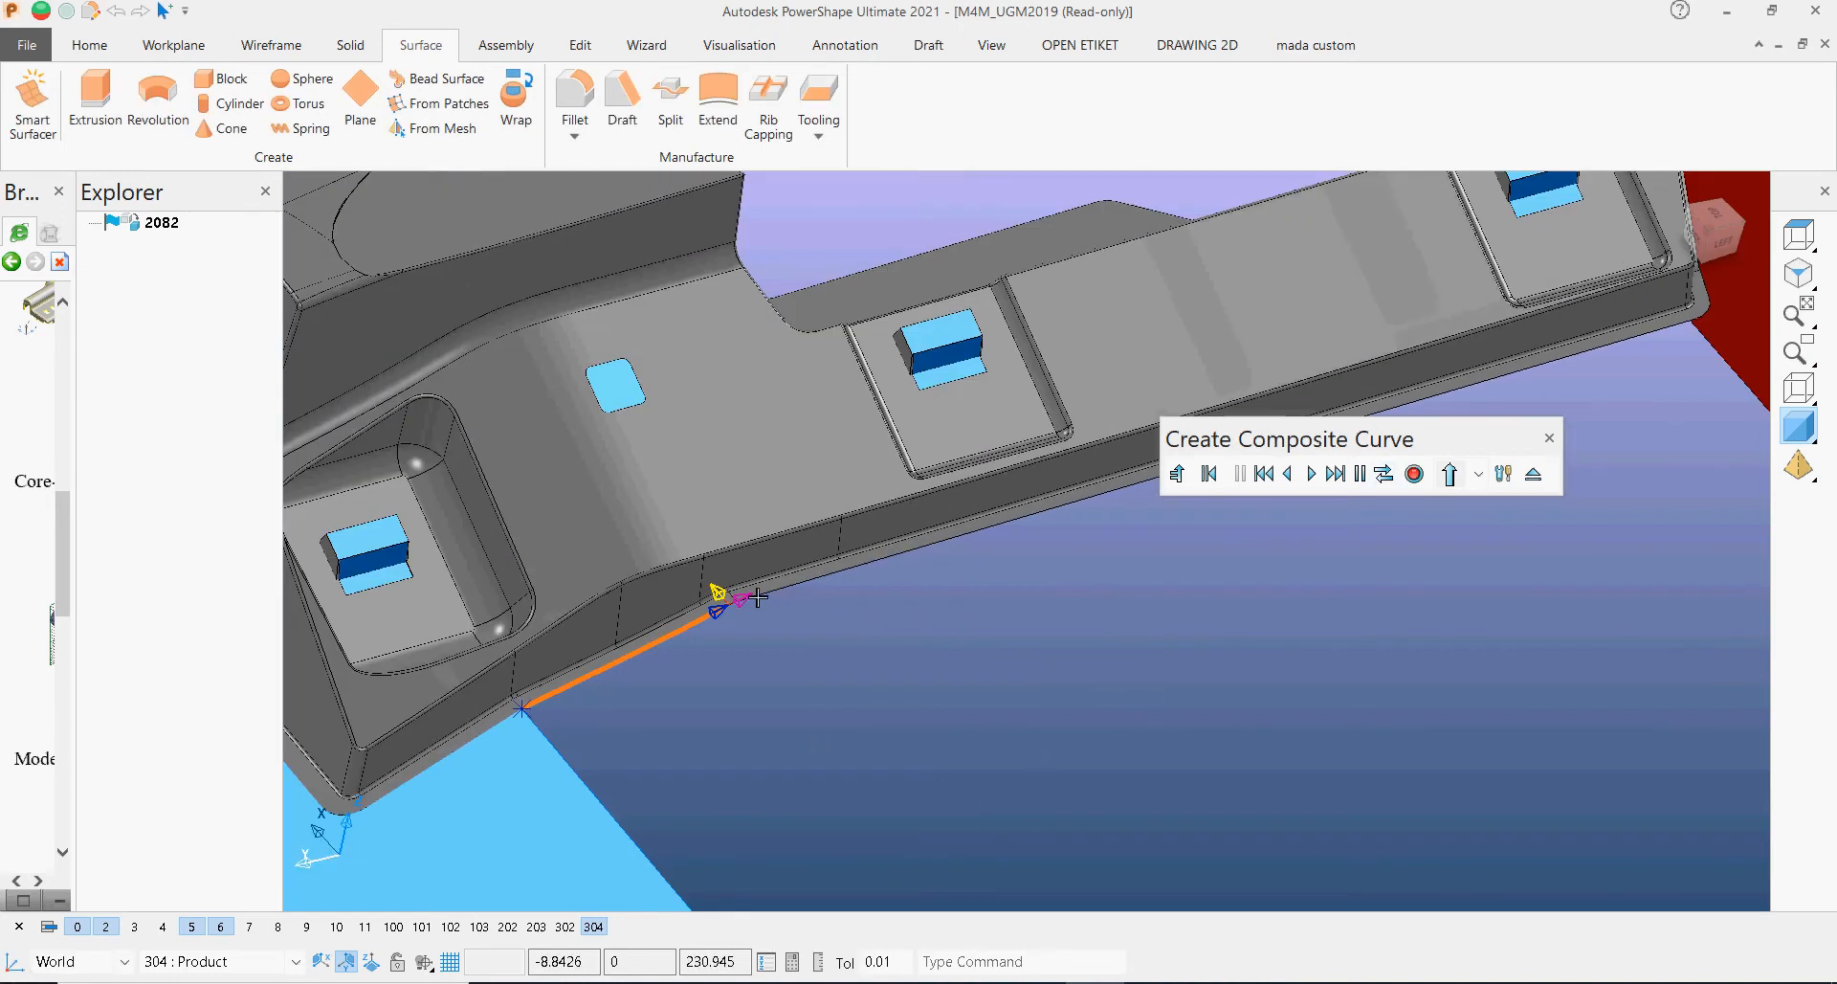
pyautogui.moveTo(1157, 599); pyautogui.dragTo(678, 738, button='middle')
pyautogui.click(552, 720)
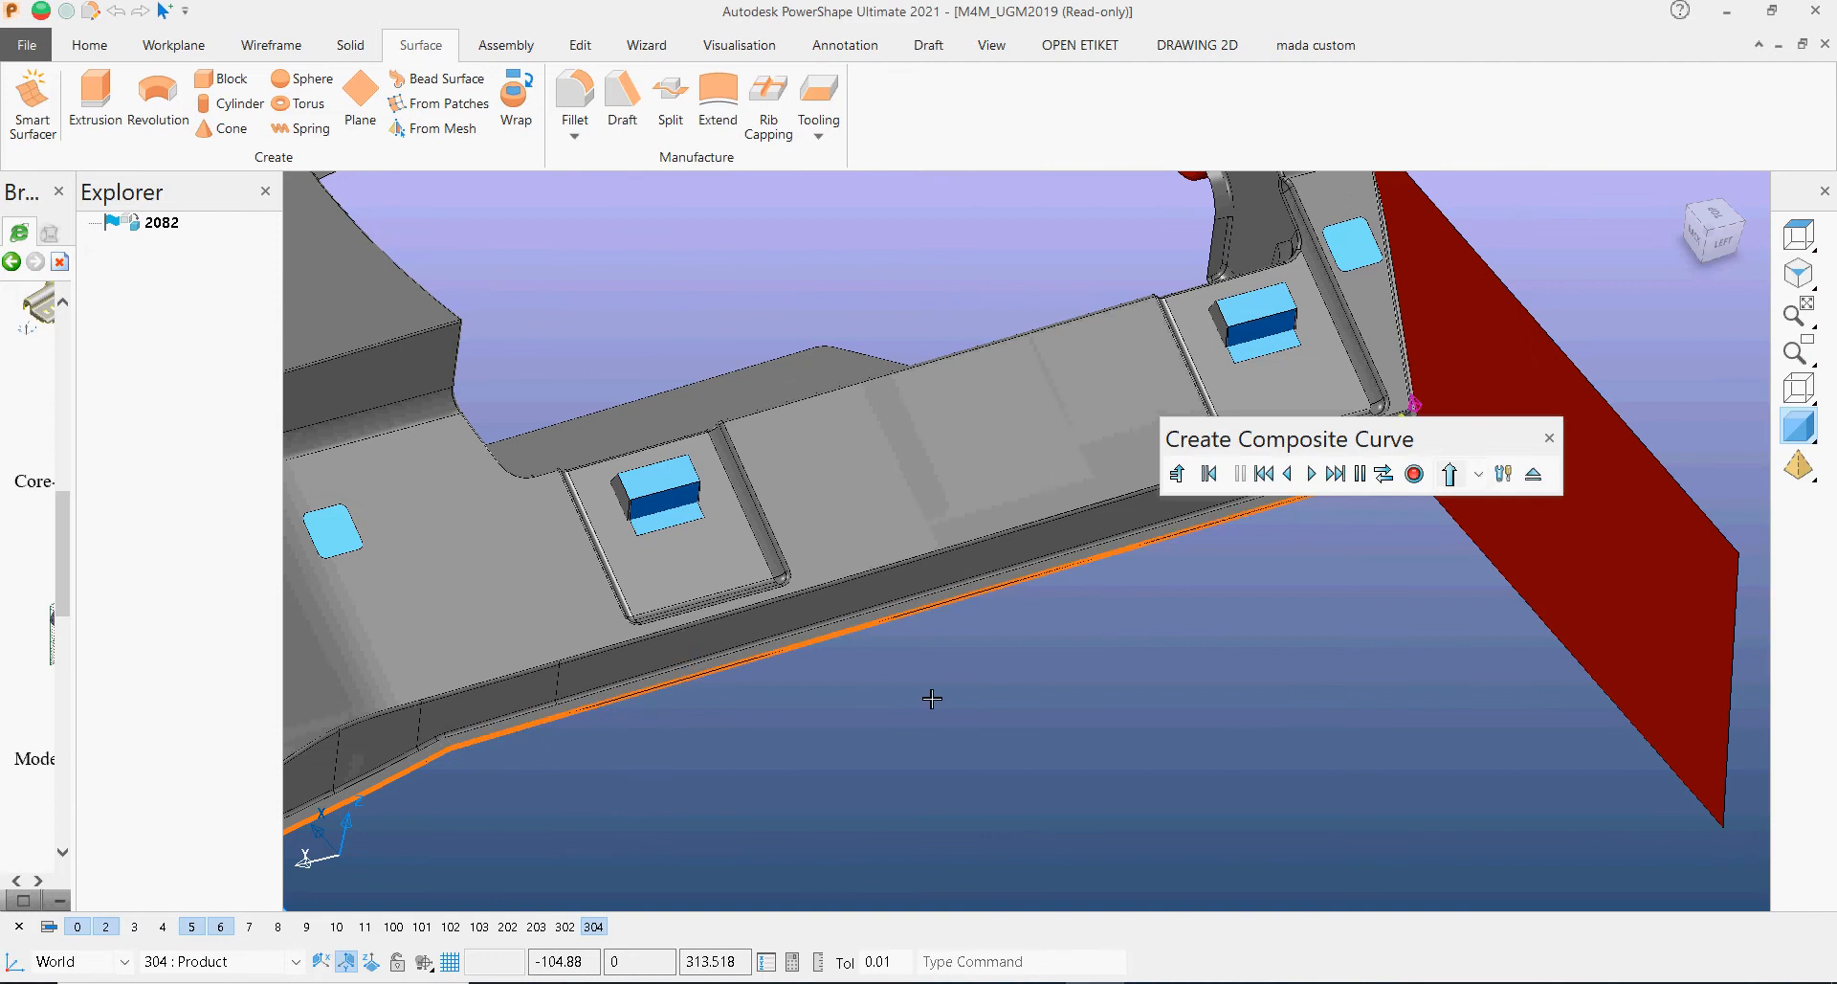
pyautogui.moveTo(931, 697); pyautogui.dragTo(858, 766, button='middle')
pyautogui.scroll(2, 1096, 576)
pyautogui.click(1100, 543)
# Step: Carry the composite curve along the smaller flat surface to its far corner, and save the curve
pyautogui.scroll(3, 875, 687)
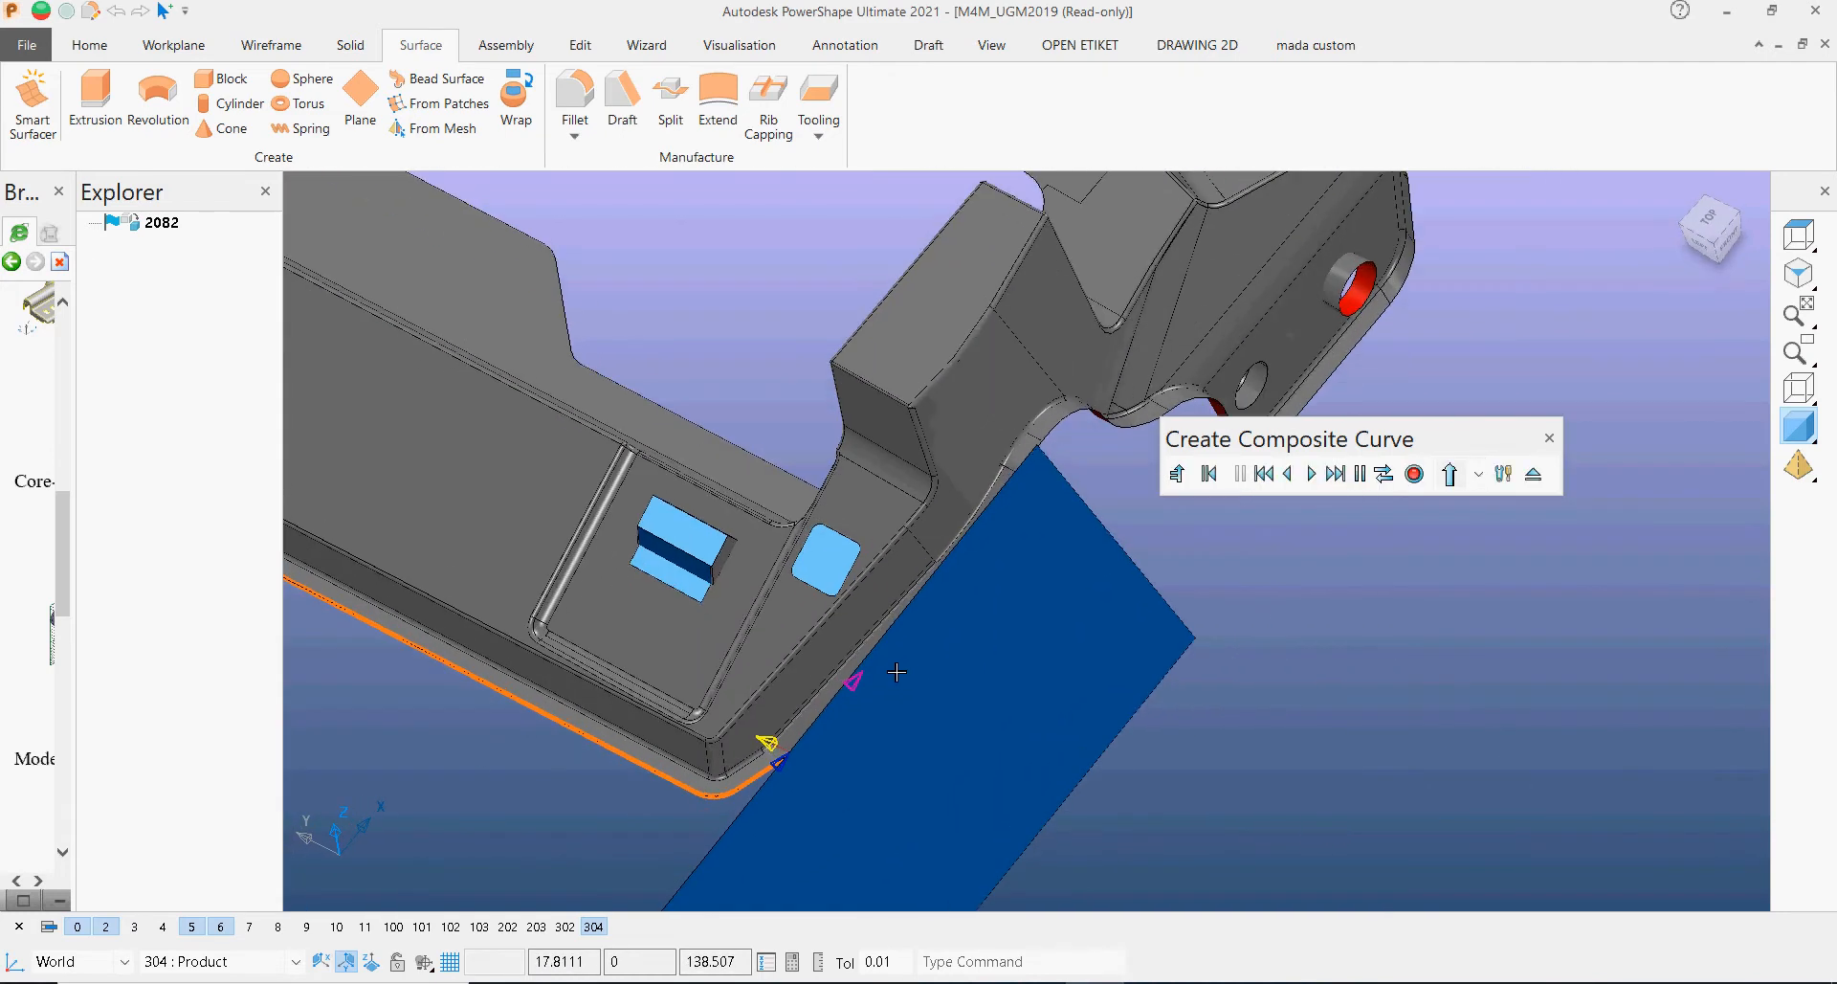
pyautogui.click(843, 695)
pyautogui.moveTo(1014, 658); pyautogui.dragTo(981, 505, button='middle')
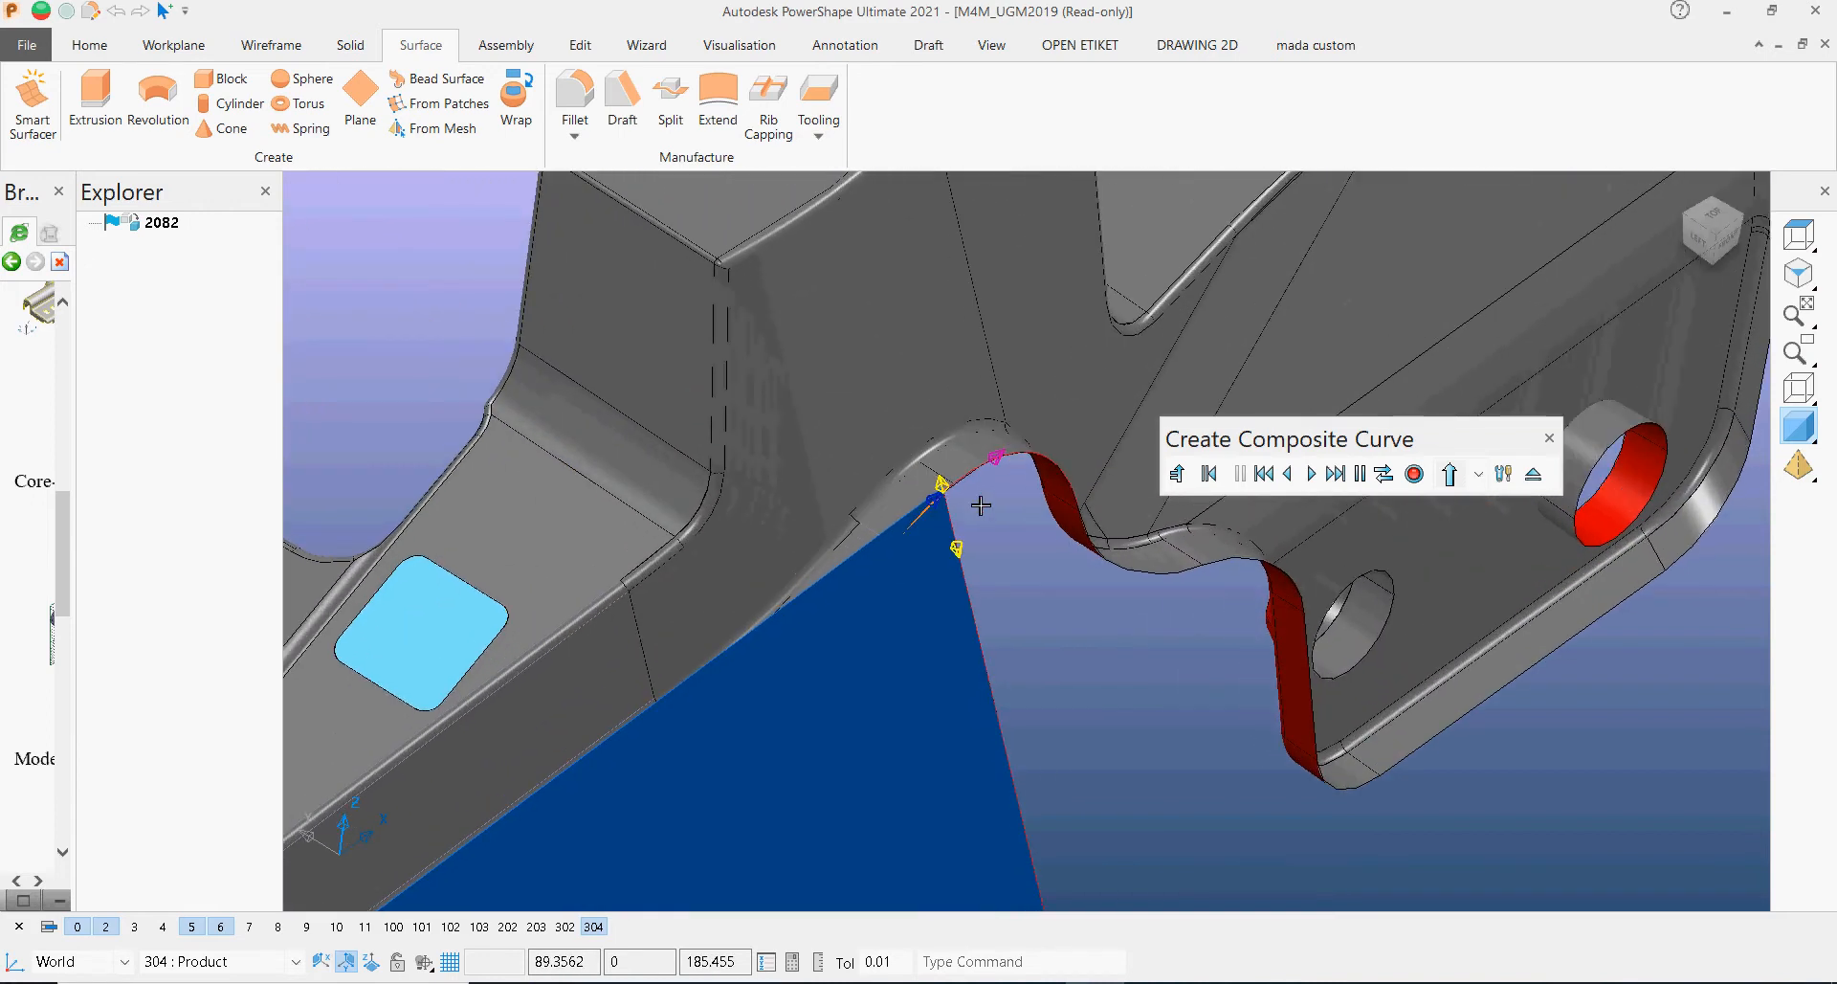
pyautogui.click(1416, 478)
pyautogui.click(1534, 476)
# Step: Extend a surface from the new composite curve along surface internals with a distance of 70 and an angle of 0
pyautogui.scroll(-8, 936, 651)
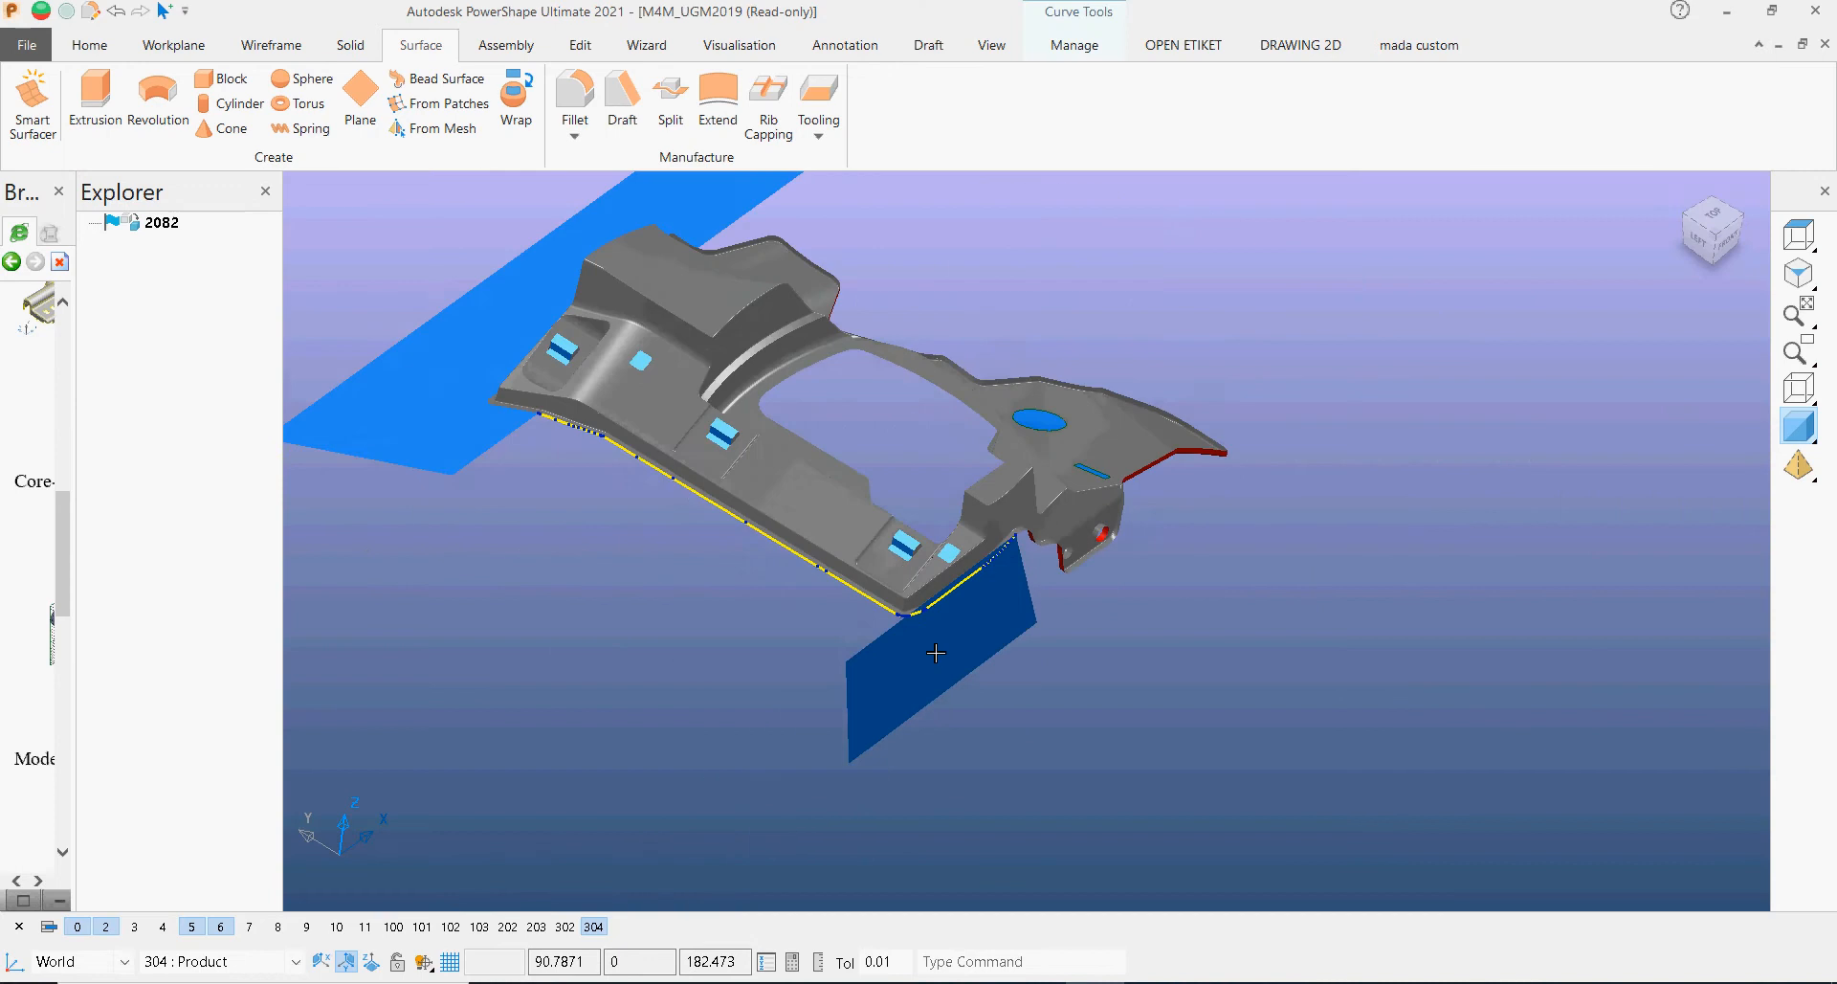
pyautogui.click(717, 91)
pyautogui.scroll(5, 845, 540)
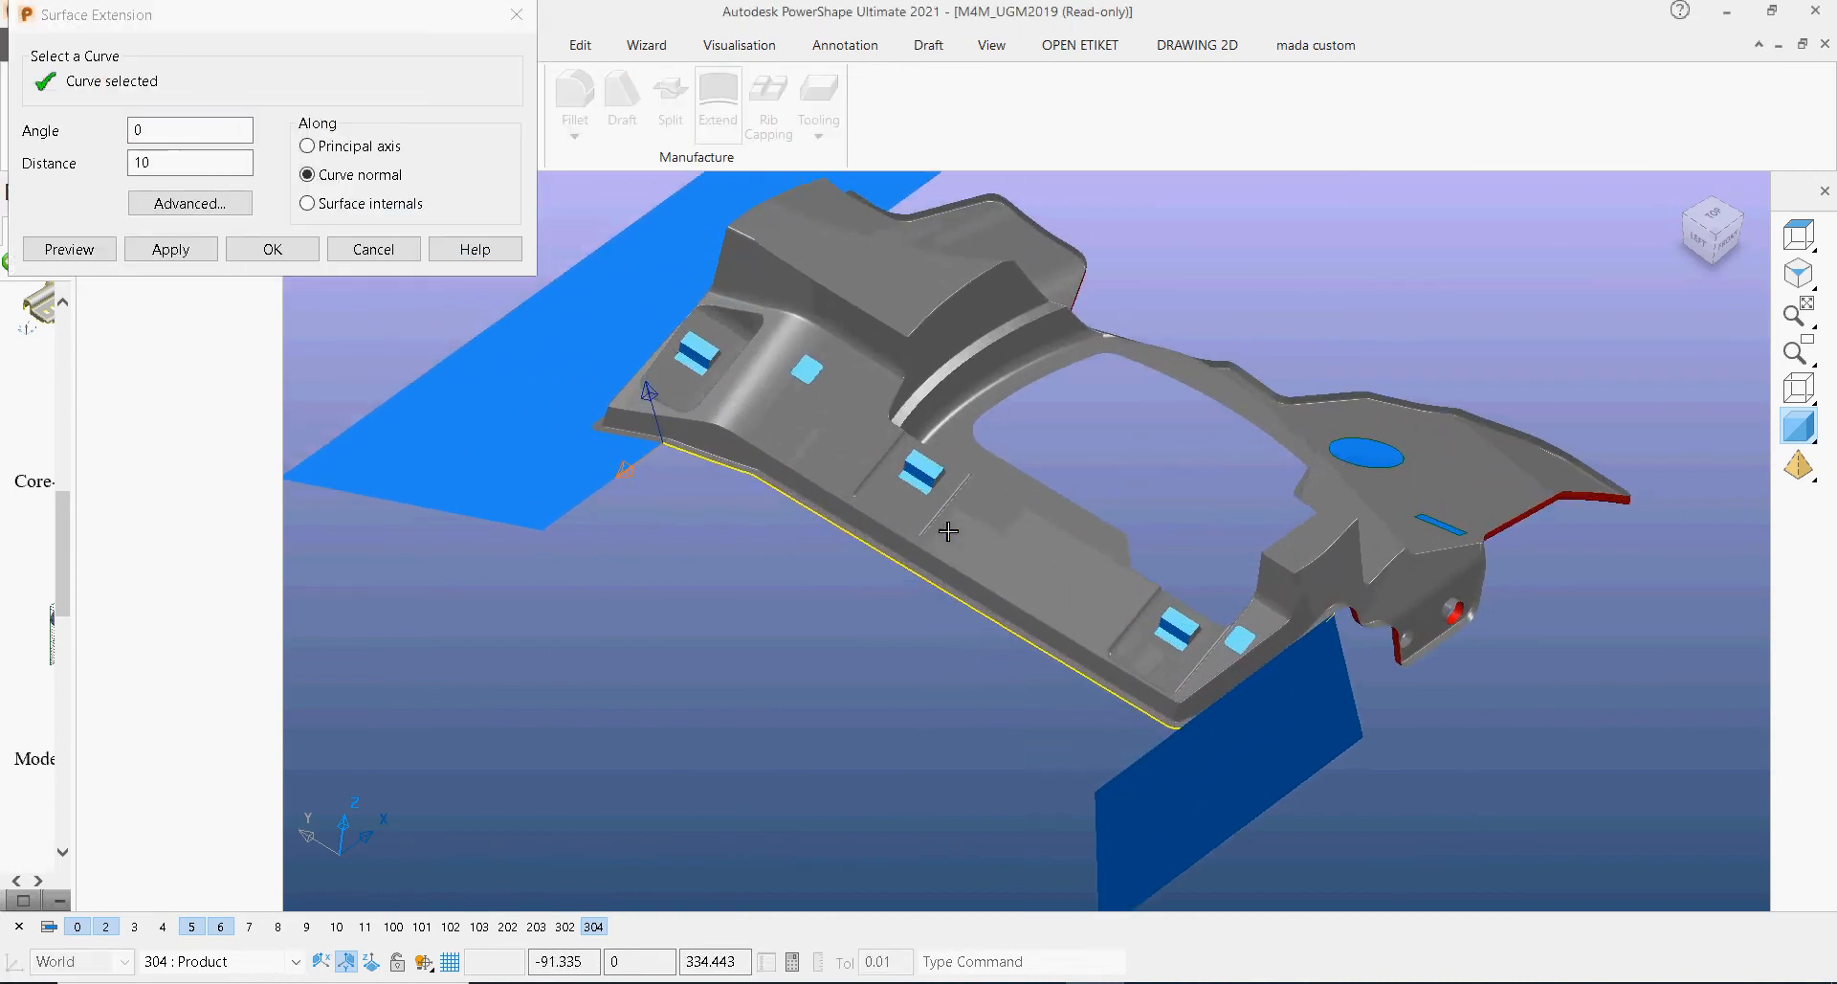
pyautogui.click(359, 206)
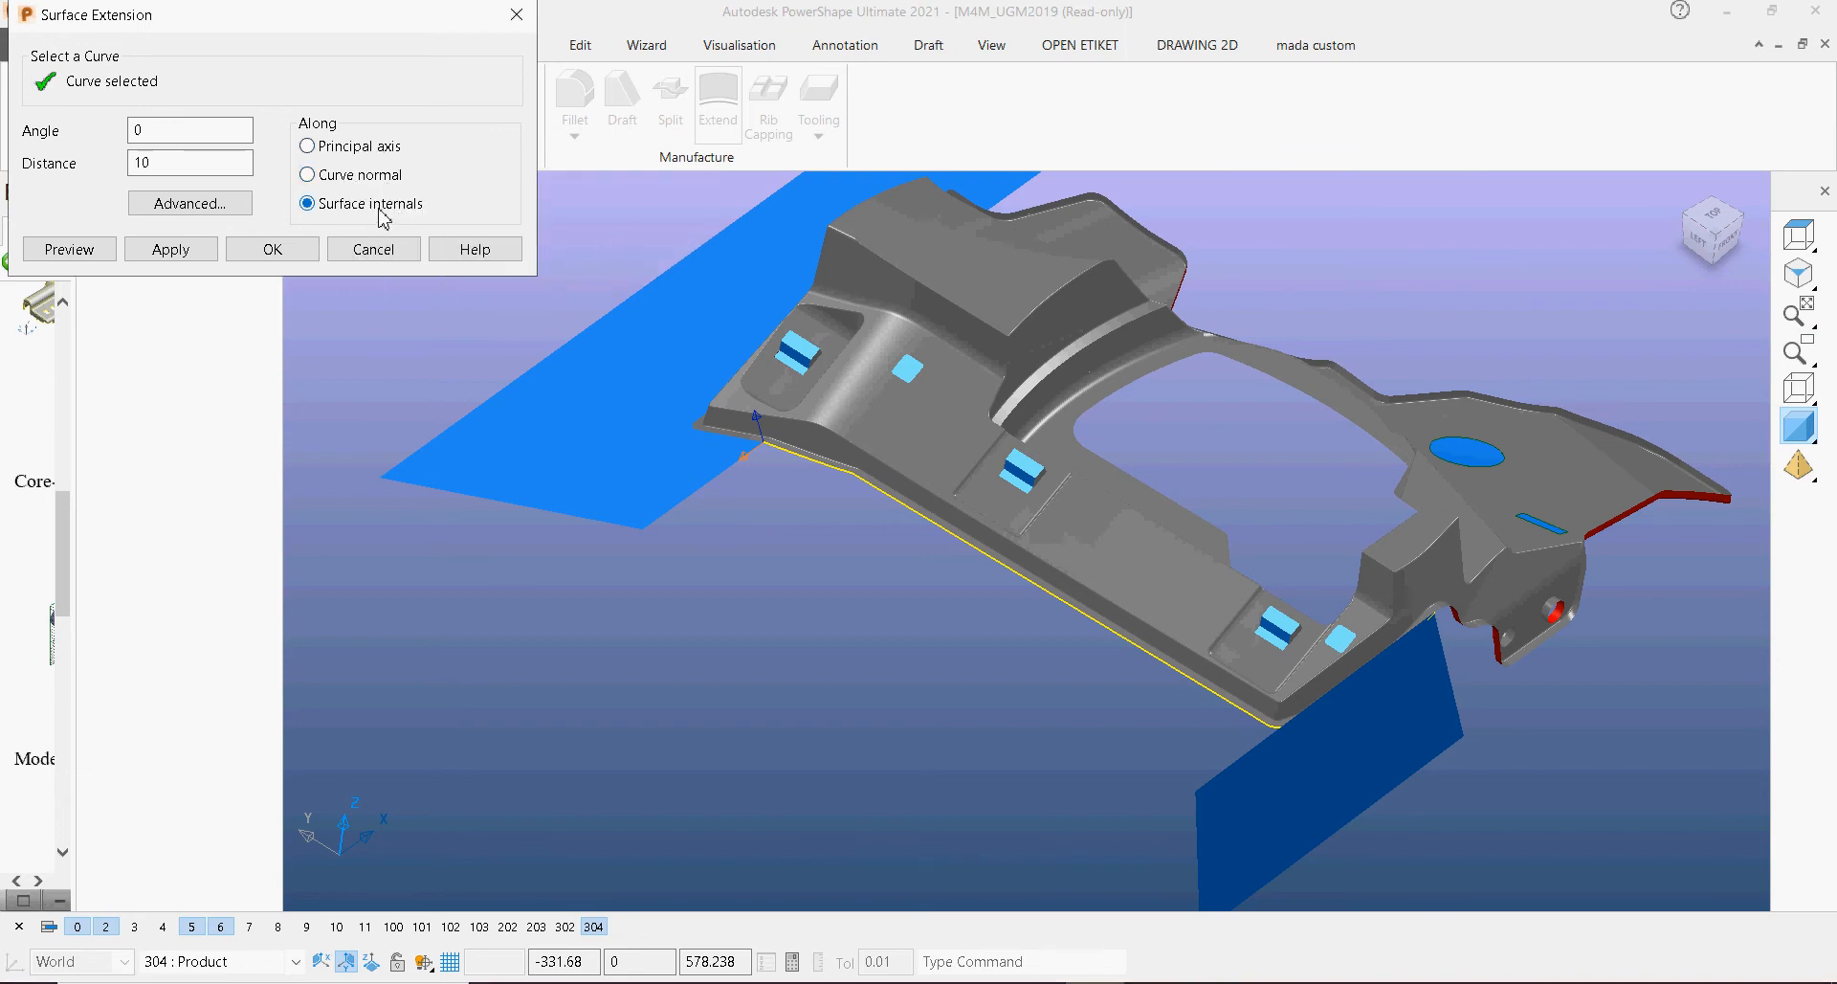
pyautogui.moveTo(168, 171); pyautogui.dragTo(120, 177)
pyautogui.write('70')
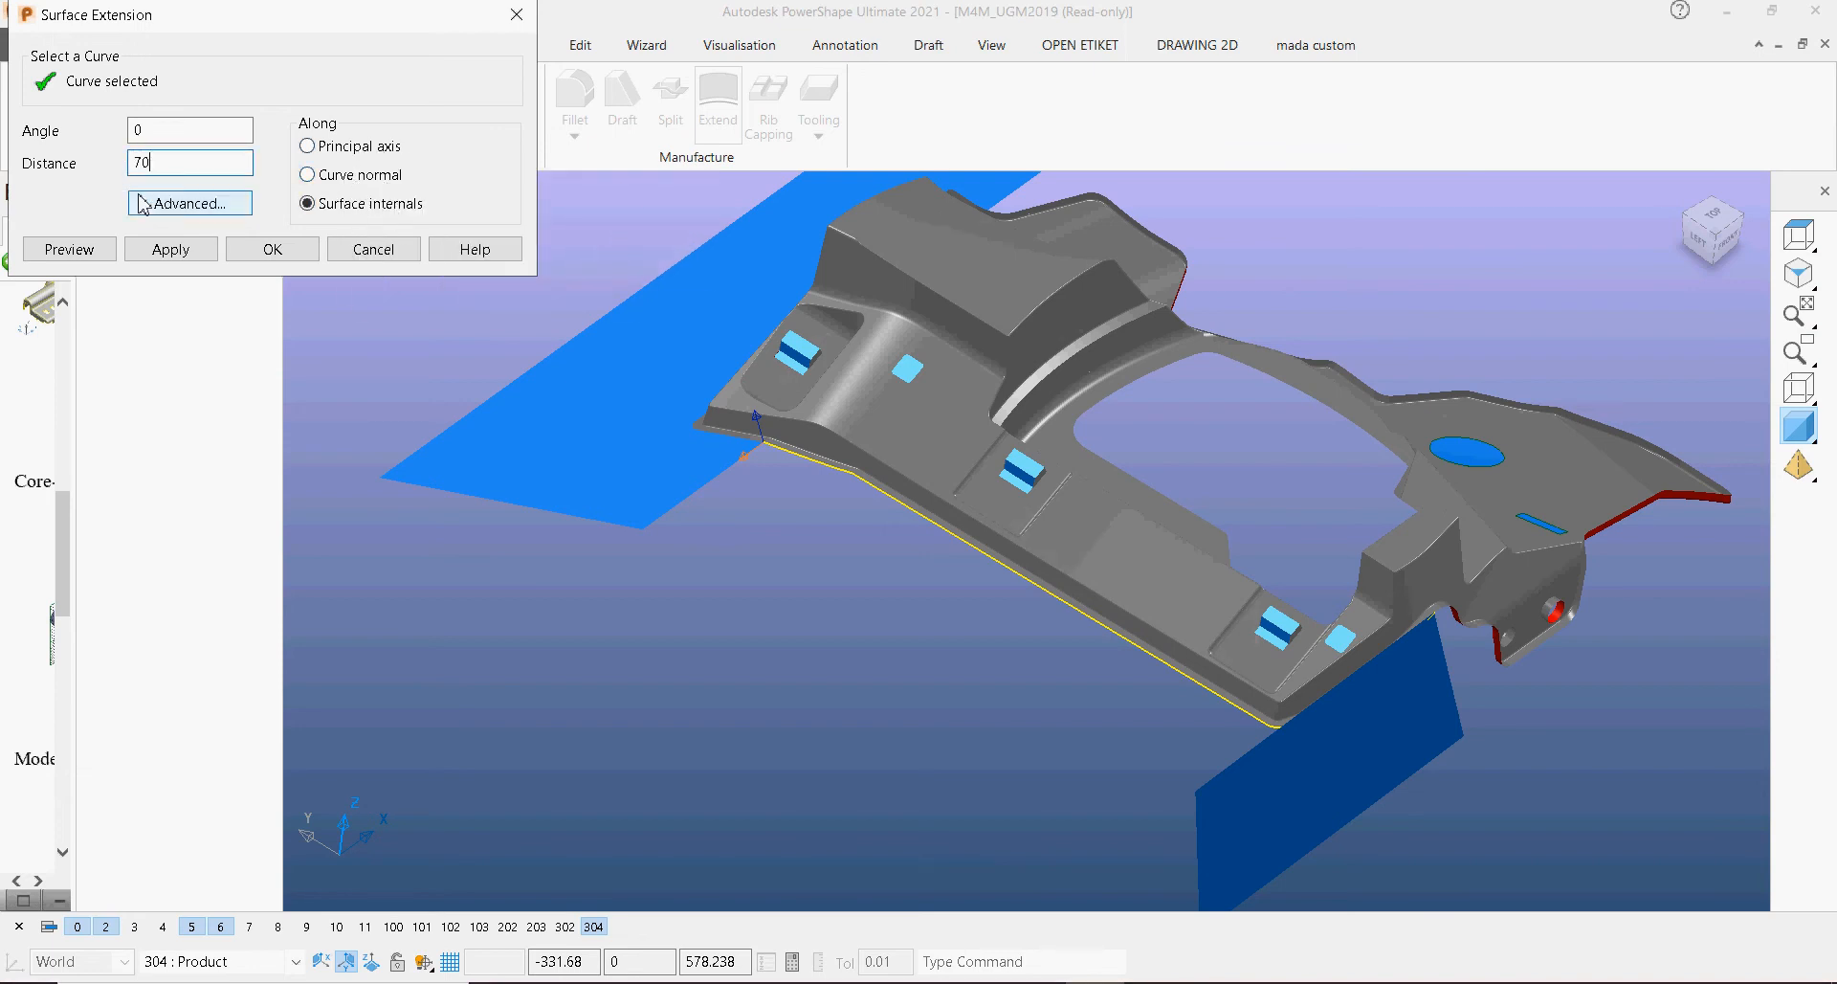
pyautogui.click(98, 250)
pyautogui.moveTo(994, 451); pyautogui.dragTo(429, 435, button='middle')
pyautogui.click(199, 250)
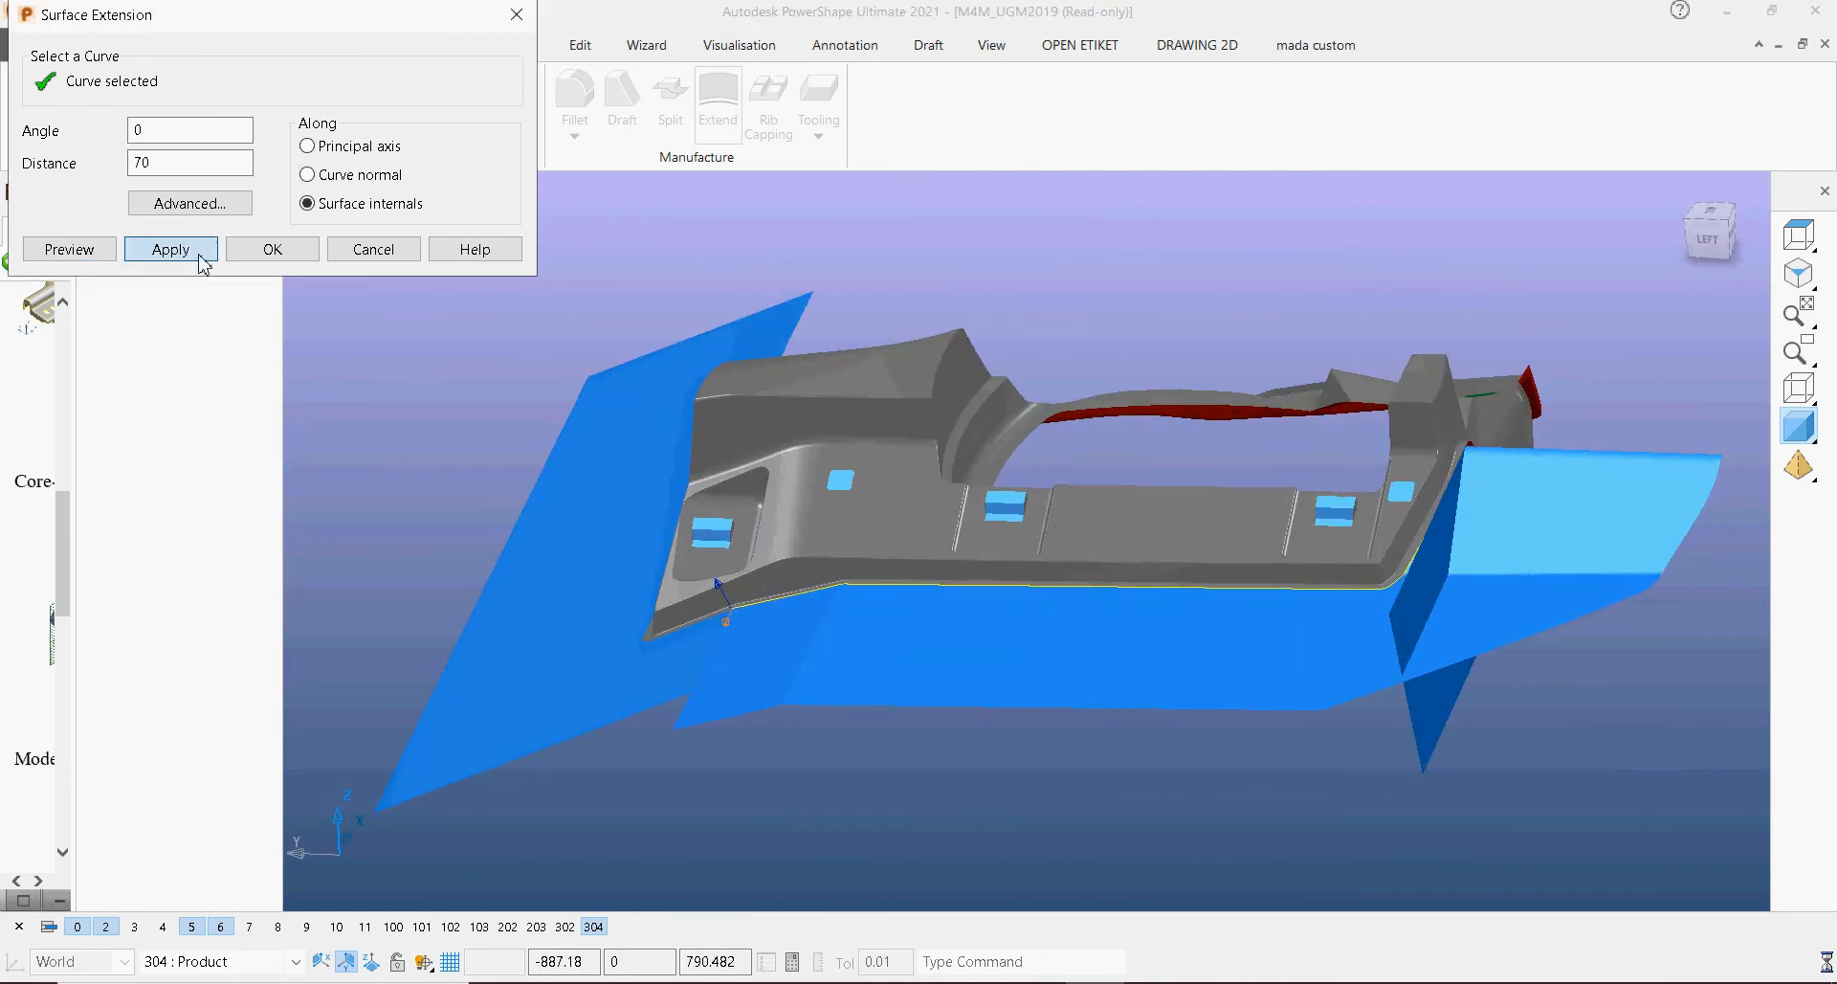
pyautogui.click(400, 251)
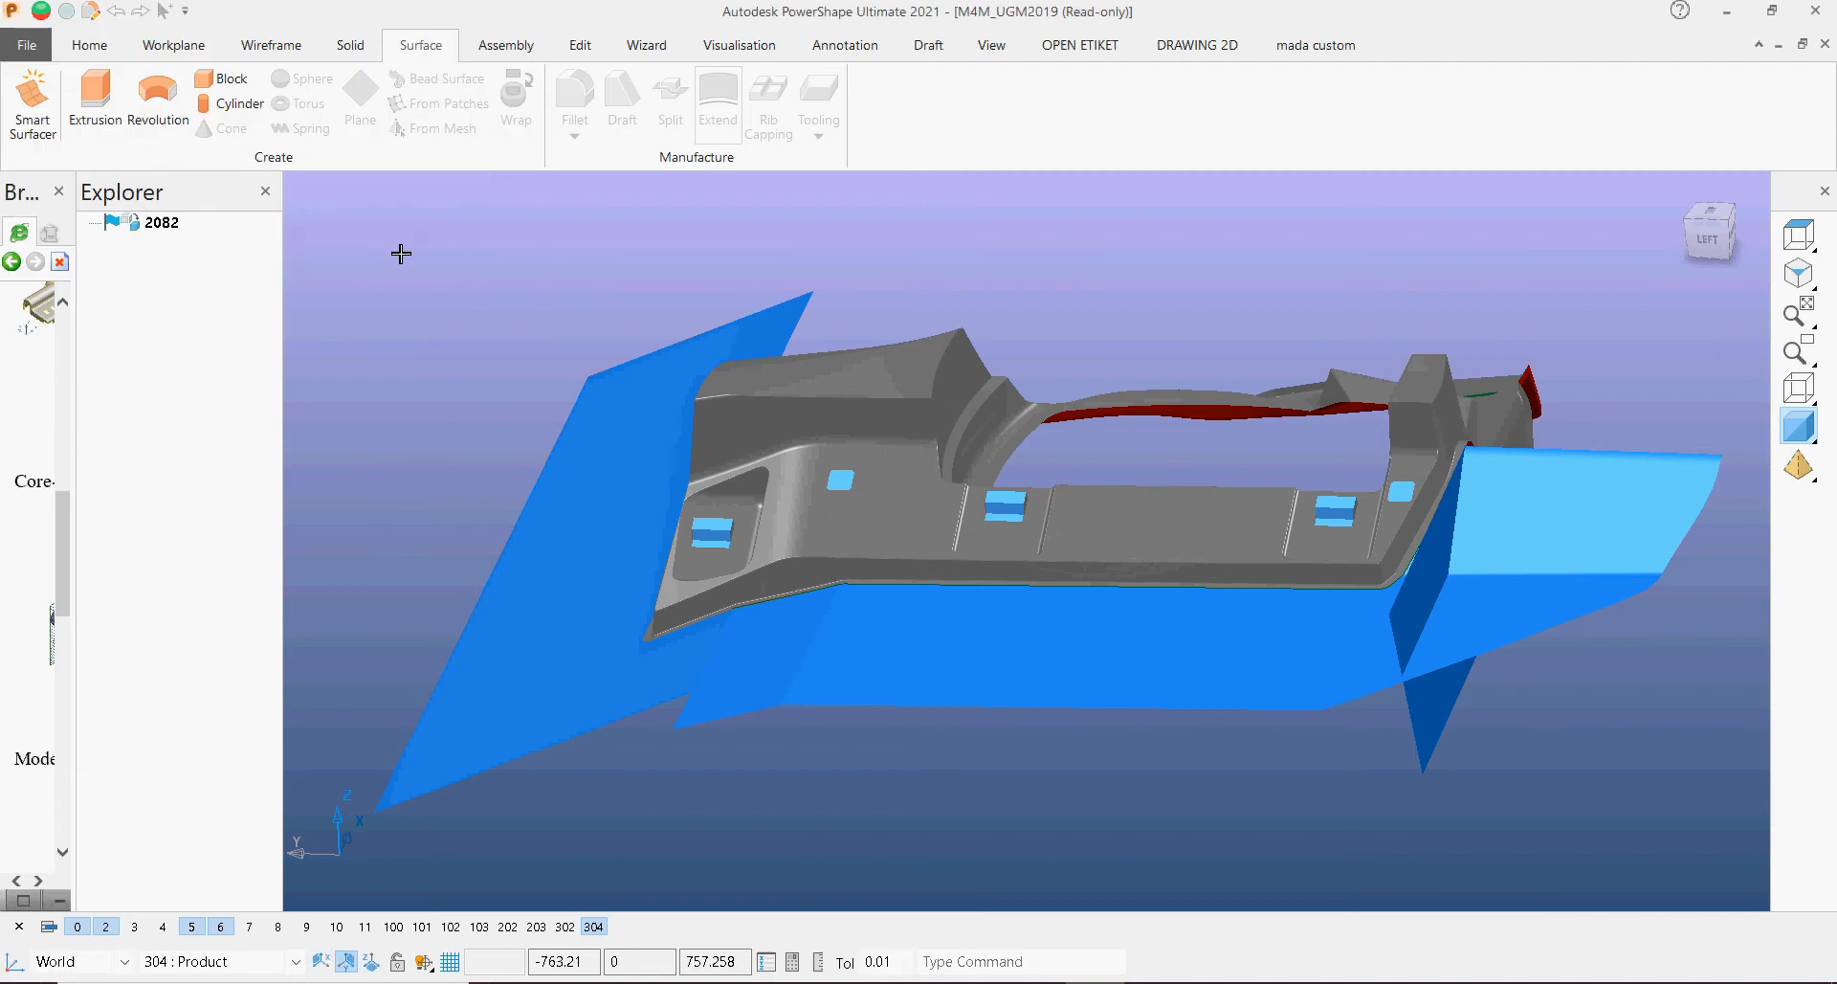
# Step: Limit the new extension surface and the smaller flat surface against each other
pyautogui.moveTo(1189, 594); pyautogui.dragTo(926, 578, button='middle')
pyautogui.scroll(-2, 993, 669)
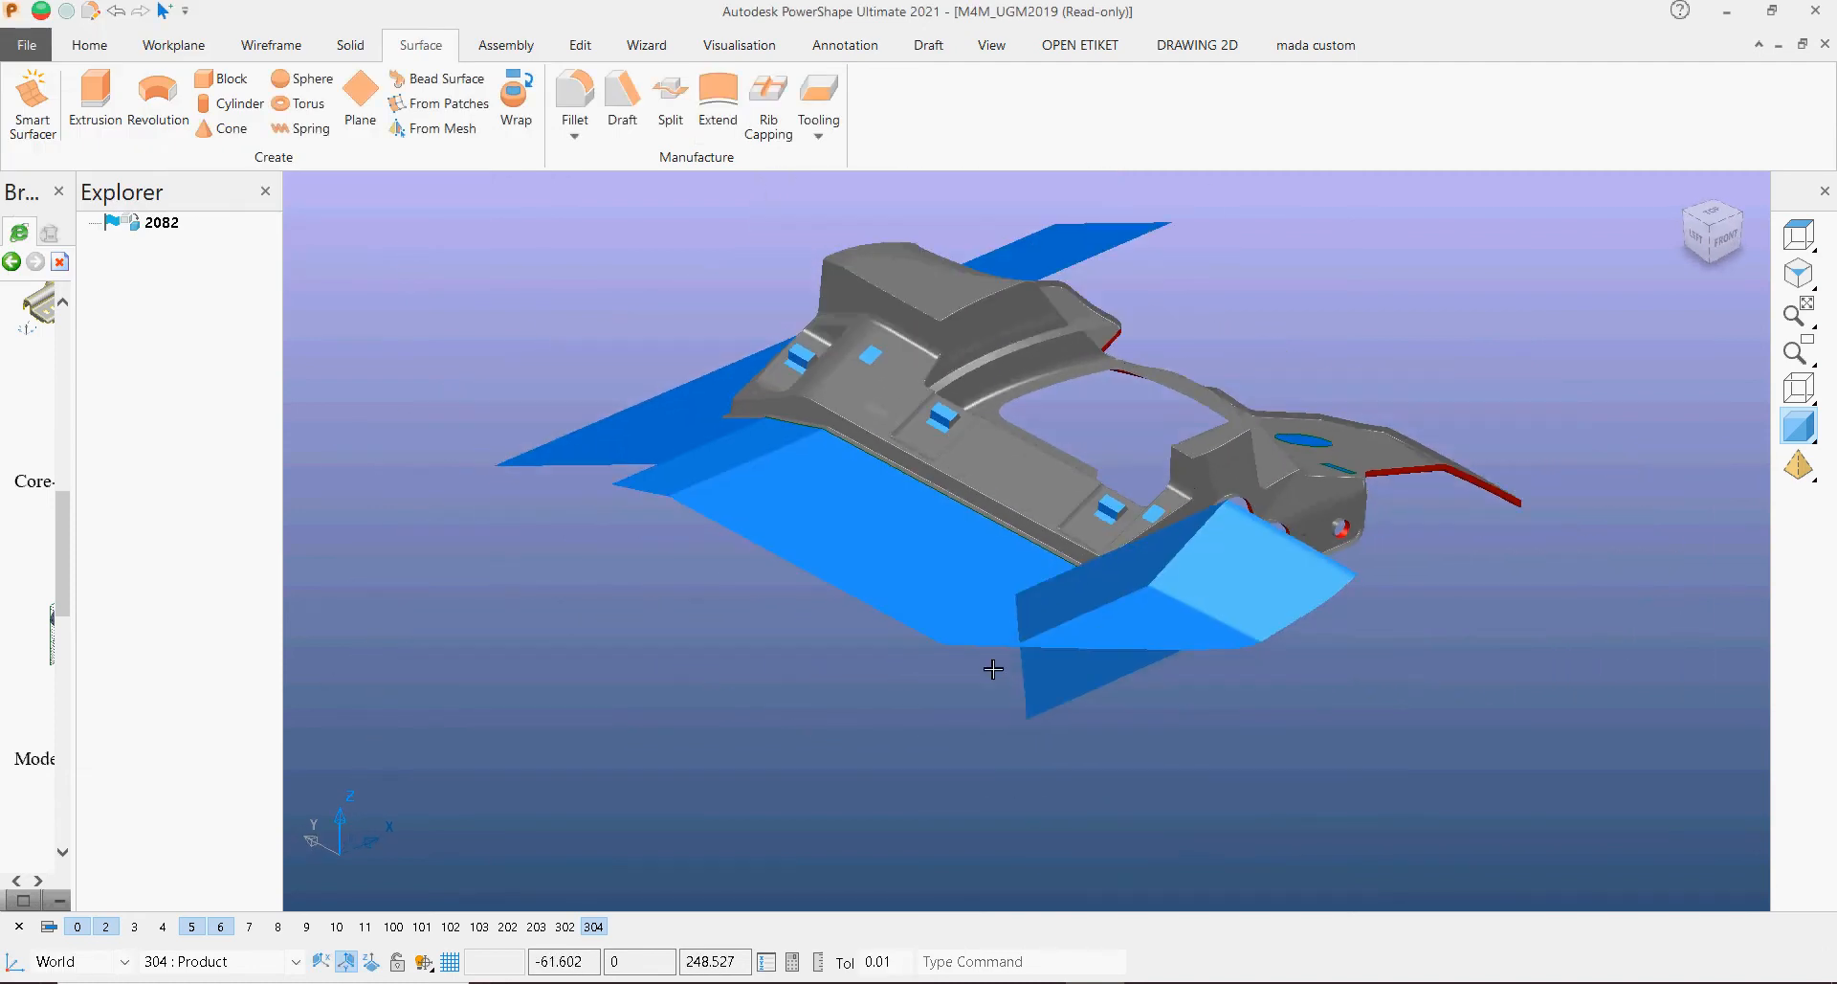
pyautogui.click(1058, 652)
pyautogui.scroll(2, 1063, 670)
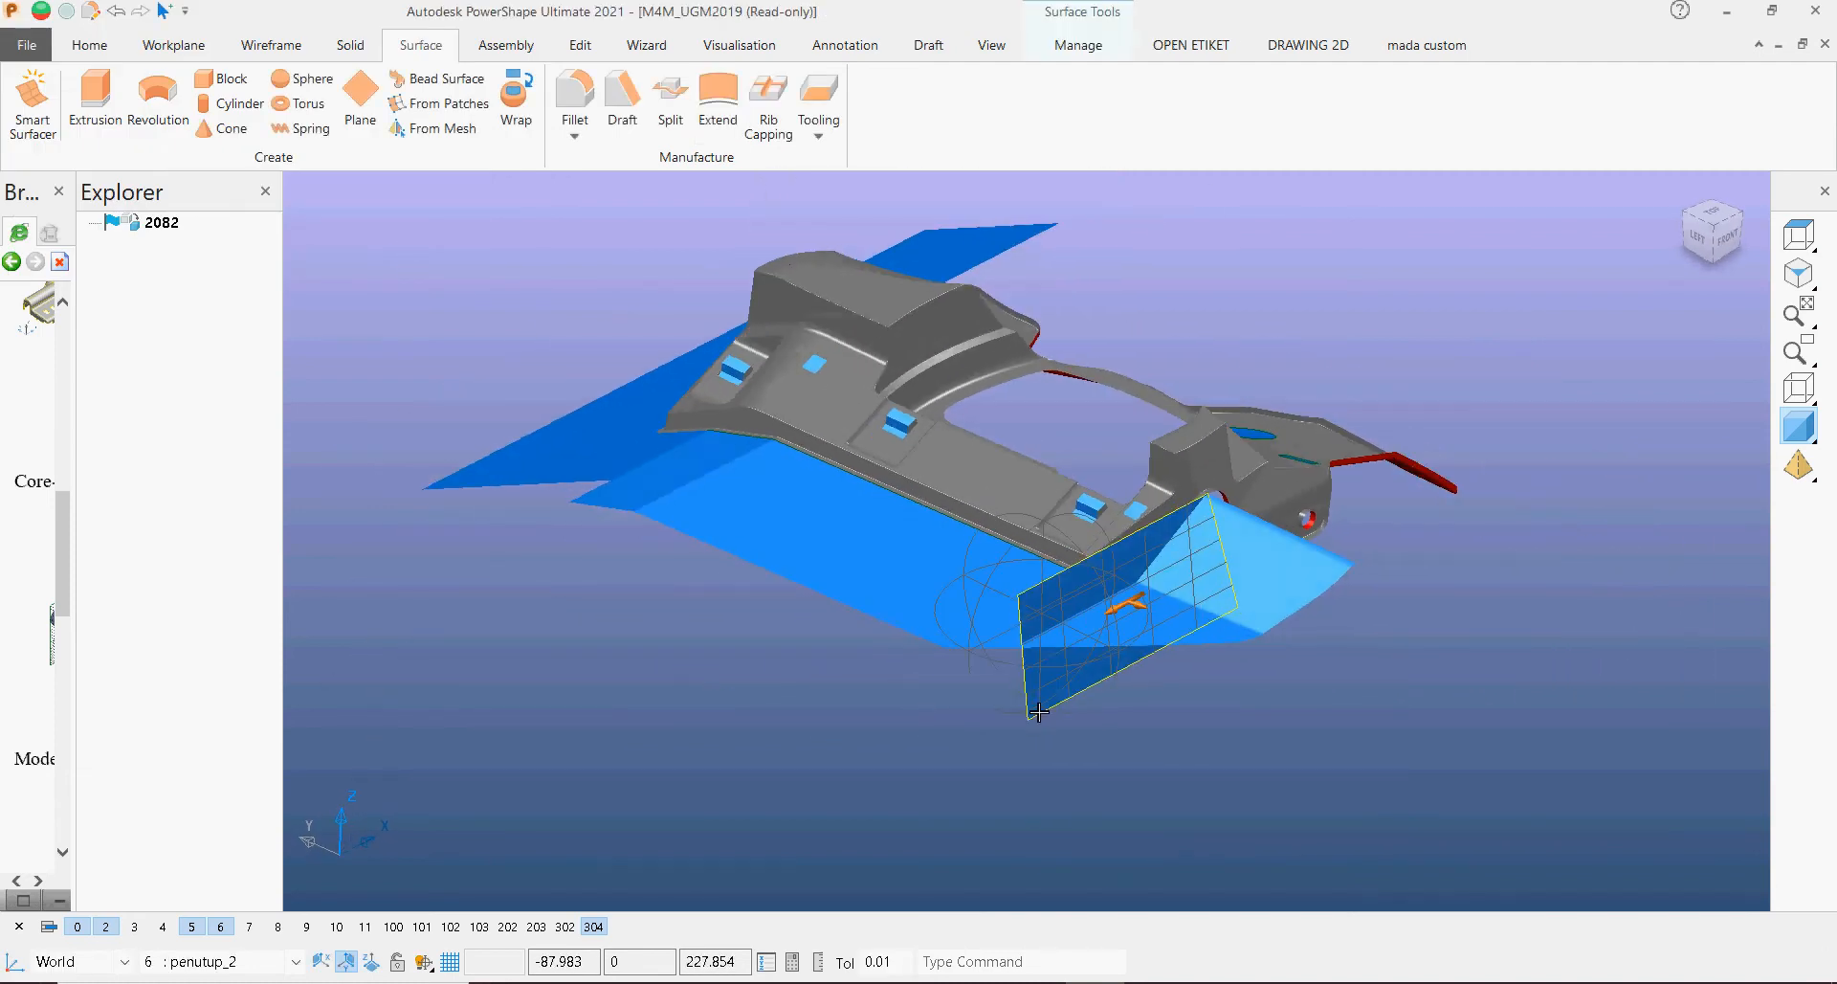
pyautogui.click(579, 45)
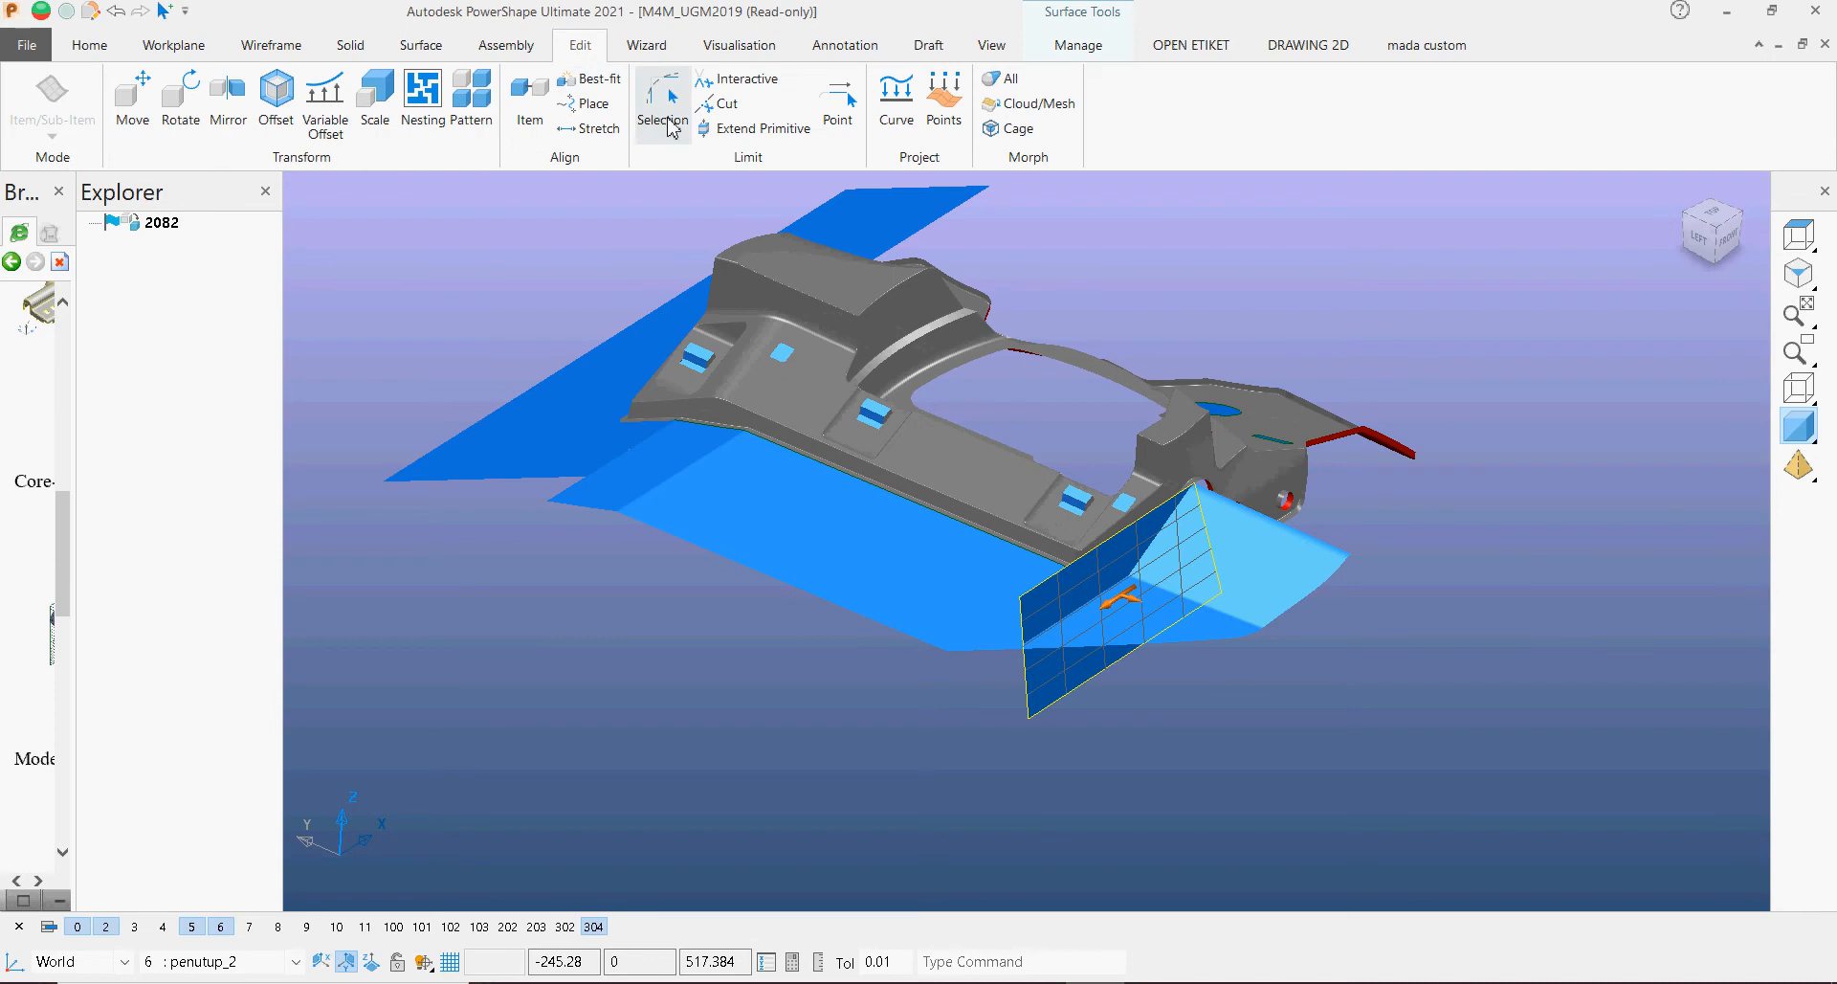
pyautogui.click(677, 127)
pyautogui.click(1215, 581)
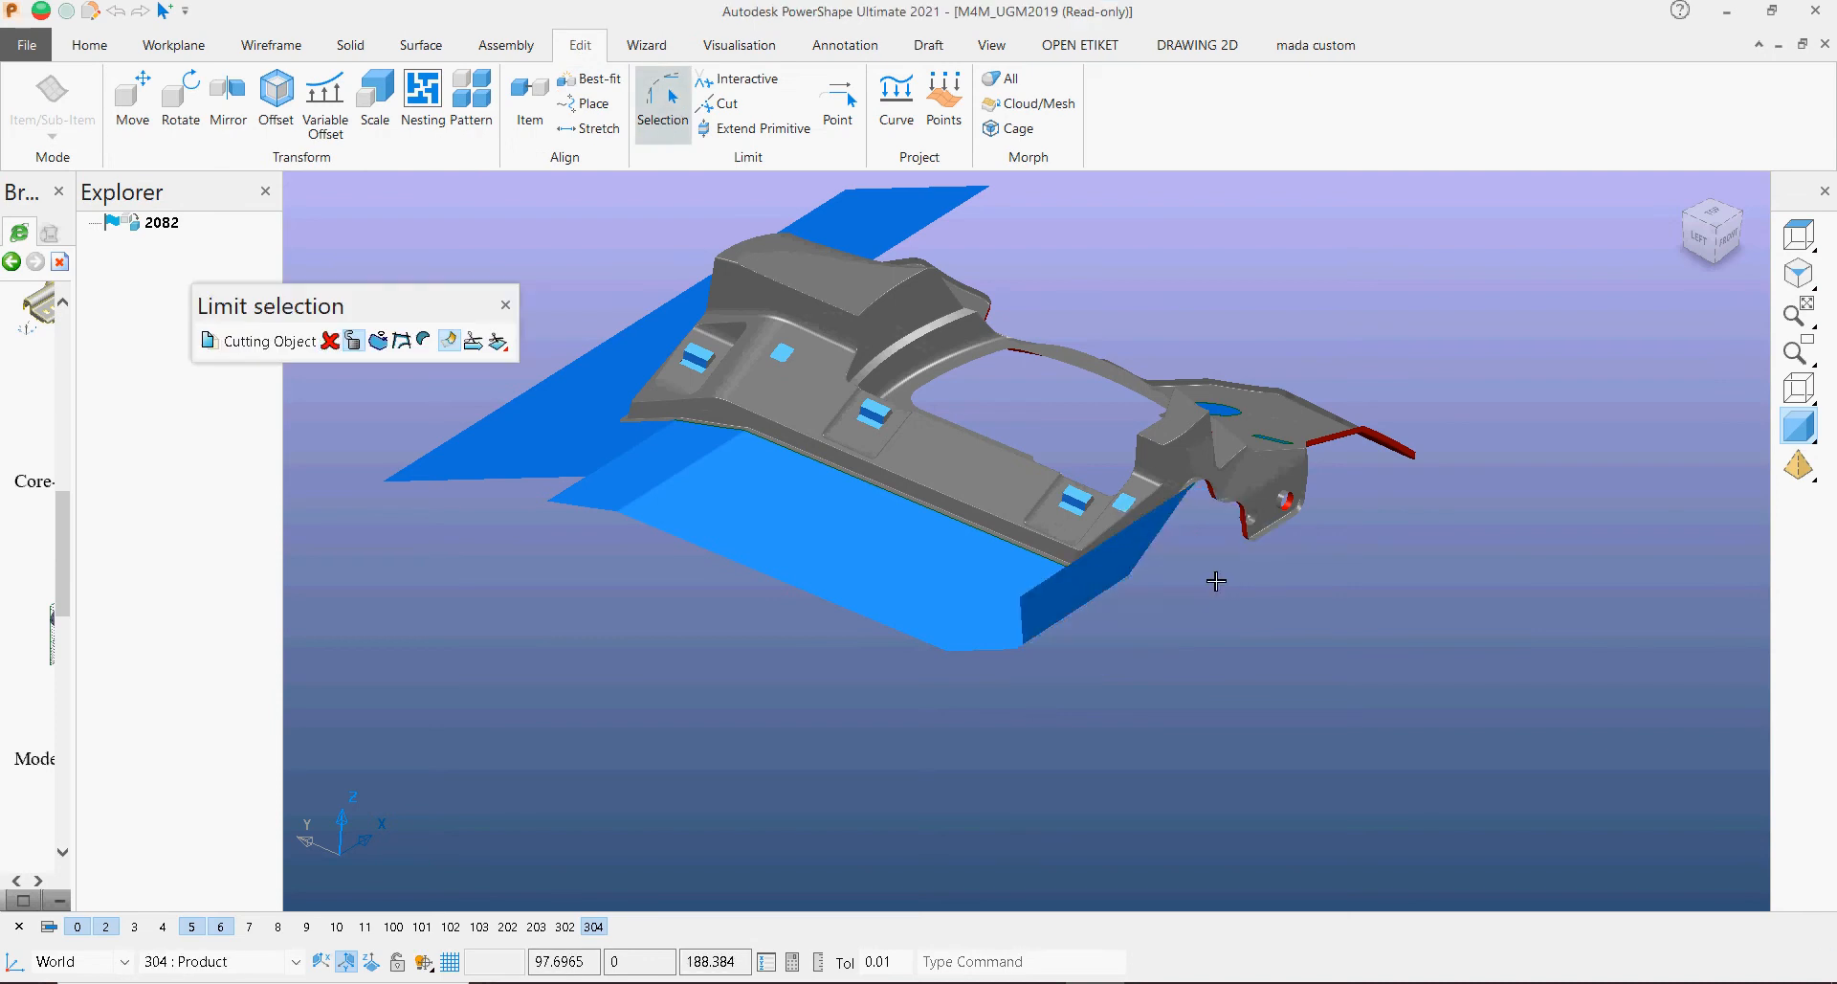
# Step: Switch to the limiting solution that keeps the smaller flat surface's lower portion below the trimmed extension, and finish limiting
pyautogui.moveTo(1098, 603); pyautogui.dragTo(1394, 570, button='middle')
pyautogui.moveTo(943, 751); pyautogui.dragTo(1103, 689, button='middle')
pyautogui.scroll(4, 1103, 689)
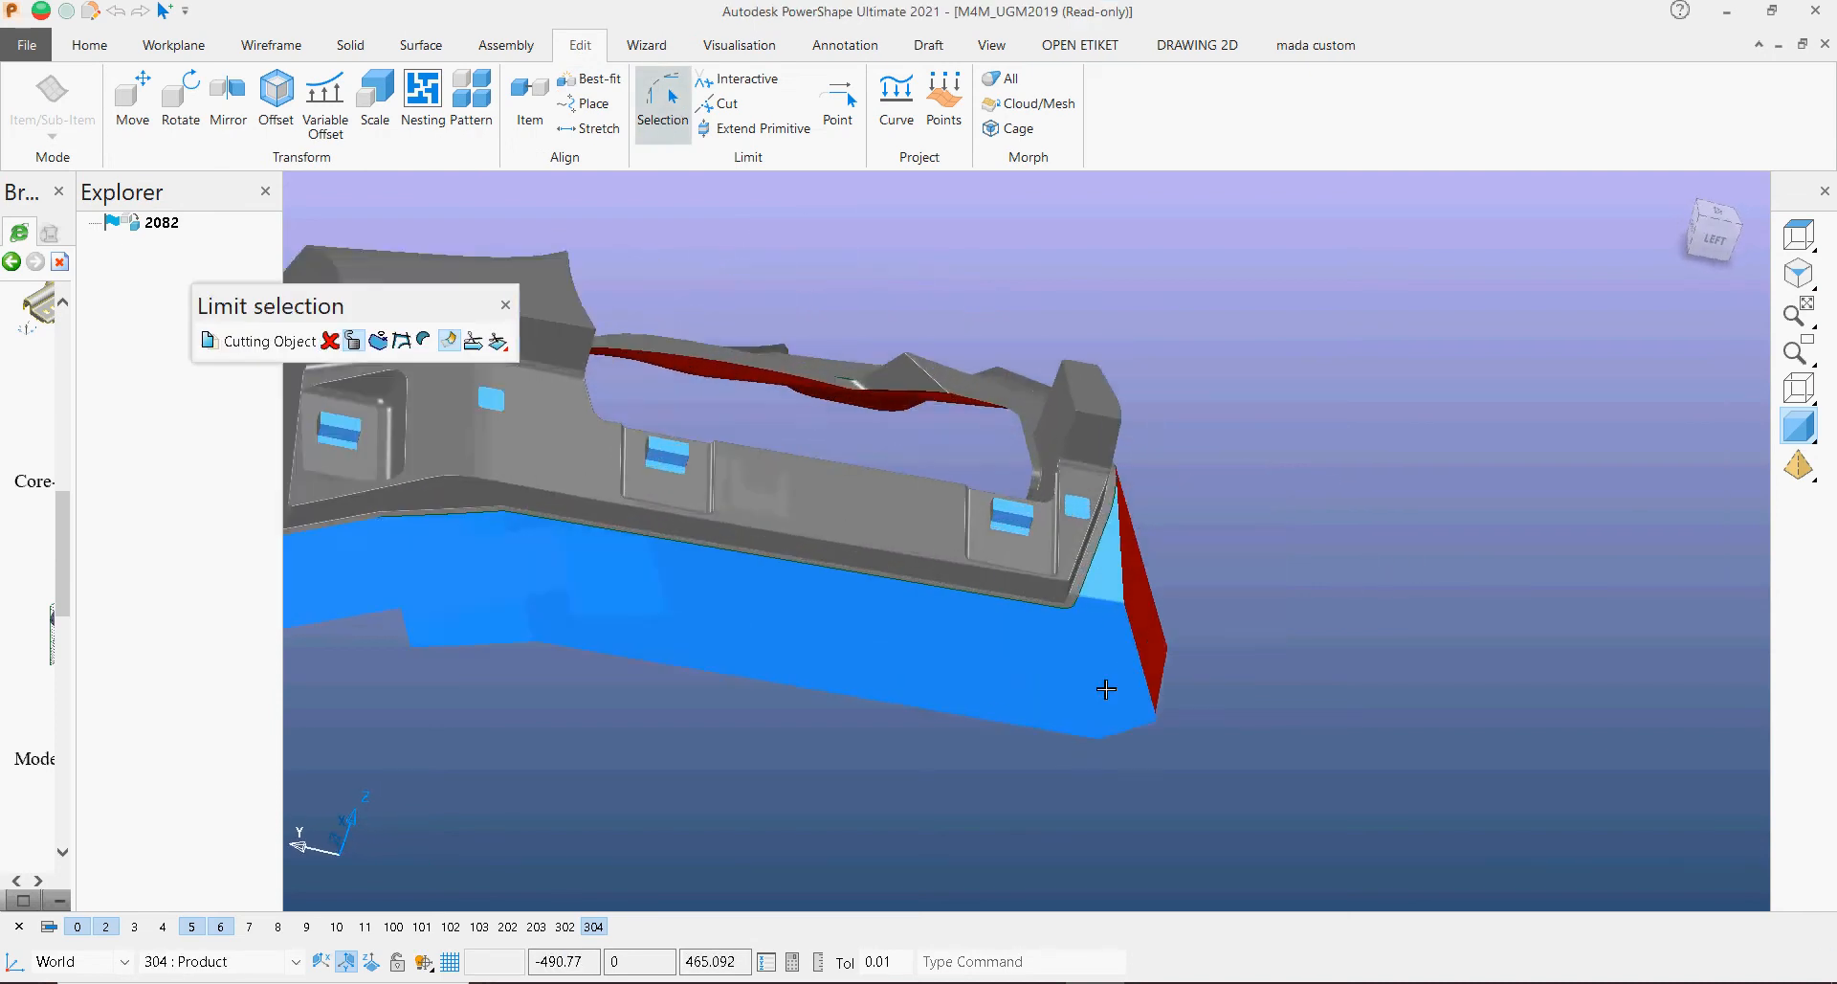
pyautogui.moveTo(1232, 577); pyautogui.dragTo(1525, 614, button='middle')
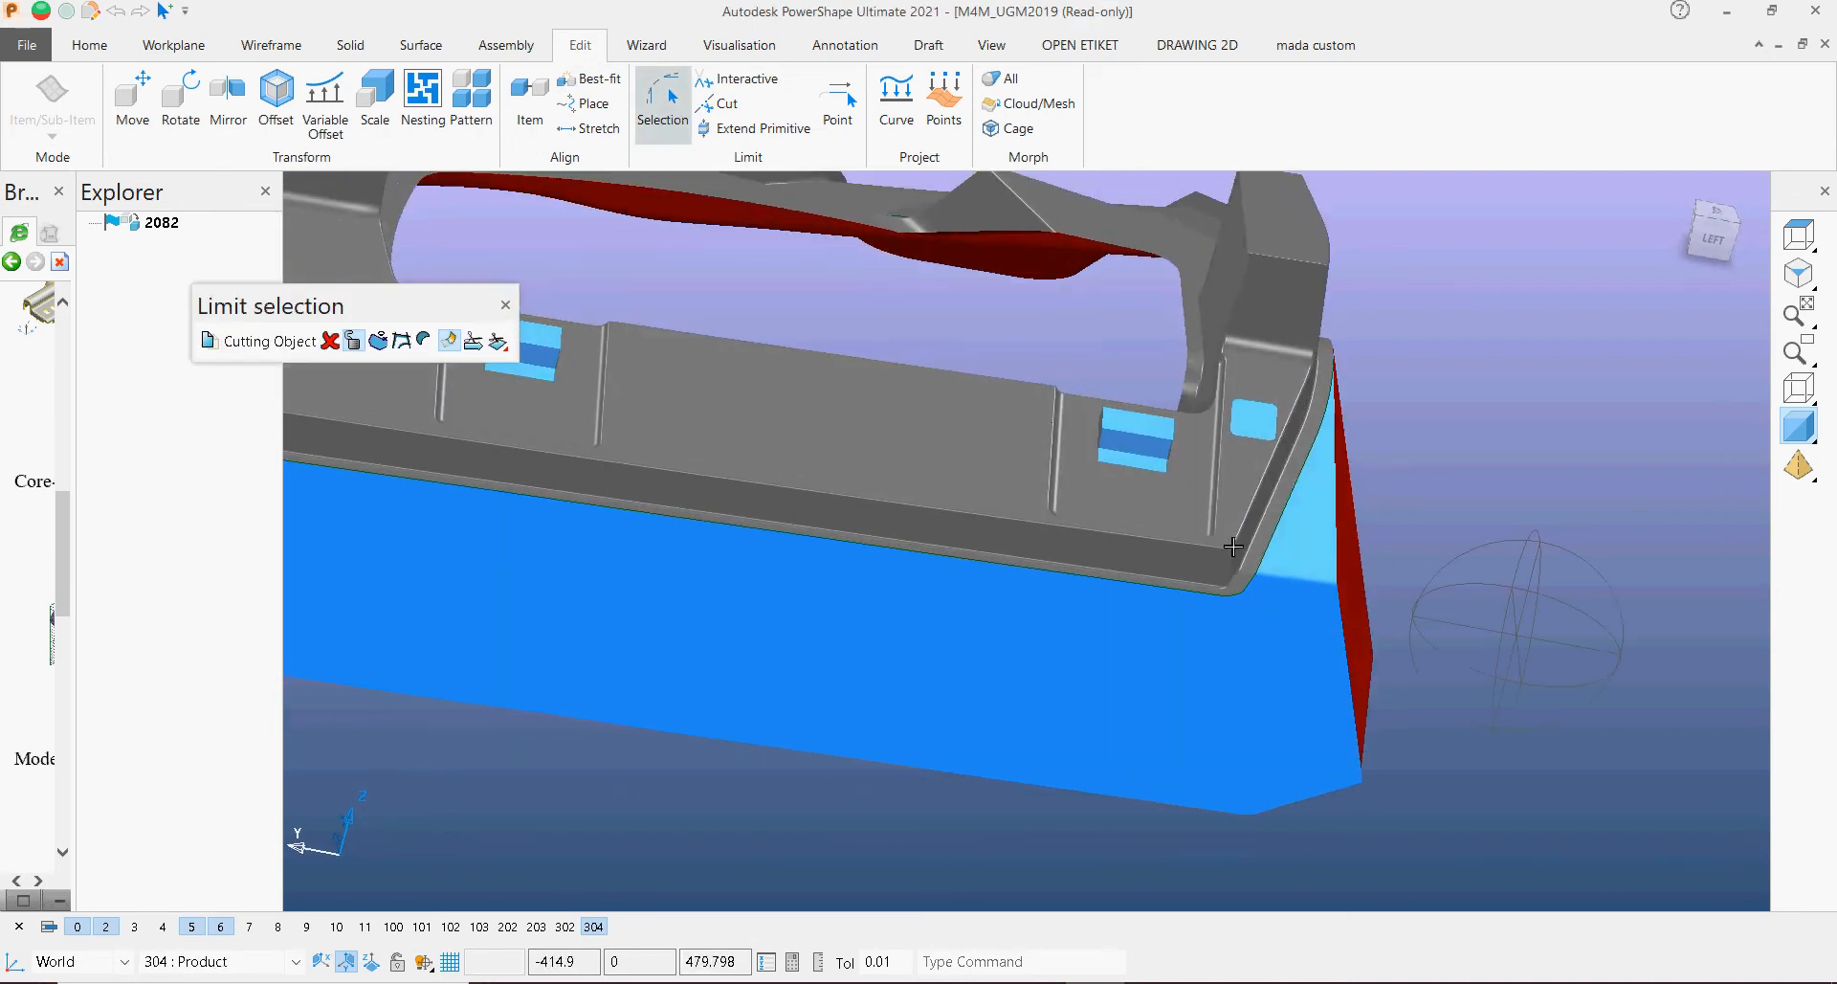
pyautogui.click(474, 342)
pyautogui.scroll(-3, 726, 668)
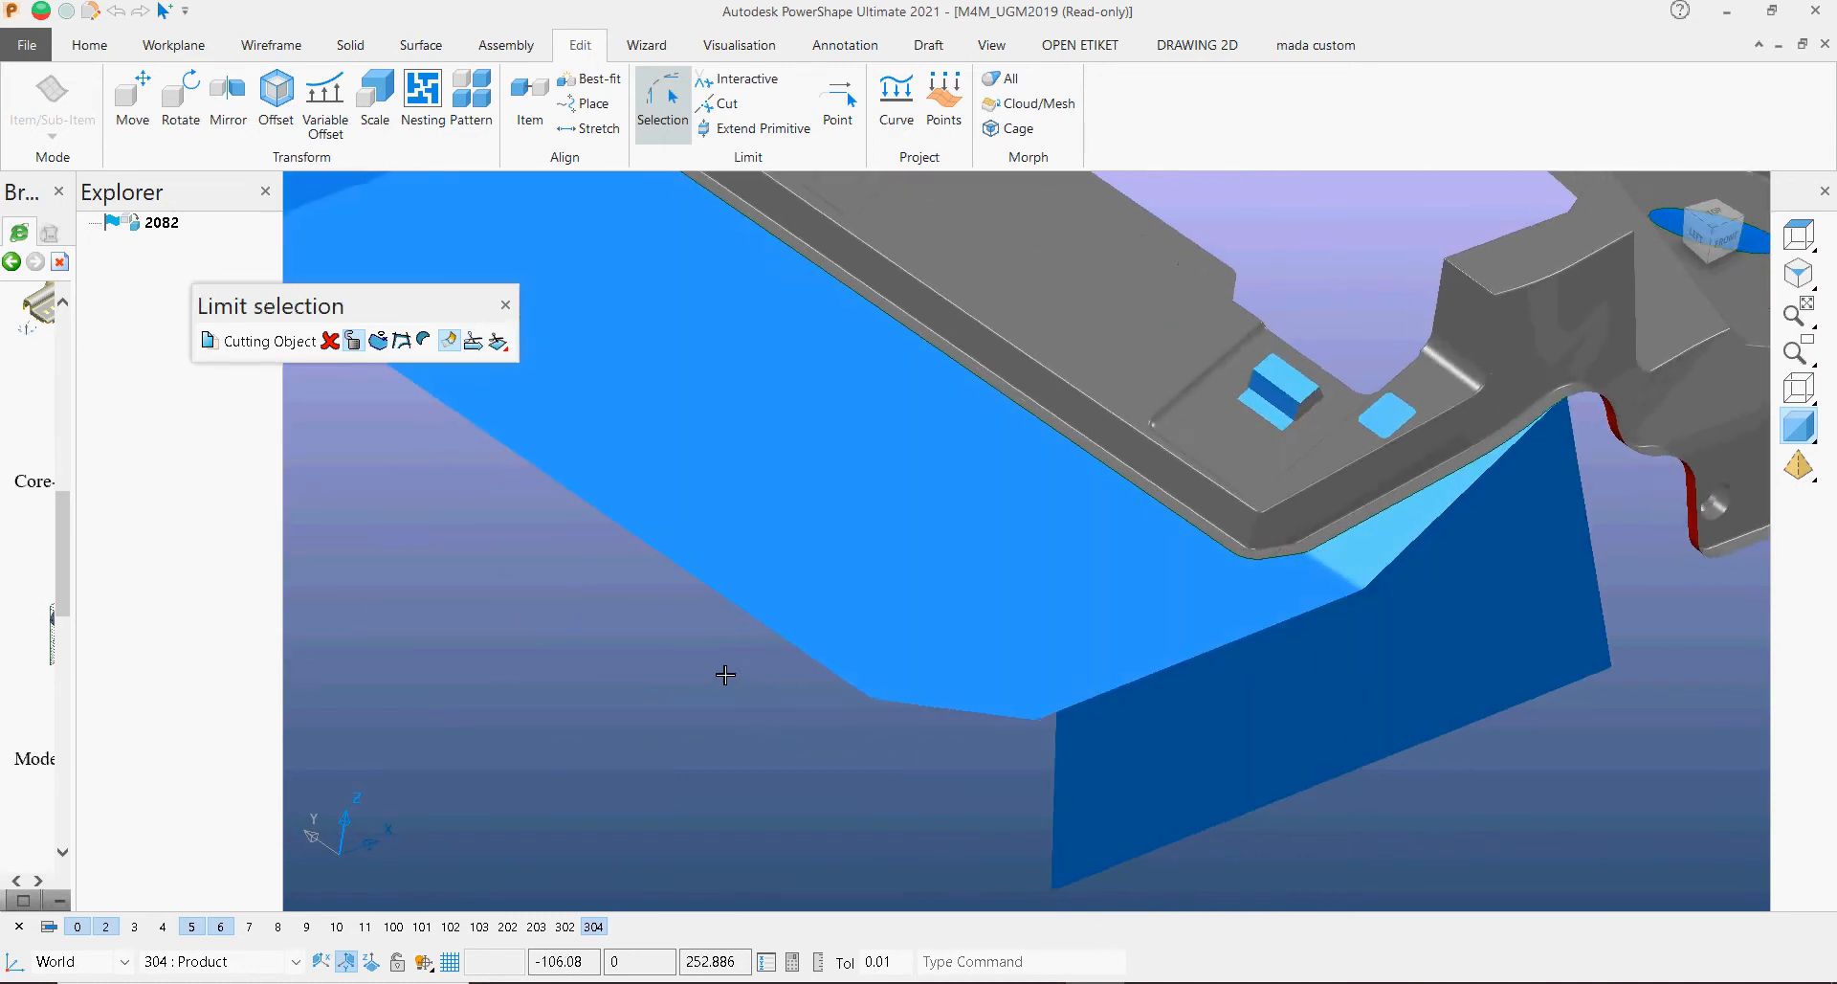
pyautogui.moveTo(725, 668); pyautogui.dragTo(1218, 751, button='middle')
pyautogui.moveTo(1208, 595); pyautogui.dragTo(1345, 670, button='middle')
pyautogui.press('Escape')
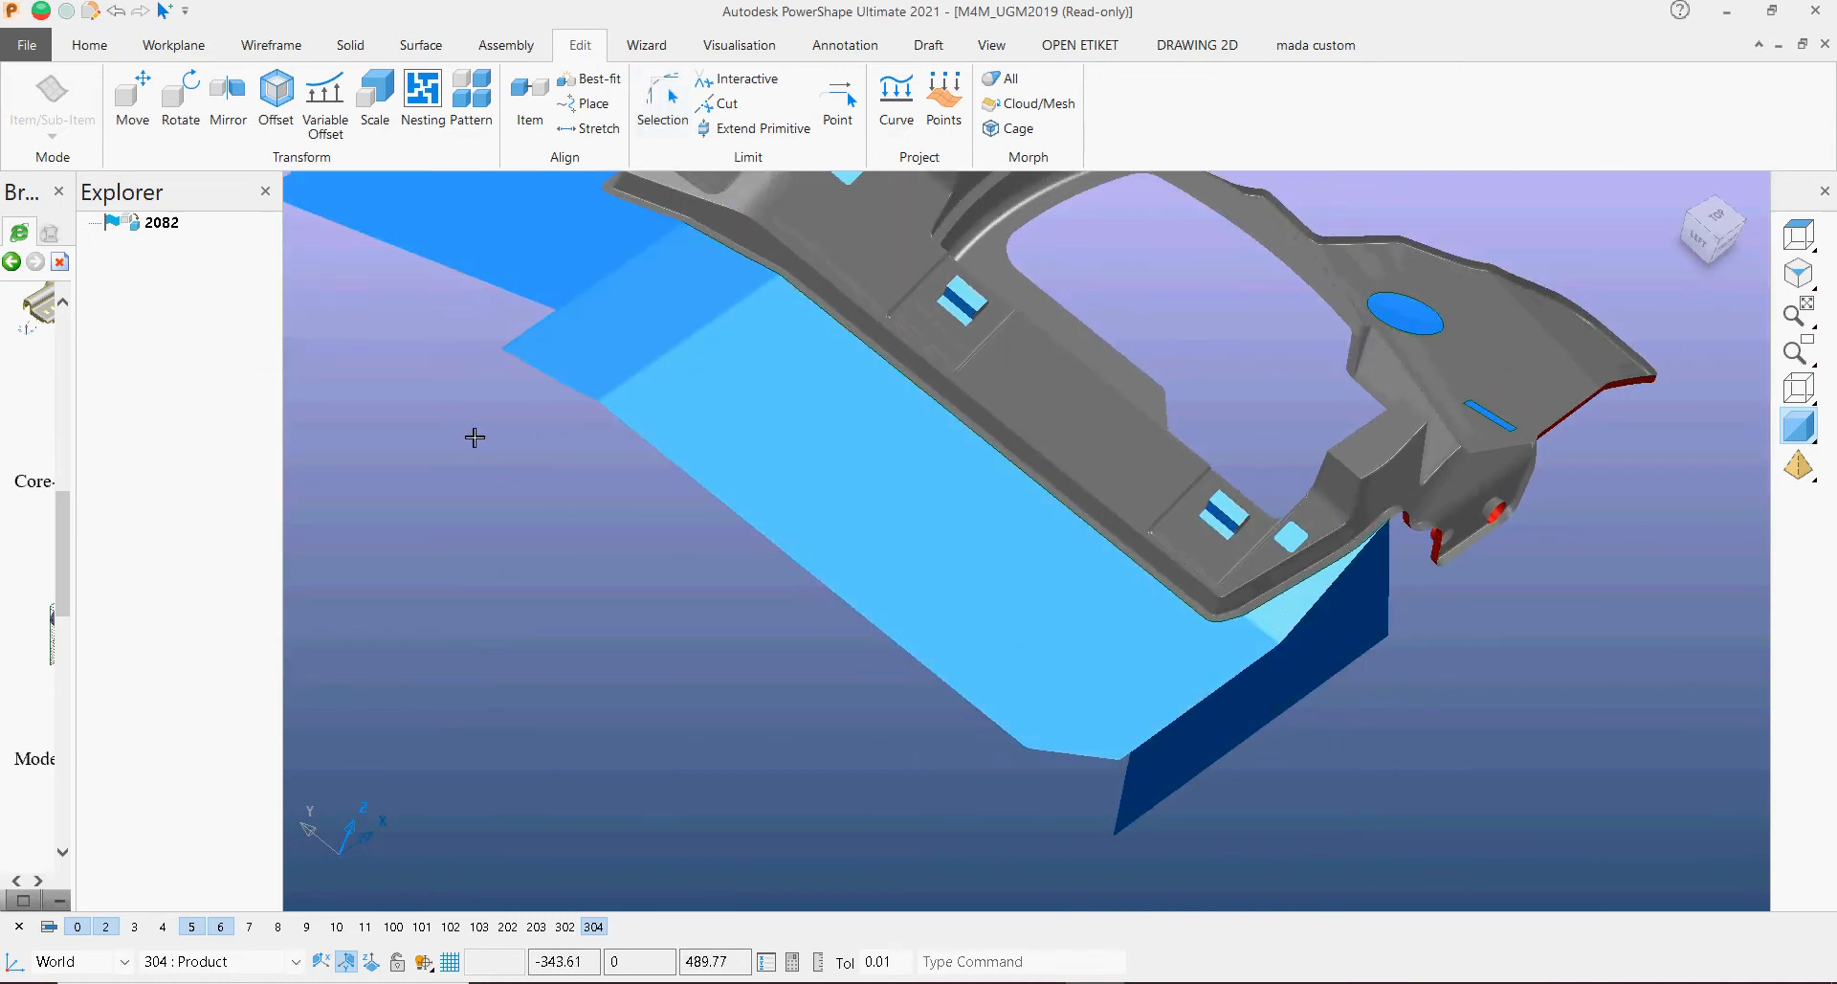
pyautogui.scroll(-3, 680, 627)
pyautogui.moveTo(680, 626); pyautogui.dragTo(1250, 690, button='middle')
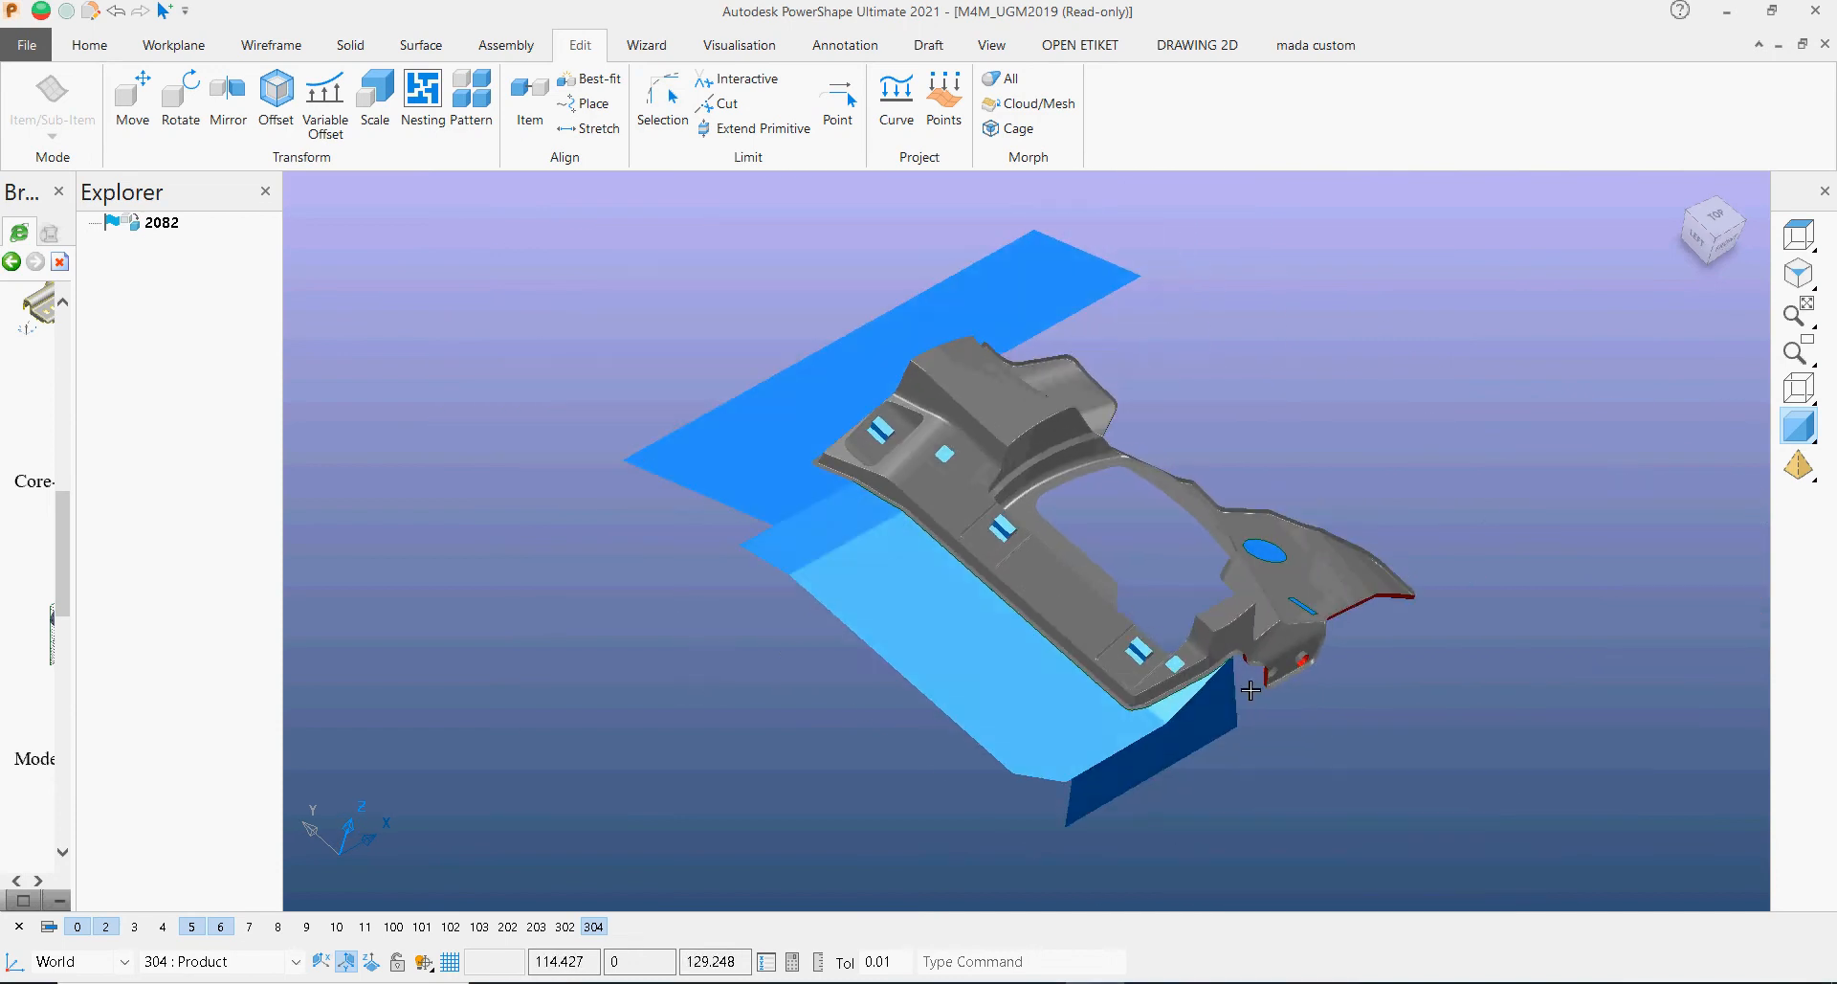
pyautogui.scroll(5, 1287, 689)
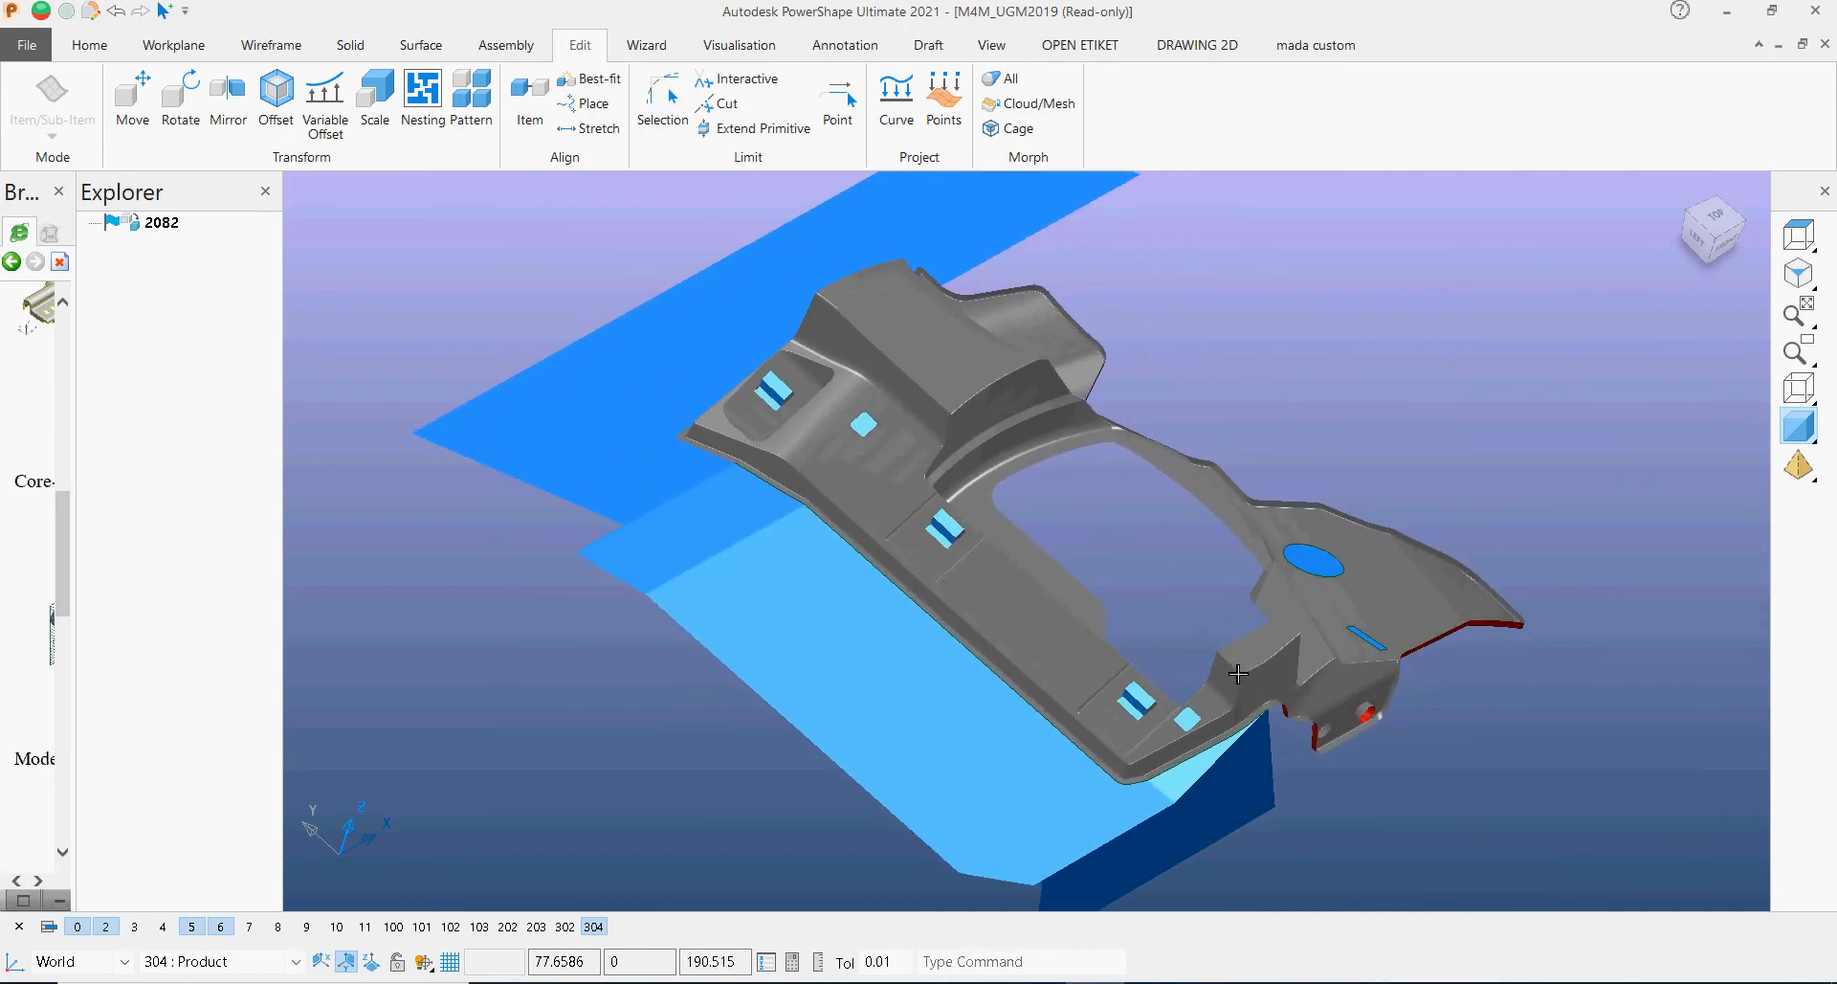
pyautogui.moveTo(1194, 711); pyautogui.dragTo(1337, 779, button='middle')
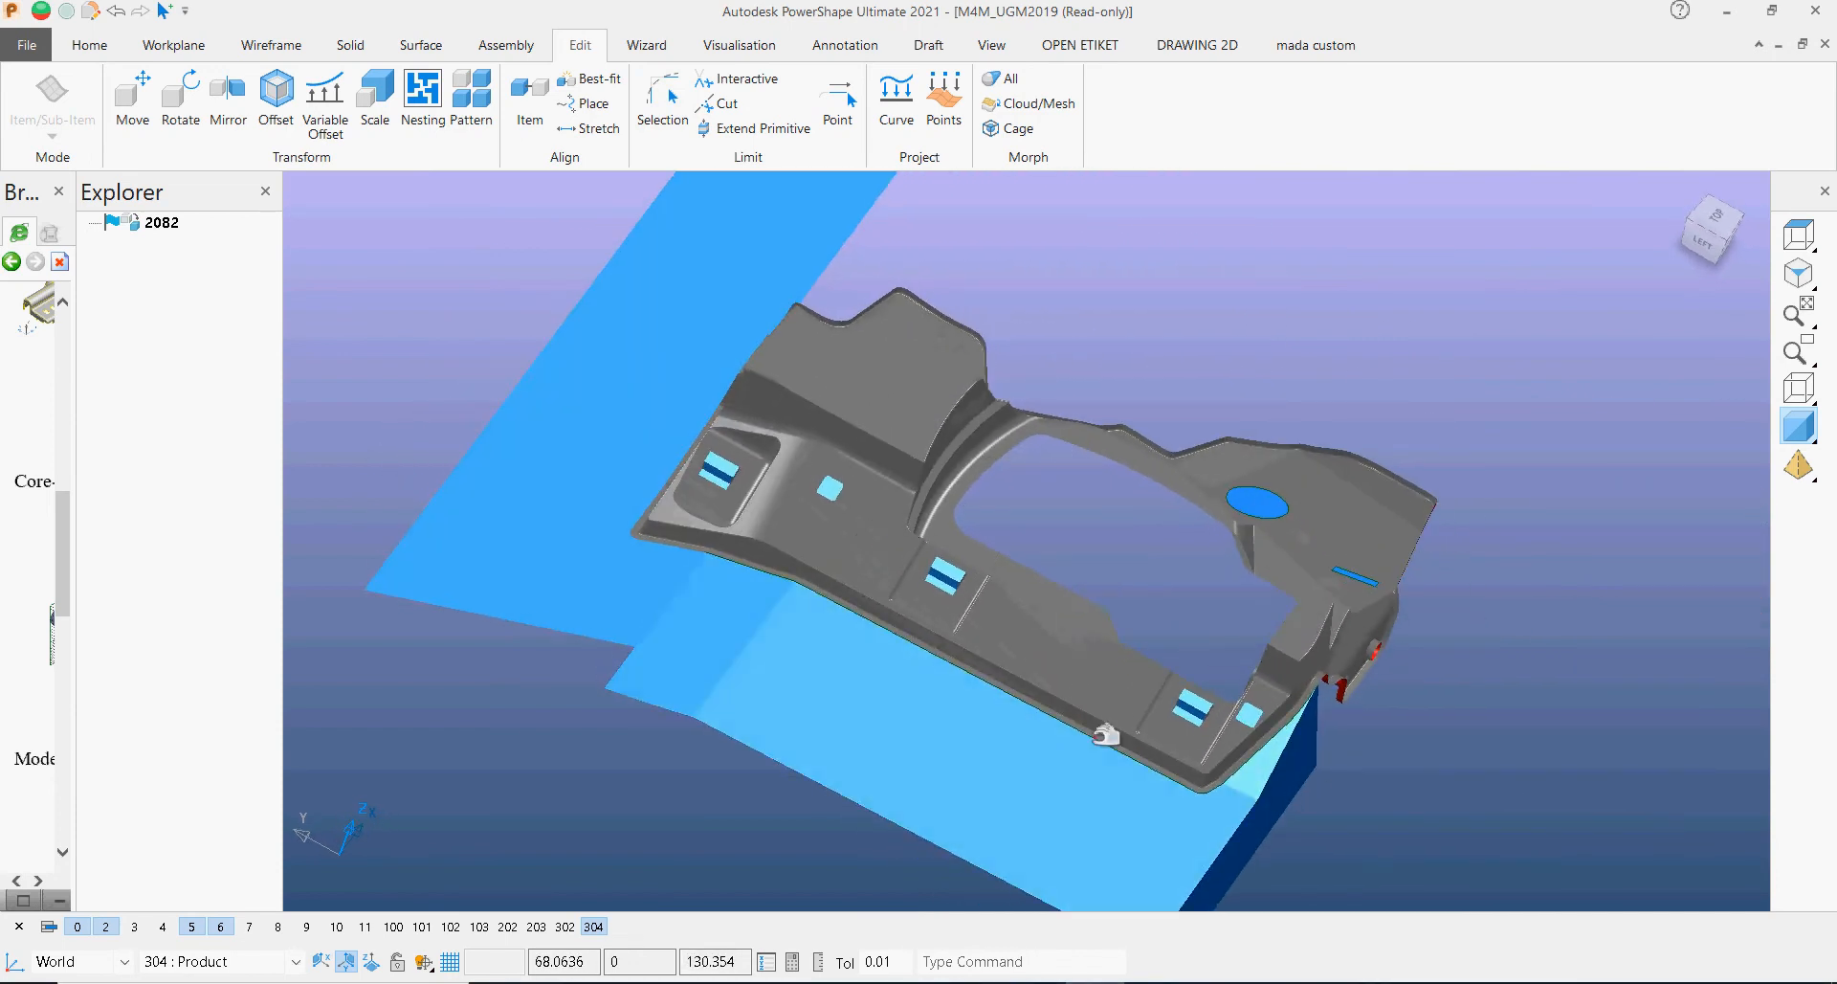
pyautogui.moveTo(1106, 735); pyautogui.dragTo(838, 648, button='middle')
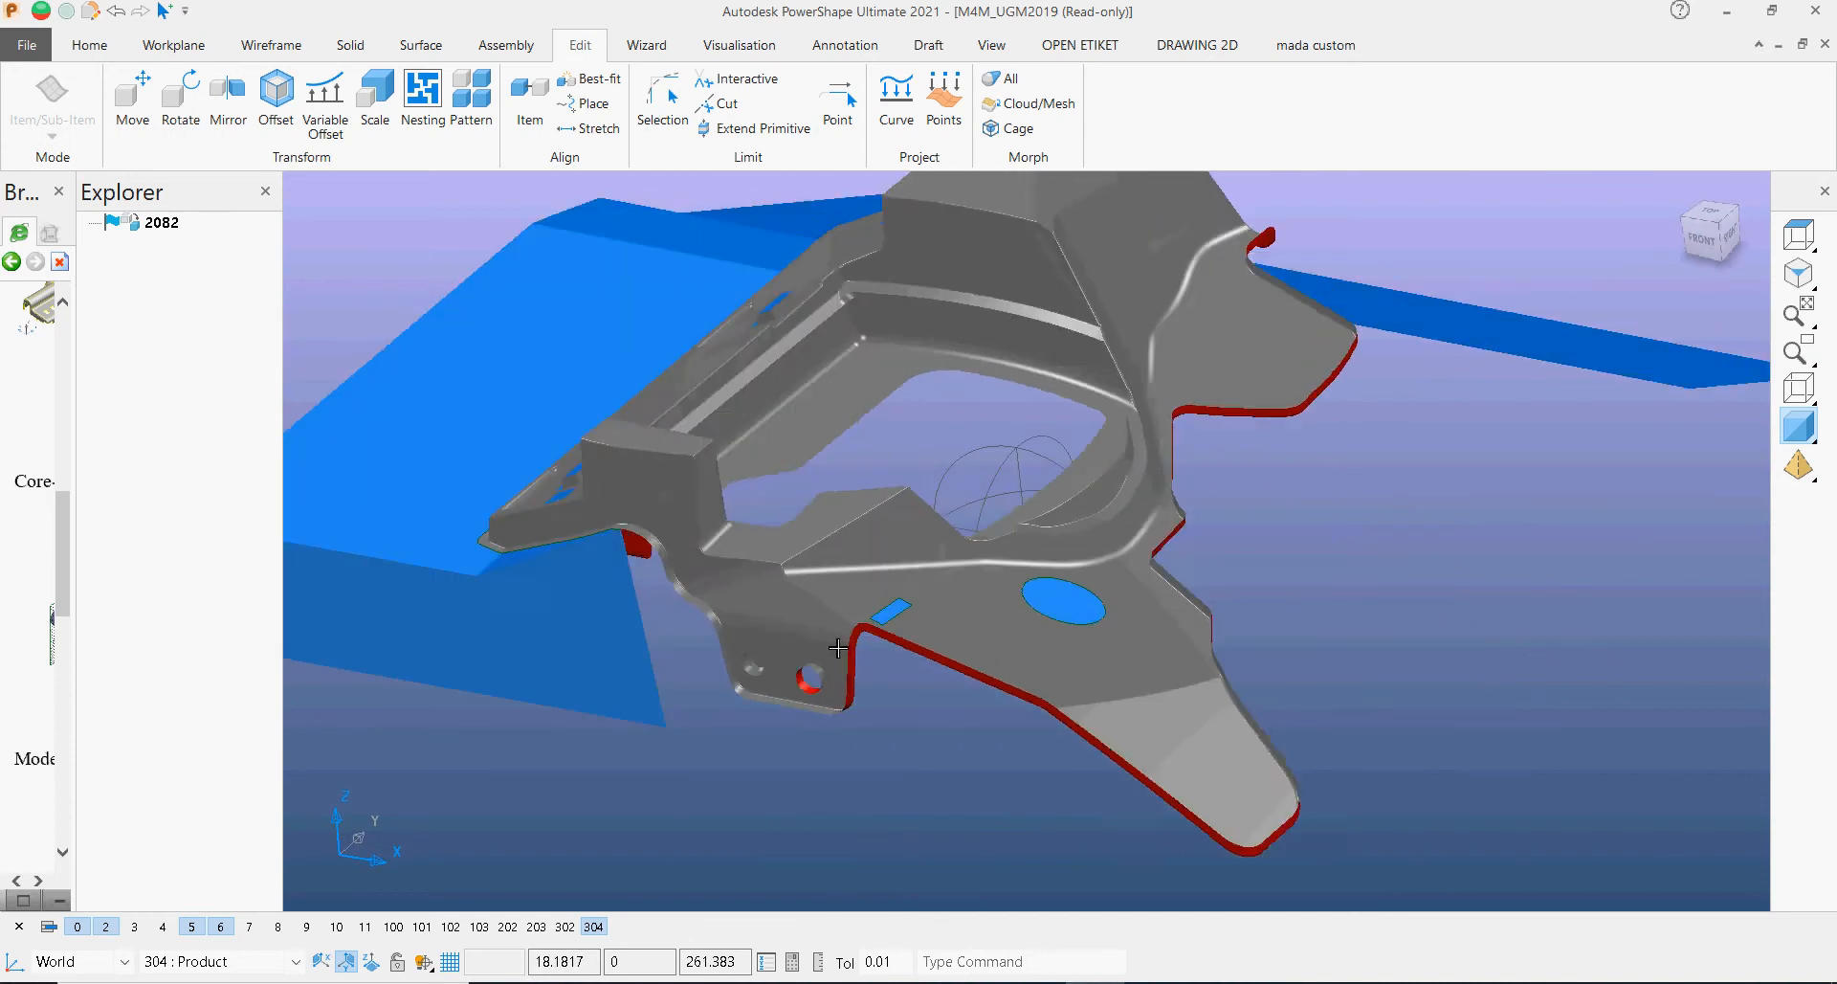
# Step: Examine the parting surfaces around the part, including the closing surfaces stored on level 7
pyautogui.click(898, 574)
pyautogui.moveTo(897, 575); pyautogui.dragTo(1371, 819, button='middle')
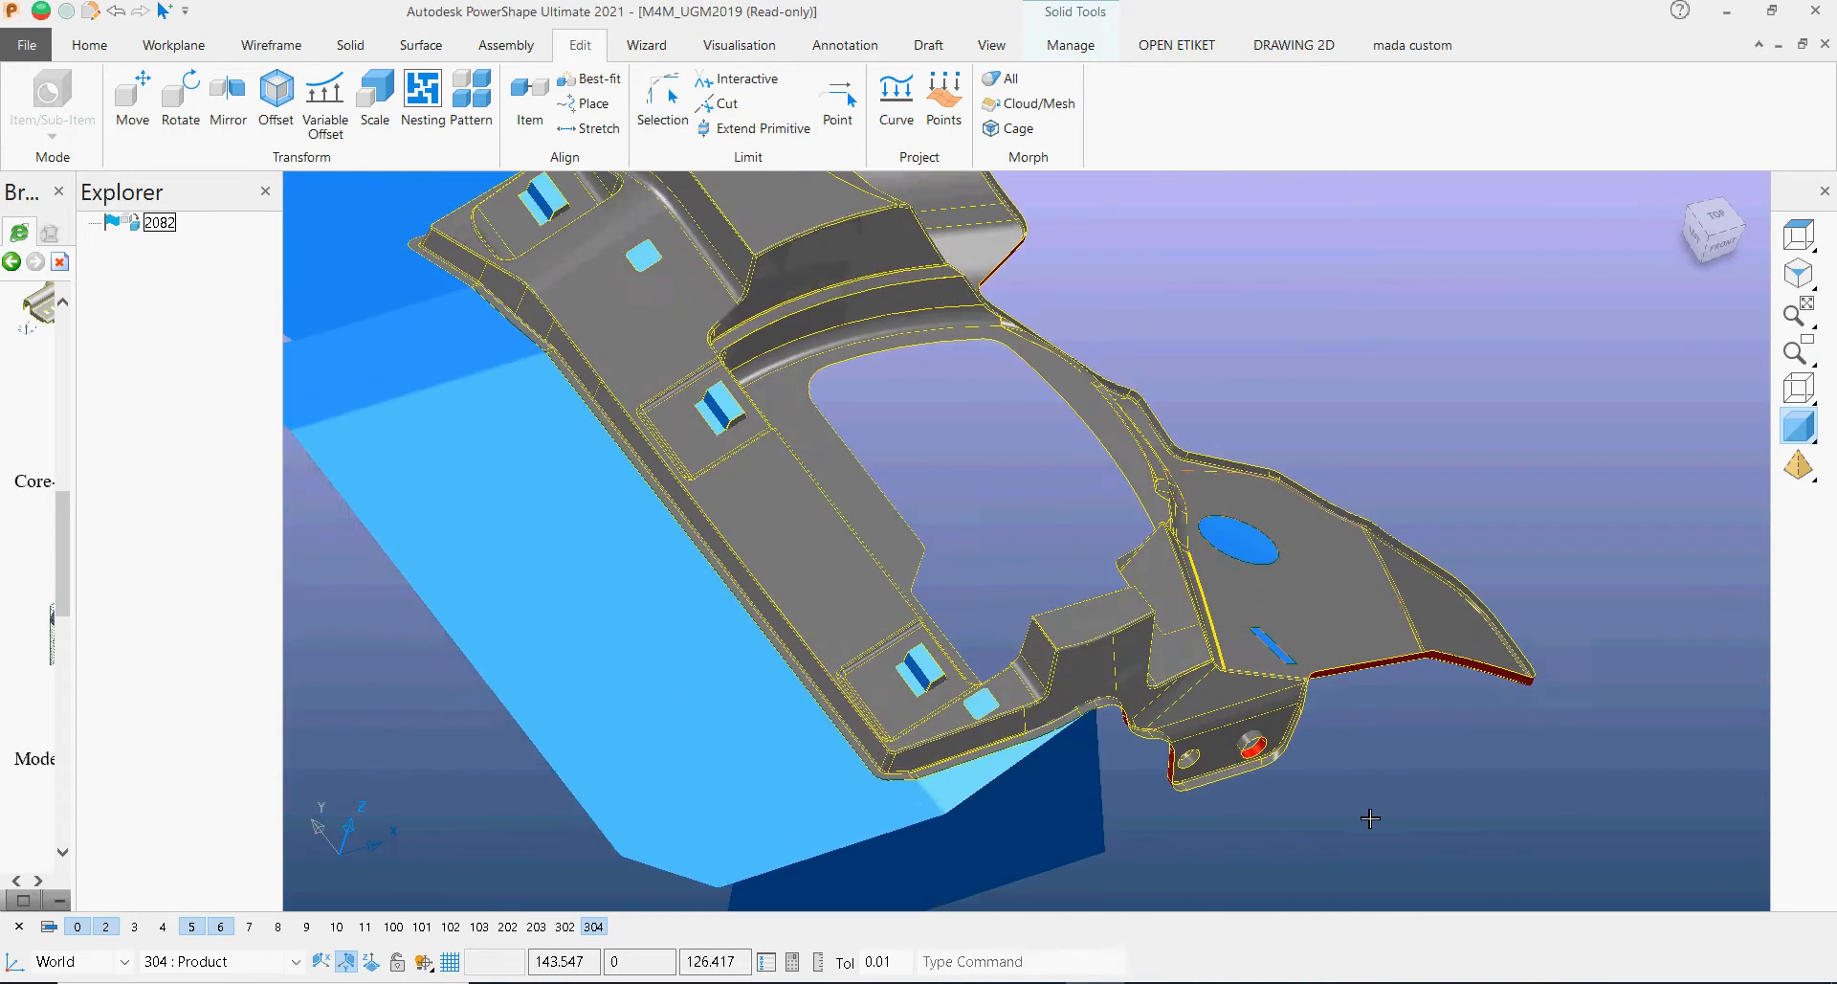
pyautogui.moveTo(965, 797); pyautogui.dragTo(966, 726, button='middle')
pyautogui.scroll(-1, 966, 726)
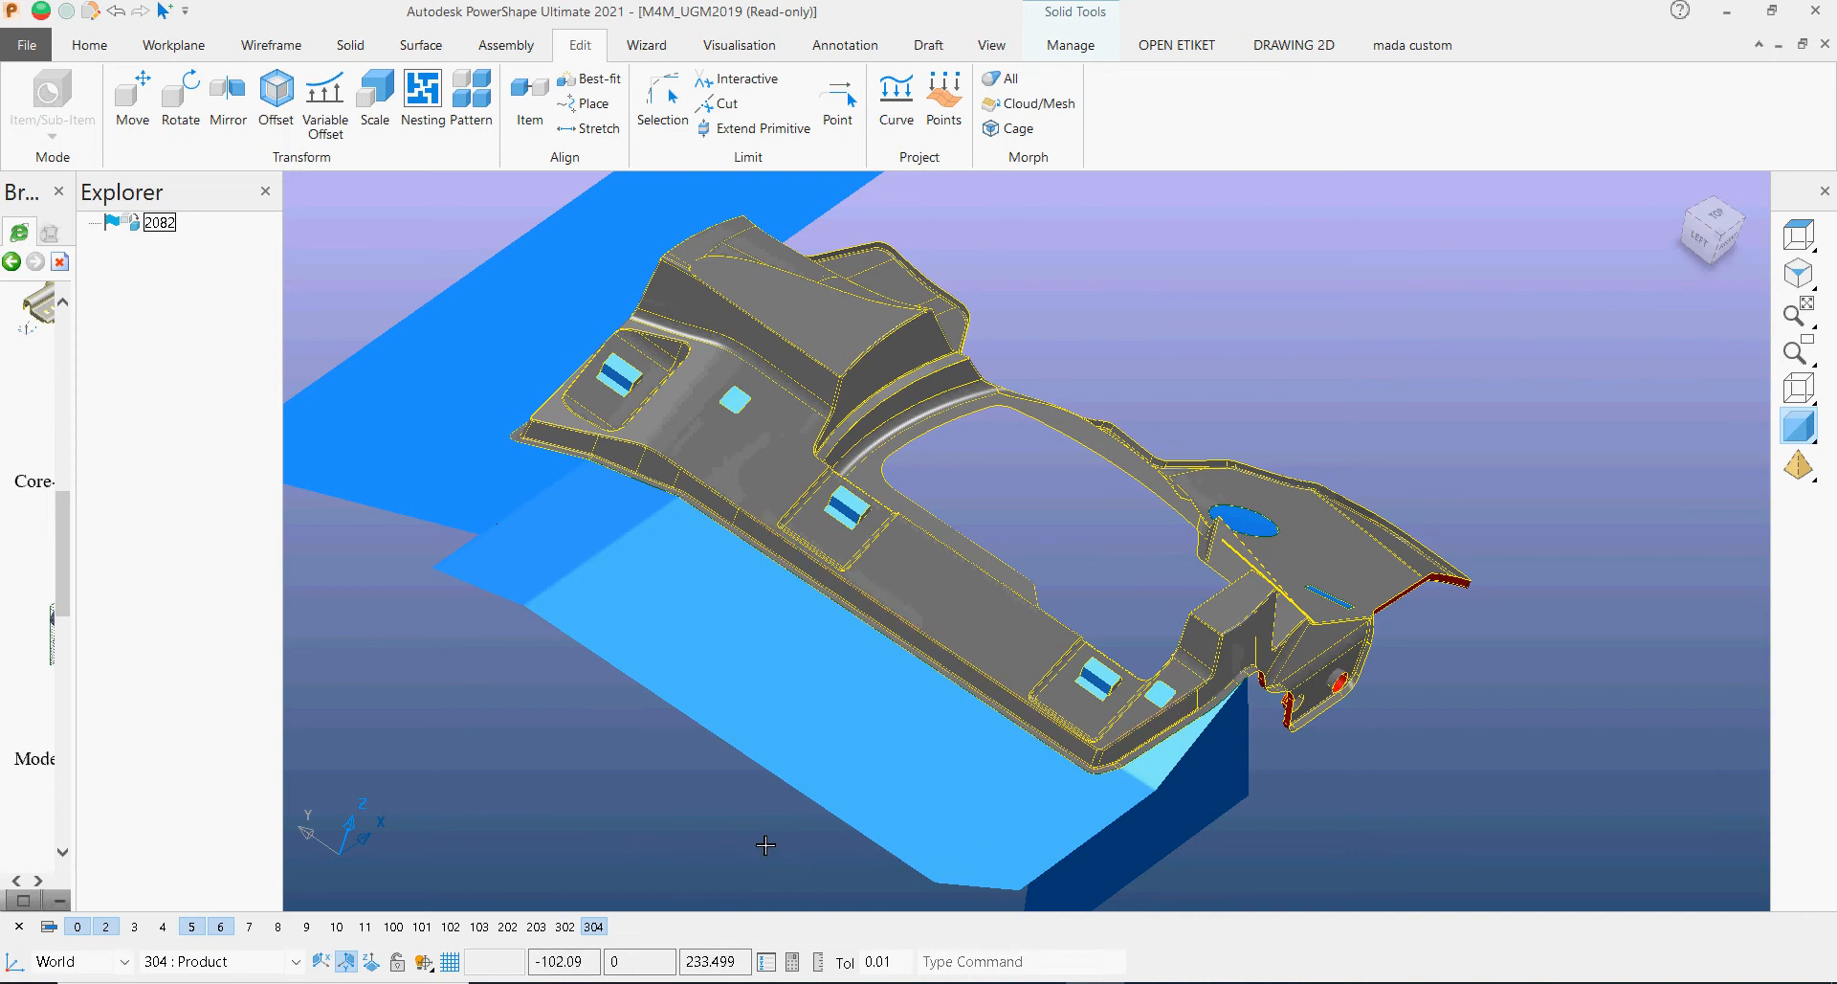
pyautogui.click(251, 927)
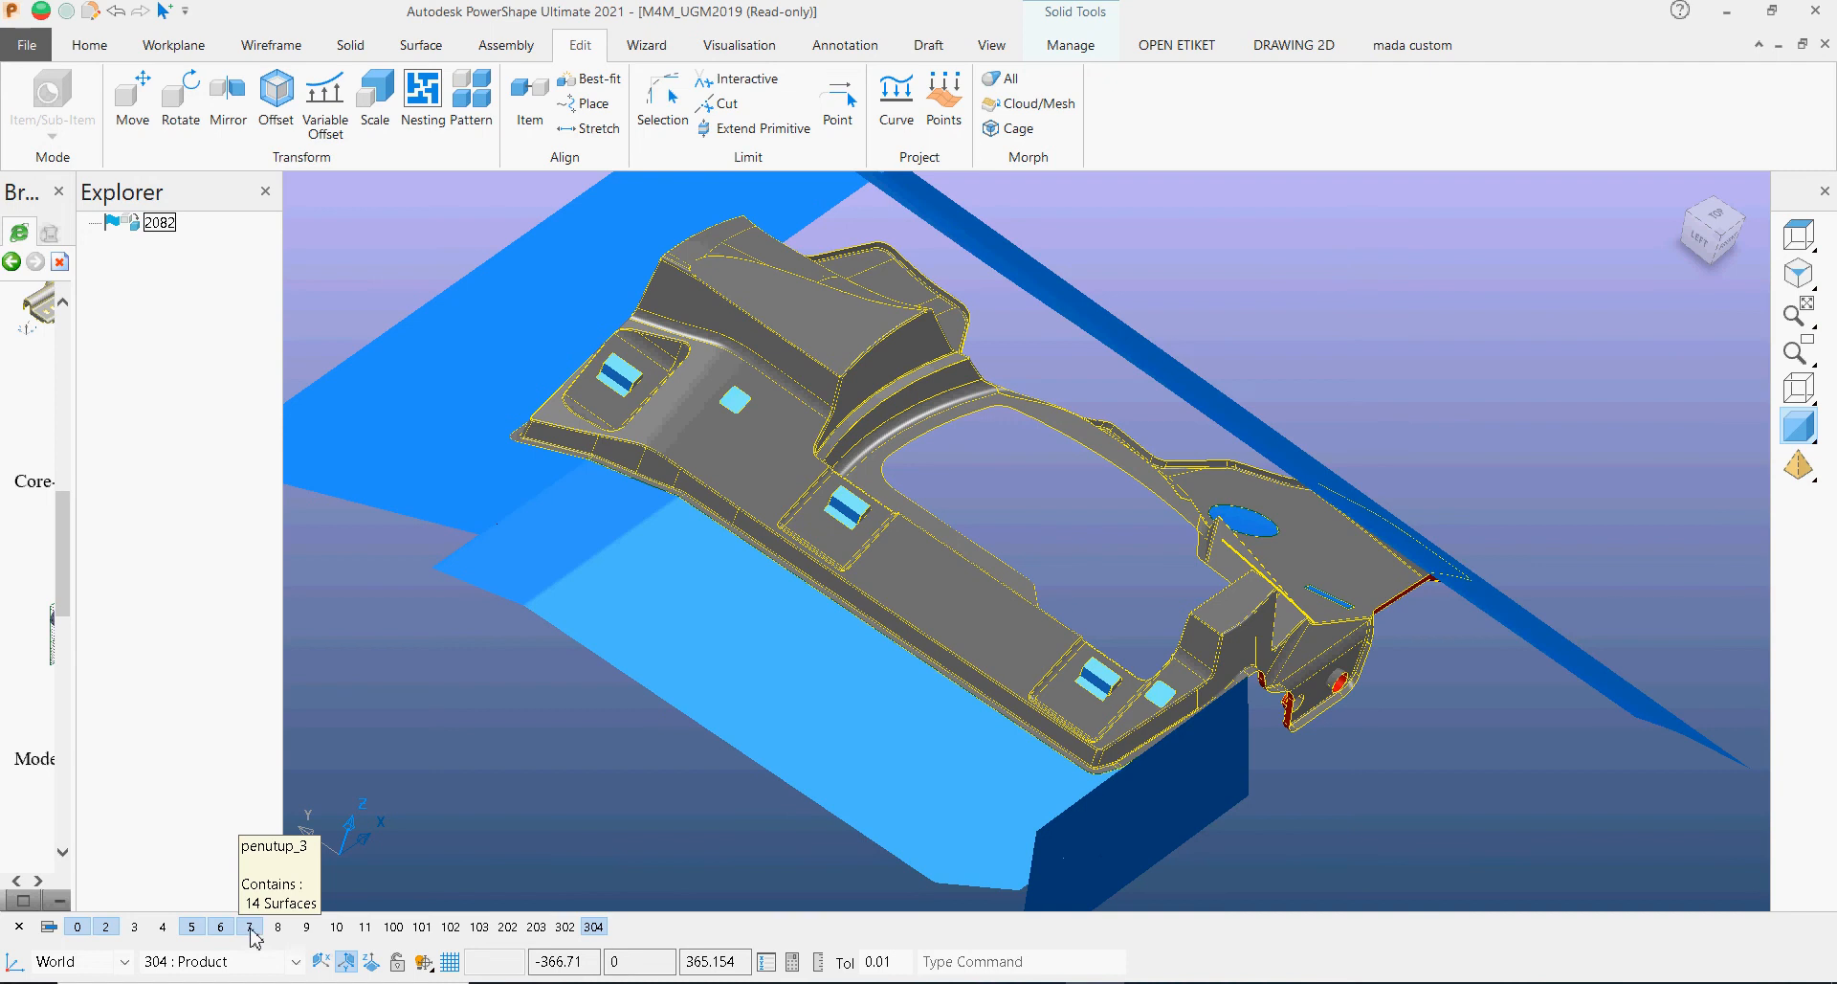
pyautogui.click(251, 927)
pyautogui.keyDown('shift'); pyautogui.moveTo(1103, 872); pyautogui.dragTo(1173, 859, button='middle'); pyautogui.keyUp('shift')
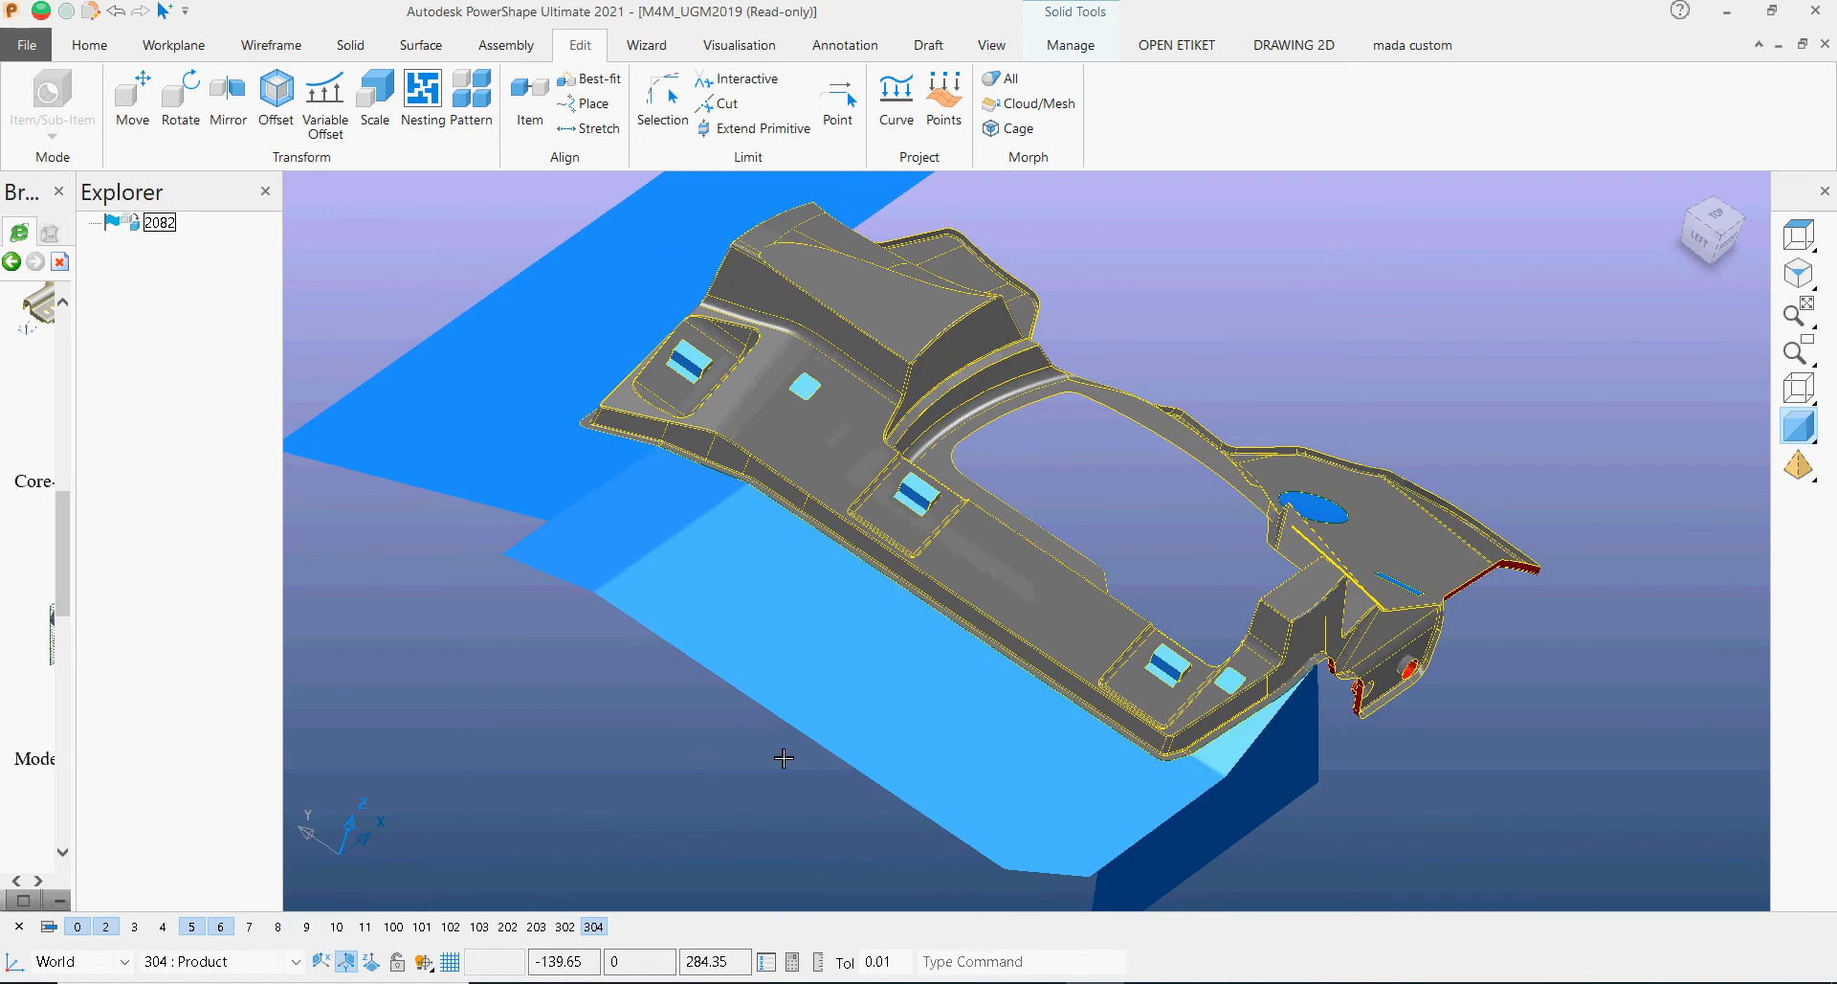
pyautogui.scroll(-5, 852, 784)
pyautogui.moveTo(874, 776); pyautogui.dragTo(912, 807, button='middle')
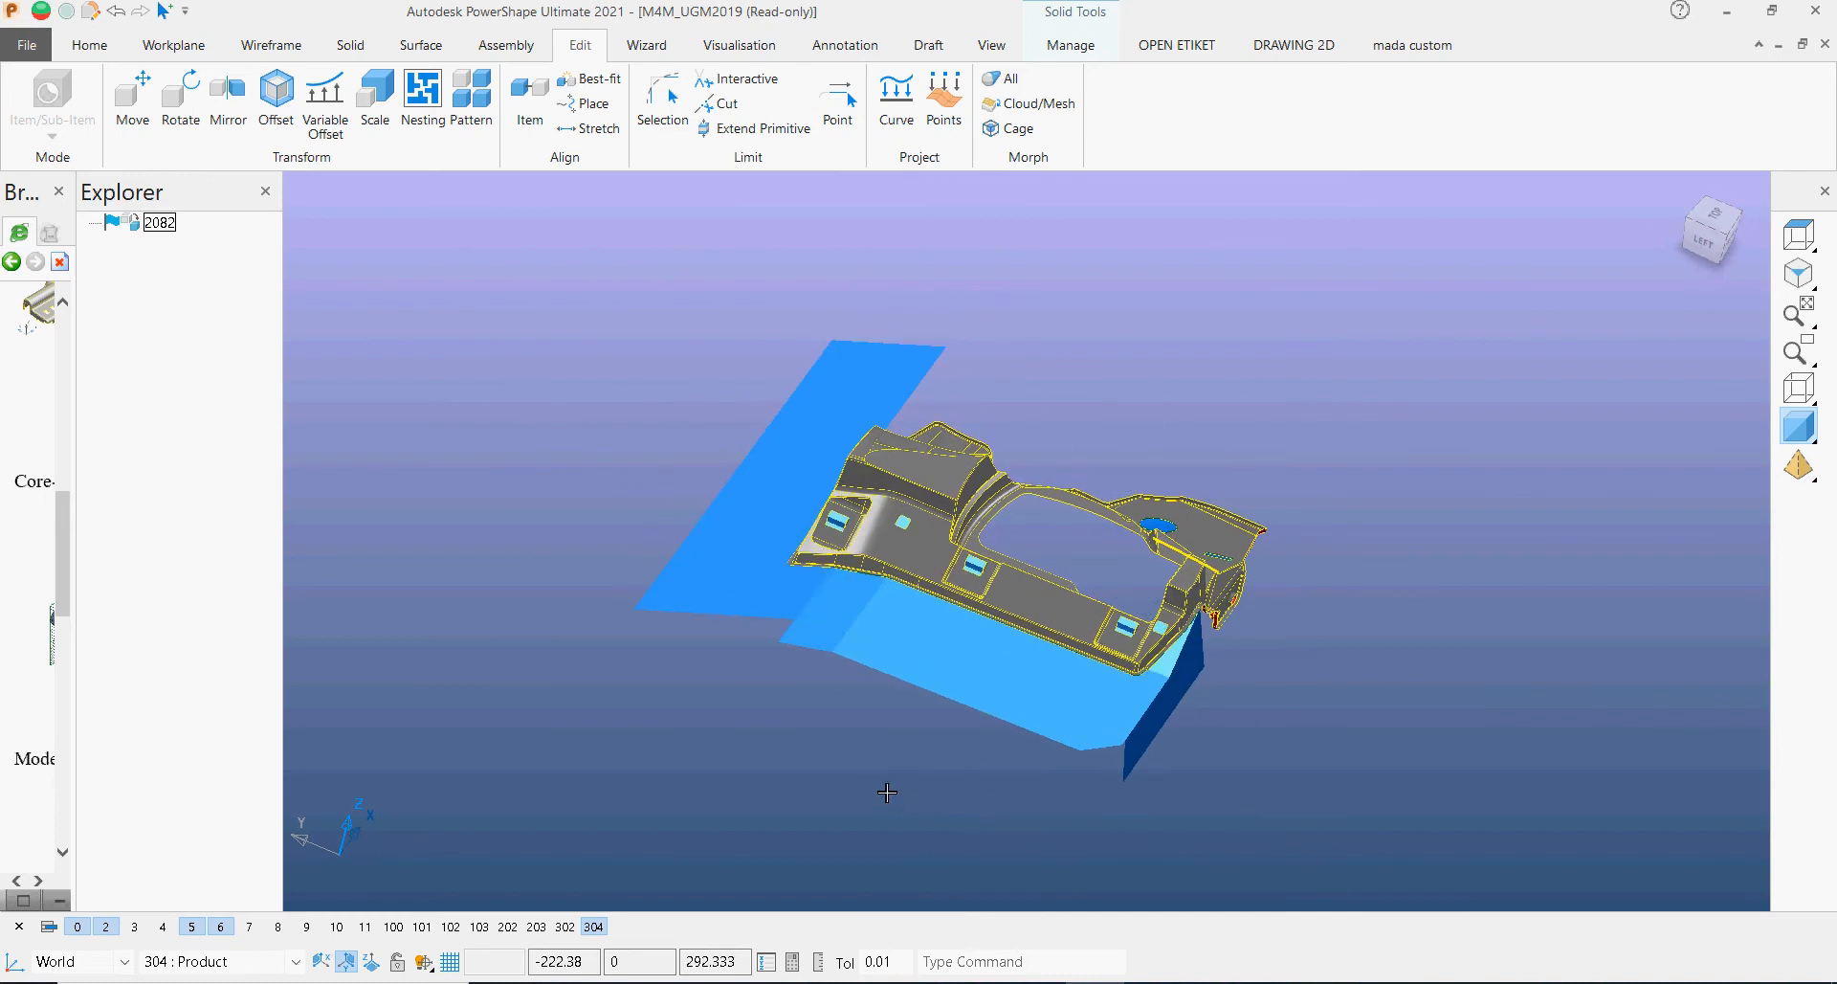
# Step: Display level 9 with the core box outline and view the model from the top
pyautogui.click(309, 925)
pyautogui.click(306, 927)
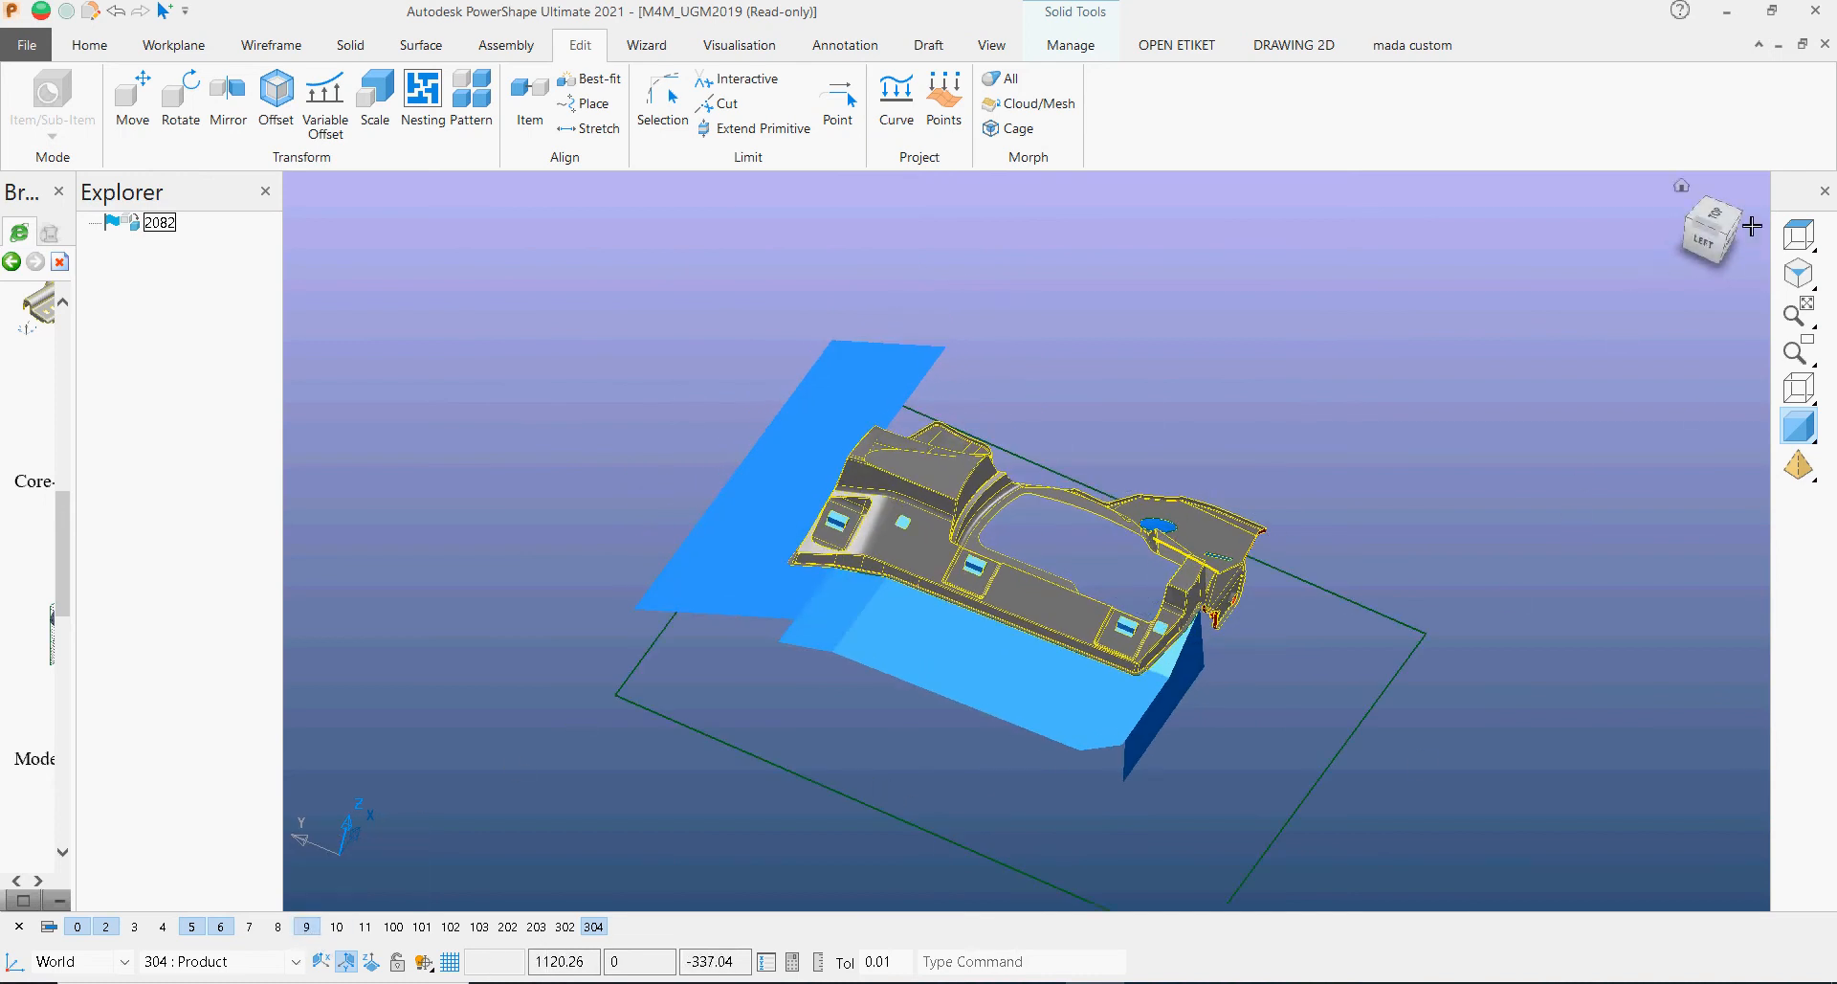
pyautogui.click(1725, 214)
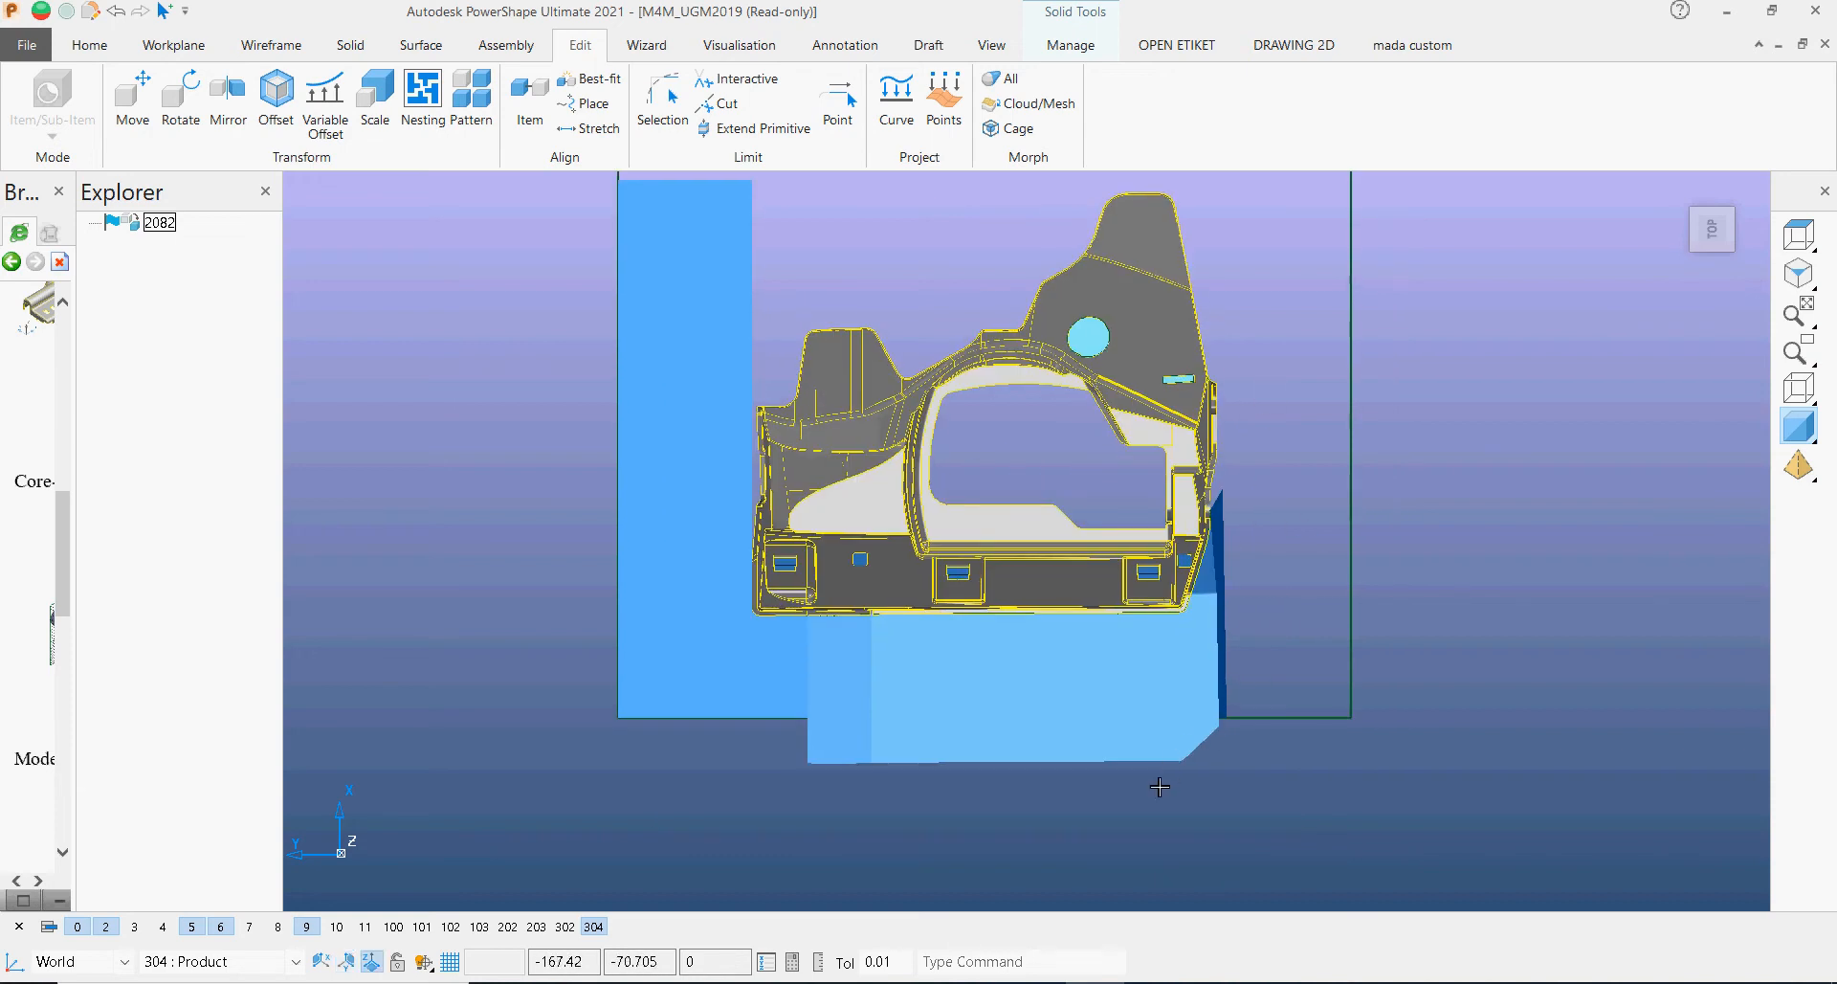
# Step: Limit the large extension surface with the core box rectangle, keeping only the portion inside the outline
pyautogui.click(1160, 786)
pyautogui.click(1304, 718)
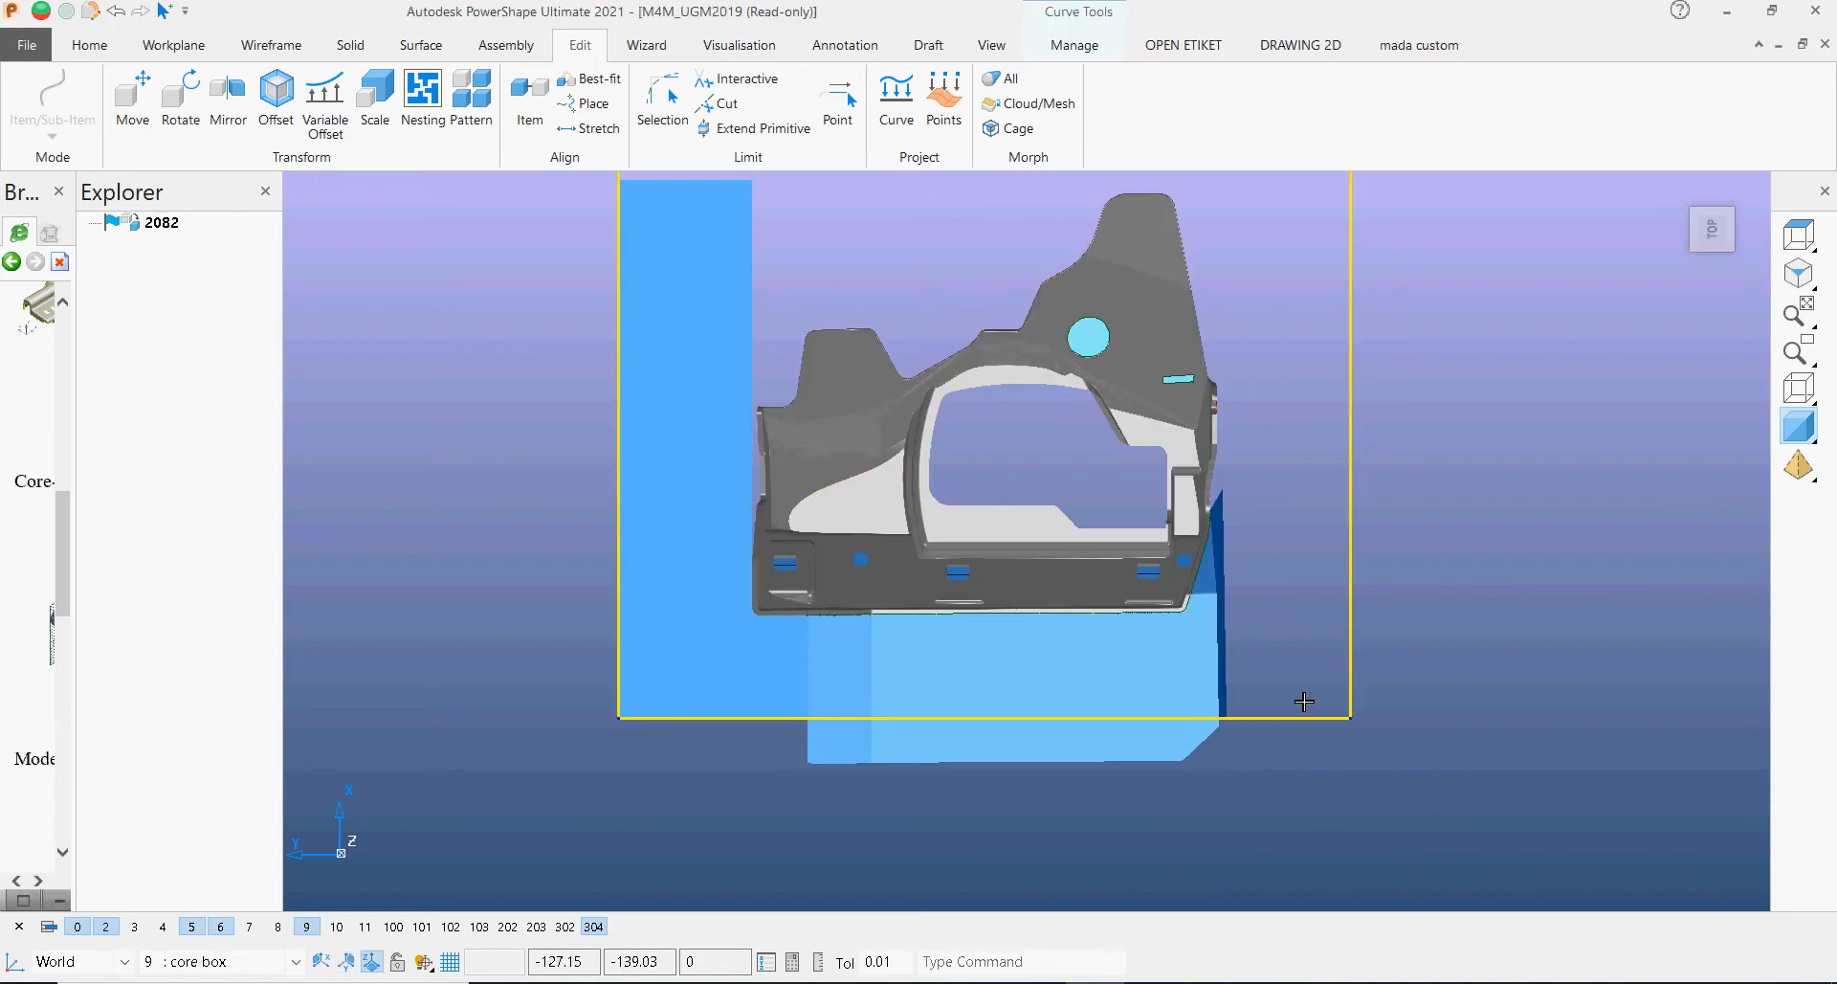
pyautogui.click(663, 101)
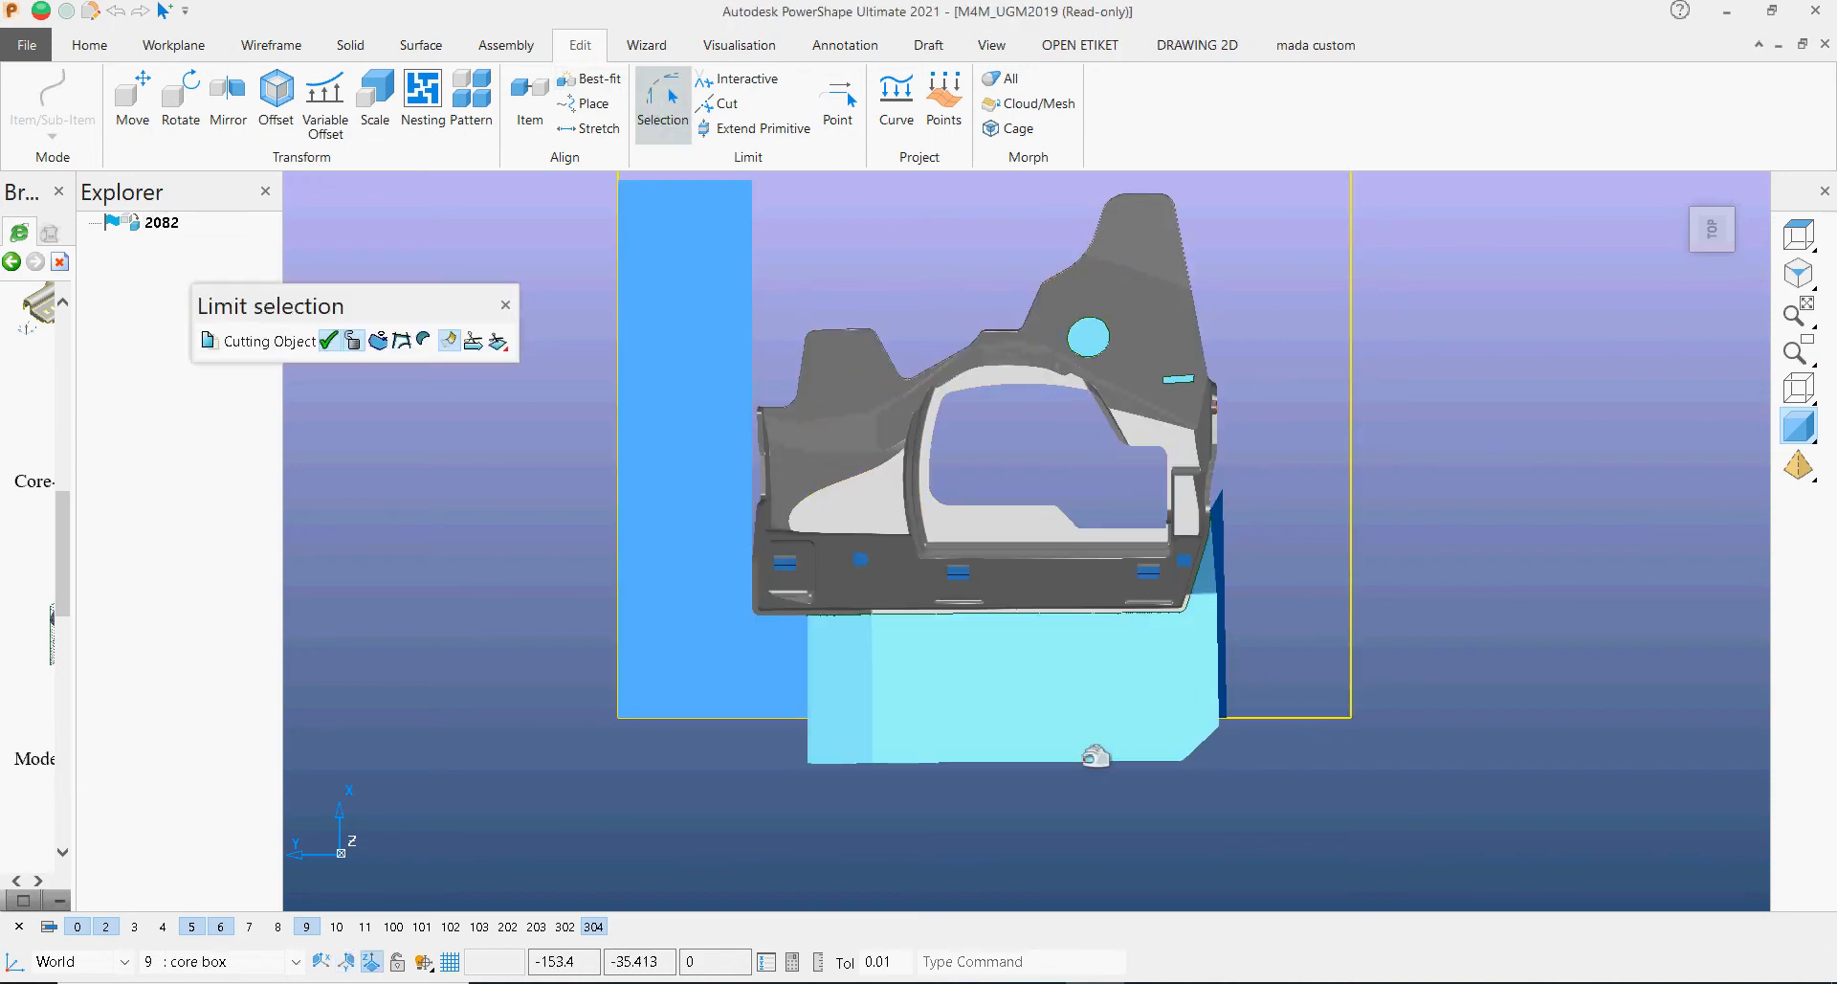
pyautogui.click(504, 347)
pyautogui.click(498, 436)
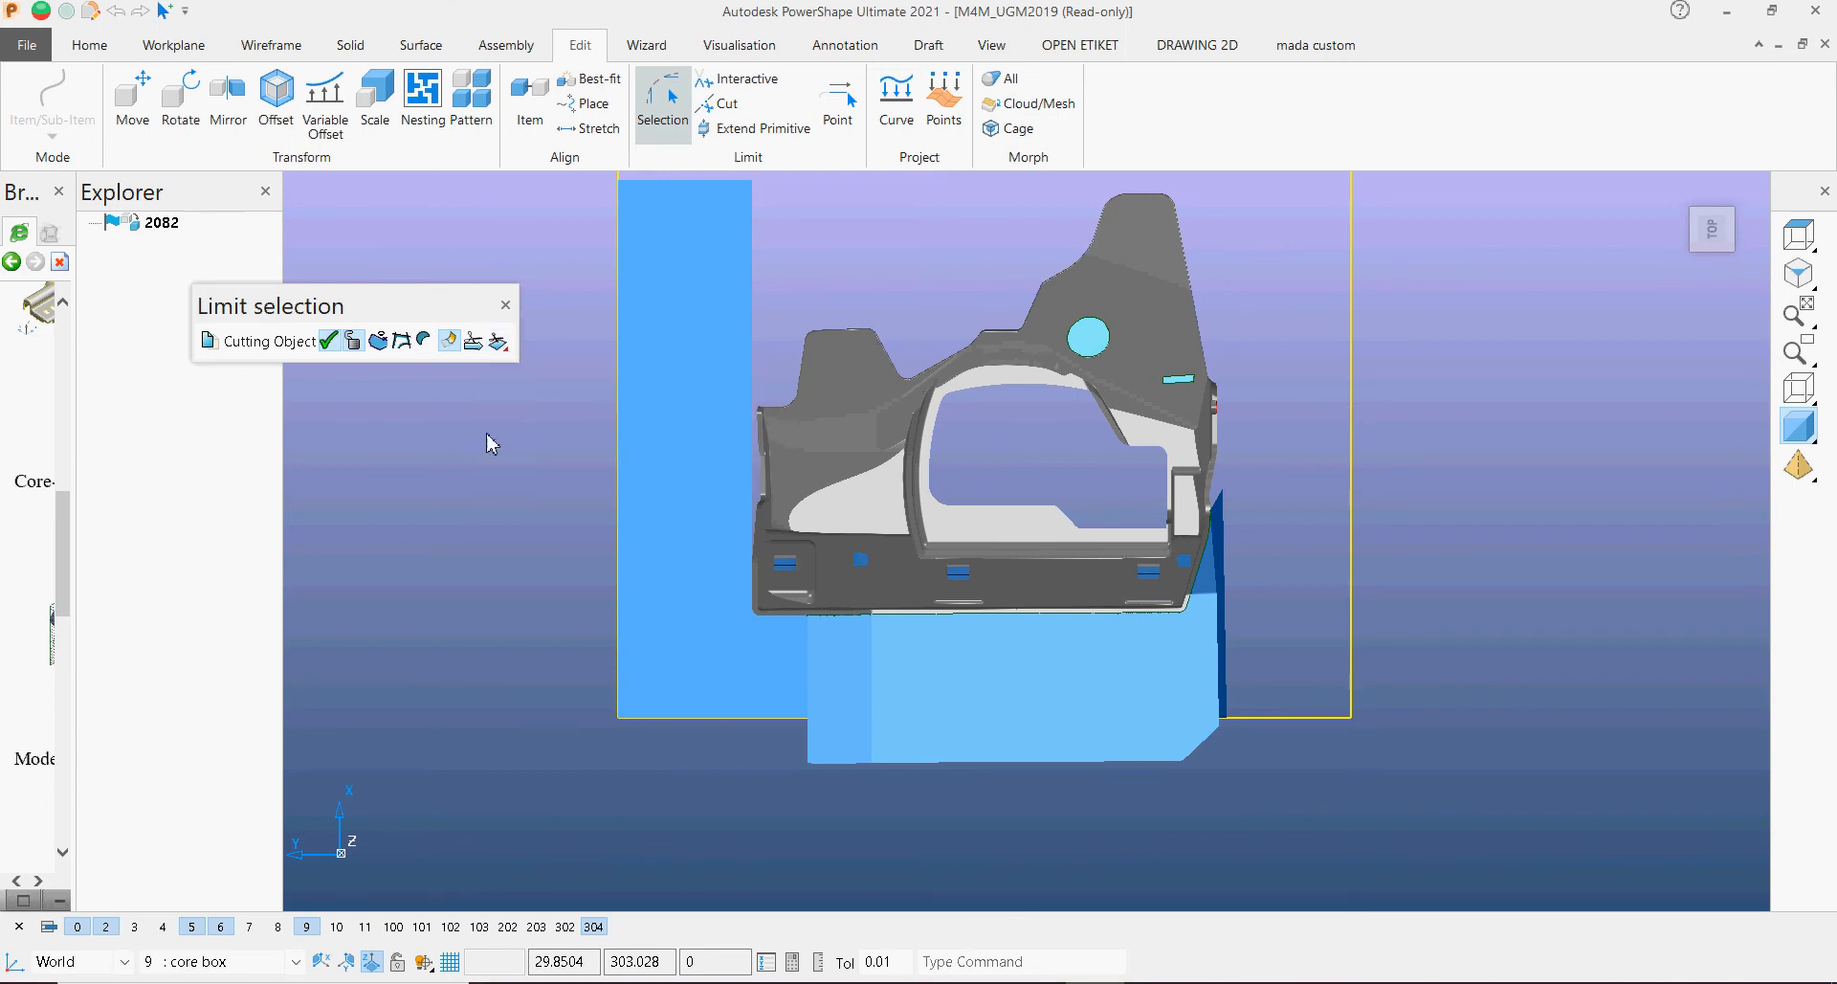
pyautogui.click(975, 750)
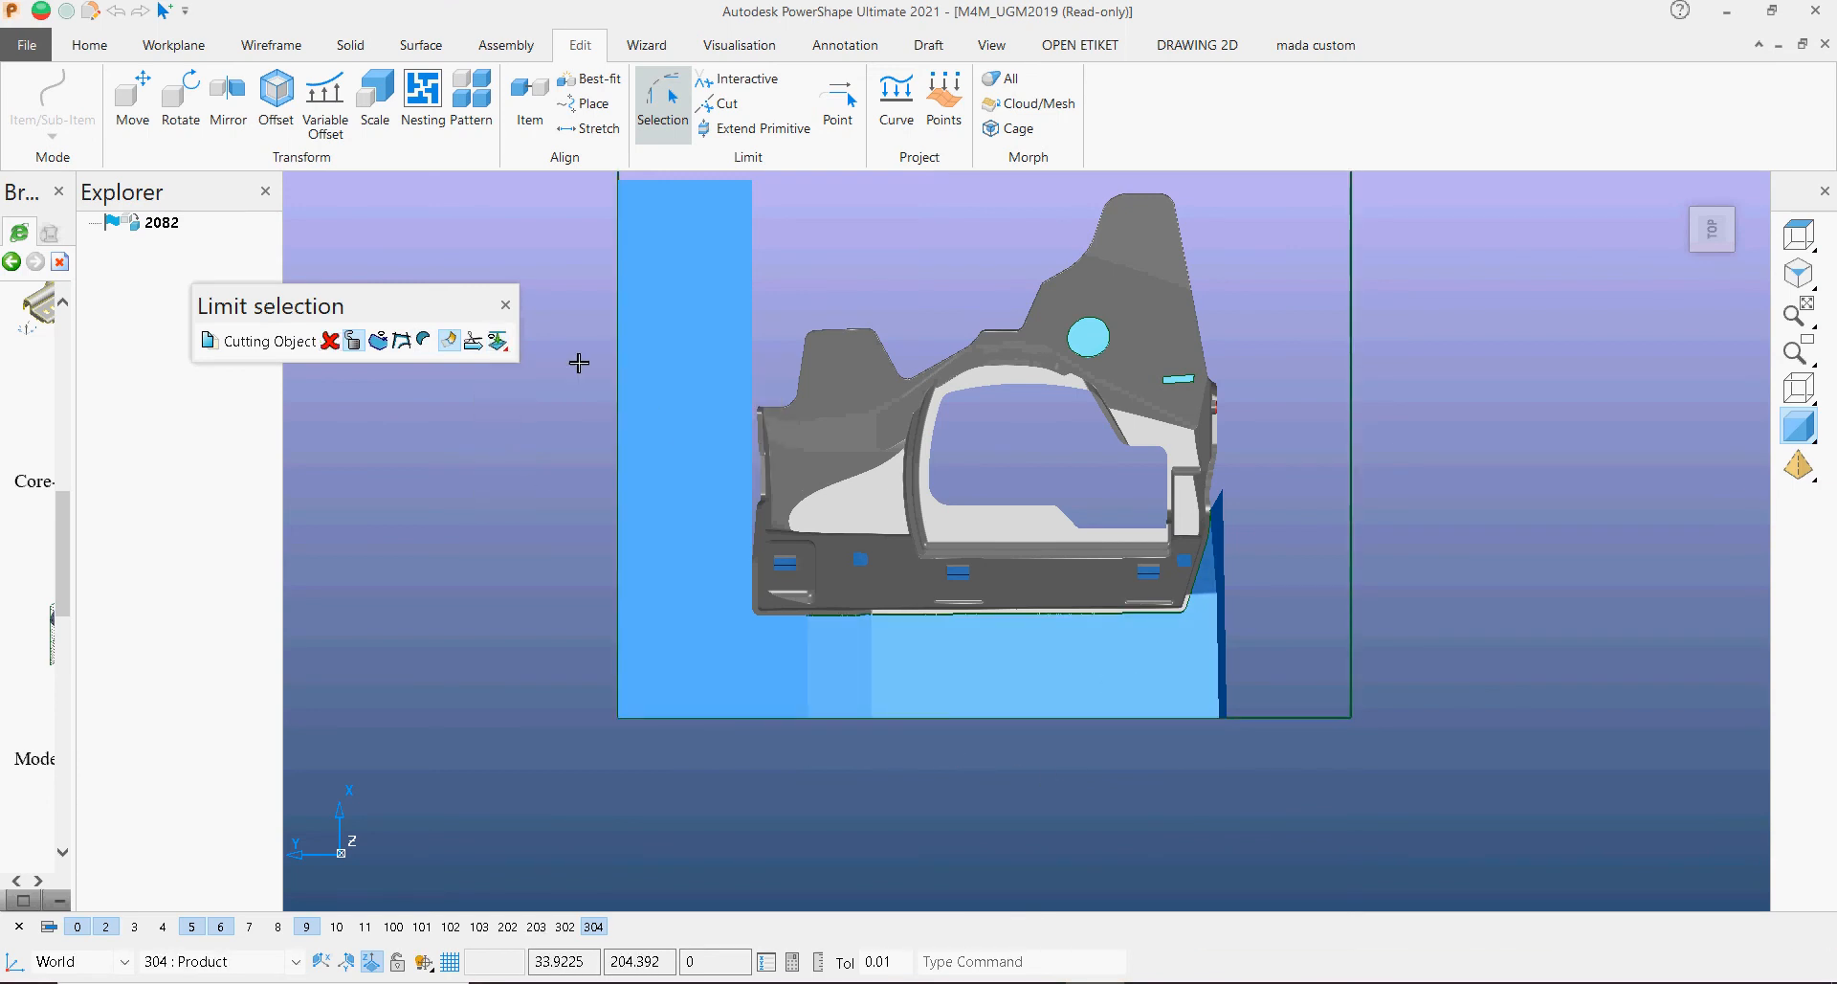
pyautogui.click(506, 305)
# Step: Display the orange solid 2097 together with solid 2082 and inspect the part's outer edge near the large opening
pyautogui.moveTo(856, 778); pyautogui.dragTo(783, 730, button='middle')
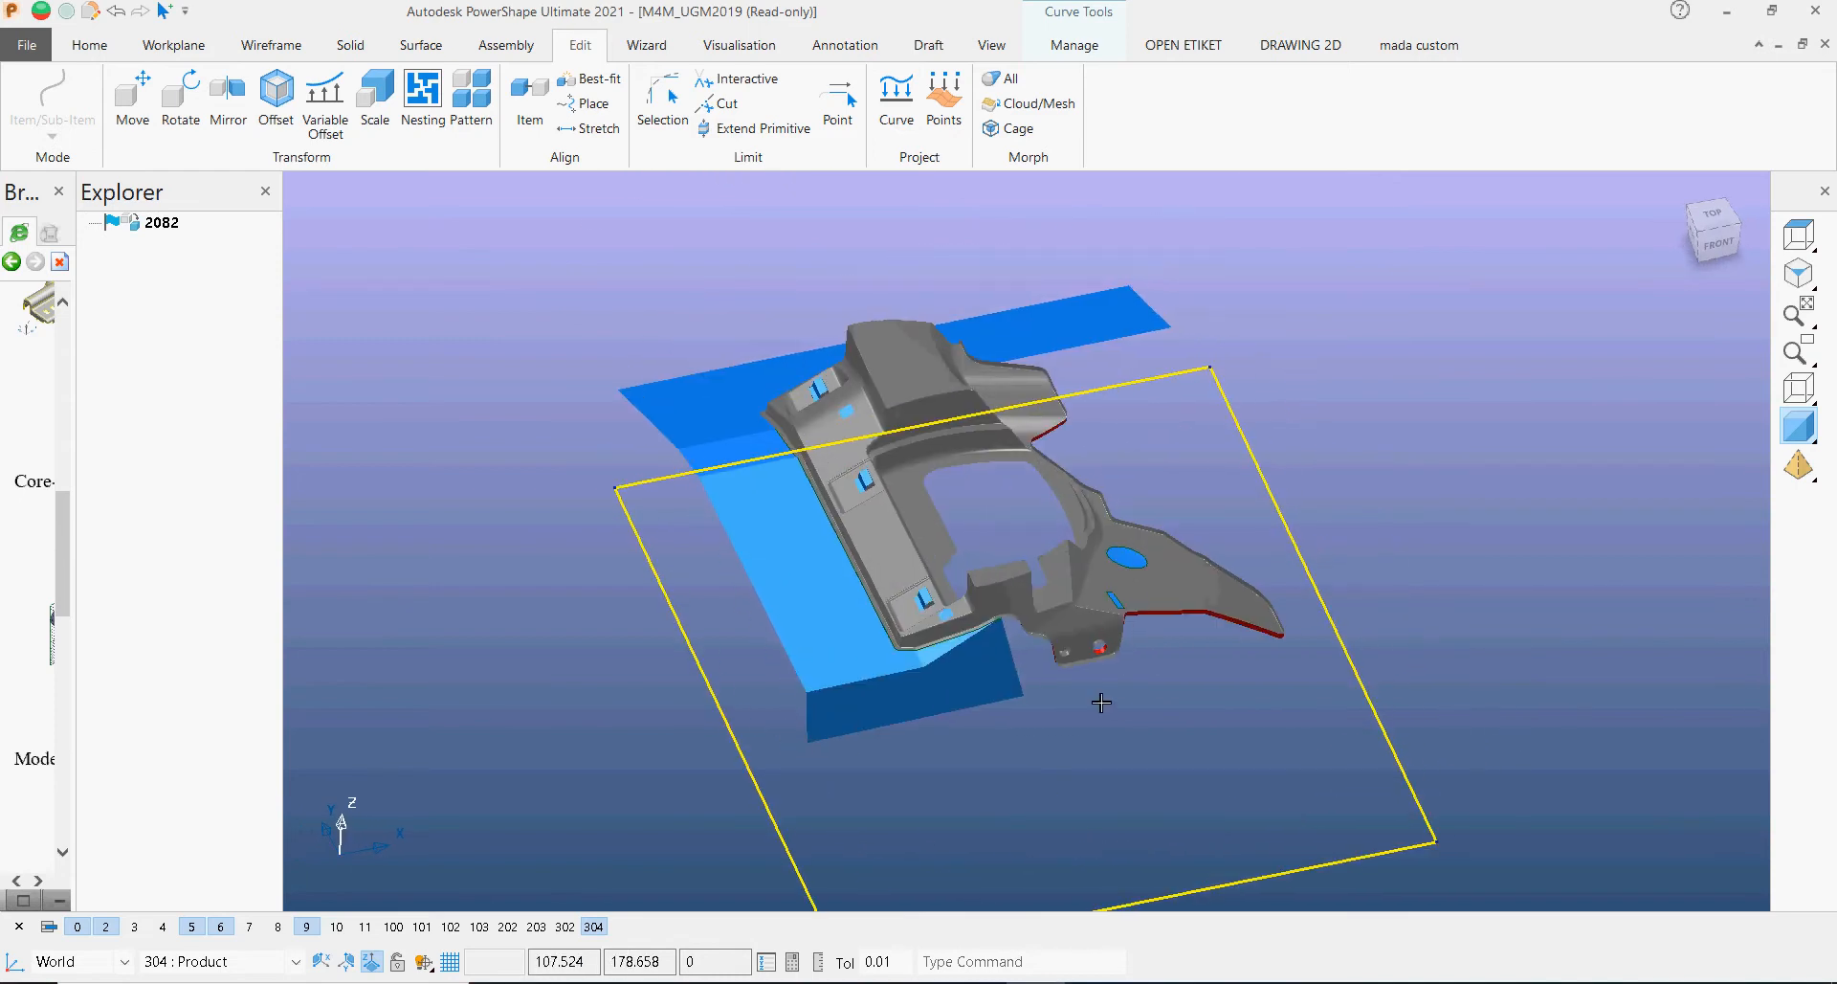
pyautogui.scroll(5, 1101, 702)
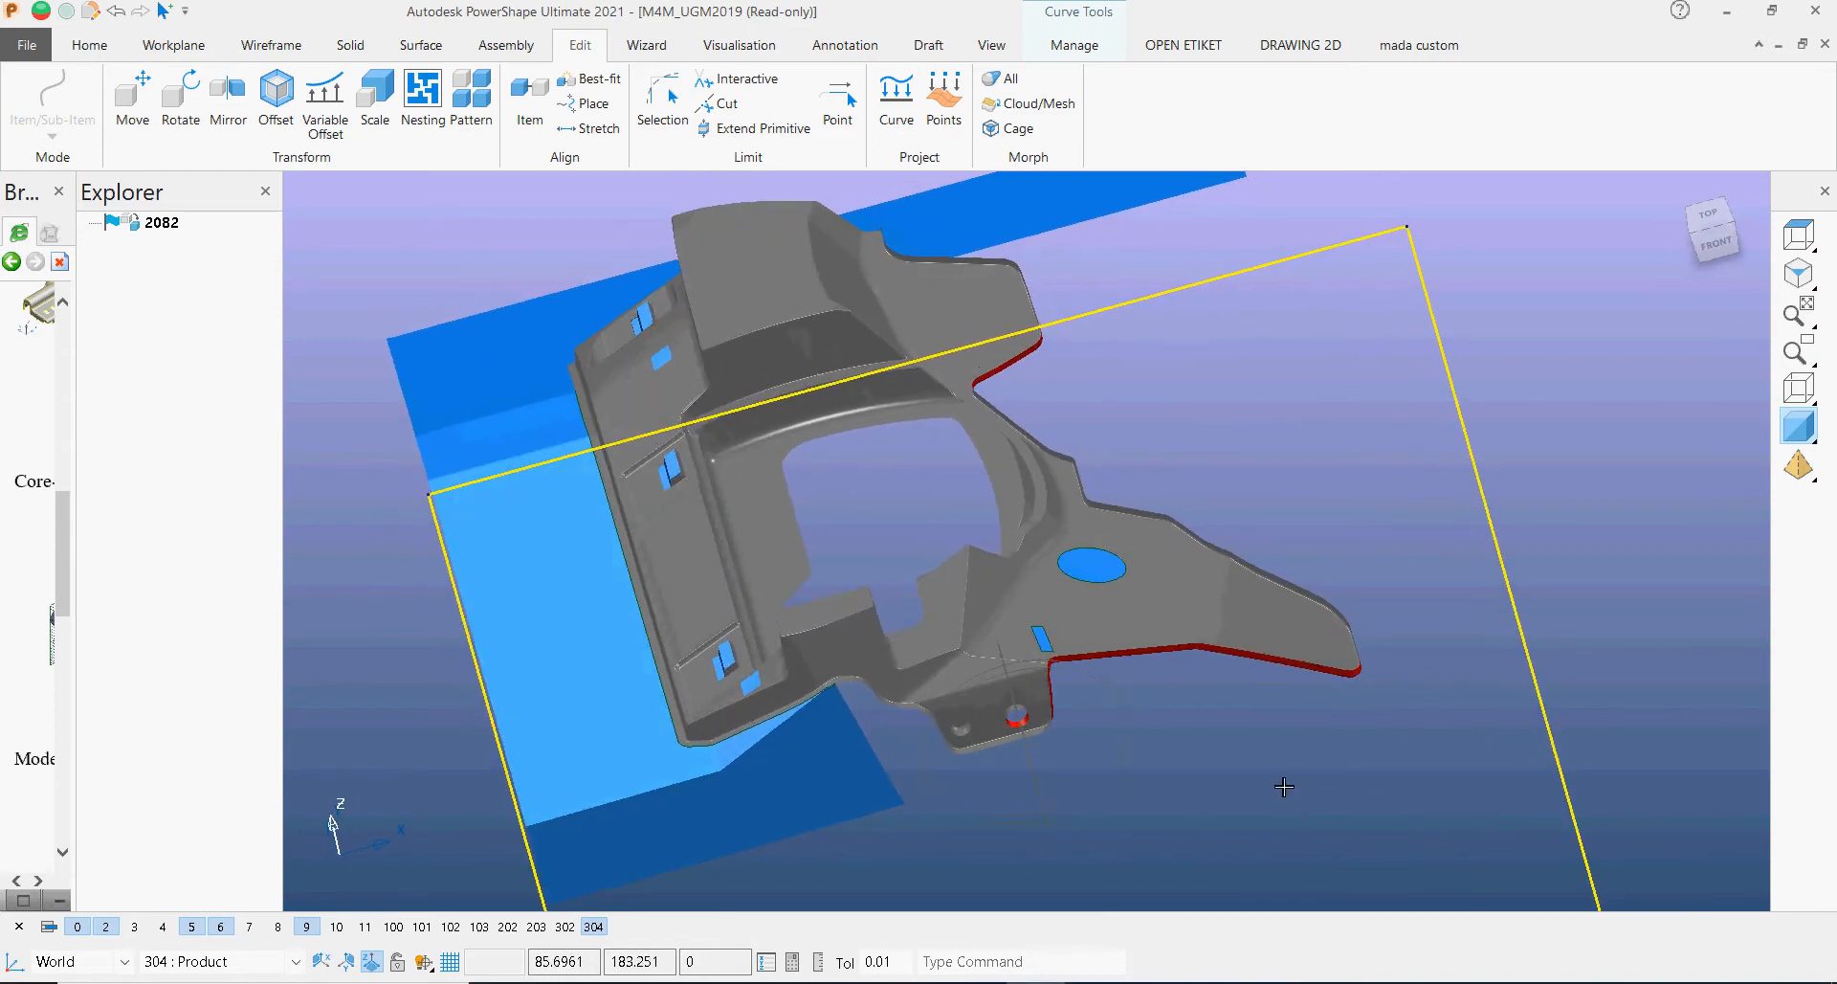
pyautogui.moveTo(1285, 786); pyautogui.dragTo(1239, 528, button='middle')
pyautogui.click(907, 570)
pyautogui.click(1350, 774)
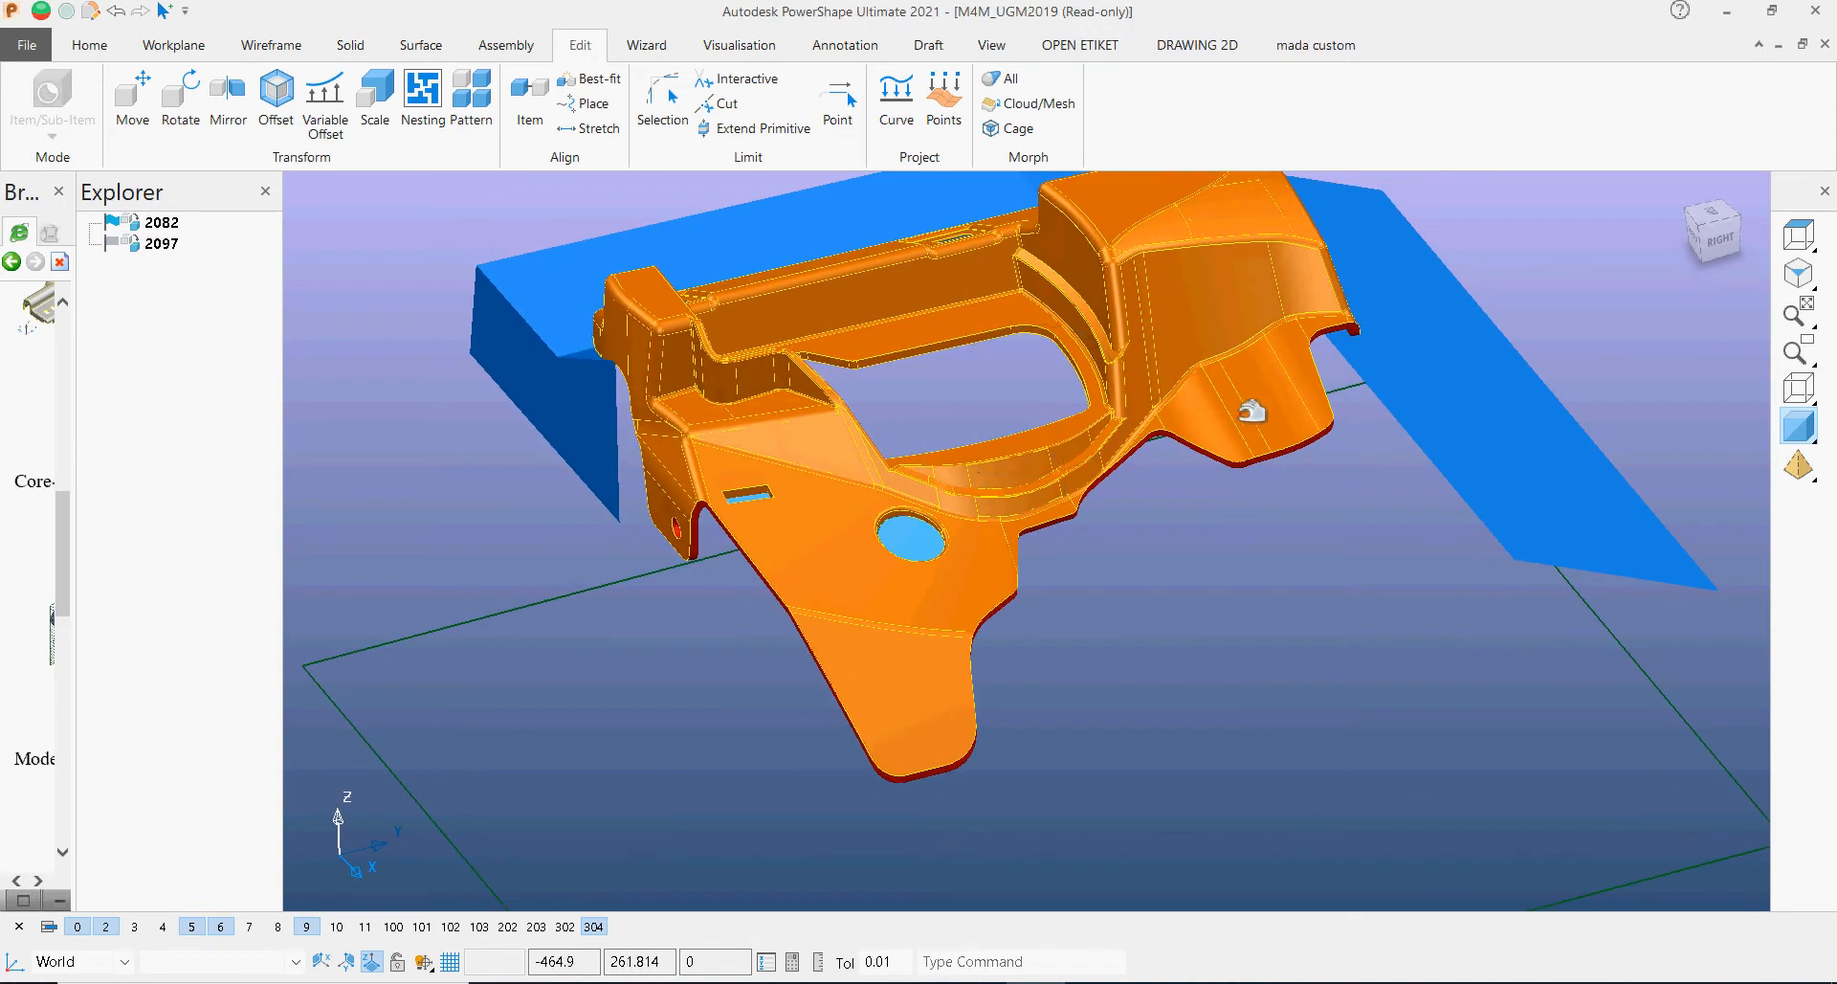
pyautogui.click(1211, 303)
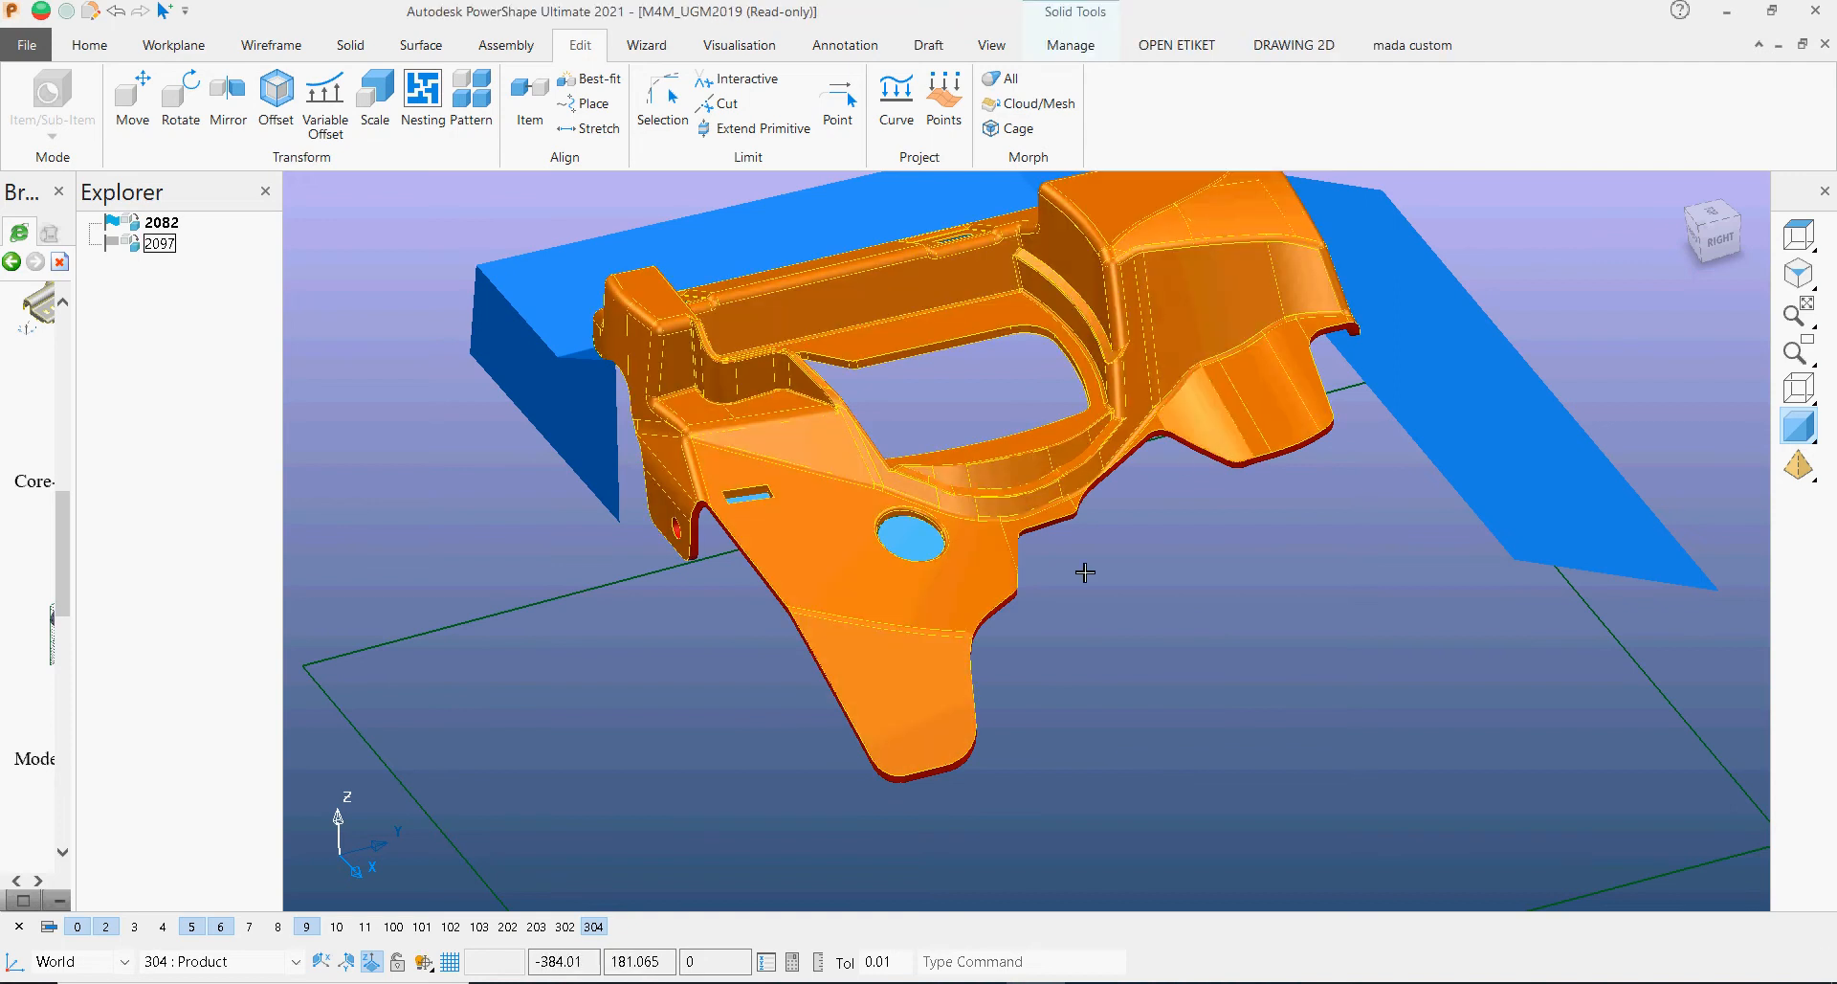
pyautogui.moveTo(1085, 573); pyautogui.dragTo(1034, 496, button='middle')
pyautogui.click(1105, 508)
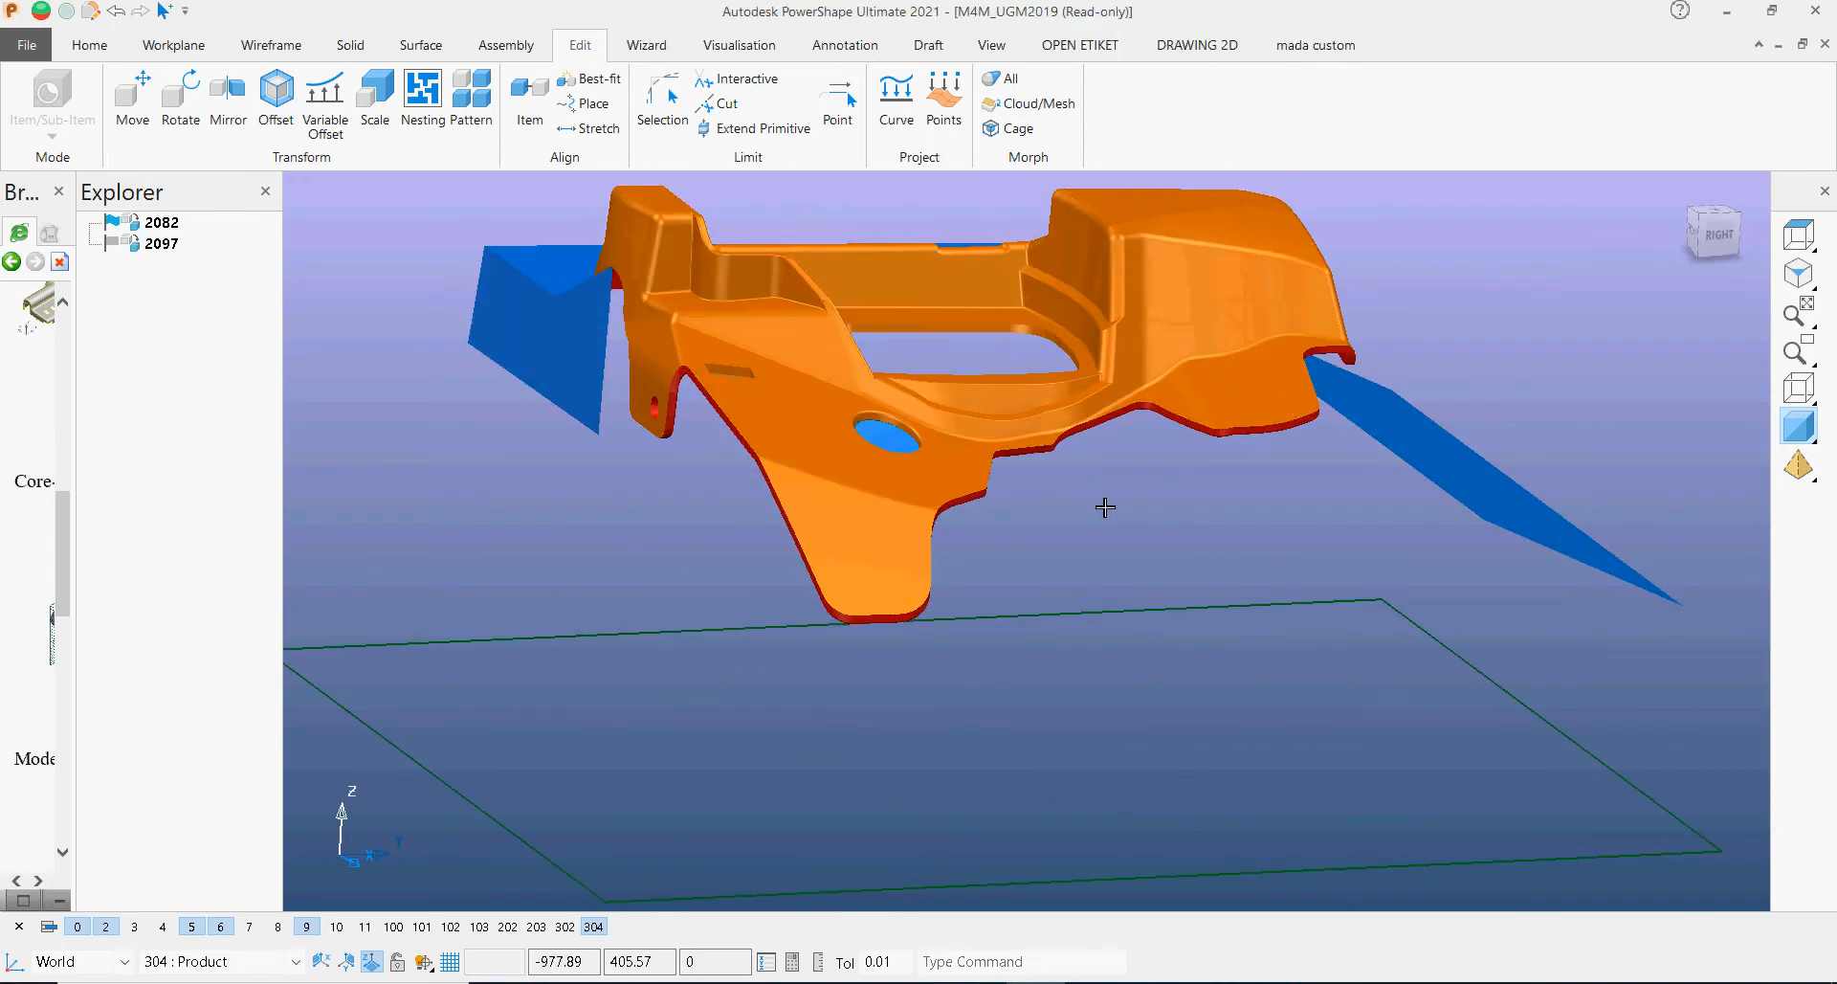
pyautogui.scroll(5, 1105, 507)
pyautogui.moveTo(1123, 427); pyautogui.dragTo(960, 669, button='middle')
pyautogui.scroll(3, 1055, 523)
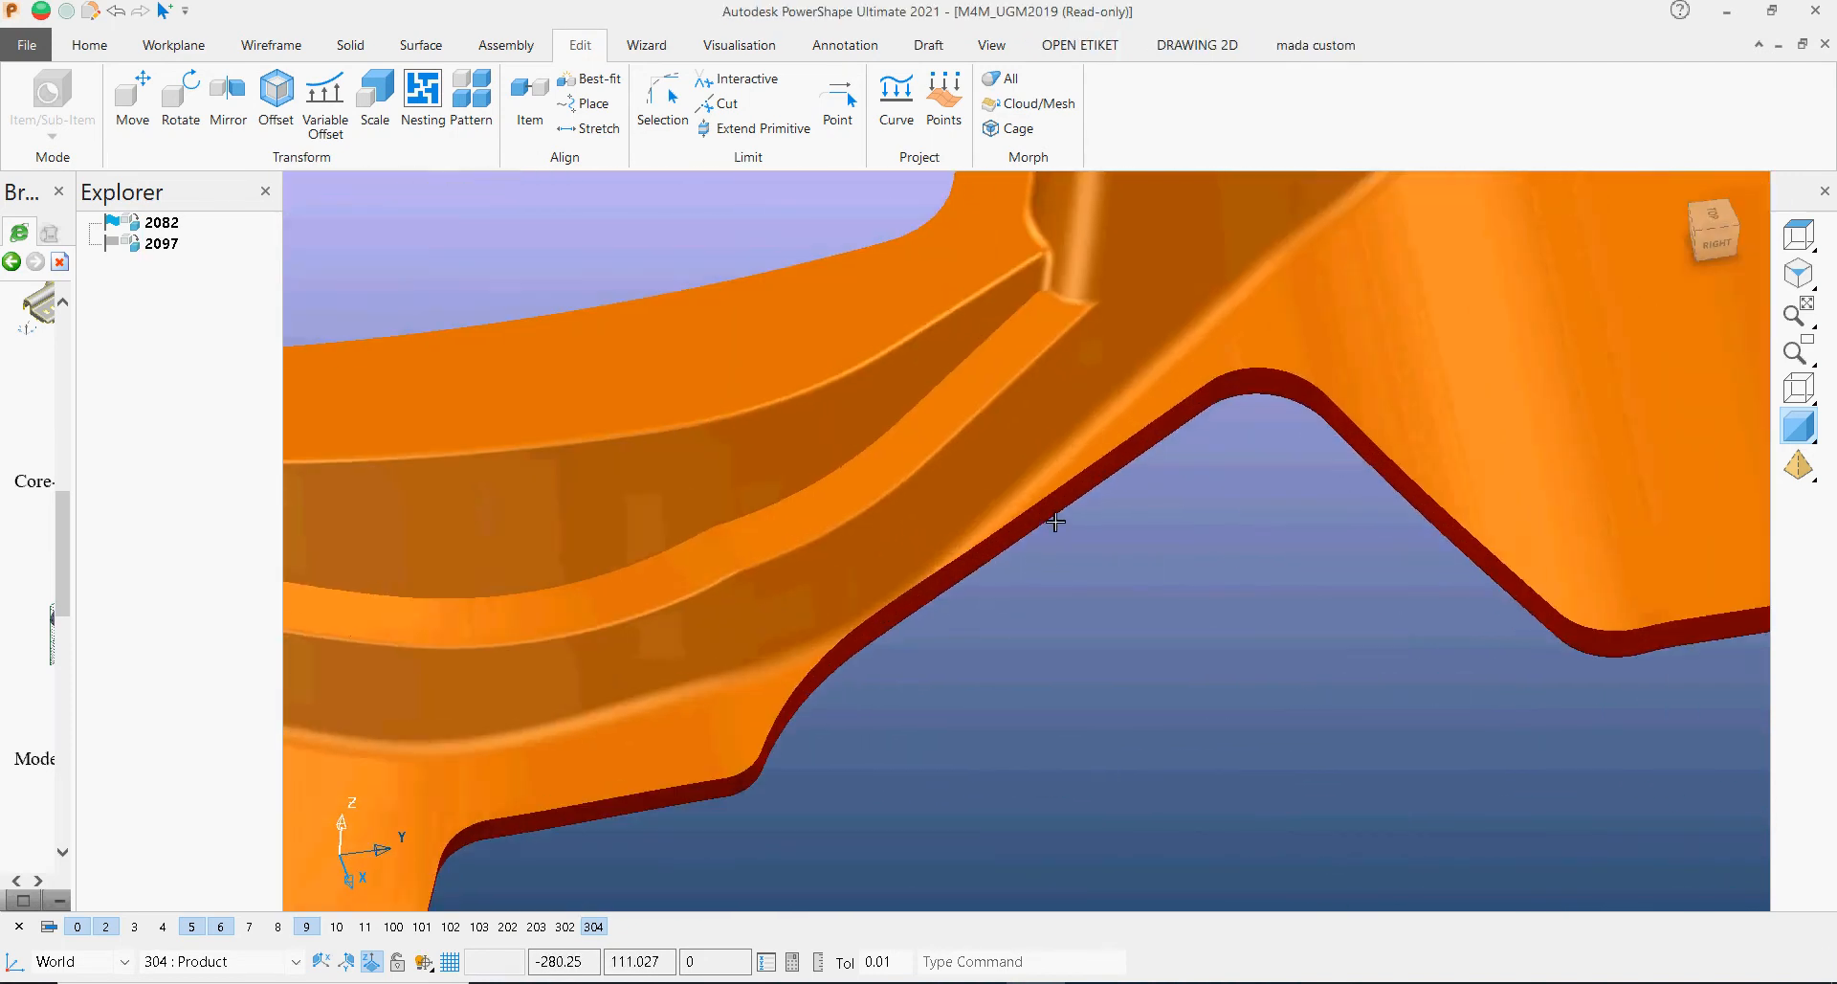
# Step: Copy the two adjoining fillet faces along the outer edge of solid 2097 as separate surfaces
pyautogui.moveTo(1056, 522); pyautogui.dragTo(1091, 430, button='middle')
pyautogui.click(1095, 426)
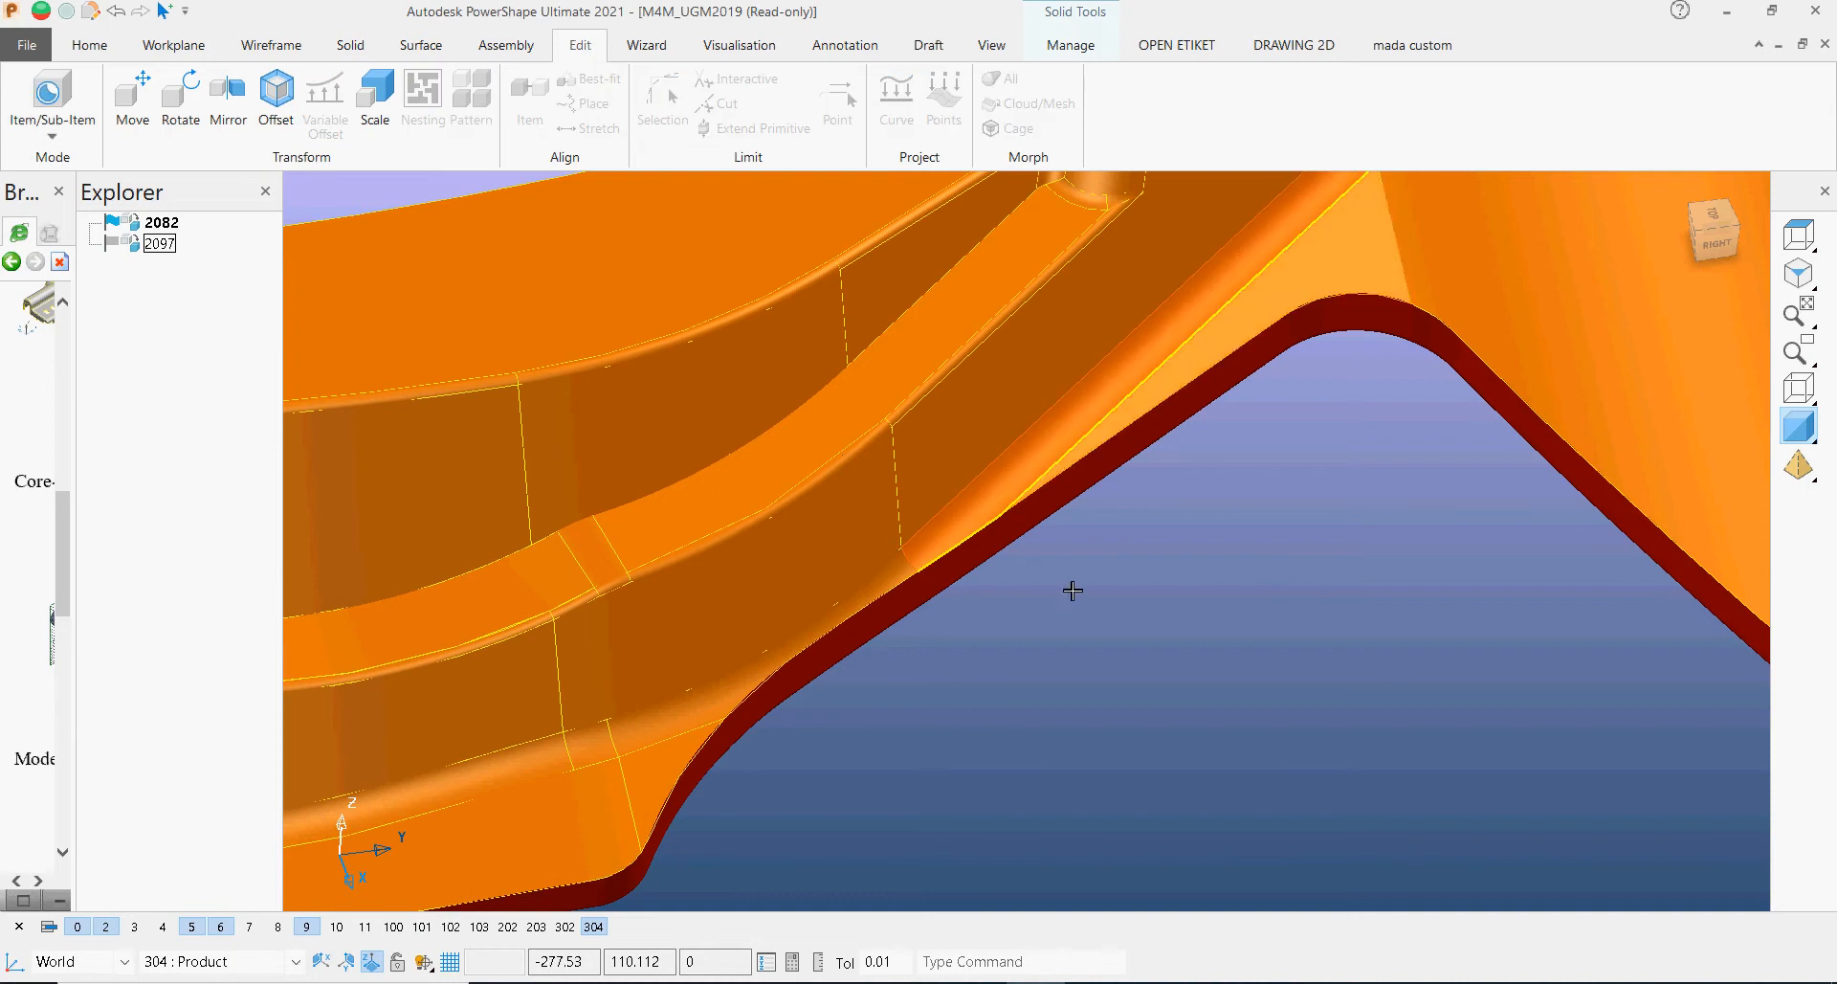
pyautogui.moveTo(1073, 590); pyautogui.dragTo(1054, 640, button='middle')
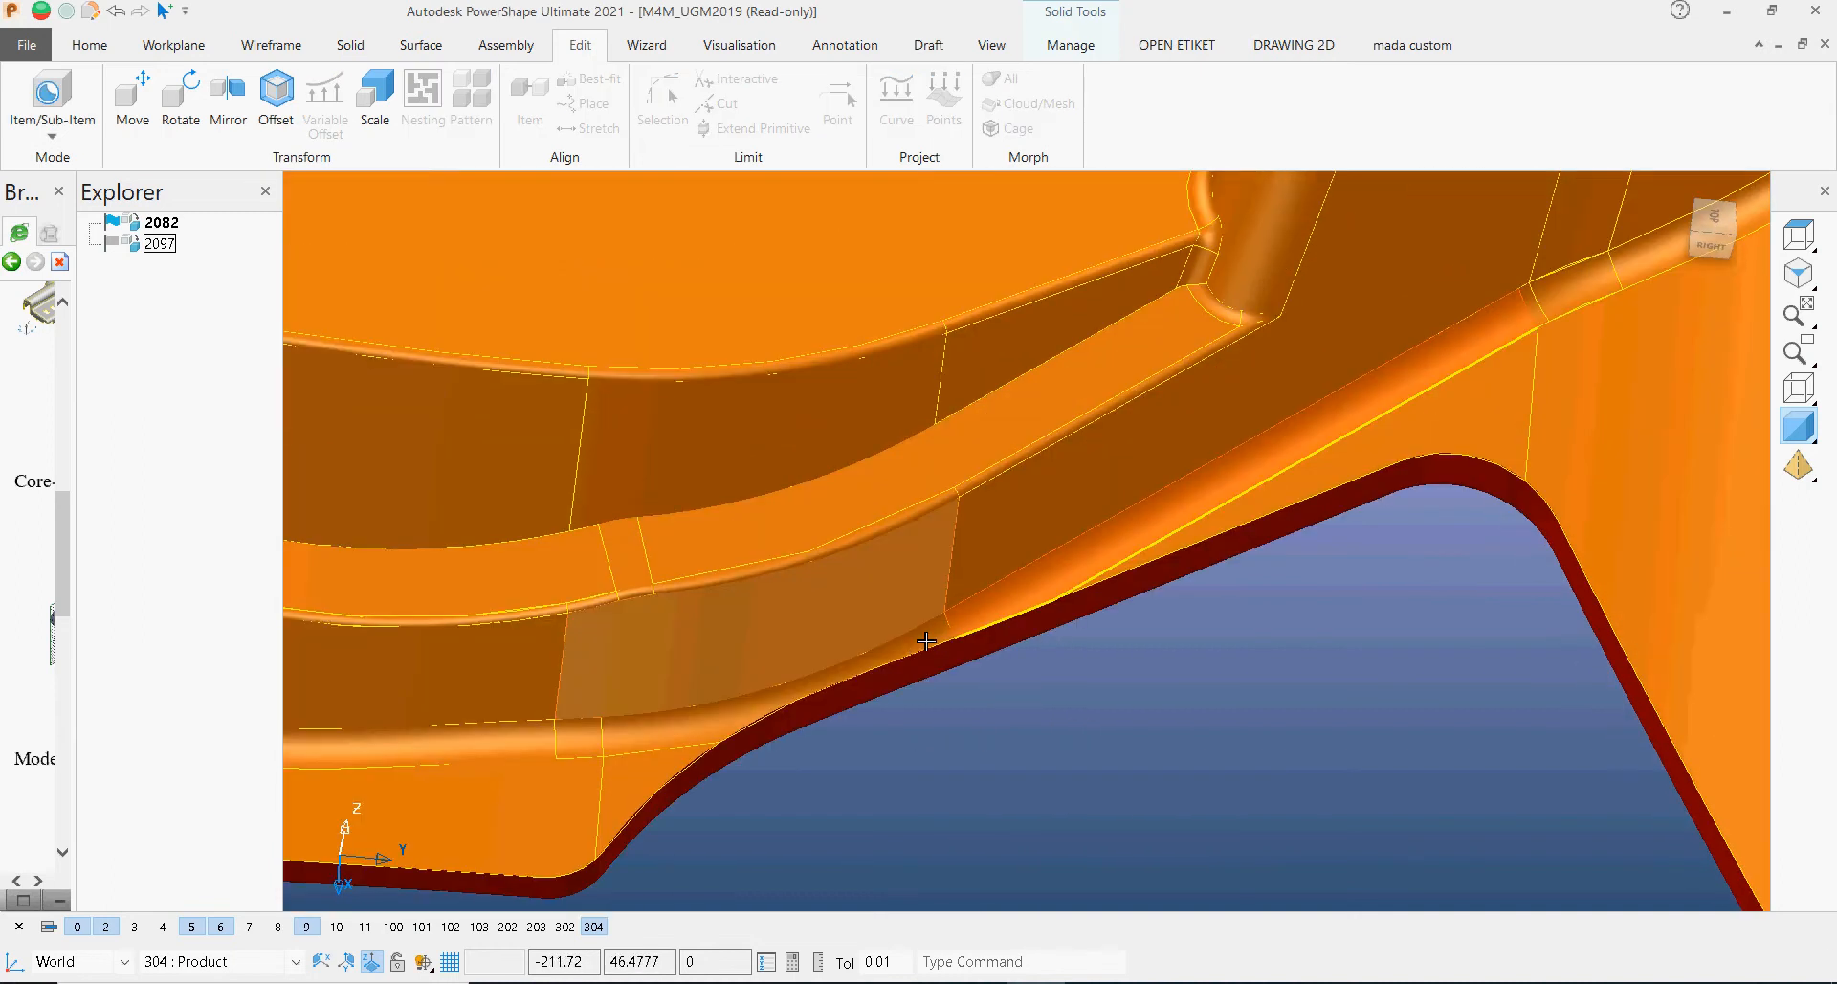
pyautogui.scroll(3, 925, 641)
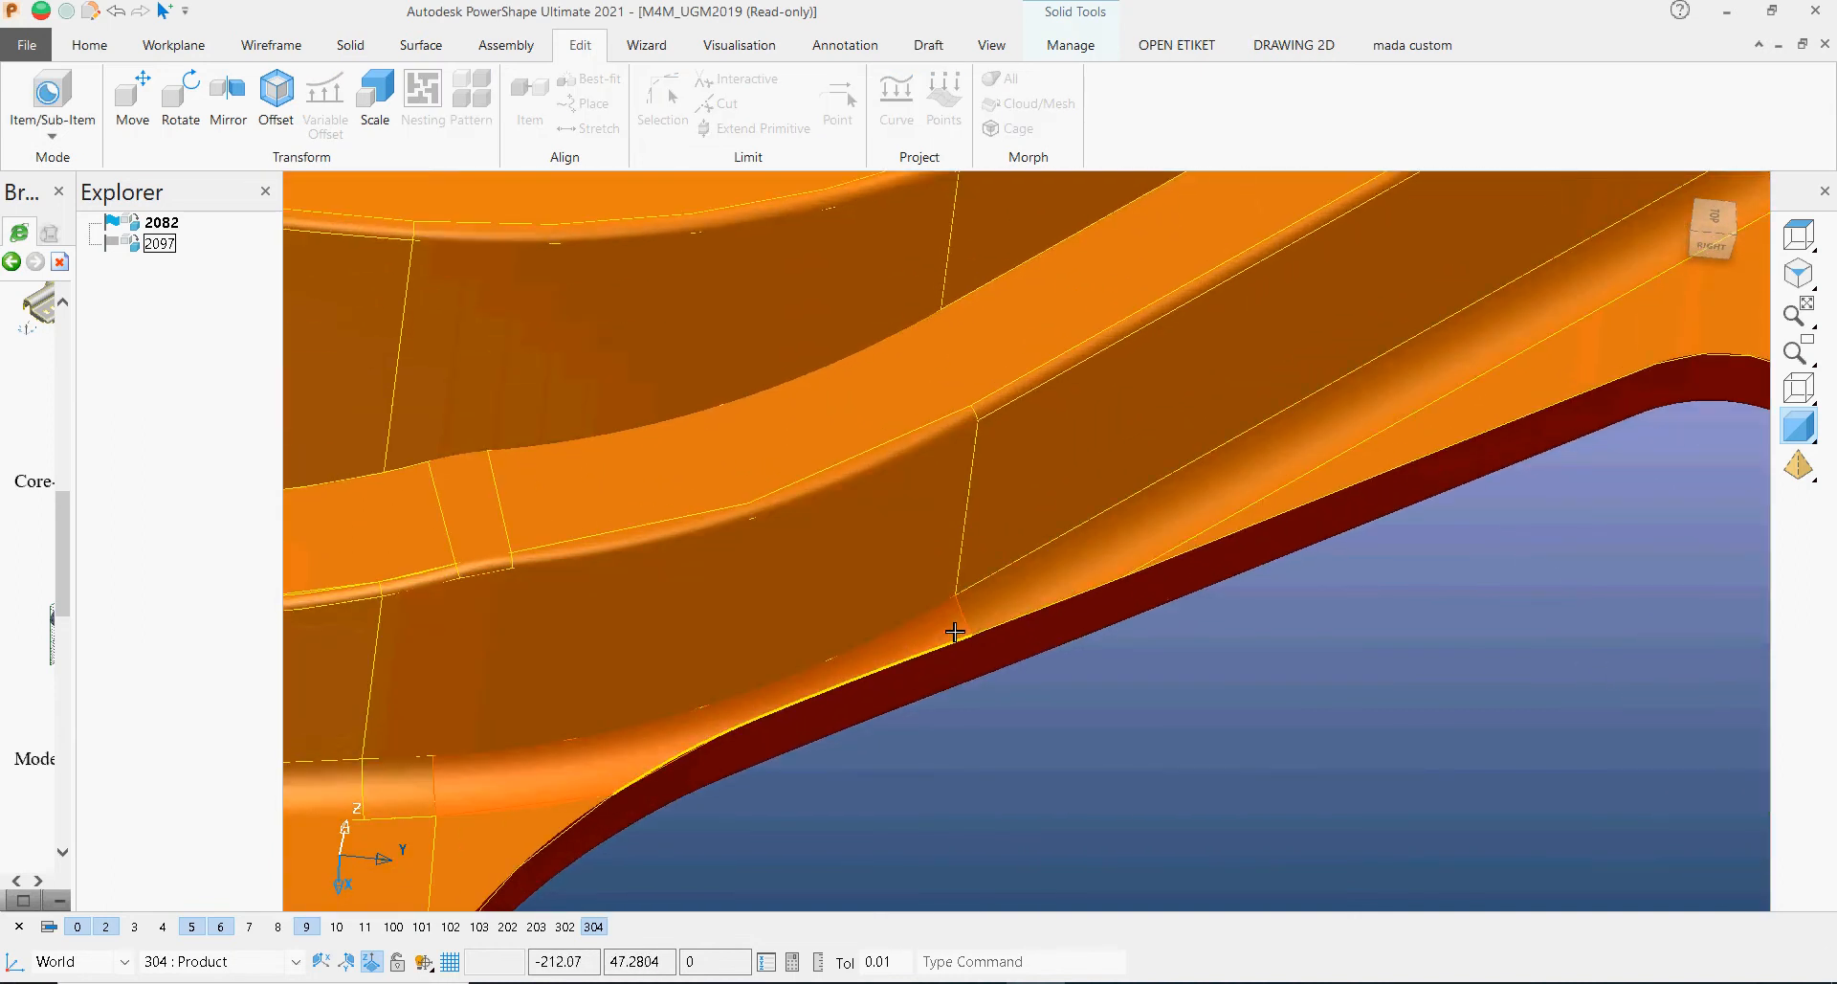
pyautogui.scroll(-3, 1083, 661)
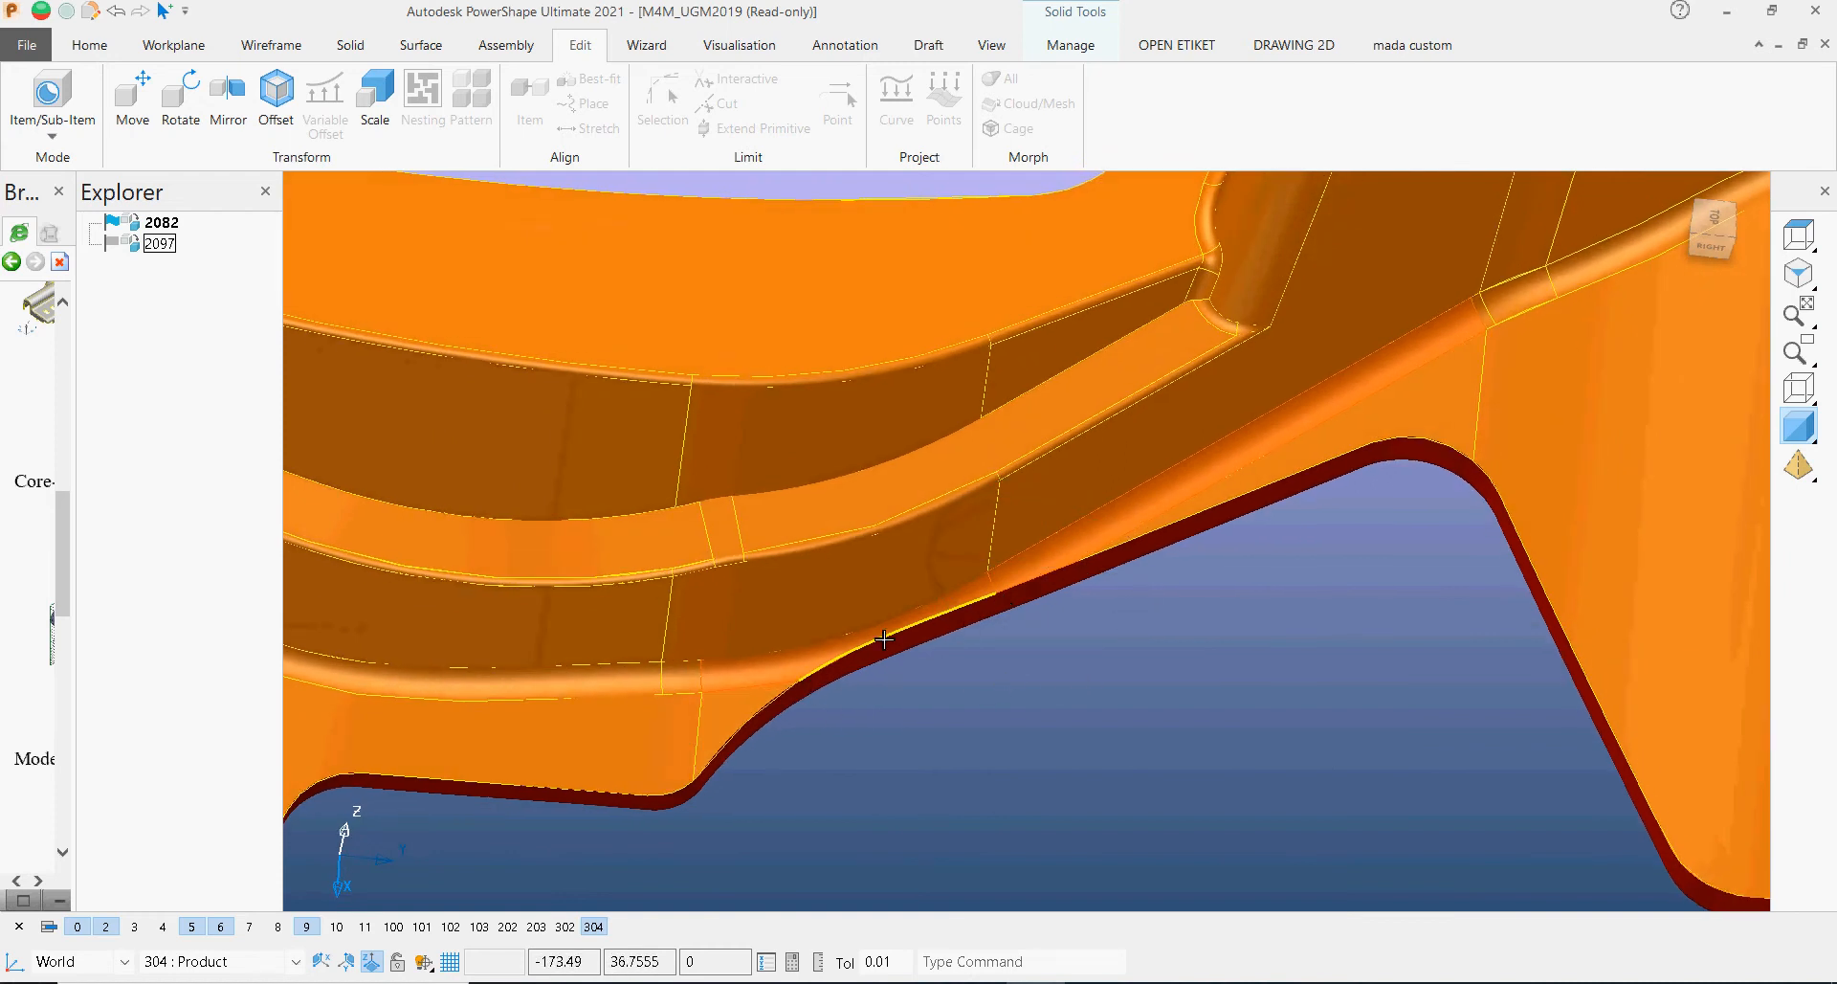
pyautogui.scroll(2, 1059, 594)
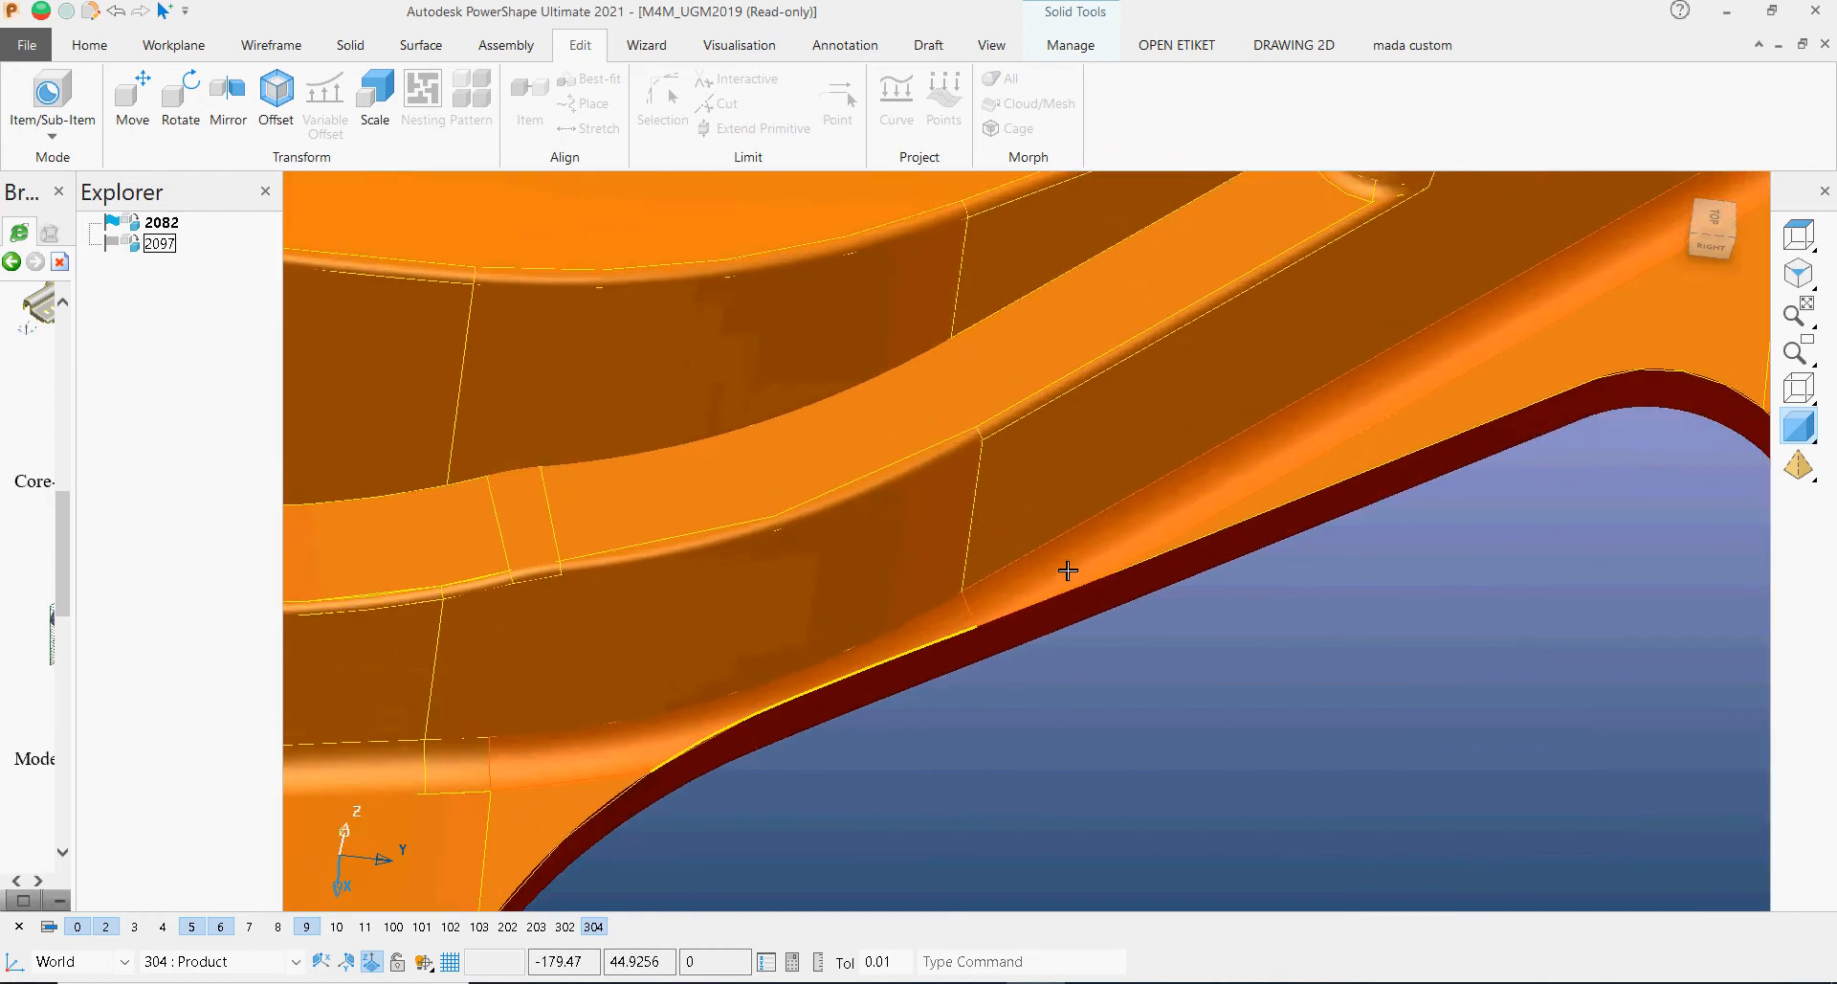
pyautogui.rightClick(1067, 574)
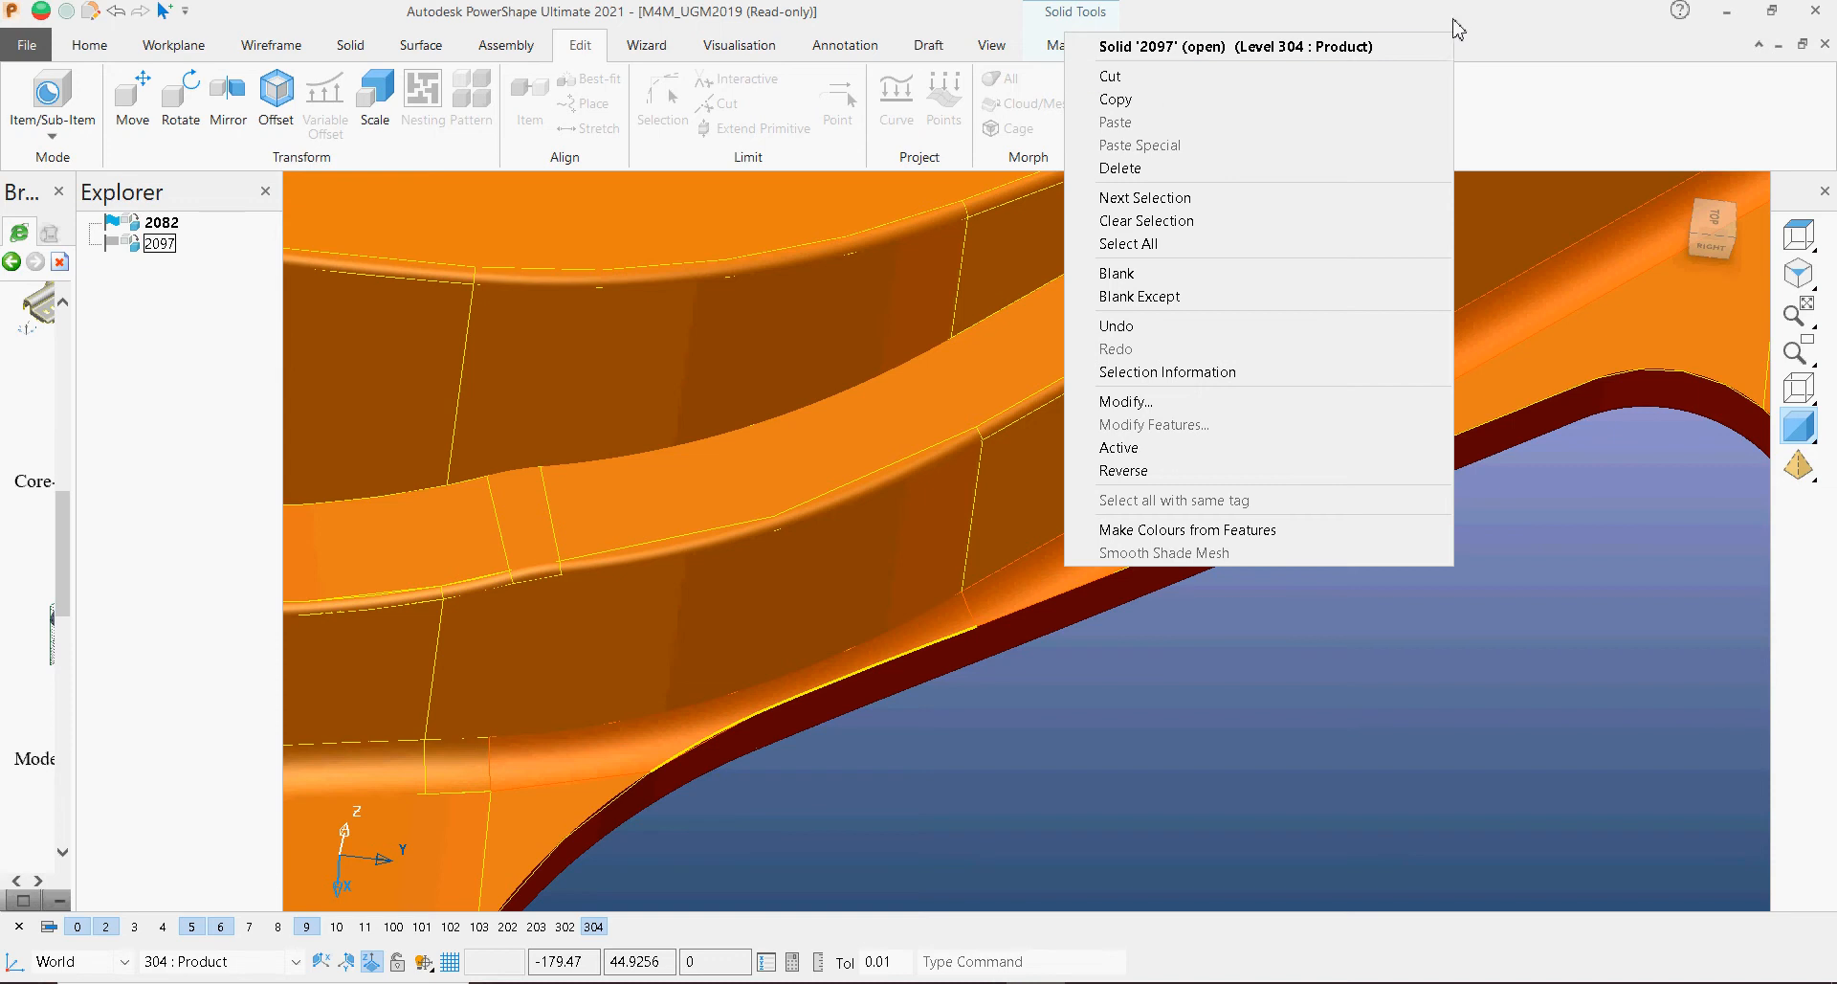
pyautogui.click(1416, 30)
pyautogui.click(1072, 45)
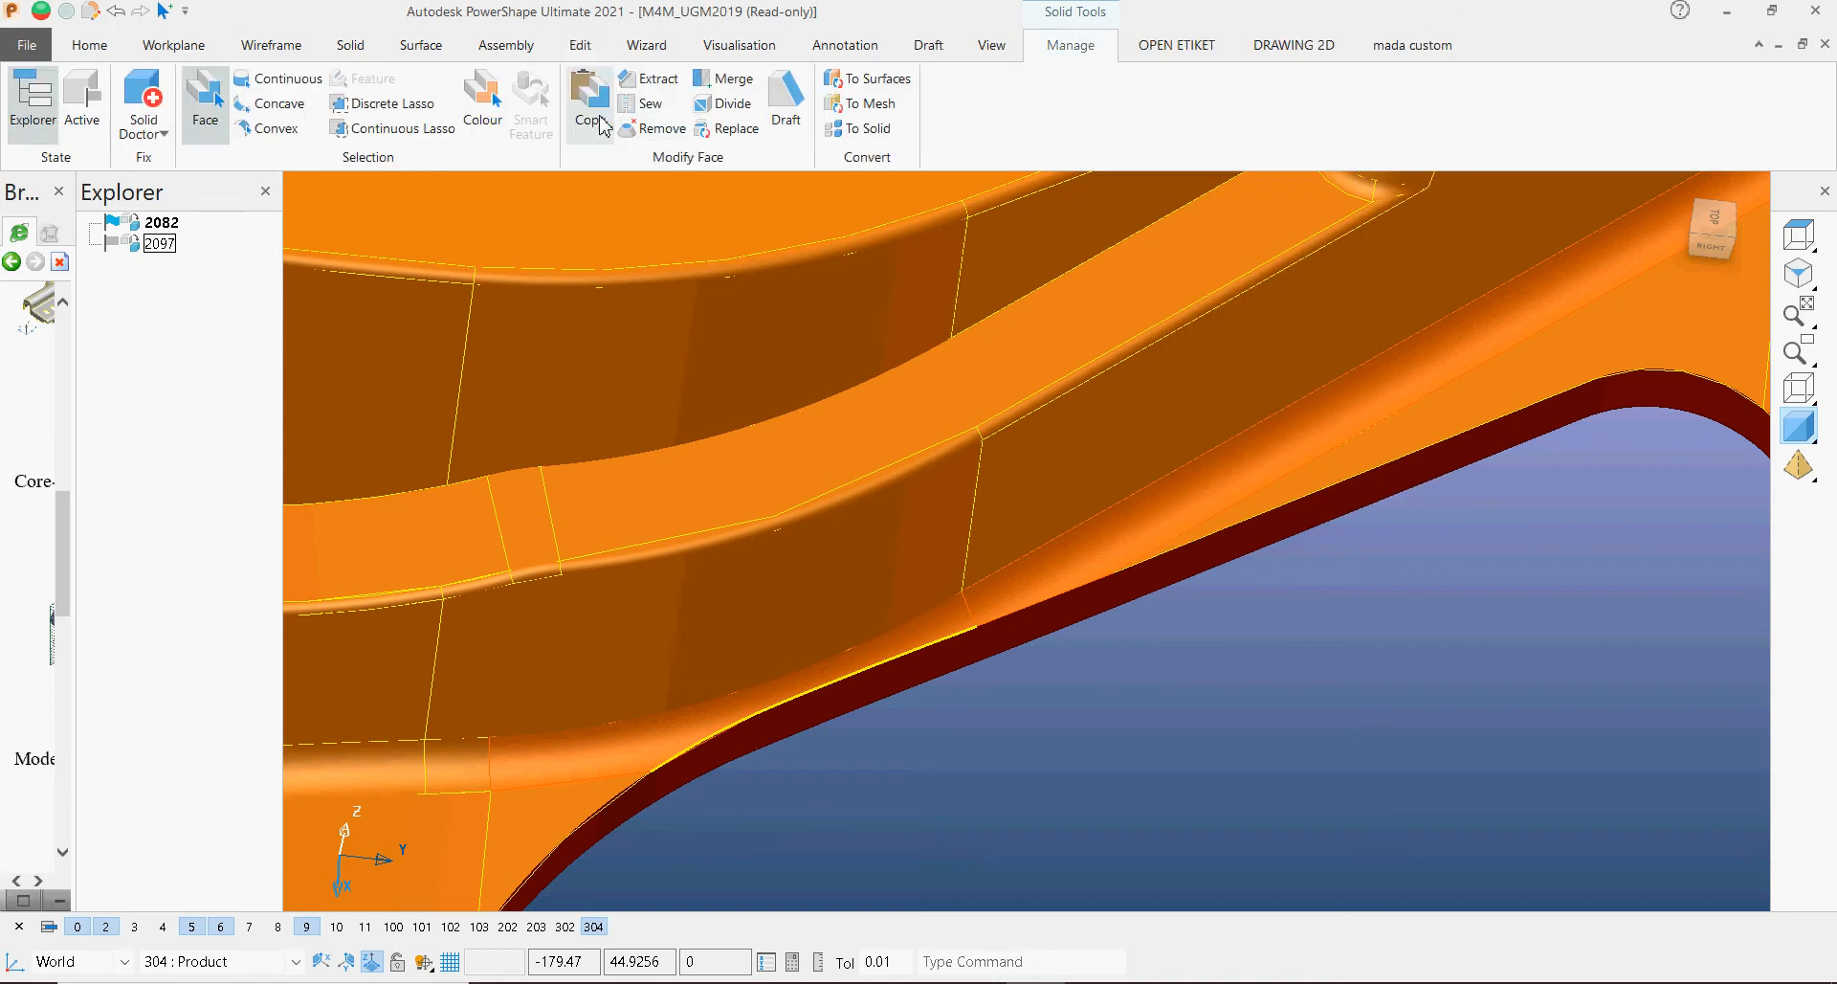
pyautogui.click(1207, 700)
pyautogui.scroll(-3, 1142, 617)
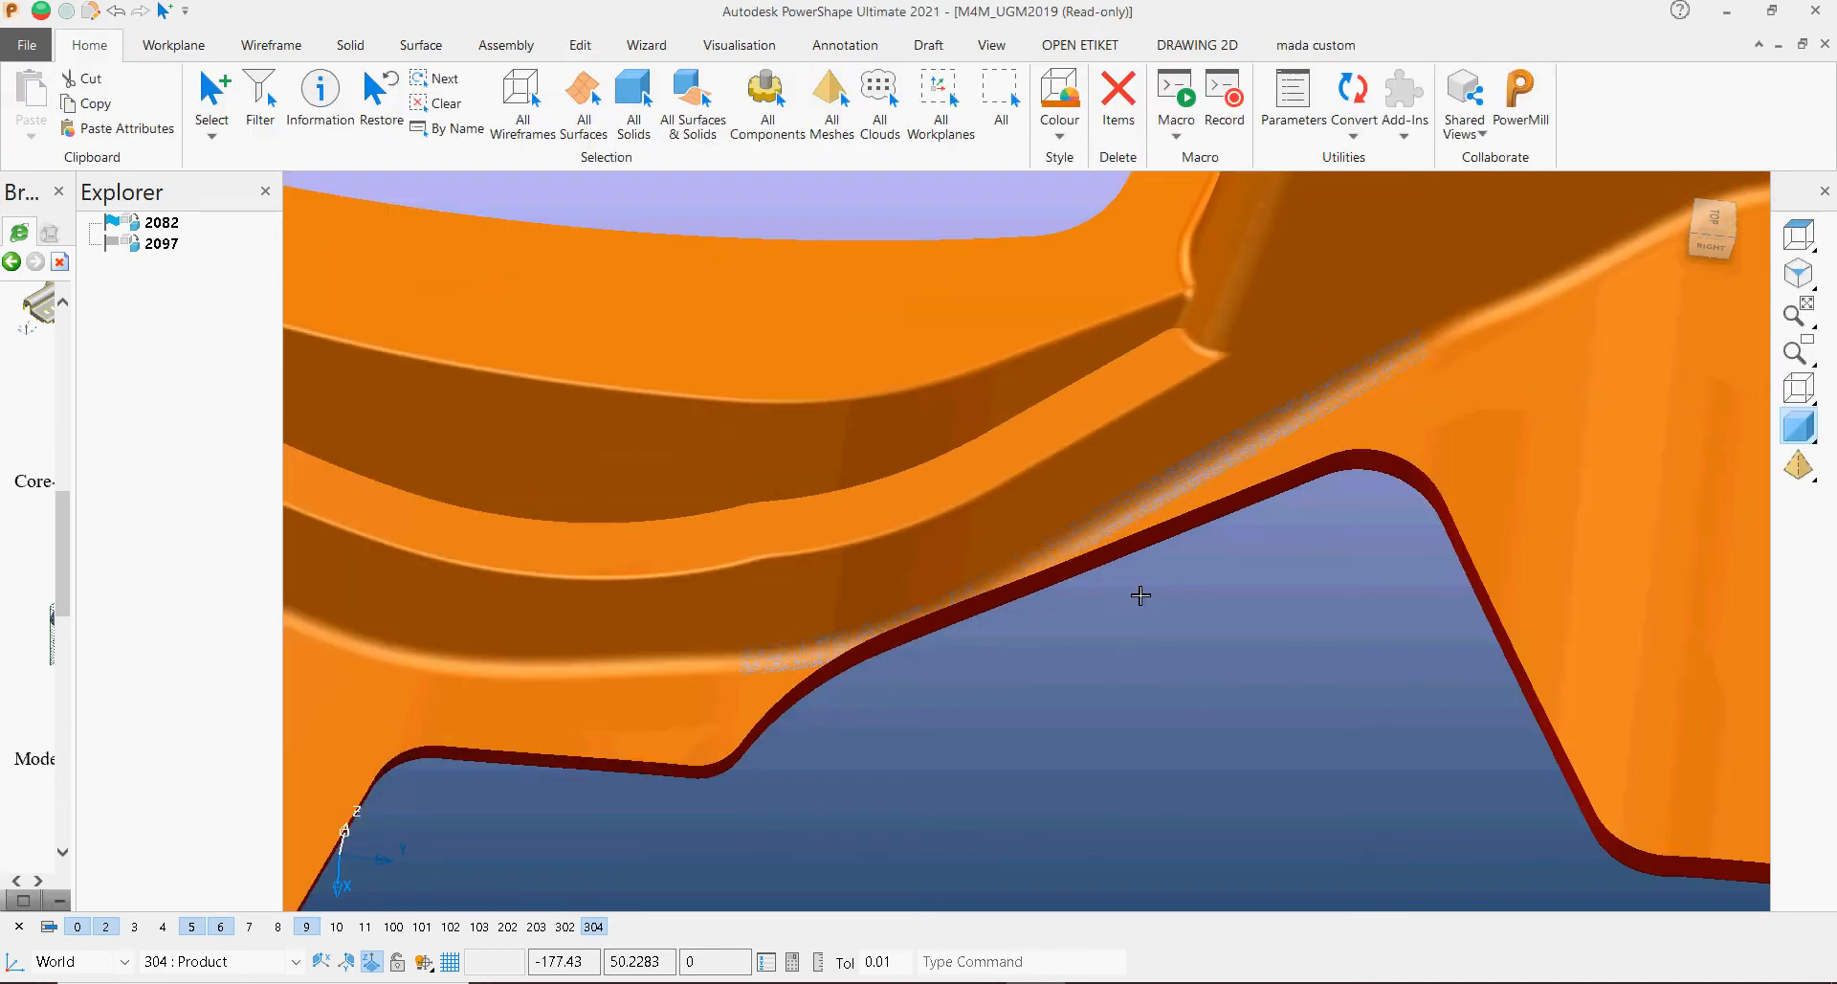
# Step: Invert the trim regions of both copied fillet surfaces so only their portions beyond the part's edge are kept
pyautogui.click(1148, 510)
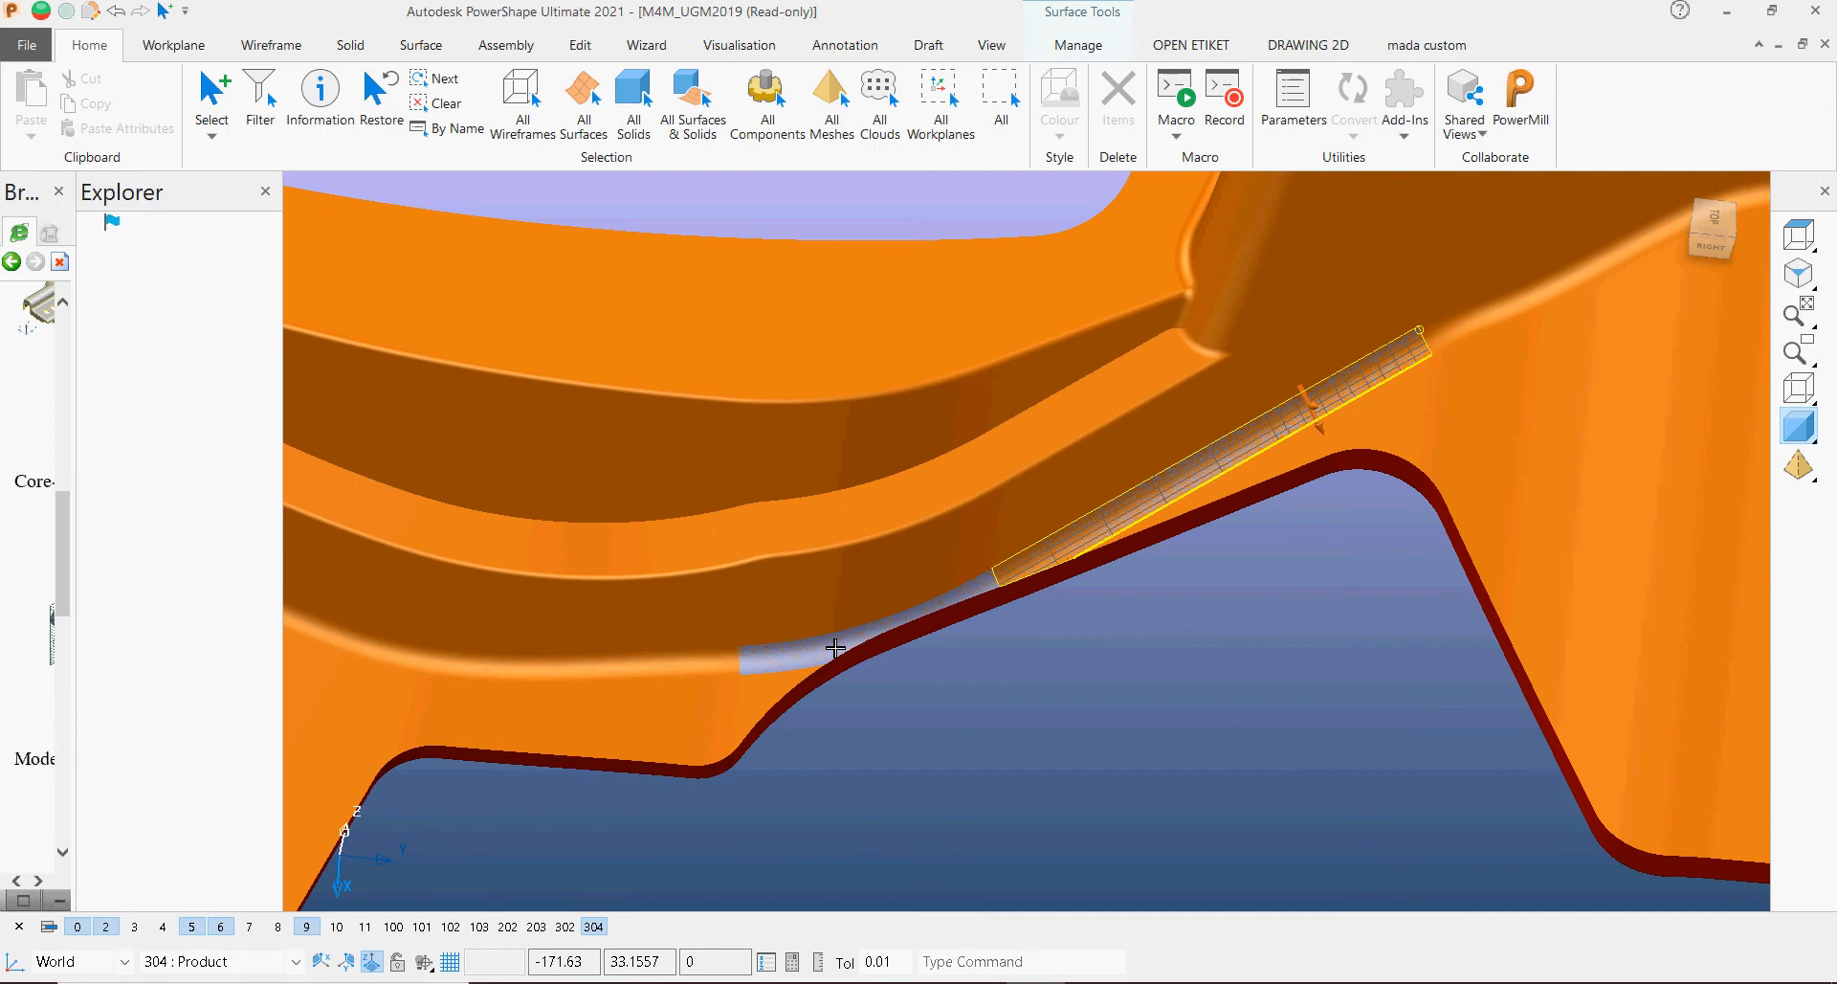
pyautogui.rightClick(845, 647)
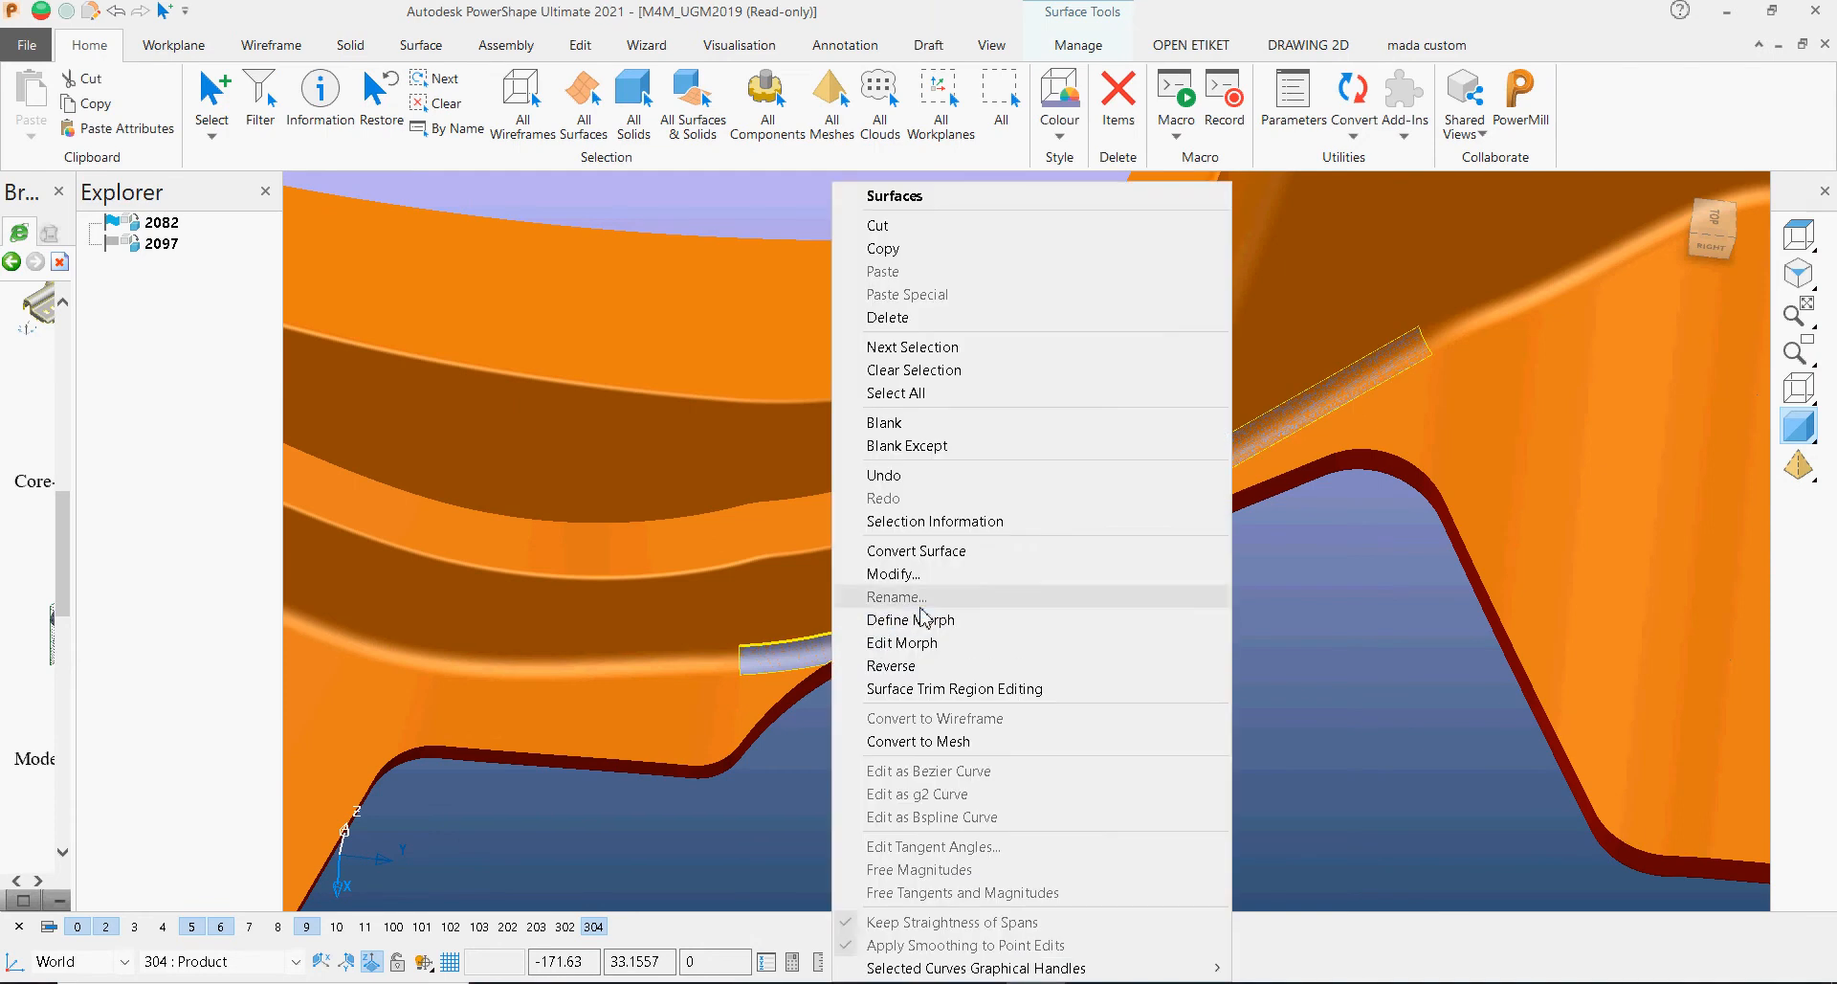
pyautogui.click(954, 689)
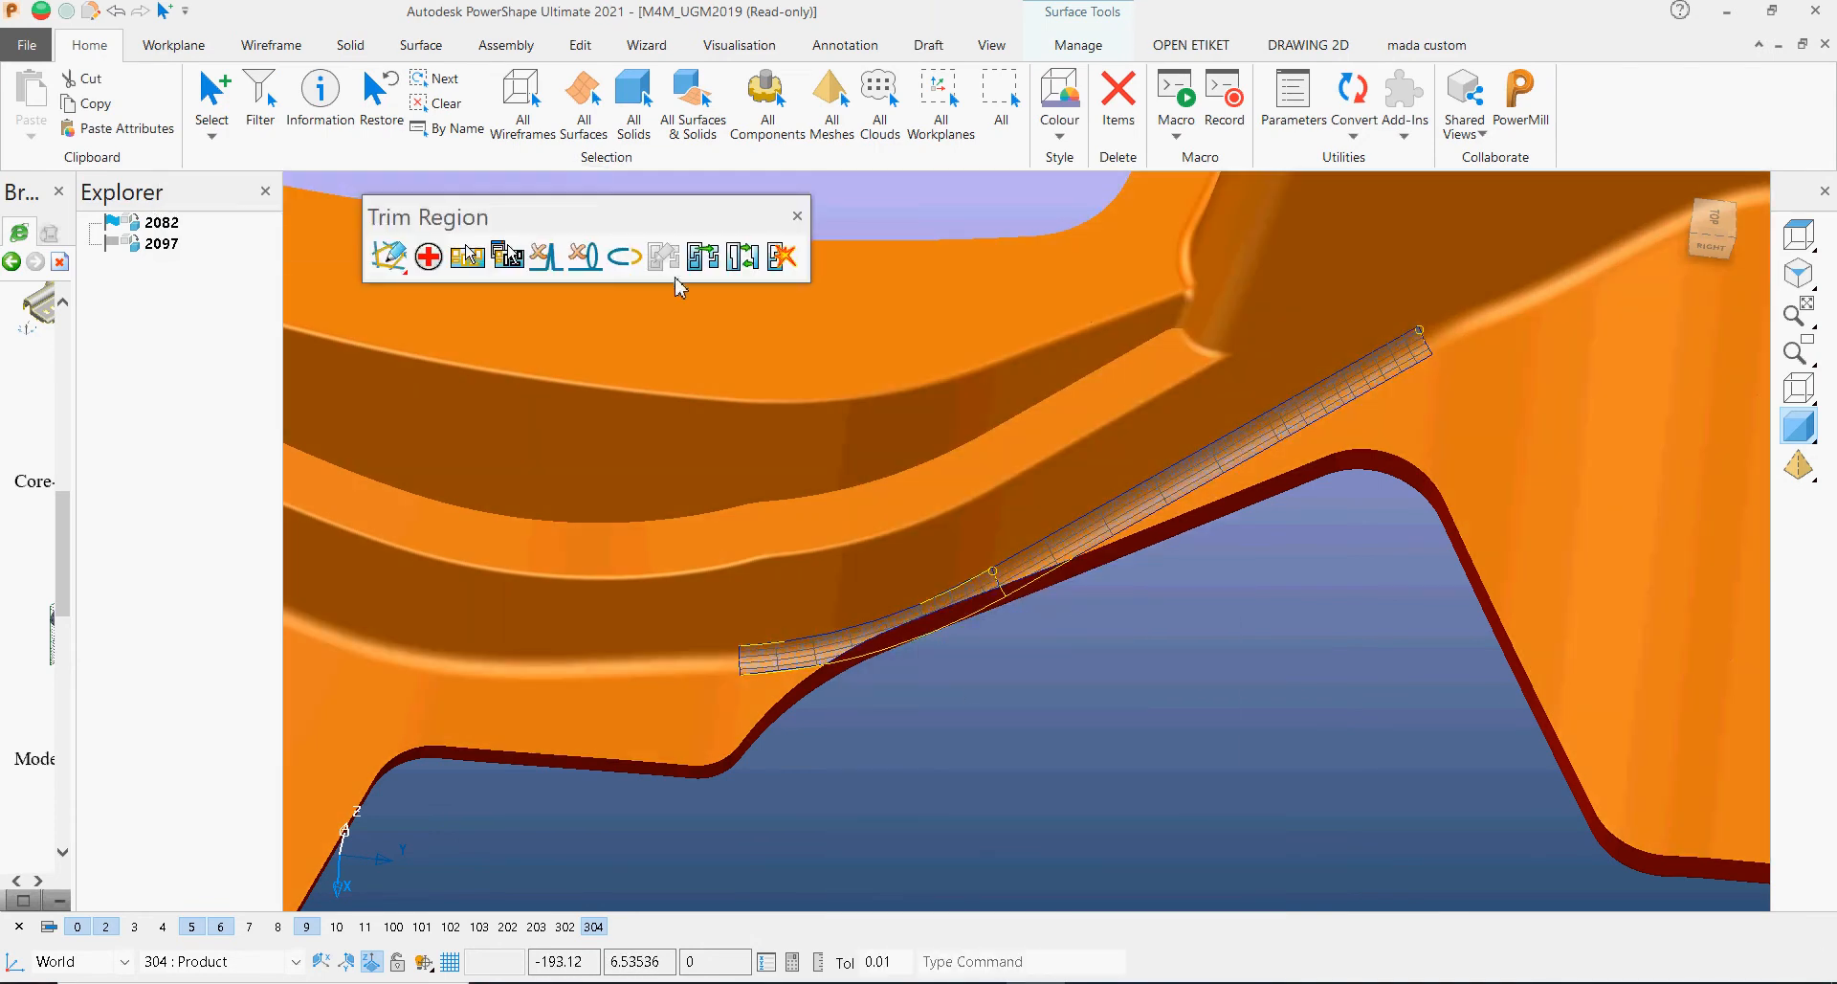
pyautogui.click(738, 259)
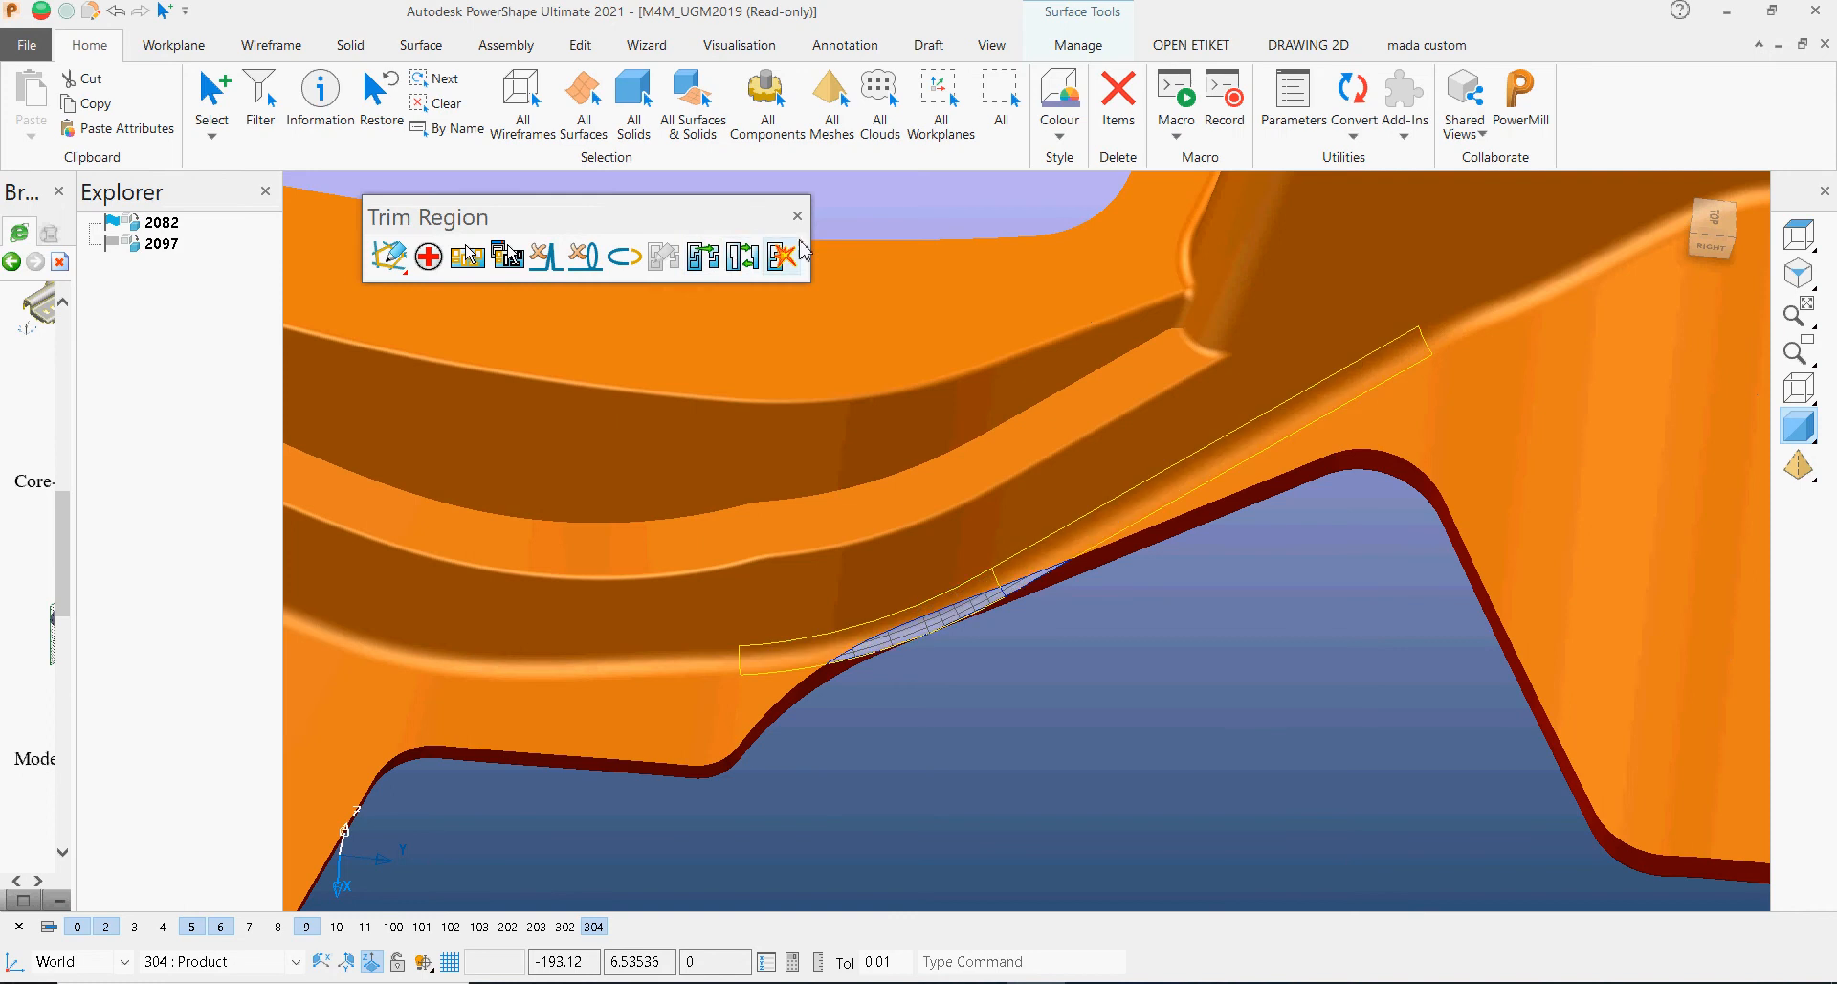
pyautogui.click(800, 219)
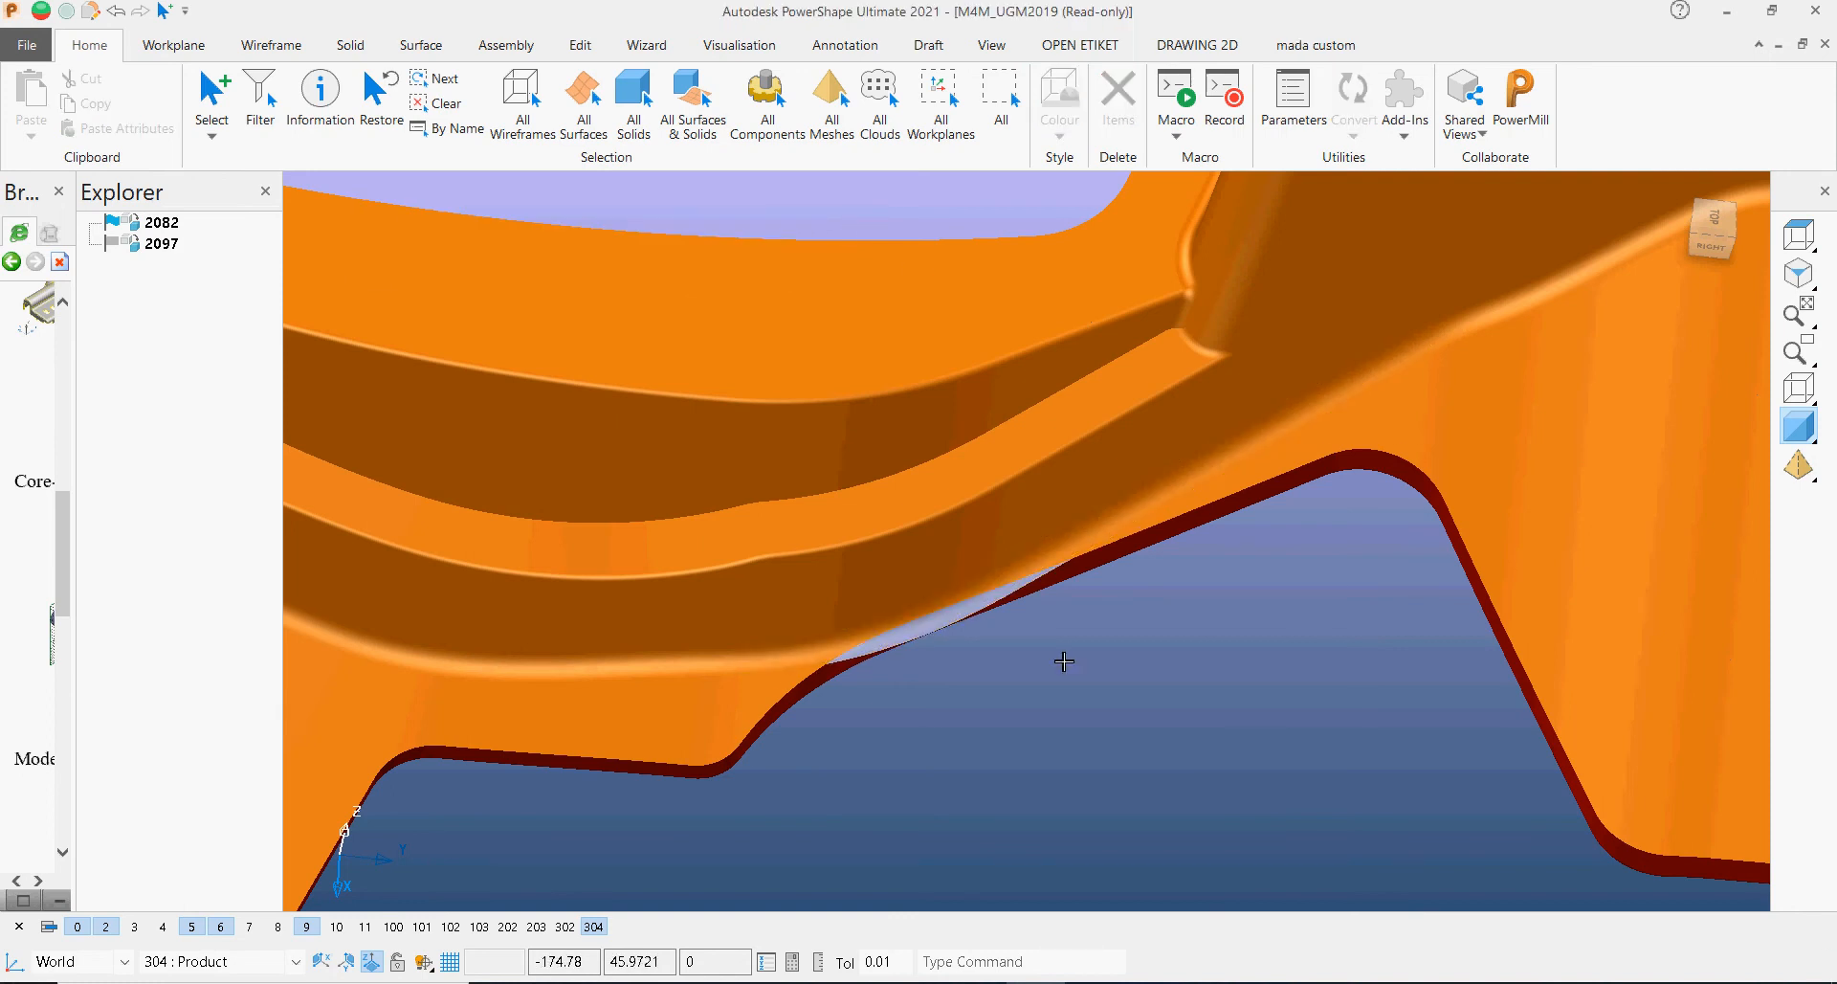
# Step: Delete solid 2082 with the red edge faces, leaving the orange solid and the fillet patches
pyautogui.scroll(3, 1067, 653)
pyautogui.scroll(2, 1073, 648)
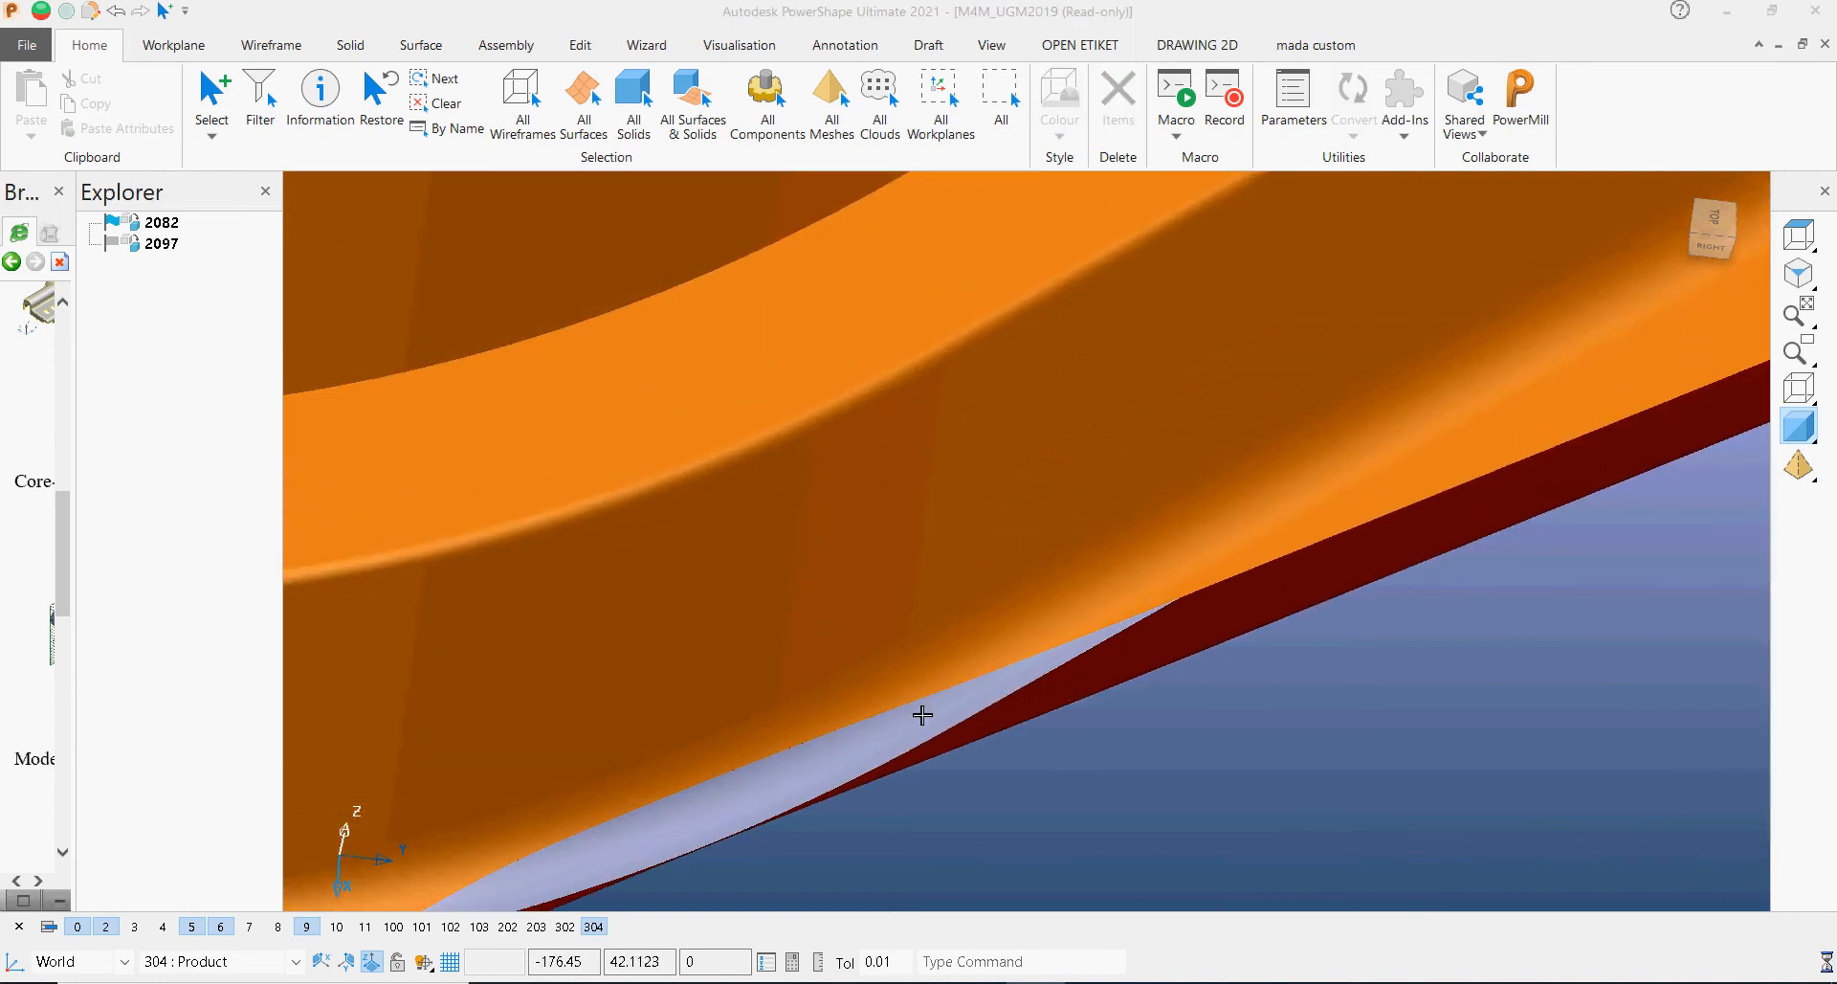
pyautogui.click(943, 703)
pyautogui.click(989, 733)
pyautogui.moveTo(1095, 623); pyautogui.dragTo(1105, 720, button='middle')
pyautogui.click(1105, 720)
pyautogui.click(1144, 613)
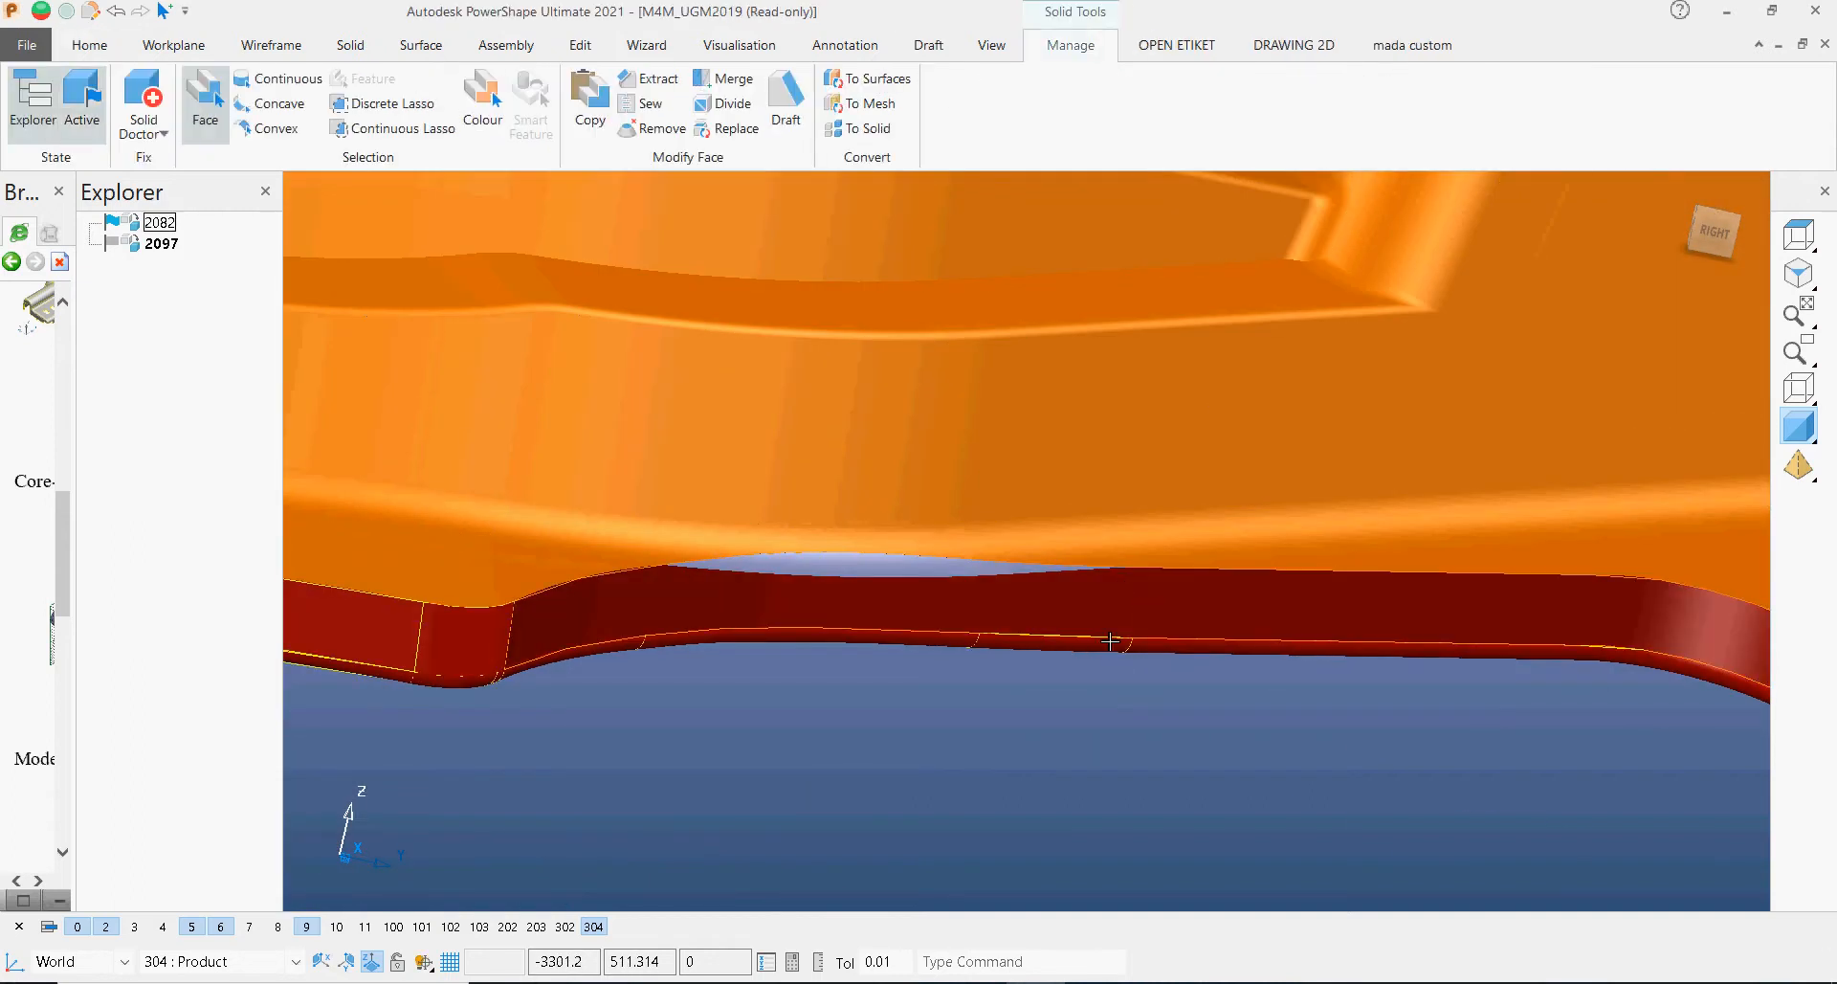
pyautogui.press('Delete')
# Step: Start a composite curve on the outer edge of solid 2097 and place its stop point at the flange's far corner
pyautogui.moveTo(1052, 696); pyautogui.dragTo(1043, 729, button='middle')
pyautogui.scroll(2, 1043, 730)
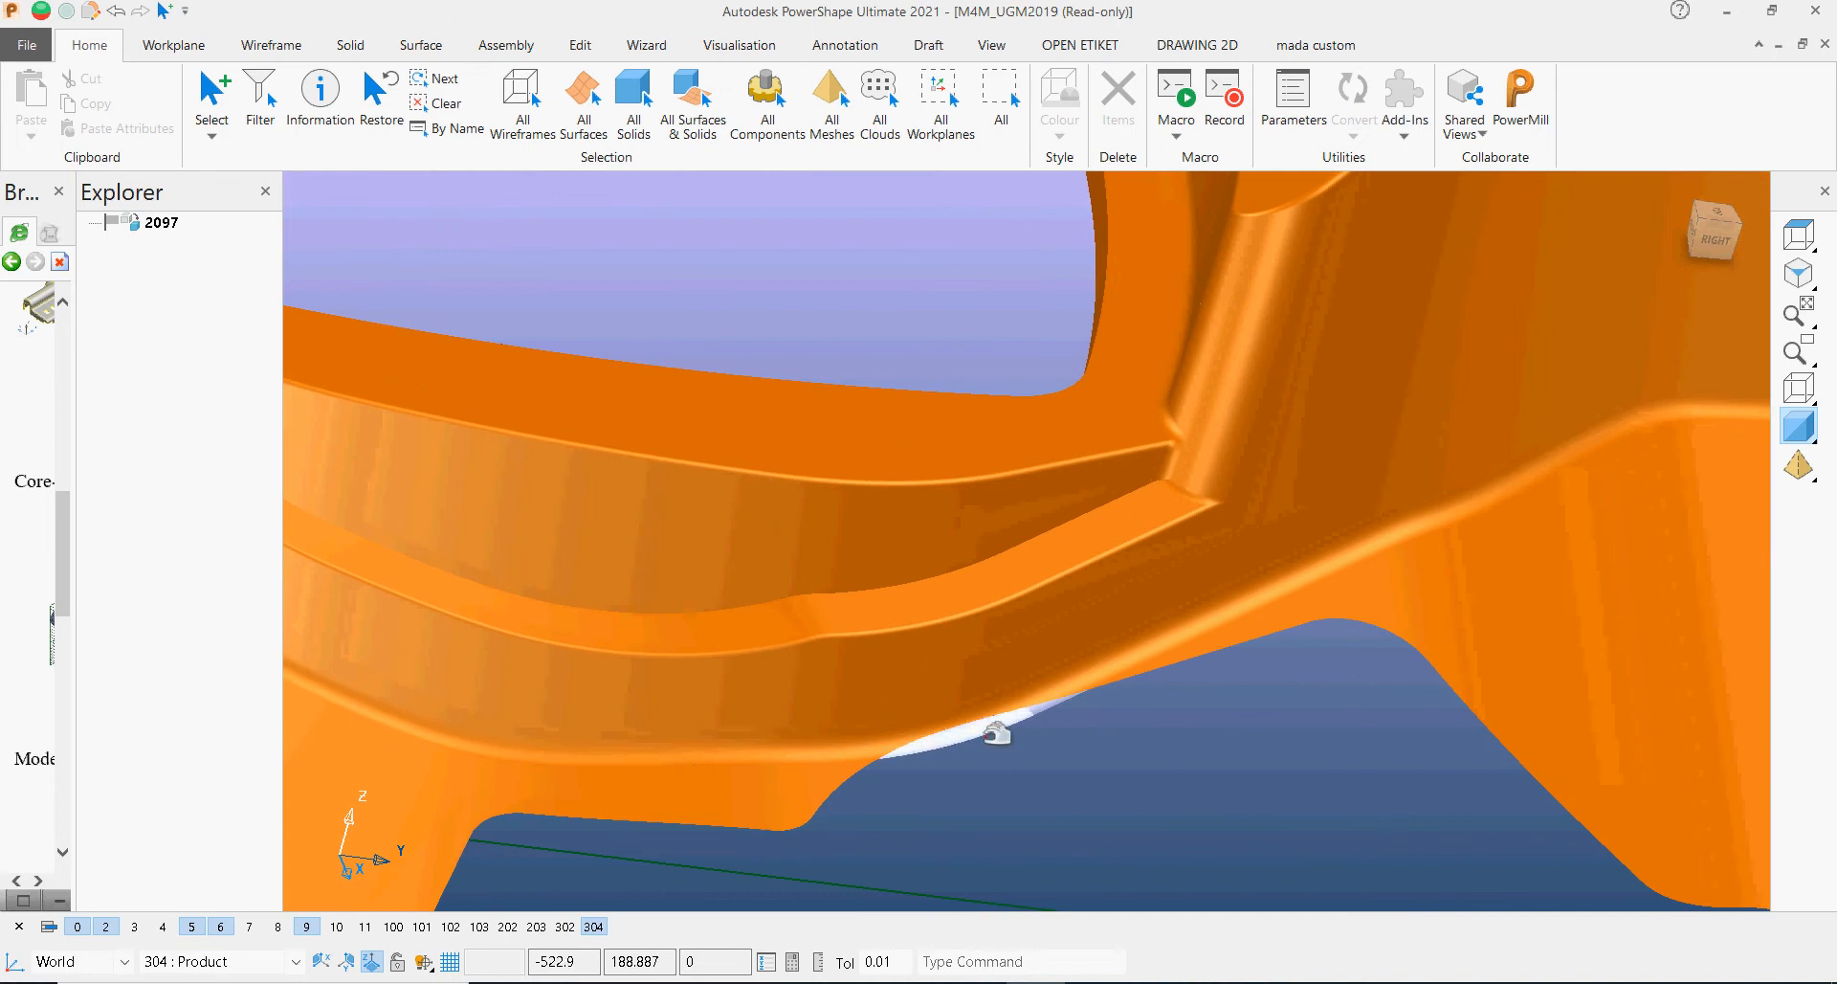
pyautogui.scroll(2, 919, 713)
pyautogui.scroll(3, 916, 711)
pyautogui.click(789, 784)
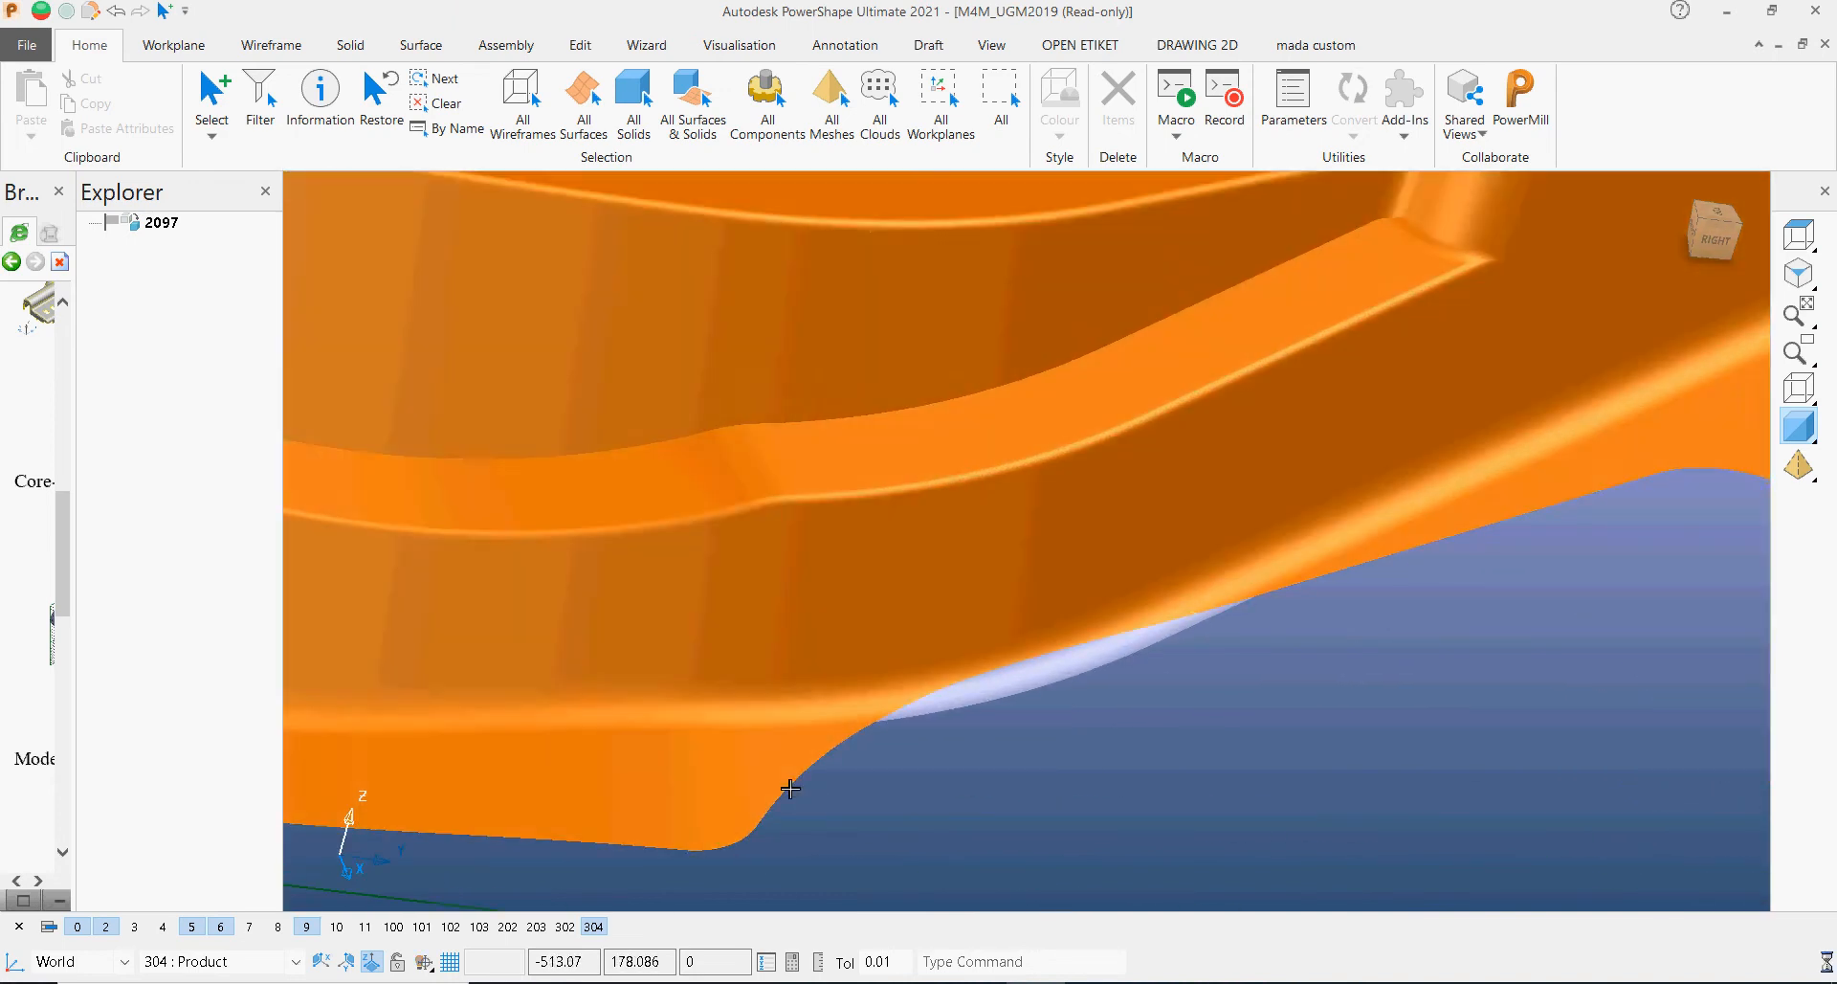
pyautogui.keyDown('shift'); pyautogui.moveTo(934, 753); pyautogui.dragTo(950, 659, button='middle'); pyautogui.keyUp('shift')
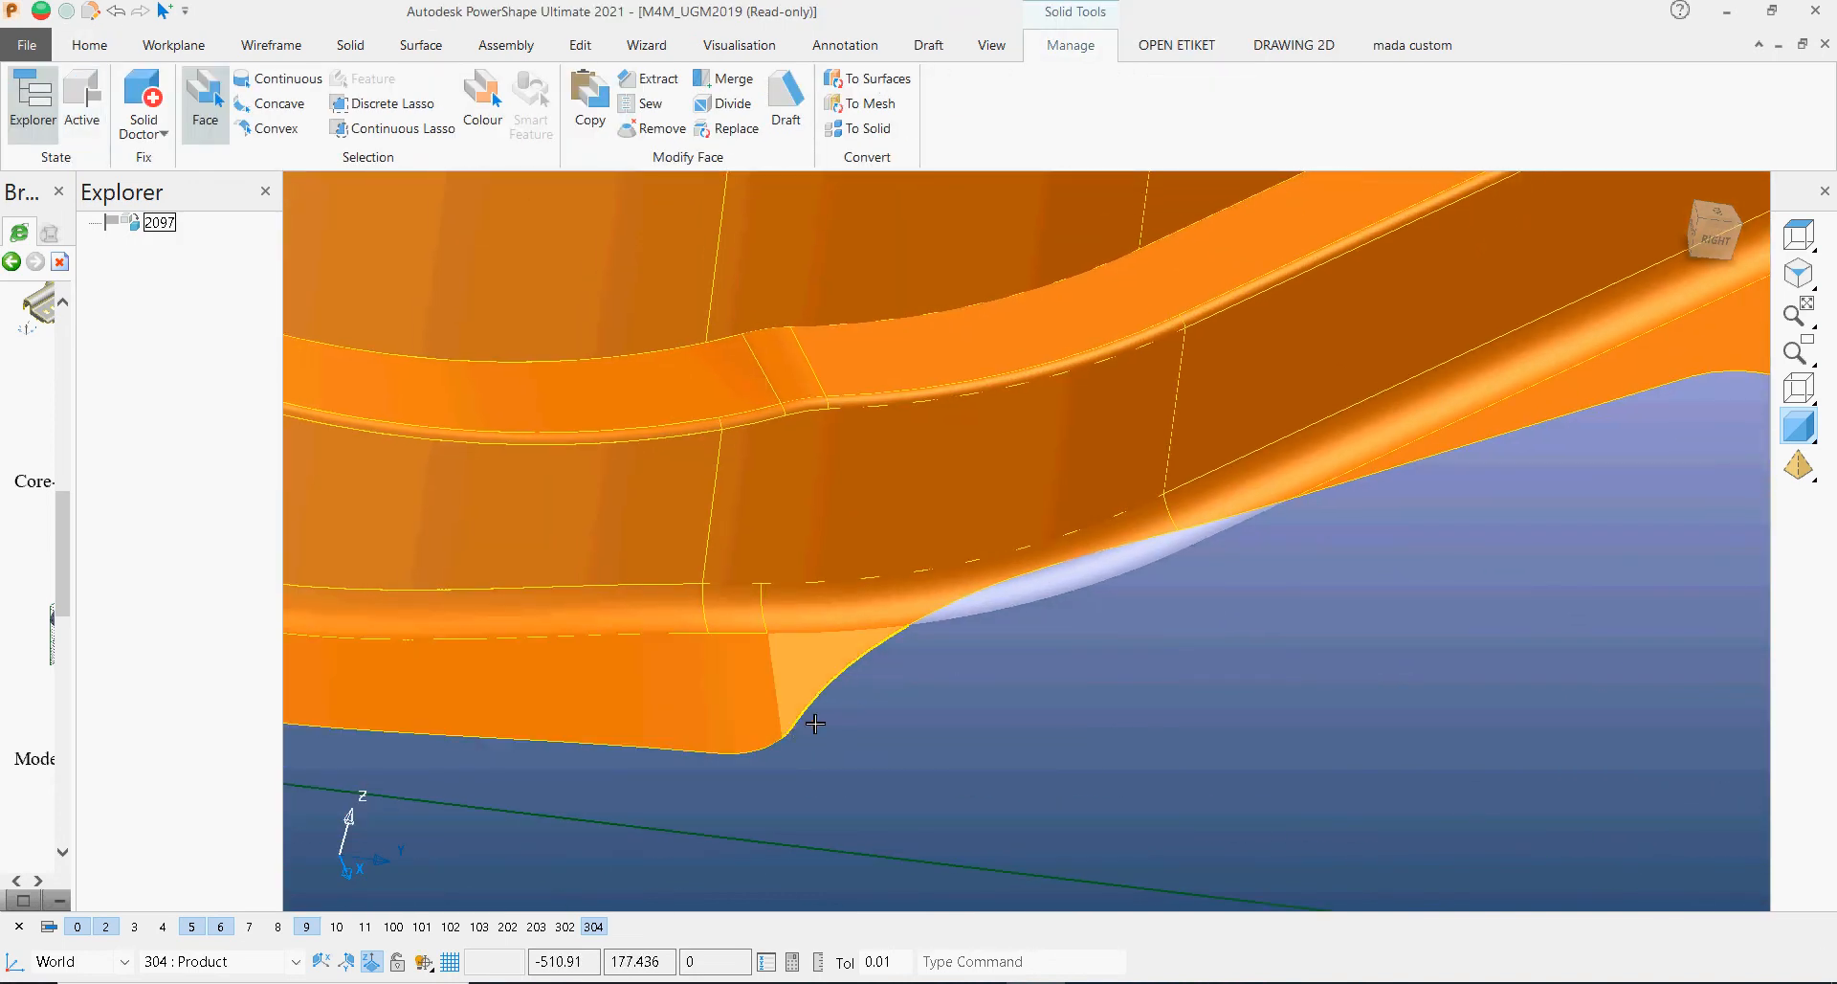
pyautogui.keyDown('alt'); pyautogui.click(805, 739); pyautogui.keyUp('alt')
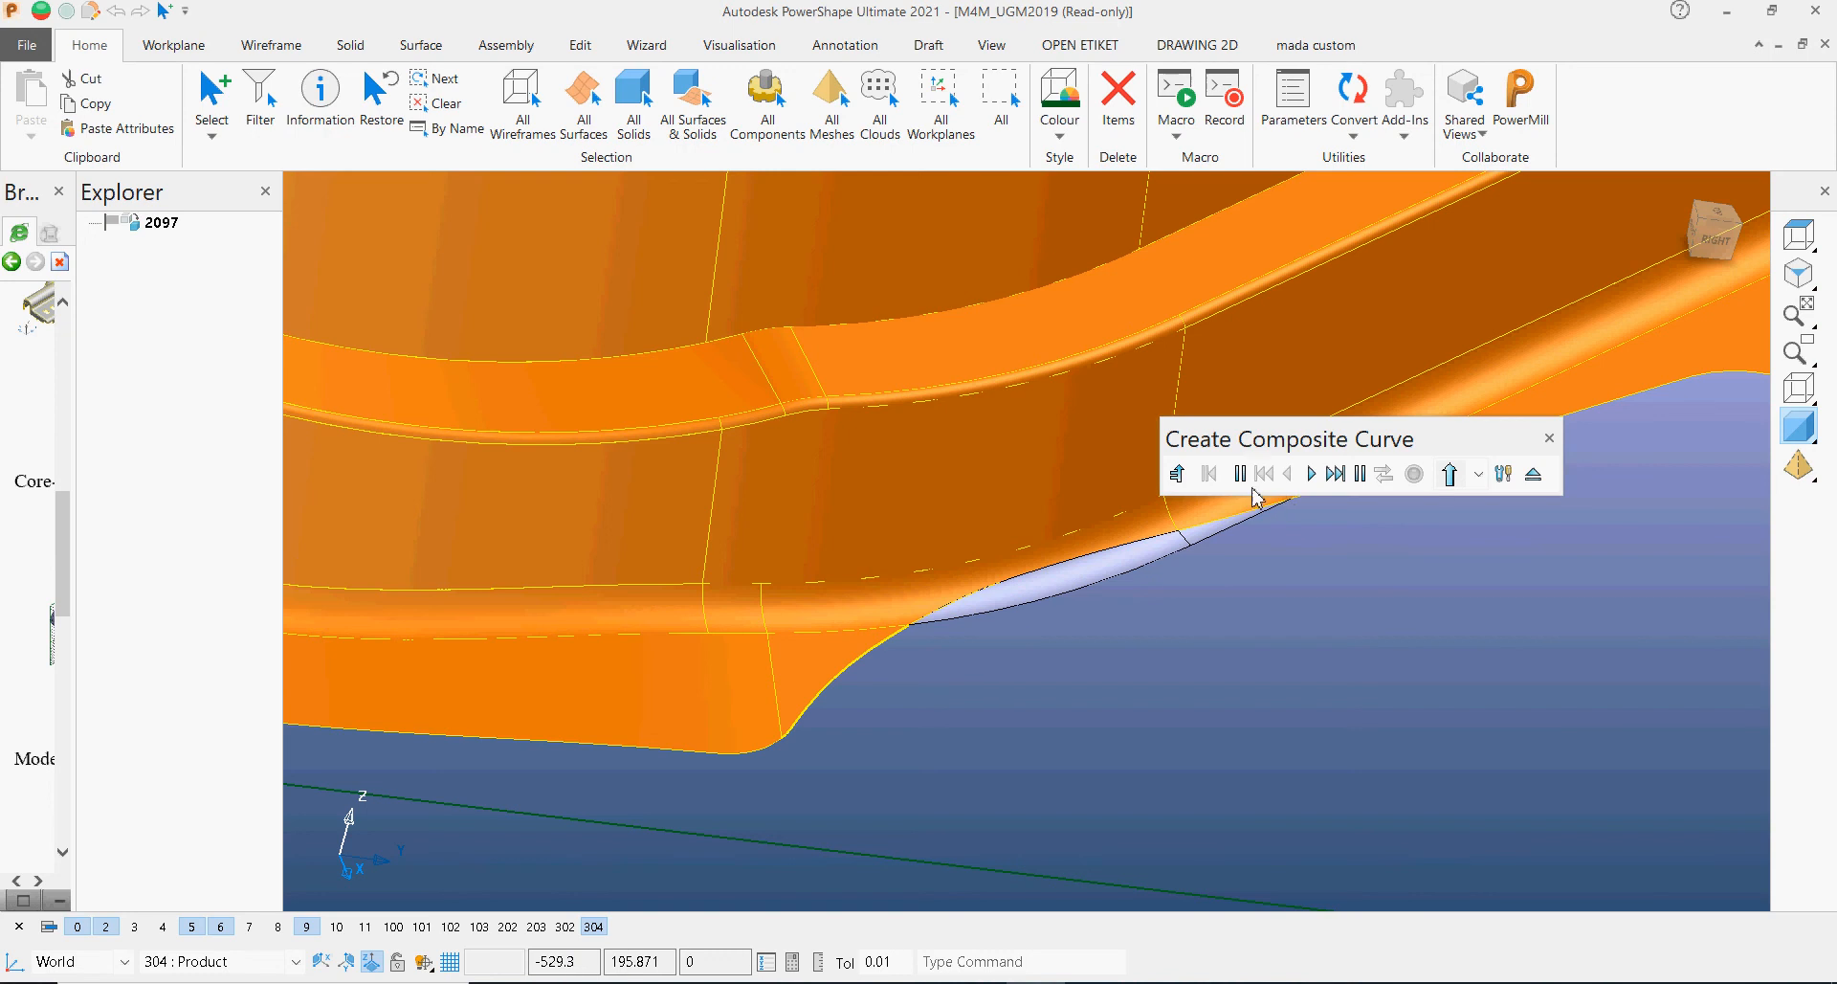
pyautogui.click(782, 741)
pyautogui.click(1360, 477)
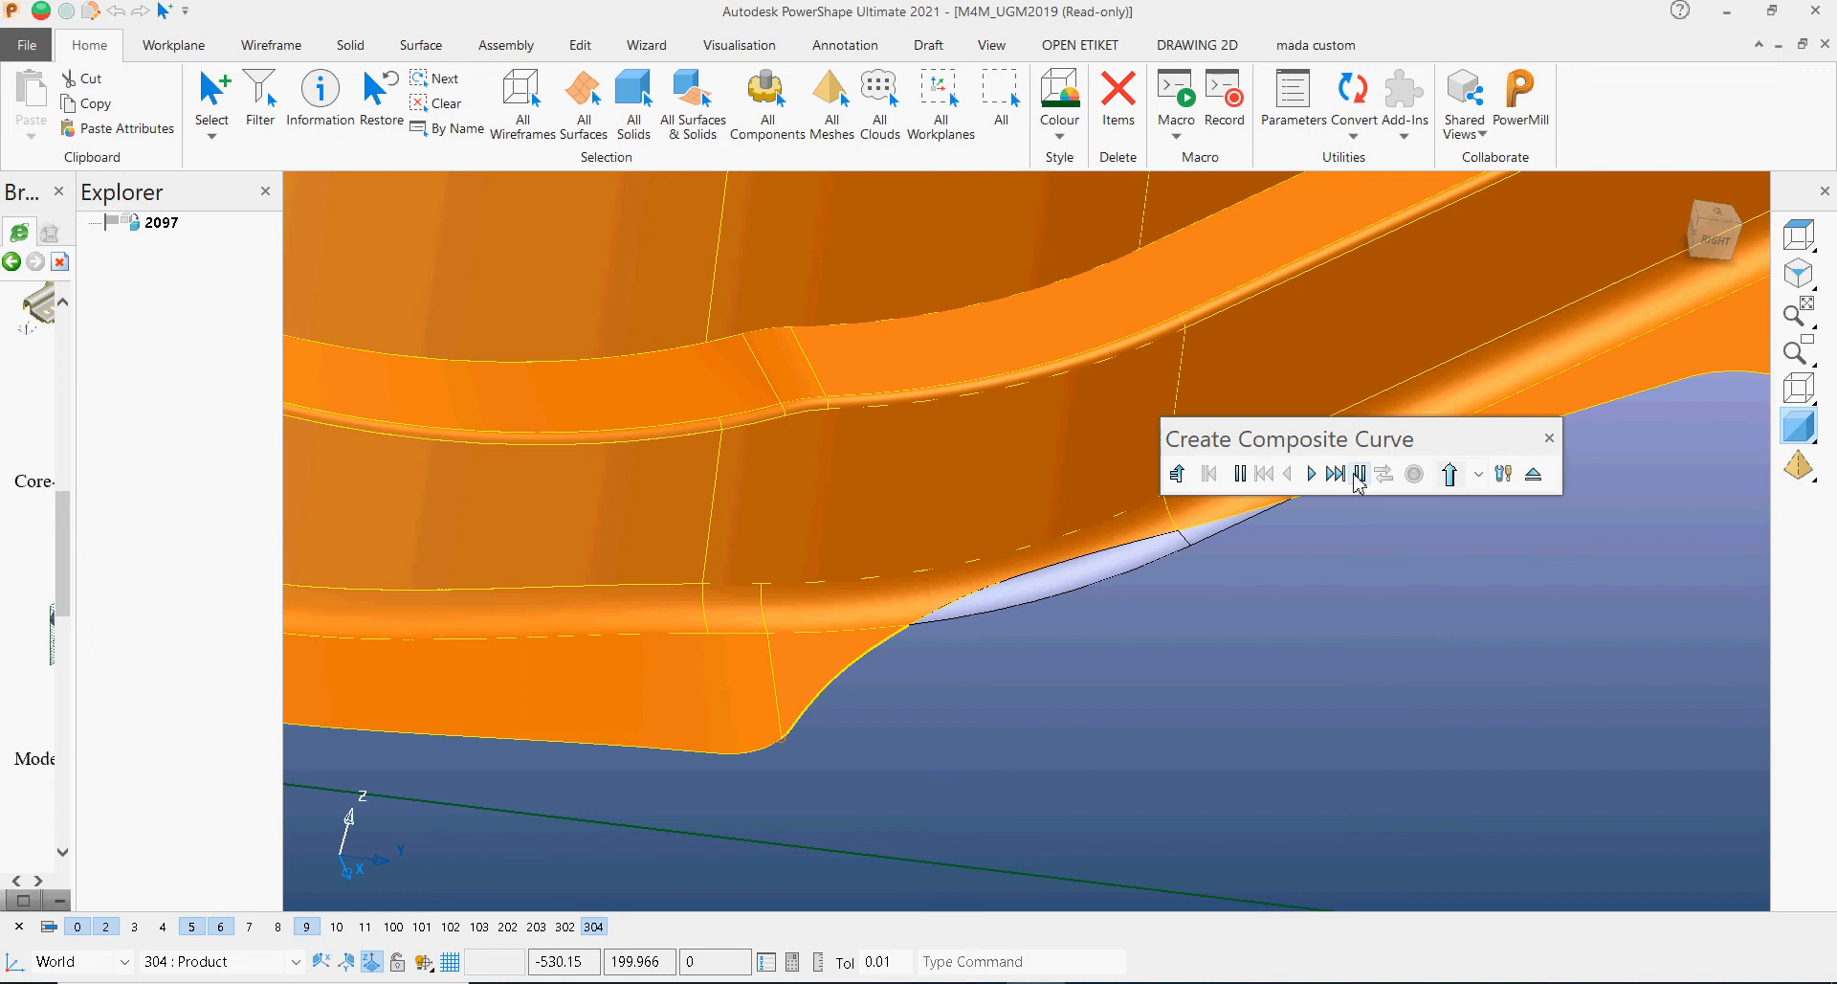
pyautogui.scroll(-5, 1361, 717)
pyautogui.keyDown('shift'); pyautogui.moveTo(1422, 662); pyautogui.dragTo(1234, 677, button='middle'); pyautogui.keyUp('shift')
pyautogui.click(1218, 670)
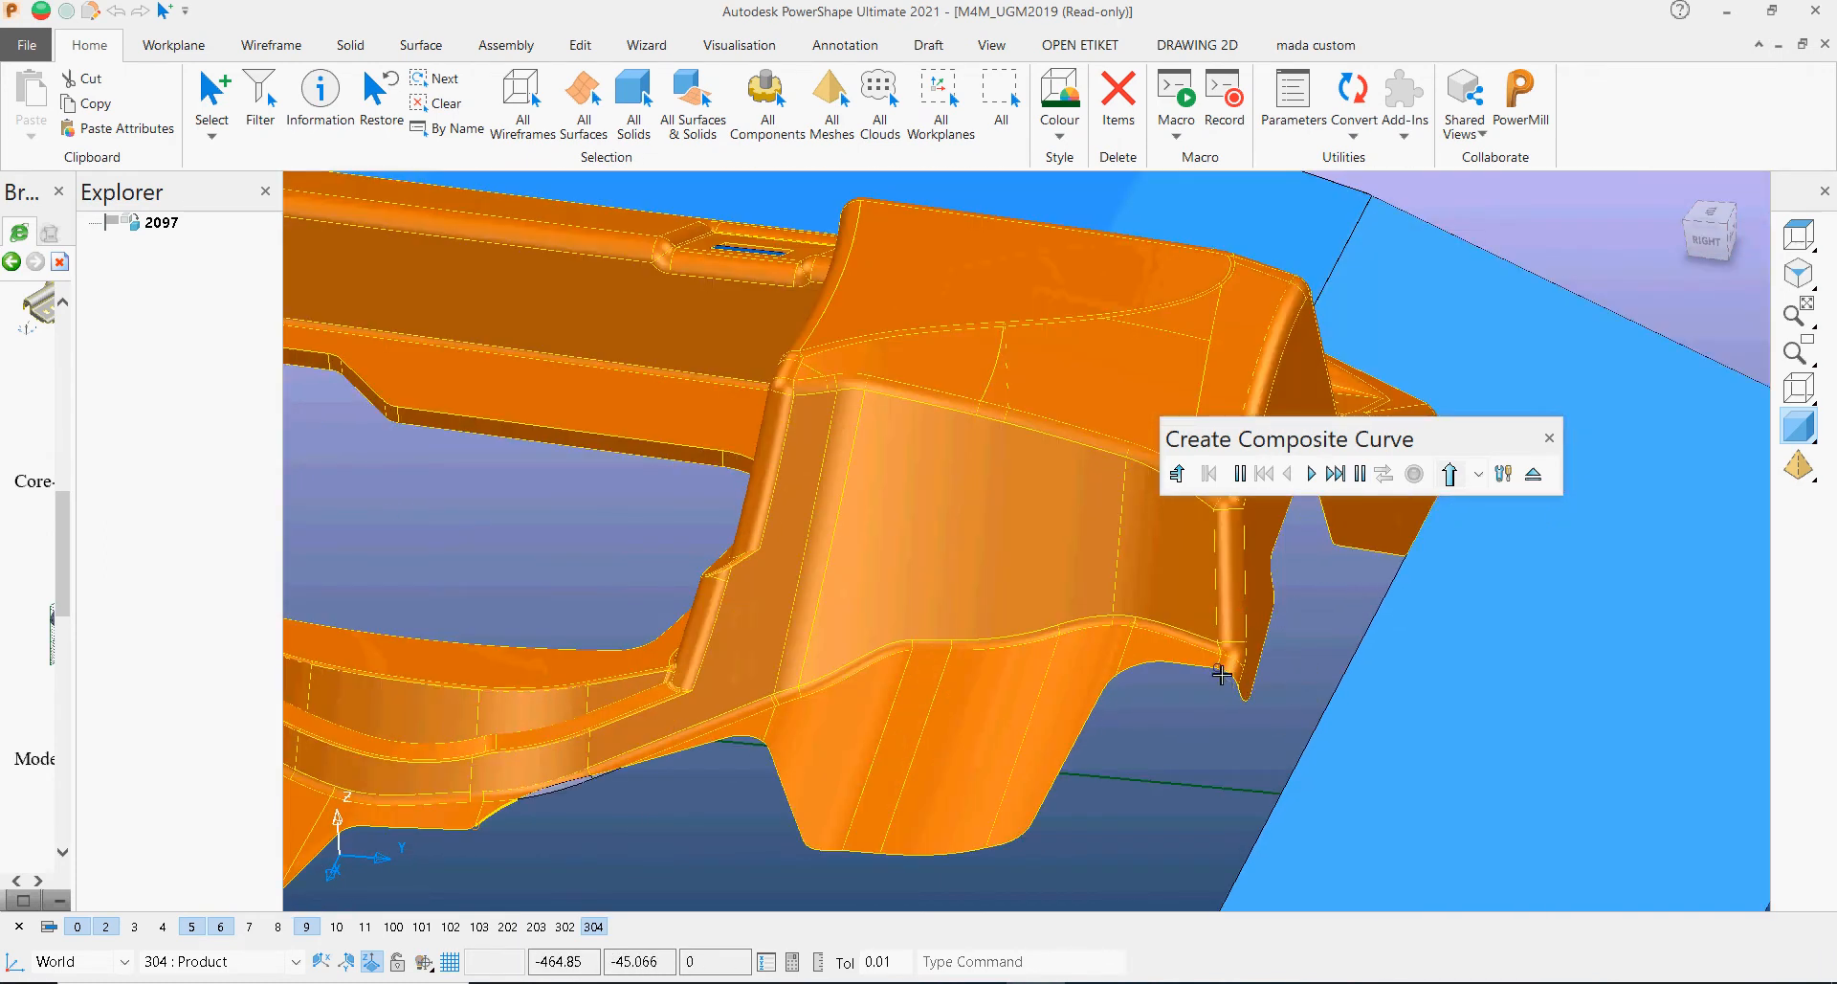
# Step: Begin the composite curve at the corner beside the fillet patches and route it along the patches' outer edge
pyautogui.scroll(-2, 1171, 740)
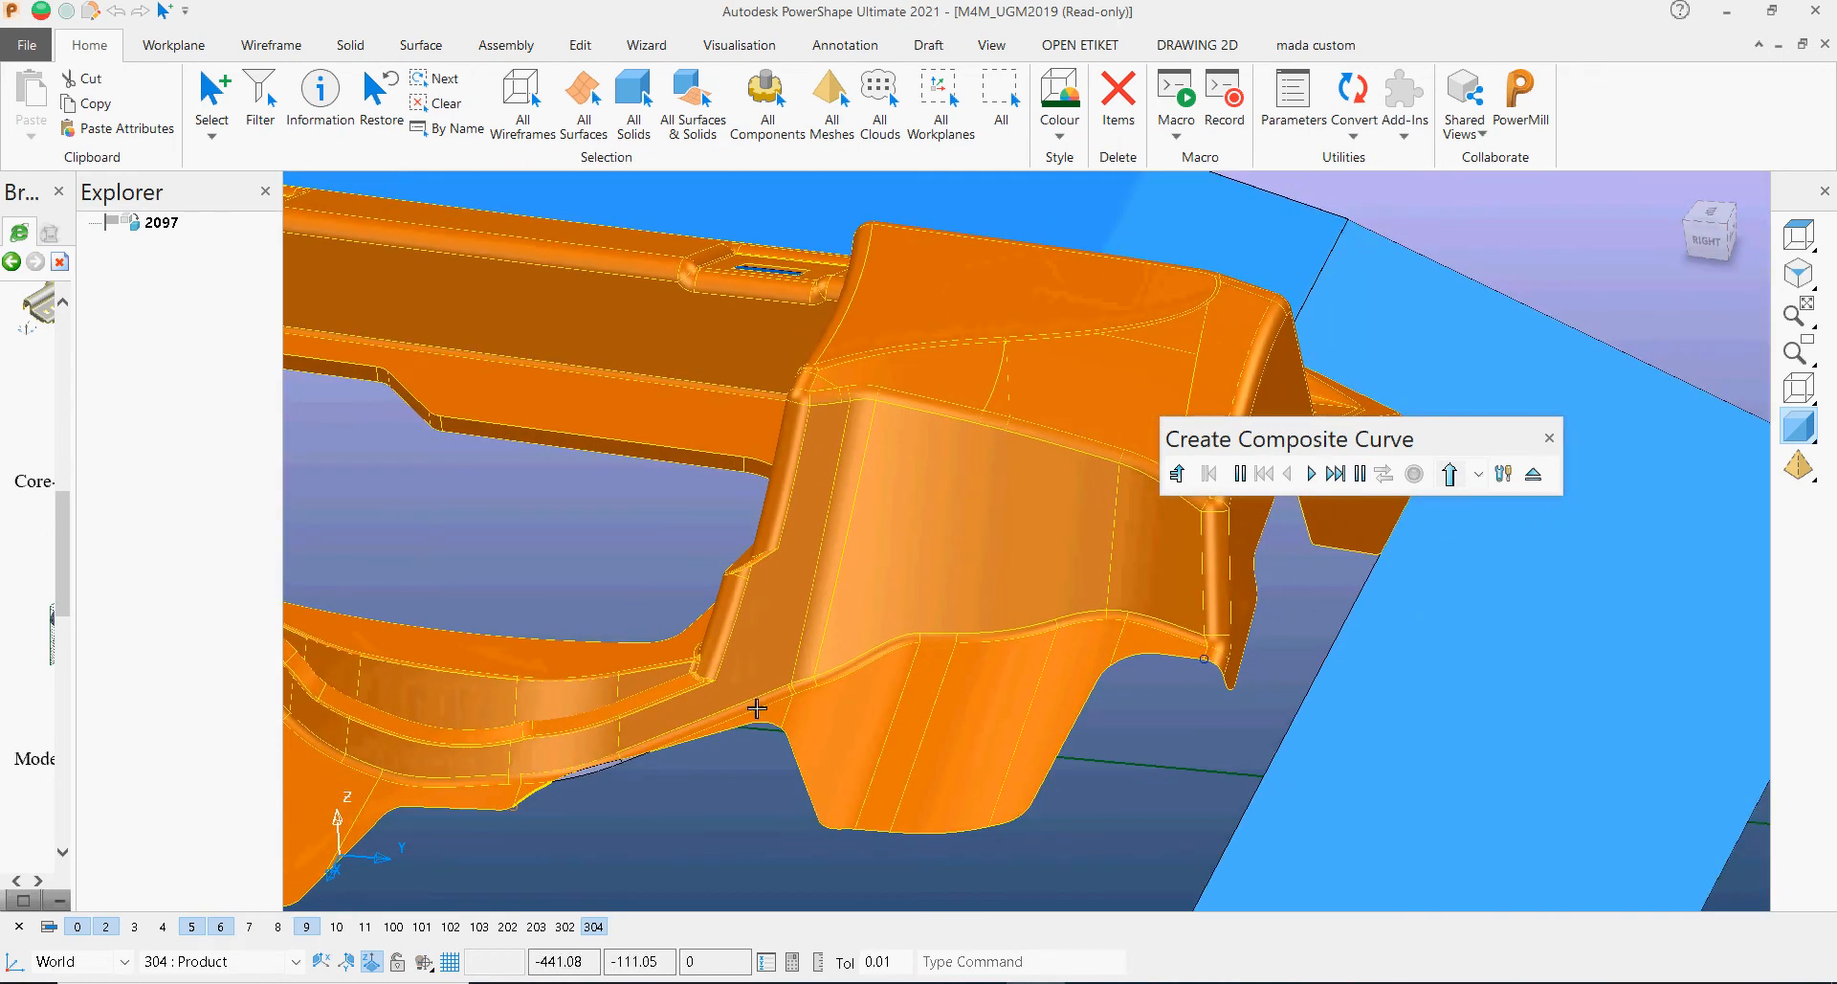
pyautogui.keyDown('shift'); pyautogui.moveTo(721, 772); pyautogui.dragTo(910, 706, button='middle'); pyautogui.keyUp('shift')
pyautogui.scroll(5, 742, 735)
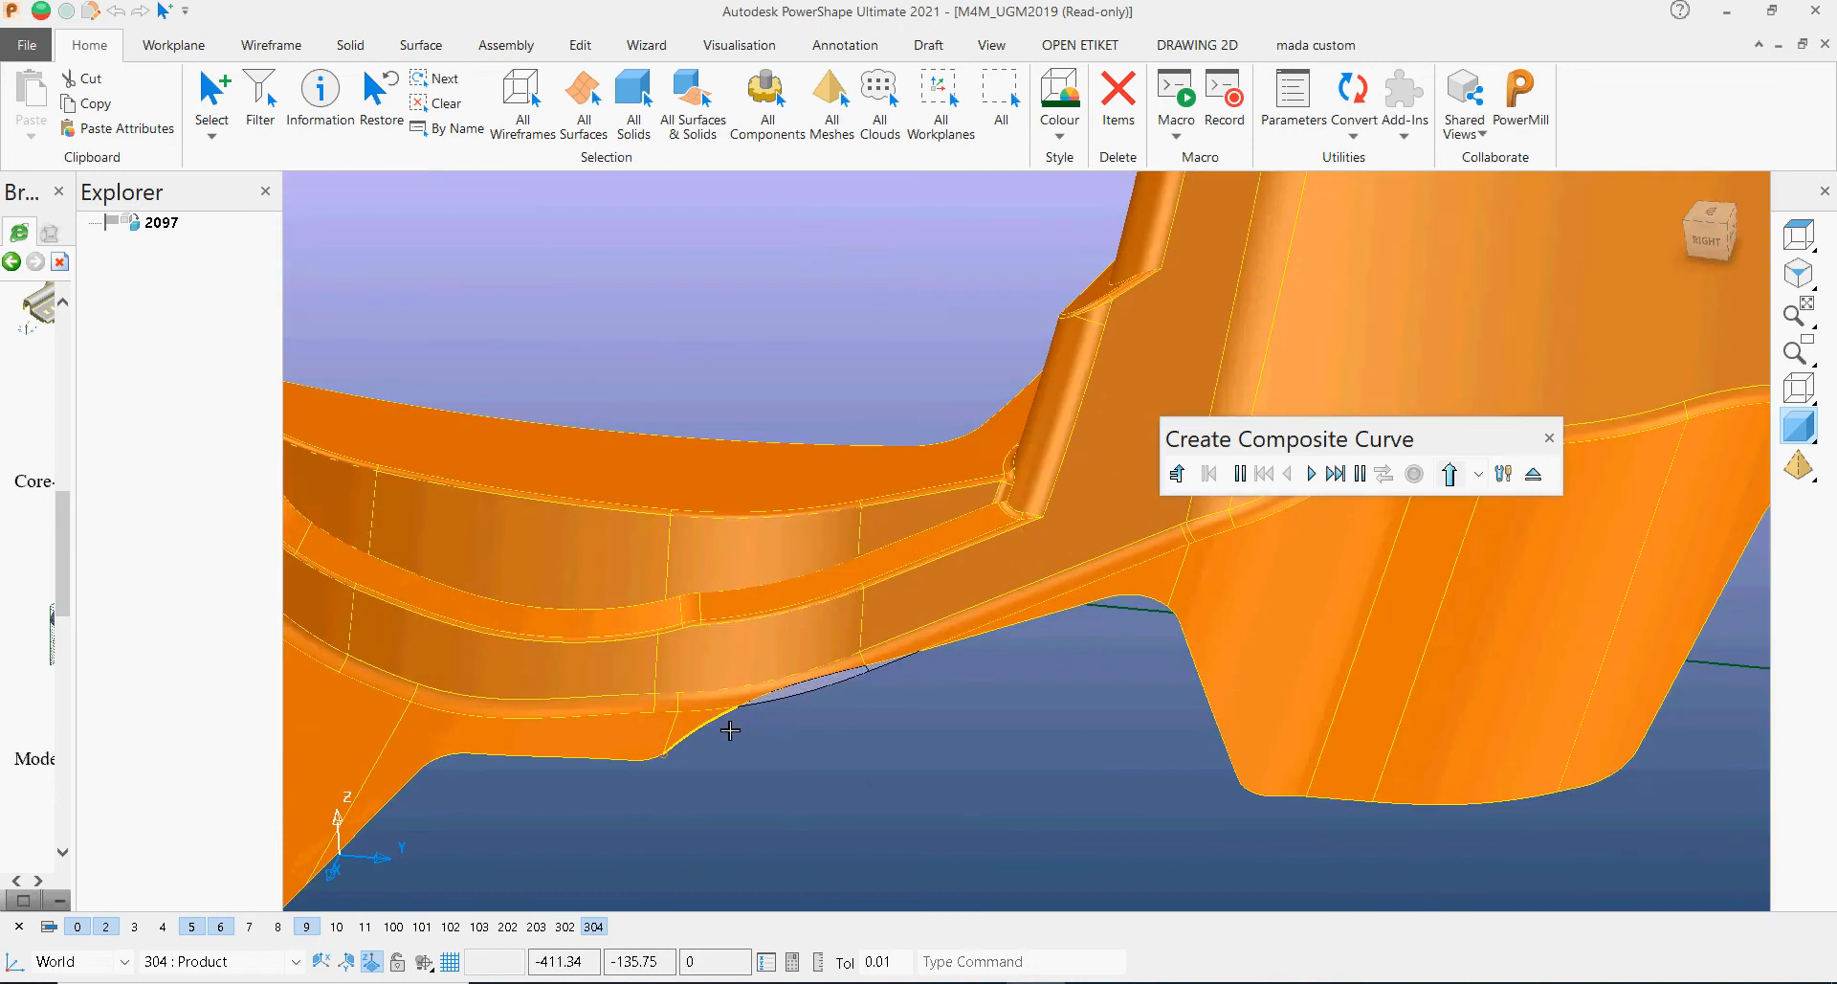
pyautogui.click(674, 744)
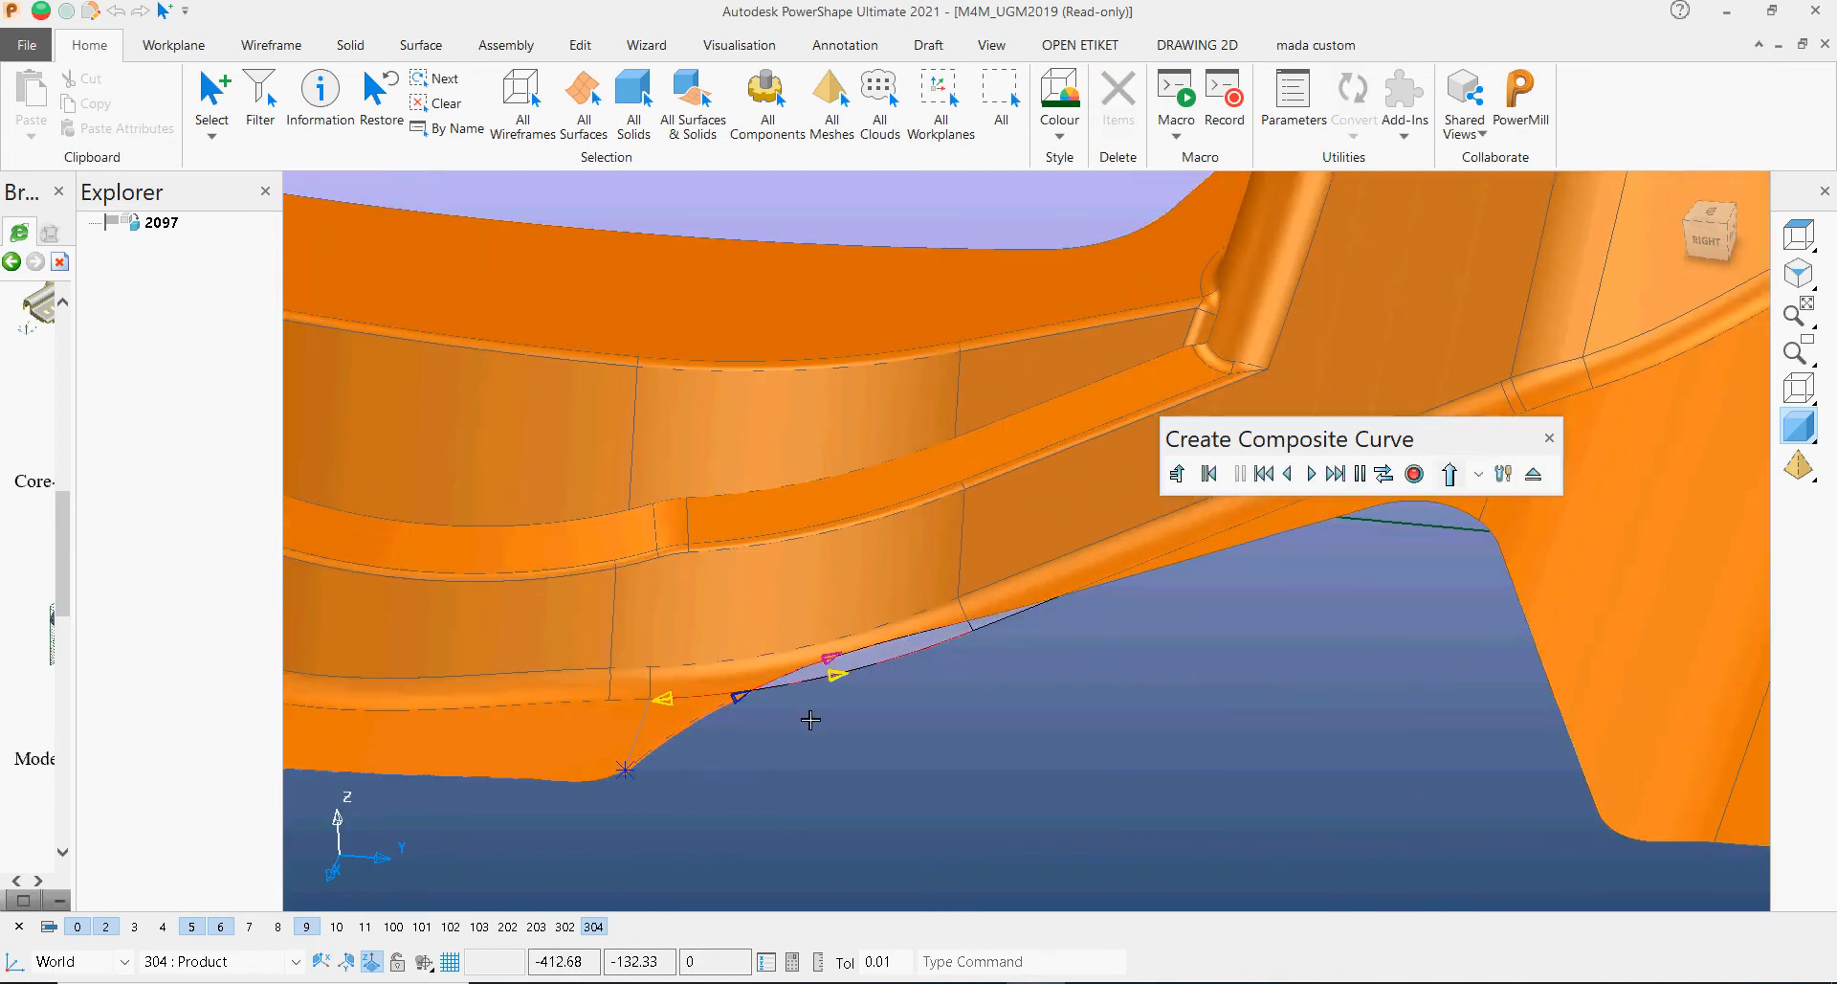
pyautogui.click(834, 685)
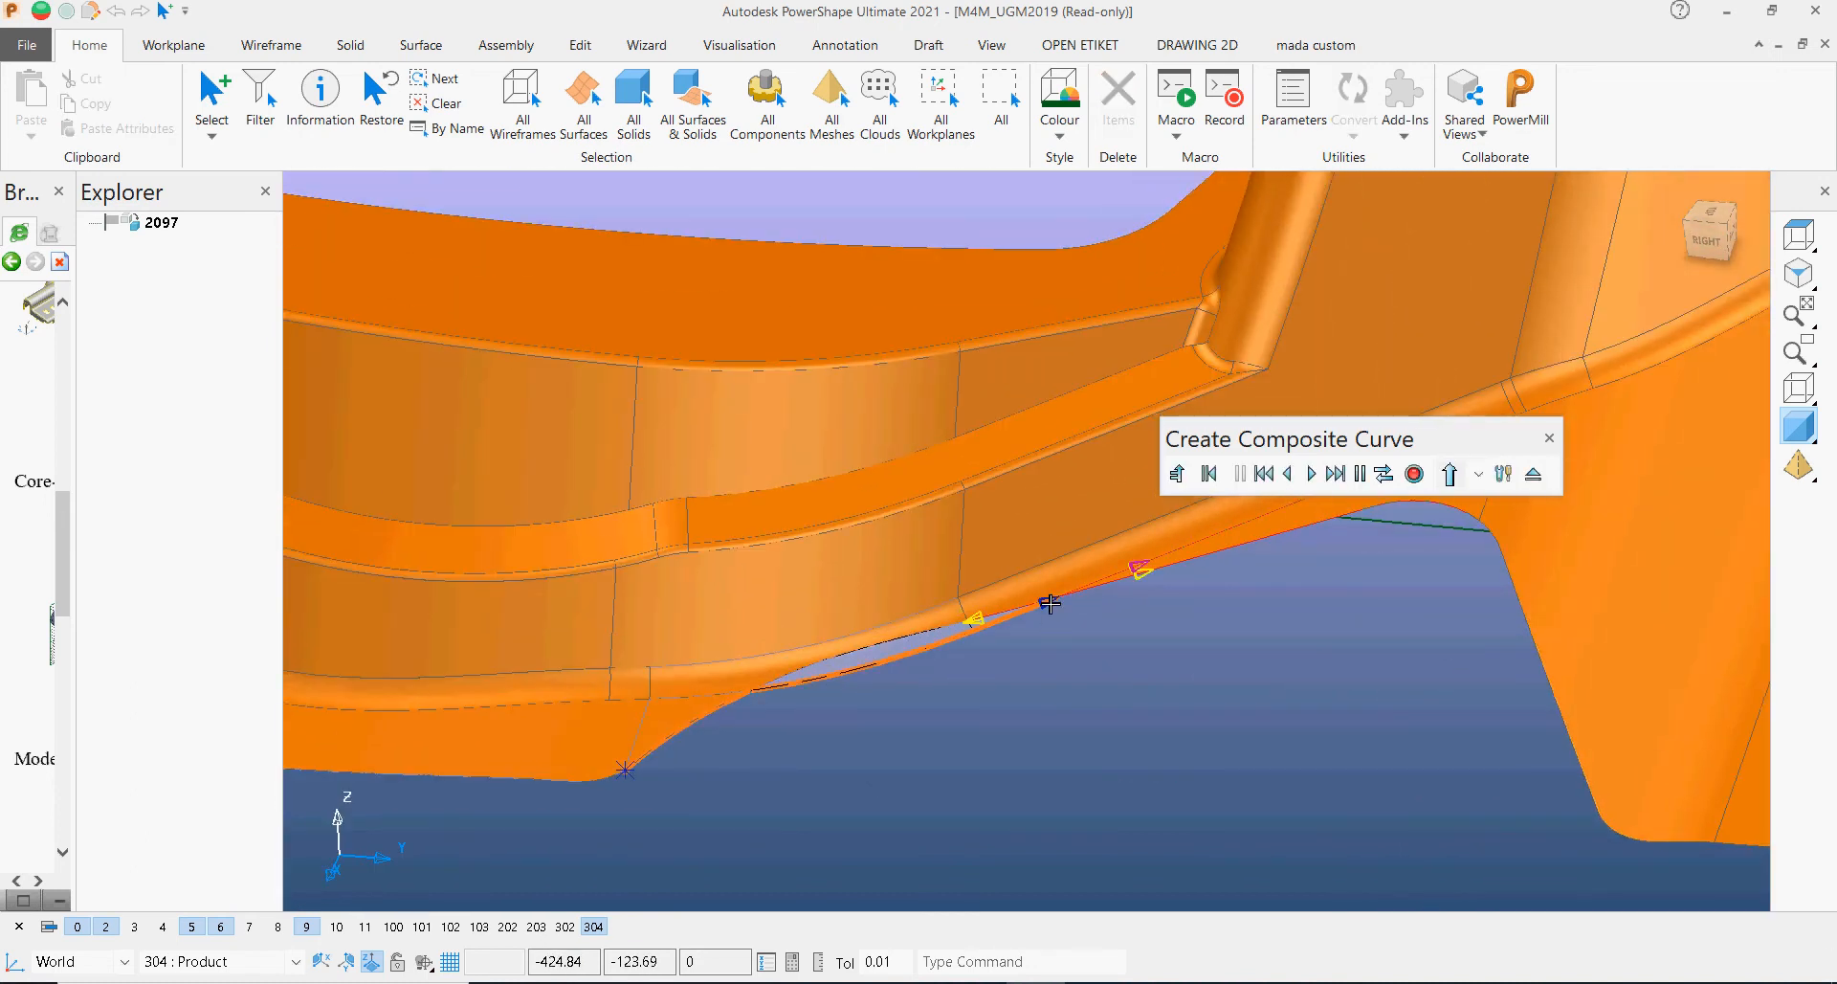
pyautogui.click(1144, 577)
pyautogui.scroll(-3, 1313, 636)
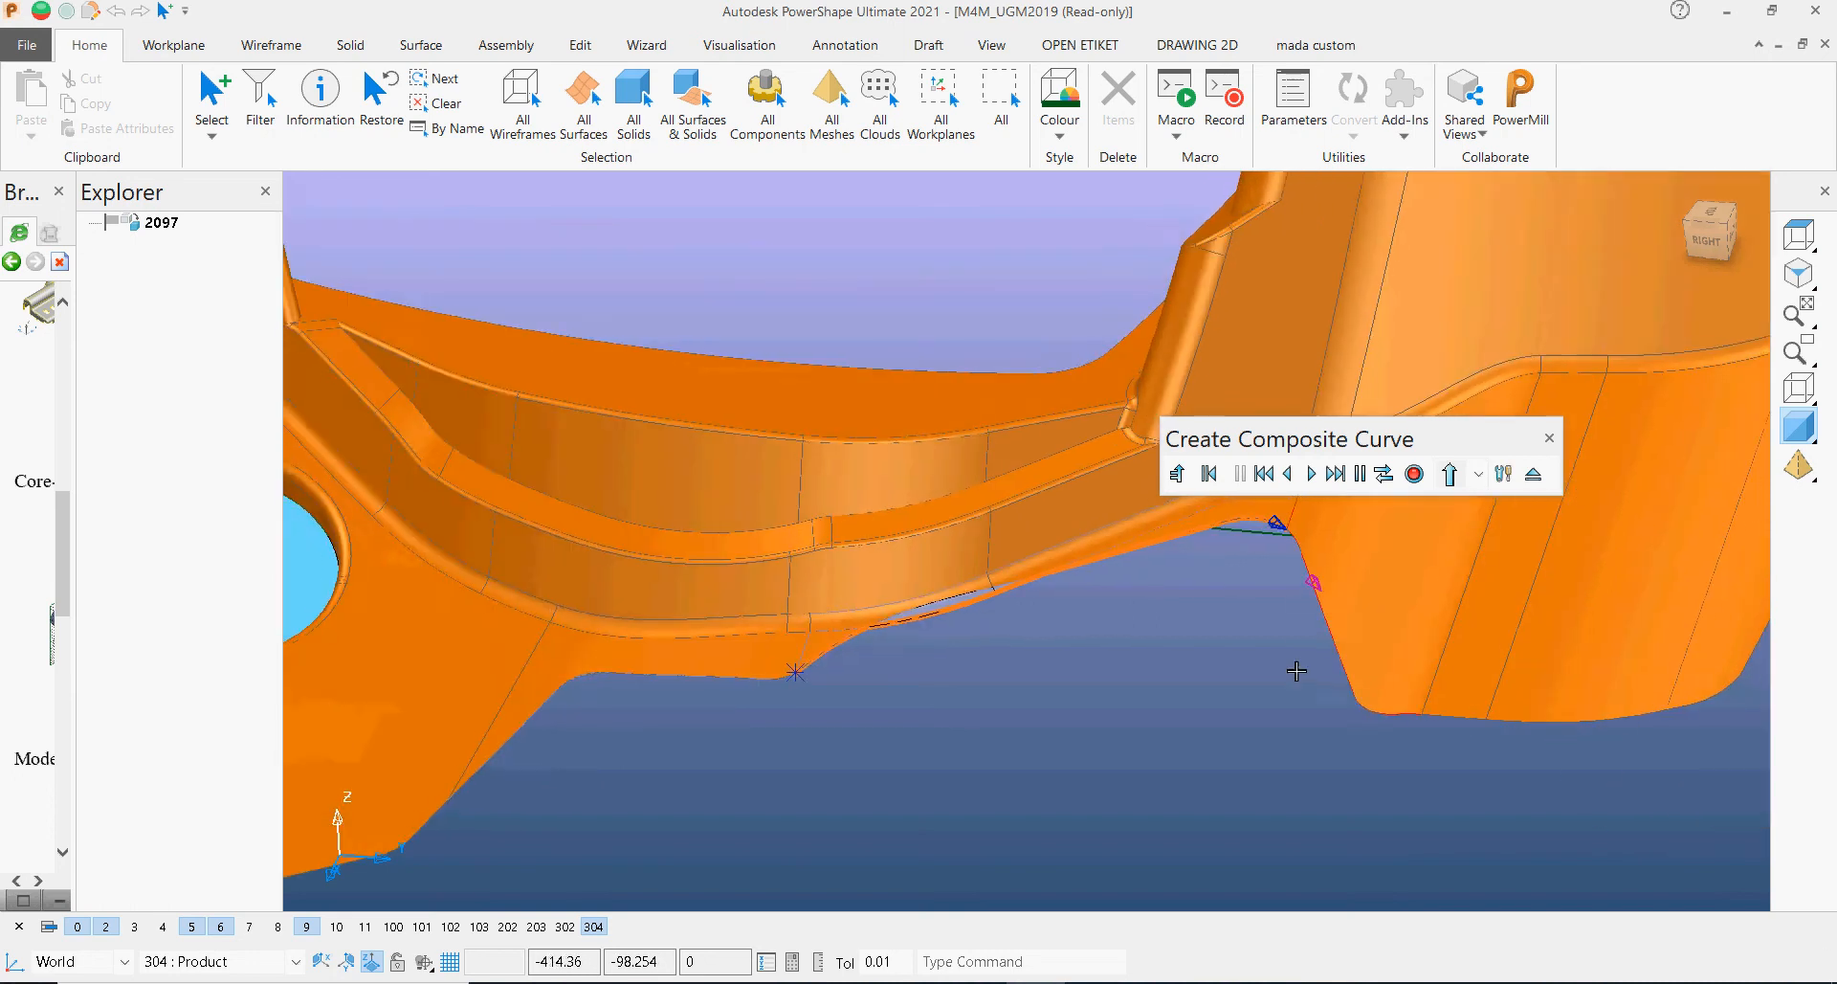
# Step: Continue tracing the composite curve around the protruding tab's edge to the stop point and save the curve
pyautogui.moveTo(1295, 669); pyautogui.dragTo(1155, 800, button='middle')
pyautogui.click(1023, 710)
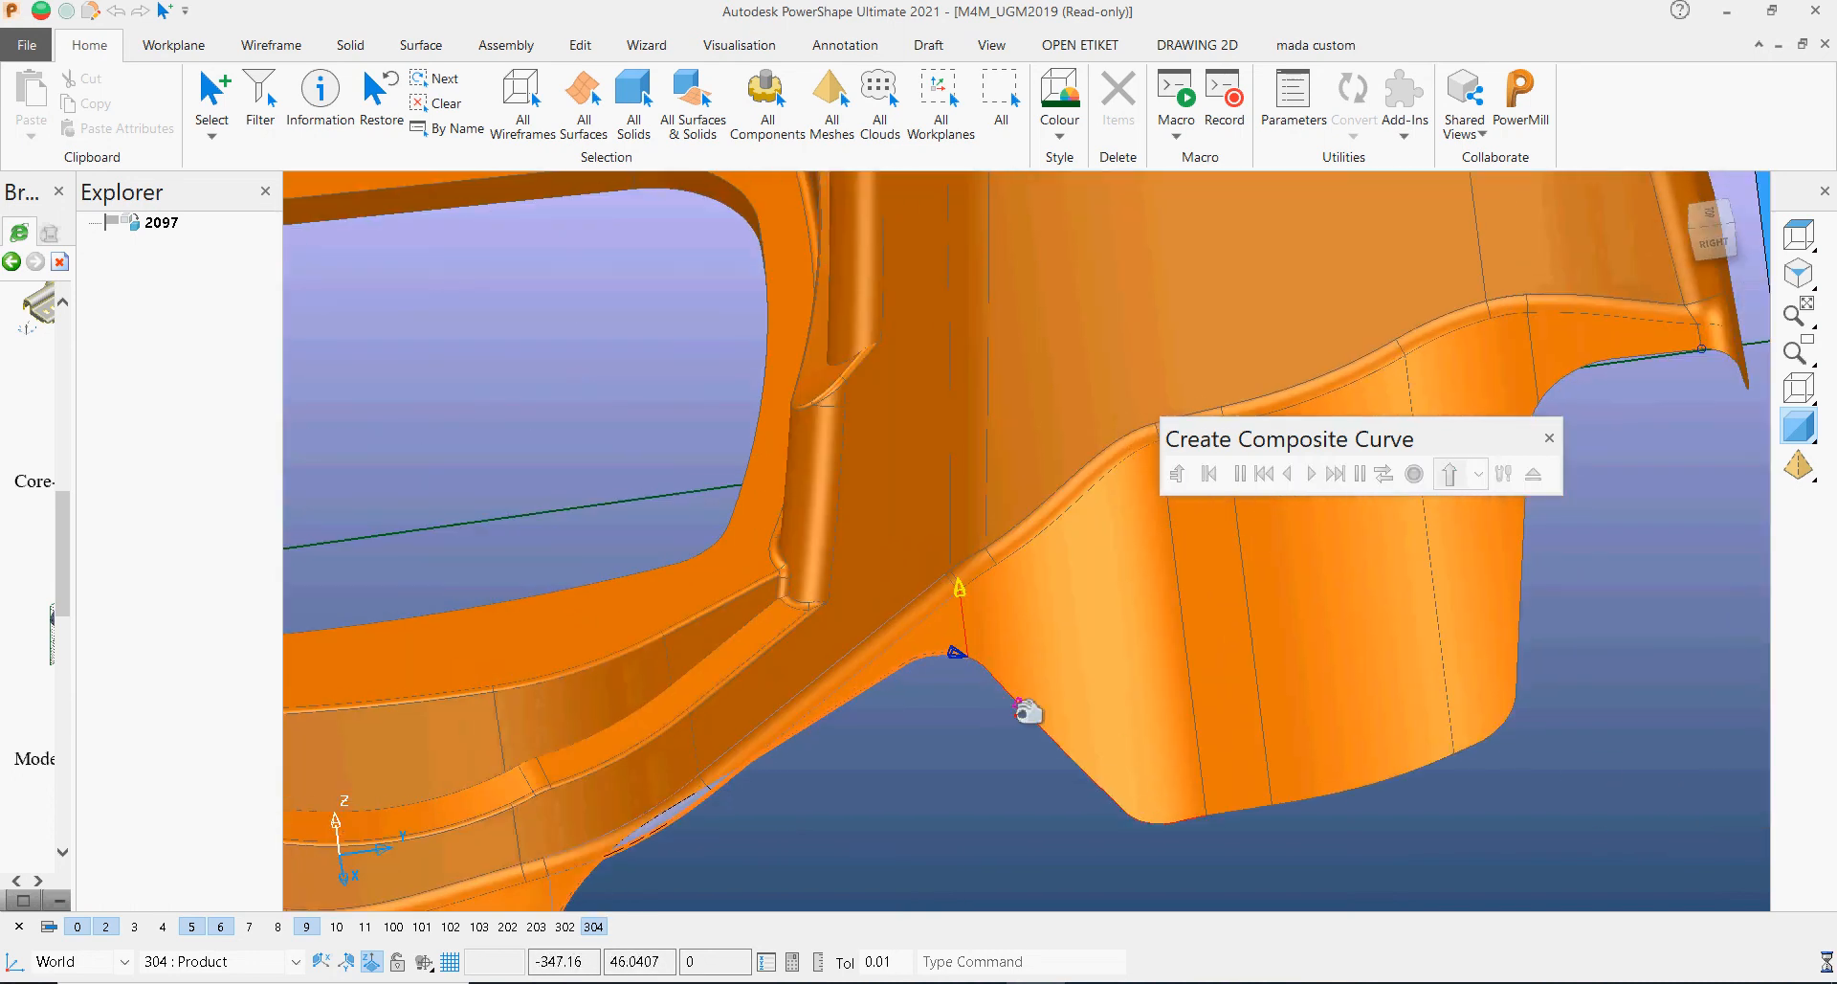
pyautogui.moveTo(1075, 612); pyautogui.dragTo(1224, 800, button='middle')
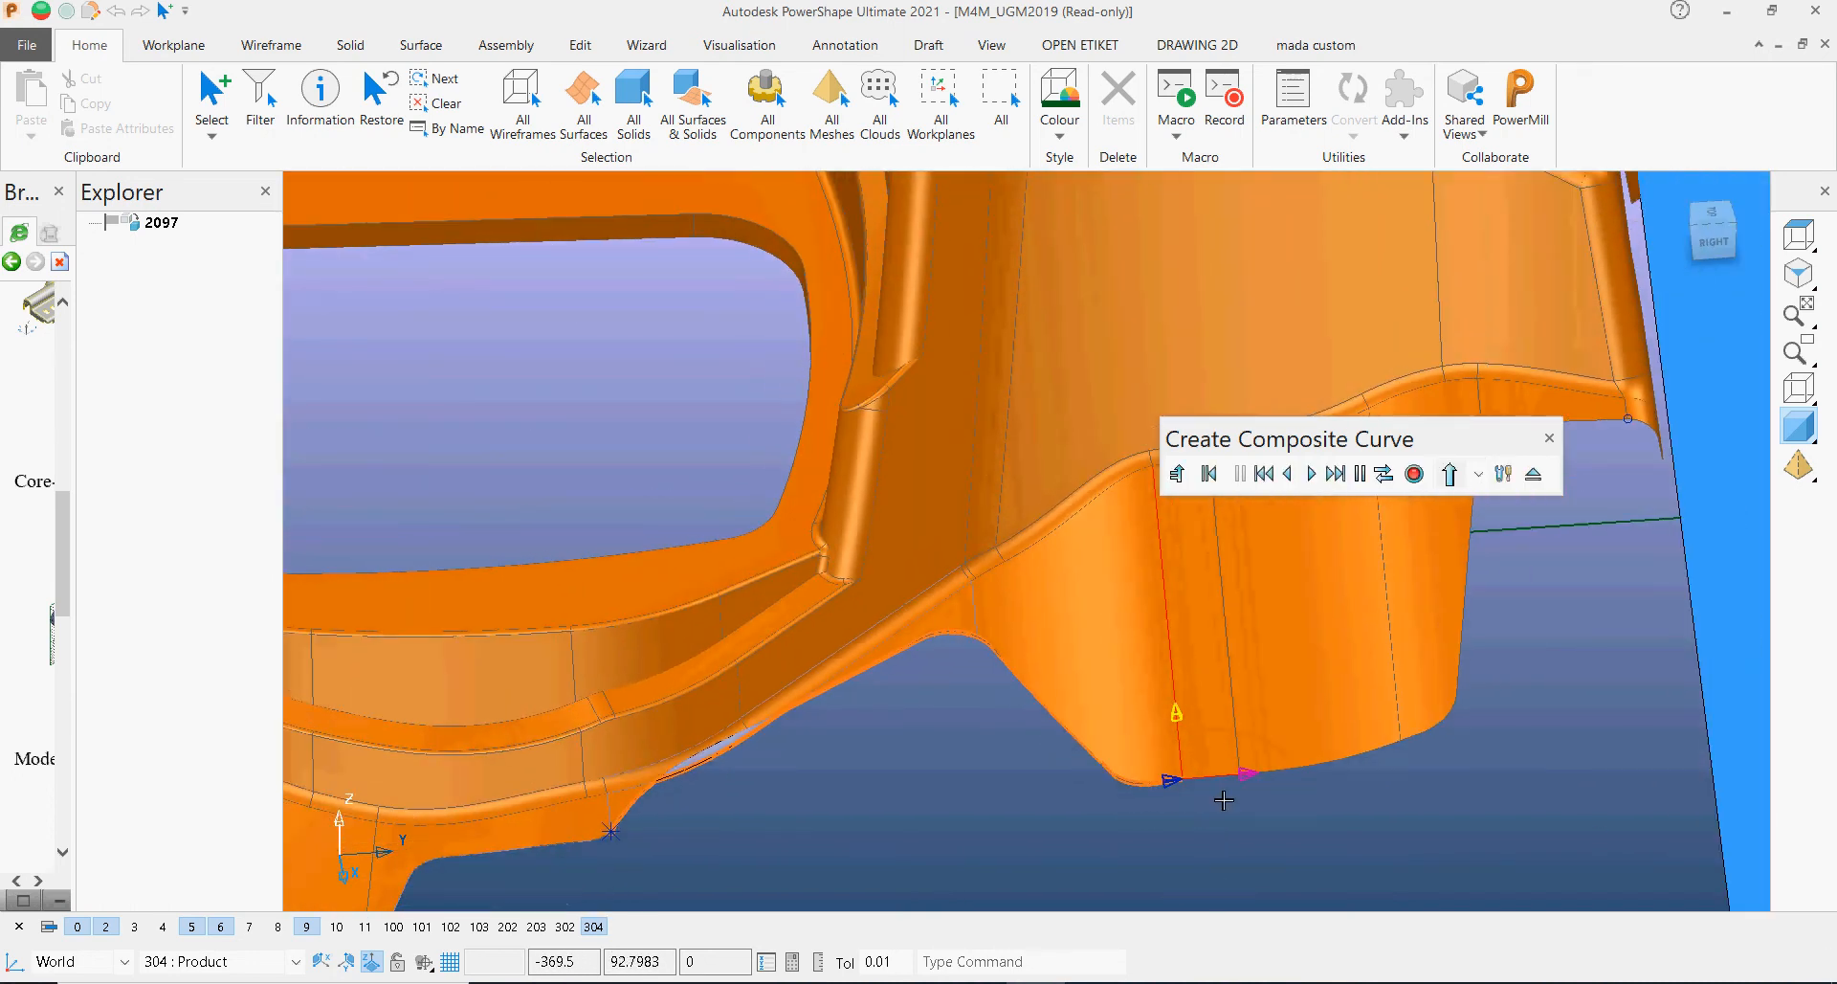
pyautogui.click(1350, 761)
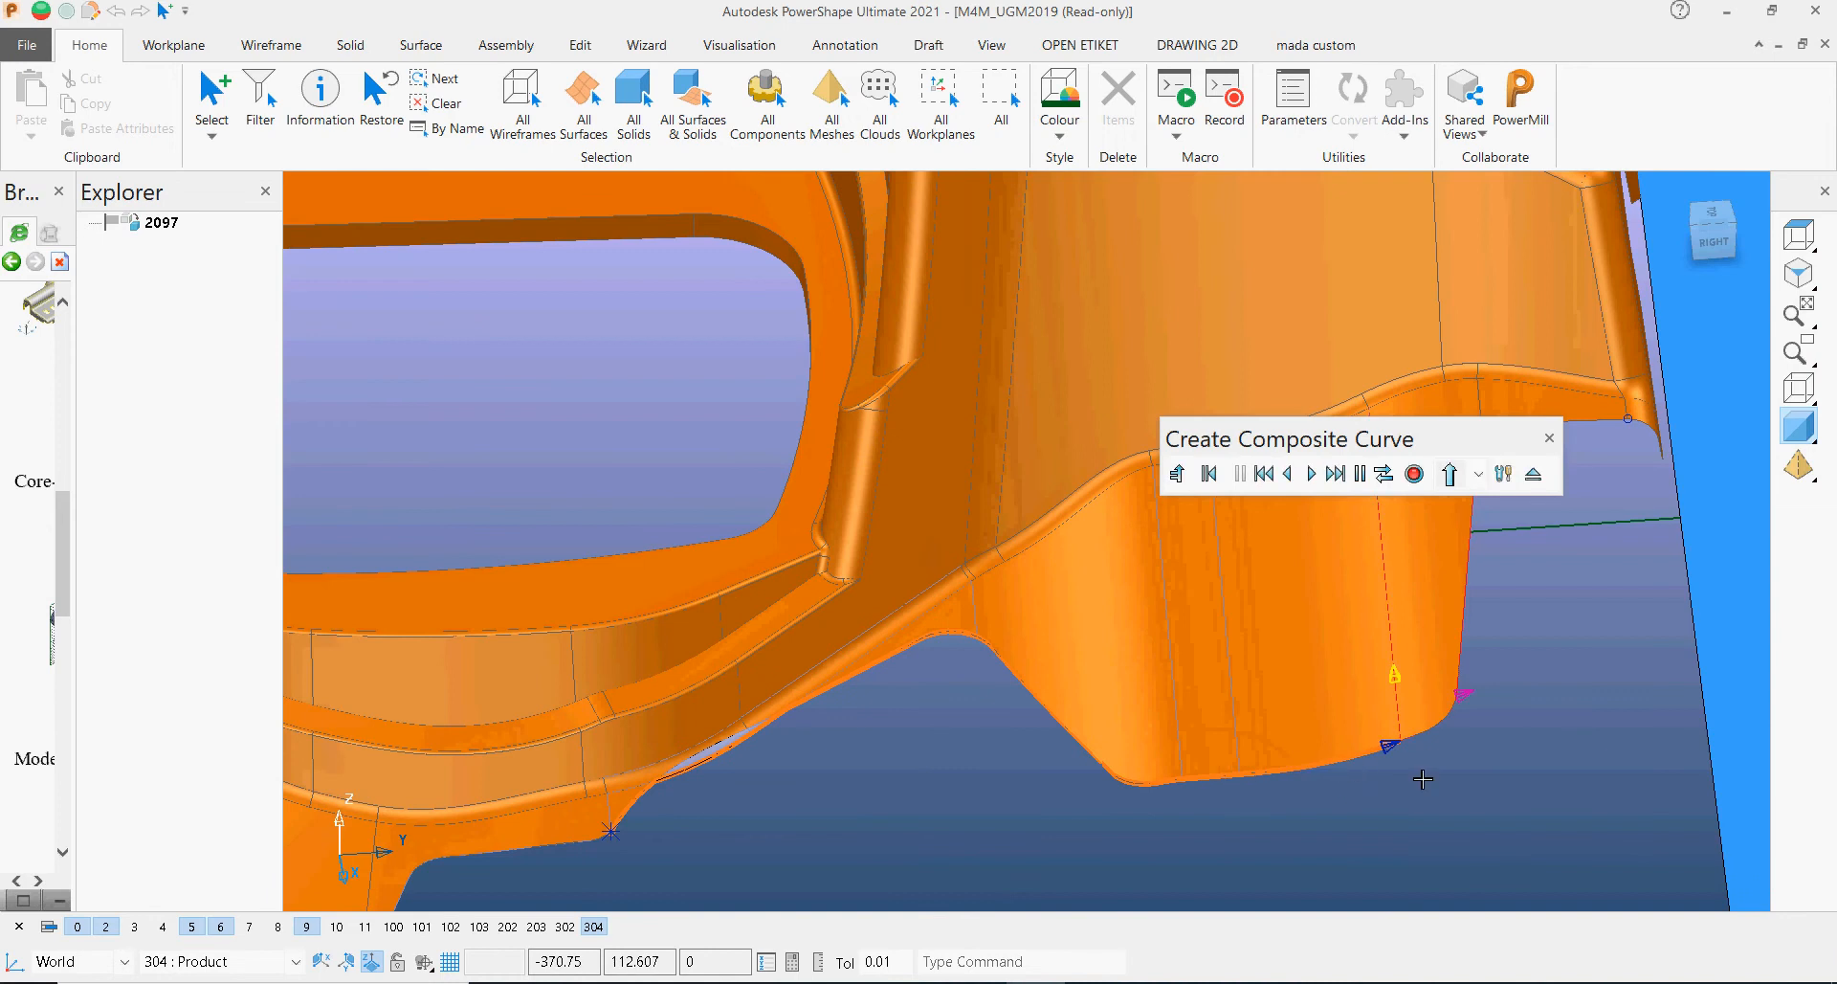
pyautogui.moveTo(1468, 791); pyautogui.dragTo(1100, 843, button='middle')
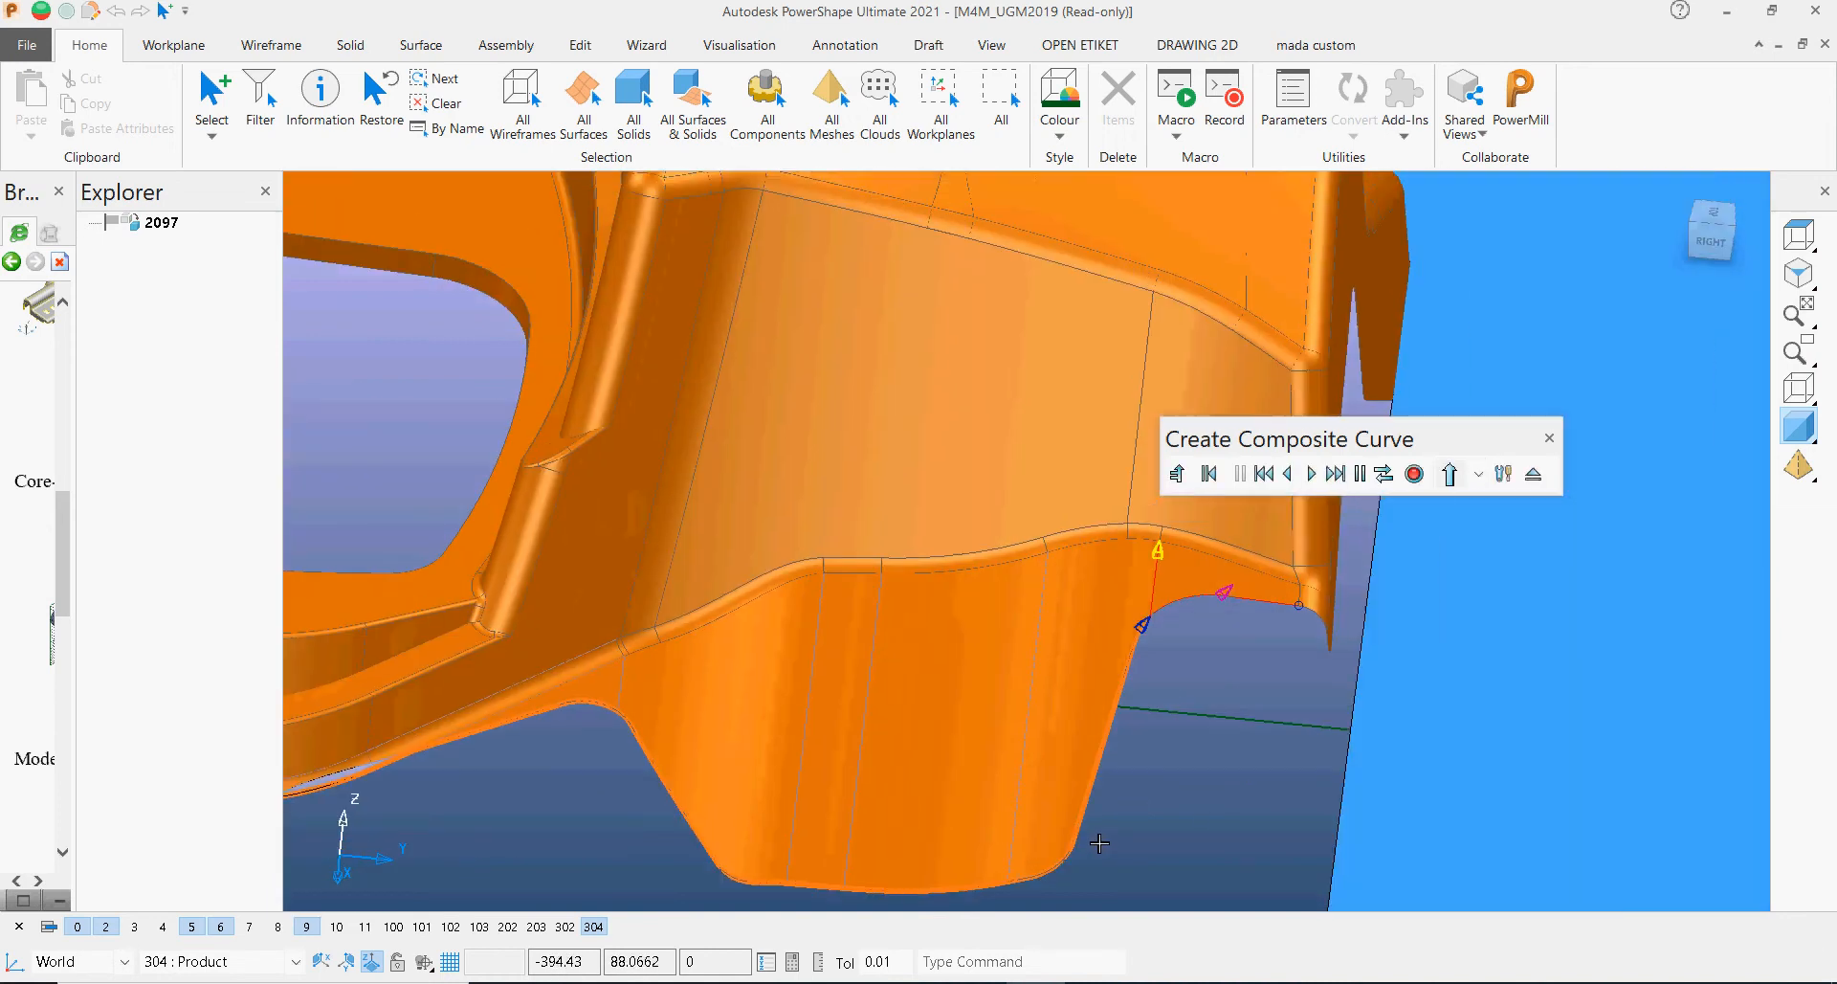
pyautogui.click(1248, 604)
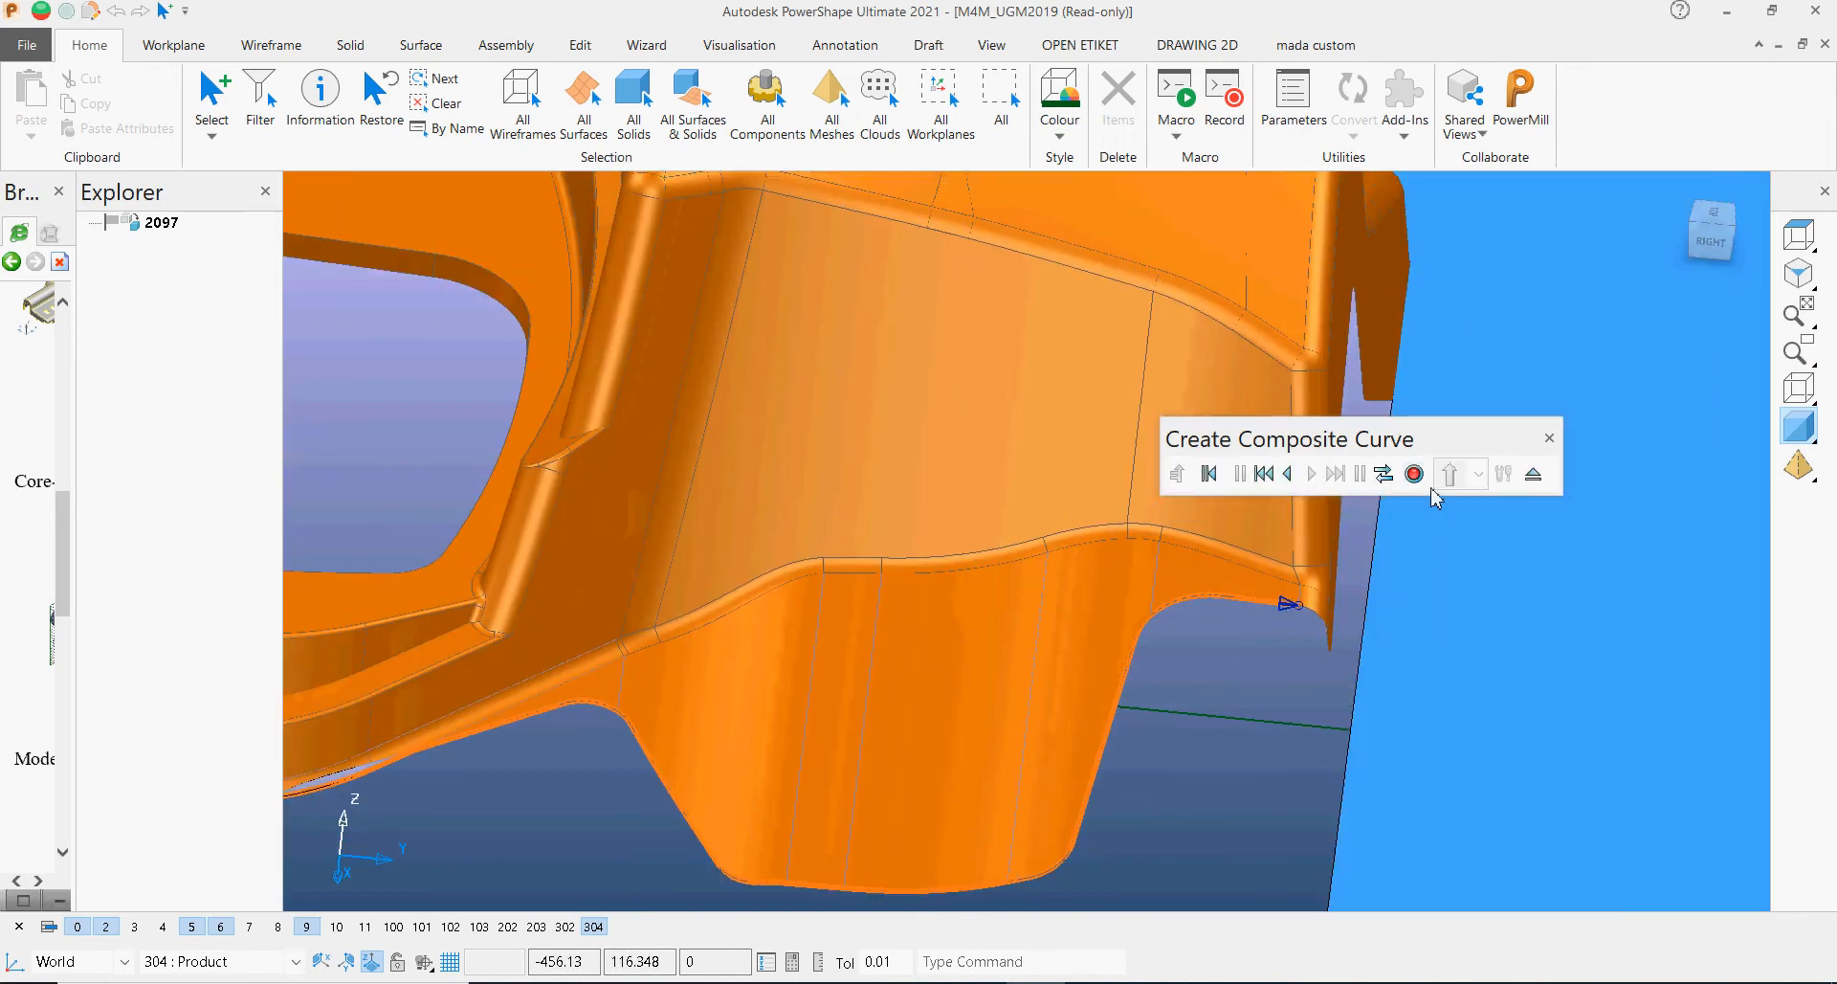
pyautogui.click(1535, 482)
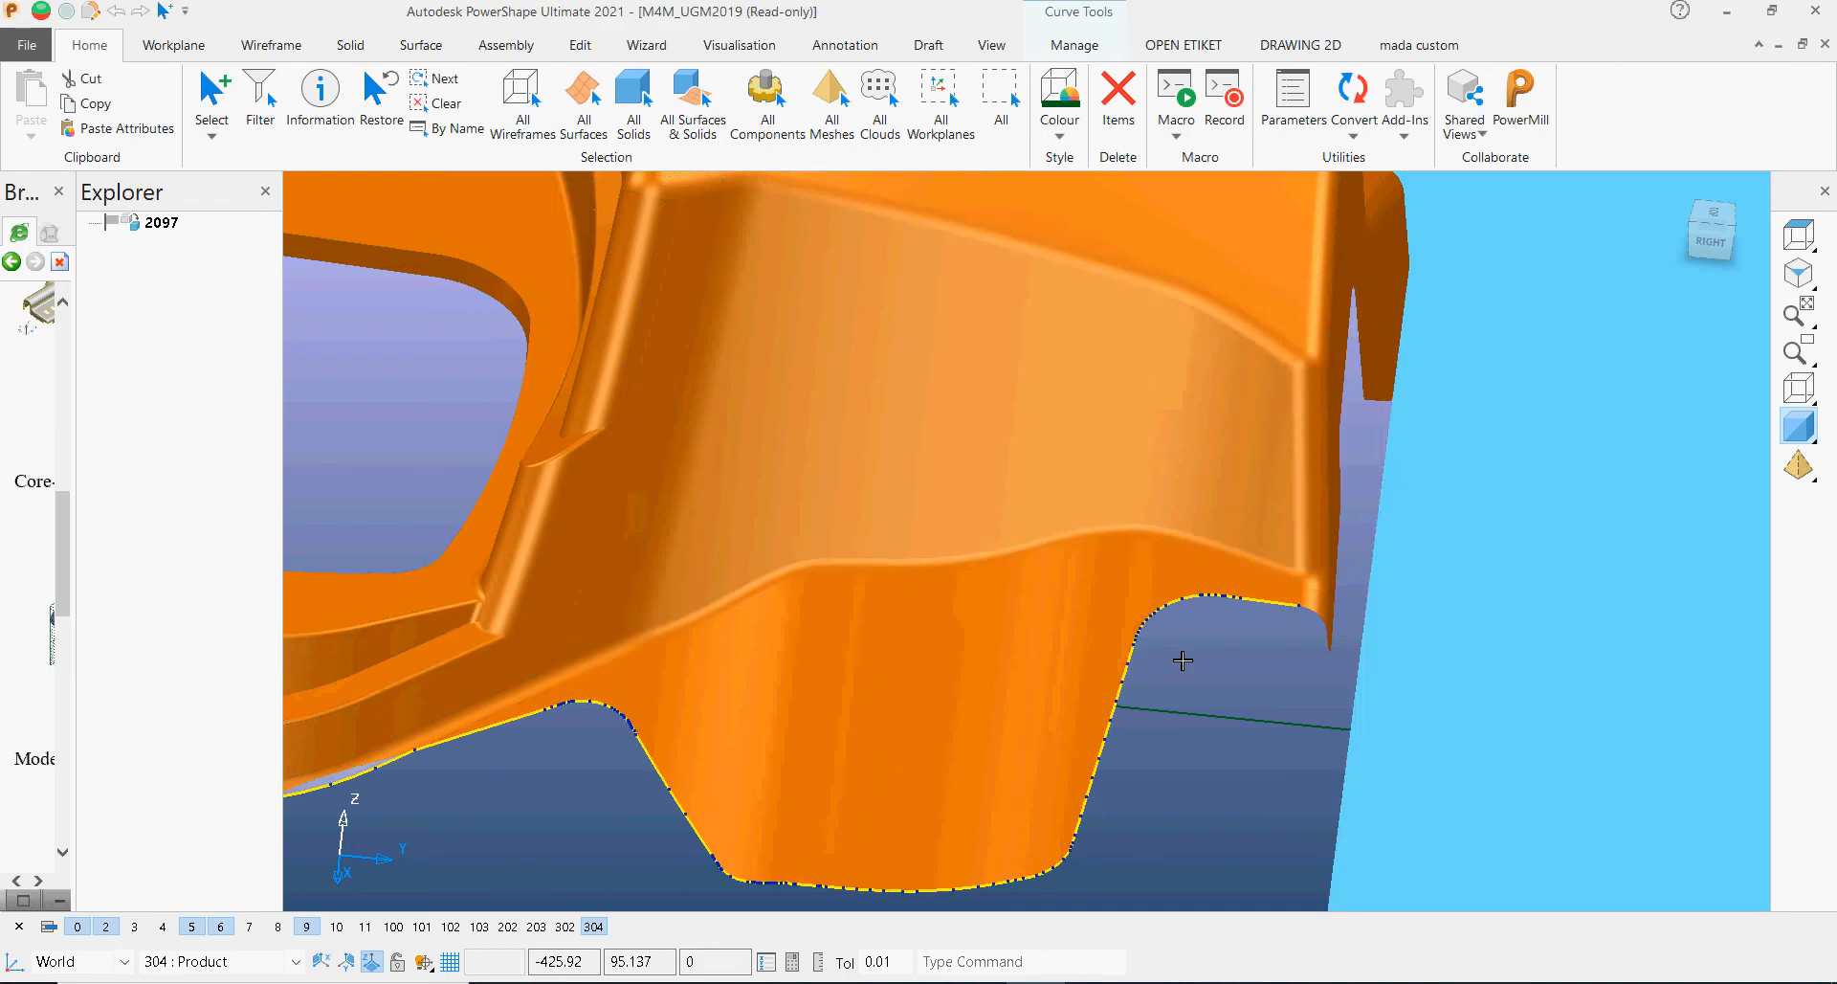
# Step: Display level 4 with the wireframe guide line and check the line's position against the composite curve
pyautogui.moveTo(1181, 657); pyautogui.dragTo(1244, 646, button='middle')
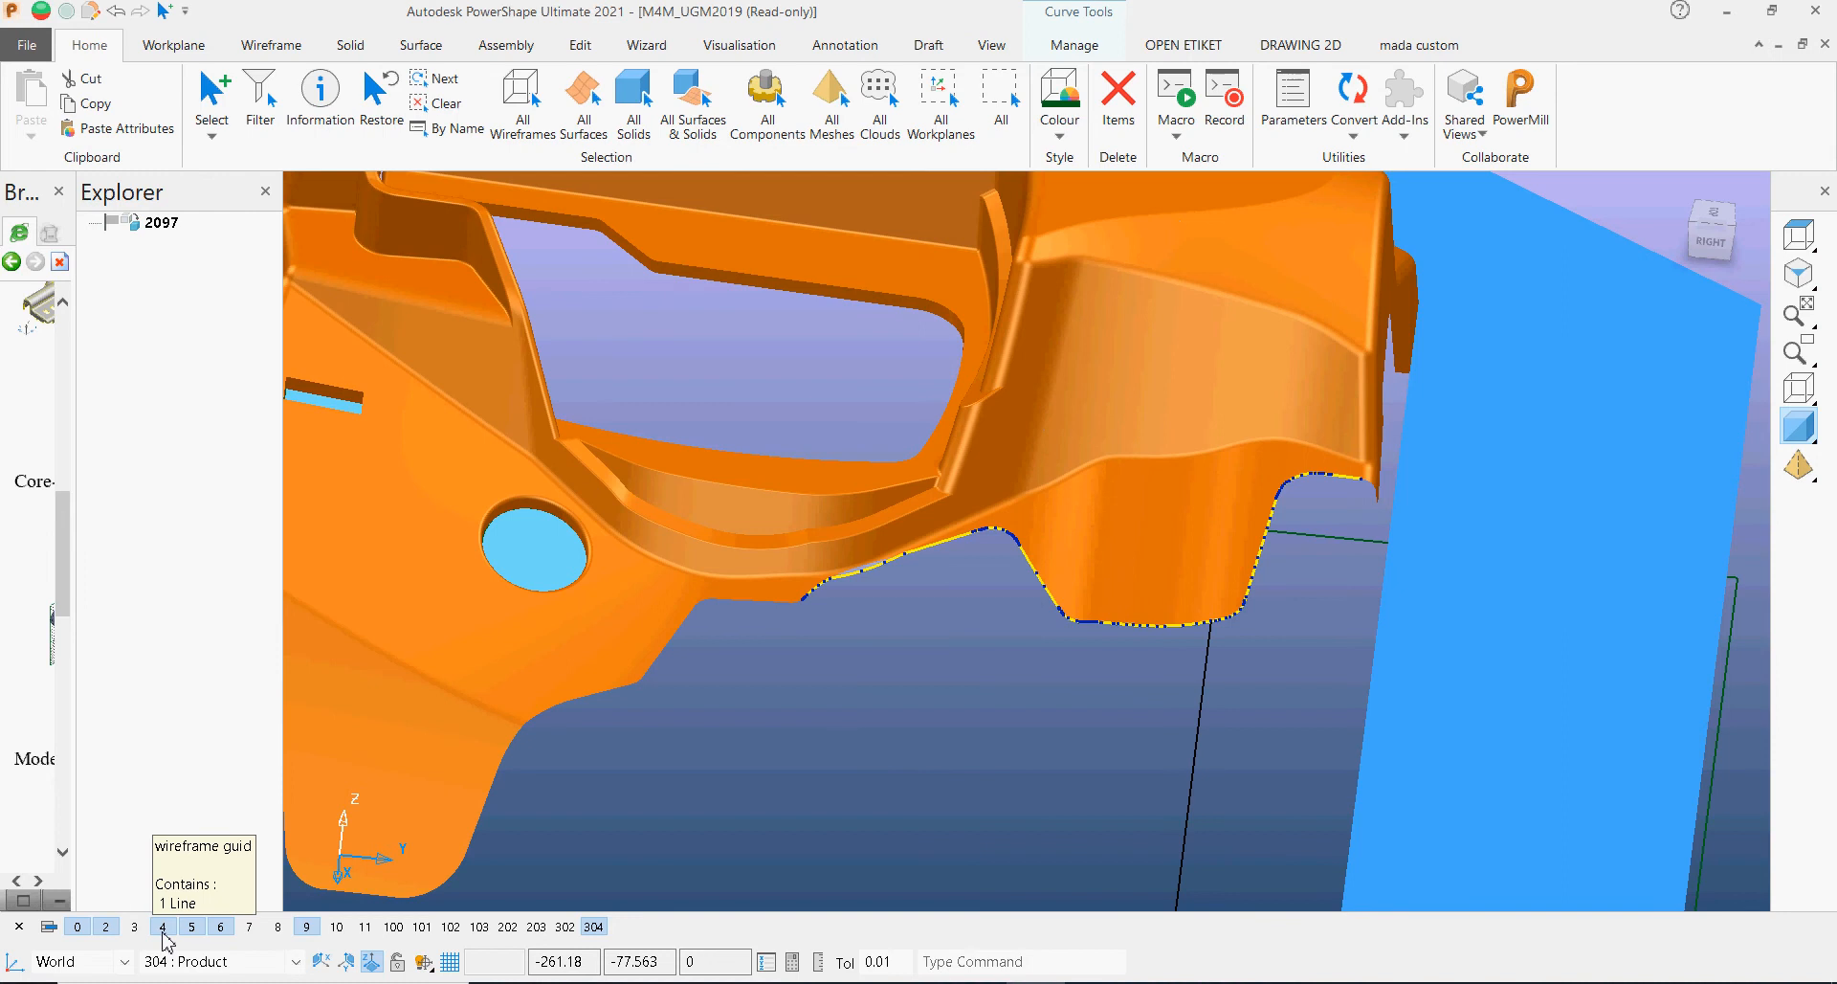
pyautogui.moveTo(951, 676); pyautogui.dragTo(1346, 595, button='middle')
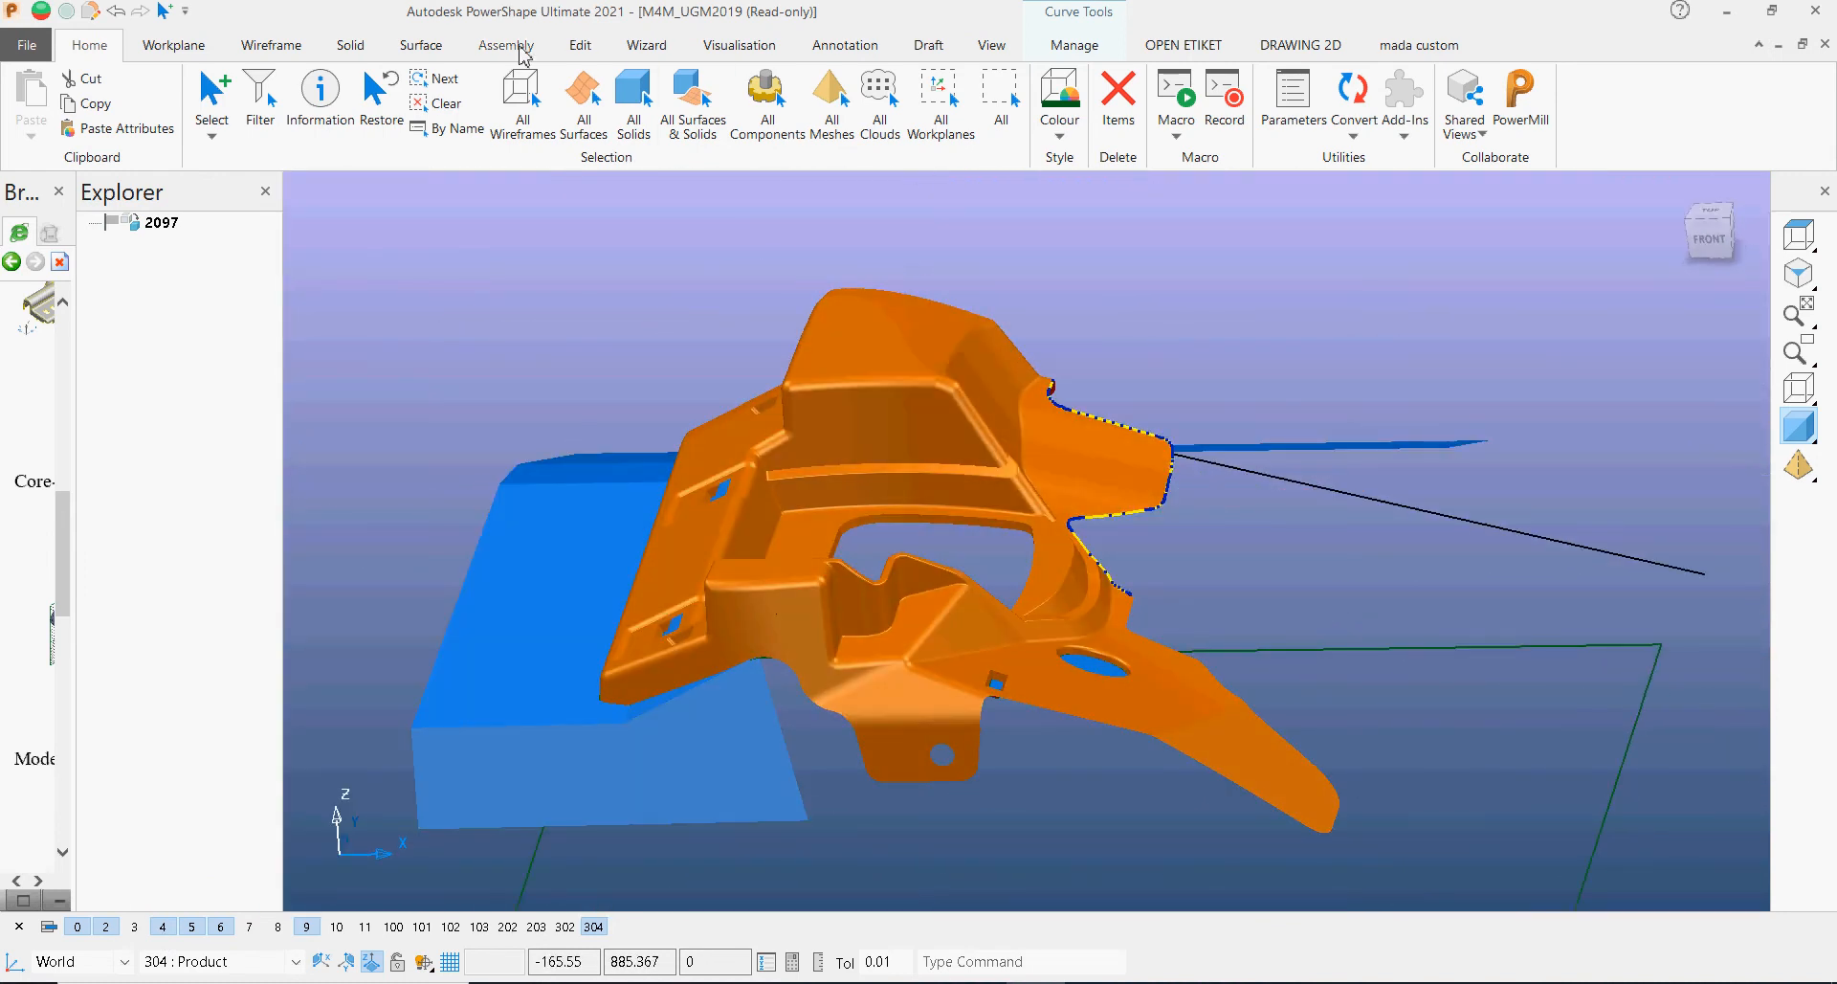
pyautogui.click(422, 50)
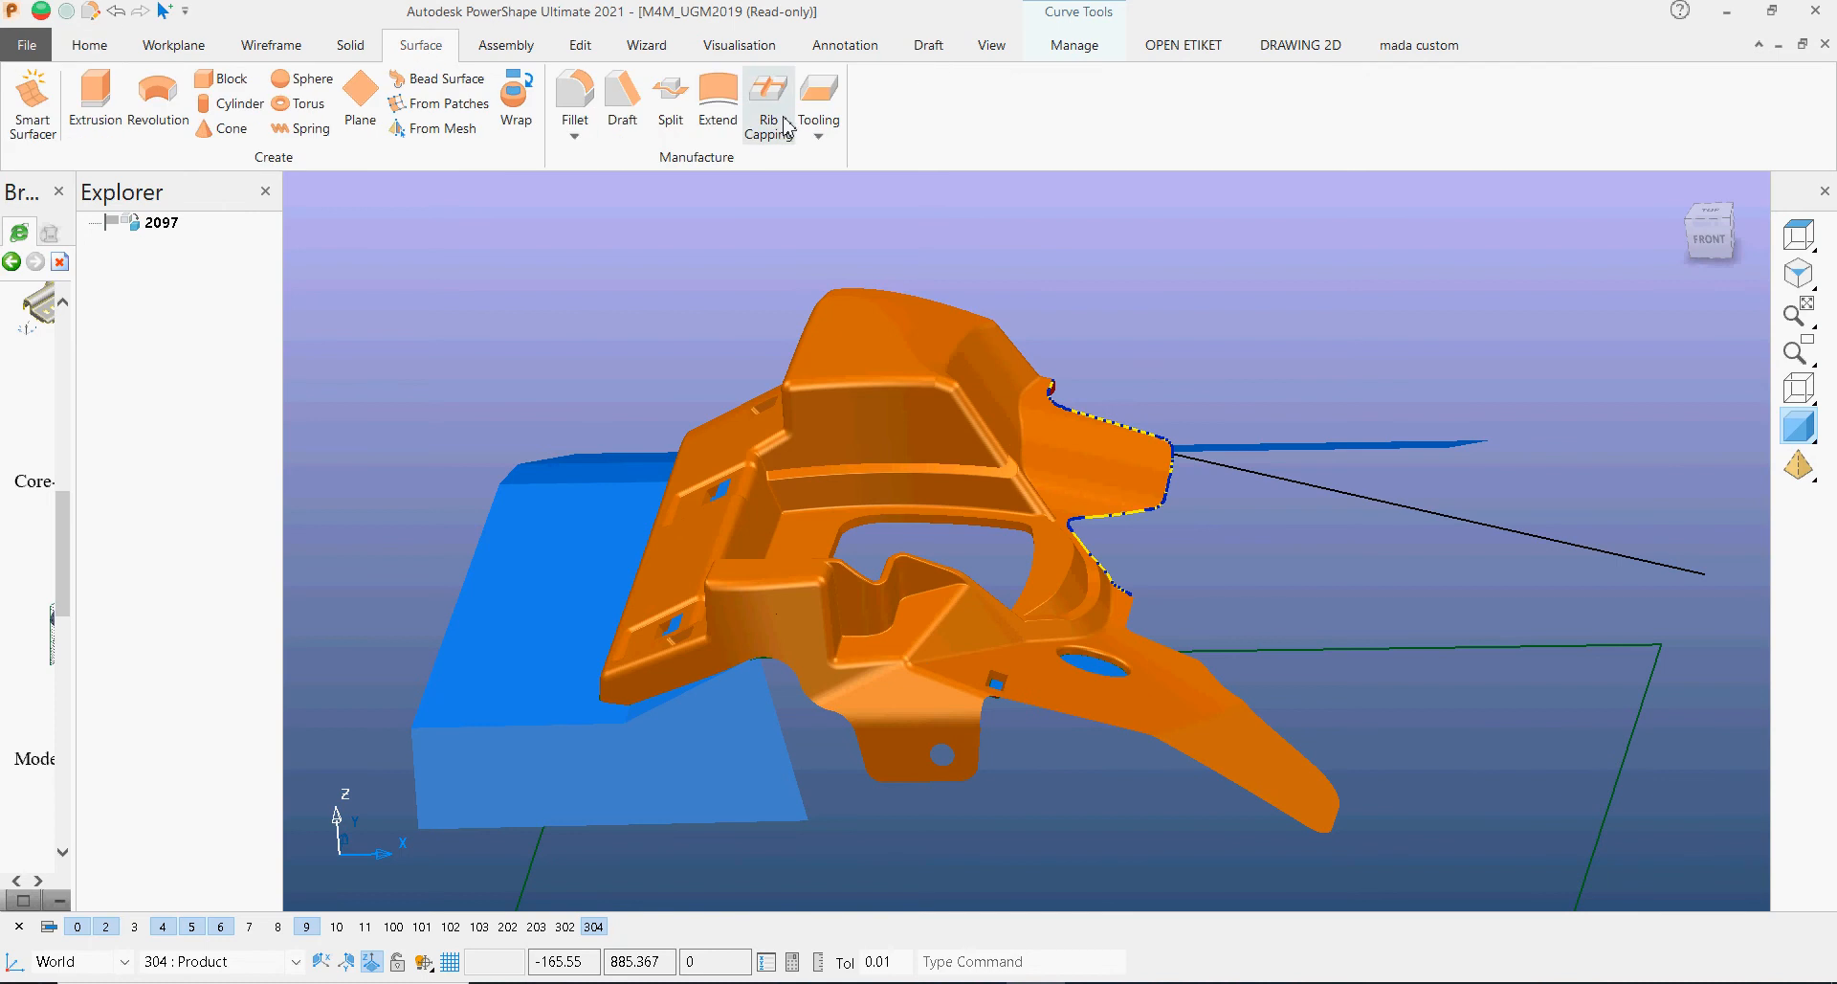
pyautogui.click(657, 131)
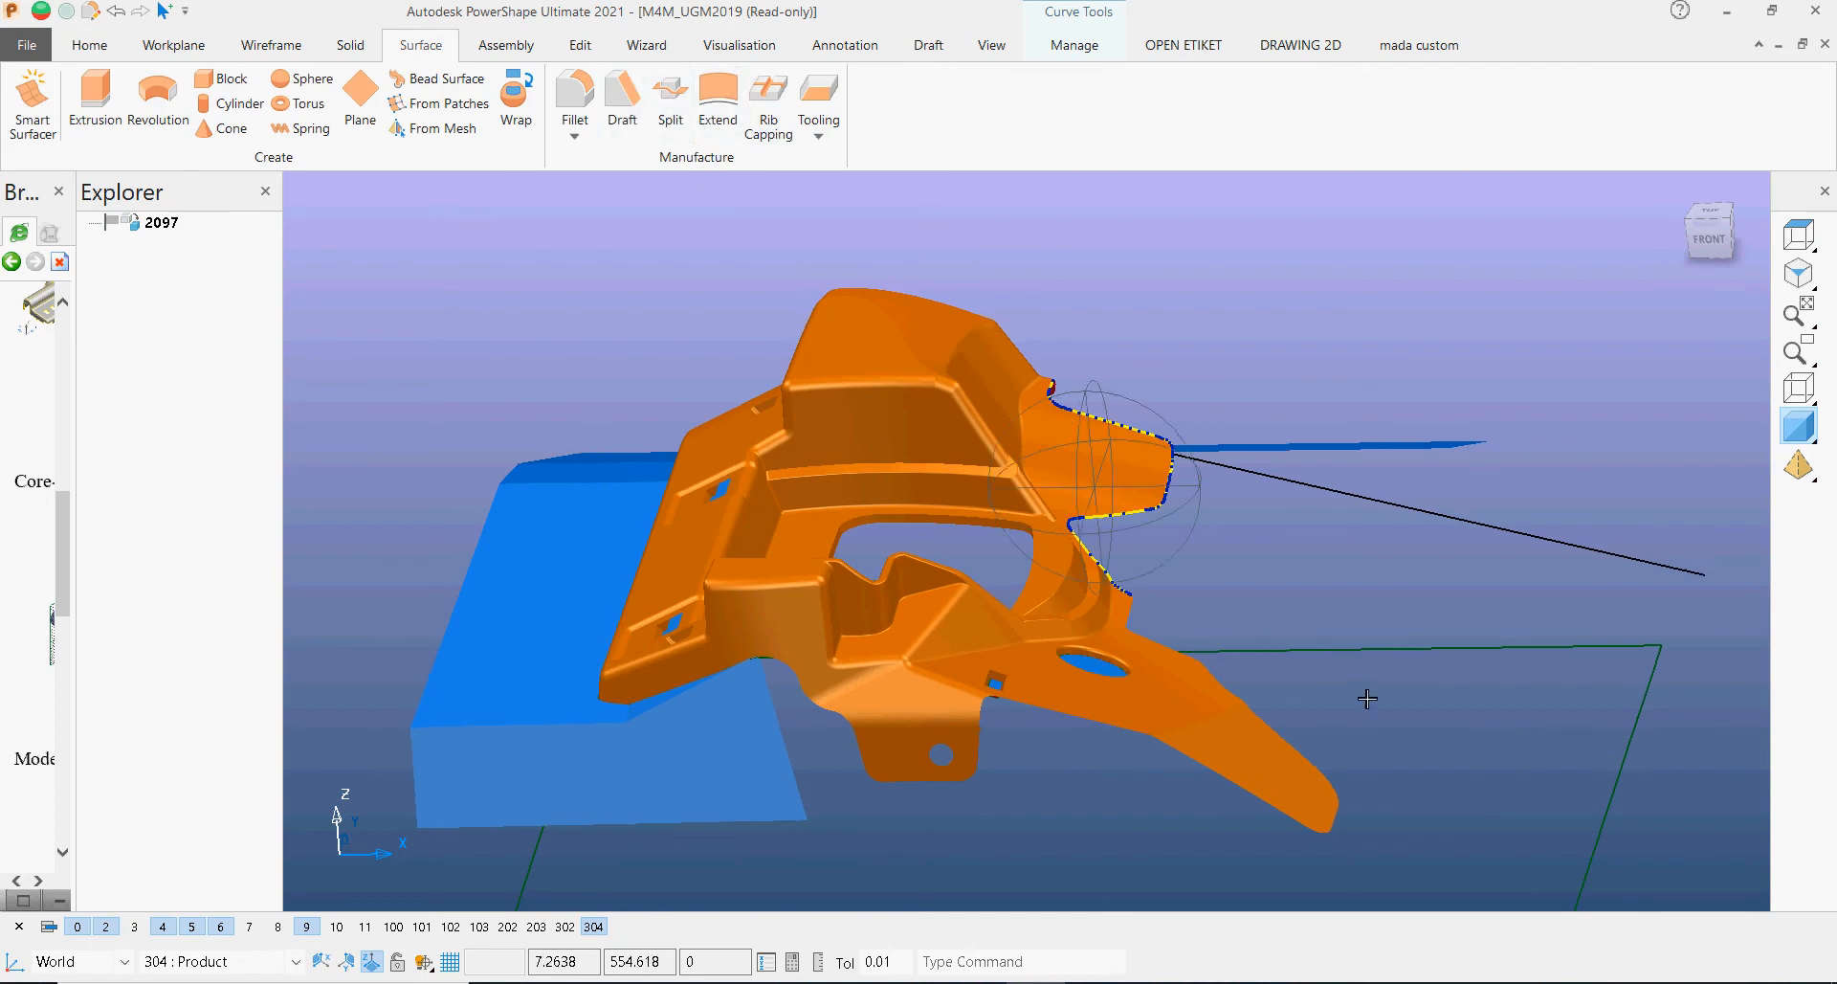
pyautogui.moveTo(1366, 696); pyautogui.dragTo(1067, 659, button='middle')
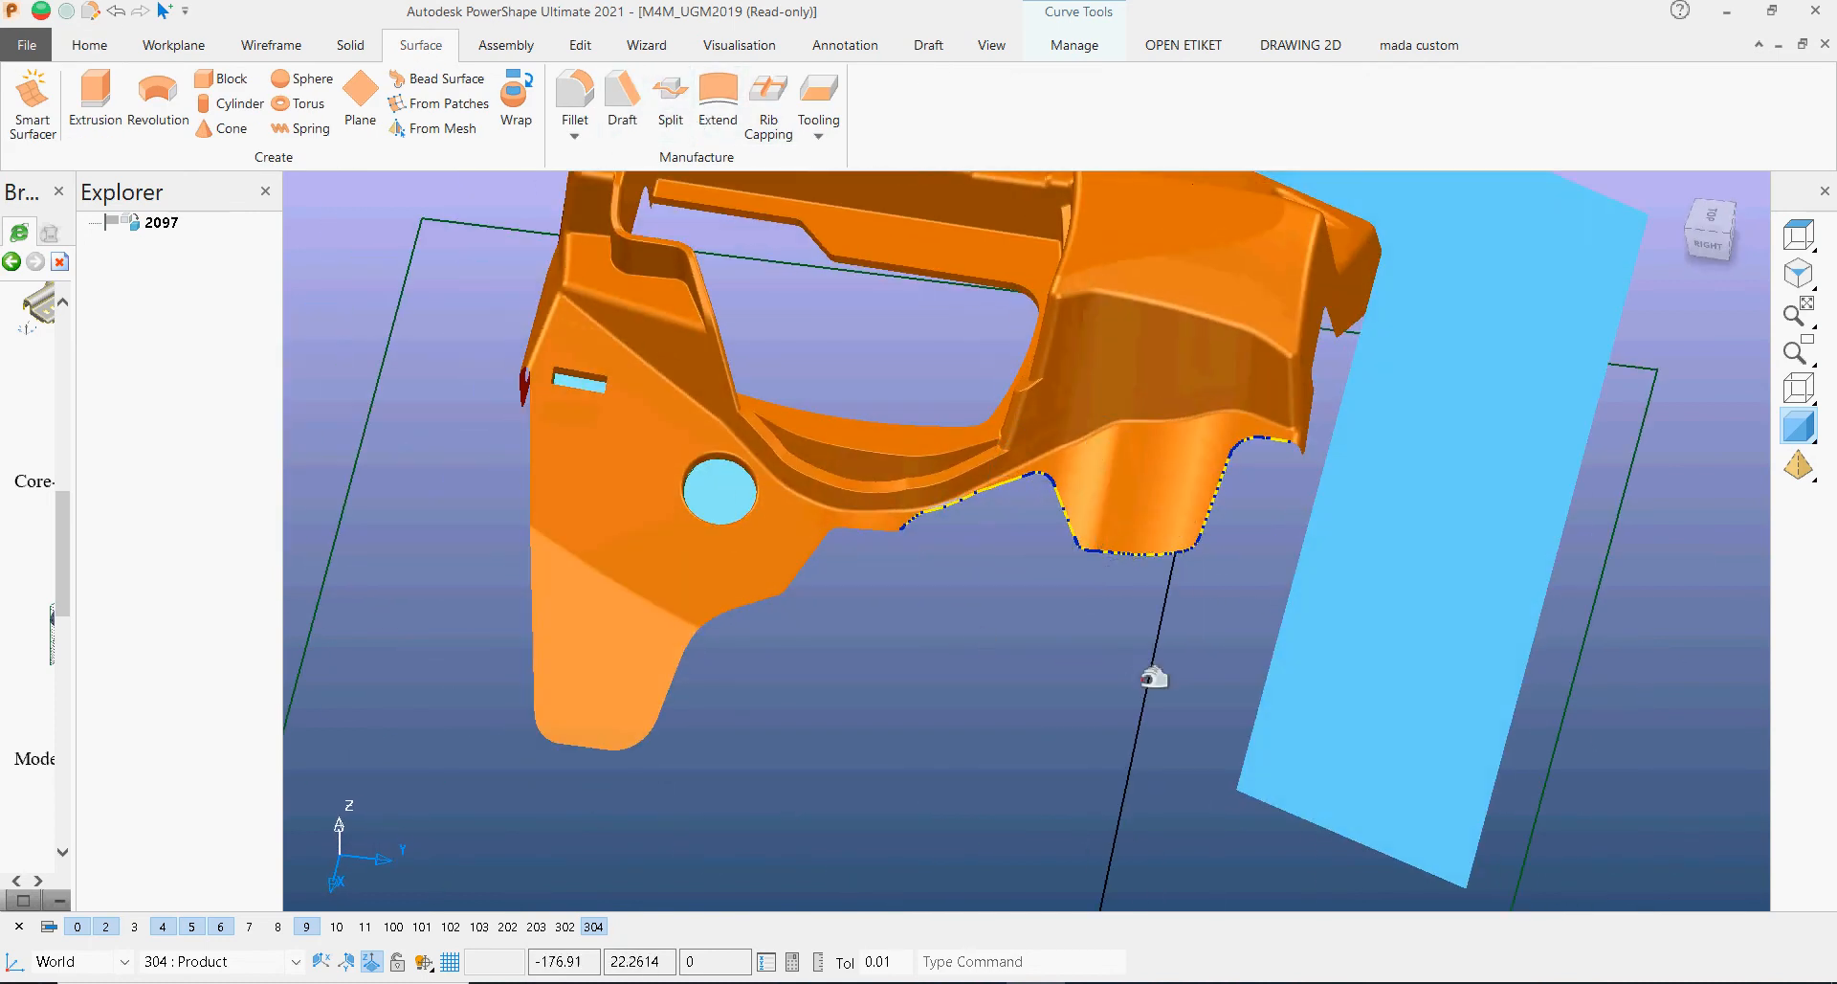
pyautogui.click(1159, 670)
pyautogui.moveTo(1099, 722); pyautogui.dragTo(1284, 425, button='middle')
pyautogui.click(1156, 484)
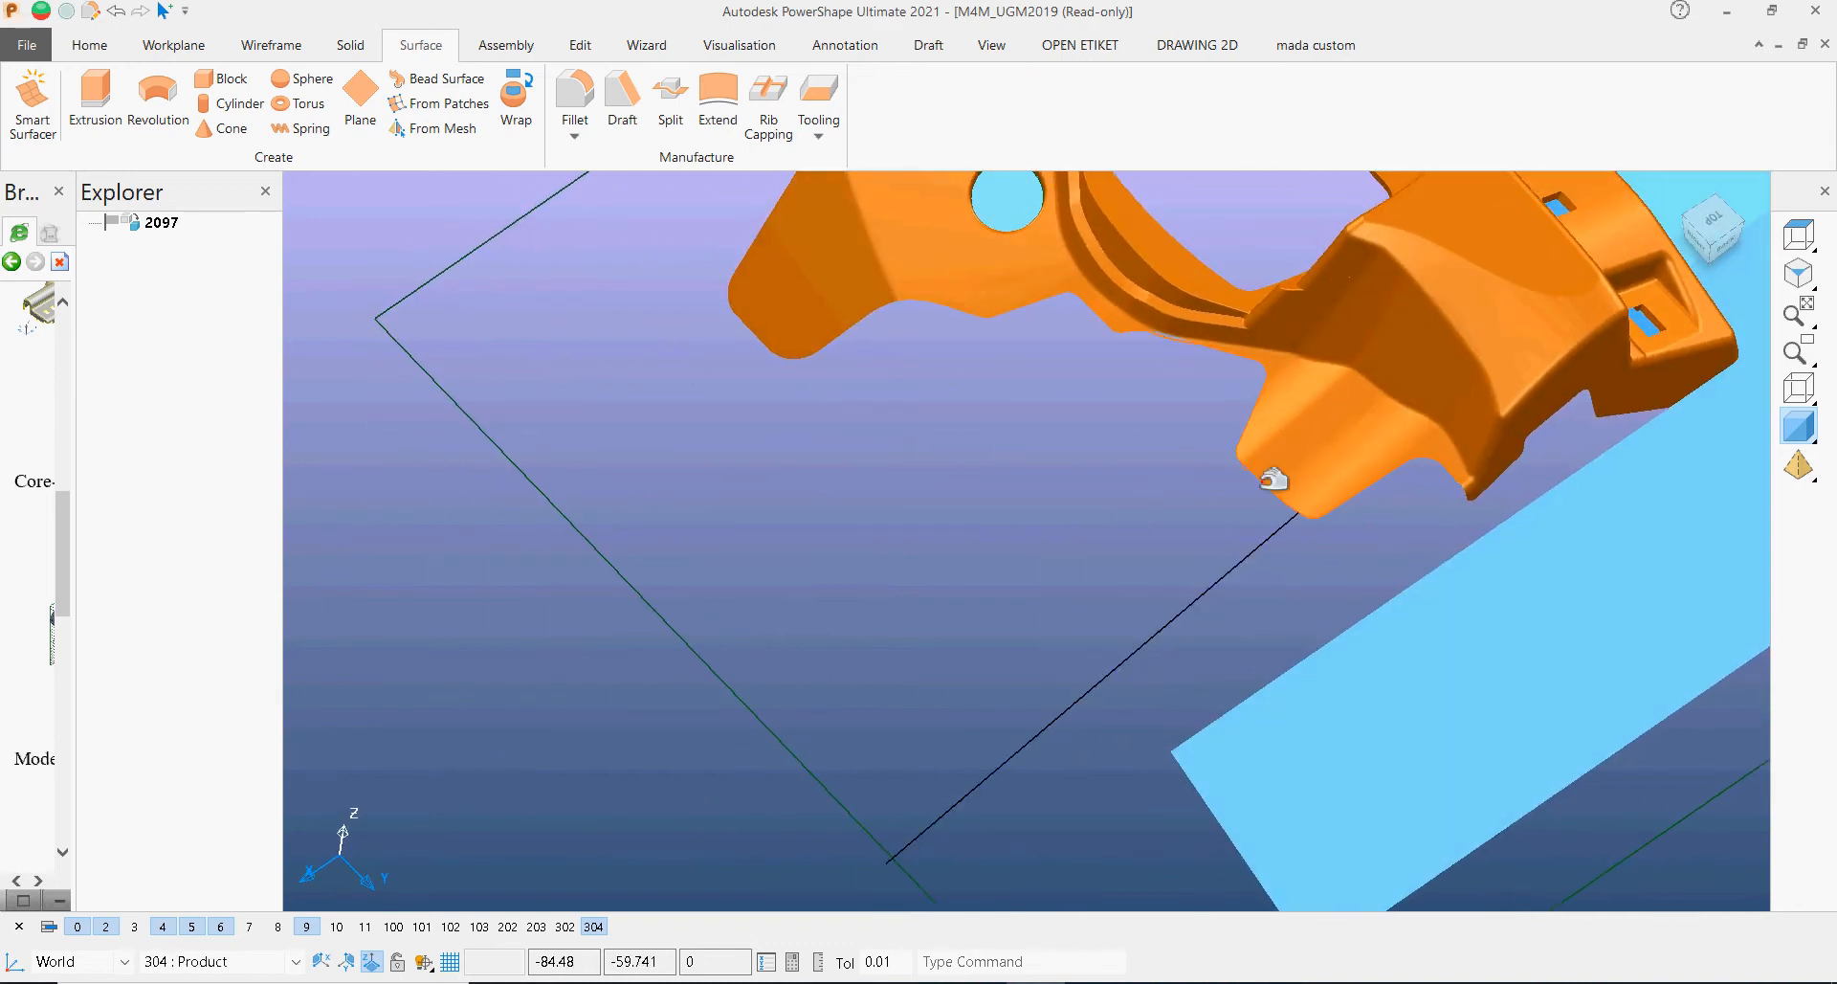
# Step: Reduce the composite curve's points by merging and splining it
pyautogui.click(1266, 479)
pyautogui.click(1077, 50)
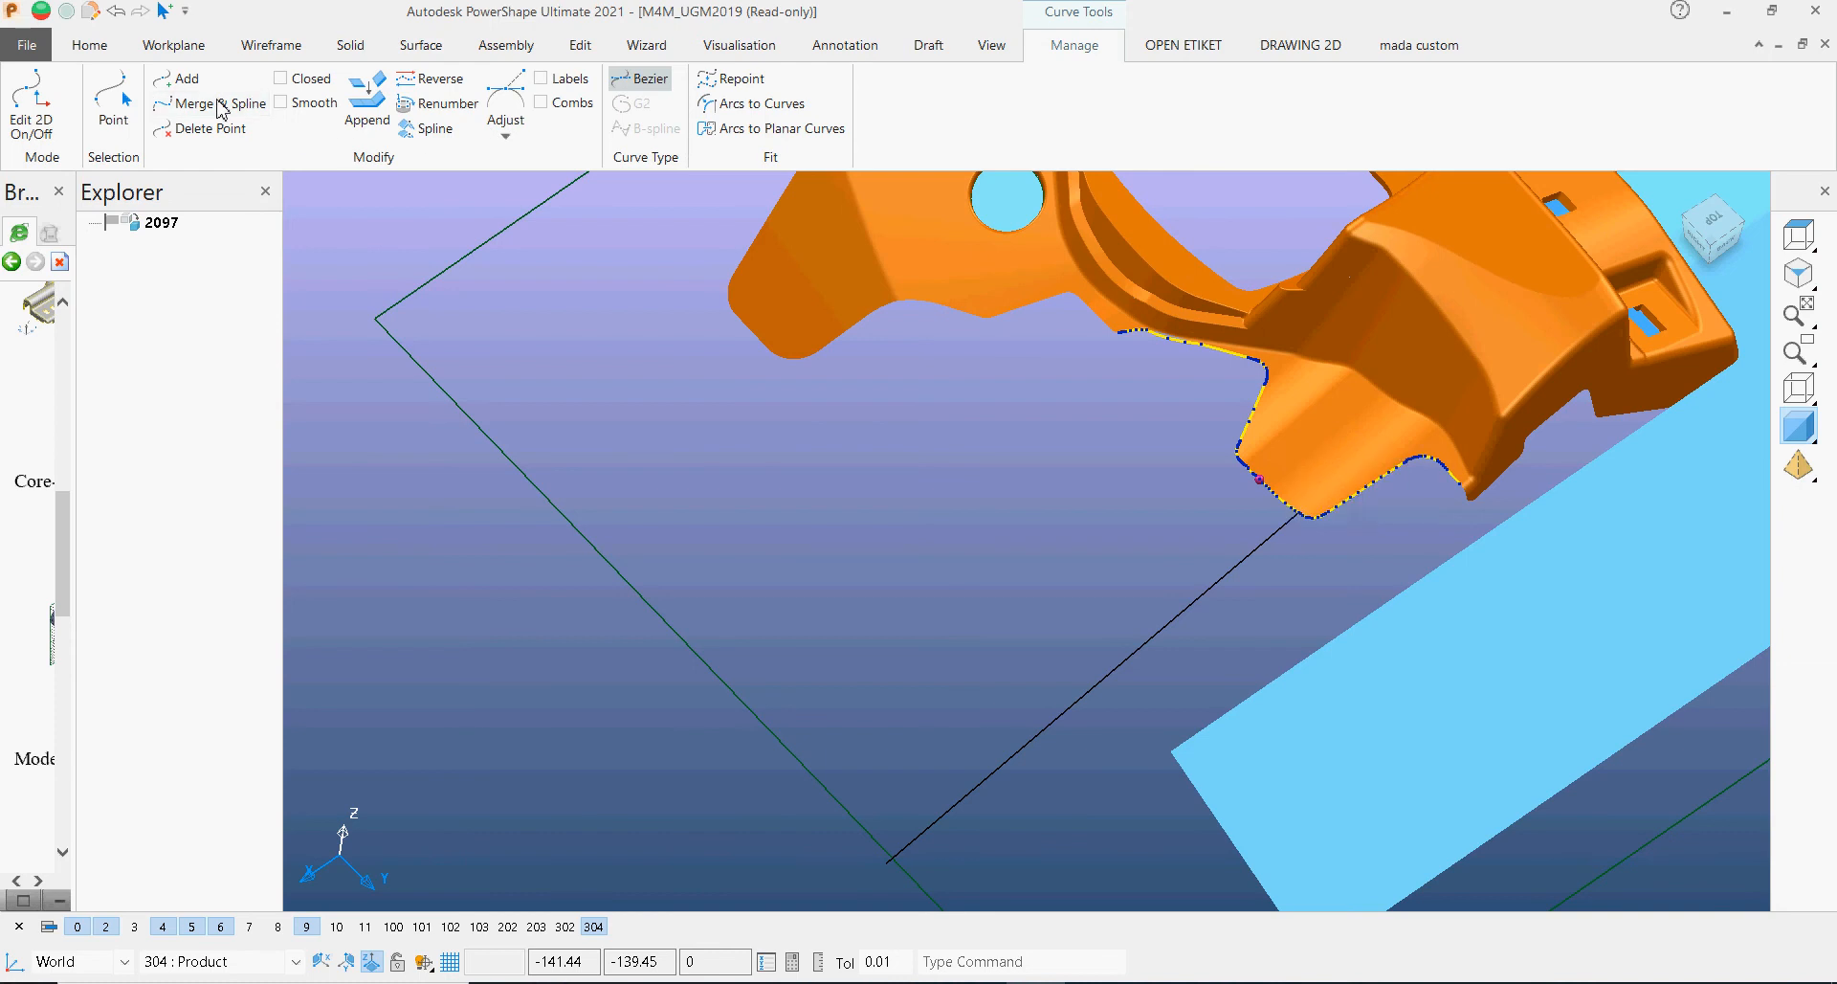
pyautogui.scroll(3, 1201, 468)
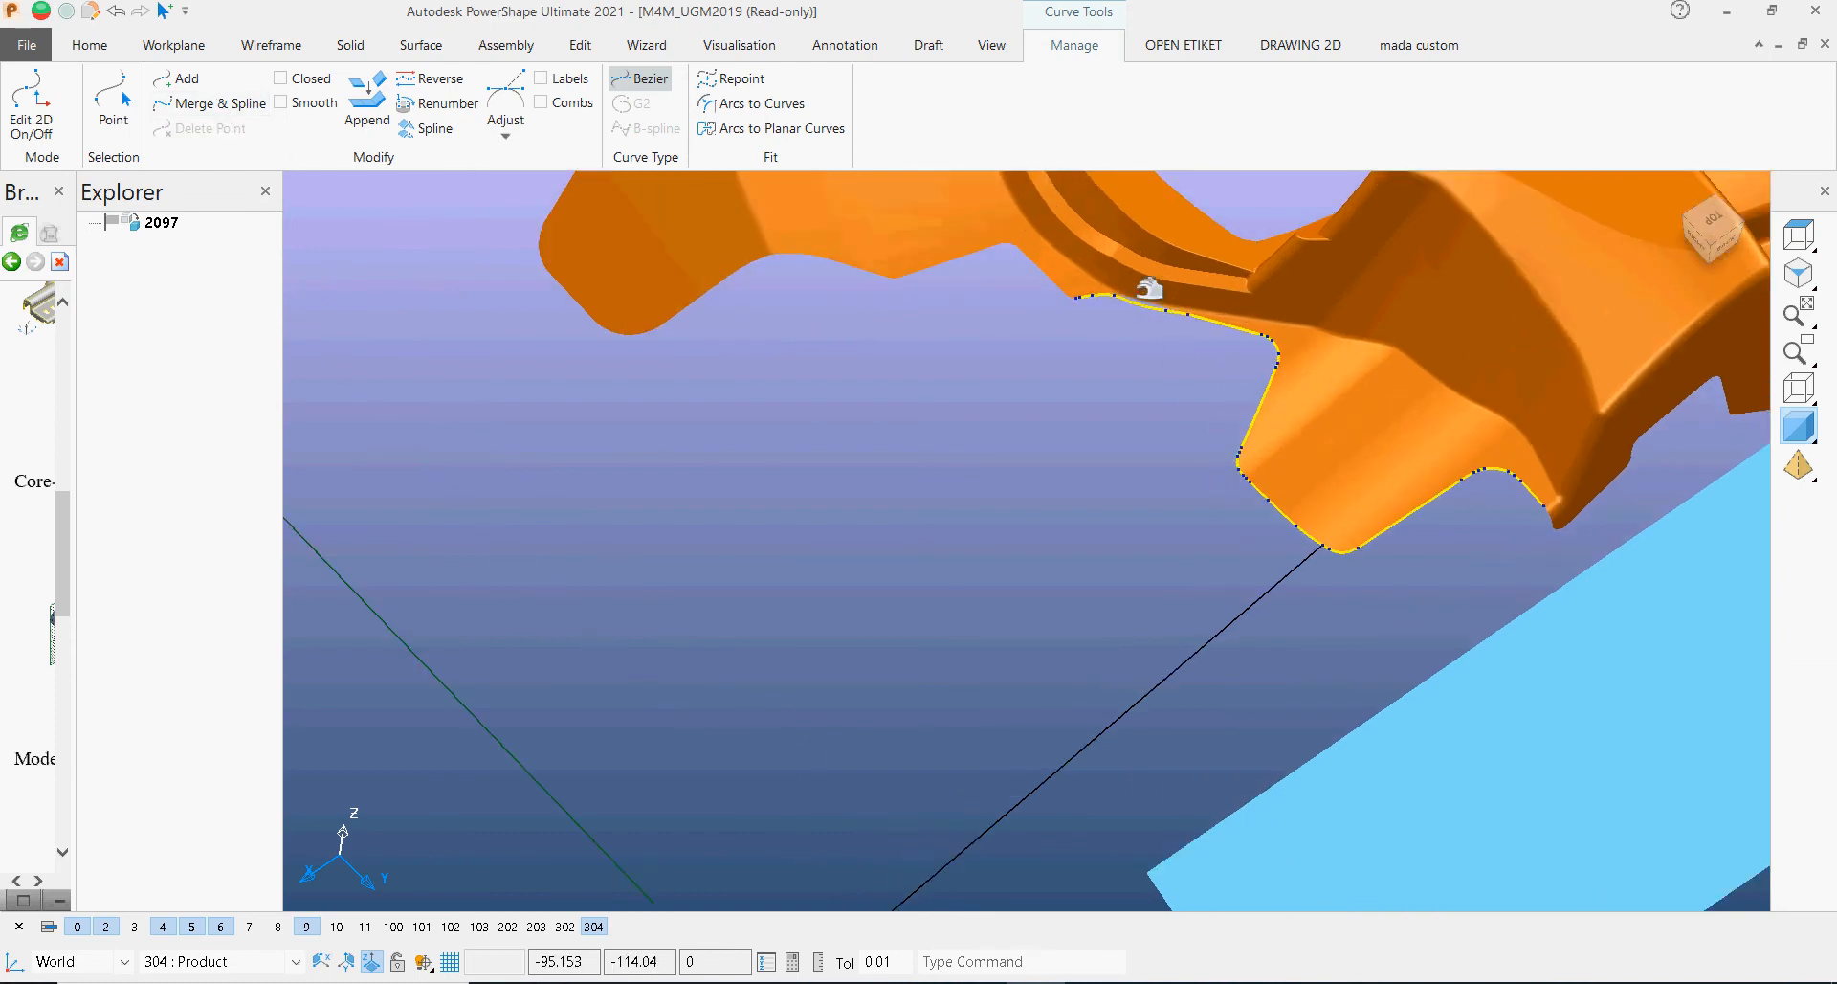
pyautogui.scroll(3, 1160, 325)
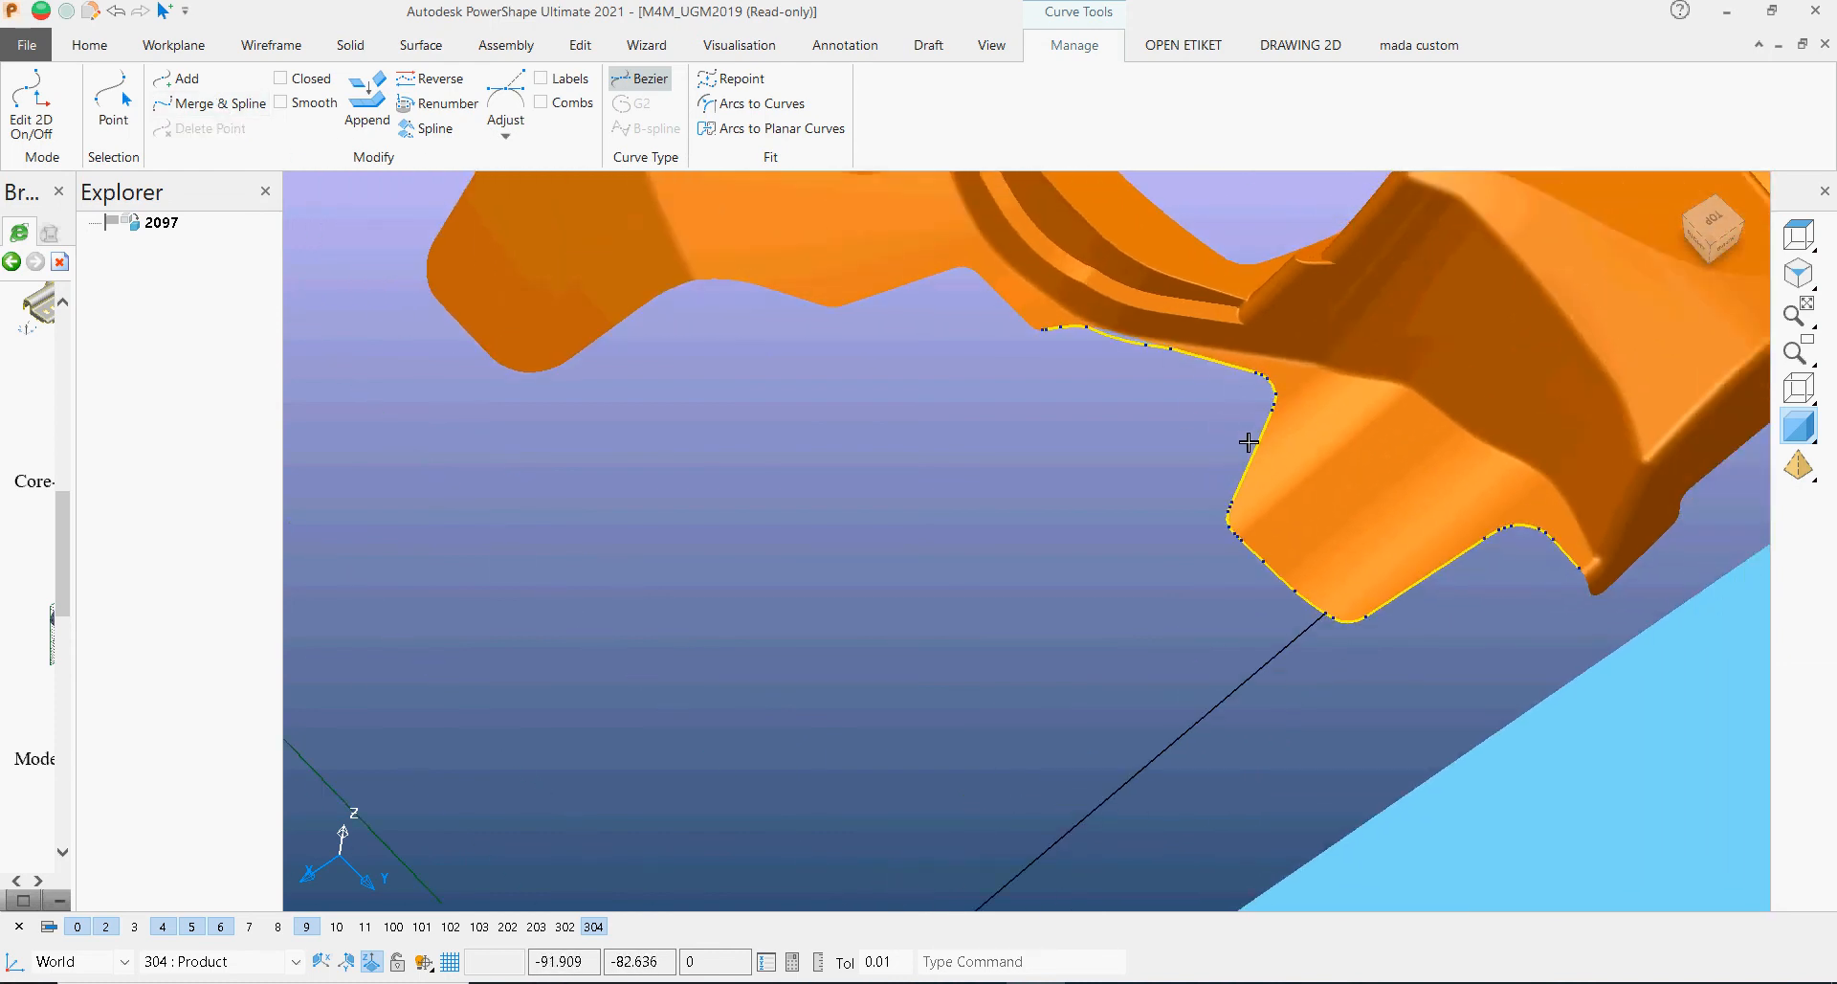
pyautogui.scroll(-2, 1245, 478)
# Step: Try to build a Drive-curve surface with Smart Surfacer from the composite curve and the guide line
pyautogui.click(1285, 623)
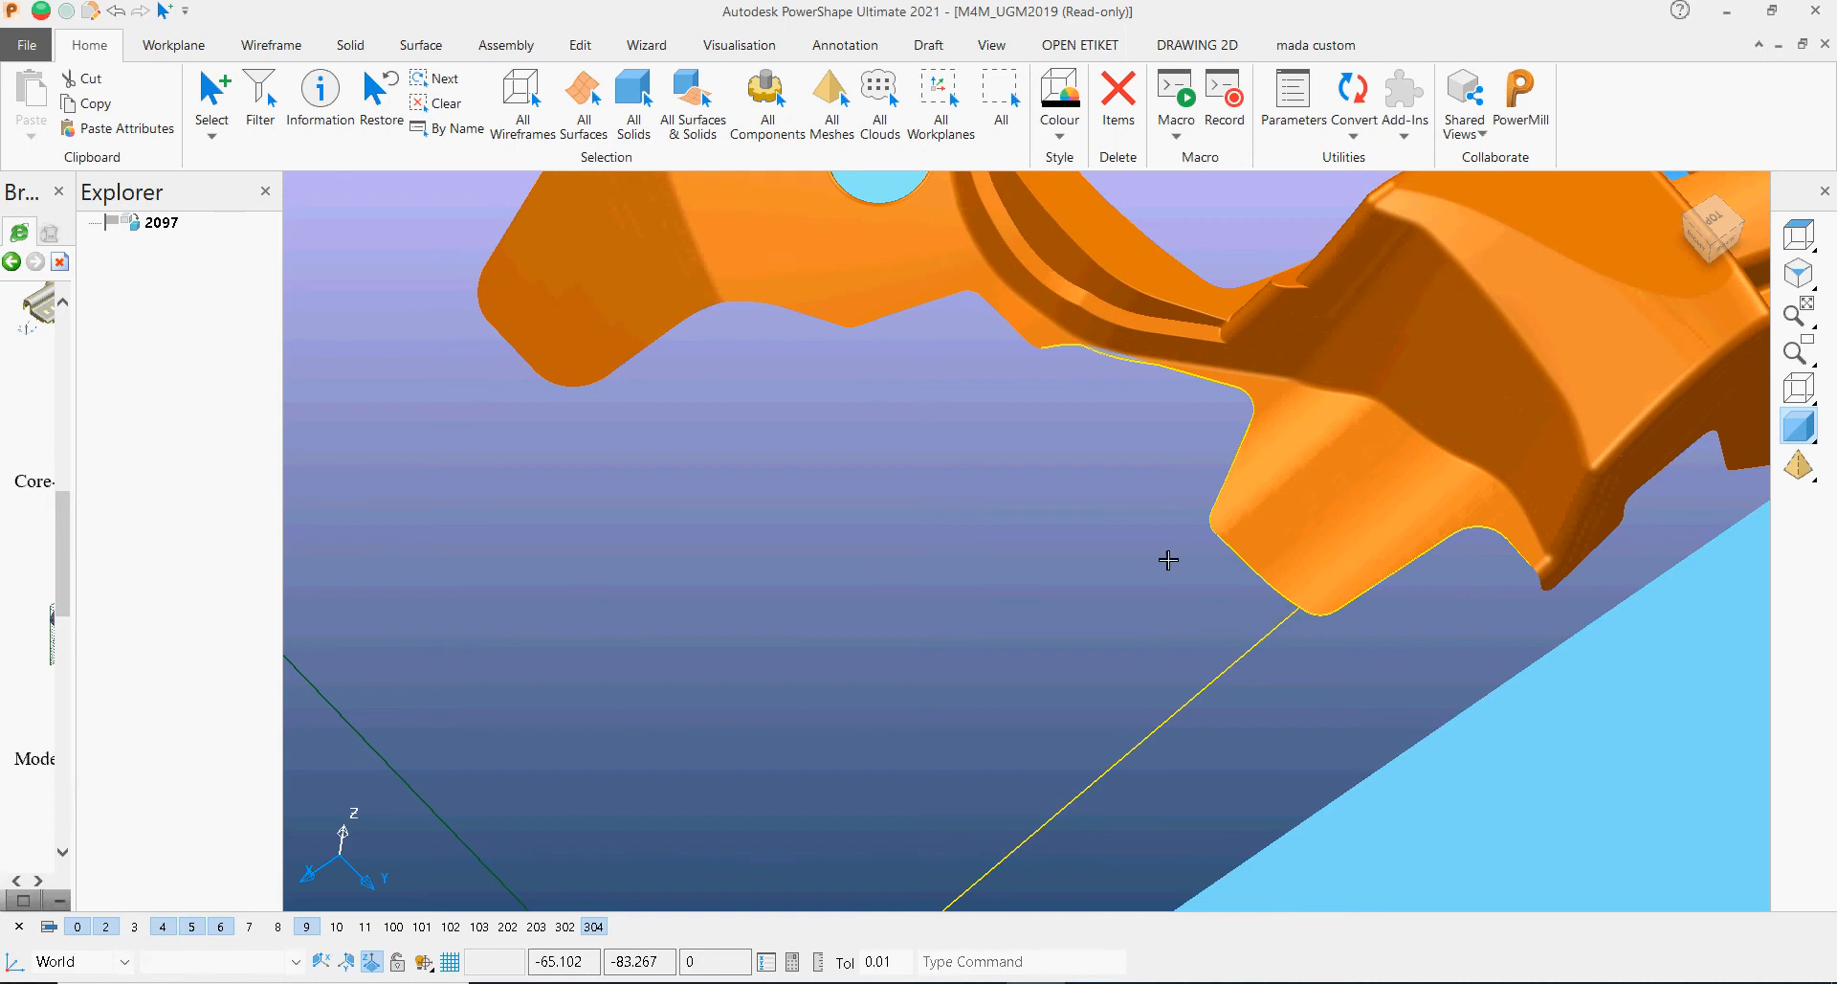
pyautogui.click(421, 45)
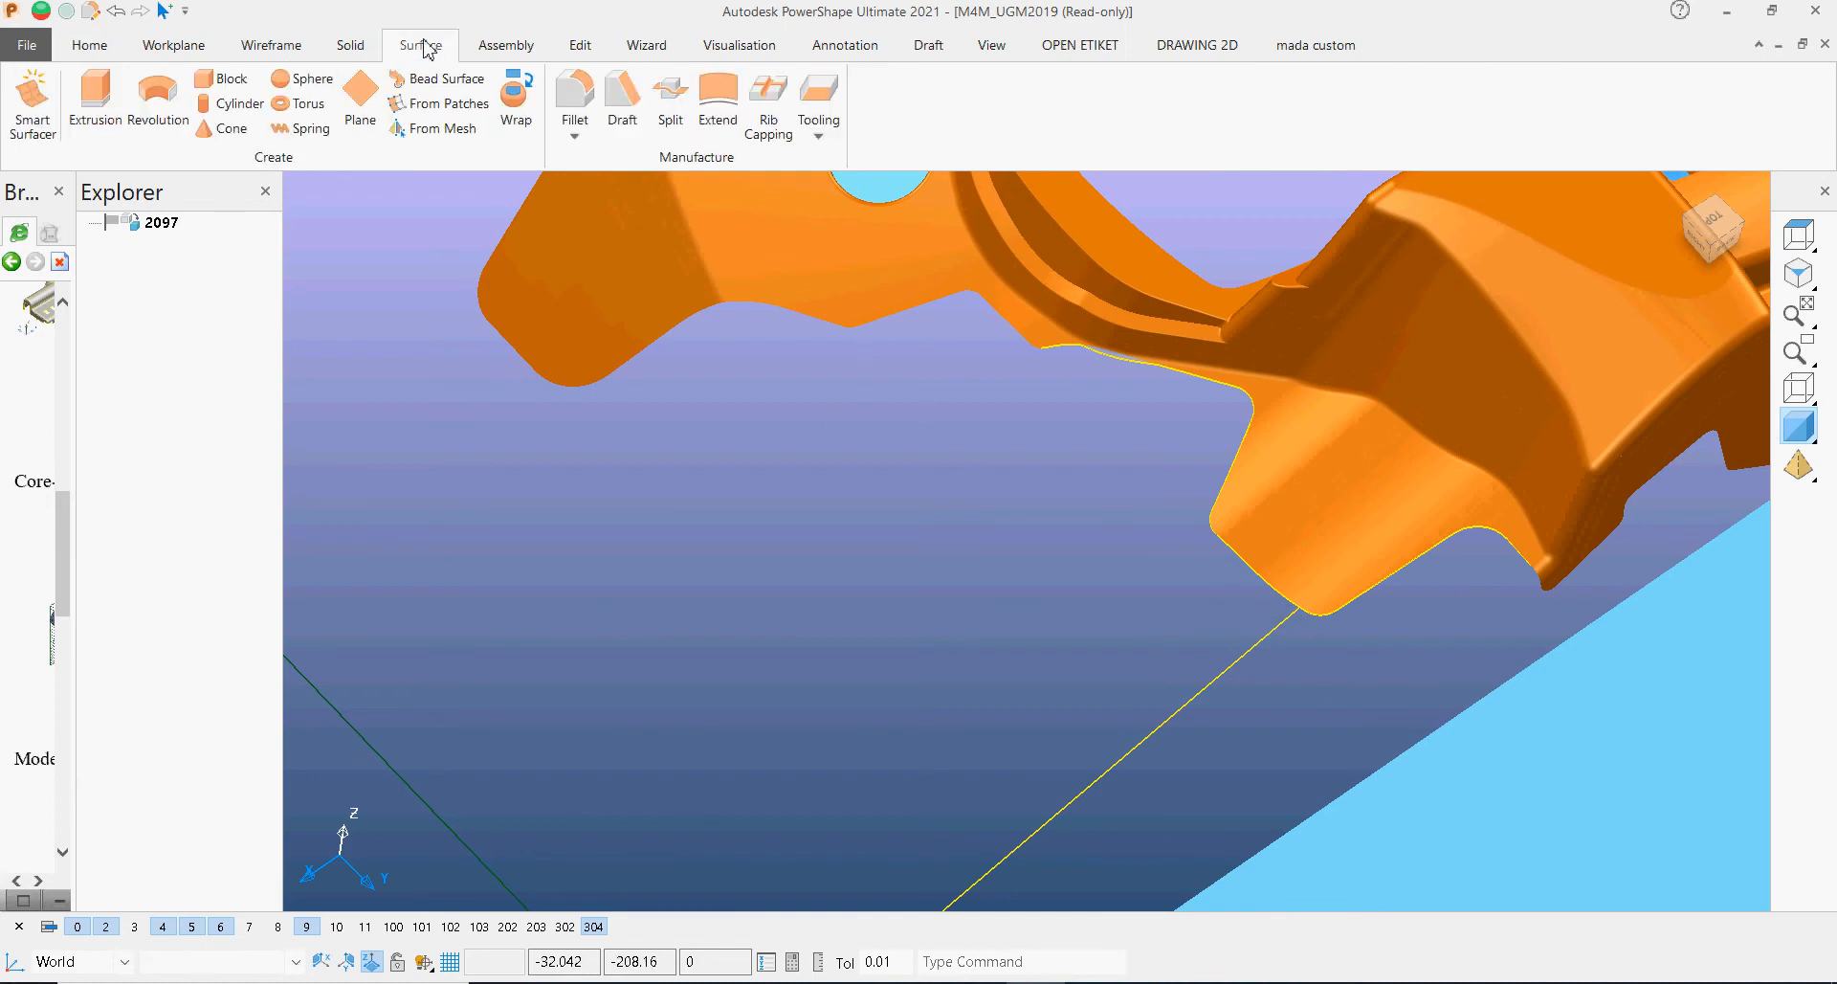
pyautogui.click(32, 103)
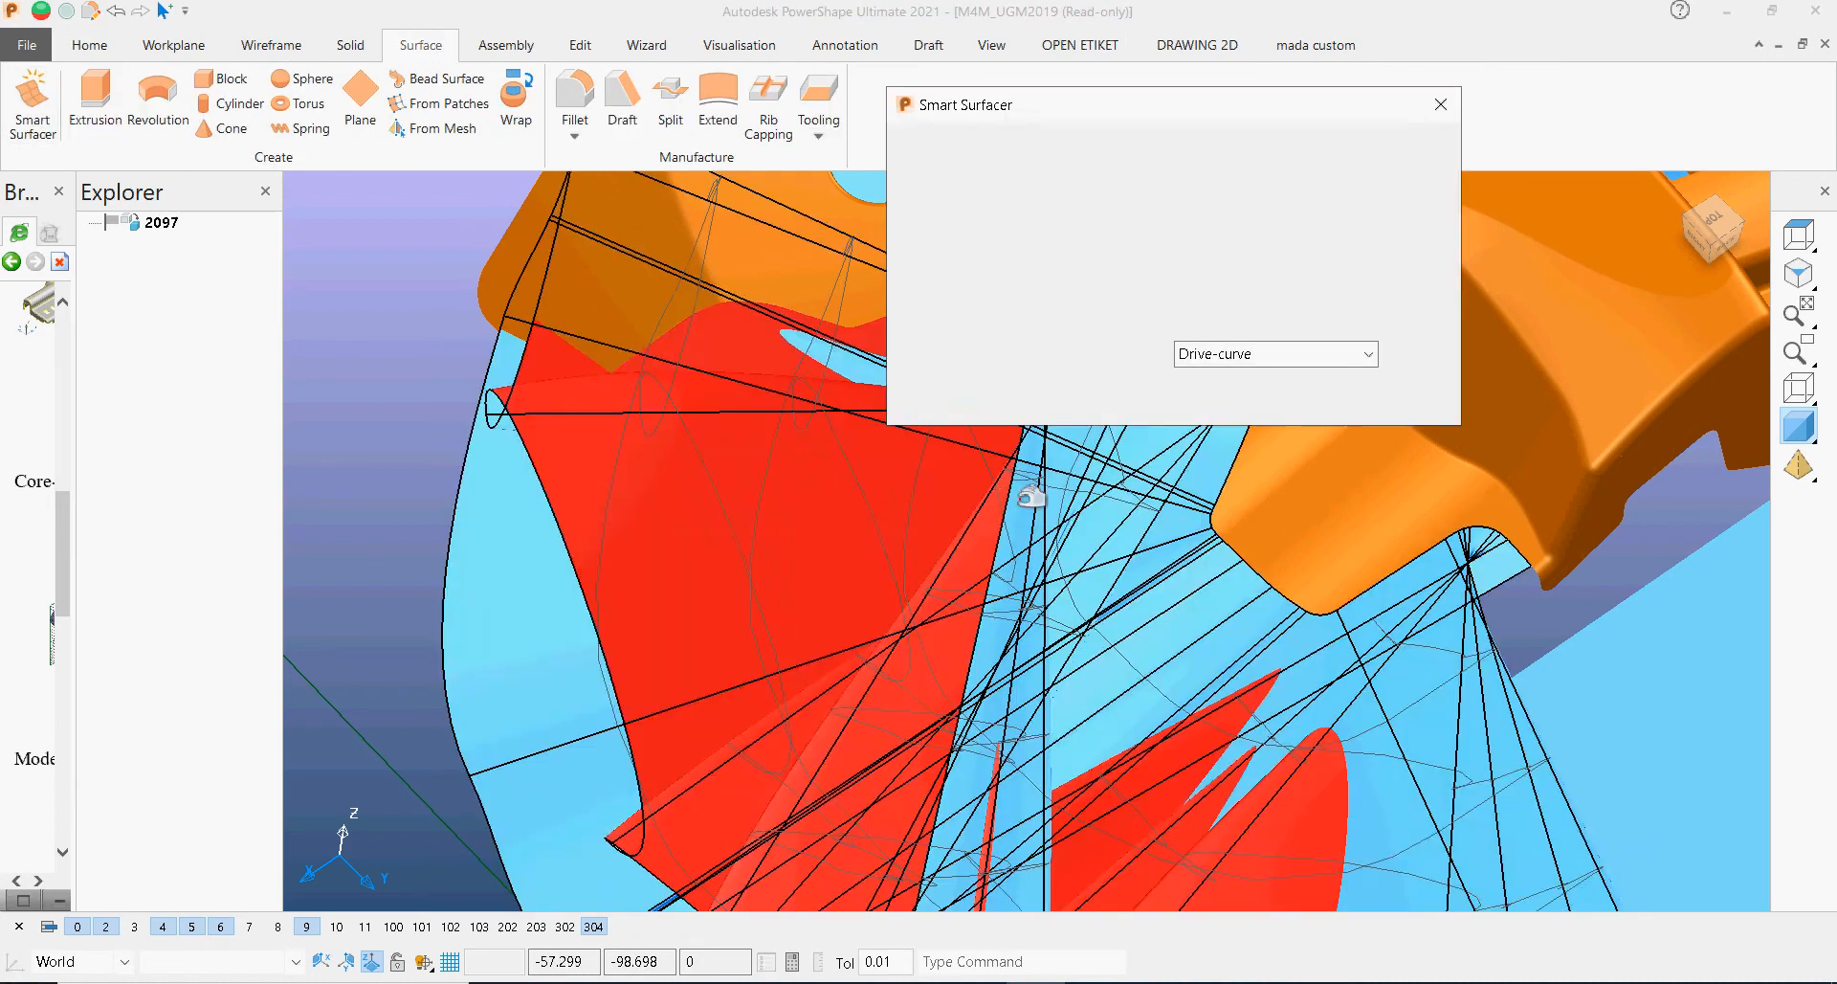
pyautogui.click(1175, 356)
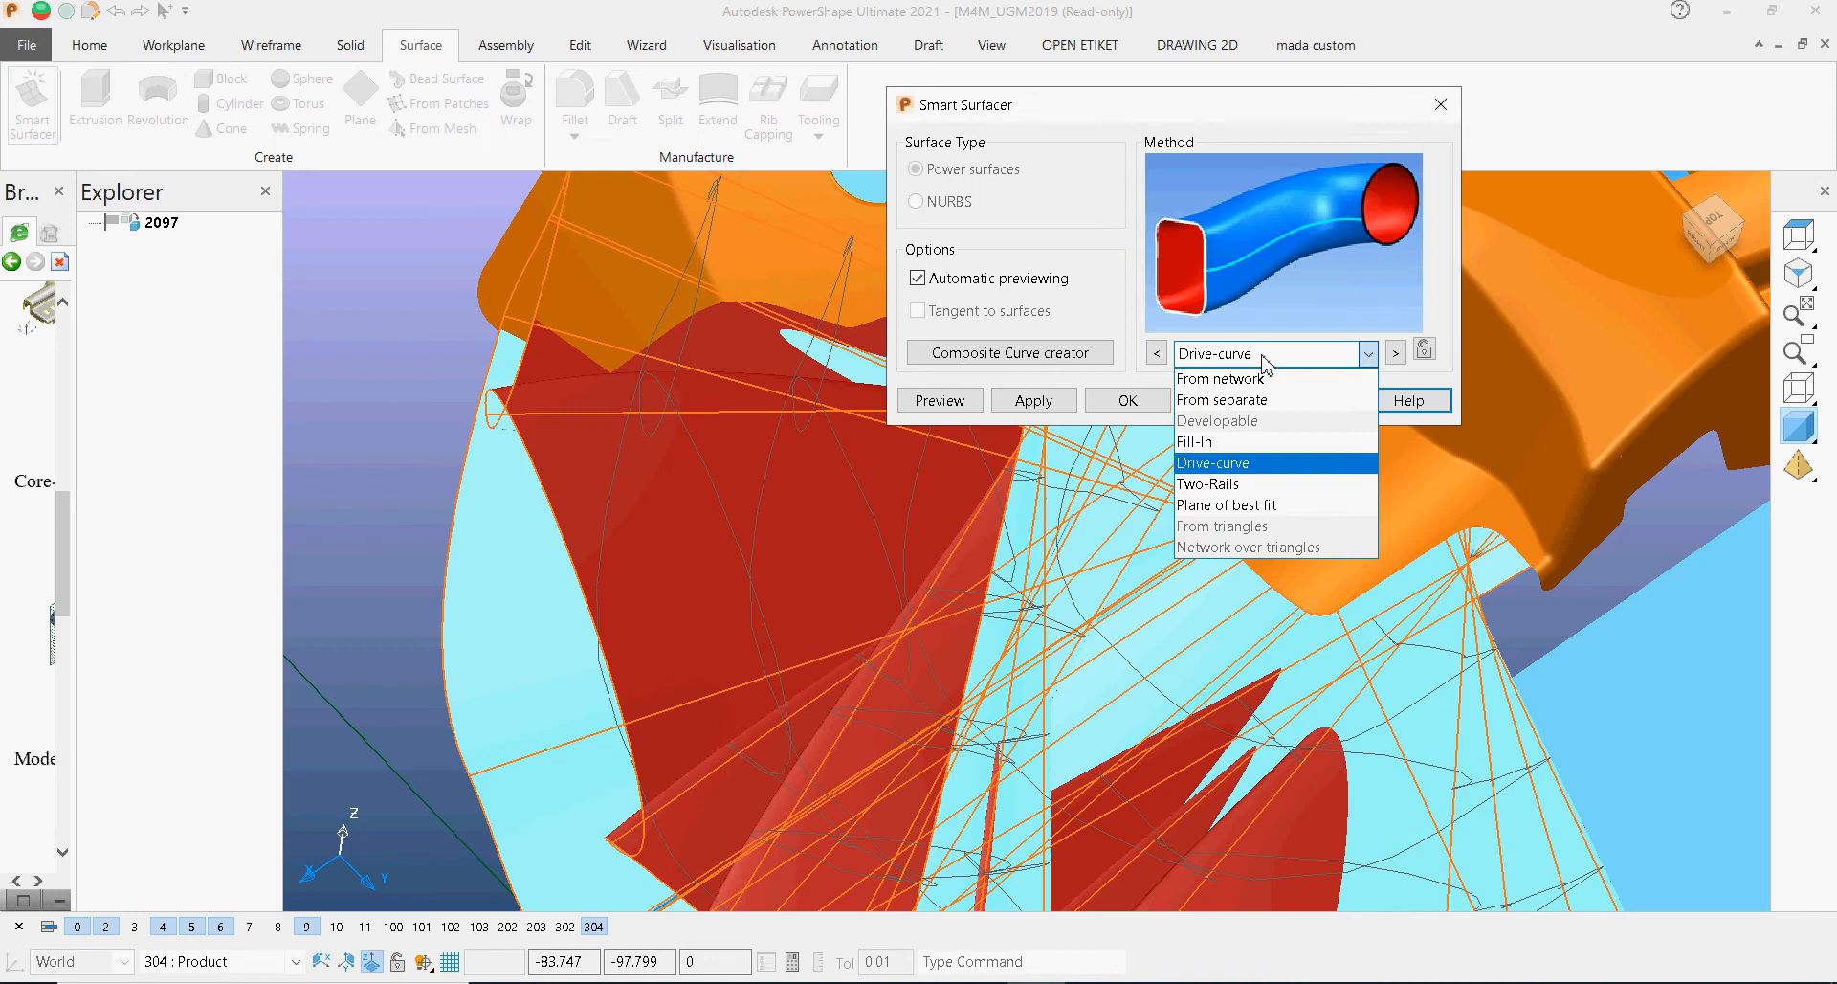
pyautogui.click(1278, 469)
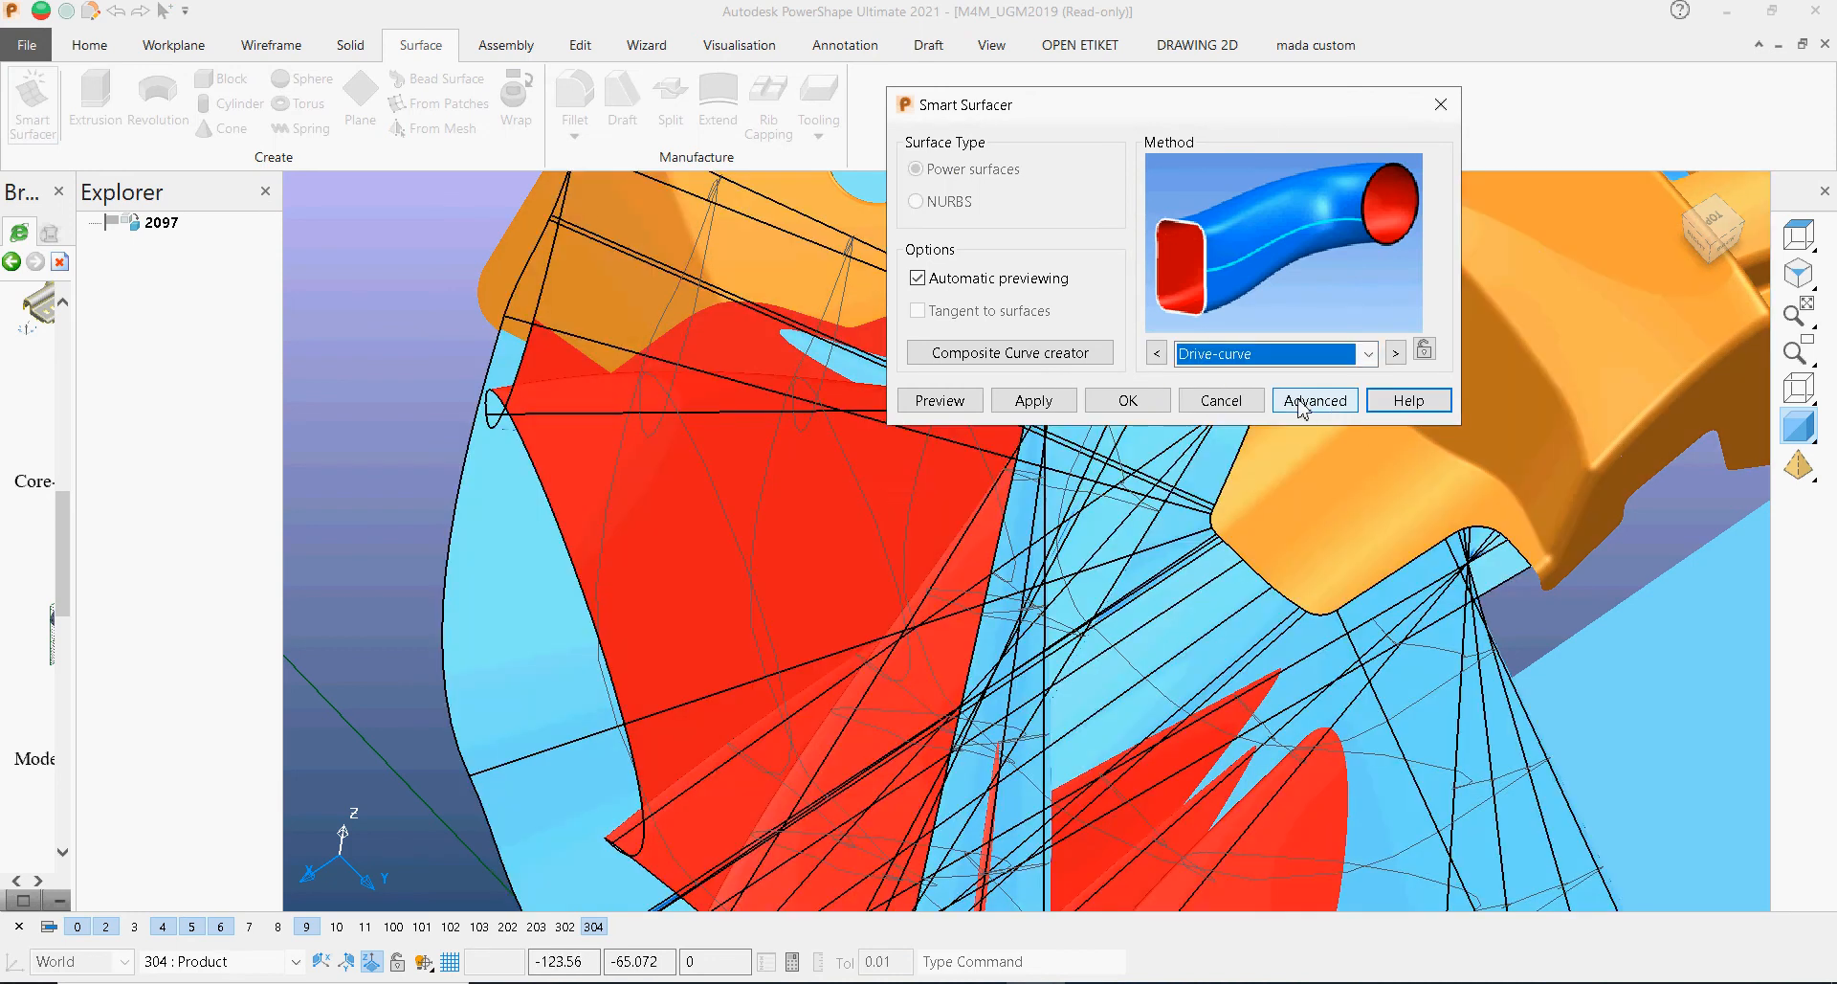
pyautogui.click(1299, 401)
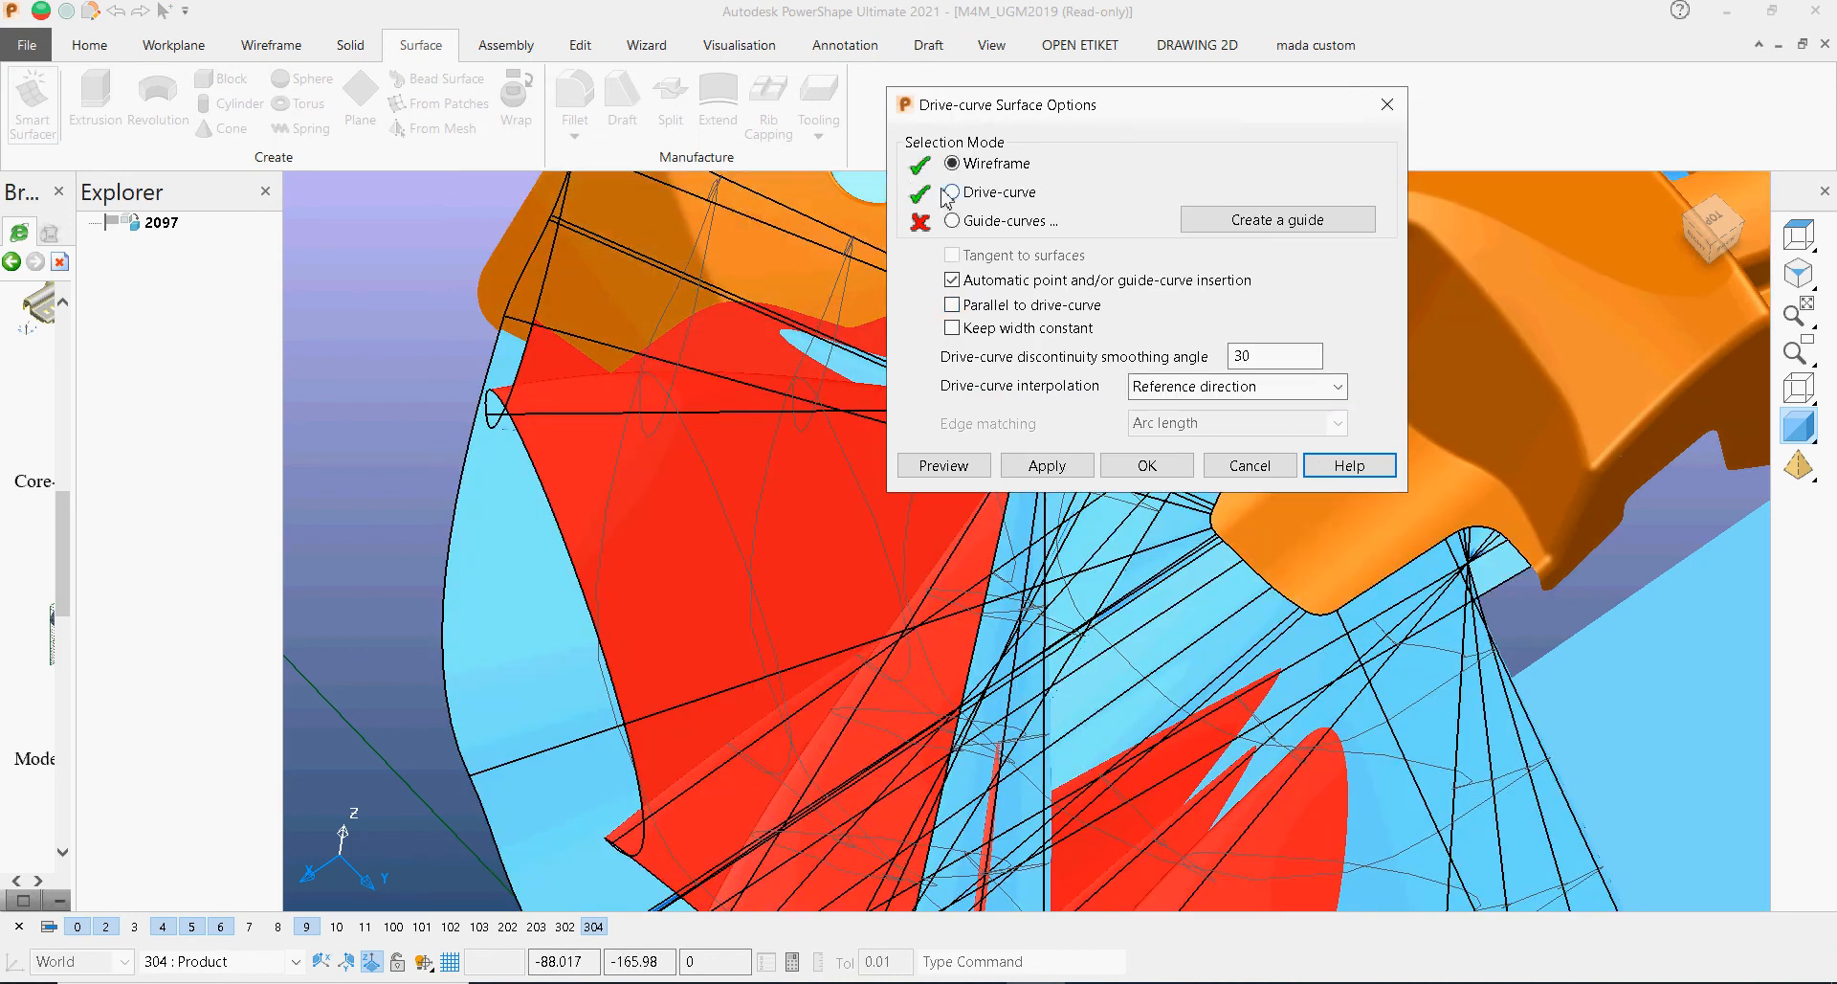
pyautogui.moveTo(1087, 116); pyautogui.dragTo(886, 114)
pyautogui.click(336, 291)
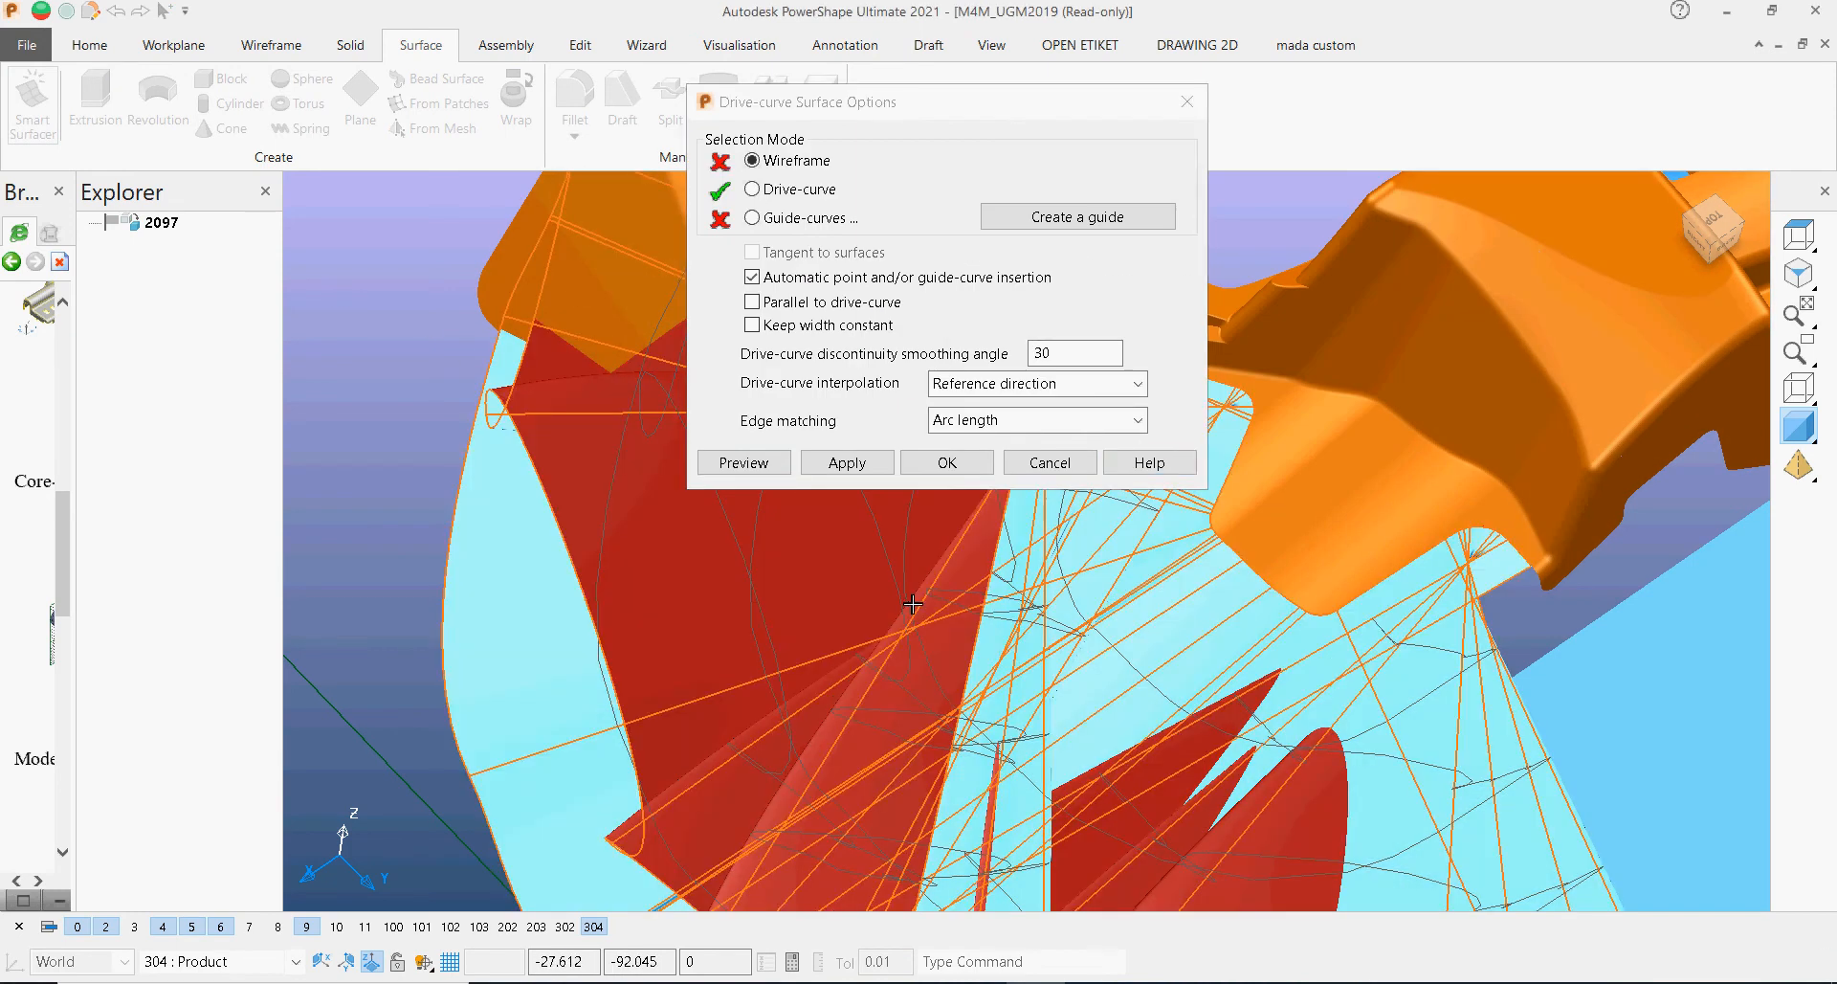
pyautogui.click(1049, 462)
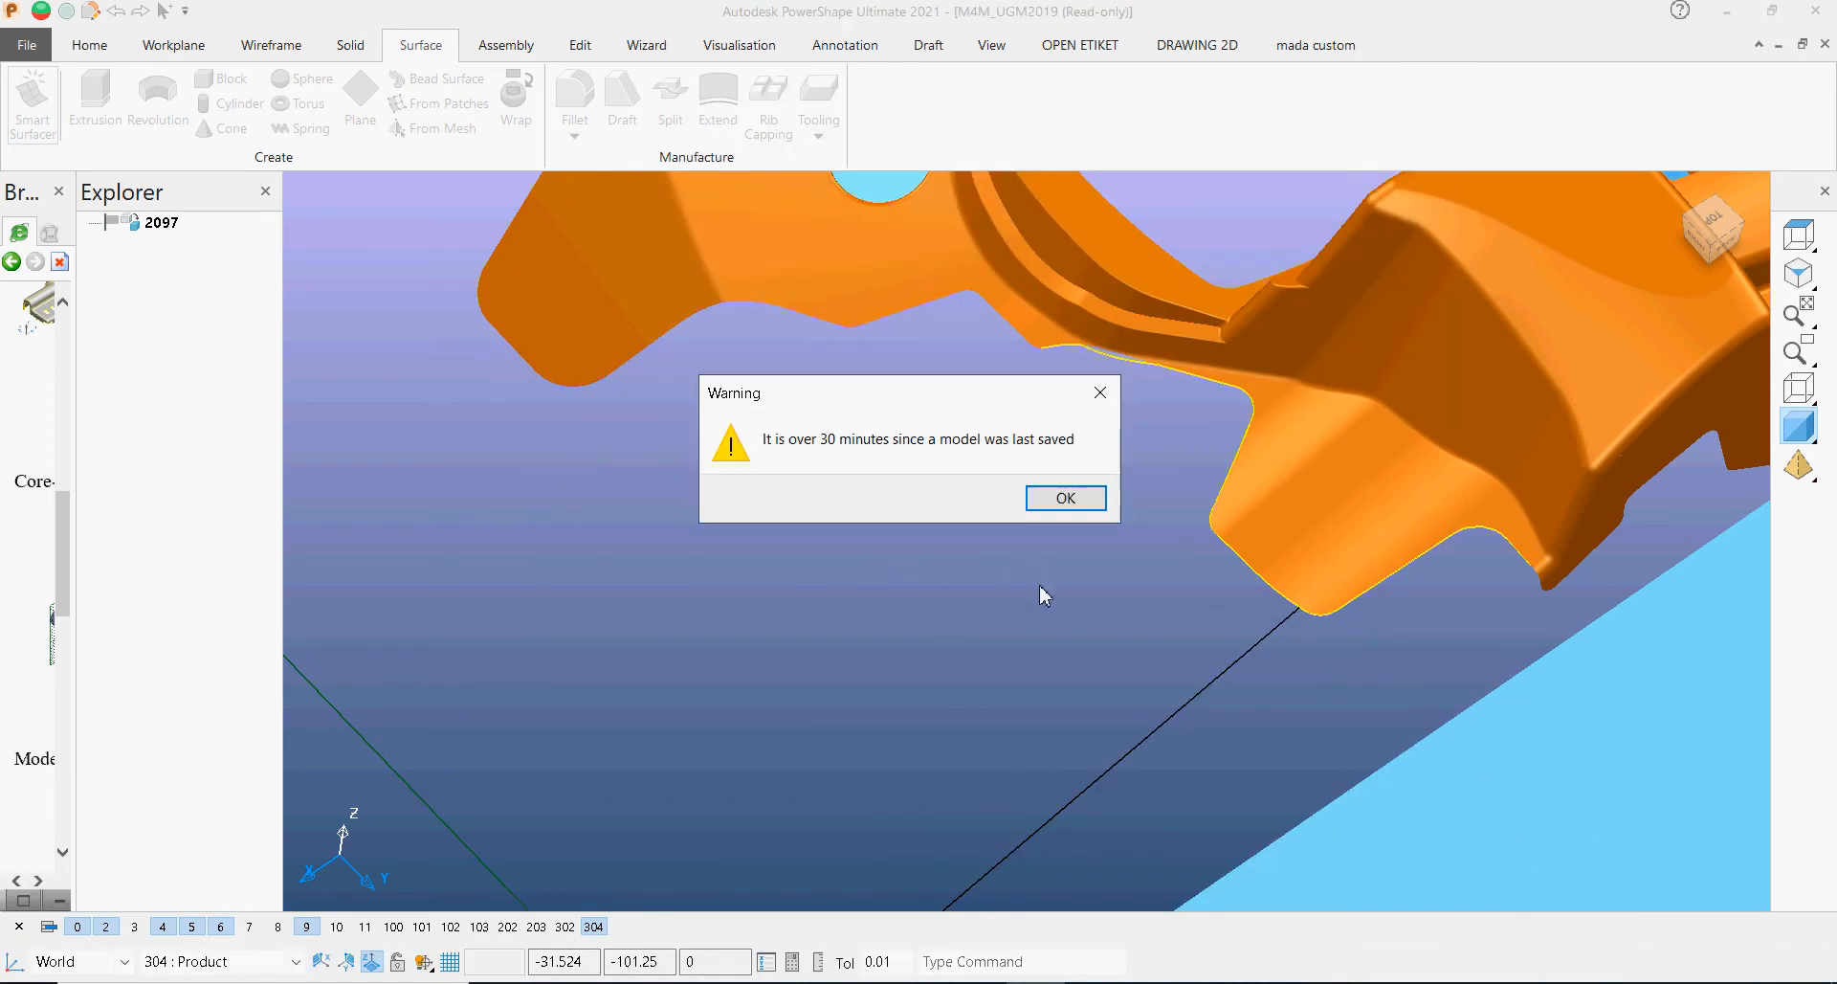
pyautogui.click(1099, 498)
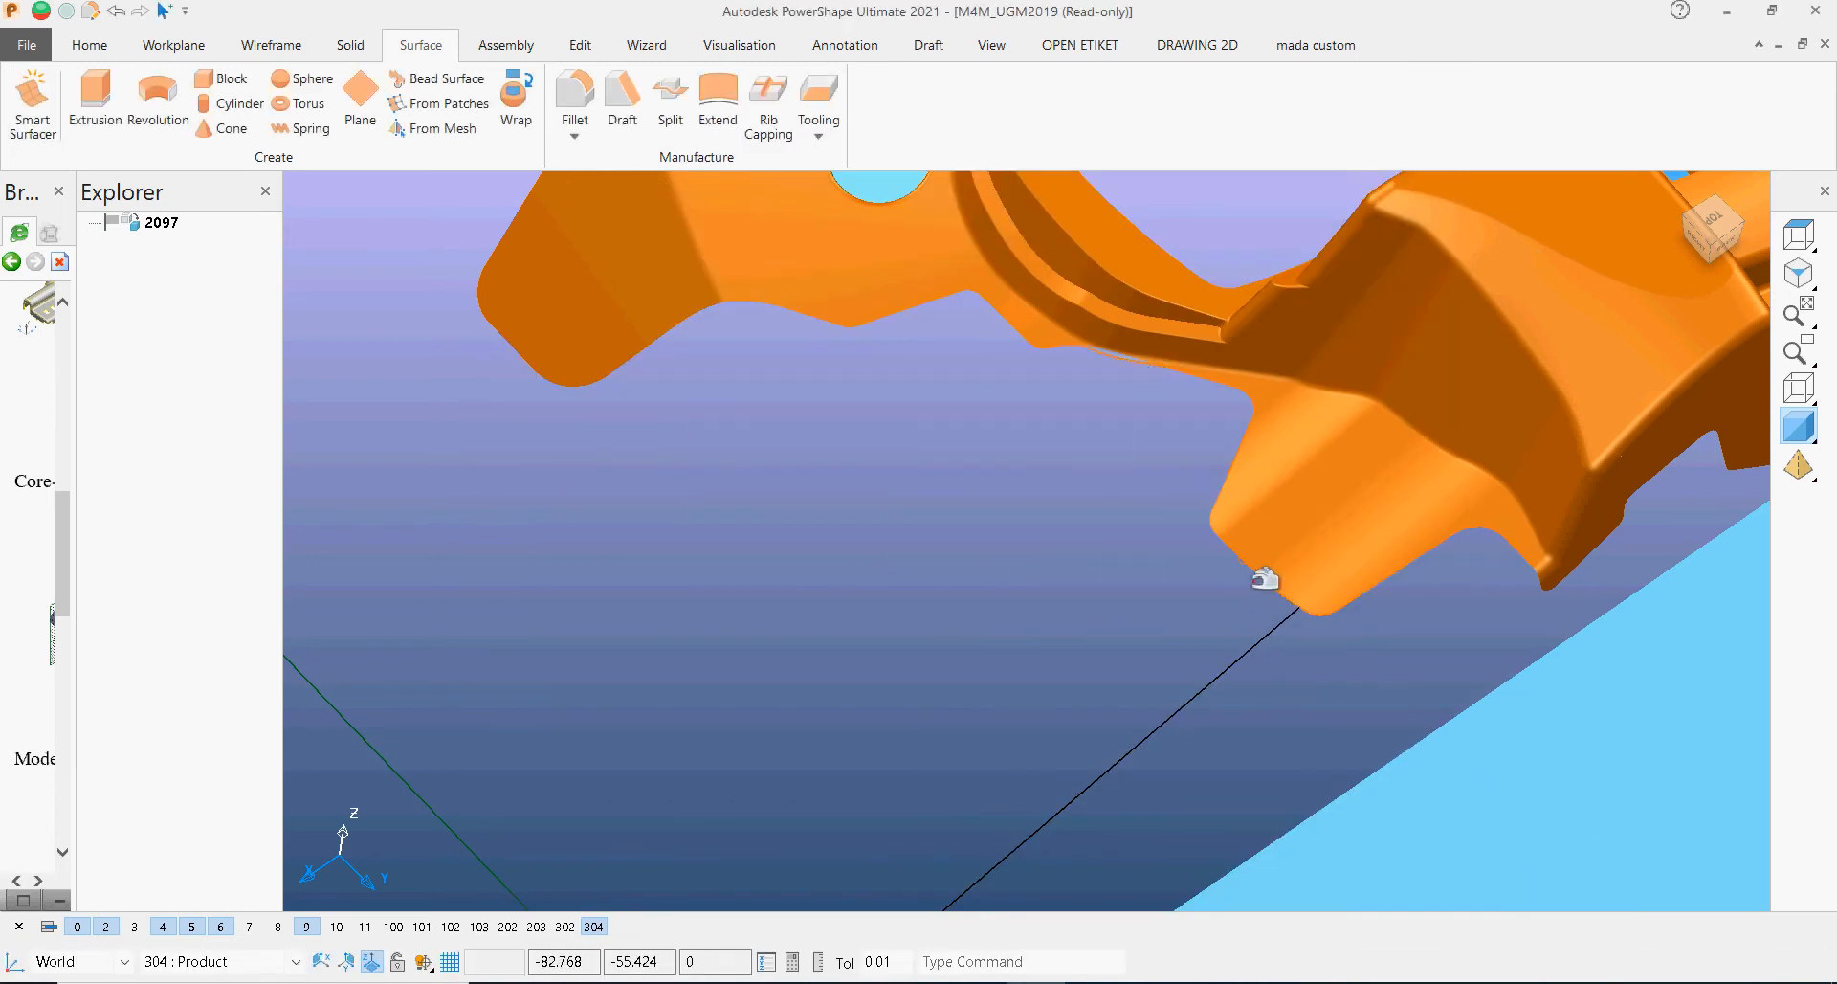
# Step: Start a Smart Surfacer surface with the Drive-curve method and open its advanced surface options
pyautogui.click(33, 104)
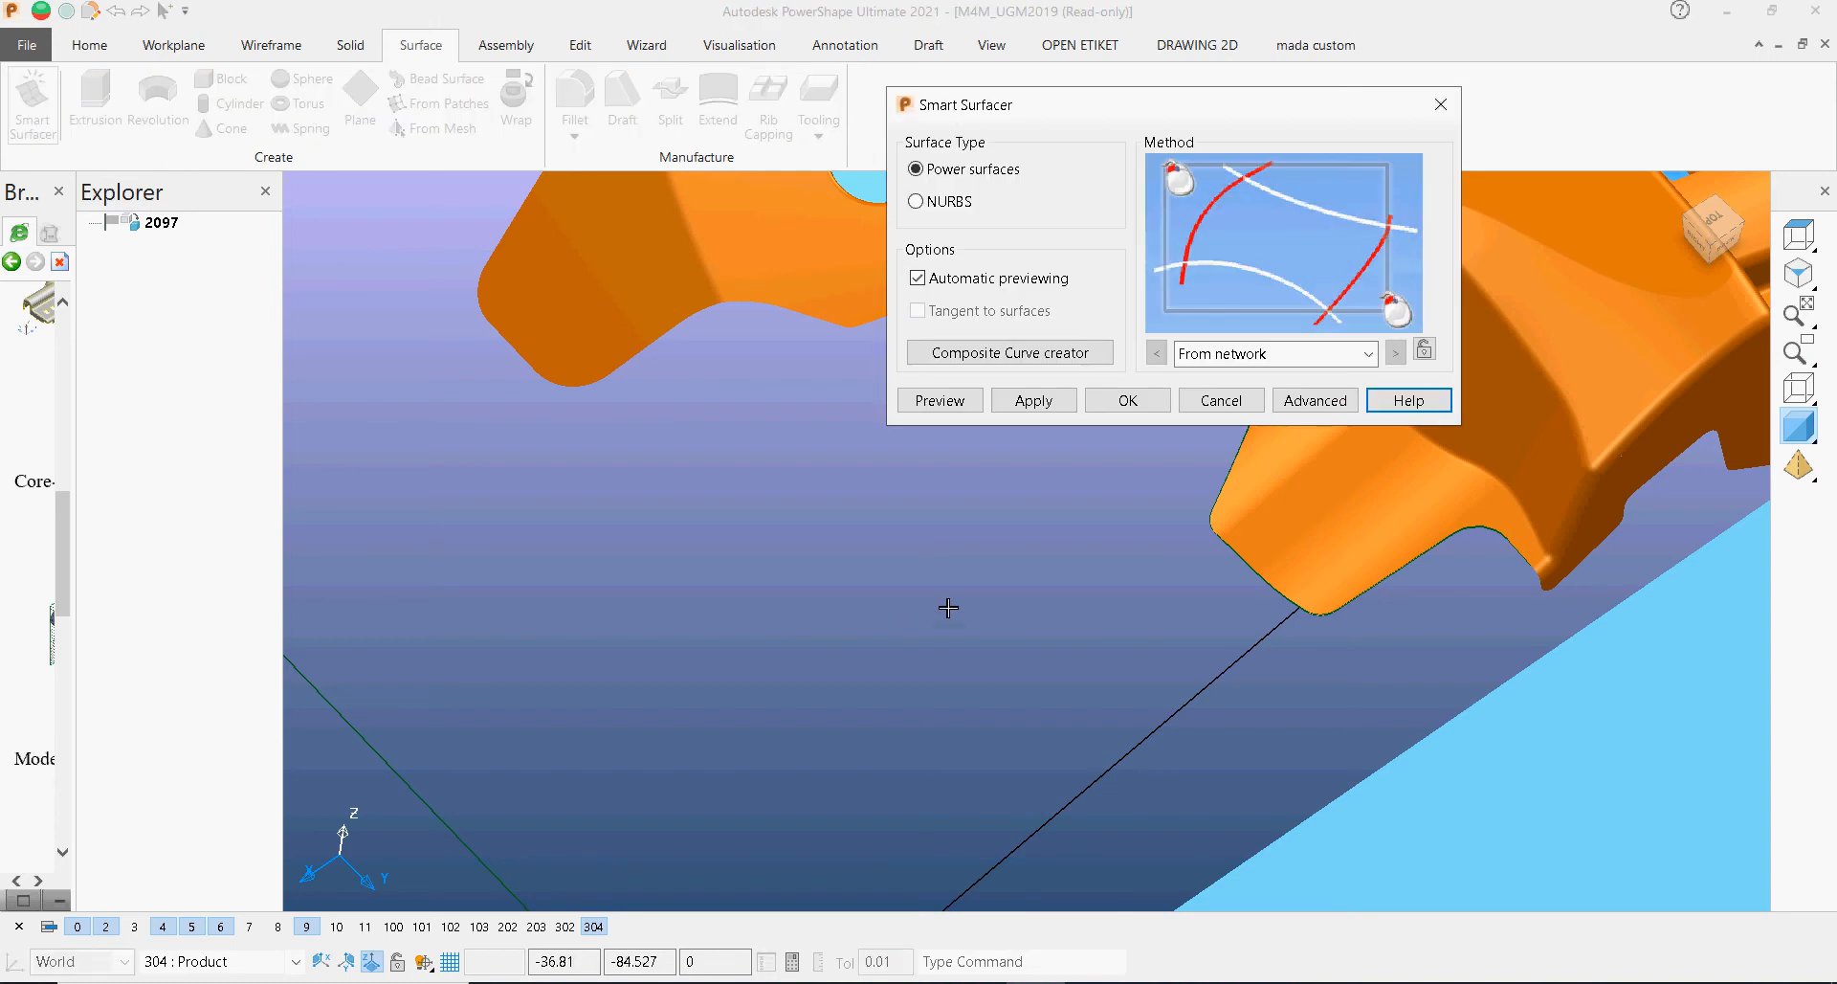
pyautogui.click(1359, 353)
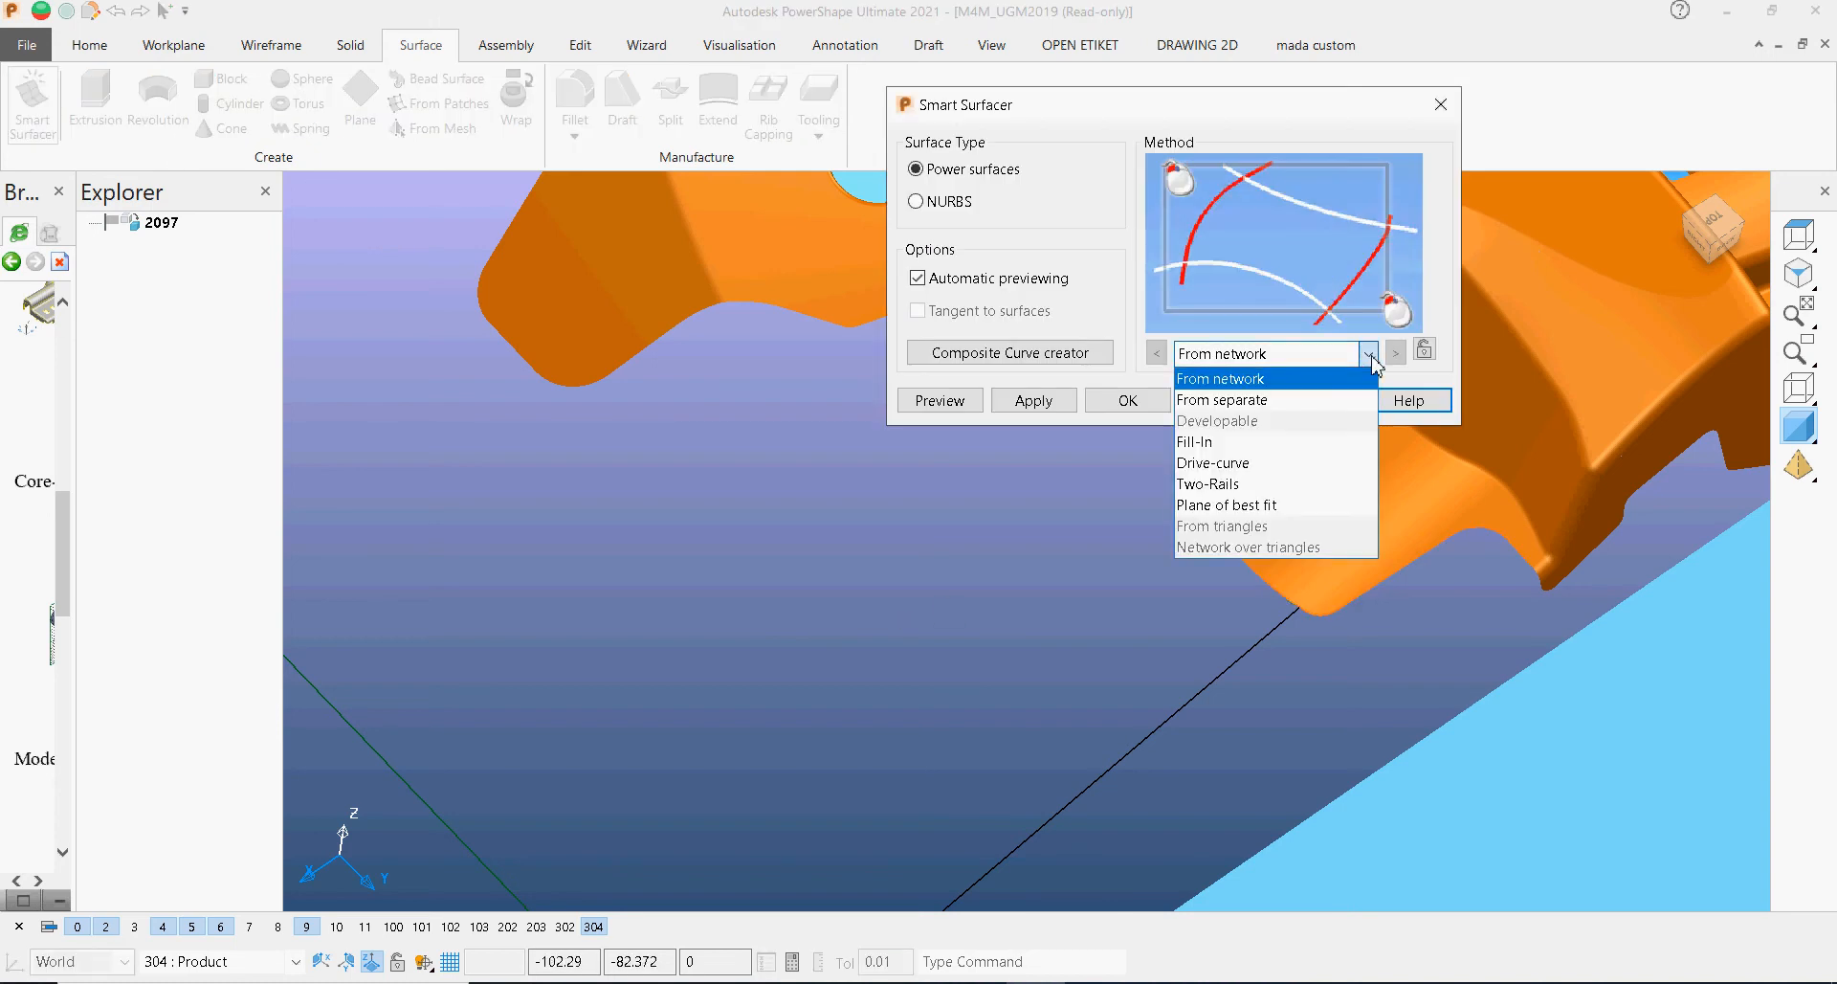
pyautogui.click(1292, 462)
pyautogui.moveTo(1259, 115); pyautogui.dragTo(607, 319)
pyautogui.click(663, 602)
pyautogui.moveTo(791, 616)
pyautogui.mouseDown(button='middle')
pyautogui.moveTo(985, 603)
pyautogui.moveTo(1107, 540)
pyautogui.mouseUp(button='middle')
# Step: Try assigning the composite curve as drive curve and the straight line as guide curve, and clear both selections
pyautogui.click(345, 394)
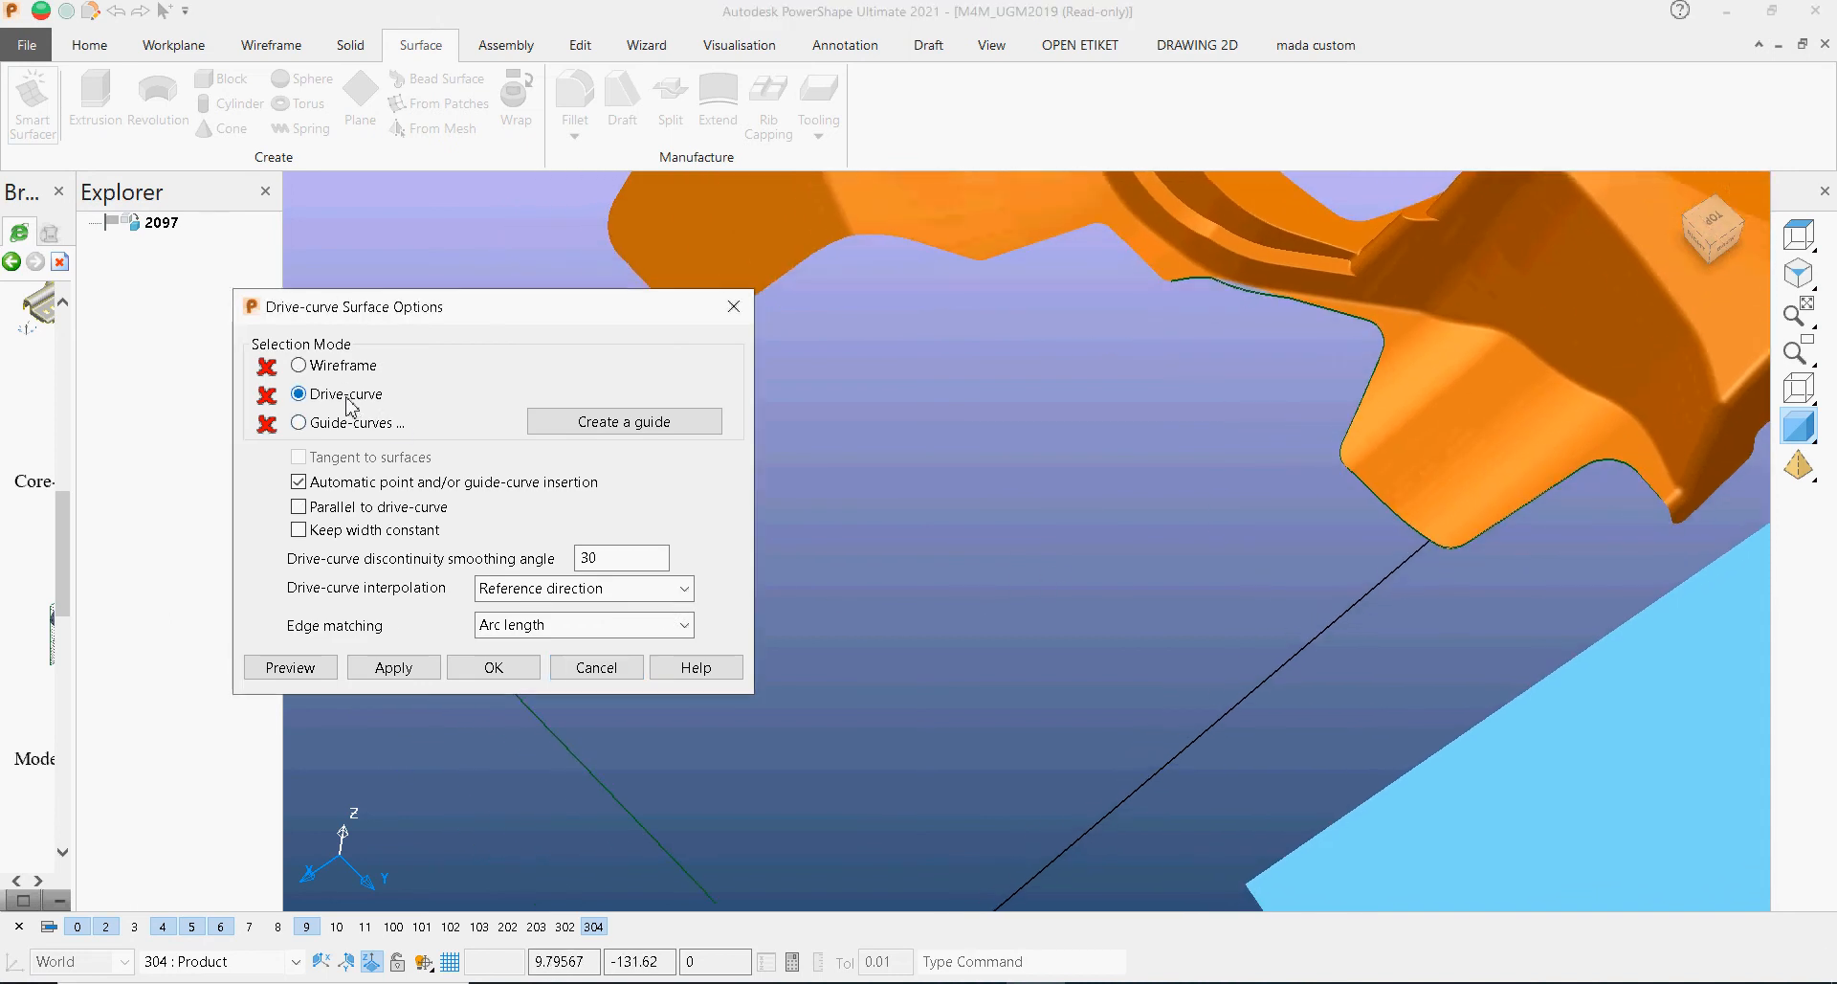
pyautogui.moveTo(882, 497); pyautogui.dragTo(1043, 526, button='middle')
pyautogui.scroll(3, 1100, 506)
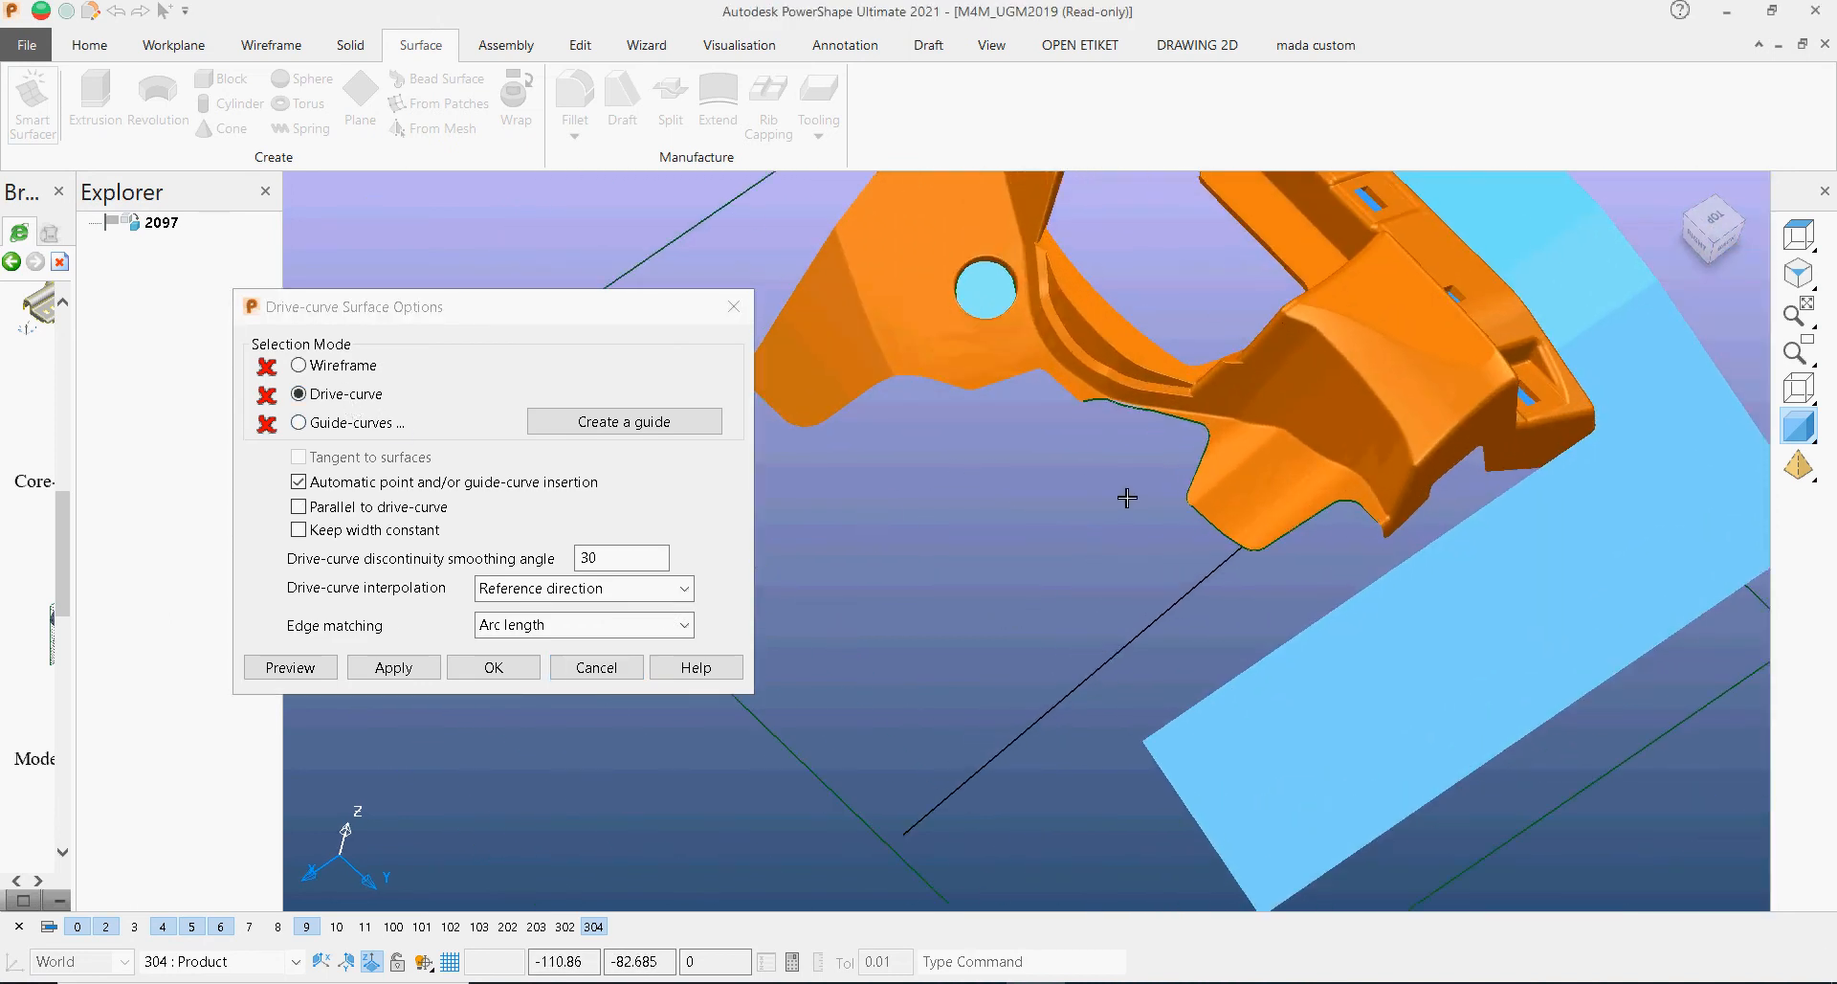
pyautogui.click(1218, 469)
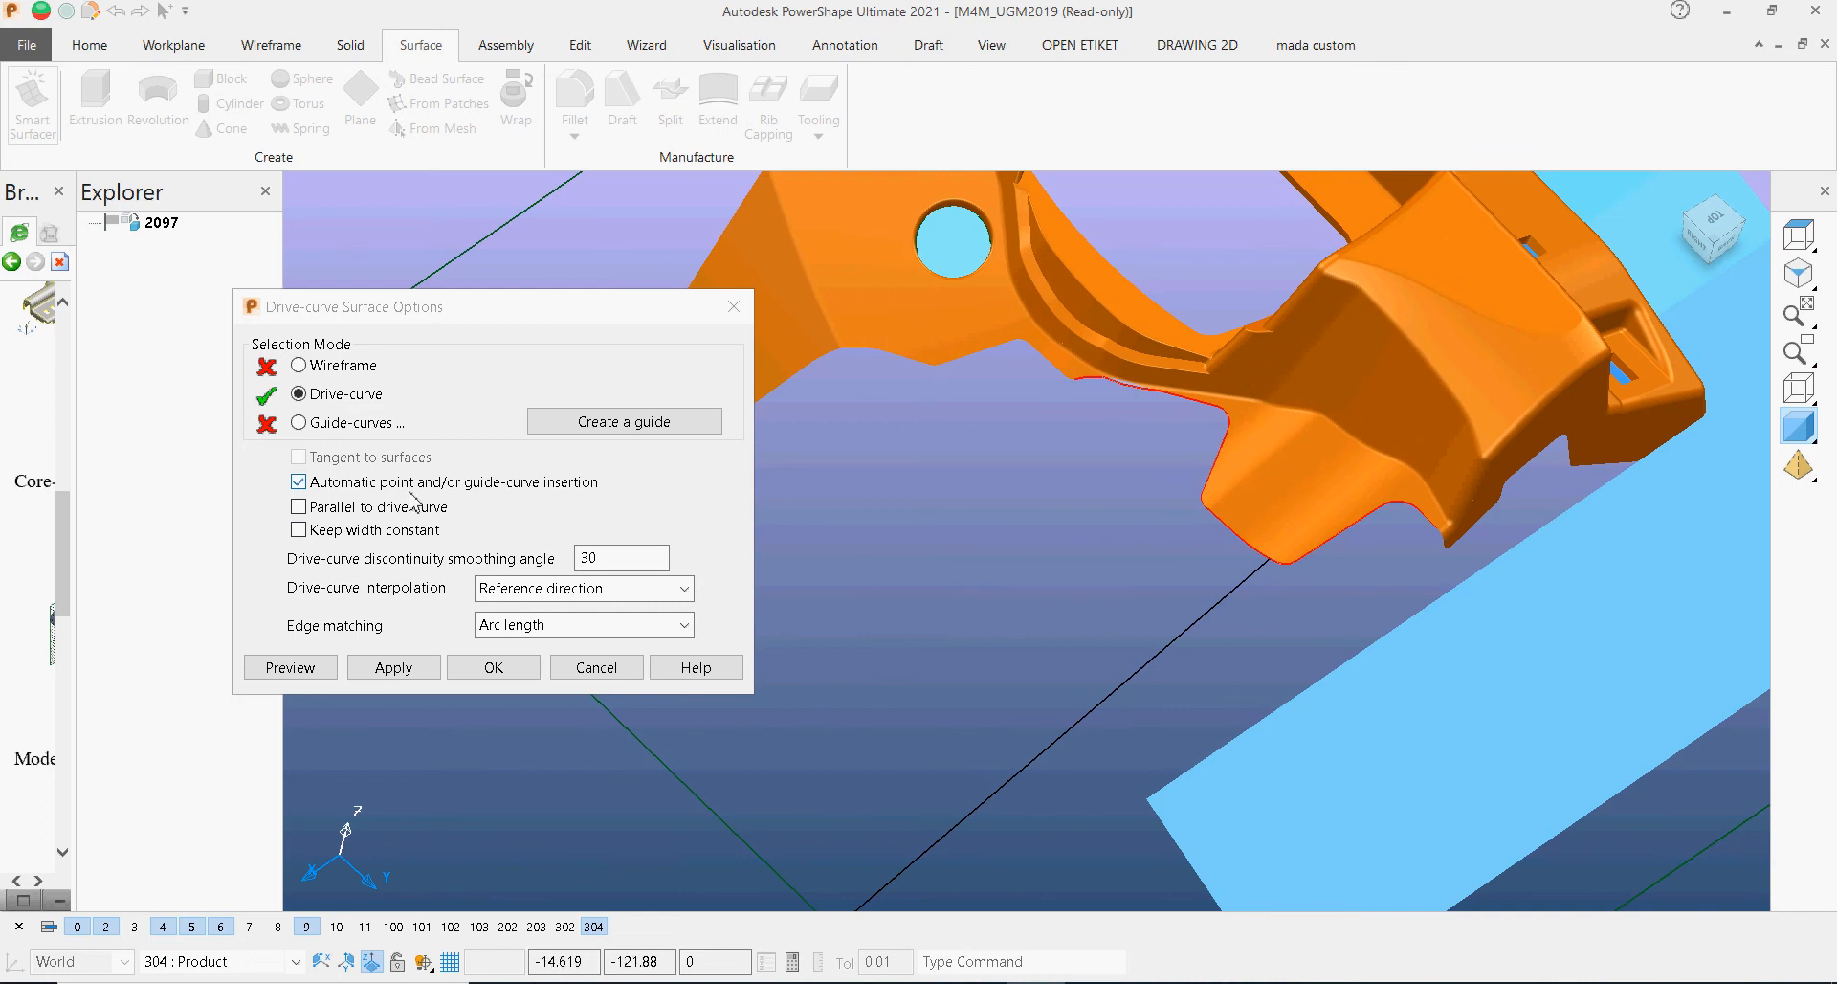
pyautogui.click(381, 426)
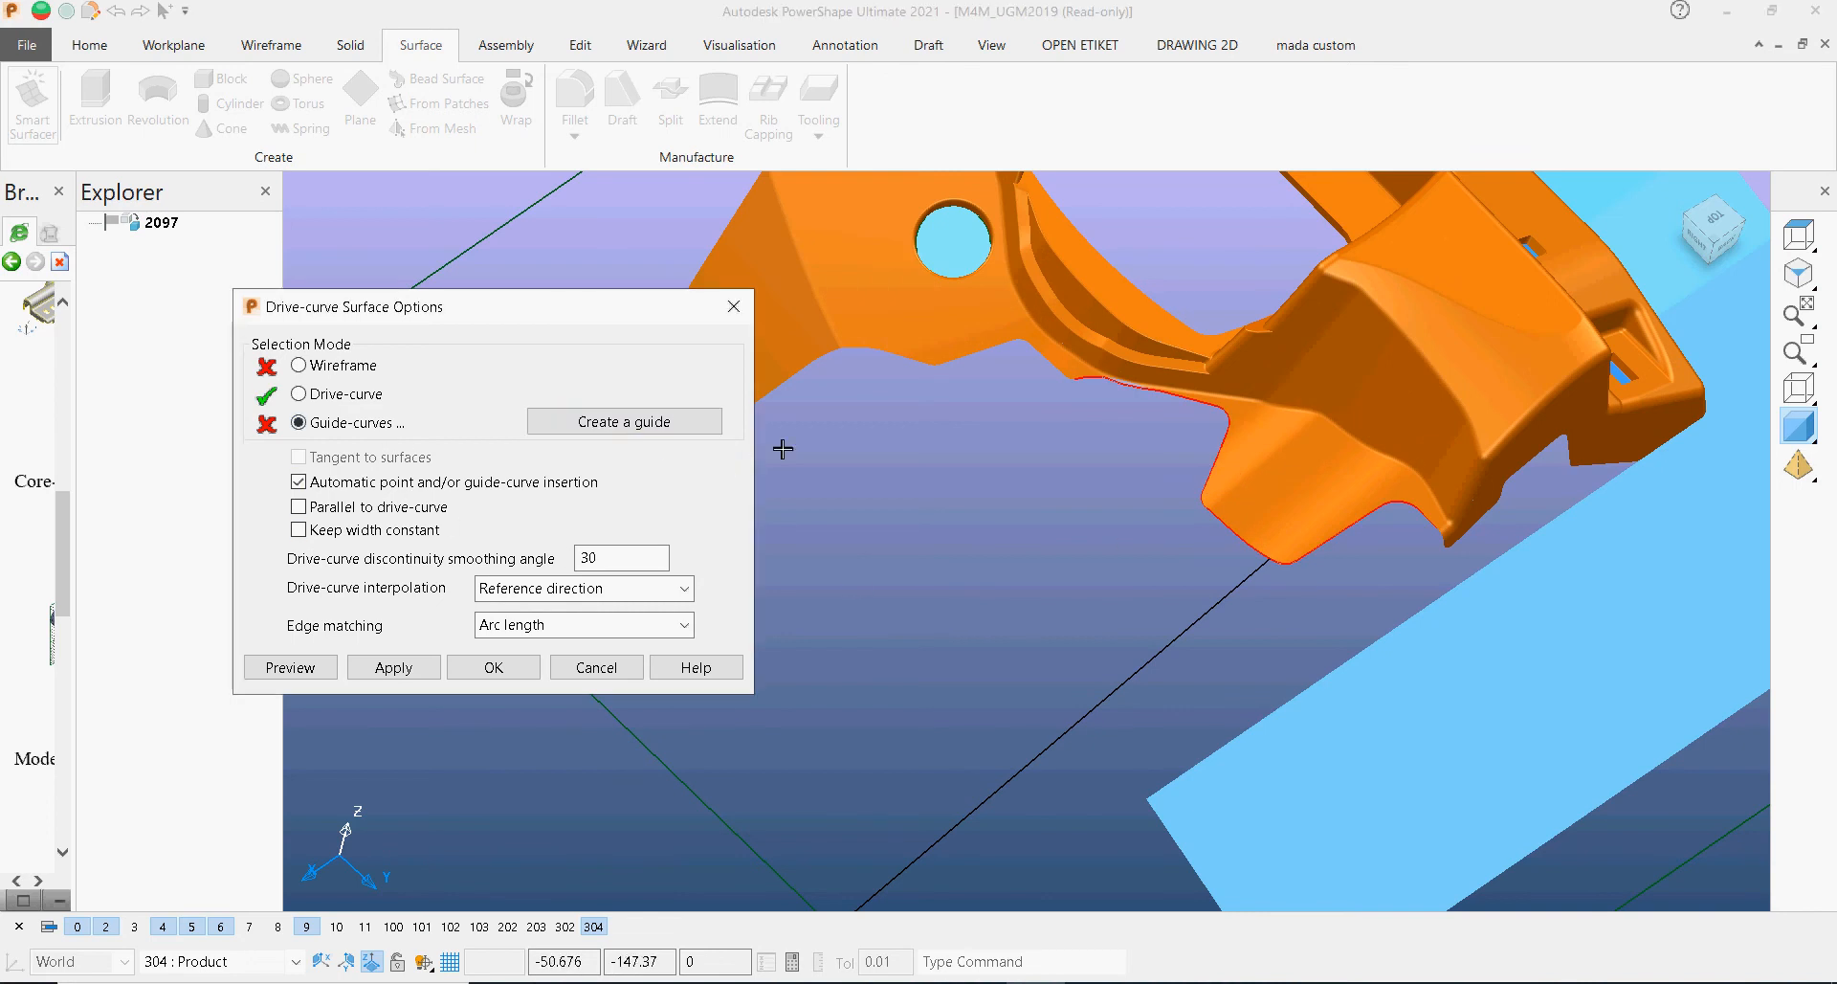
pyautogui.click(1162, 648)
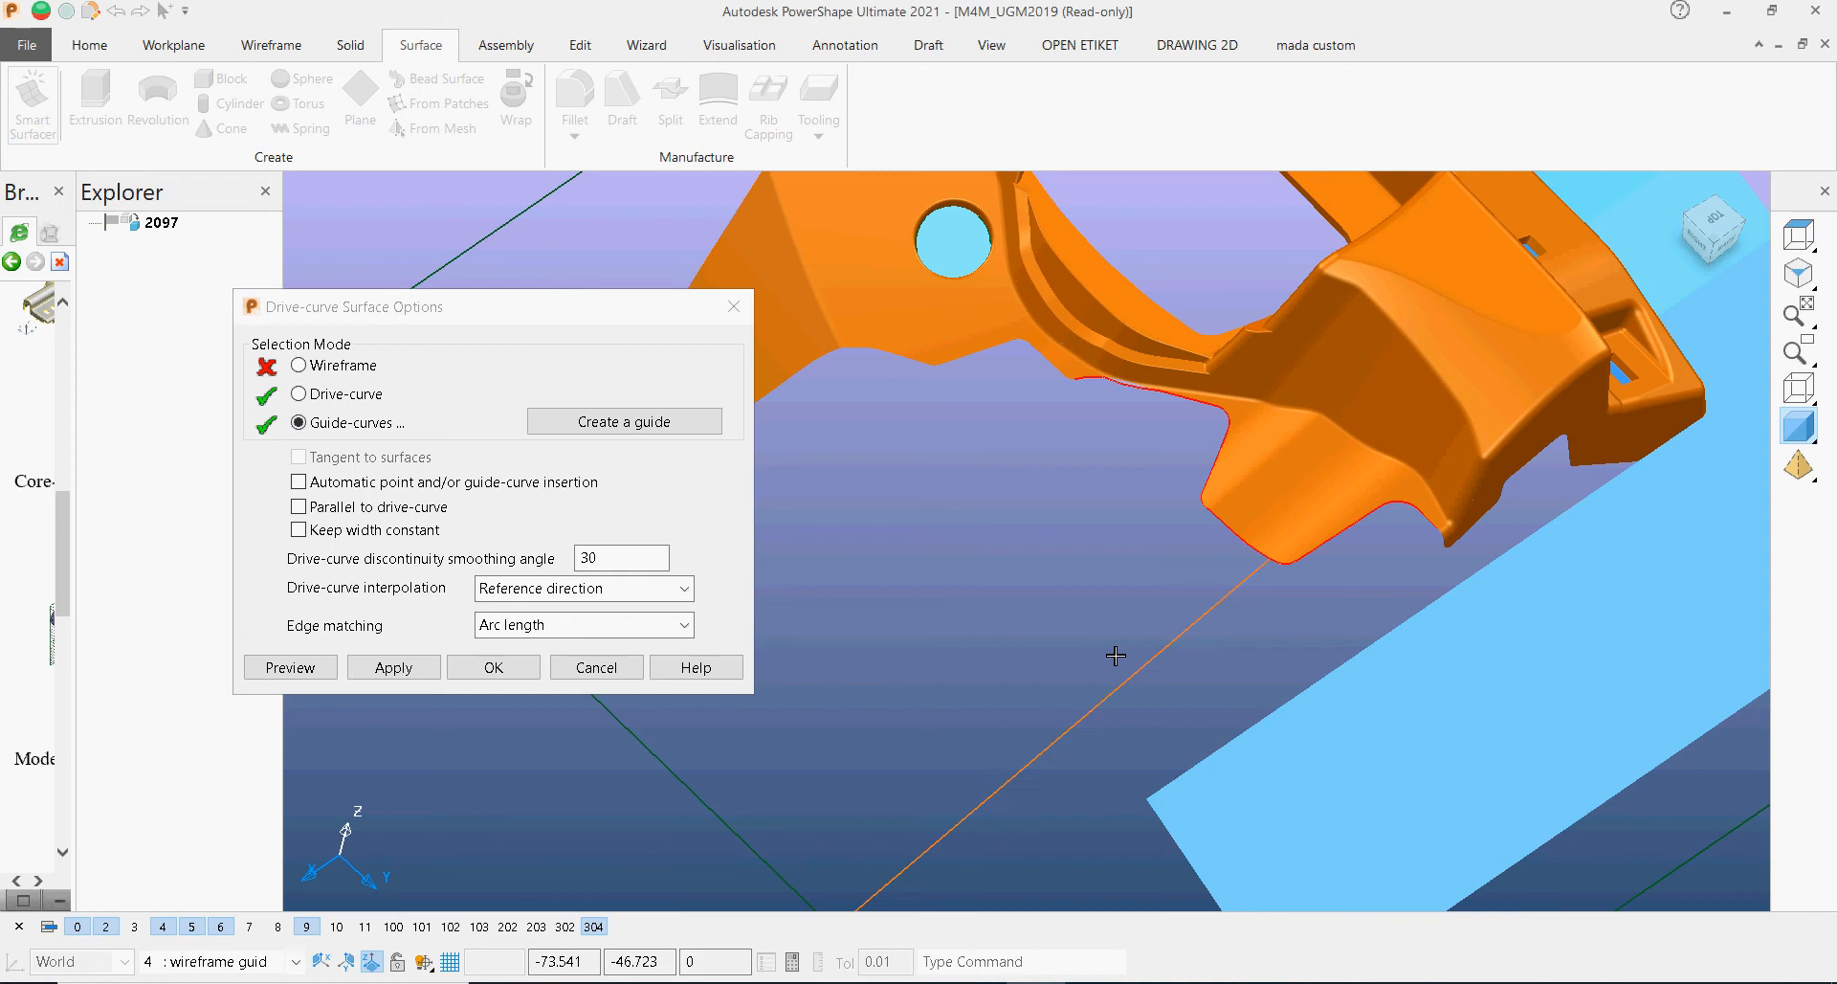
pyautogui.moveTo(1115, 655); pyautogui.dragTo(1250, 677, button='middle')
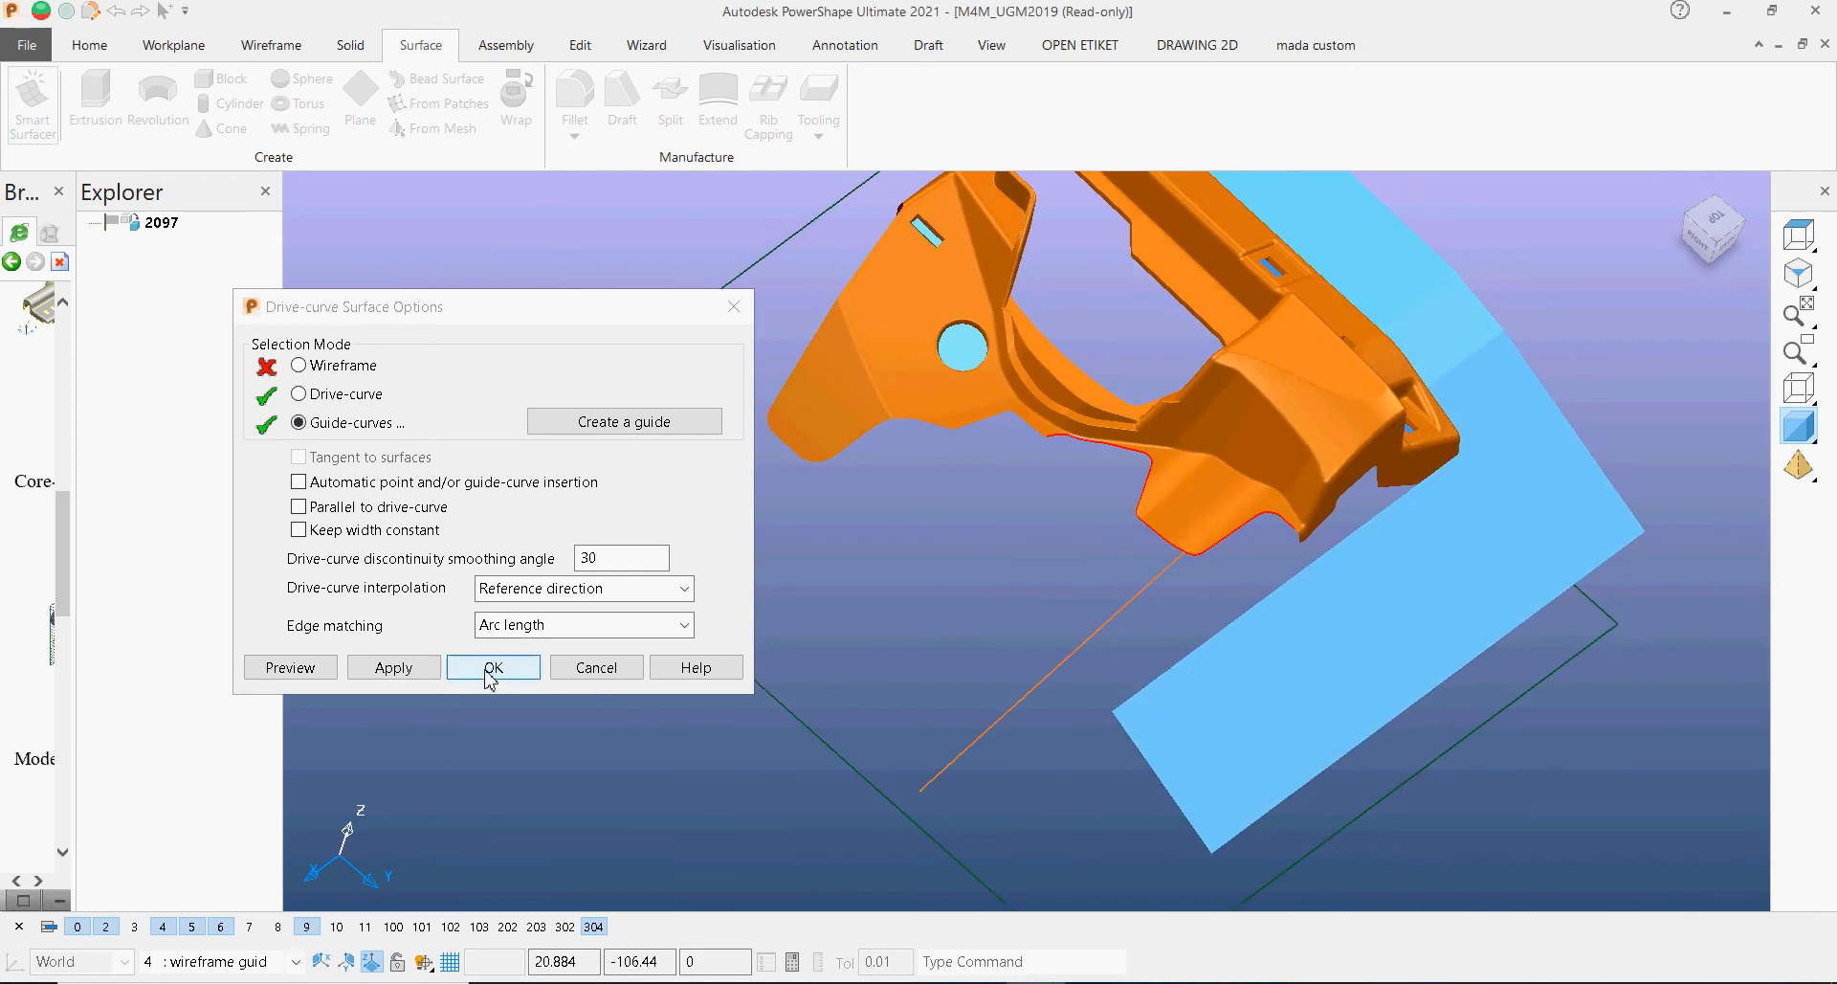
pyautogui.click(326, 364)
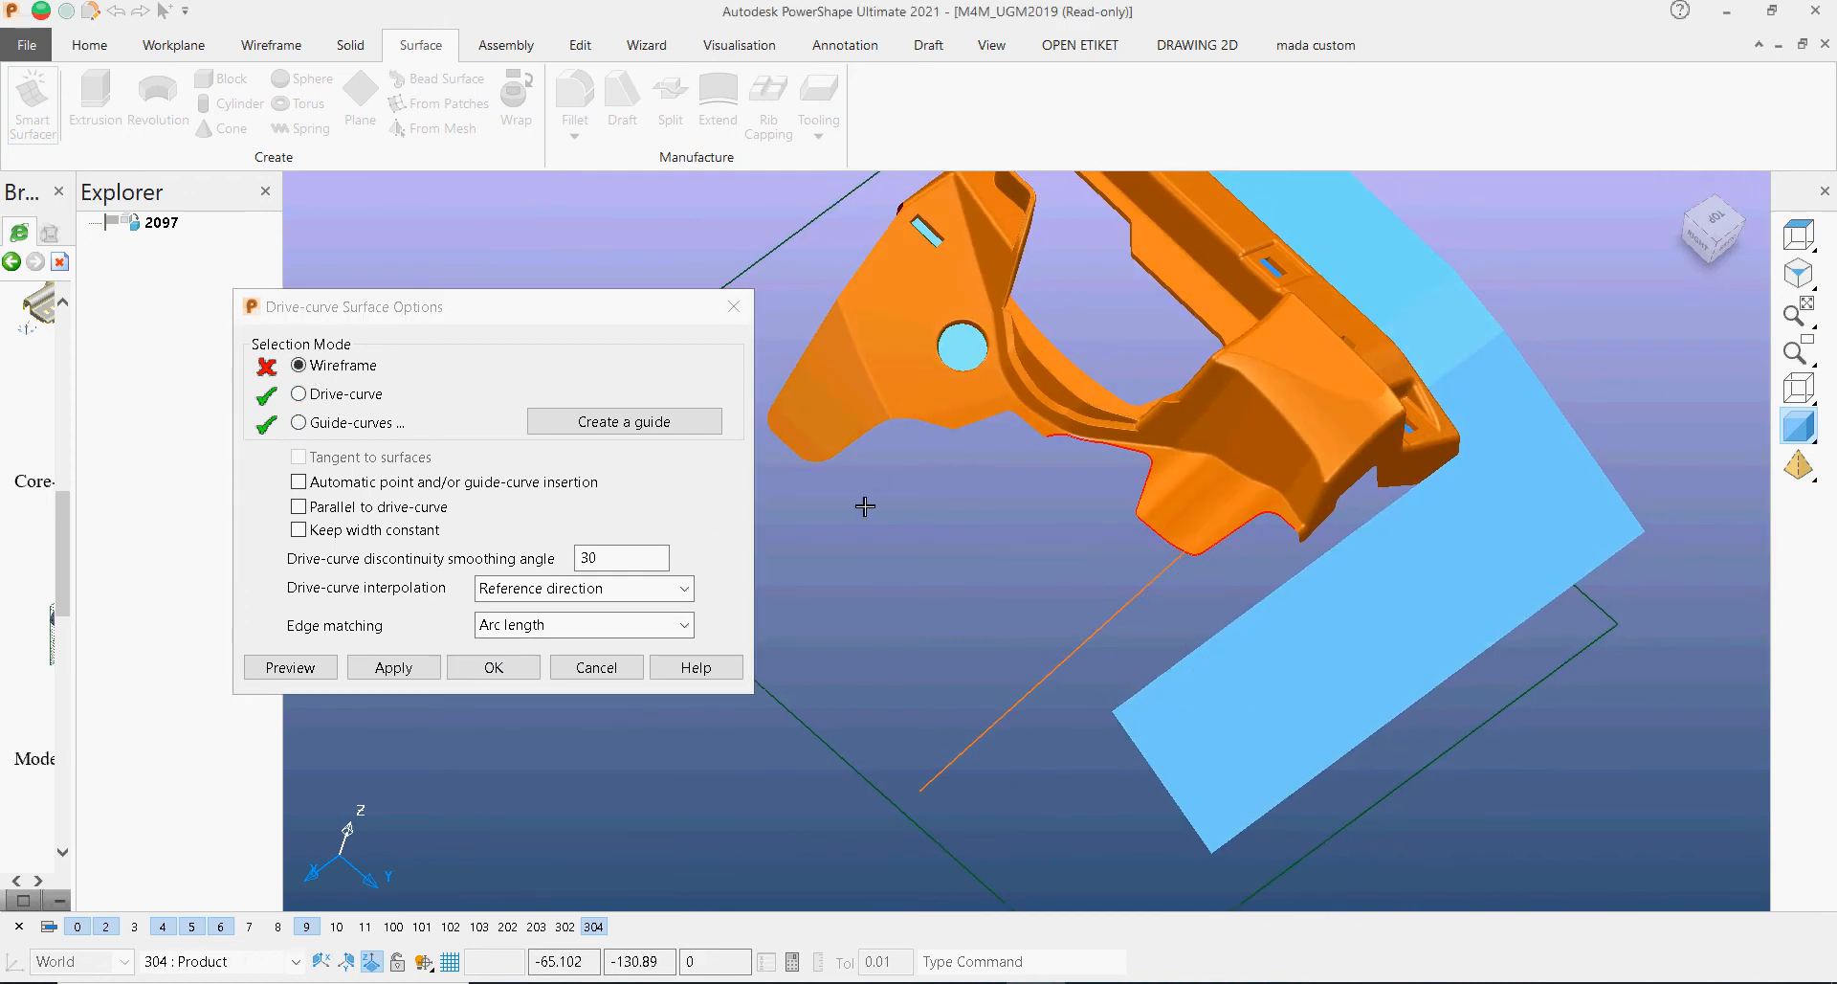
pyautogui.press('Down')
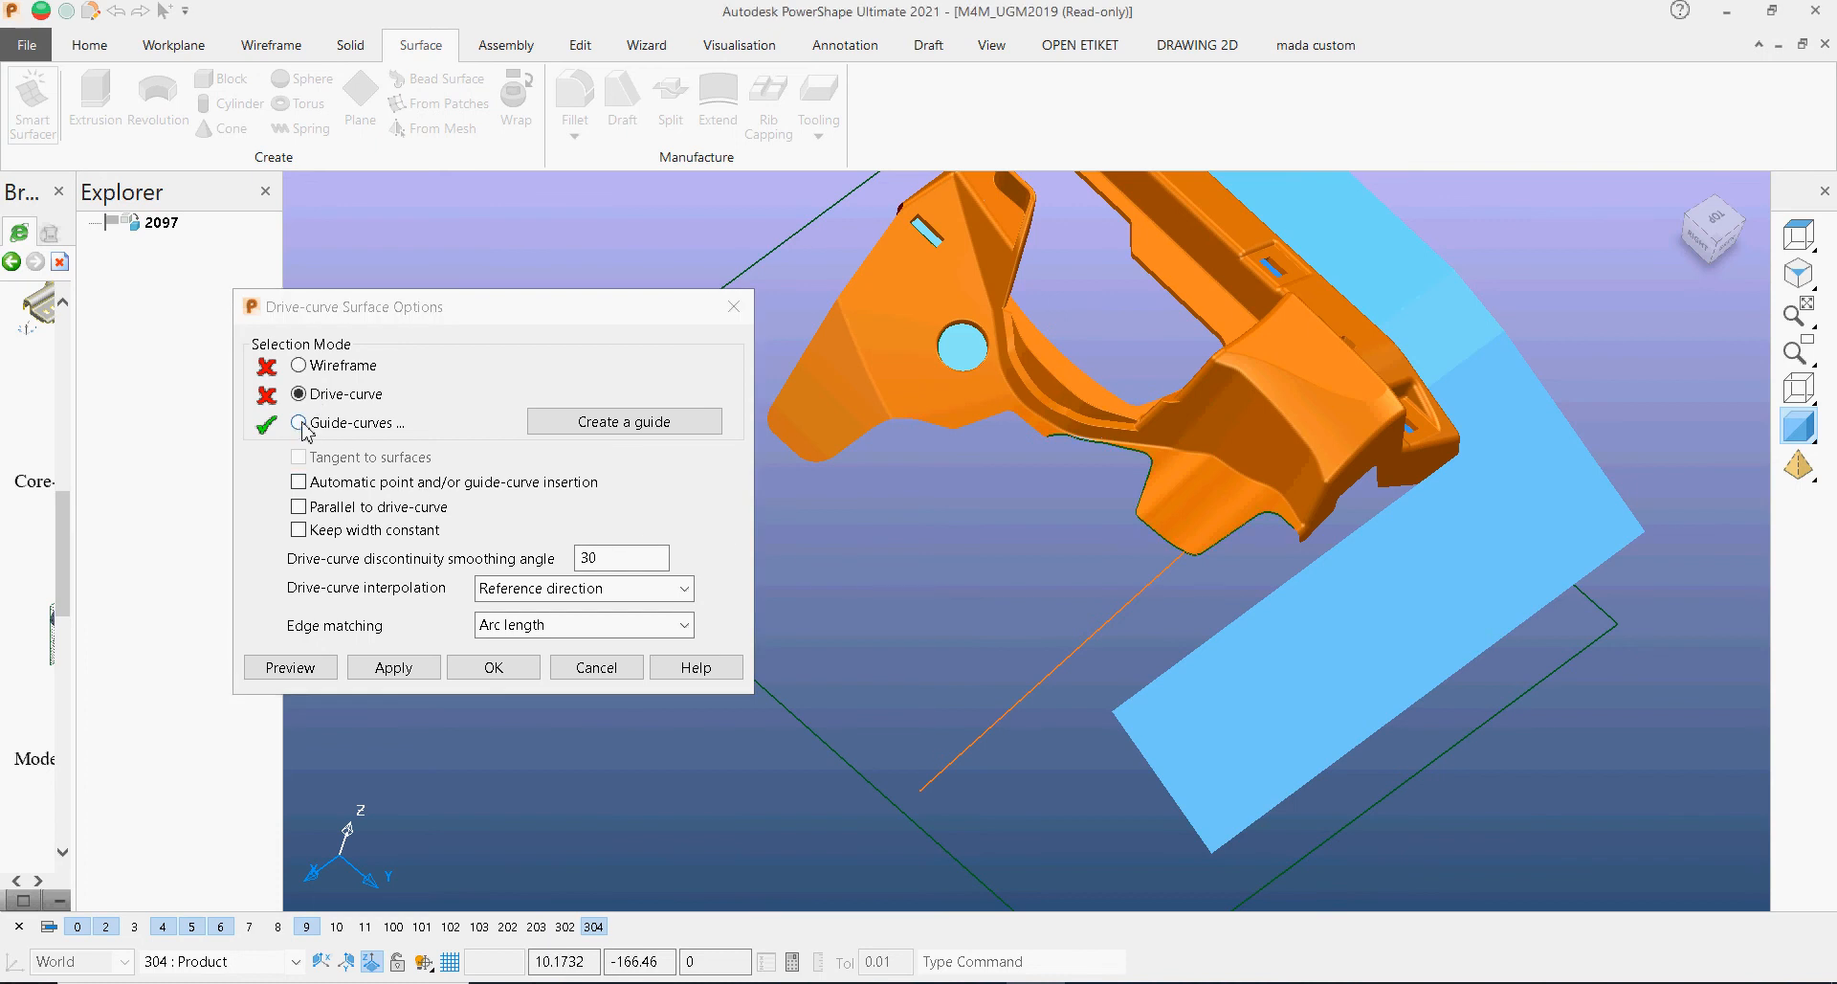
pyautogui.click(325, 365)
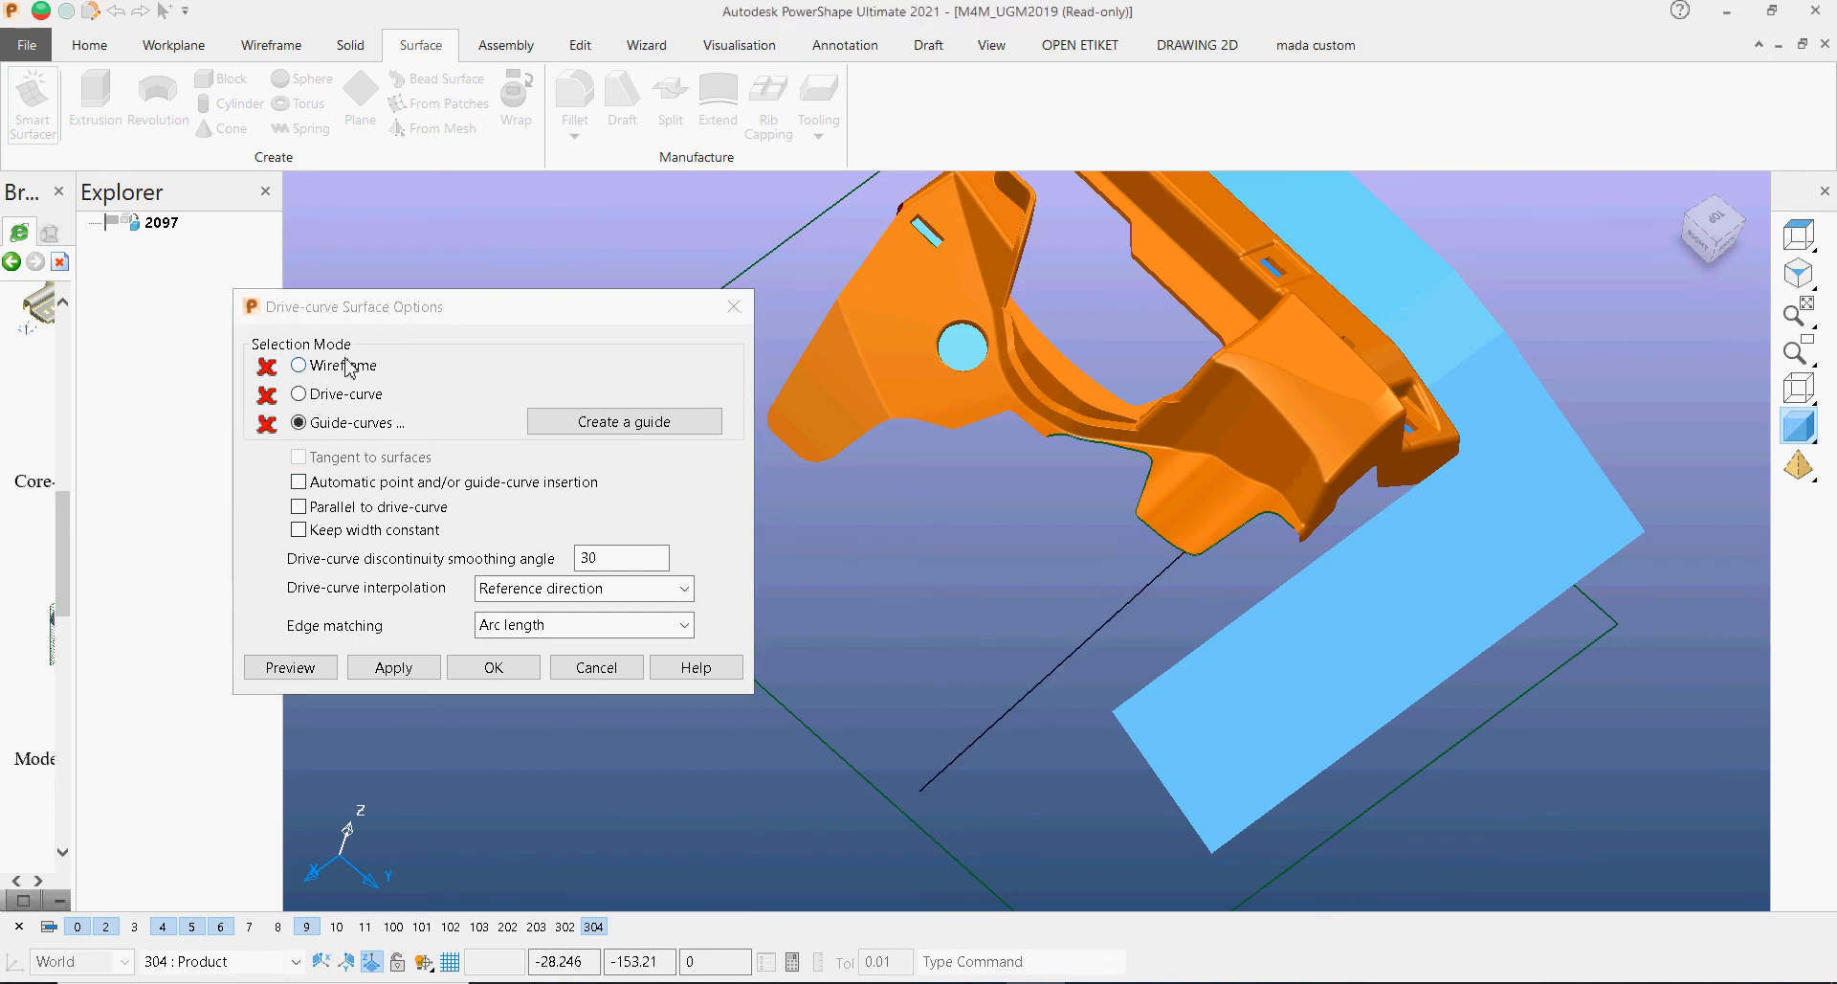
# Step: Create the Drive-curve surface from the tab's composite curve as wireframe and the straight guide line as drive curve
pyautogui.click(1123, 539)
pyautogui.click(349, 398)
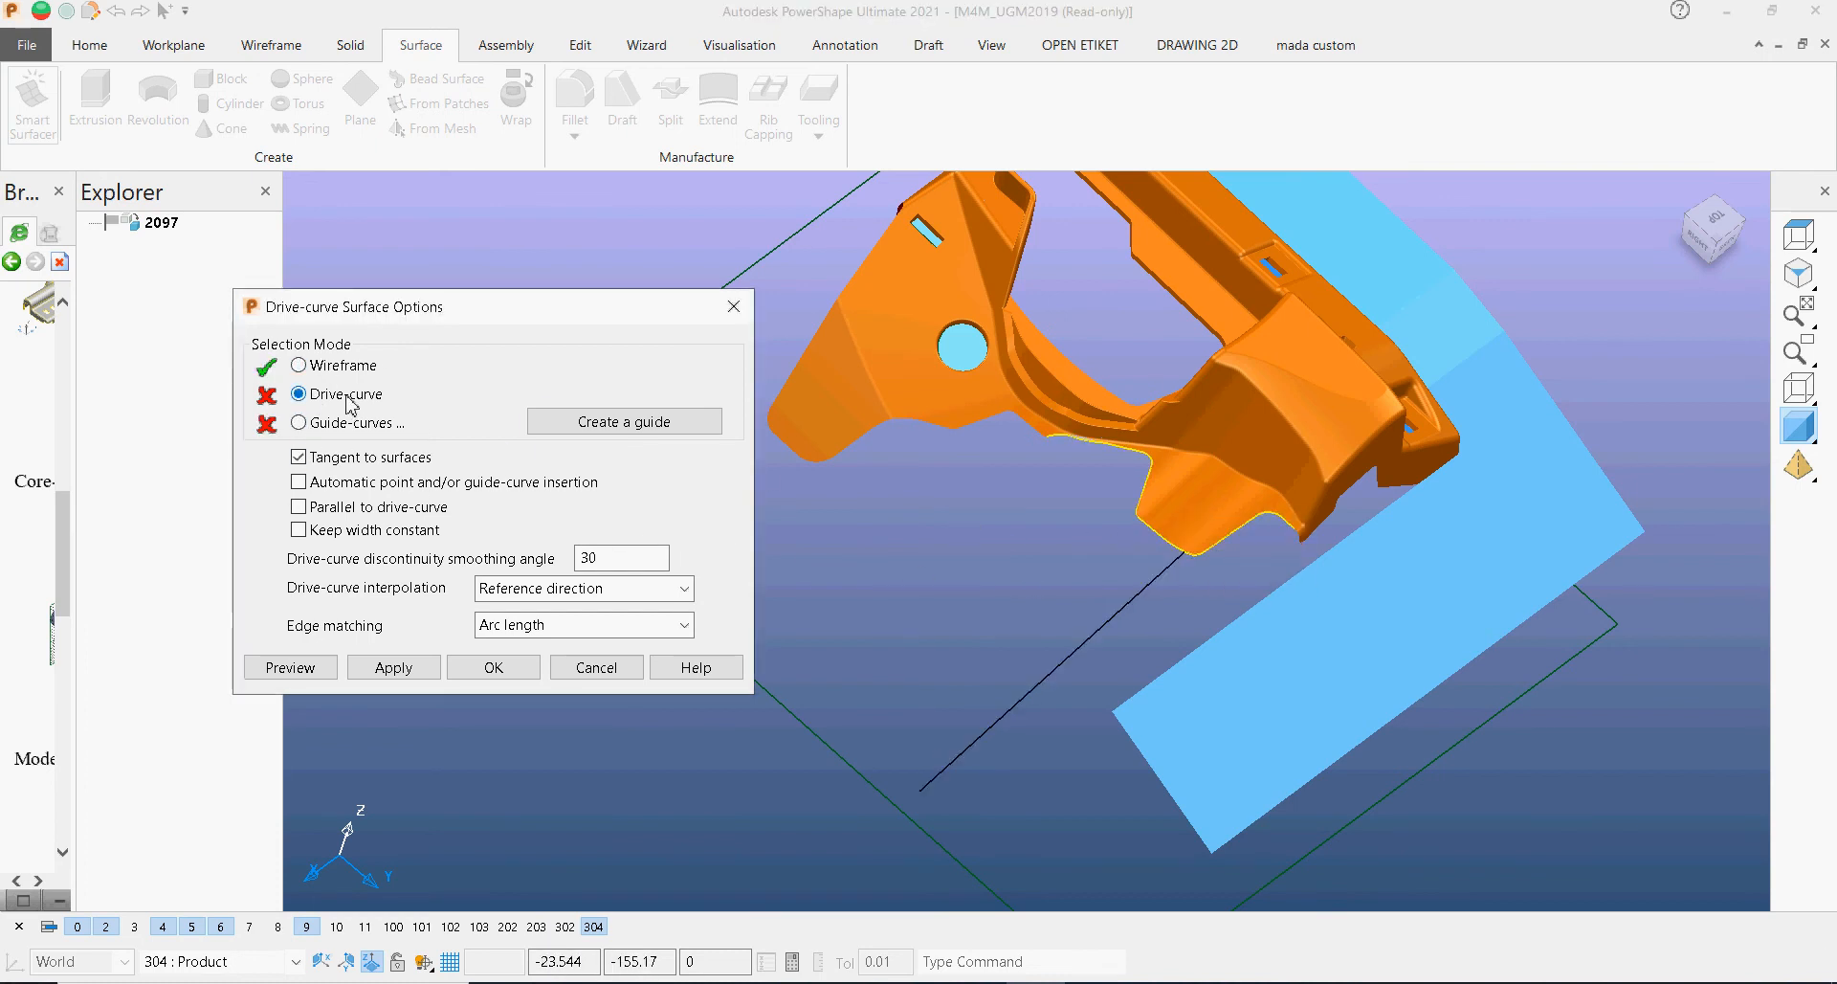
pyautogui.click(1077, 656)
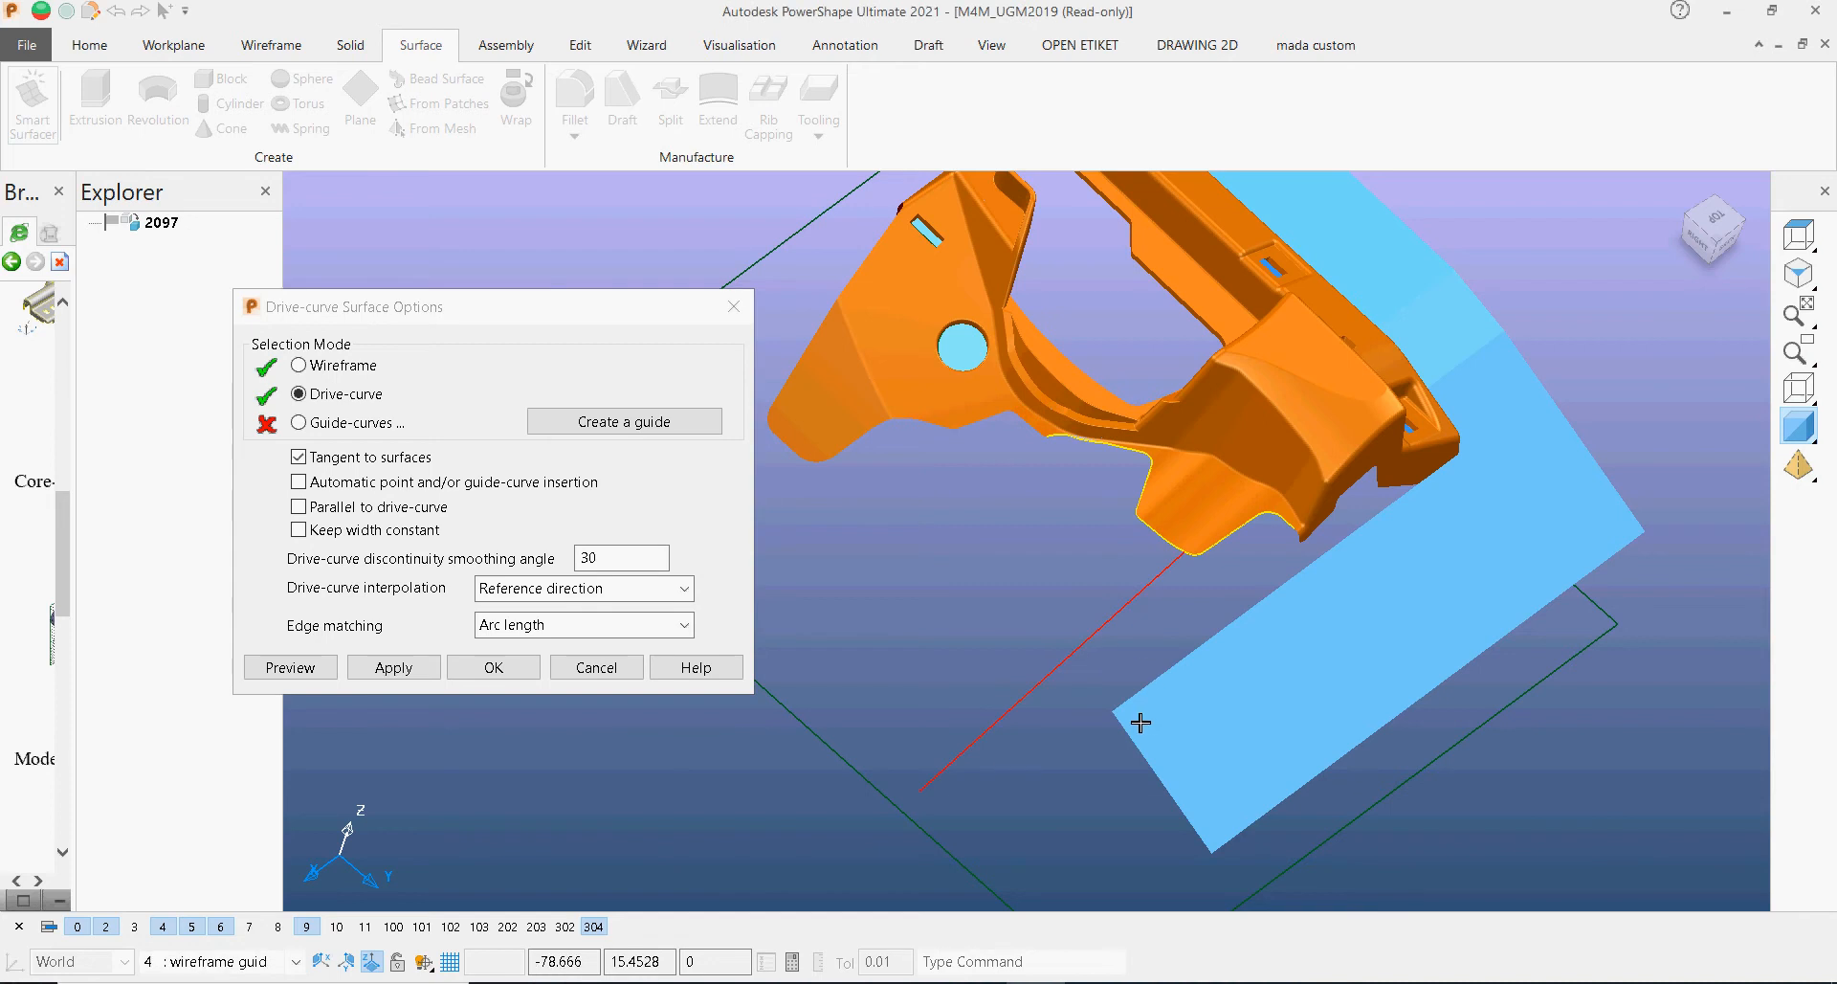
pyautogui.click(517, 668)
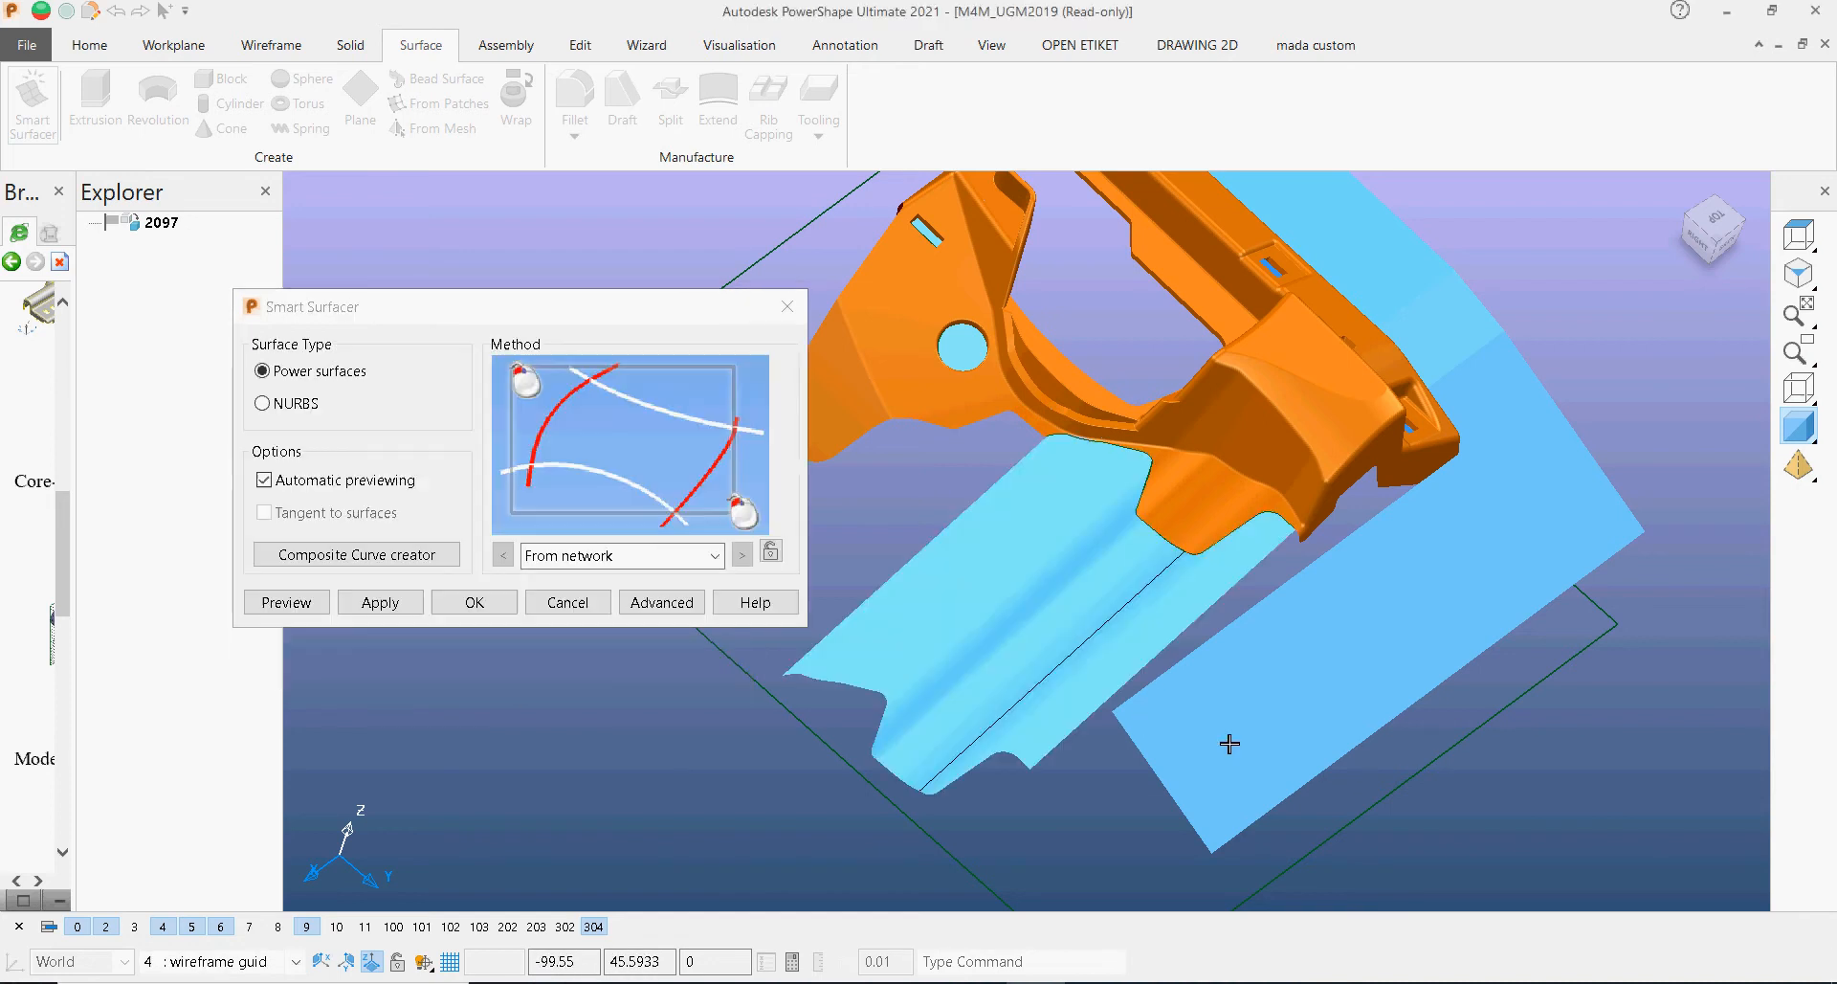
pyautogui.moveTo(1038, 804); pyautogui.dragTo(1666, 696, button='middle')
pyautogui.scroll(3, 1136, 590)
pyautogui.moveTo(1136, 591); pyautogui.dragTo(1234, 705, button='middle')
pyautogui.click(478, 601)
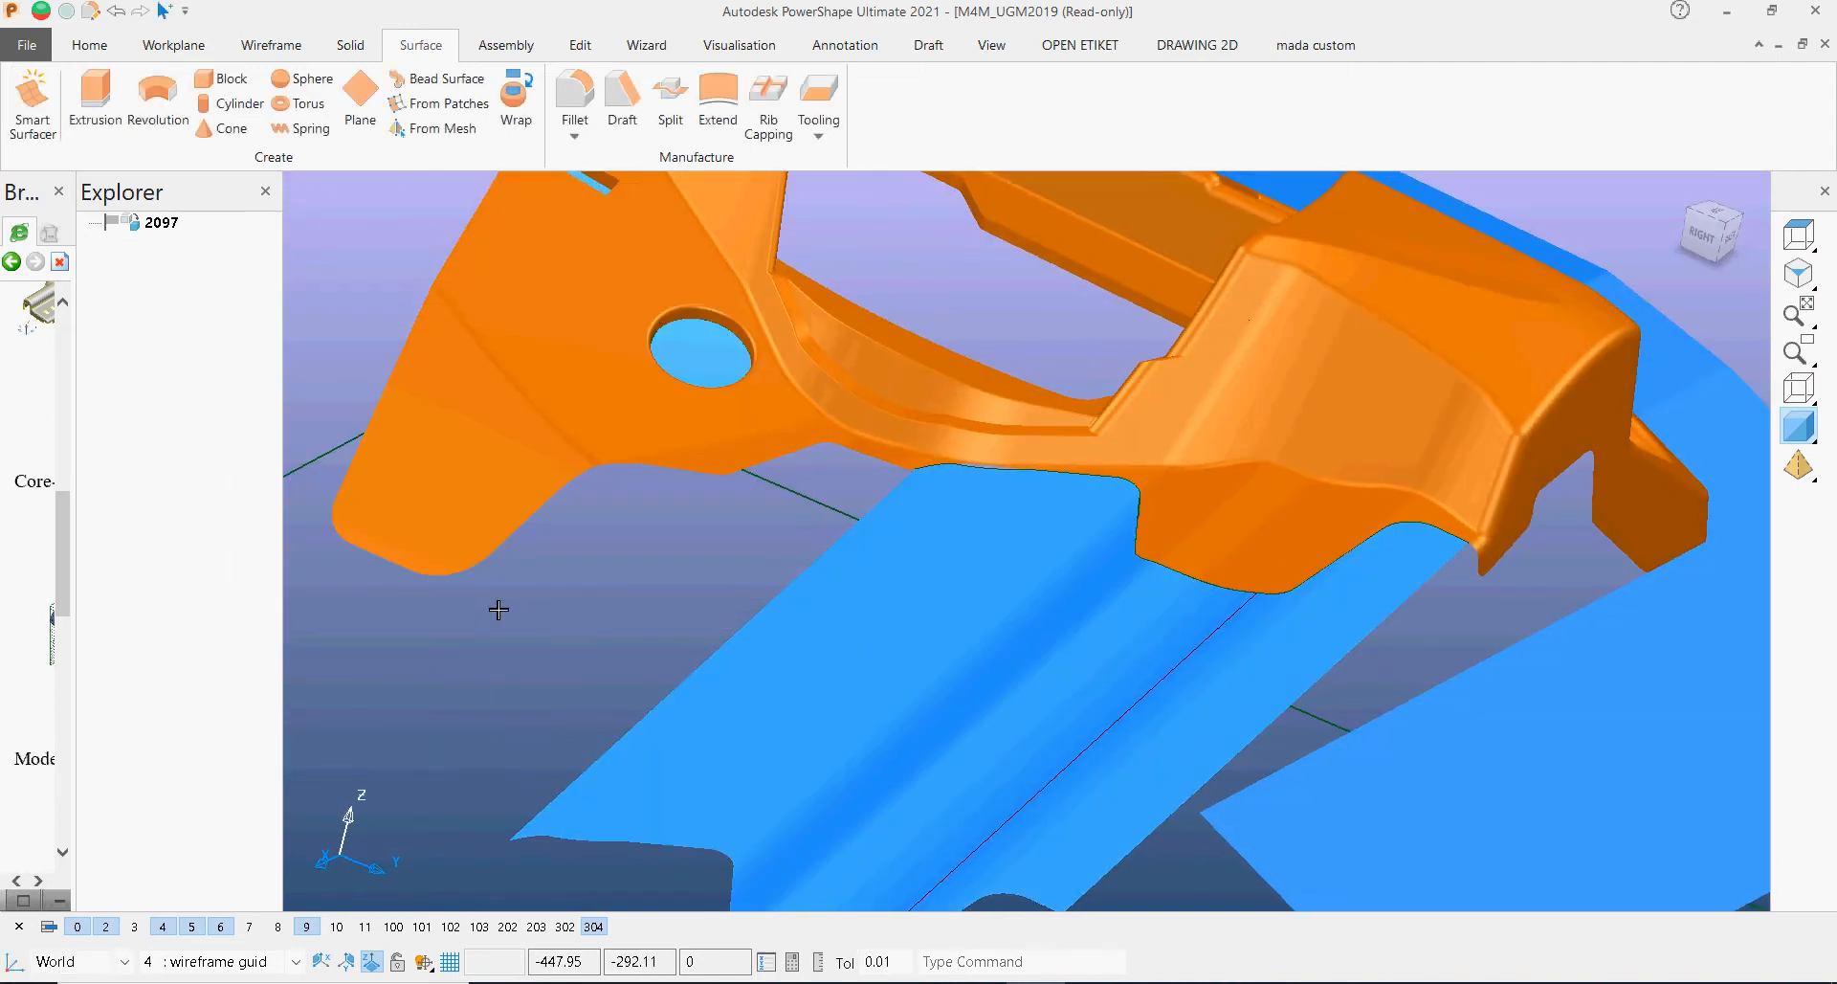
# Step: Copy the solid's faces around the circular hole and below the curved rim as separate surfaces
pyautogui.moveTo(512, 612); pyautogui.dragTo(943, 468, button='middle')
pyautogui.scroll(2, 945, 468)
pyautogui.doubleClick(956, 466)
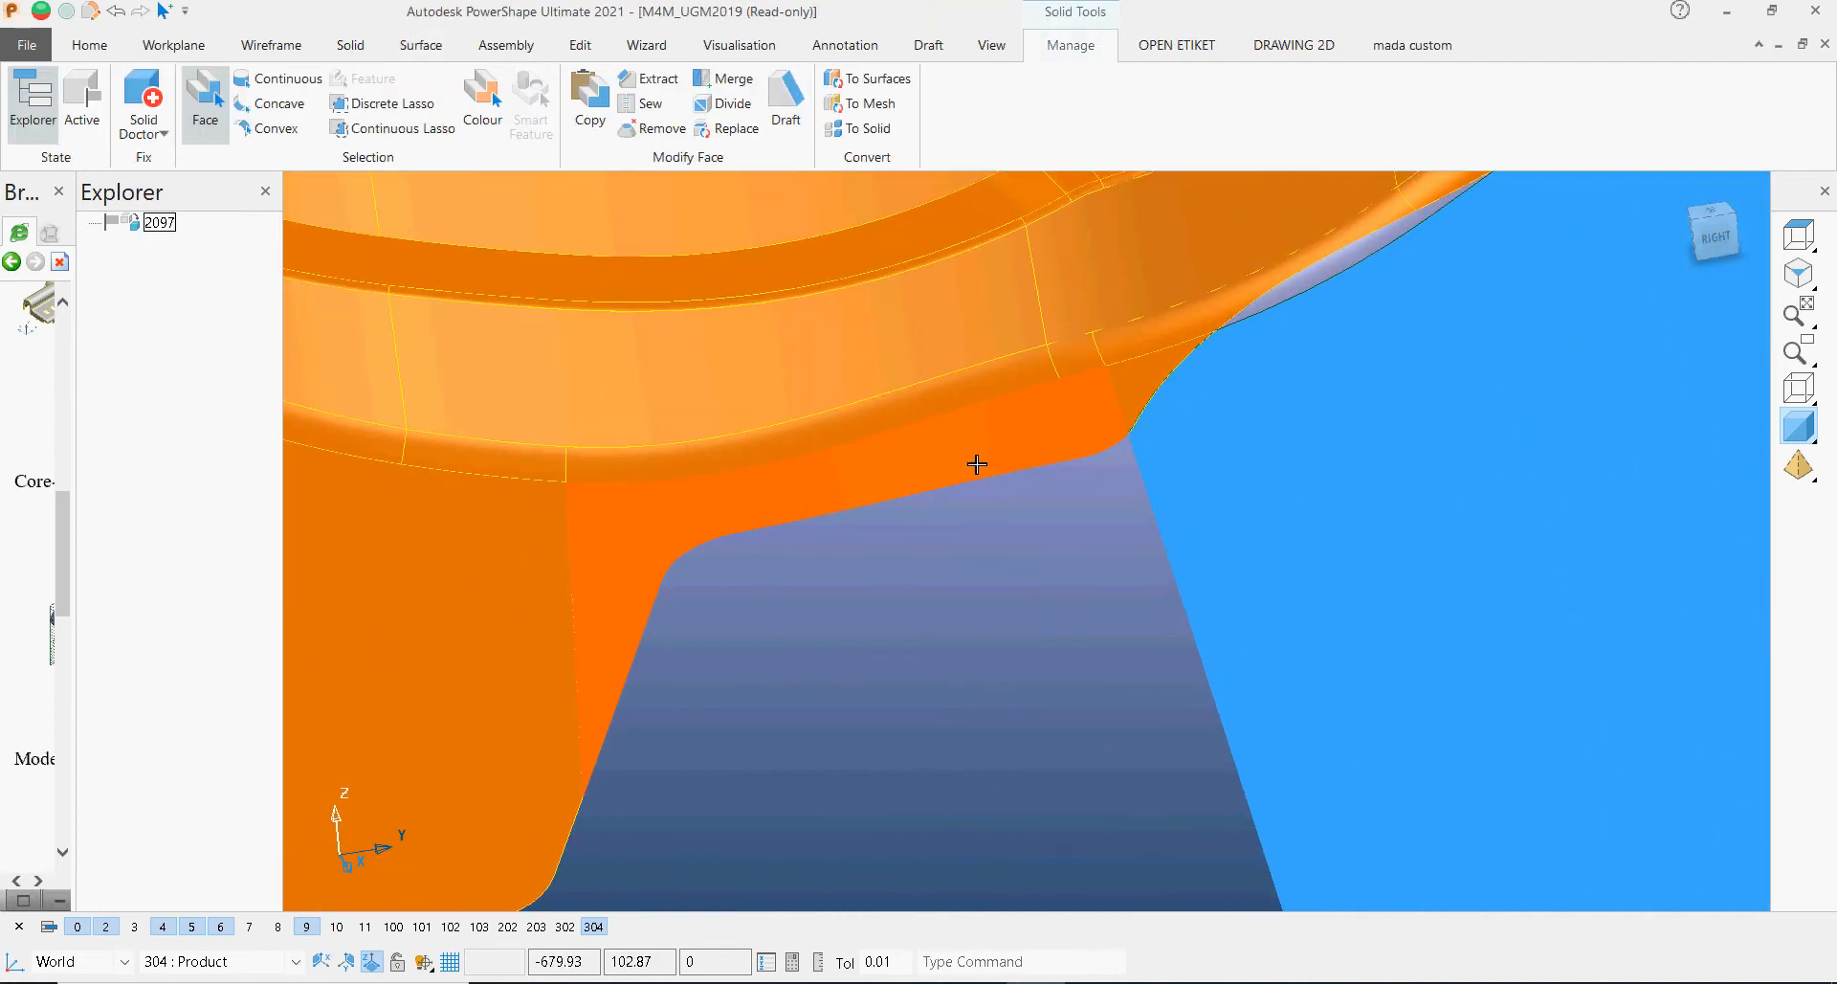
pyautogui.moveTo(1033, 669); pyautogui.dragTo(834, 646, button='middle')
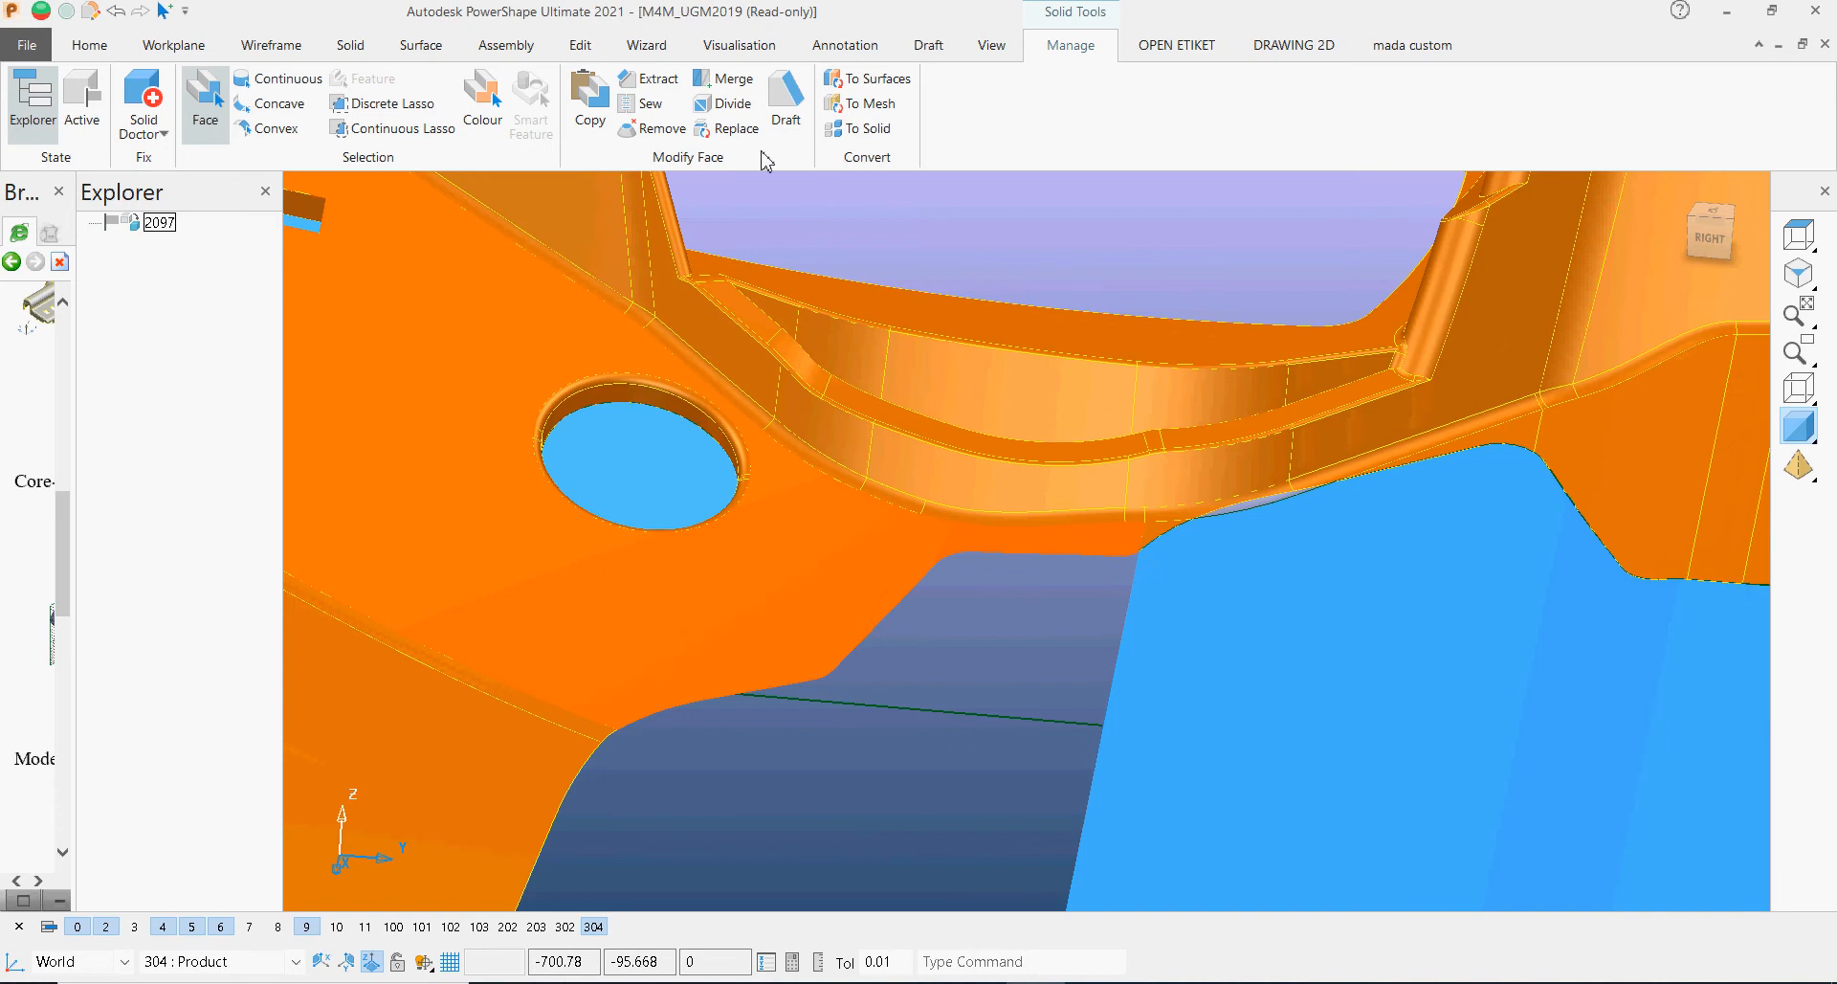
pyautogui.click(605, 110)
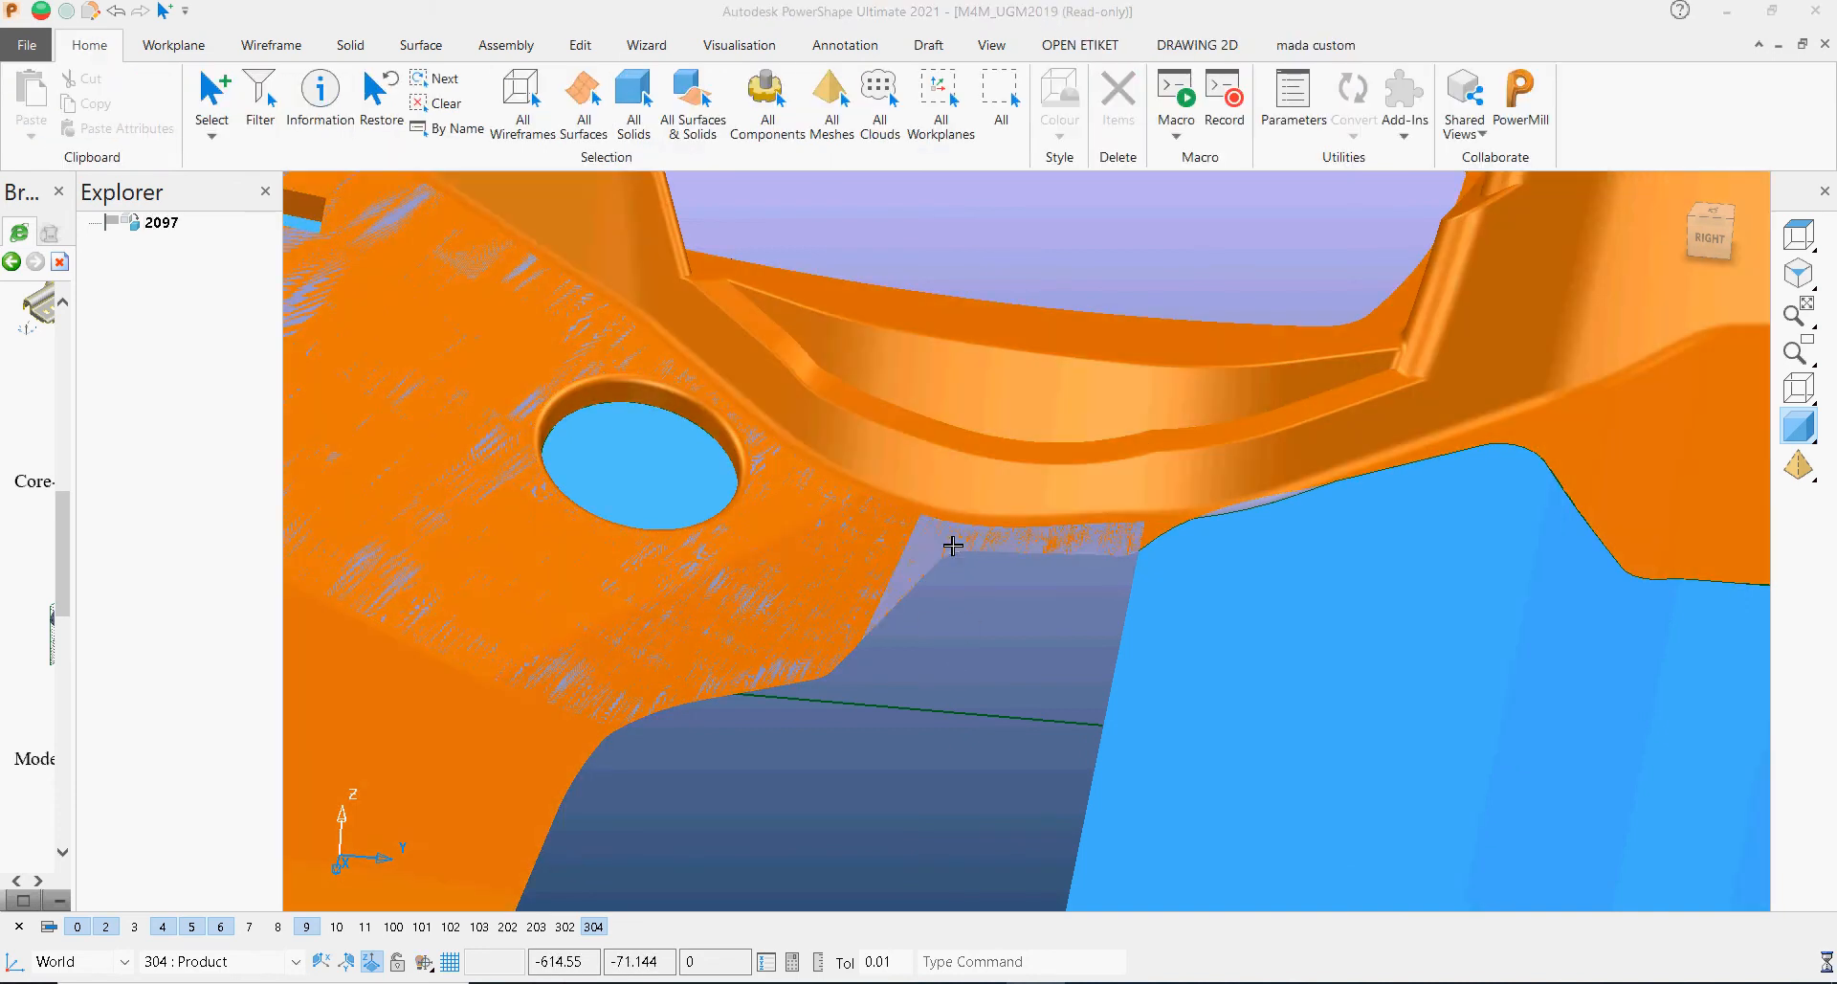
# Step: Remove the trim boundaries of the small copied surface beside the new parting surface using Surface Trim Region Editing
pyautogui.click(953, 545)
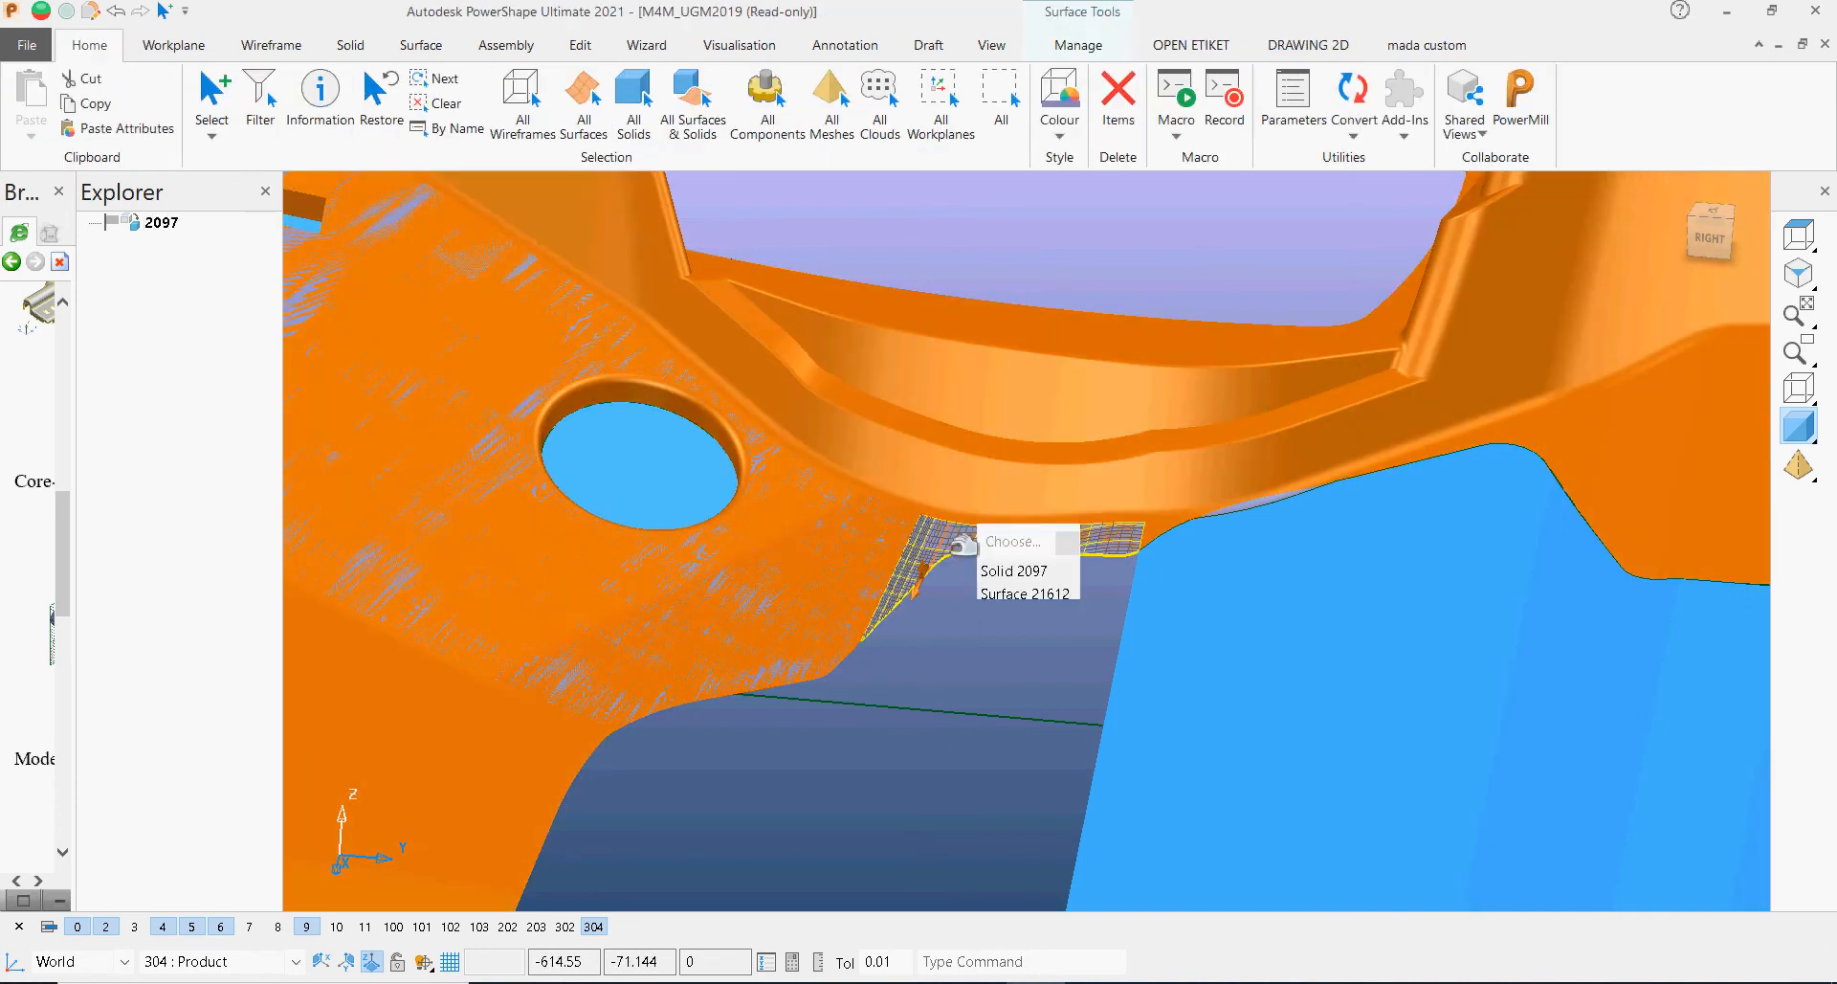
pyautogui.rightClick(953, 547)
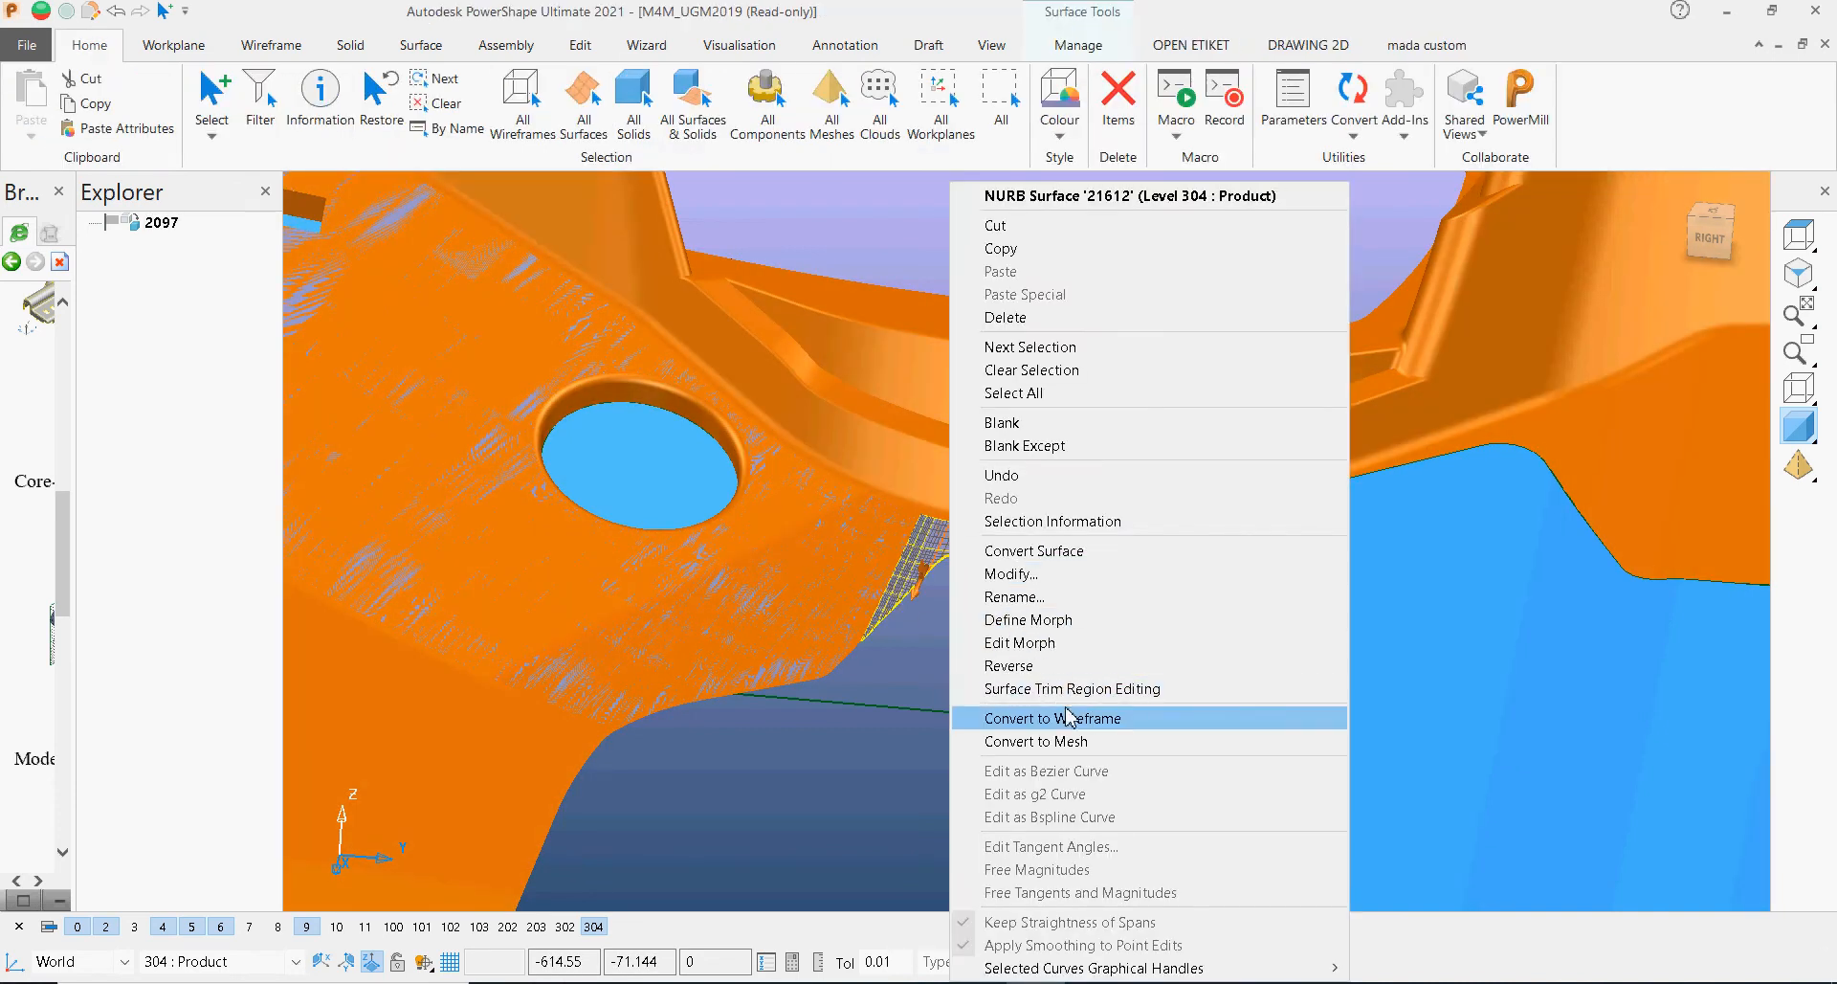
pyautogui.click(1100, 689)
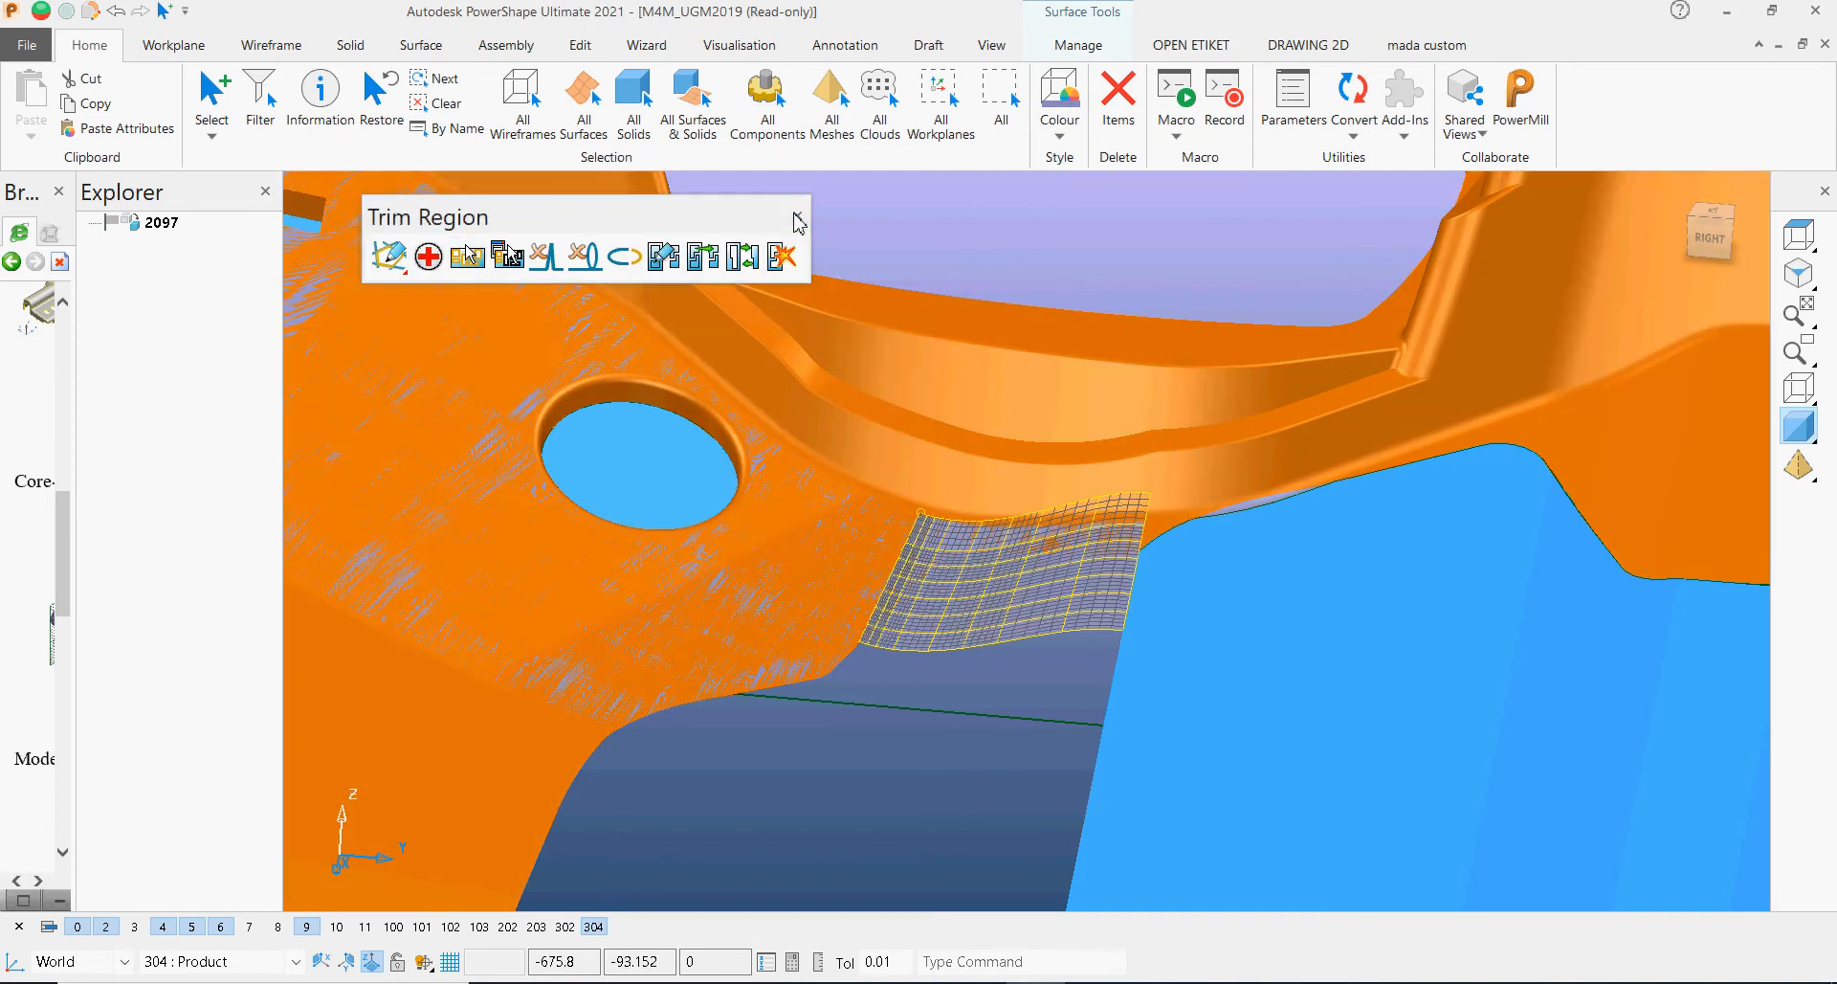
pyautogui.click(783, 256)
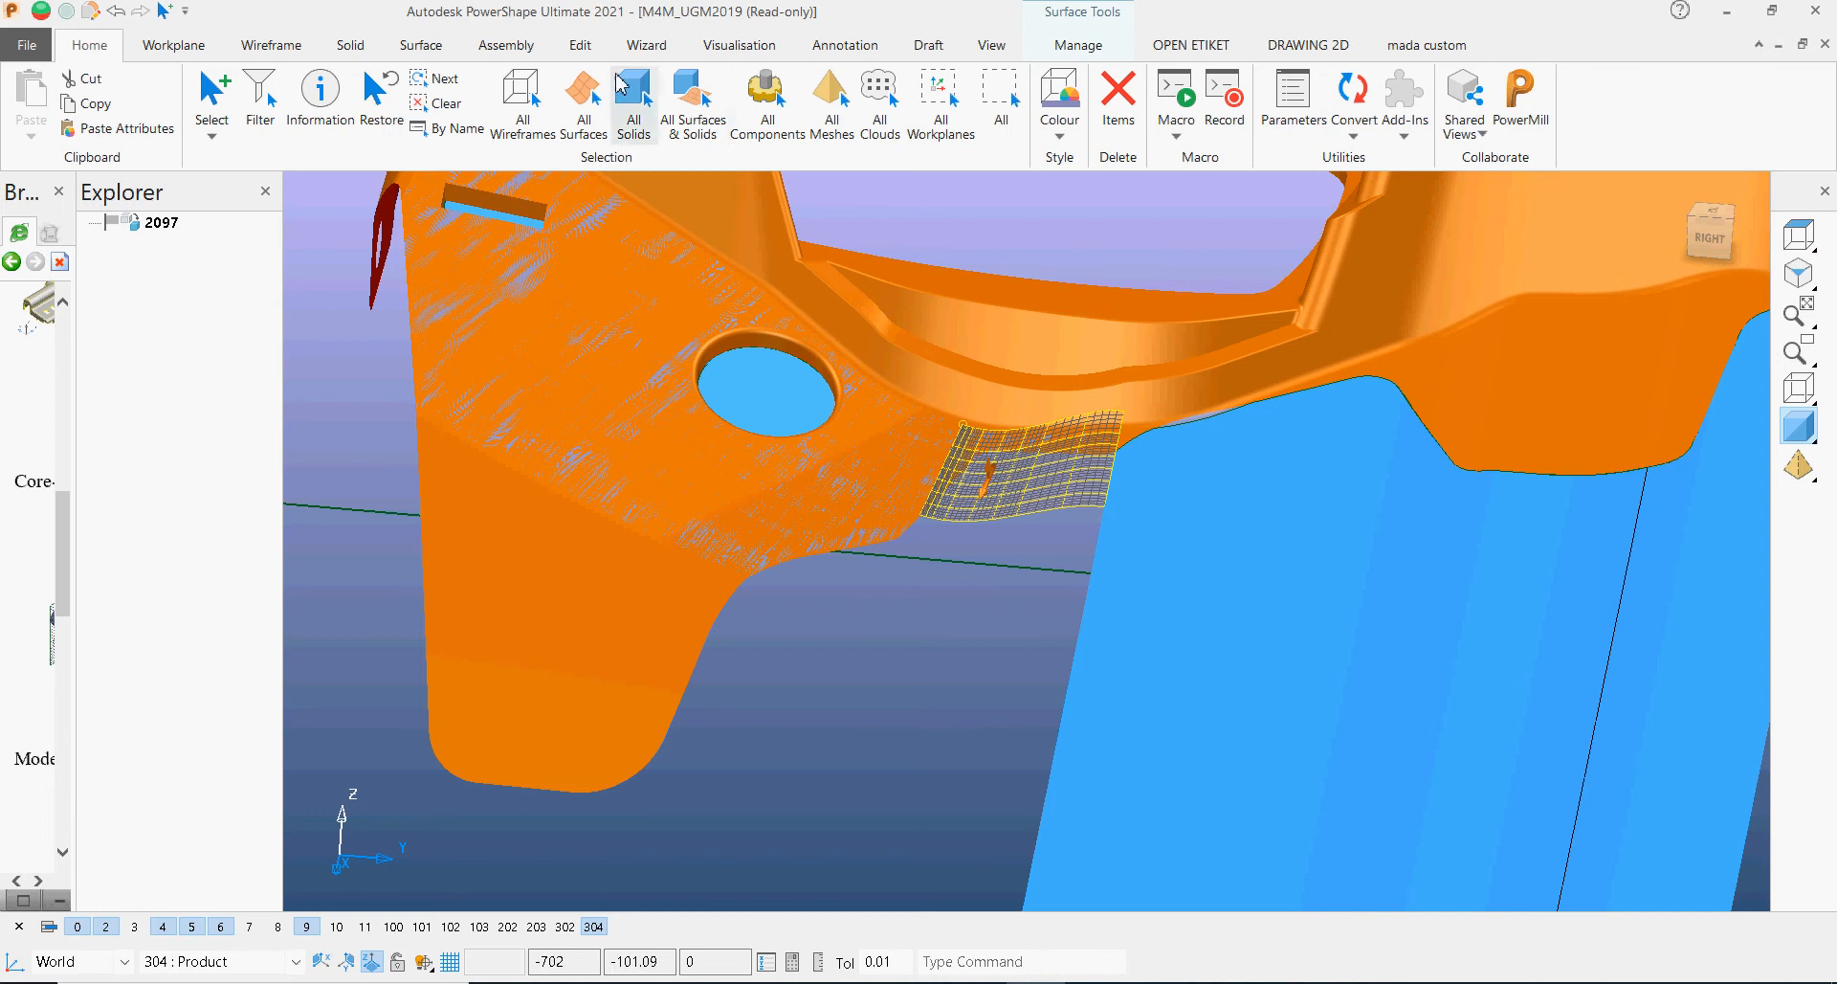
# Step: Convert the untrimmed surface to a PowerSurface and extend its lower edge well past the part with Limit Point
pyautogui.click(580, 45)
pyautogui.click(829, 108)
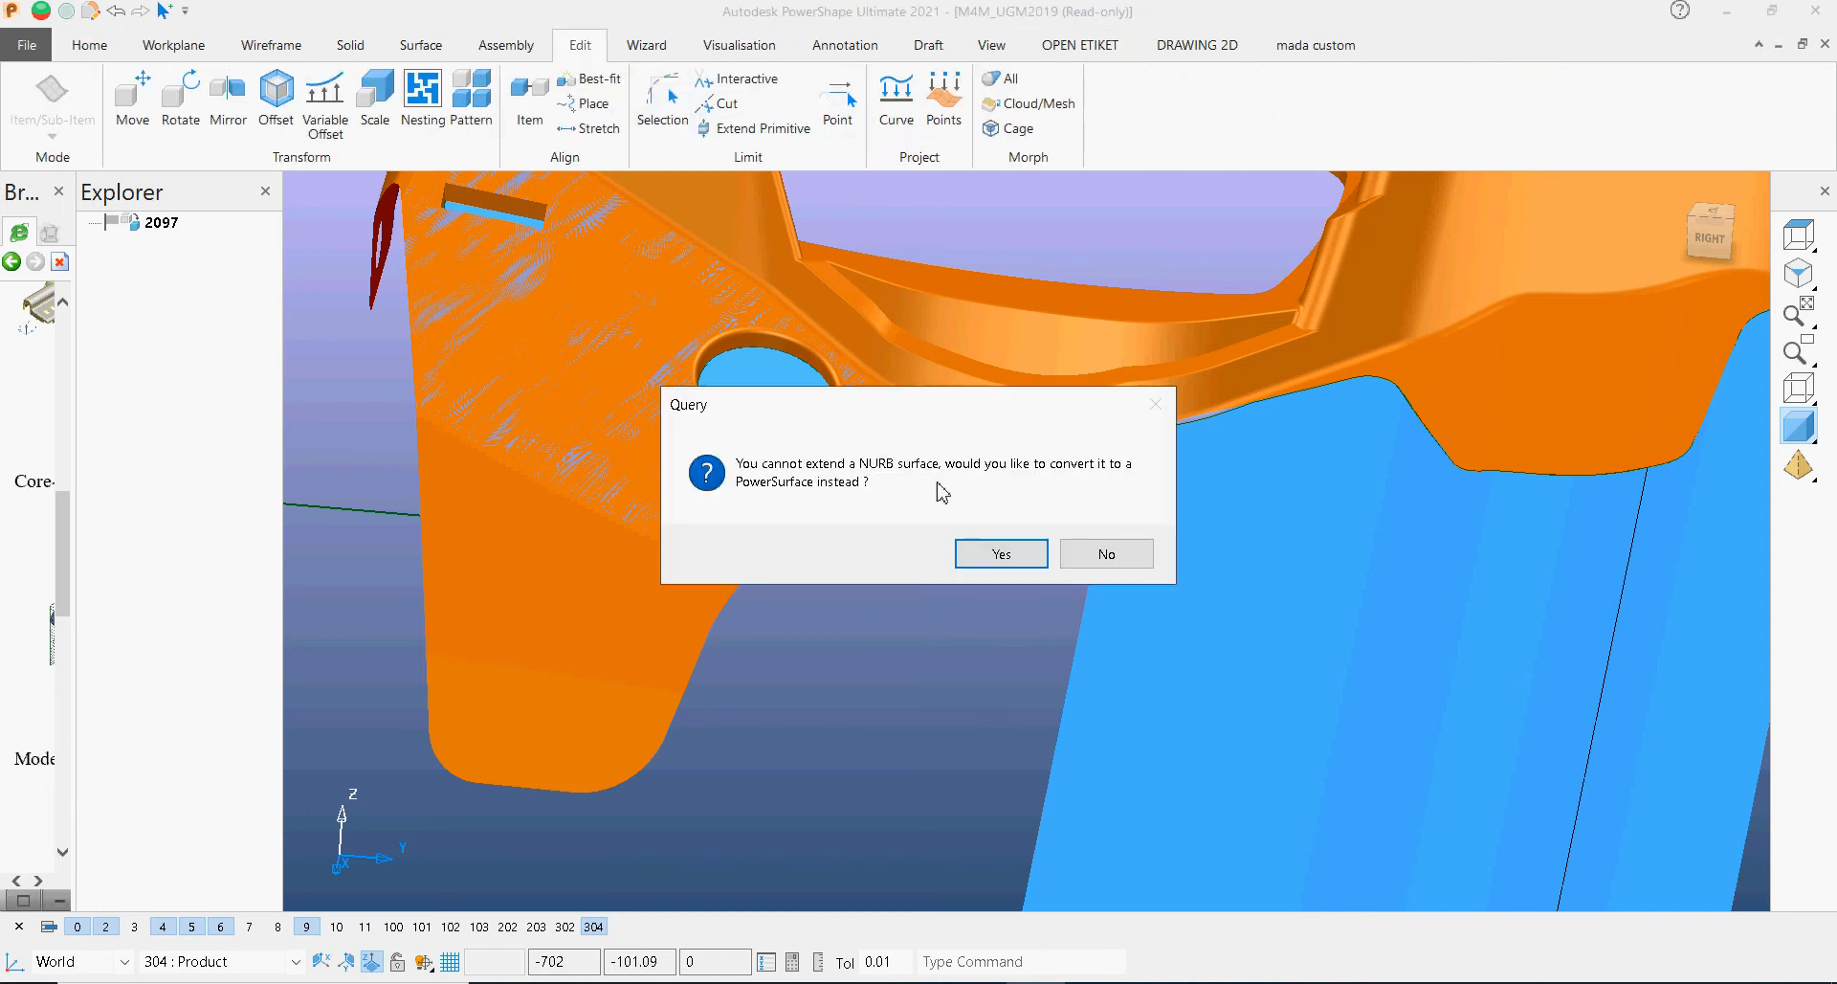
pyautogui.click(994, 554)
pyautogui.click(1018, 517)
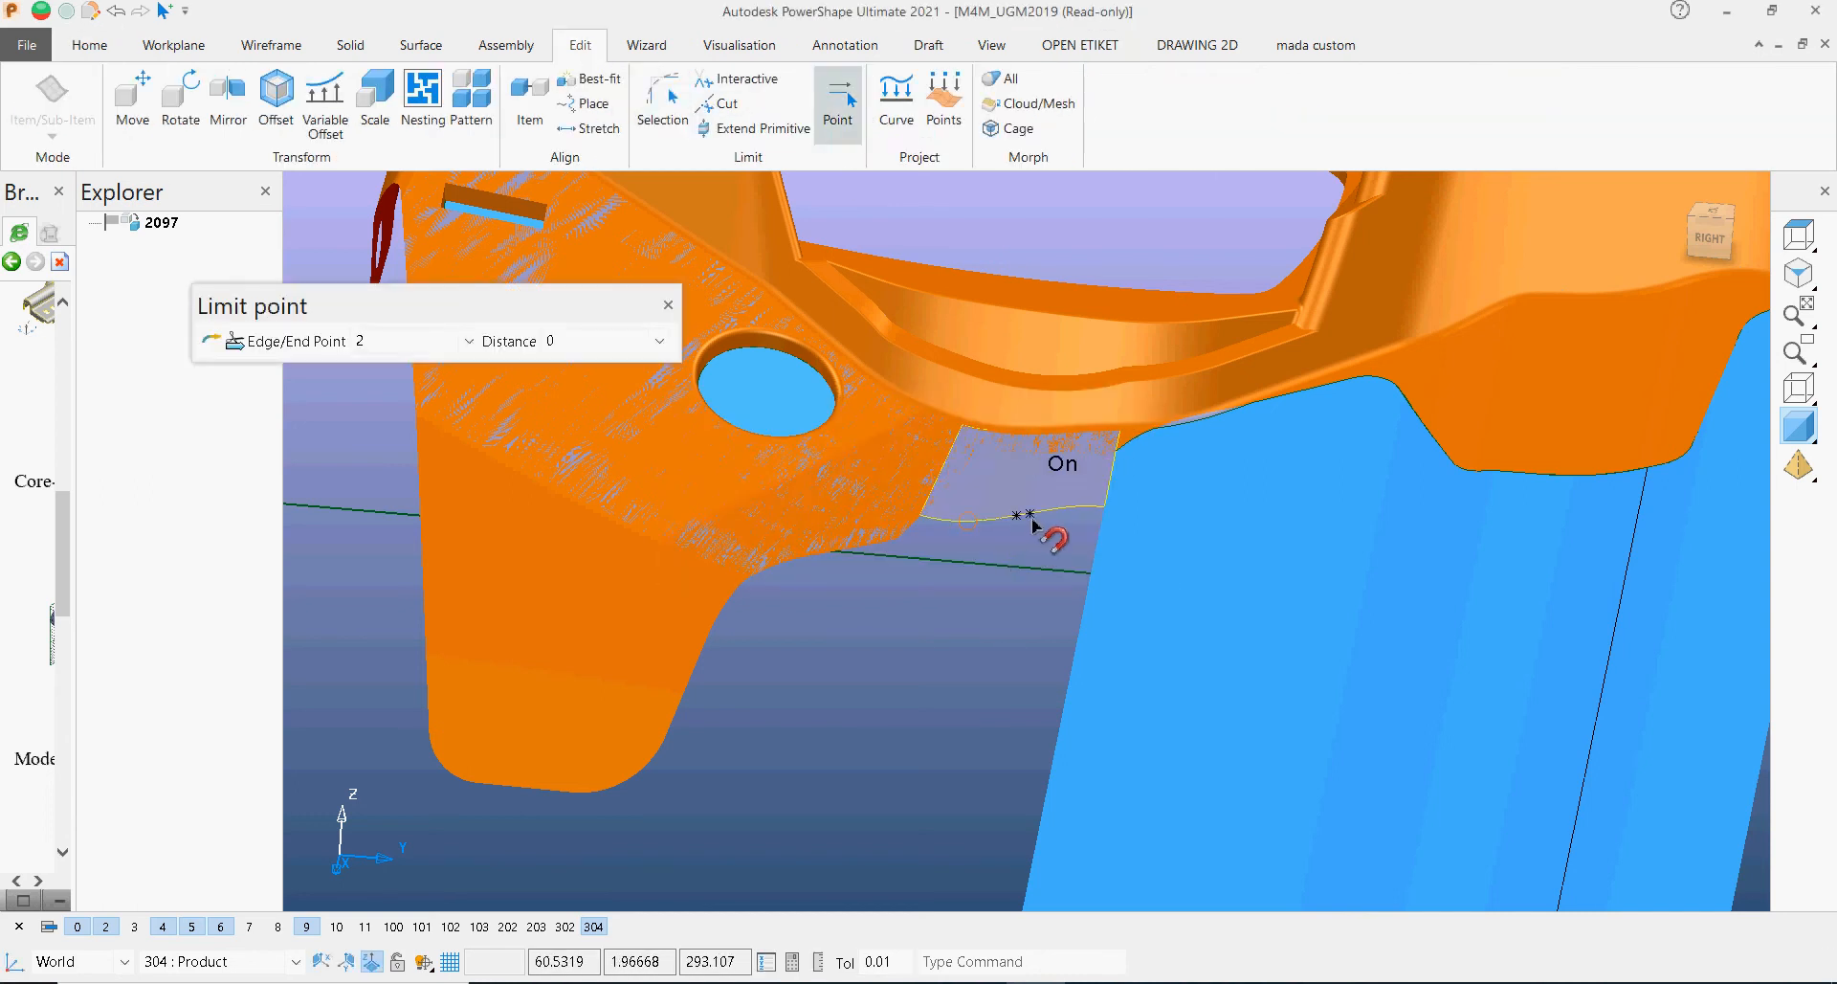
pyautogui.click(959, 834)
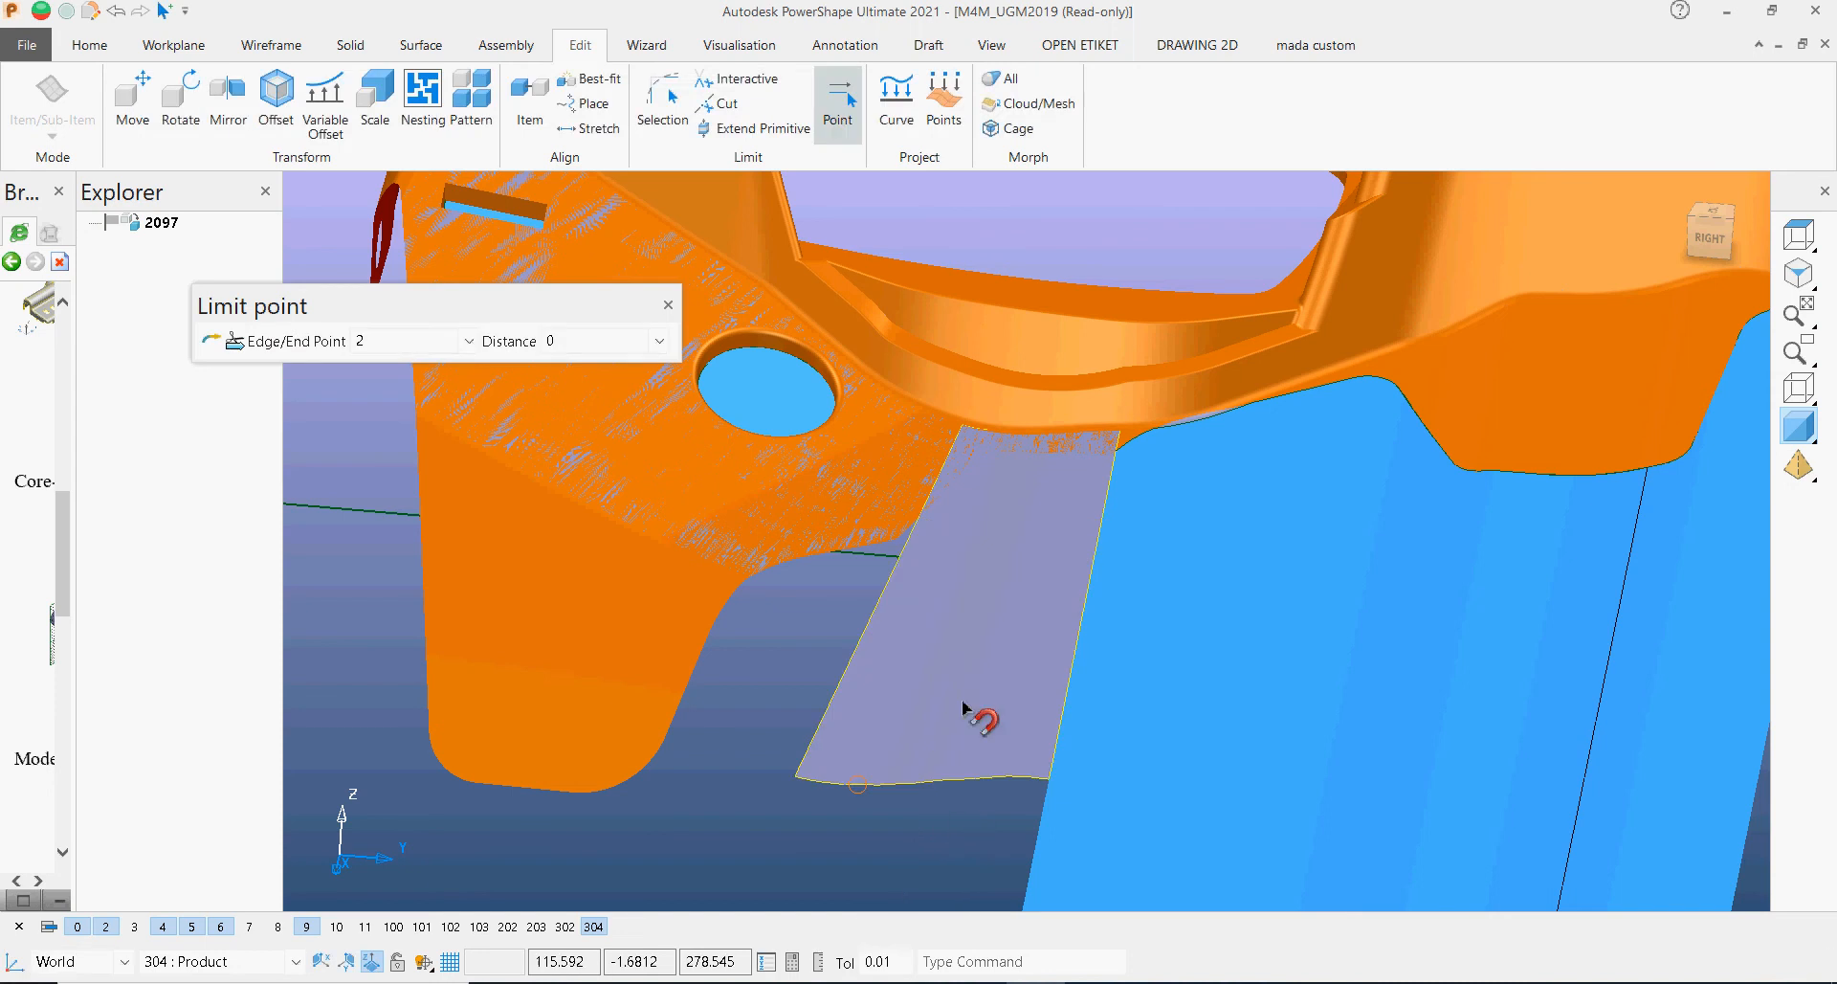
pyautogui.scroll(5, 985, 718)
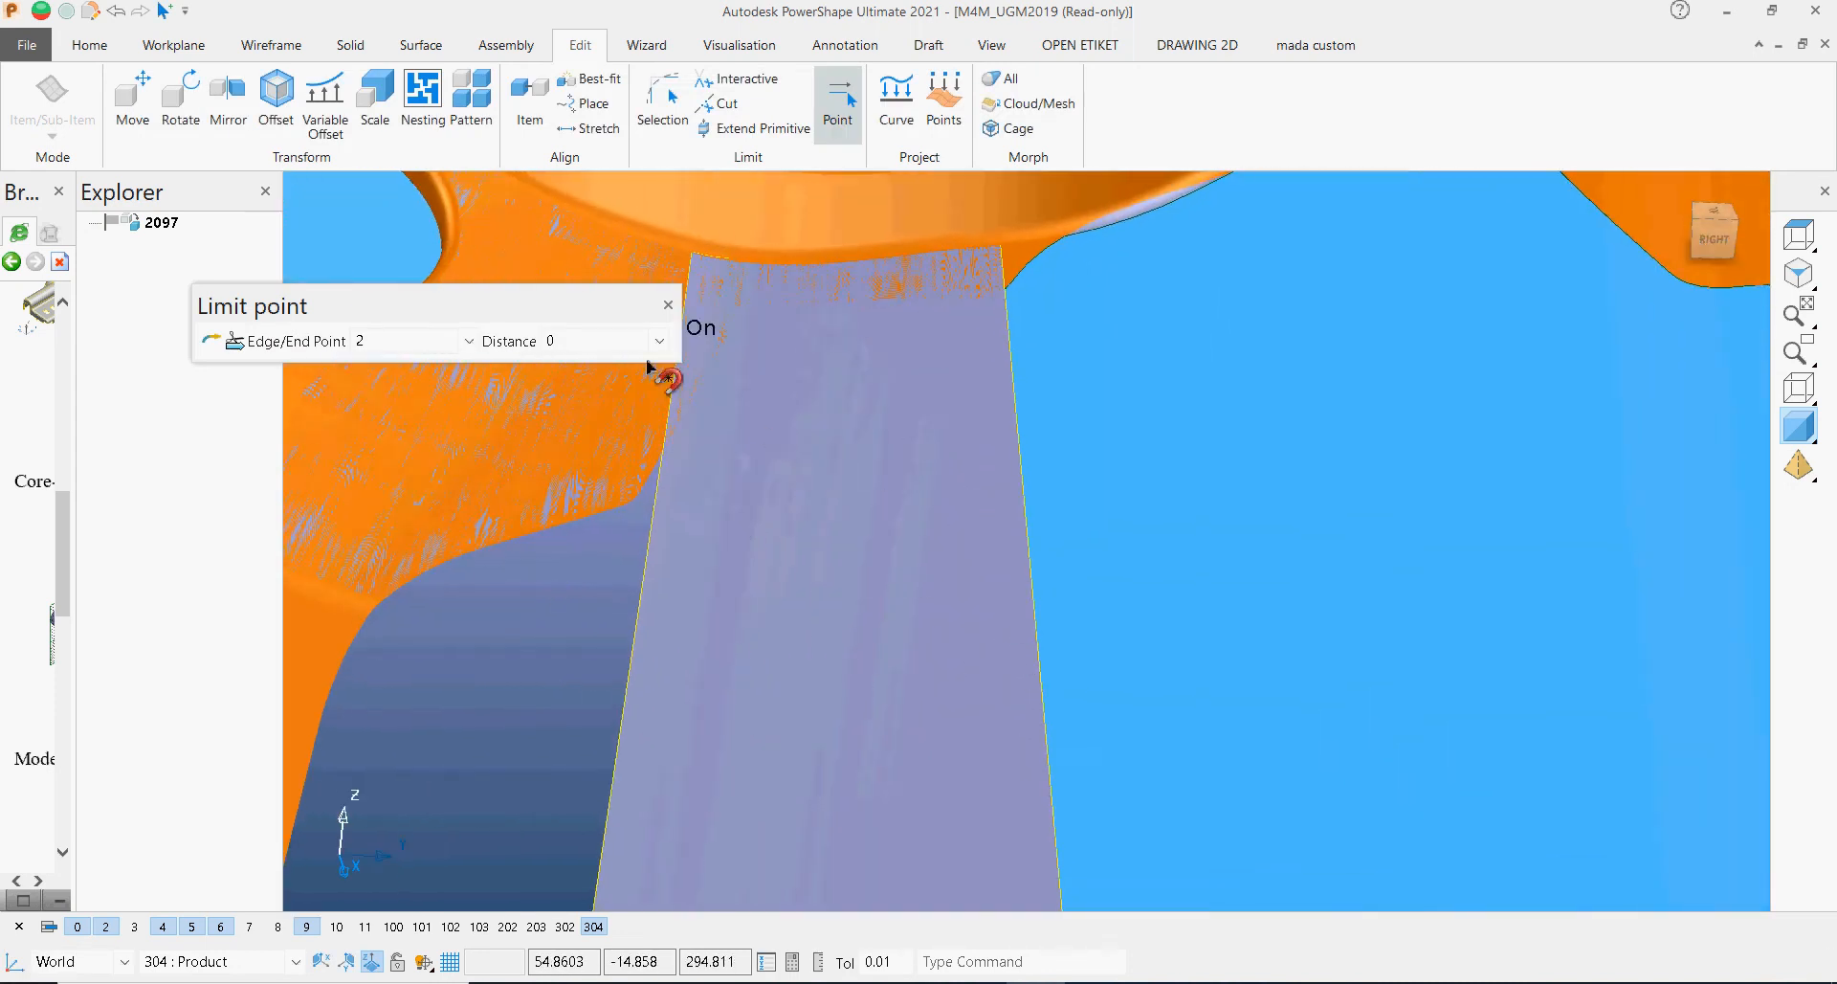
pyautogui.click(668, 304)
# Step: Examine how the extended surface meets the Drive-curve surface and the neighbouring copied face, including the corner in wireframe display
pyautogui.click(1068, 643)
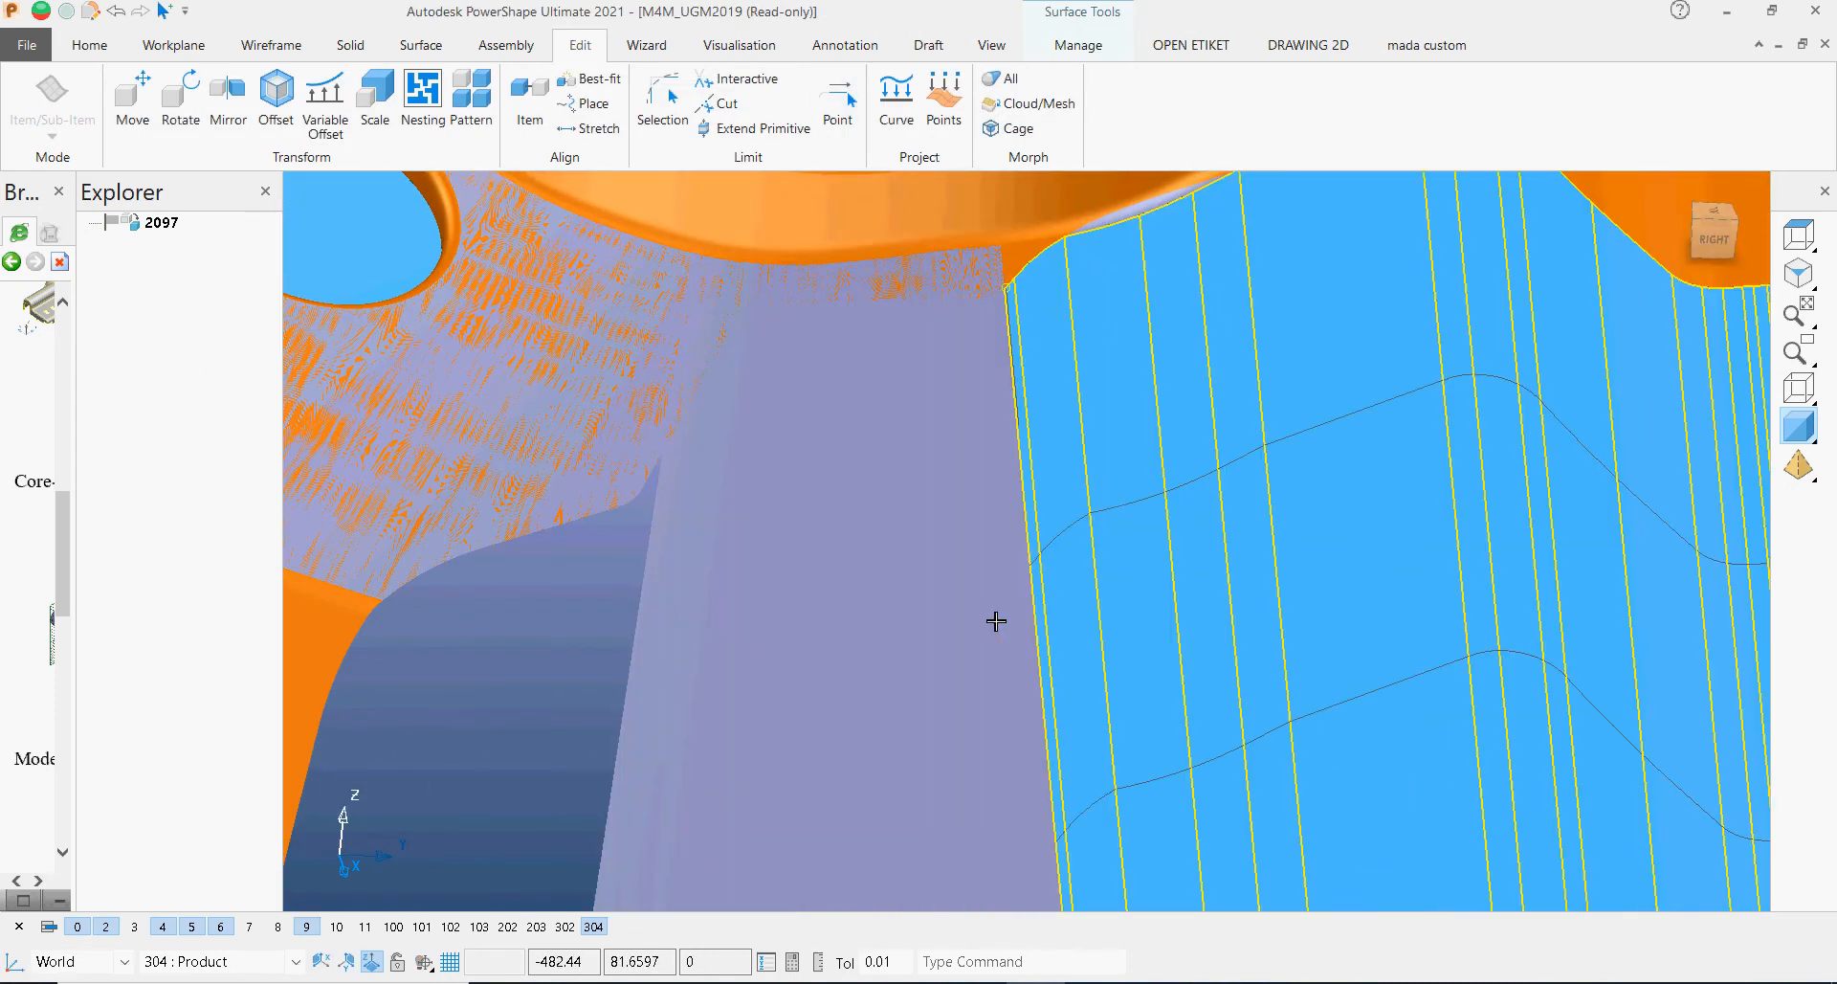
pyautogui.click(997, 623)
pyautogui.moveTo(996, 622); pyautogui.dragTo(1043, 601, button='middle')
pyautogui.scroll(2, 1045, 609)
pyautogui.moveTo(905, 617); pyautogui.dragTo(1128, 562, button='middle')
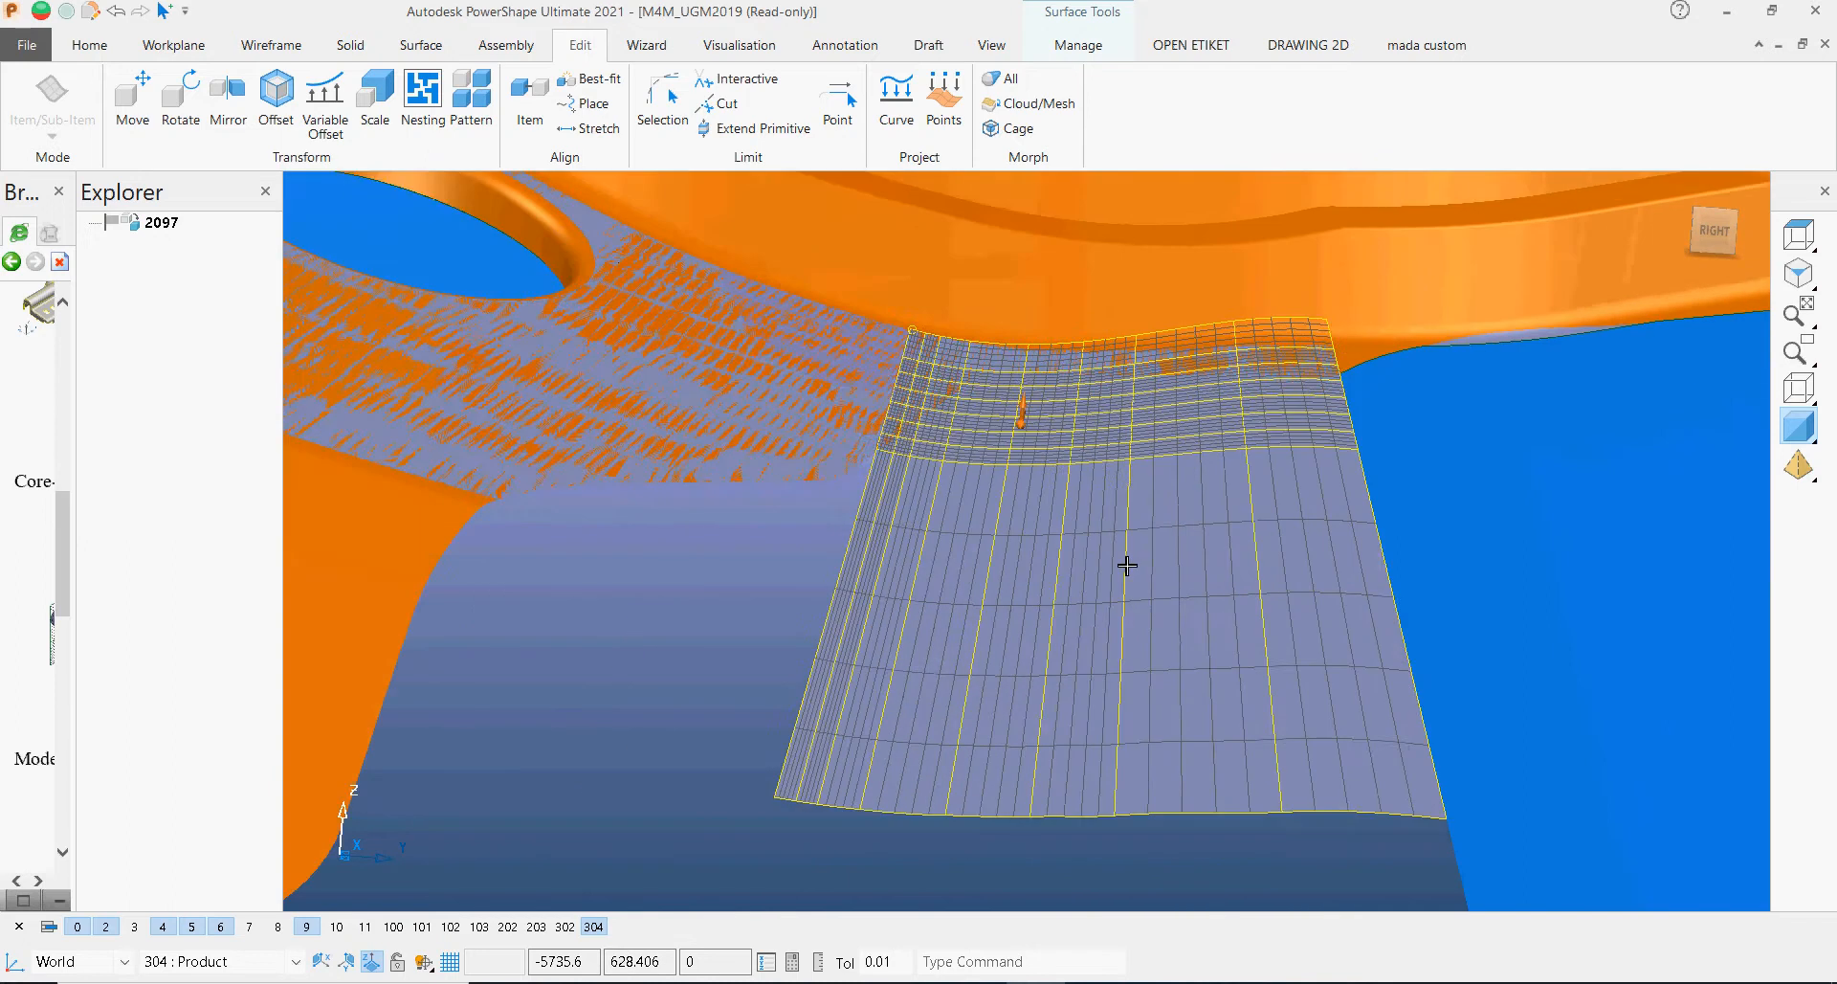
pyautogui.scroll(2, 1041, 729)
pyautogui.click(822, 608)
pyautogui.scroll(4, 919, 488)
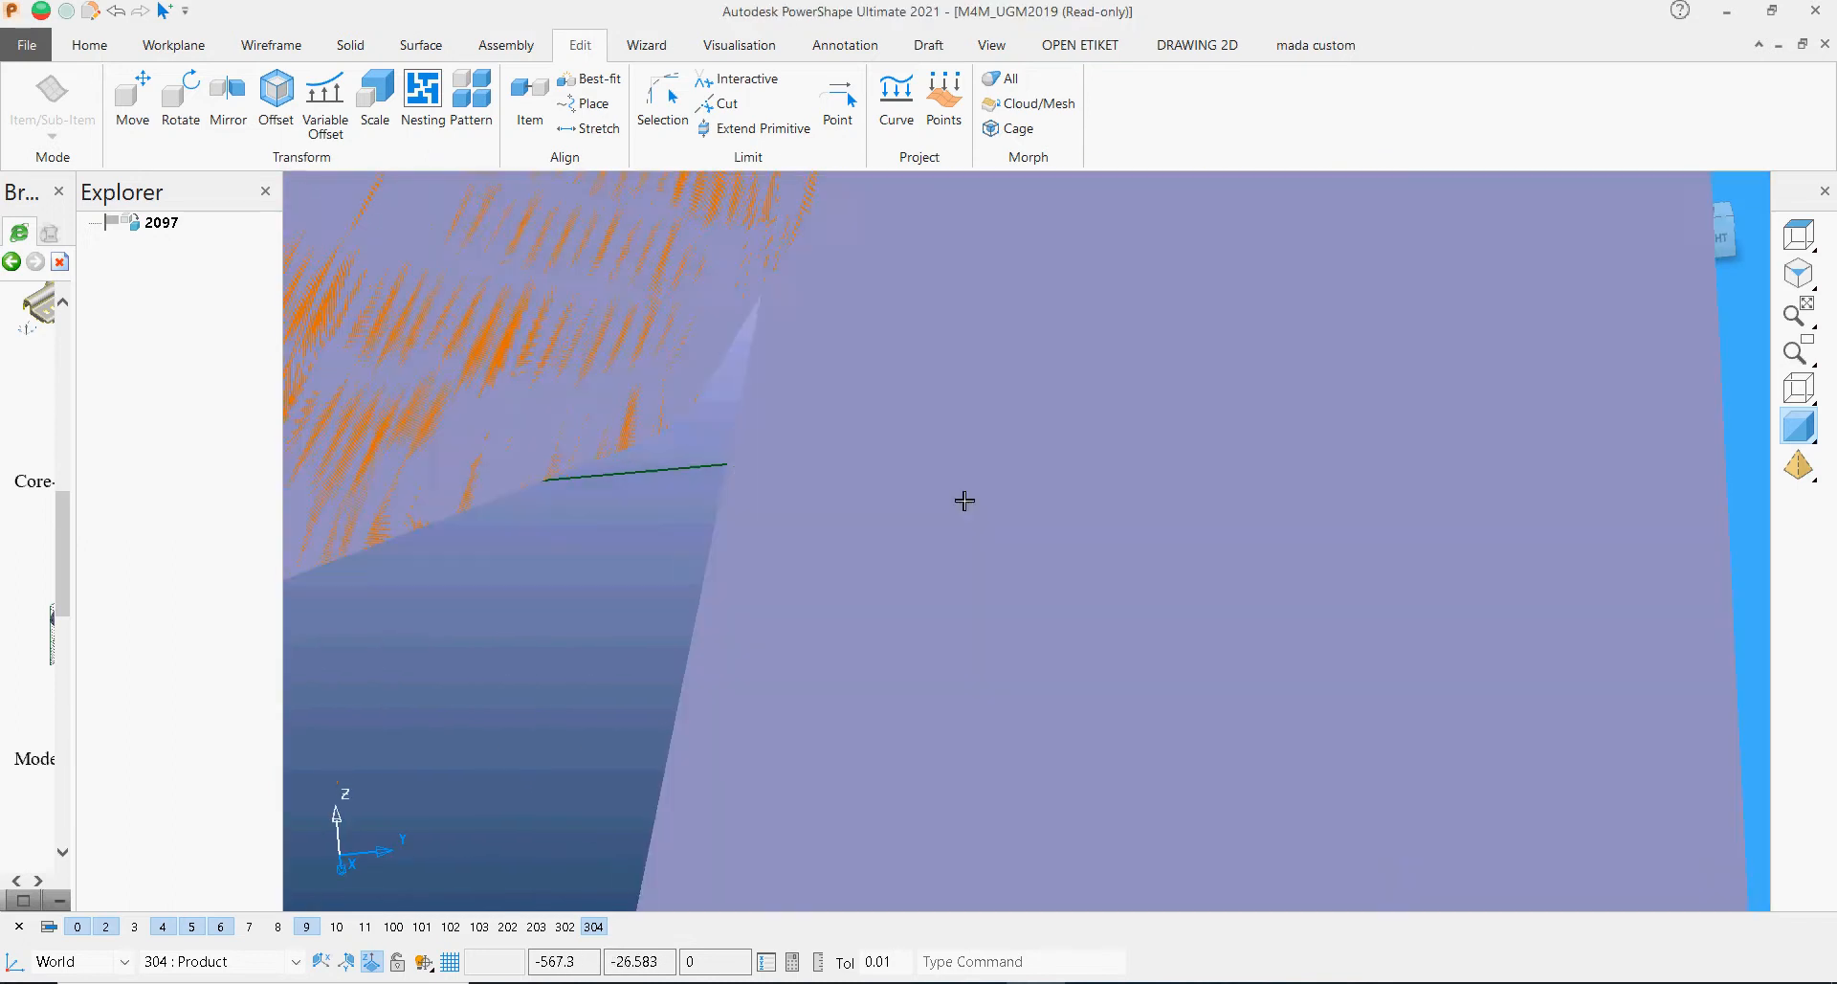
pyautogui.keyDown('shift'); pyautogui.moveTo(964, 501); pyautogui.dragTo(976, 689, button='middle'); pyautogui.keyUp('shift')
pyautogui.moveTo(733, 395); pyautogui.dragTo(905, 567)
pyautogui.moveTo(906, 522)
pyautogui.keyDown('ctrl'); pyautogui.keyDown('shift'); pyautogui.mouseDown(button='middle')
pyautogui.moveTo(895, 455)
pyautogui.moveTo(849, 398)
pyautogui.mouseUp(button='middle'); pyautogui.keyUp('shift'); pyautogui.keyUp('ctrl')
pyautogui.click(1797, 347)
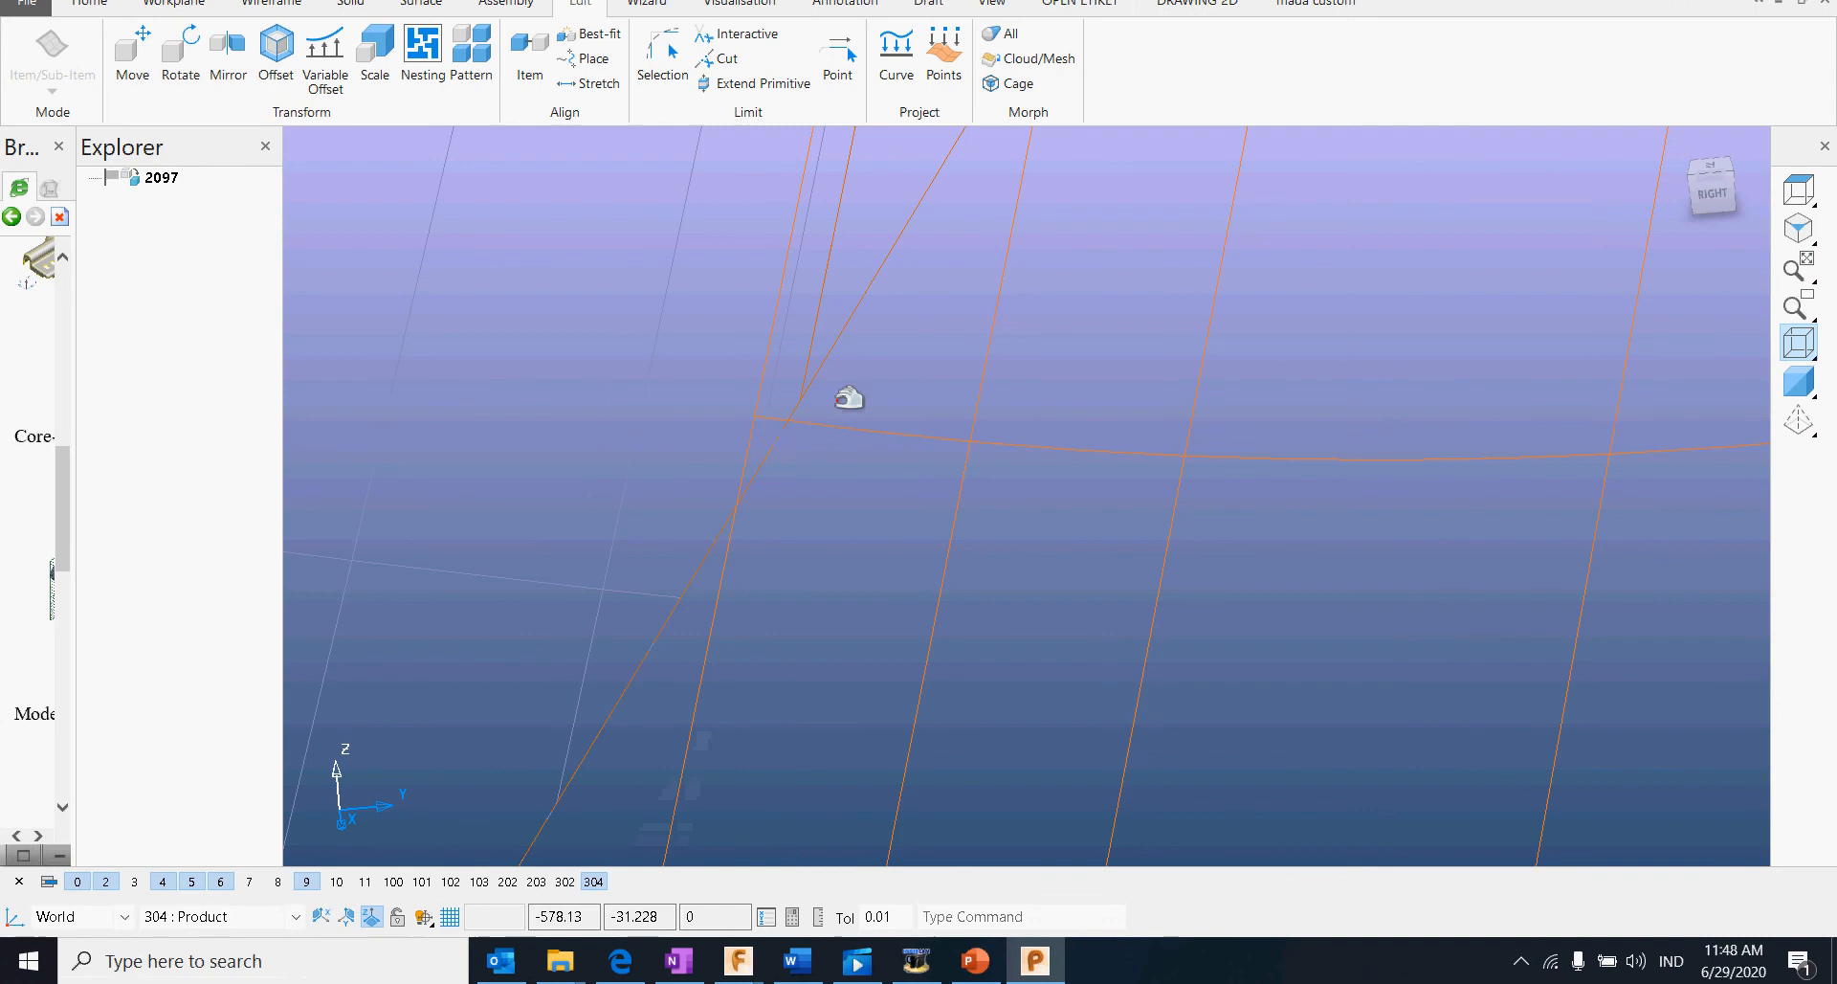
pyautogui.click(822, 362)
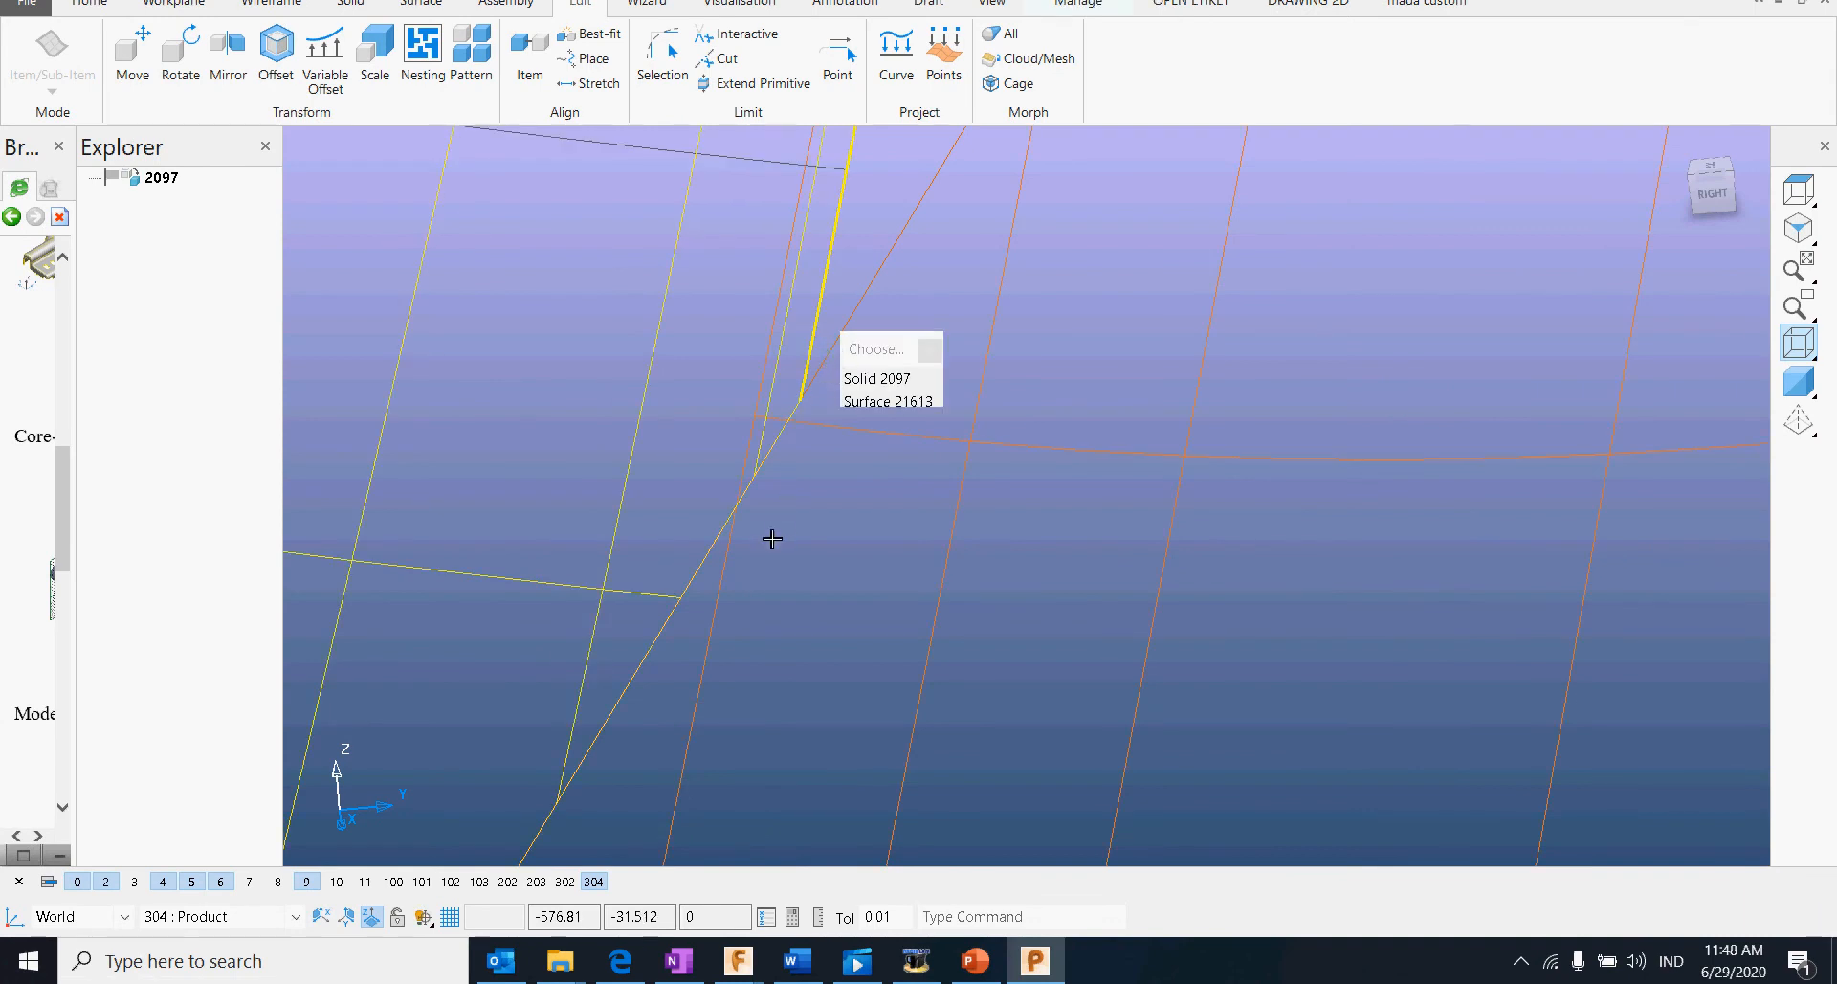
# Step: Try moving the extended surface's edge point onto the corner of the neighbouring copied face, and undo the move
pyautogui.click(732, 561)
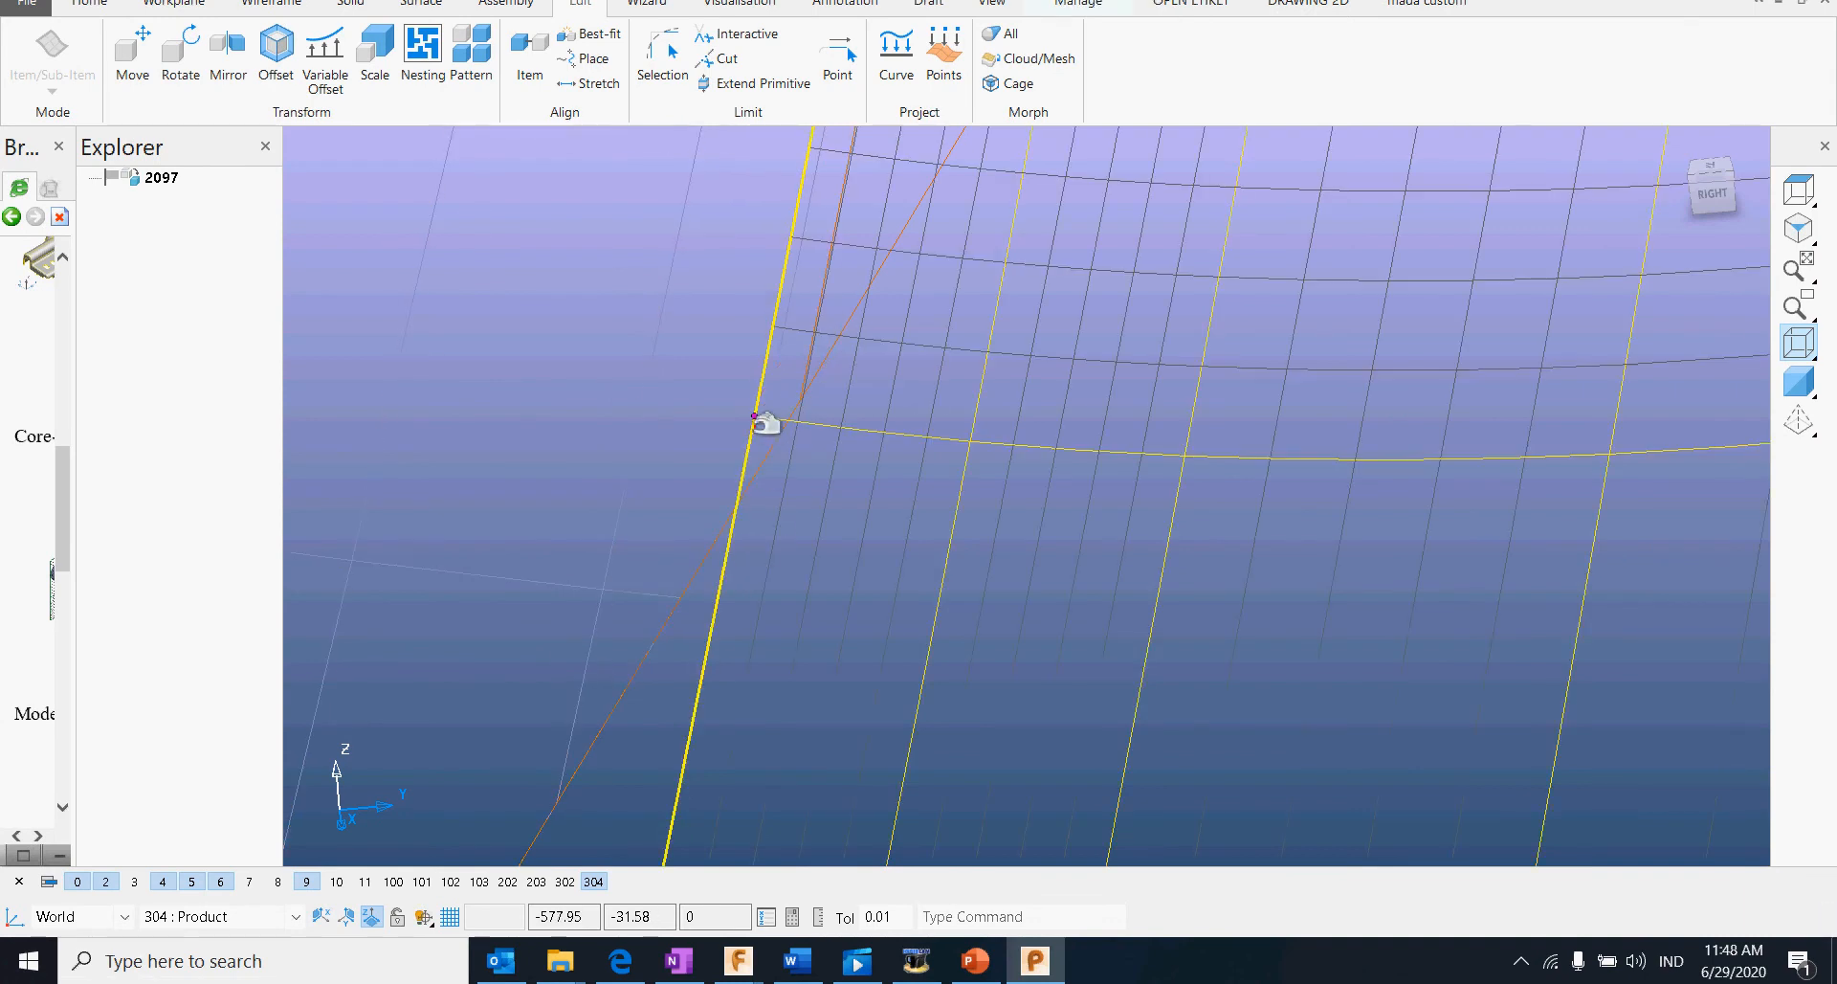
pyautogui.click(755, 418)
pyautogui.moveTo(754, 416); pyautogui.dragTo(821, 404)
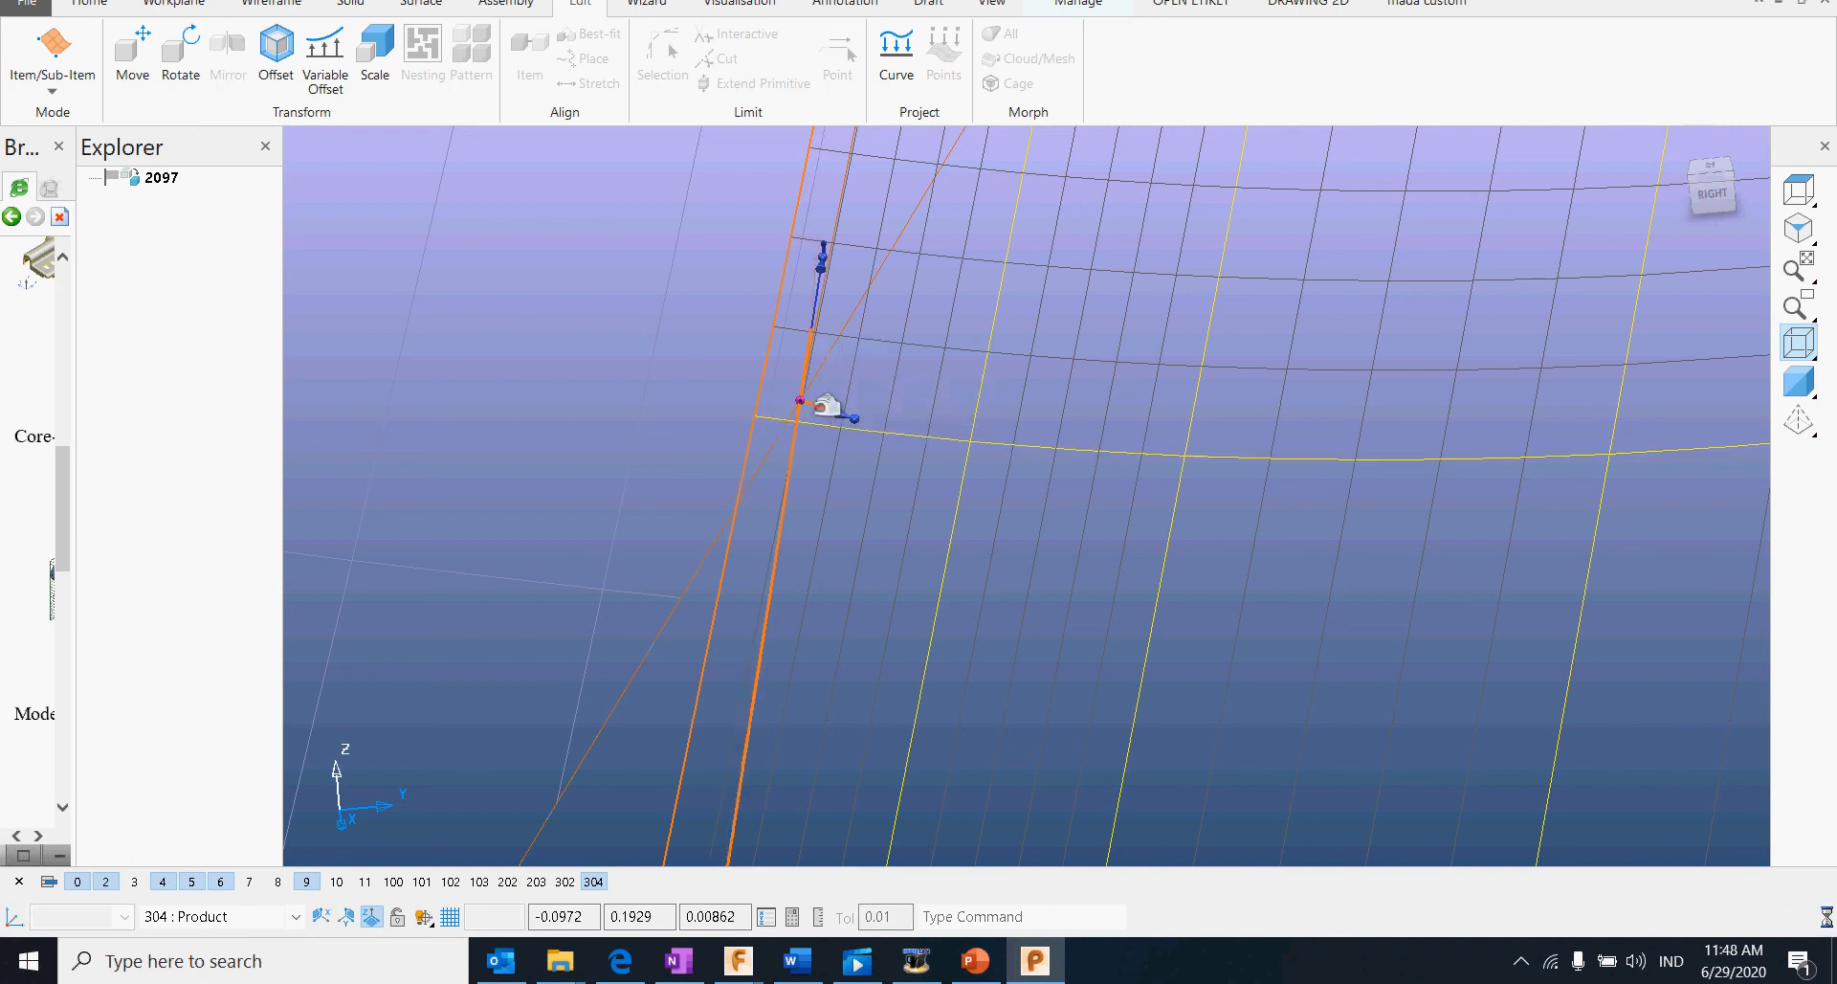
pyautogui.hotkey('ctrl', 'z')
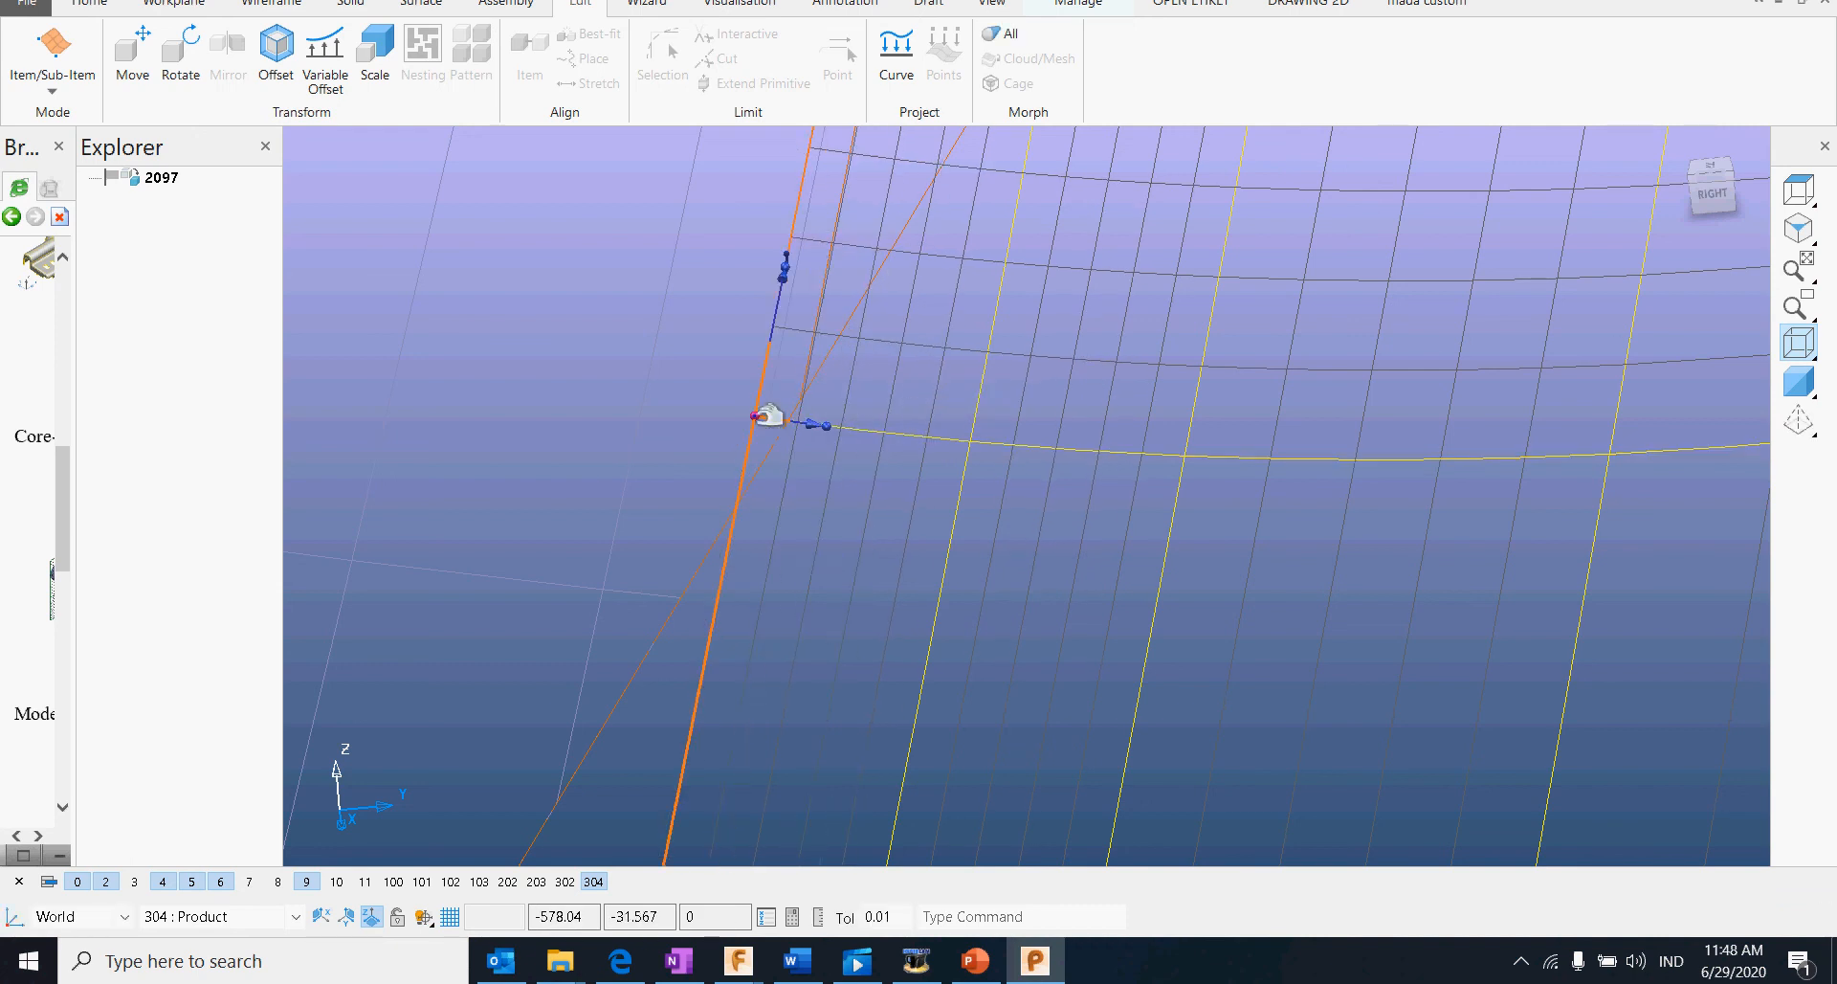
# Step: Add surface curves on the extended surface through the neighbouring copied face's corner, and delete the outer edge curve so the surface starts there
pyautogui.moveTo(759, 415); pyautogui.dragTo(817, 319)
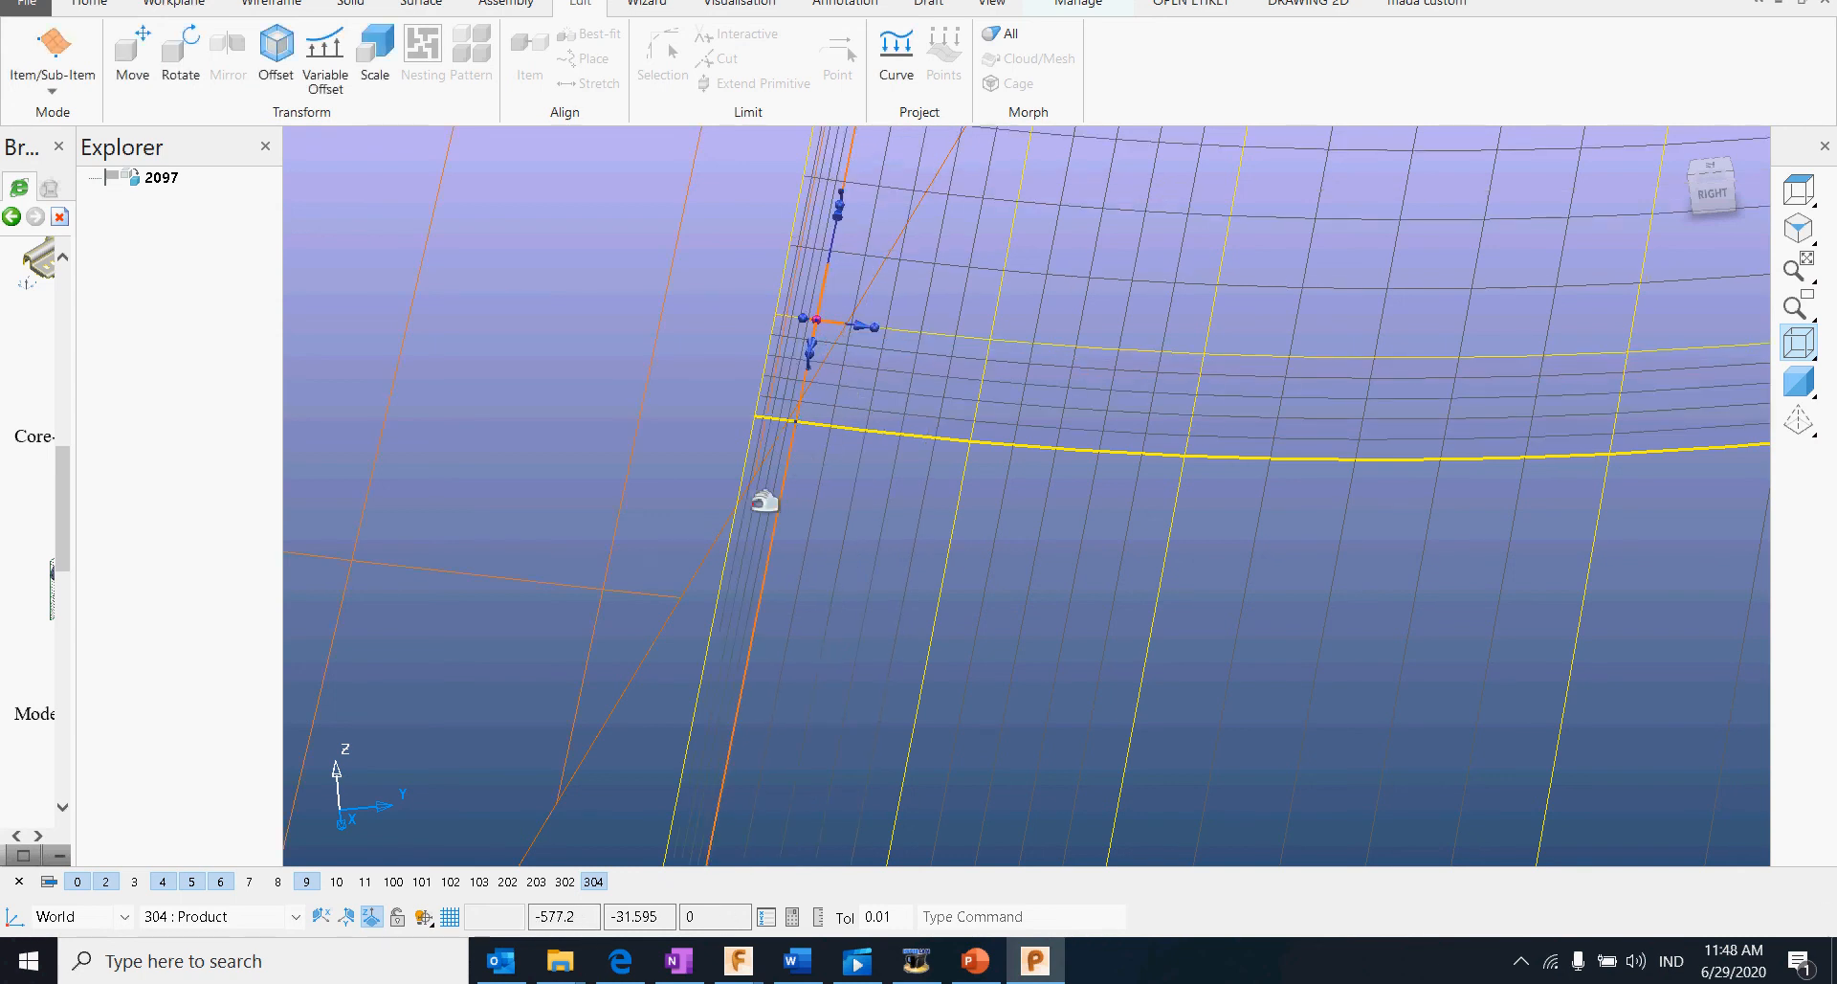
pyautogui.click(734, 546)
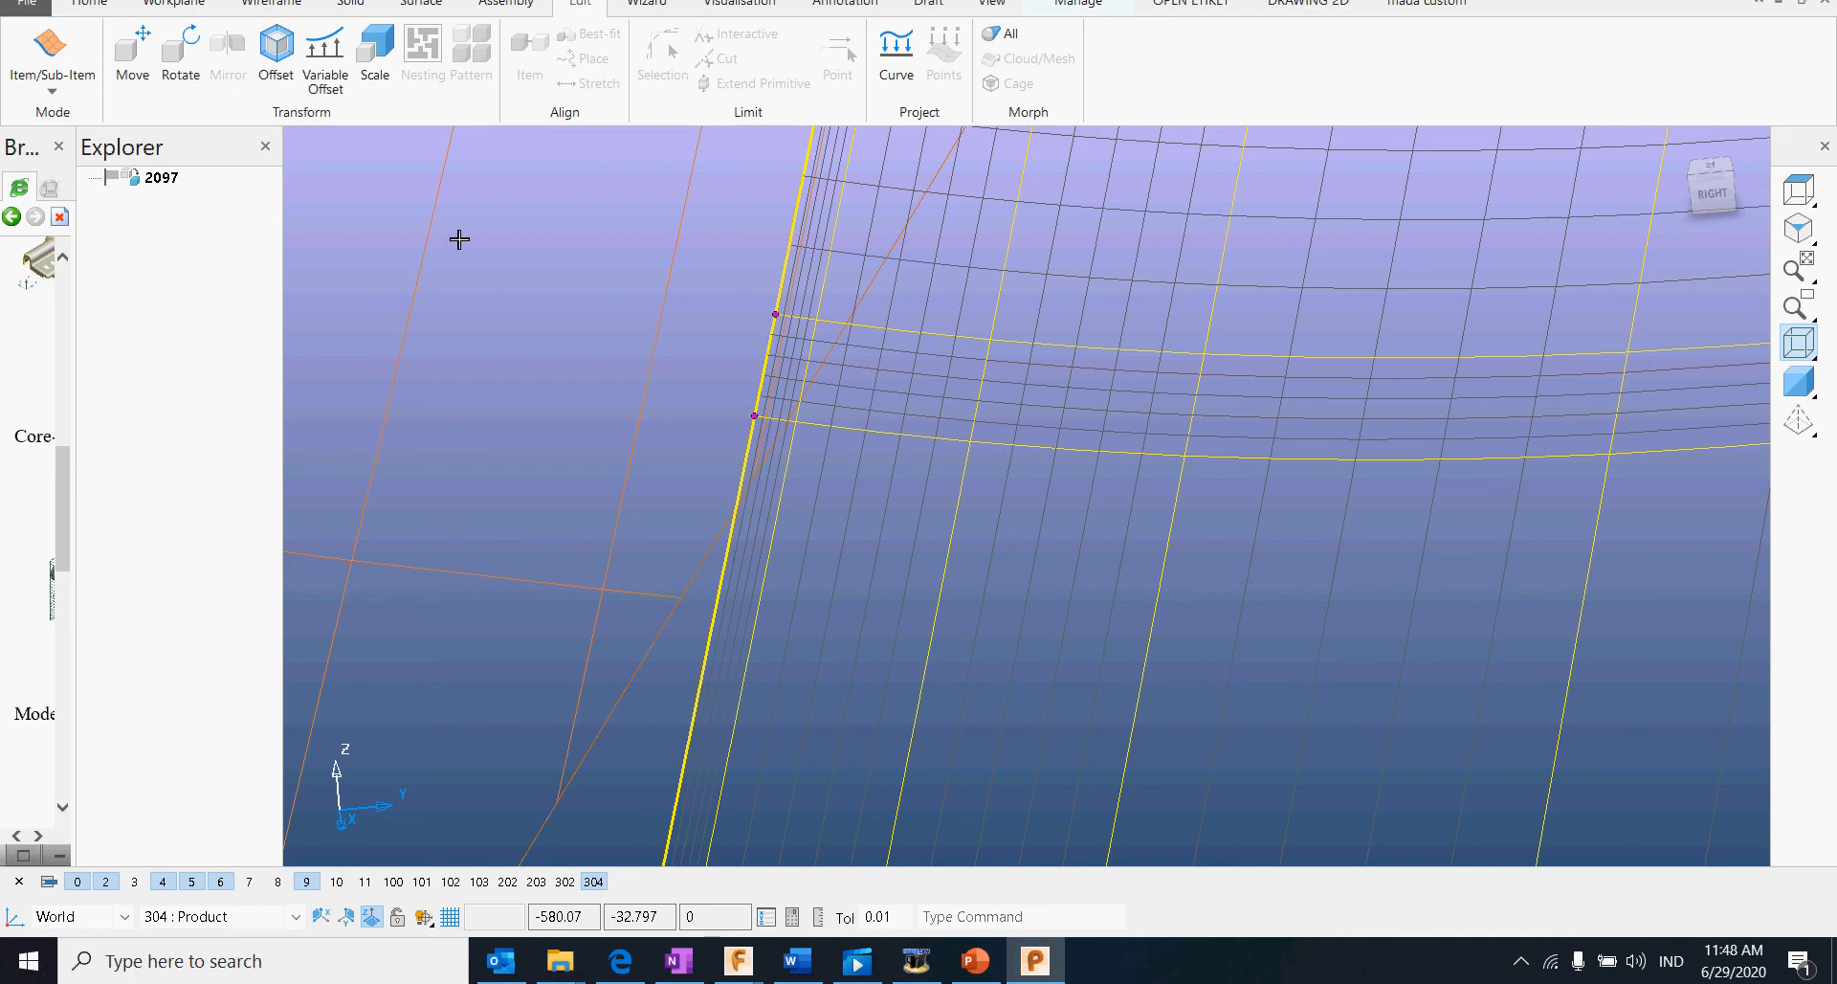
pyautogui.click(1082, 5)
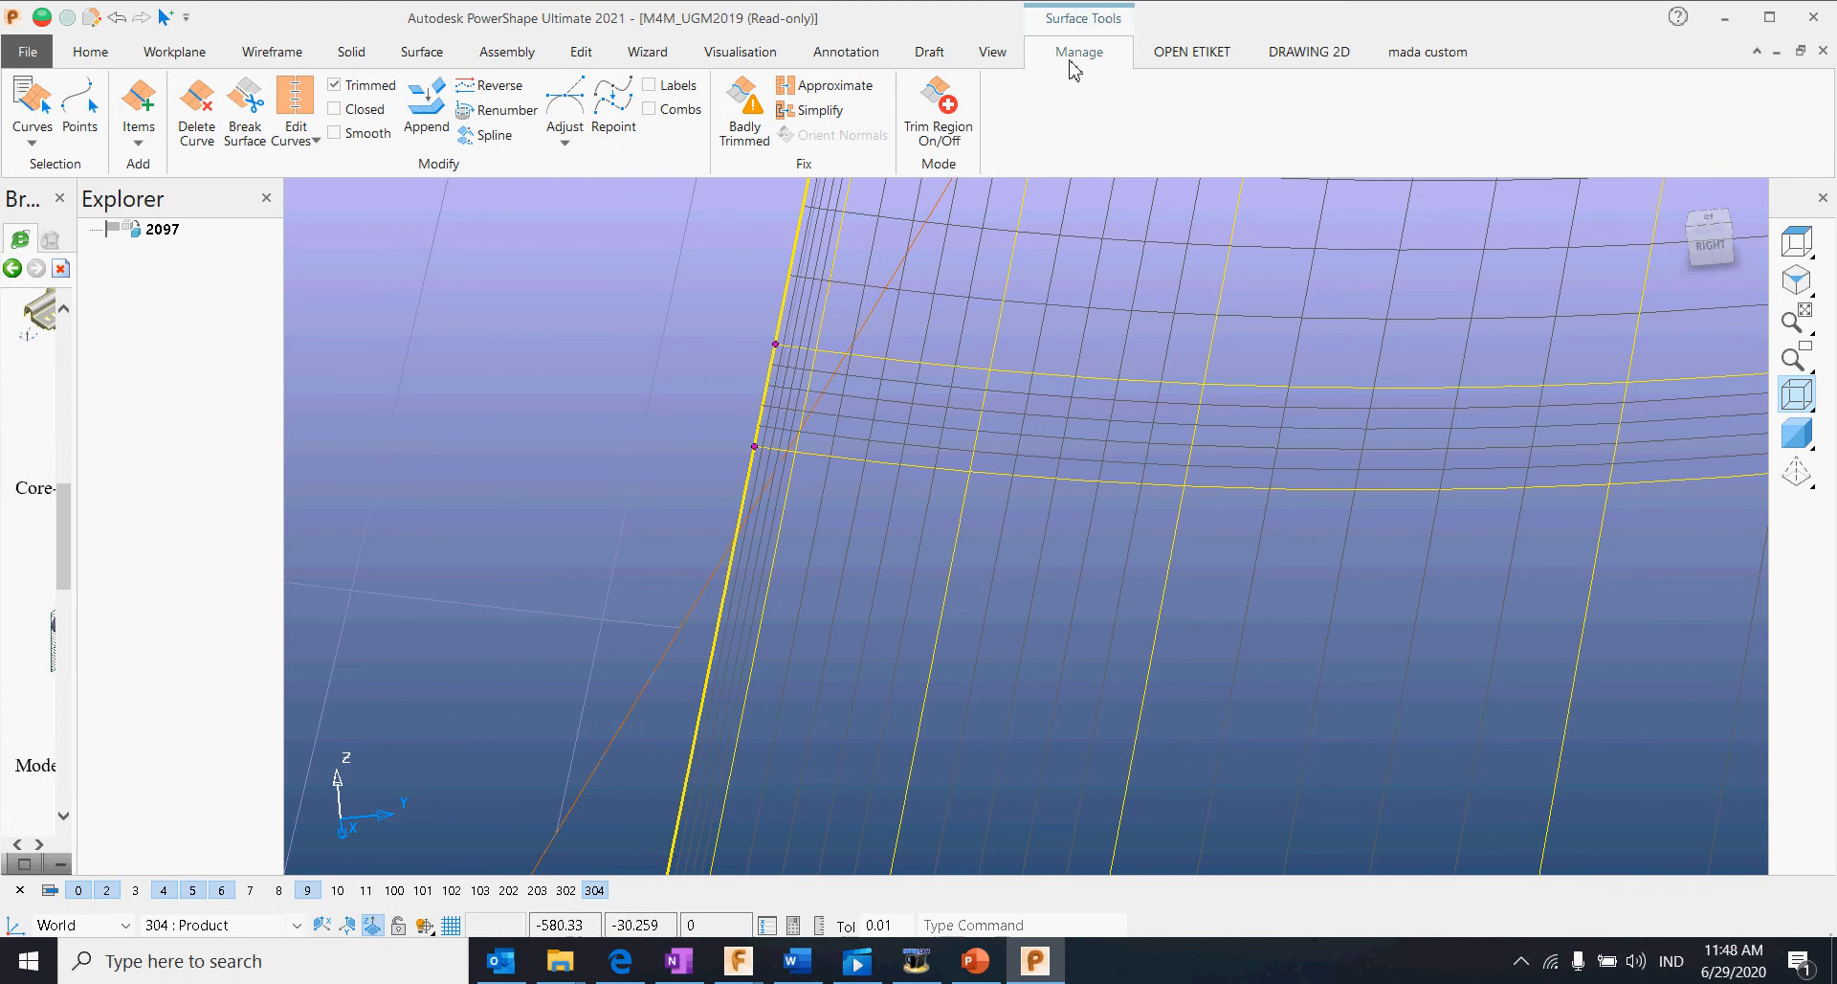
pyautogui.click(206, 127)
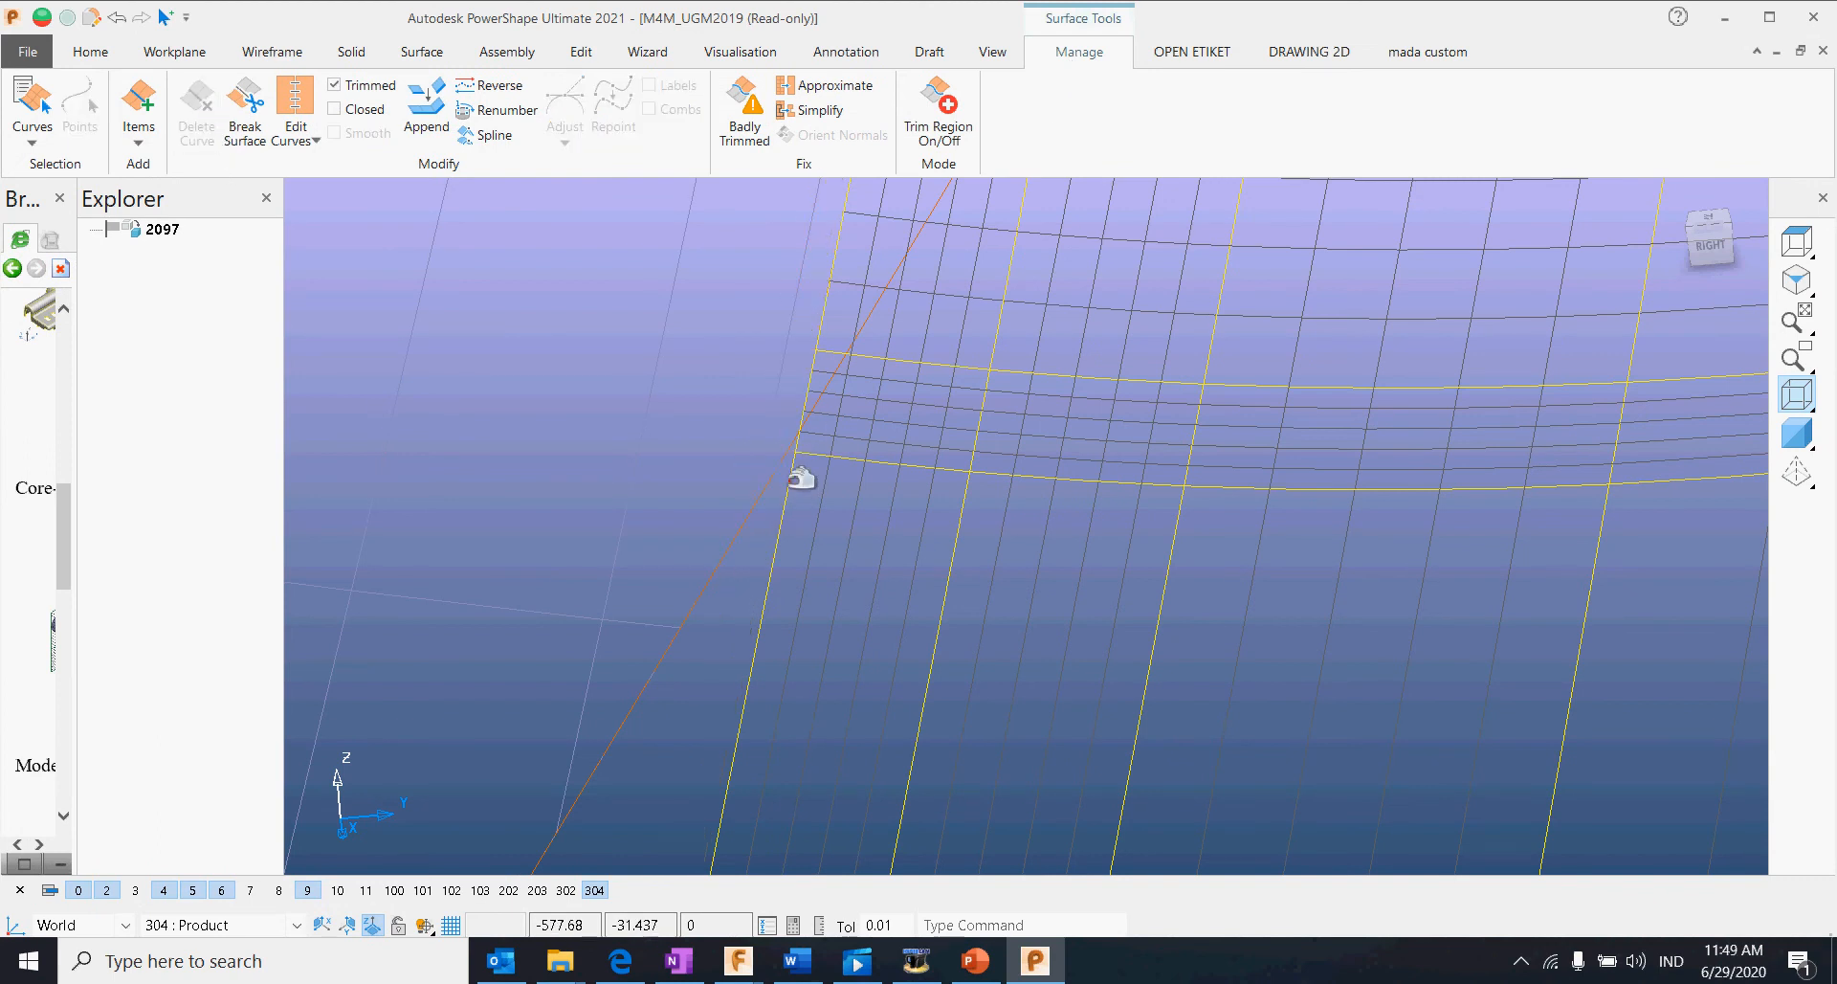
pyautogui.scroll(-5, 1105, 501)
pyautogui.click(1797, 435)
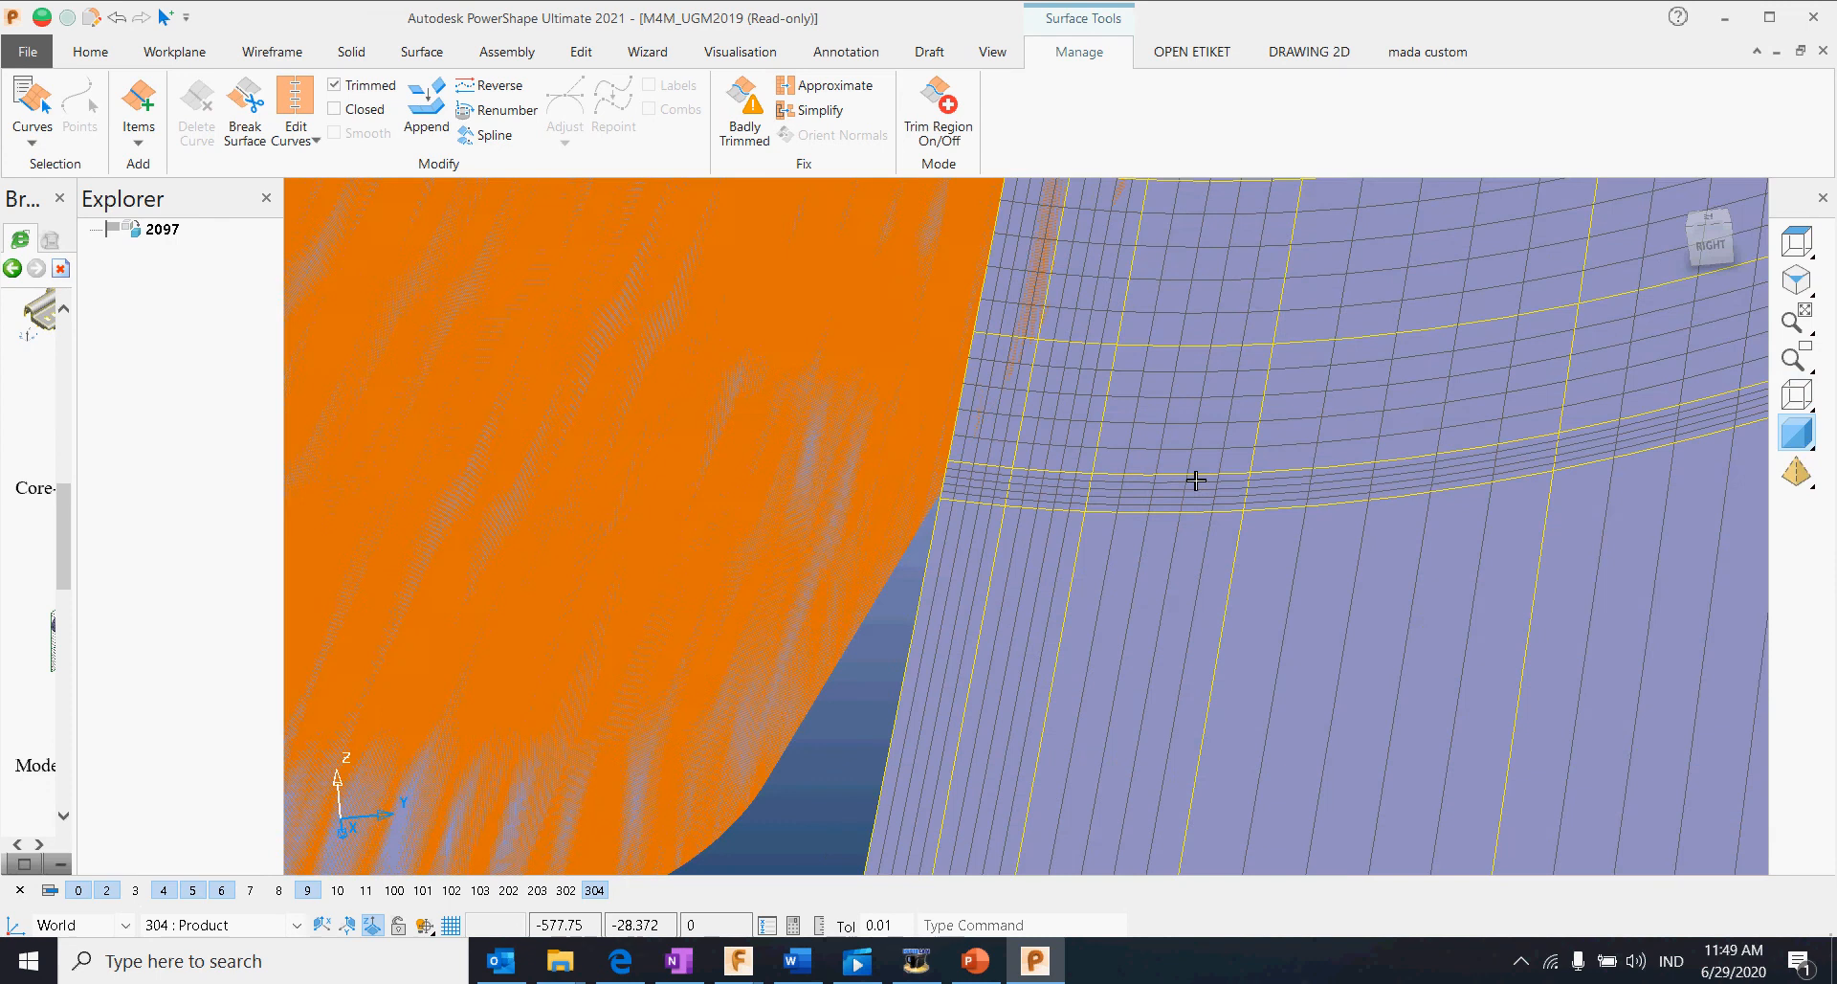
pyautogui.scroll(-3, 1148, 527)
pyautogui.rightClick(1064, 636)
pyautogui.click(1170, 646)
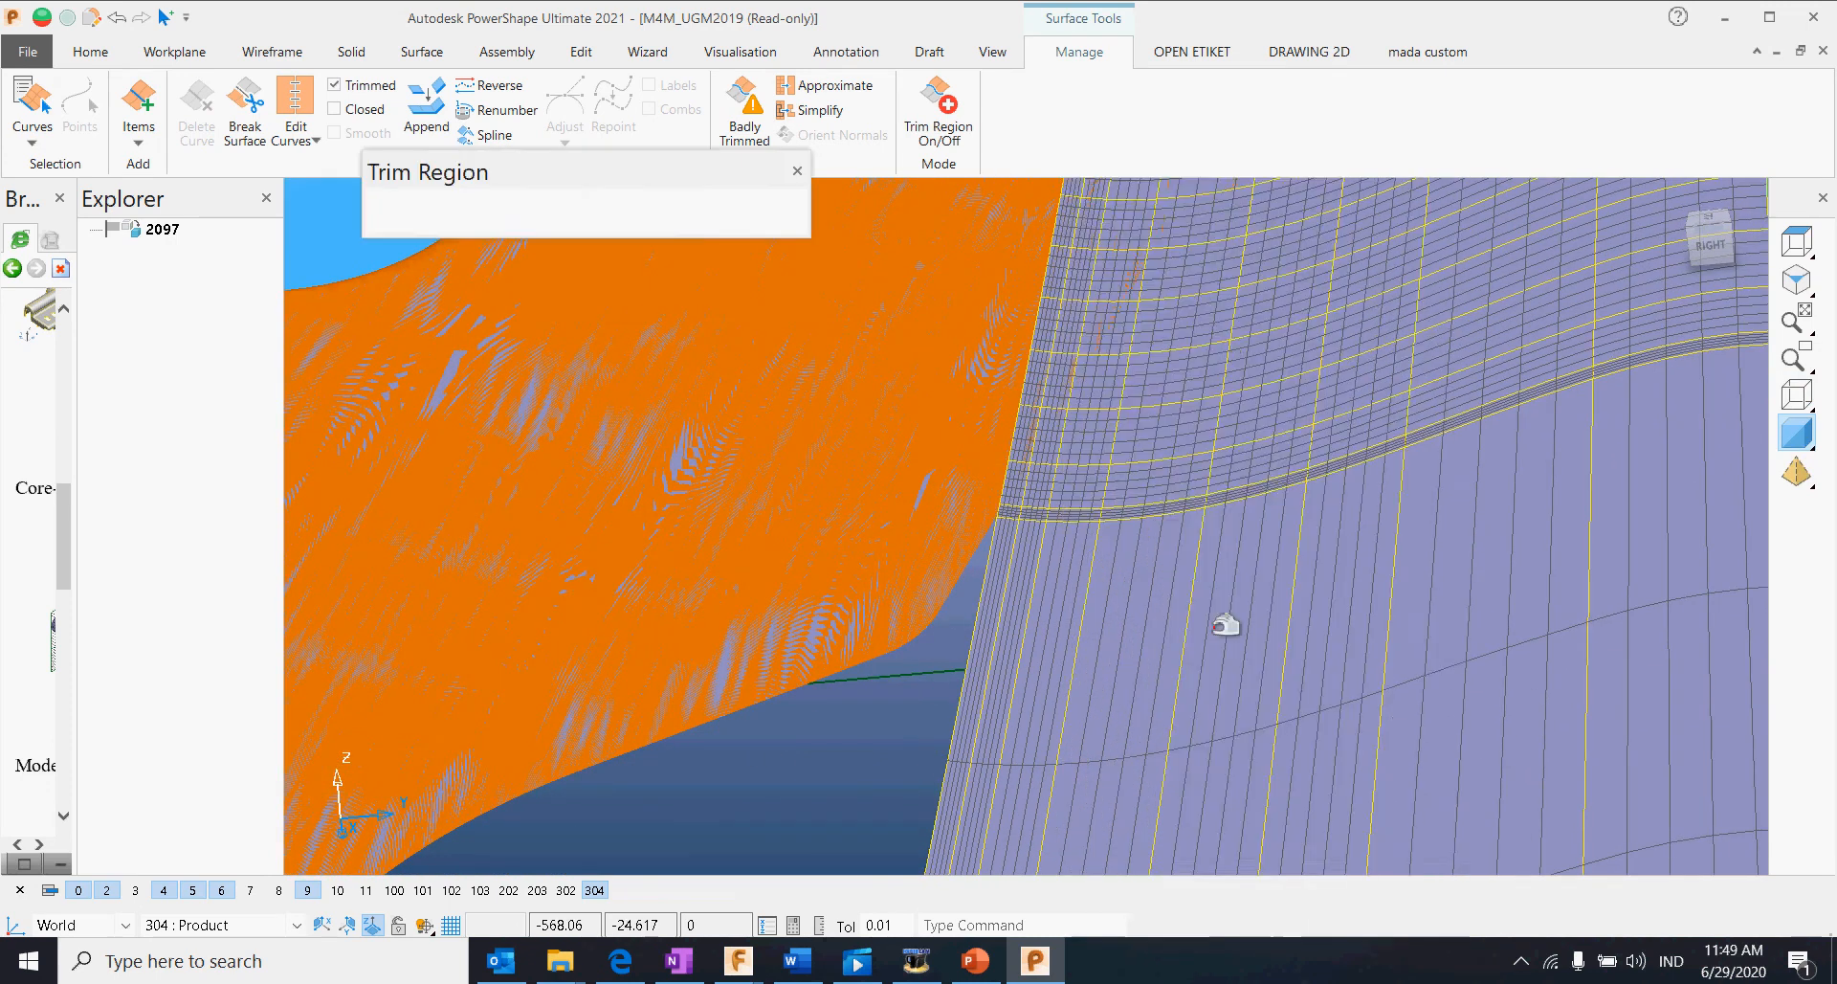
pyautogui.scroll(-4, 1189, 539)
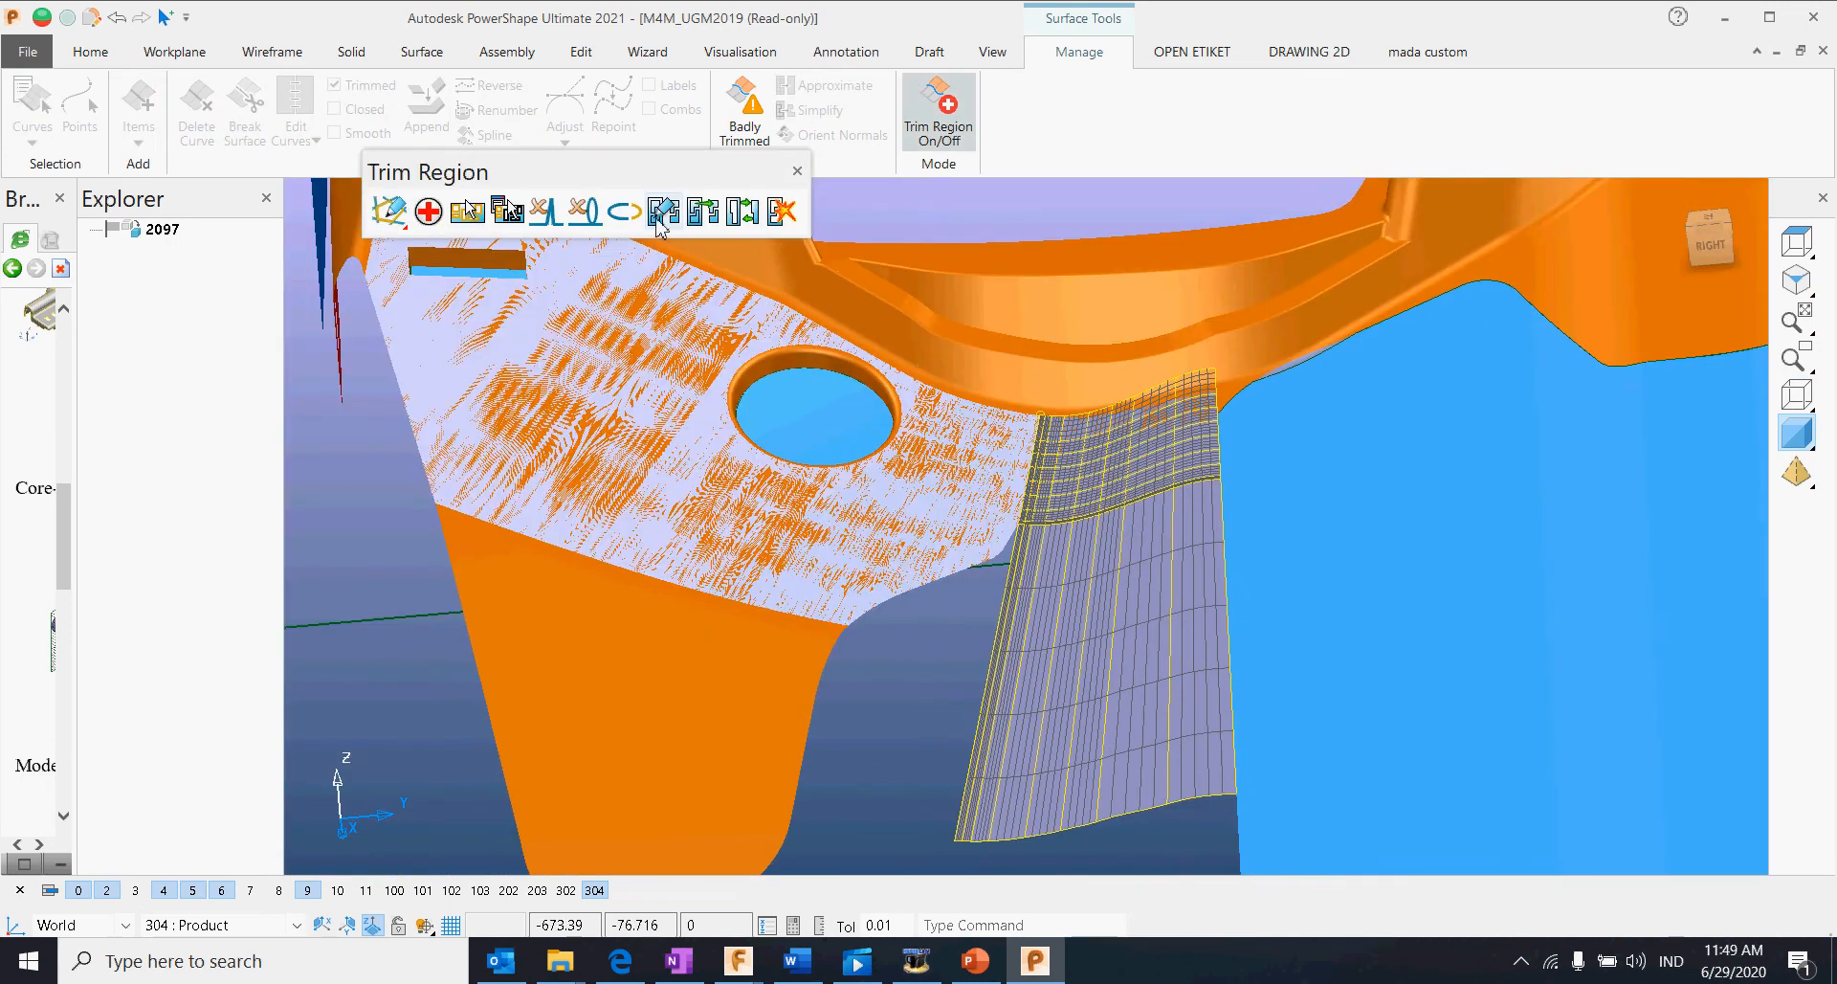
pyautogui.click(660, 218)
pyautogui.click(989, 689)
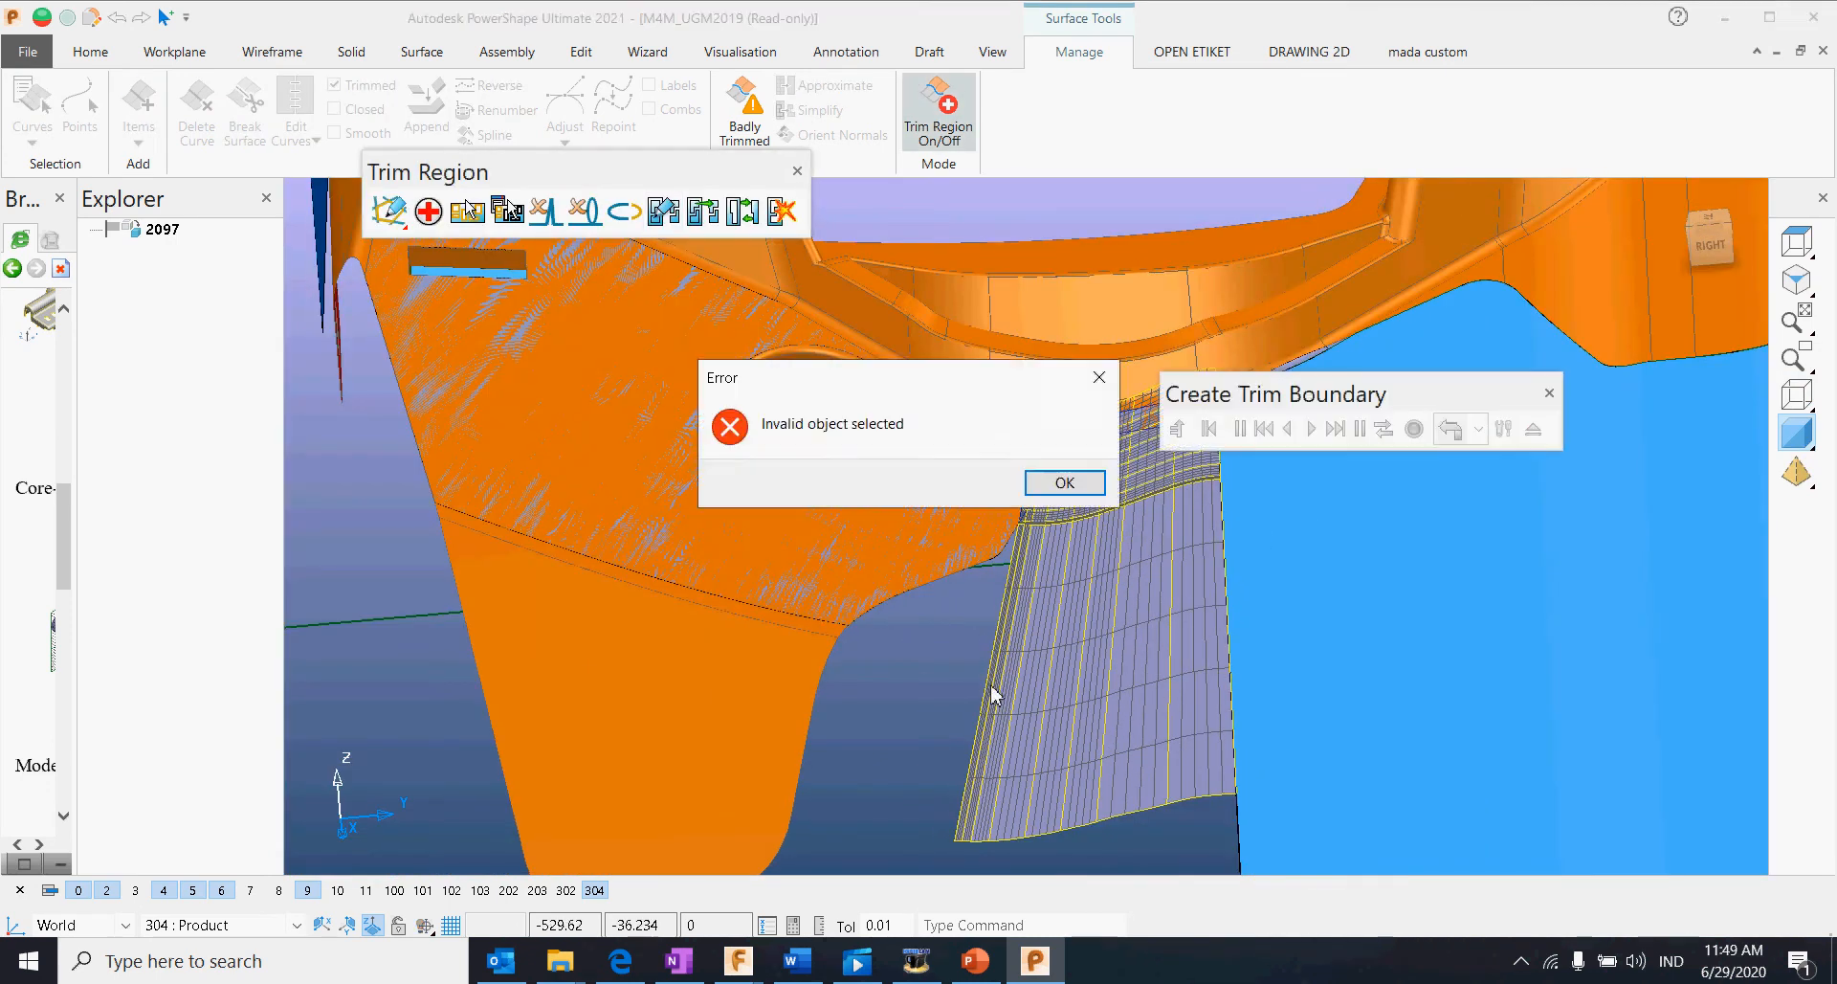
pyautogui.click(1061, 481)
pyautogui.click(1549, 394)
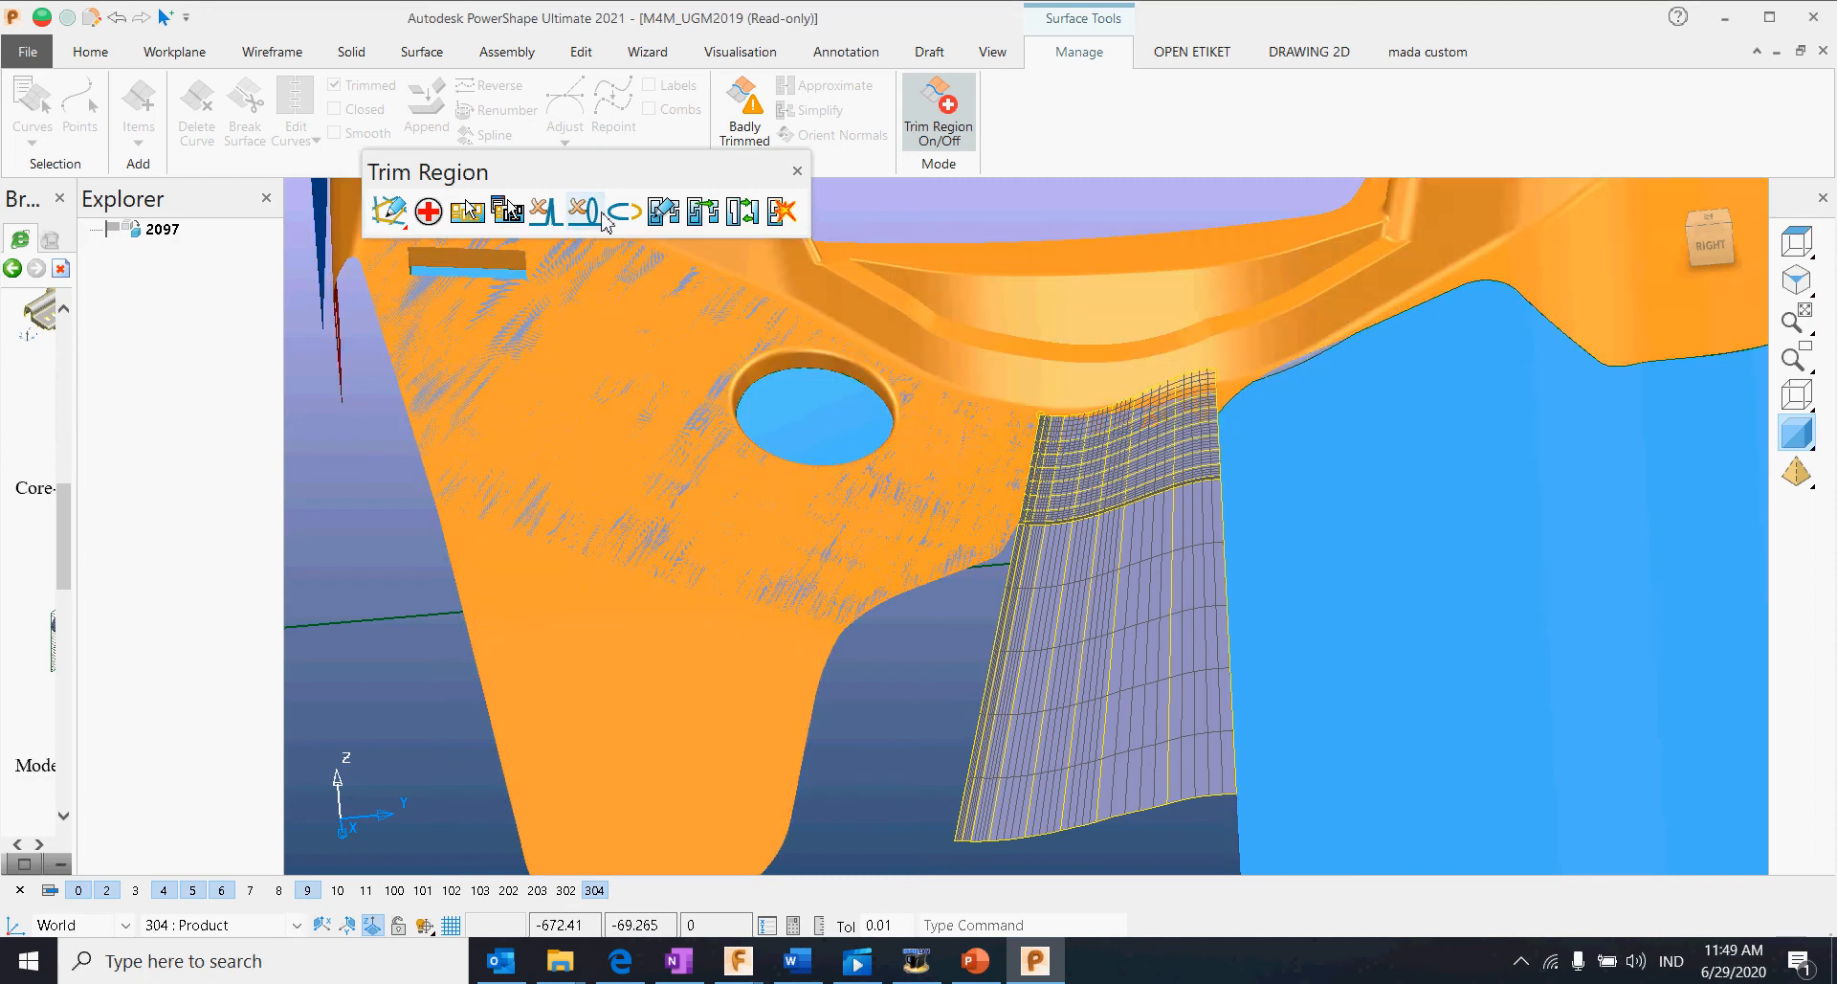
pyautogui.click(773, 224)
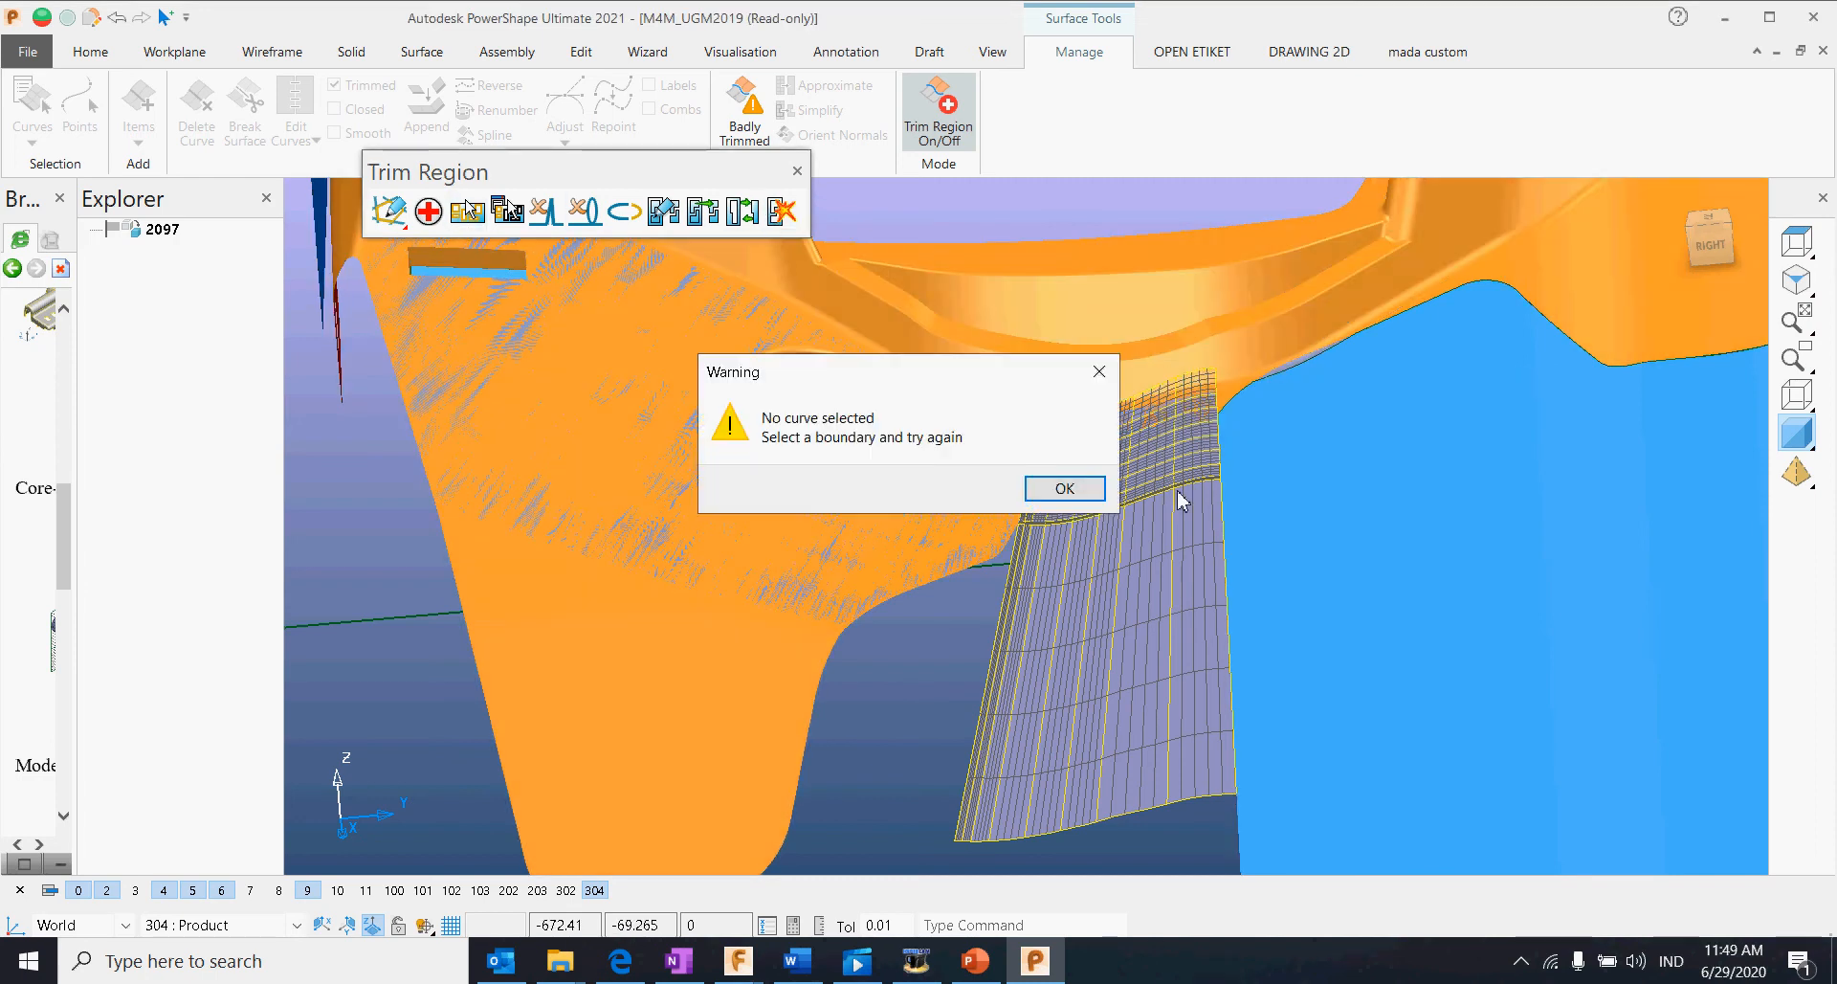
pyautogui.click(1058, 486)
pyautogui.click(795, 177)
# Step: Examine how the shortened surface's side edge meets the corner and lower edge of the neighbouring copied face
pyautogui.scroll(10, 1014, 587)
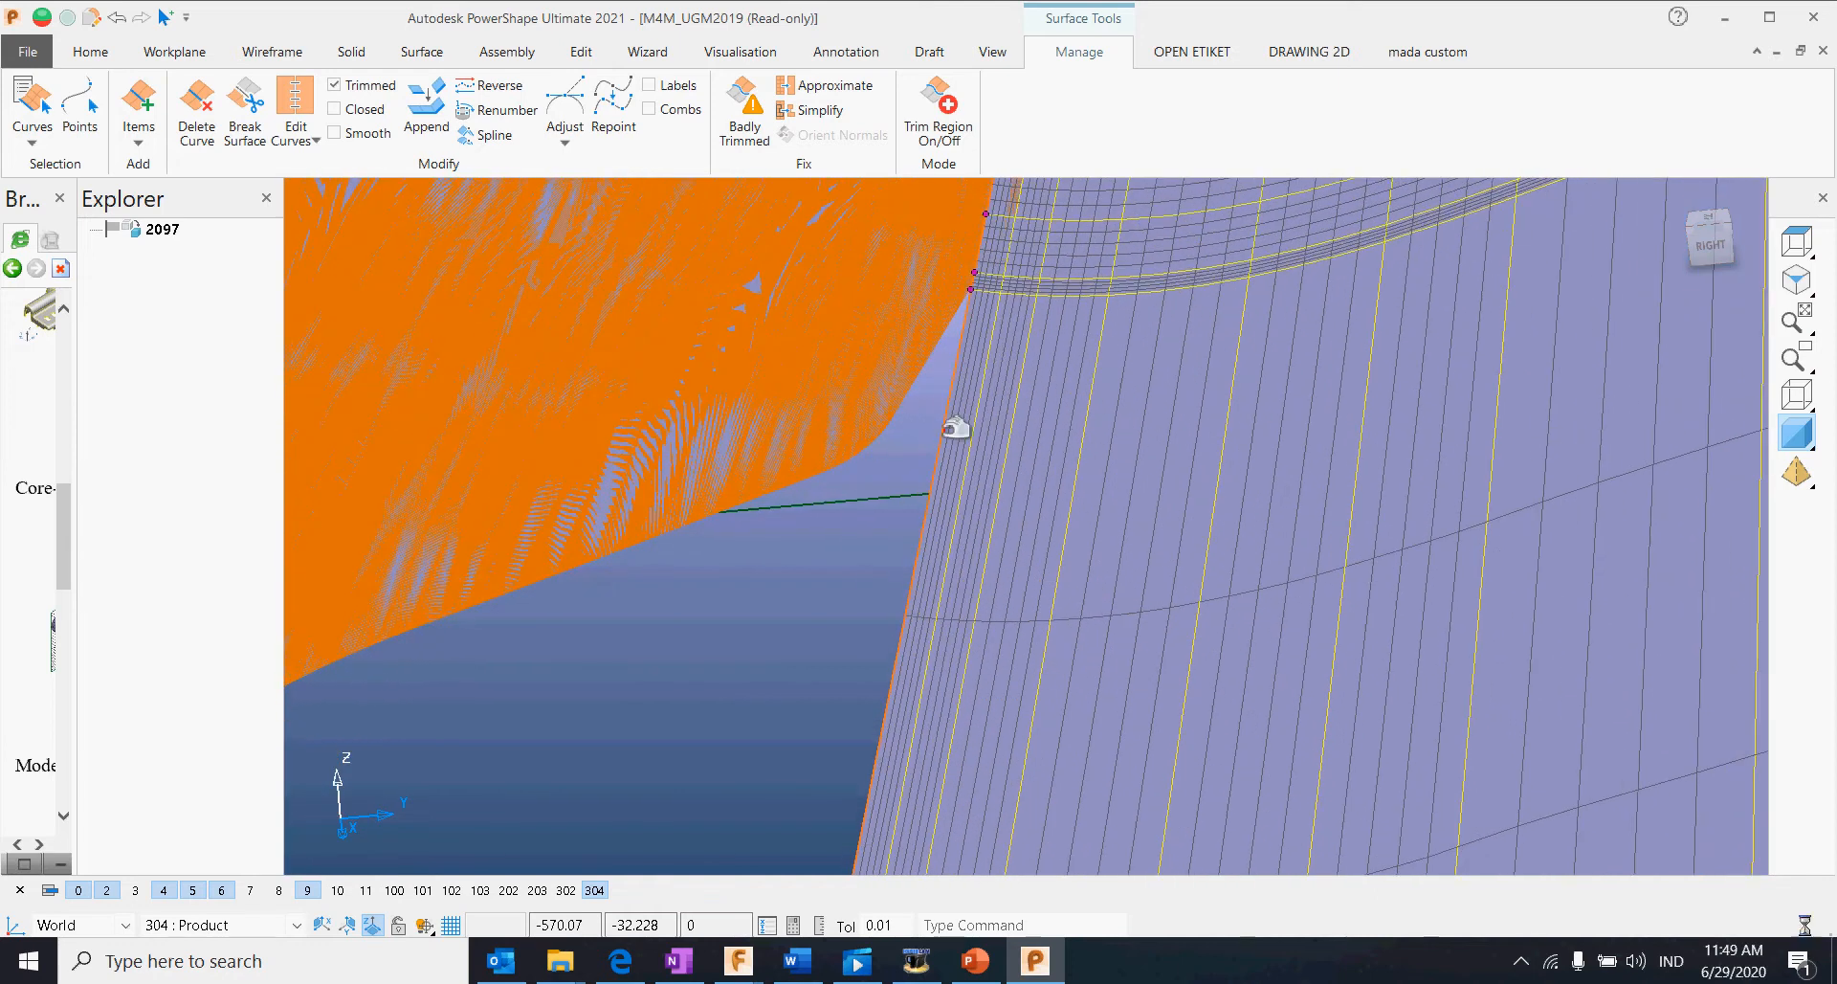
pyautogui.rightClick(956, 427)
pyautogui.click(1041, 675)
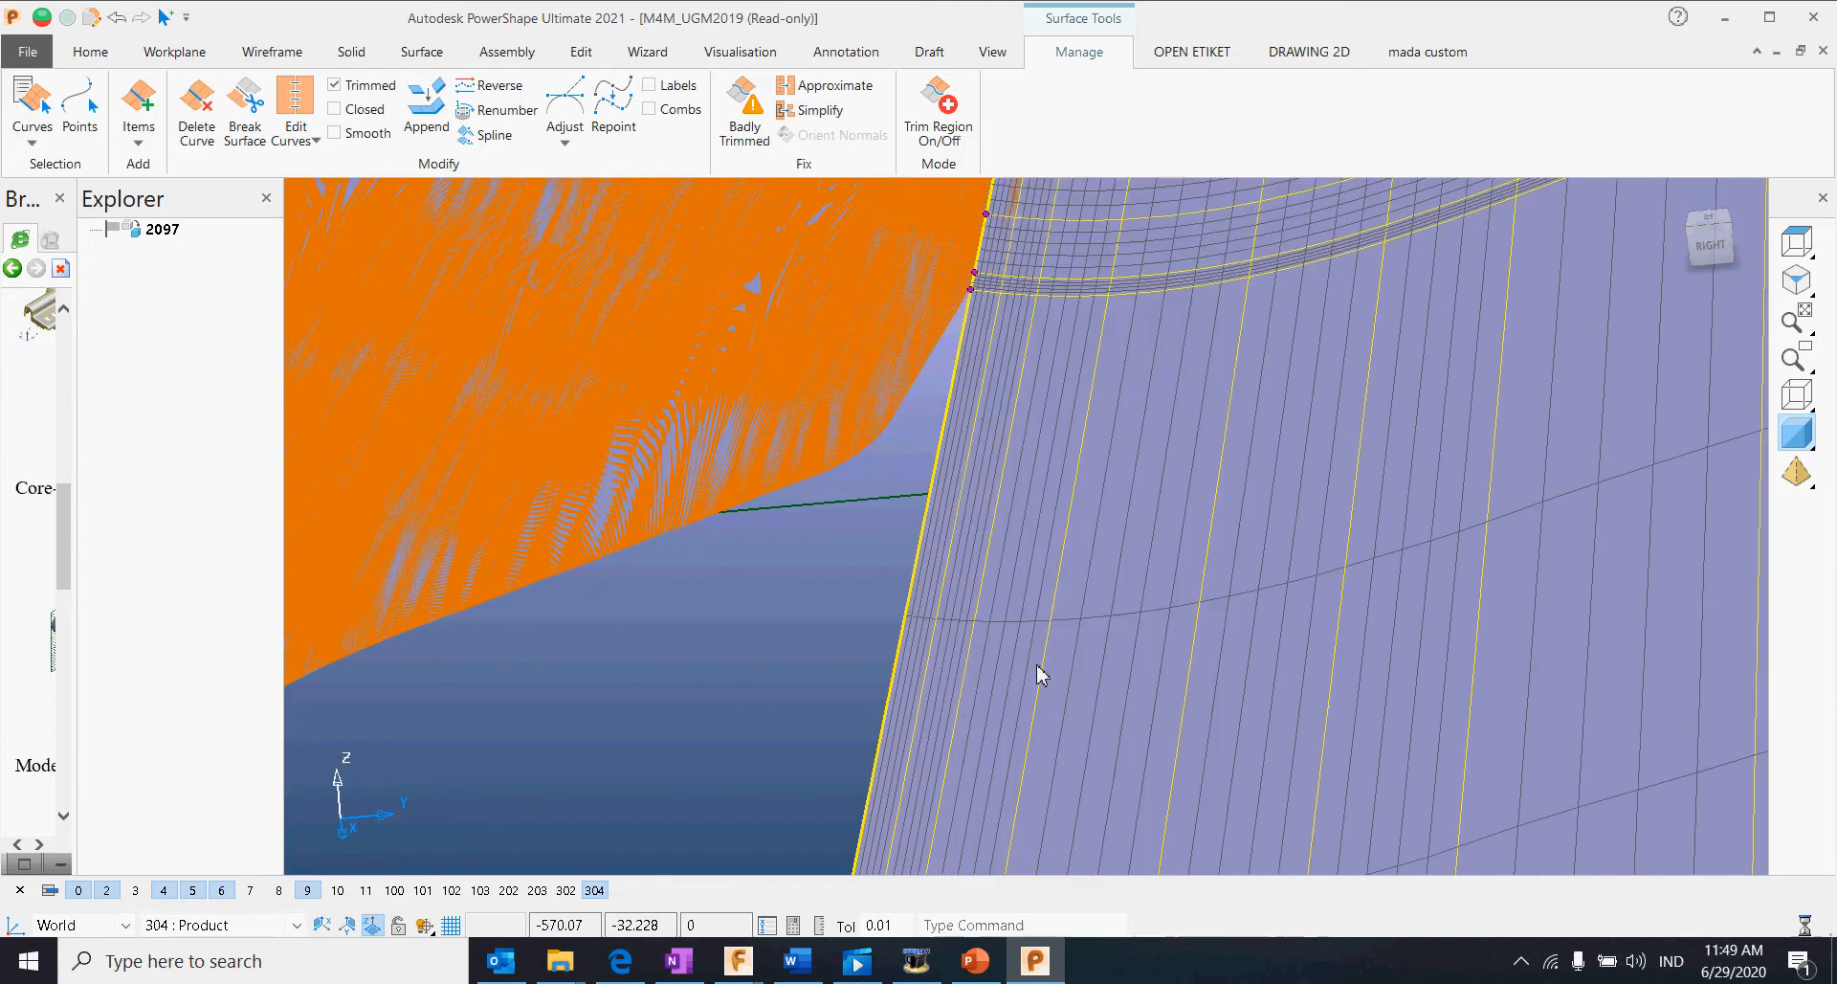
pyautogui.click(840, 641)
pyautogui.scroll(-7, 1064, 568)
pyautogui.click(1056, 618)
pyautogui.scroll(1, 1021, 557)
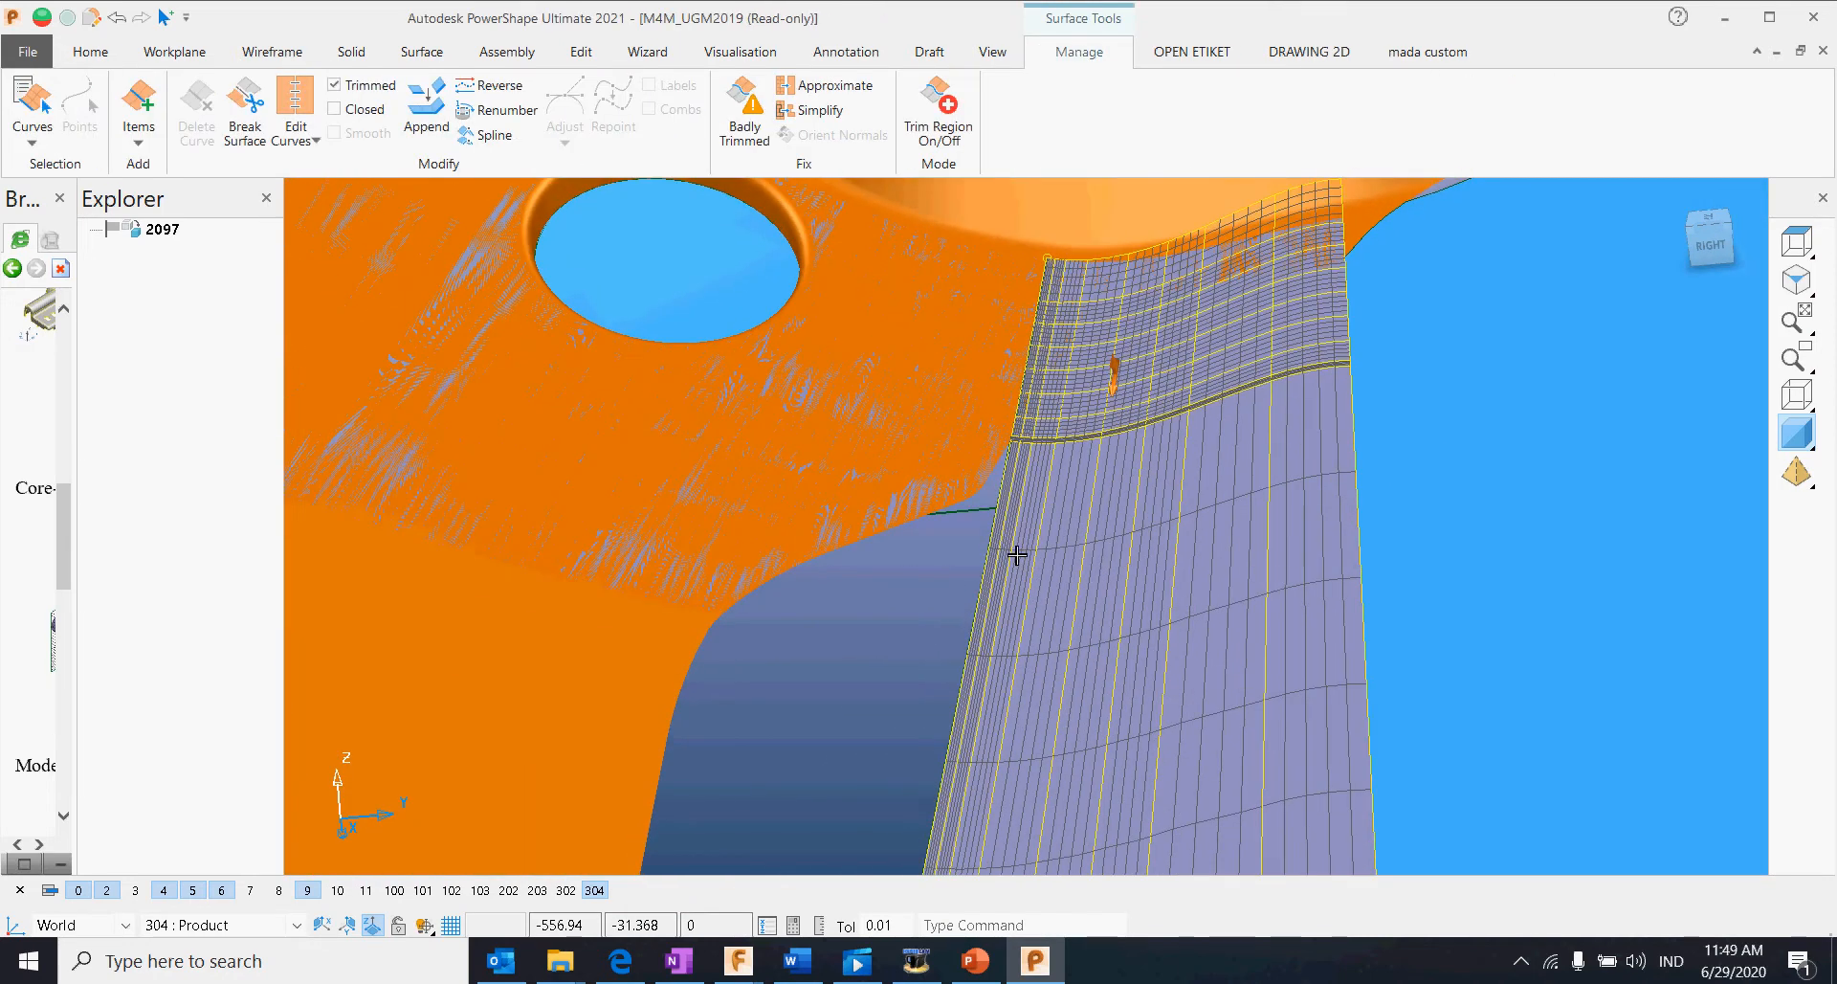
pyautogui.scroll(3, 1016, 555)
pyautogui.click(910, 578)
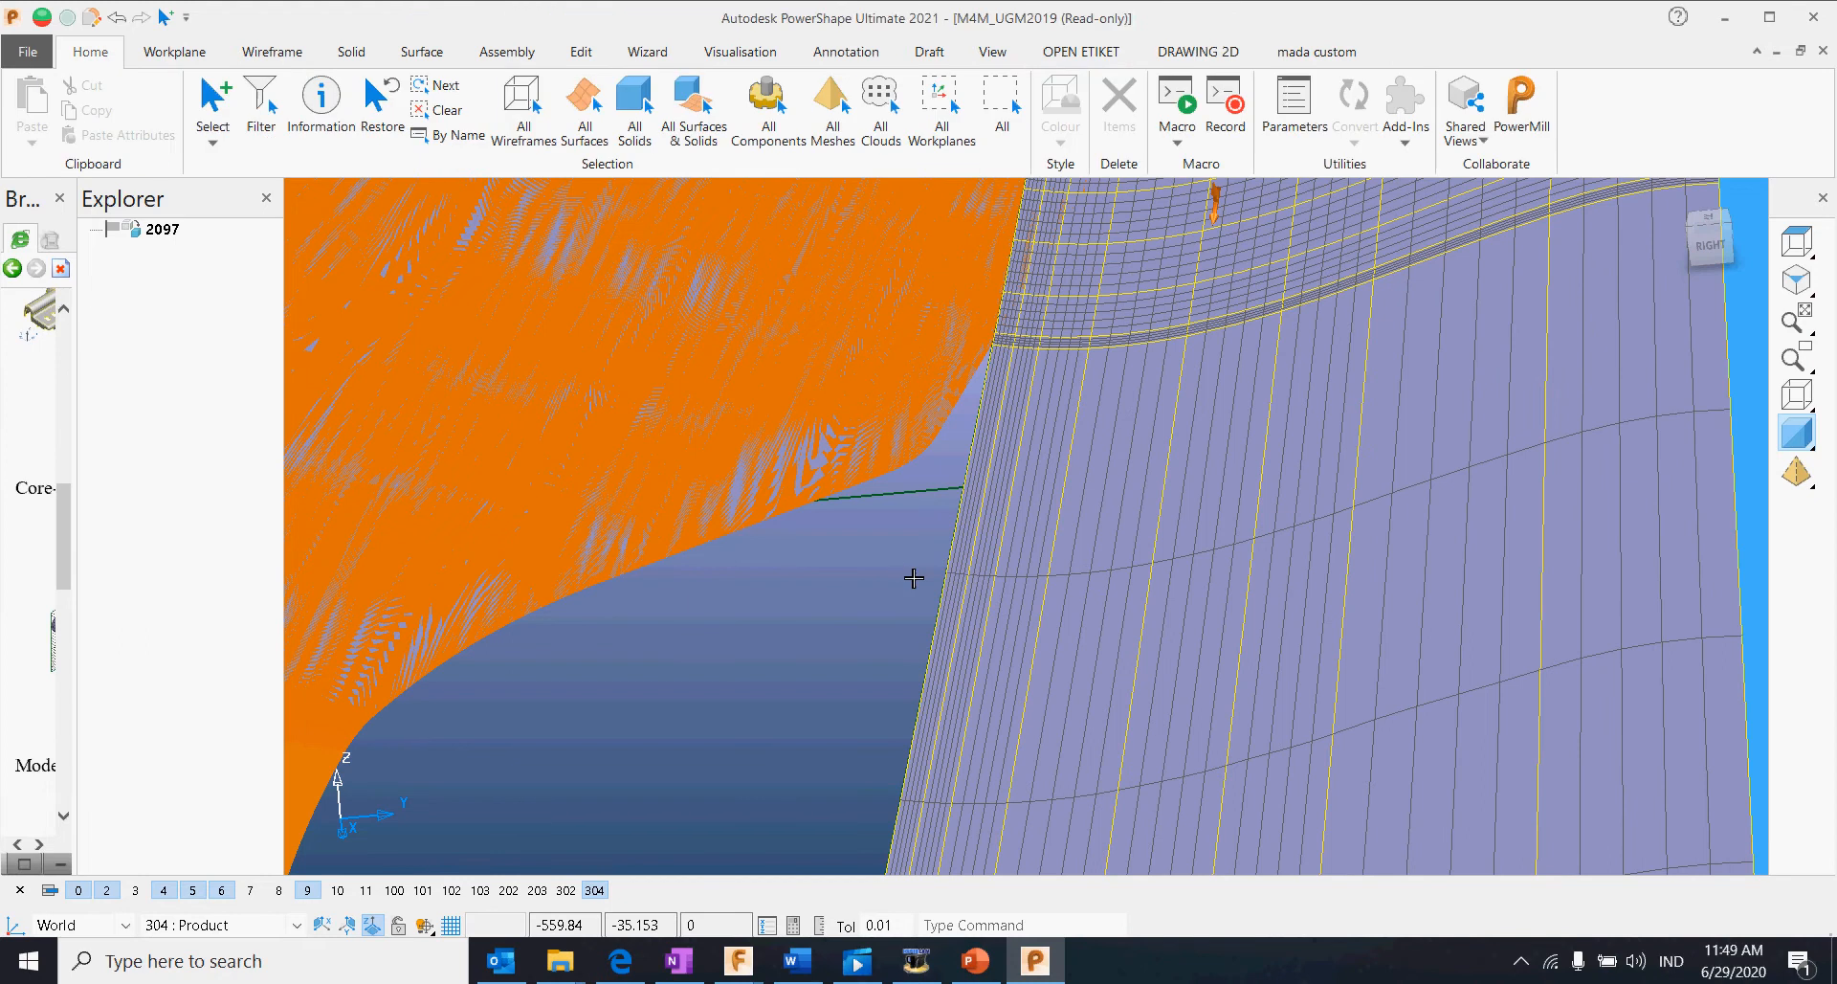
pyautogui.click(960, 558)
pyautogui.scroll(-3, 859, 572)
pyautogui.click(846, 585)
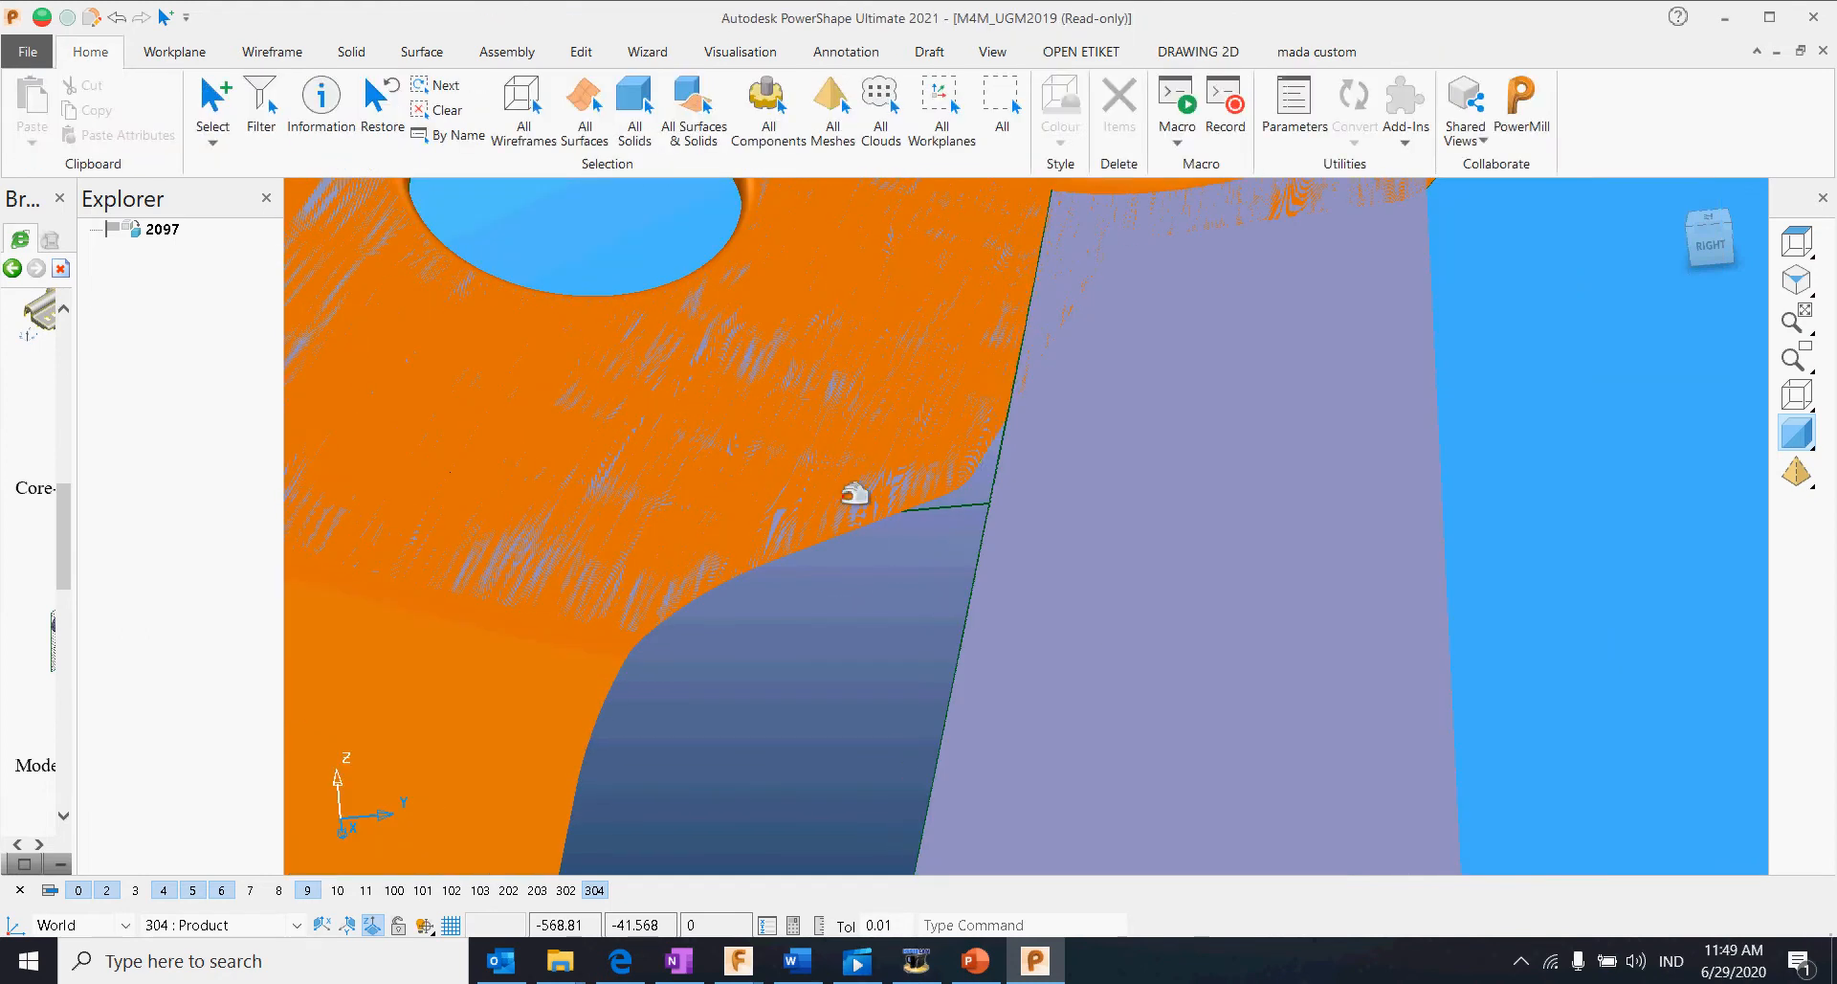
pyautogui.click(851, 483)
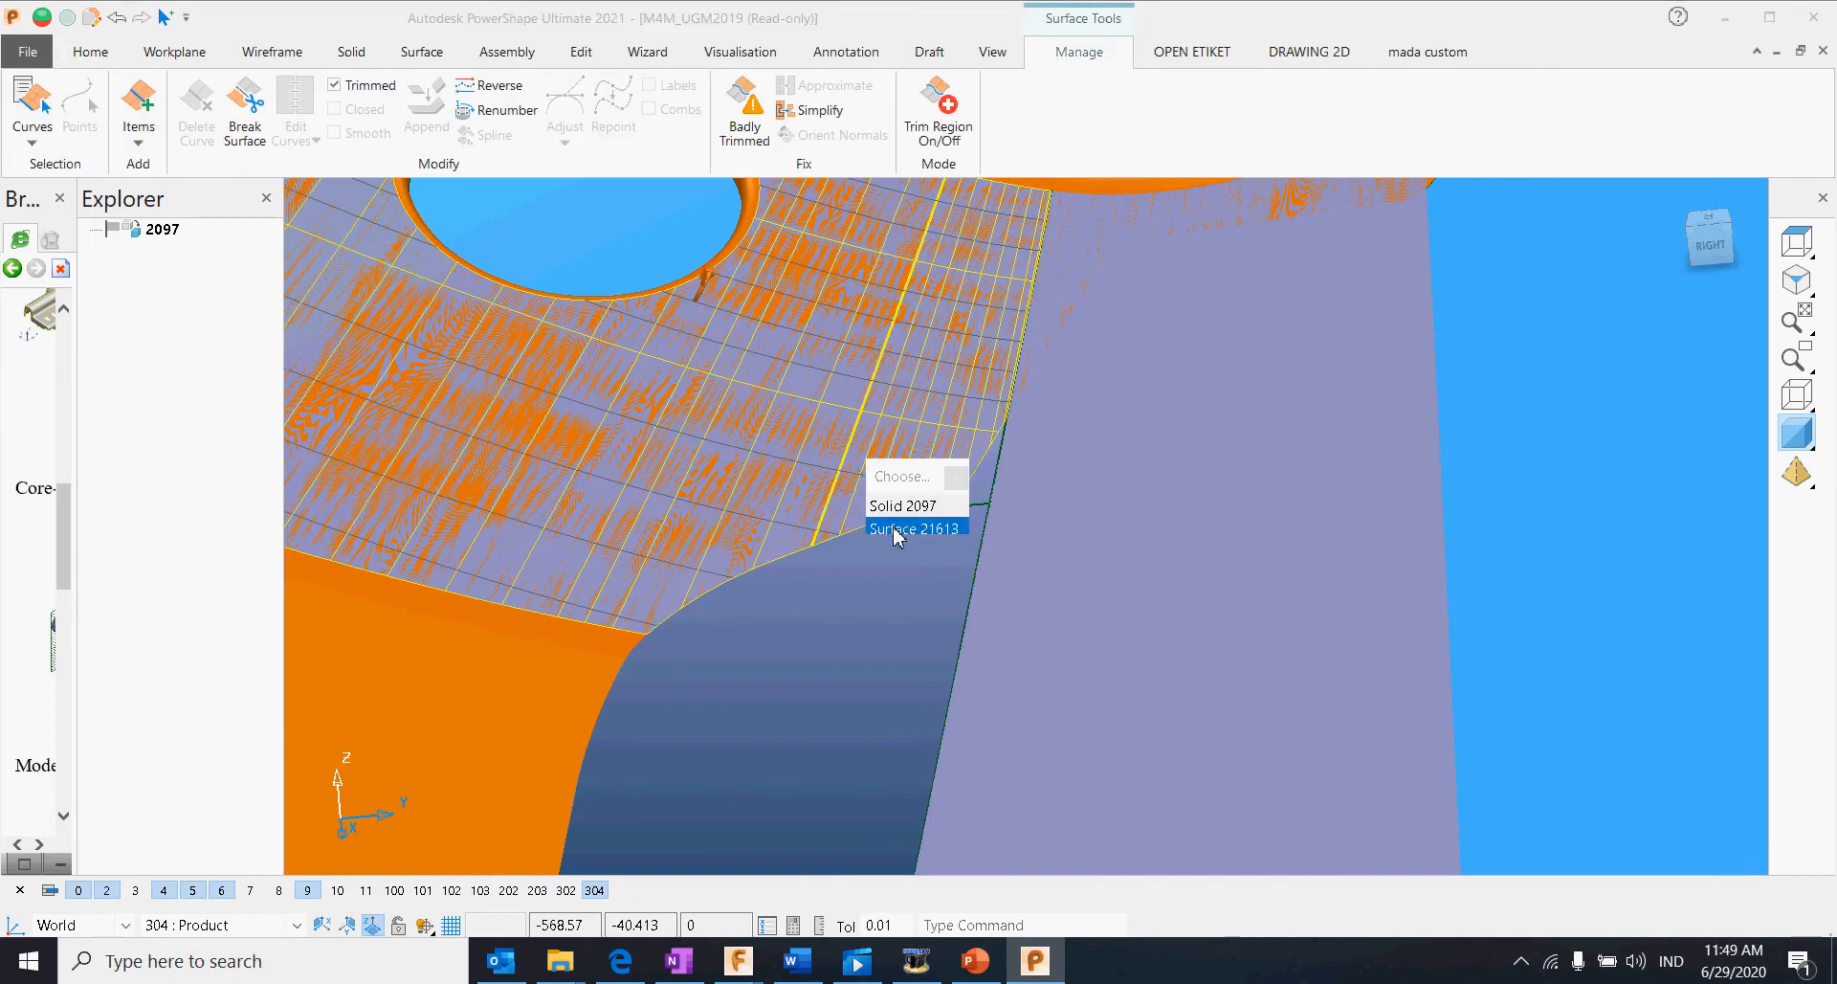
pyautogui.click(895, 505)
pyautogui.rightClick(874, 459)
pyautogui.click(824, 657)
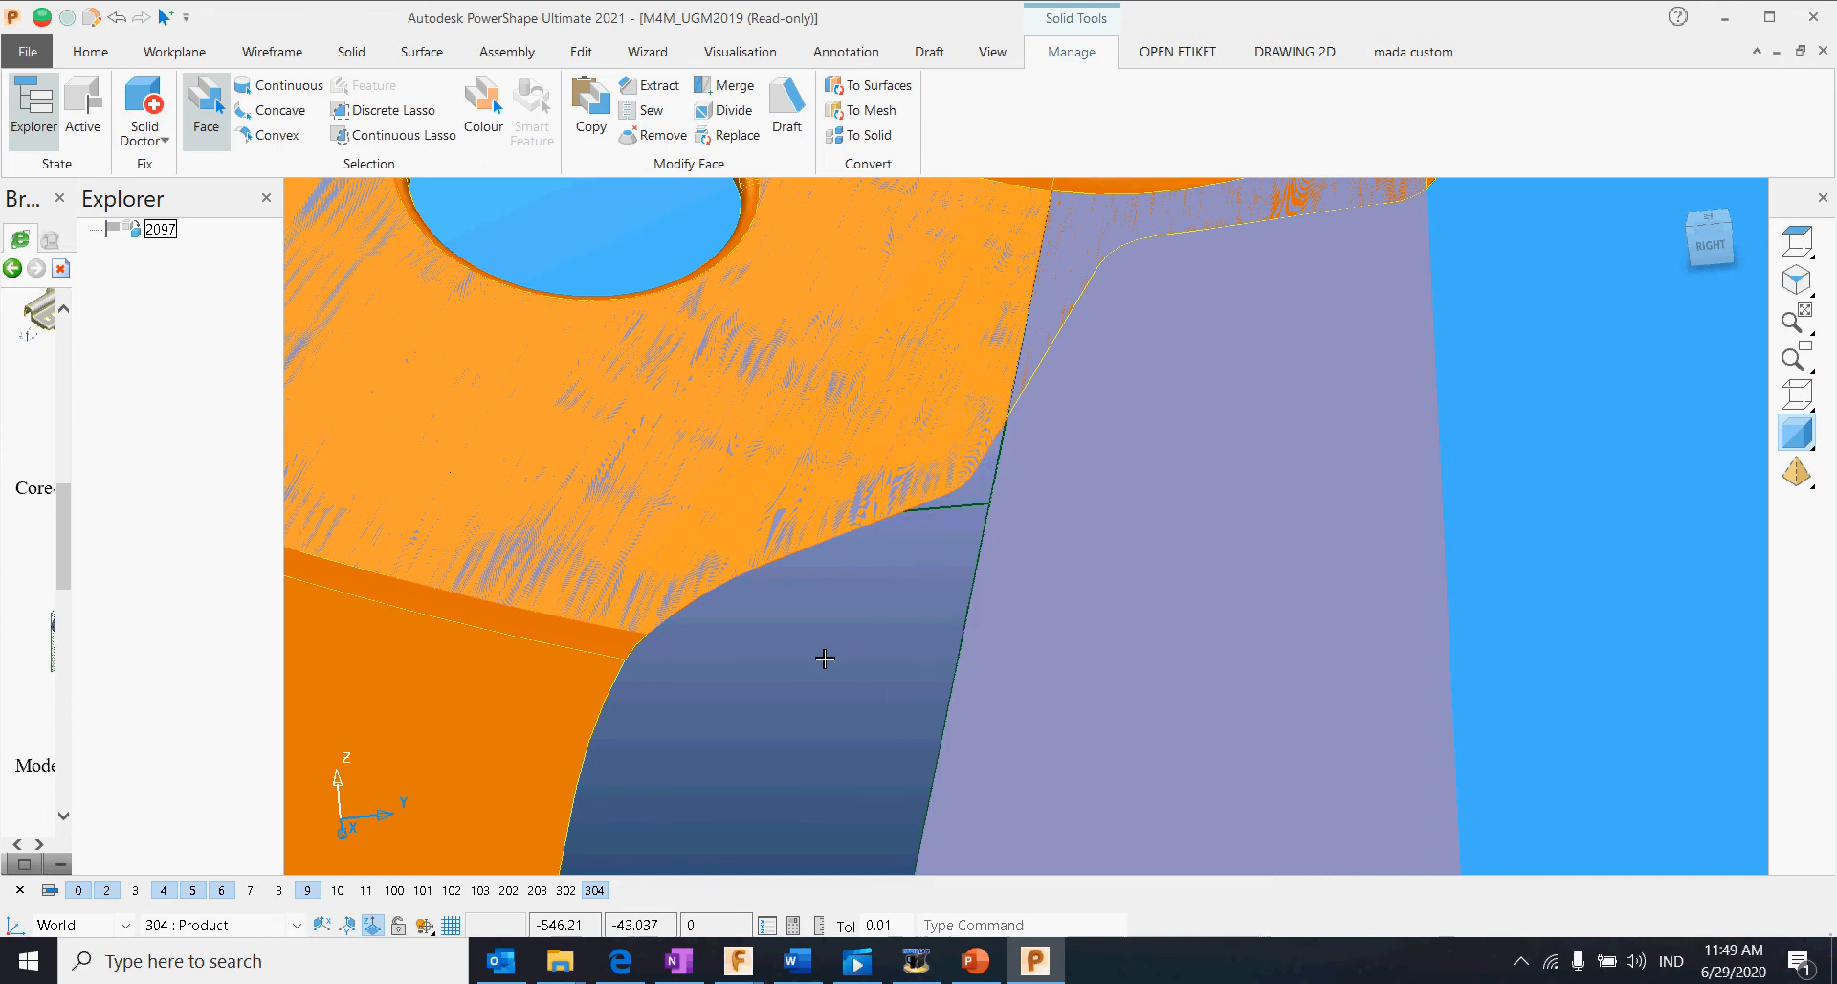
# Step: Start Surface Trim Region Editing on the large copied face with the round hole and delete its trim boundaries
pyautogui.click(834, 459)
pyautogui.rightClick(832, 459)
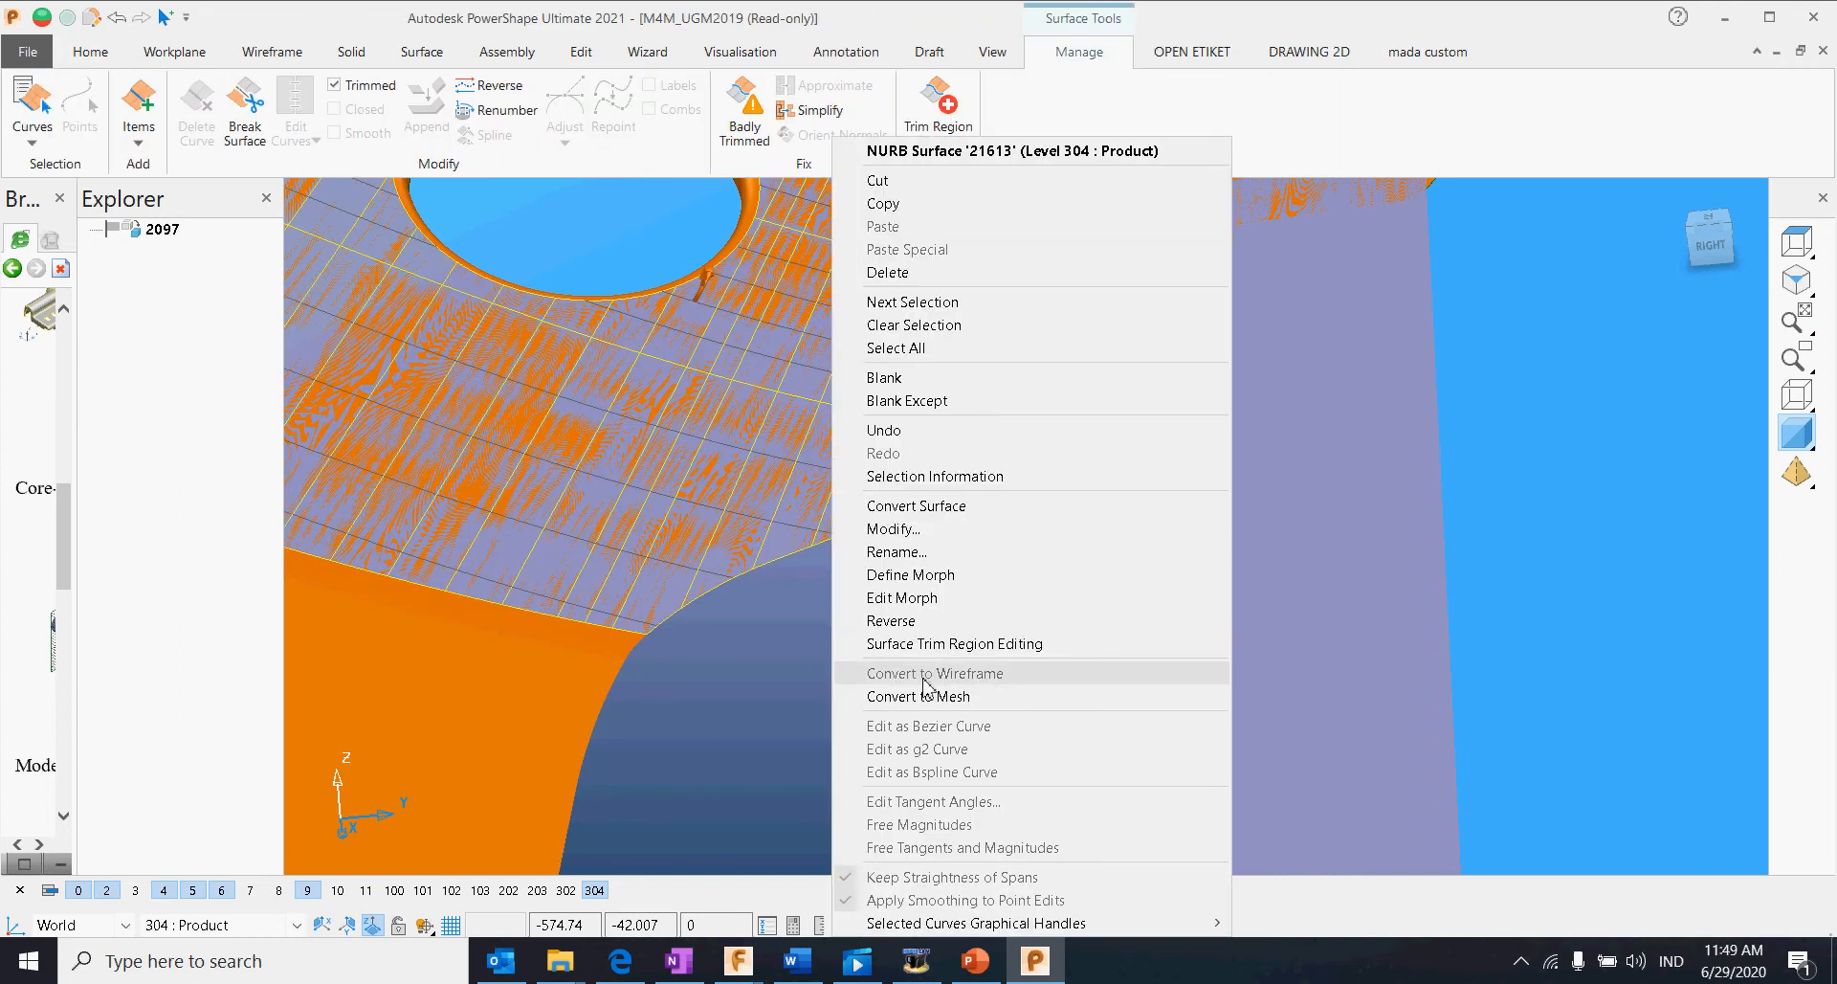
pyautogui.click(933, 643)
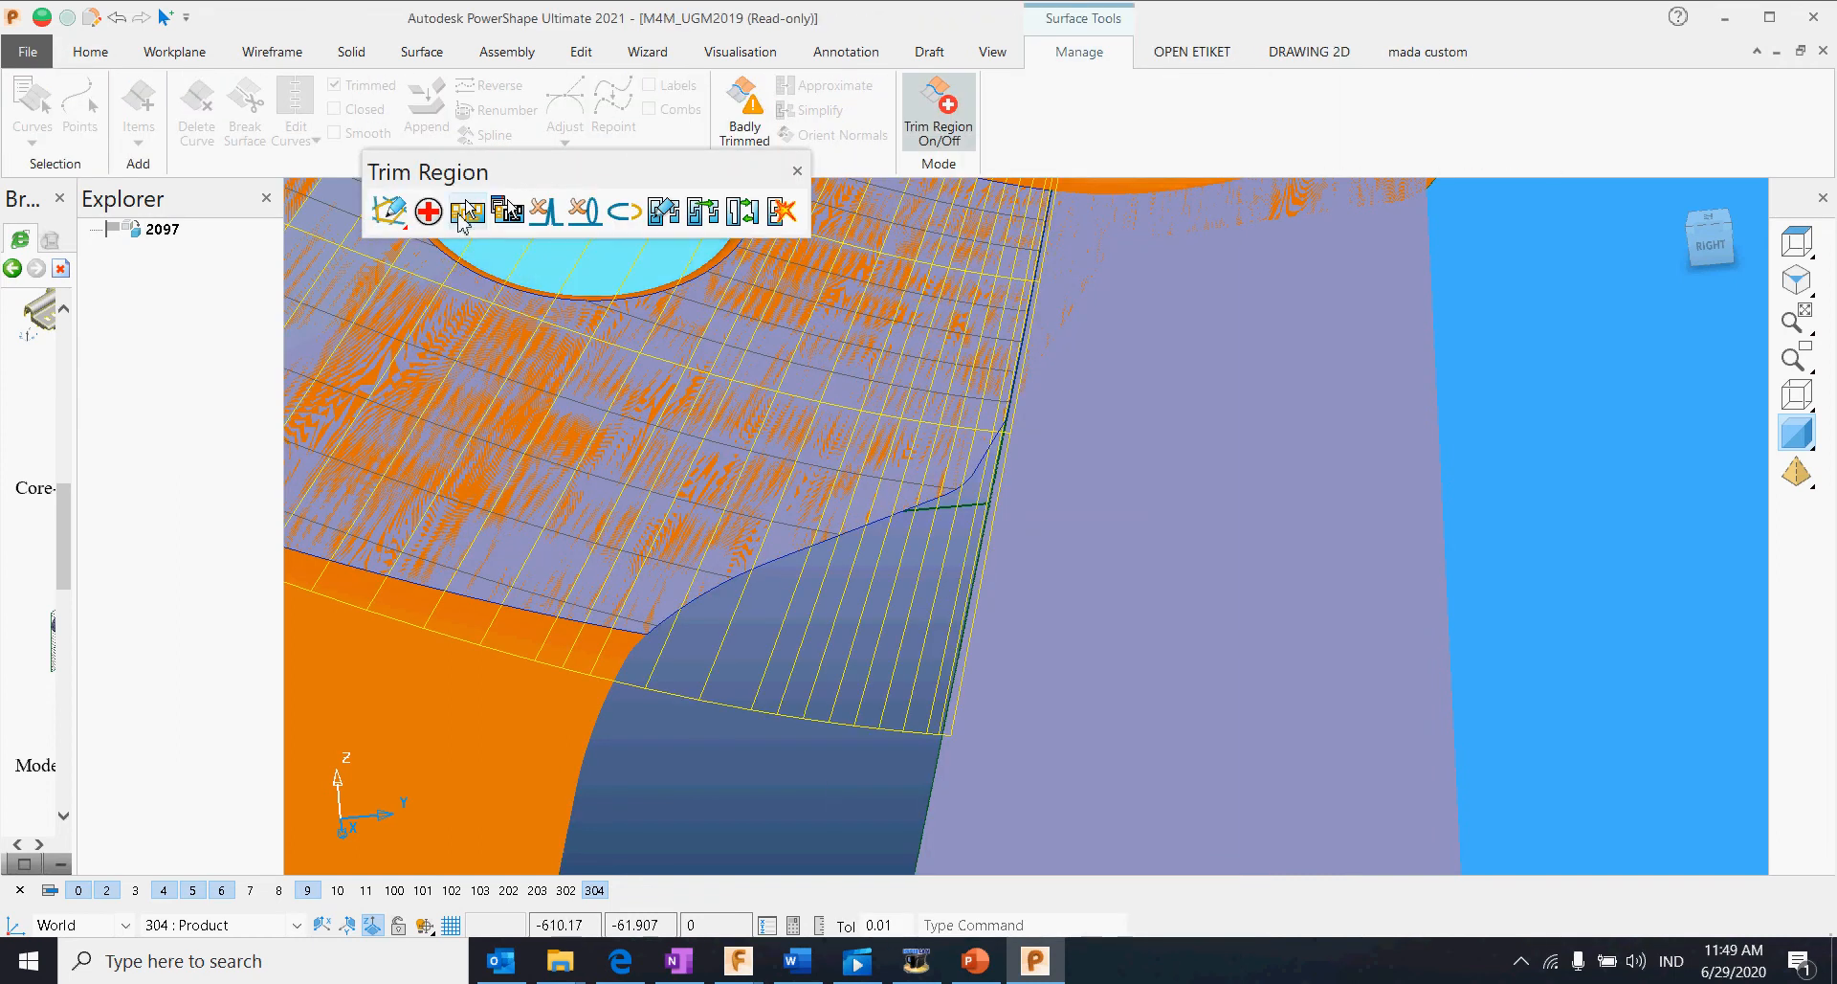
pyautogui.click(778, 218)
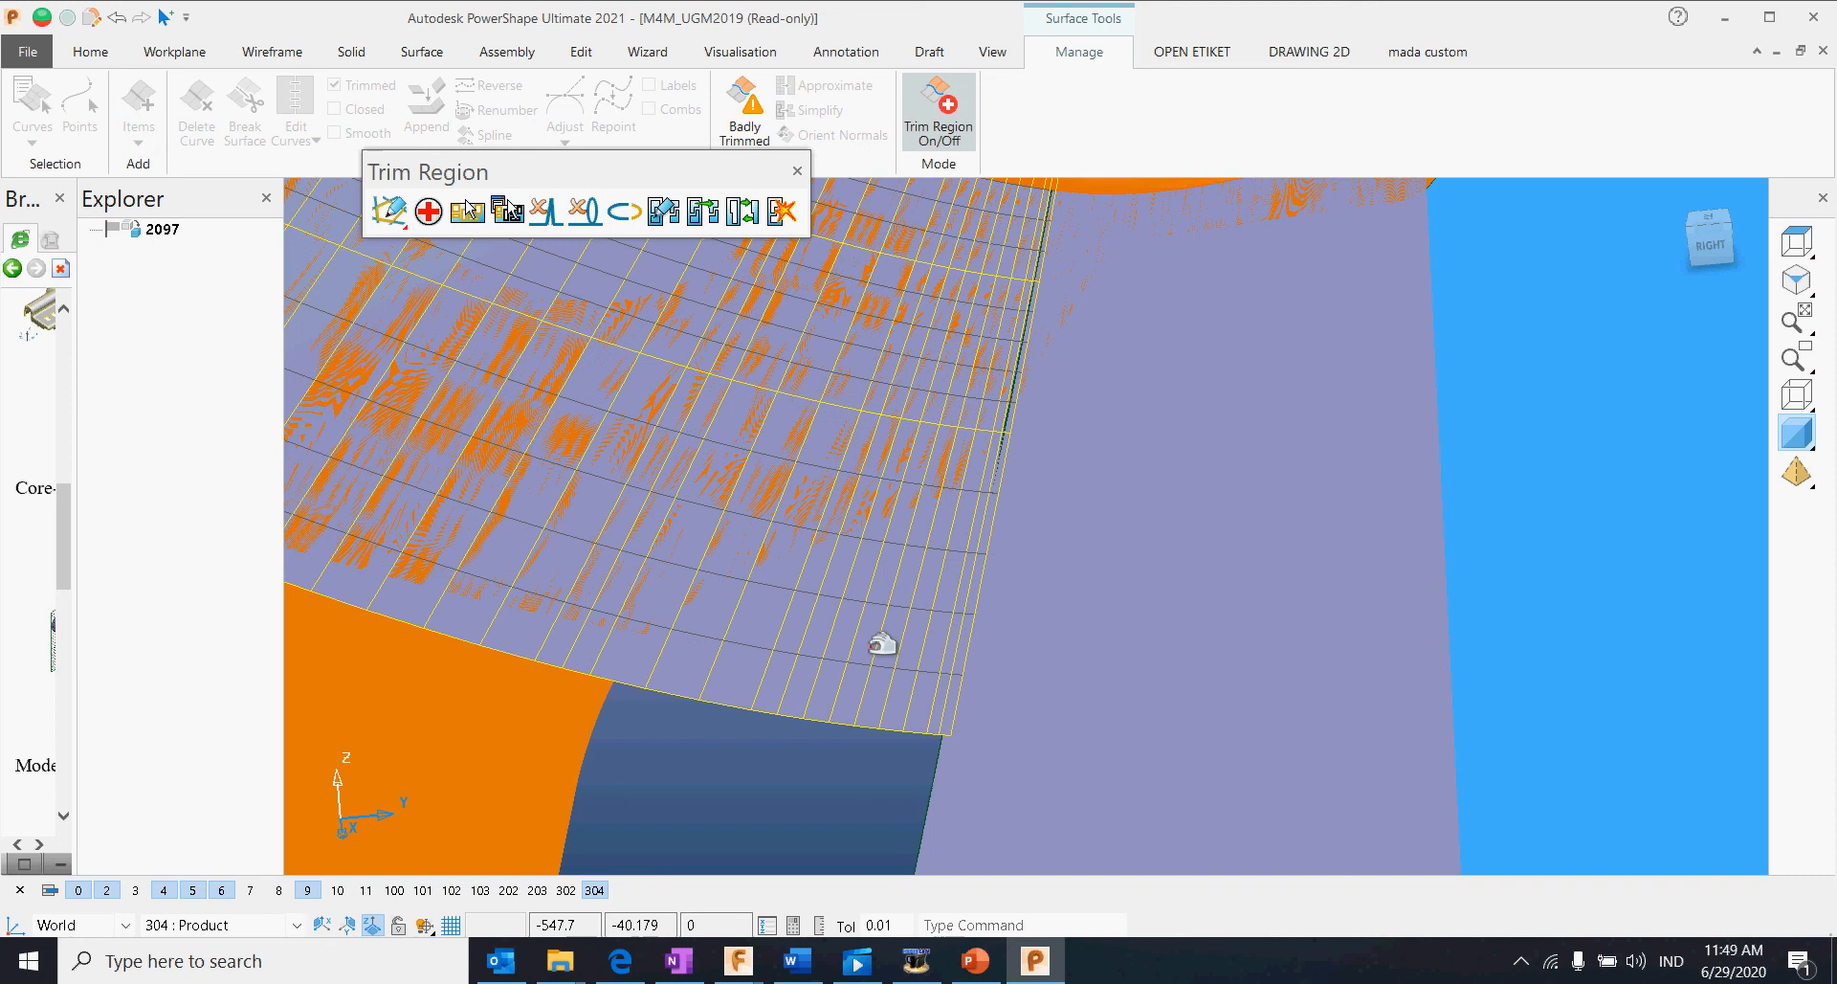
# Step: Extend the pcurve along the face's curved lower edge at Start of pcurve, using Tangentially to nearest edge
pyautogui.click(383, 212)
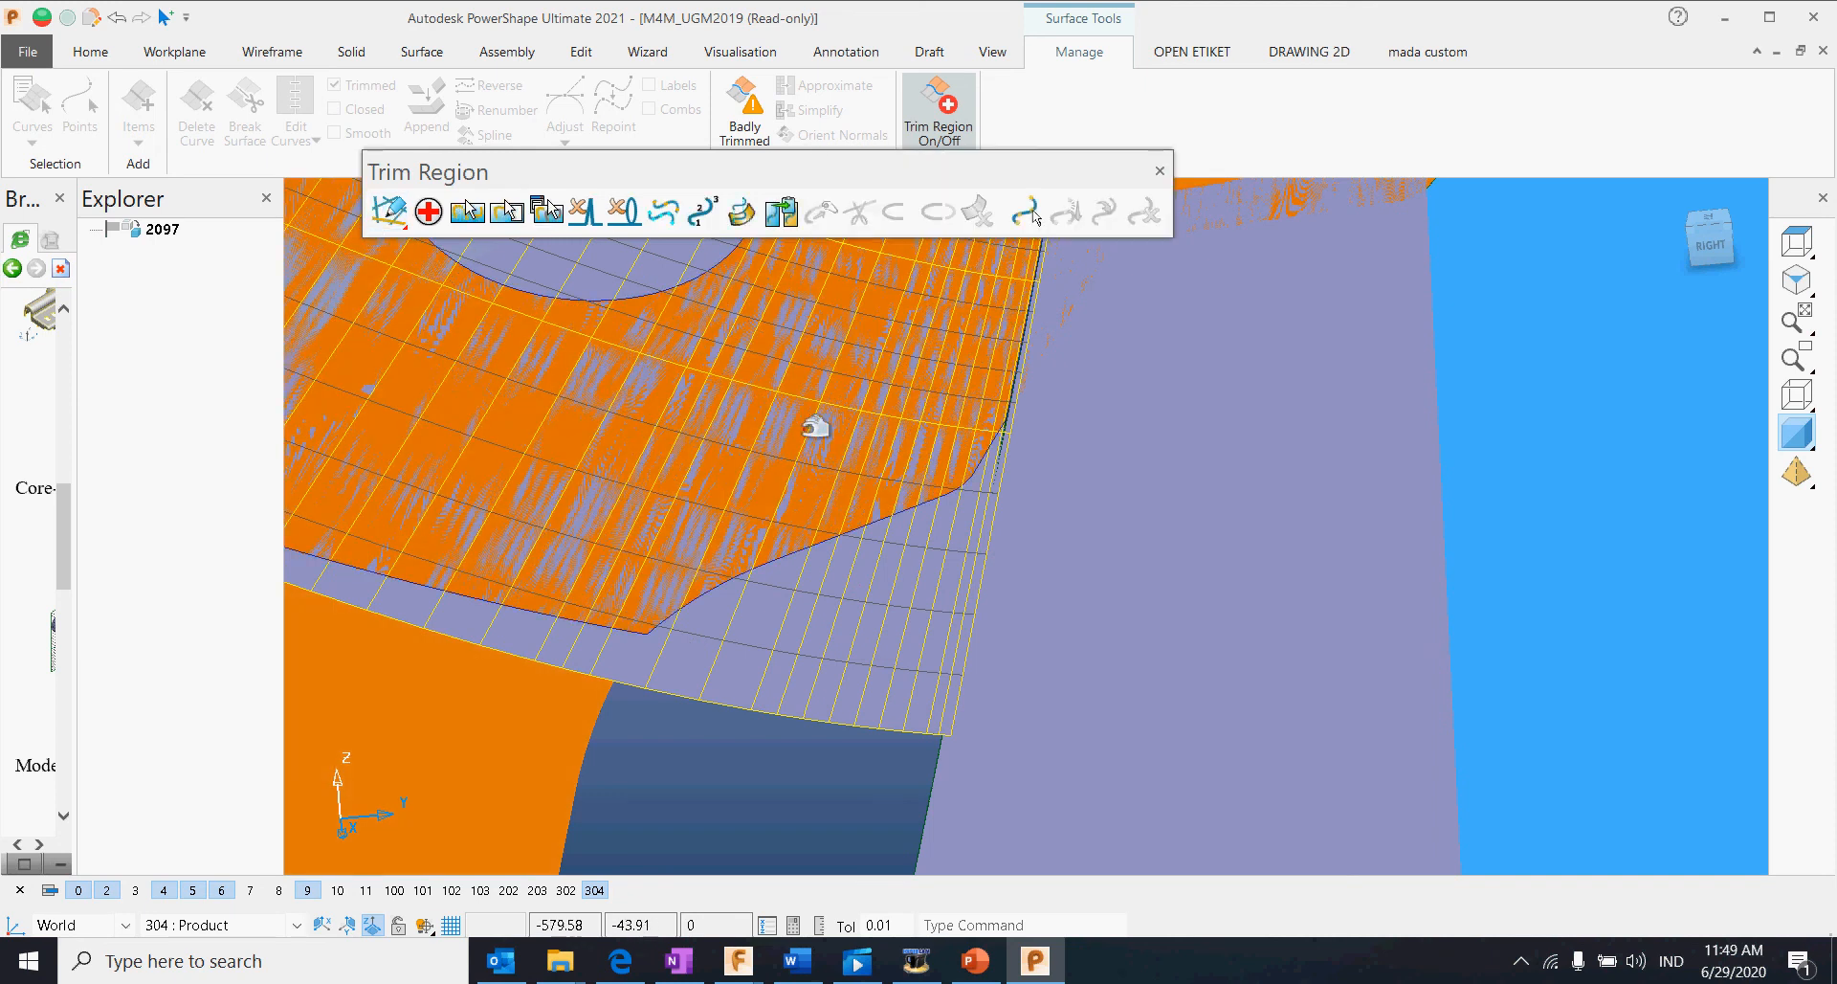
pyautogui.keyDown('shift'); pyautogui.moveTo(941, 620); pyautogui.dragTo(1115, 465, button='middle'); pyautogui.keyUp('shift')
pyautogui.scroll(3, 890, 555)
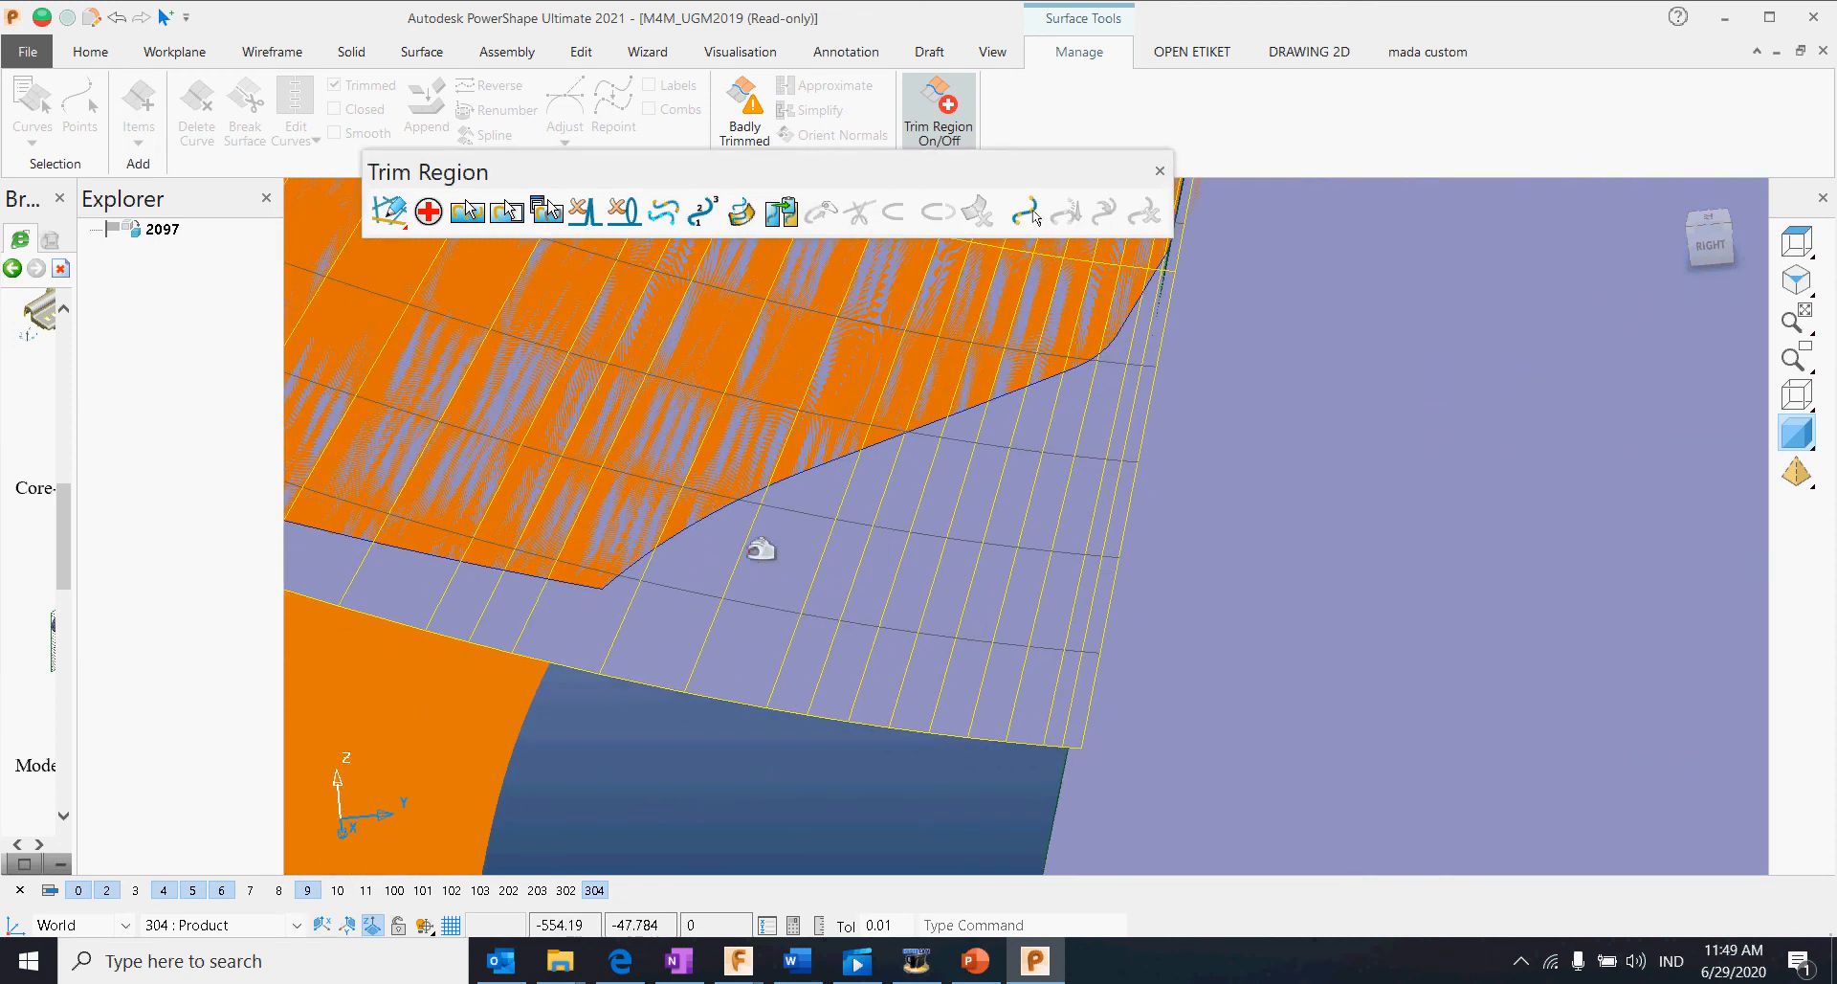
pyautogui.click(685, 533)
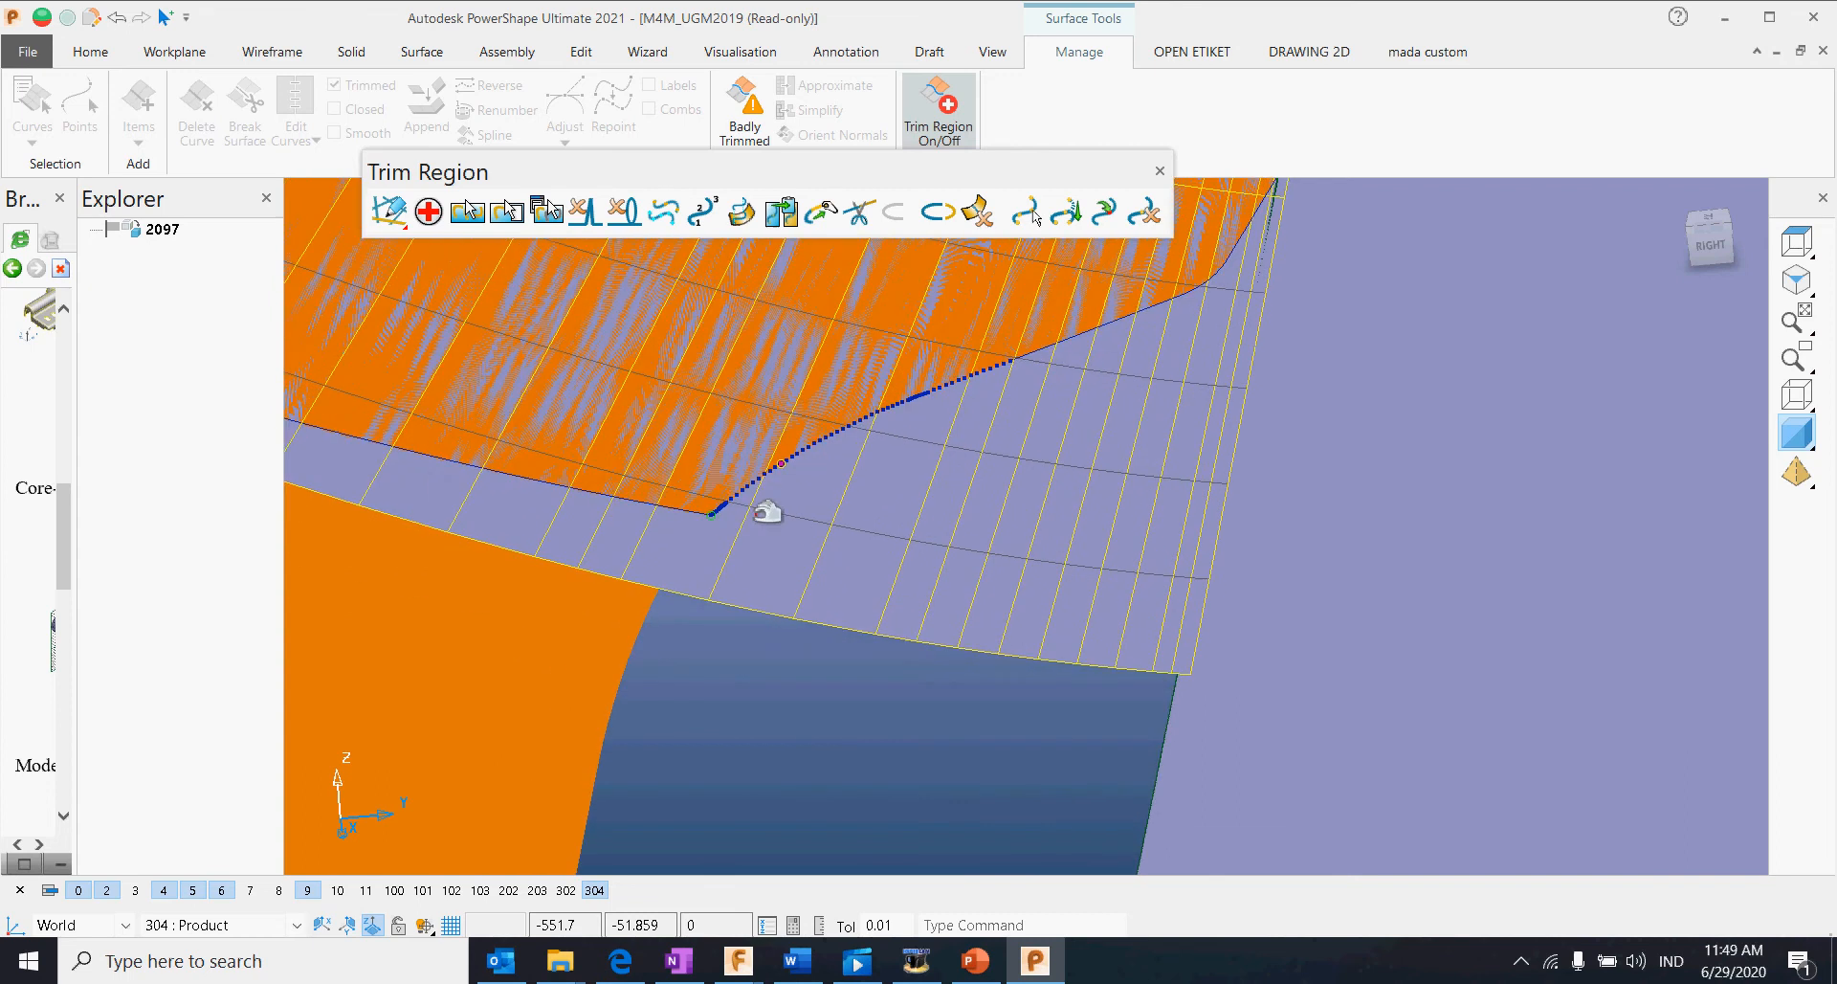
pyautogui.click(823, 212)
pyautogui.click(383, 99)
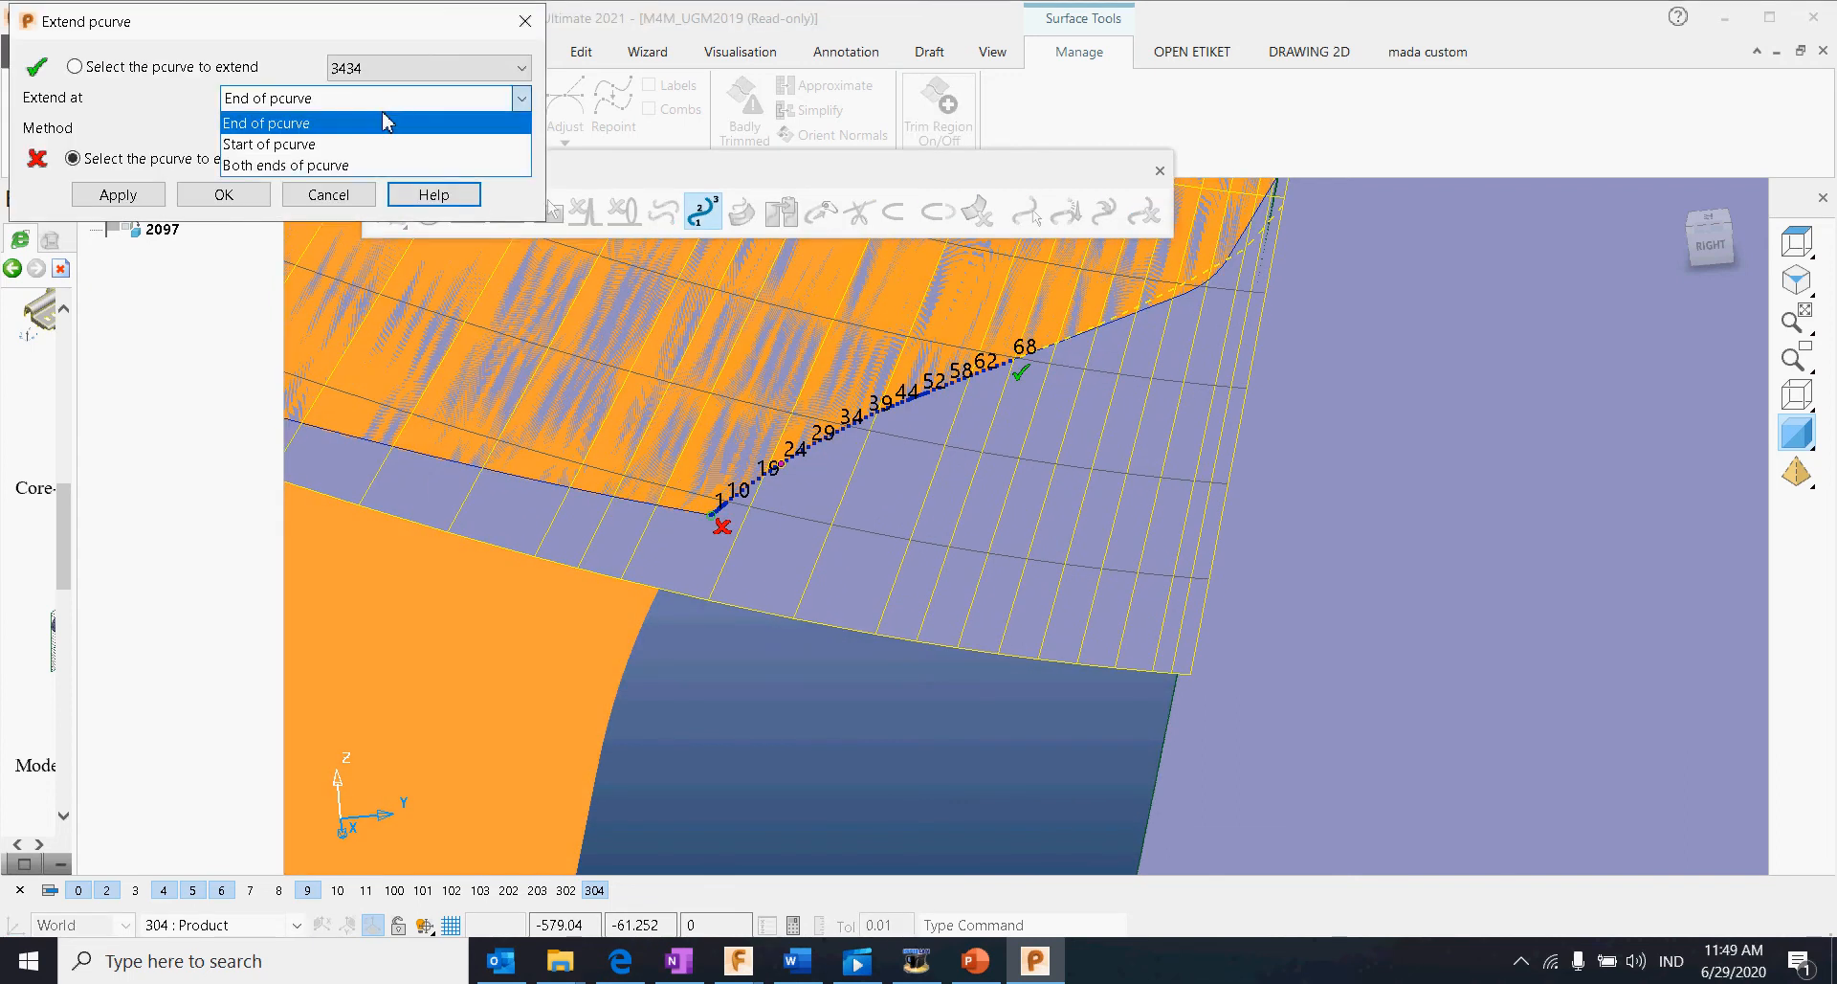
pyautogui.click(374, 142)
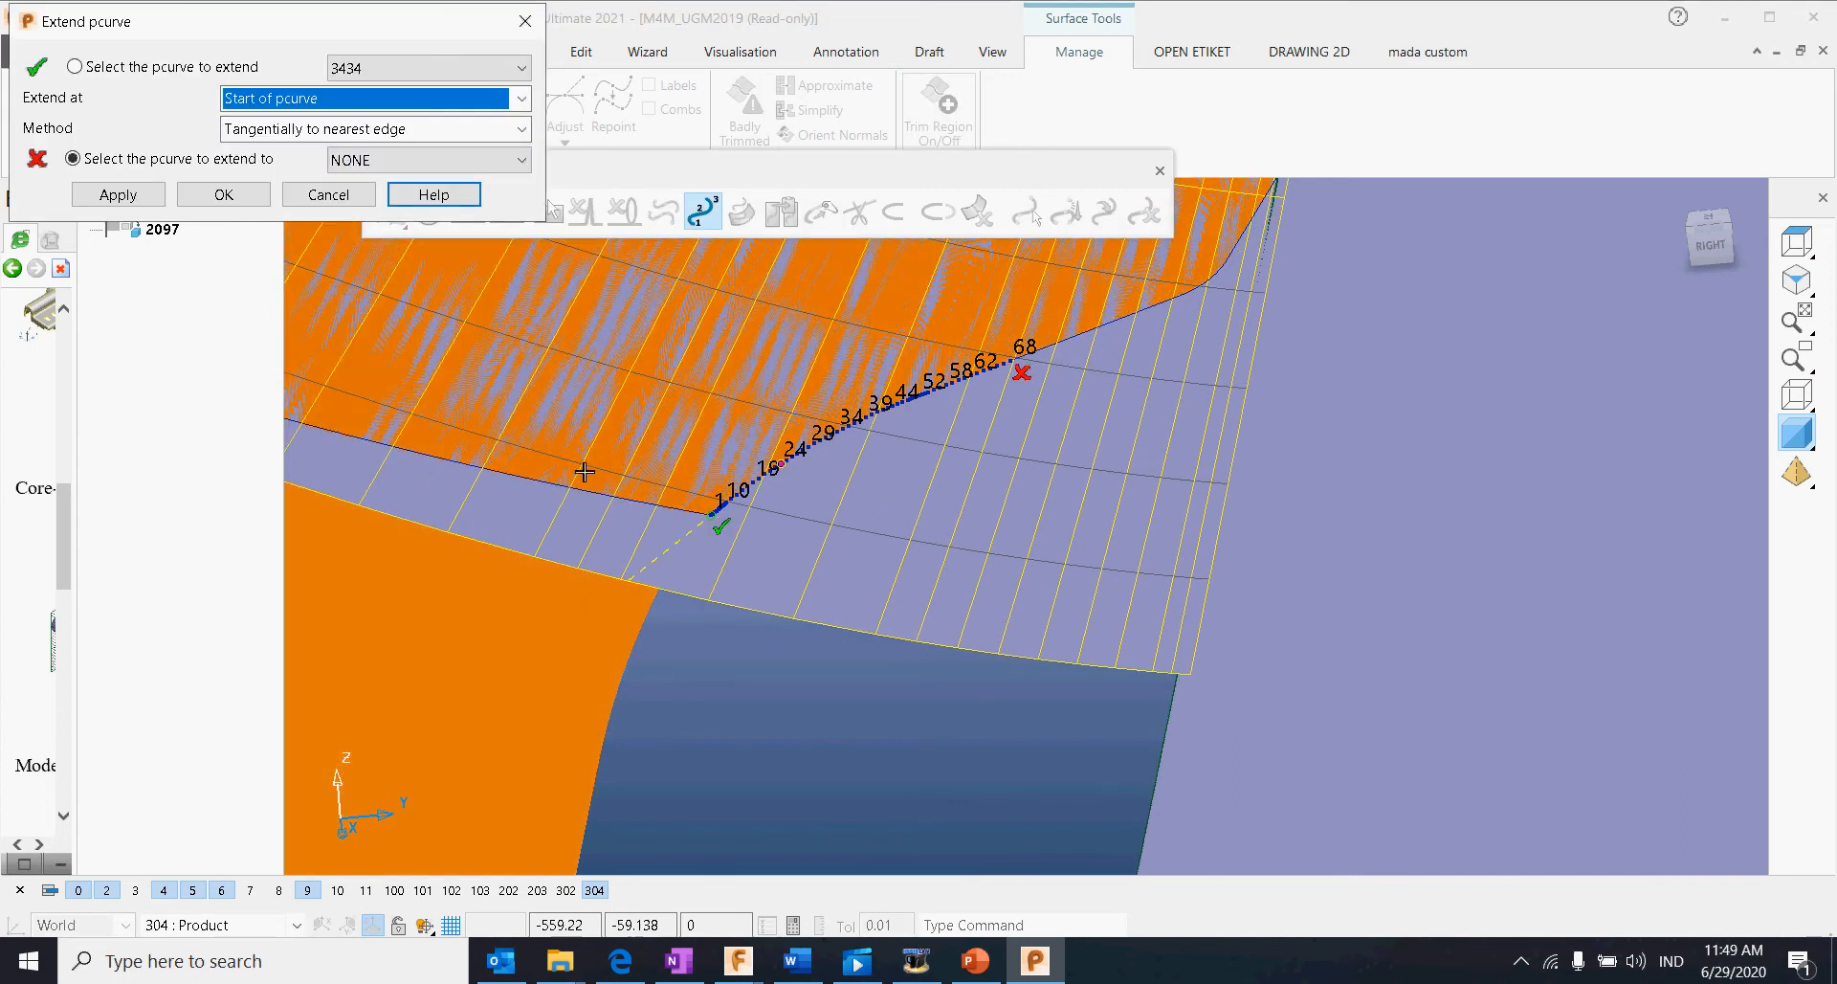
pyautogui.click(118, 192)
pyautogui.click(224, 194)
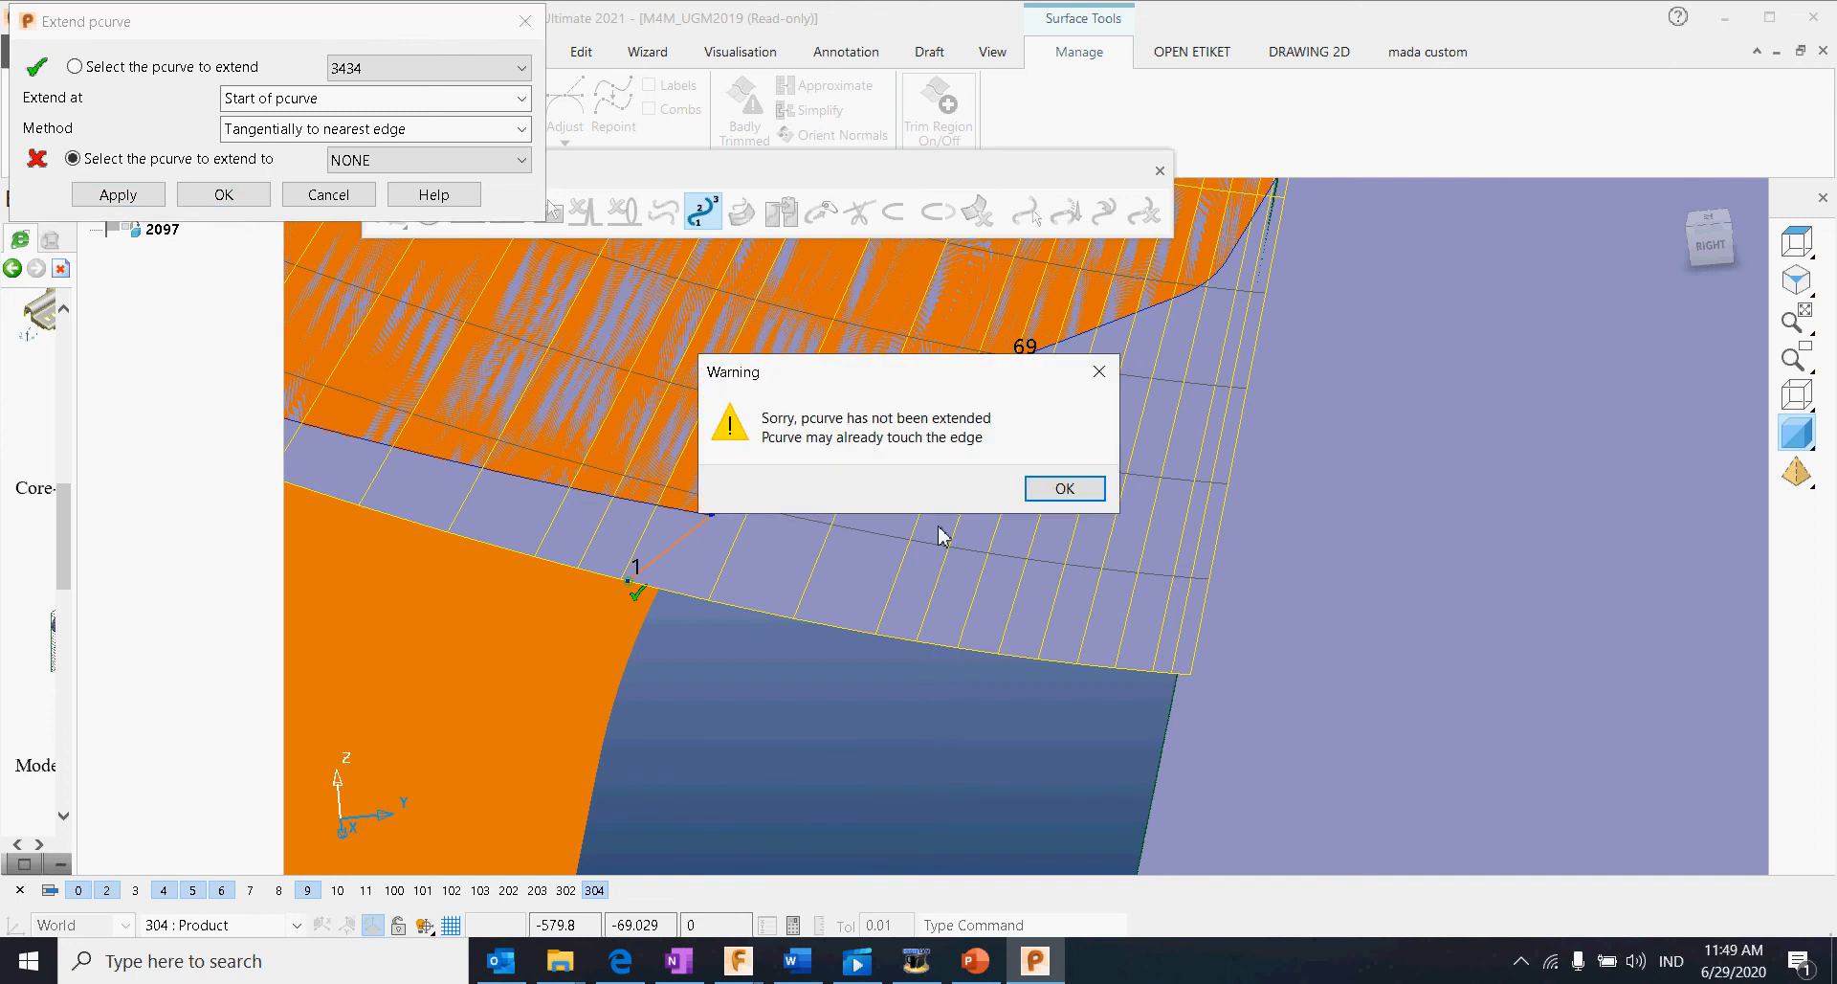
pyautogui.click(1058, 488)
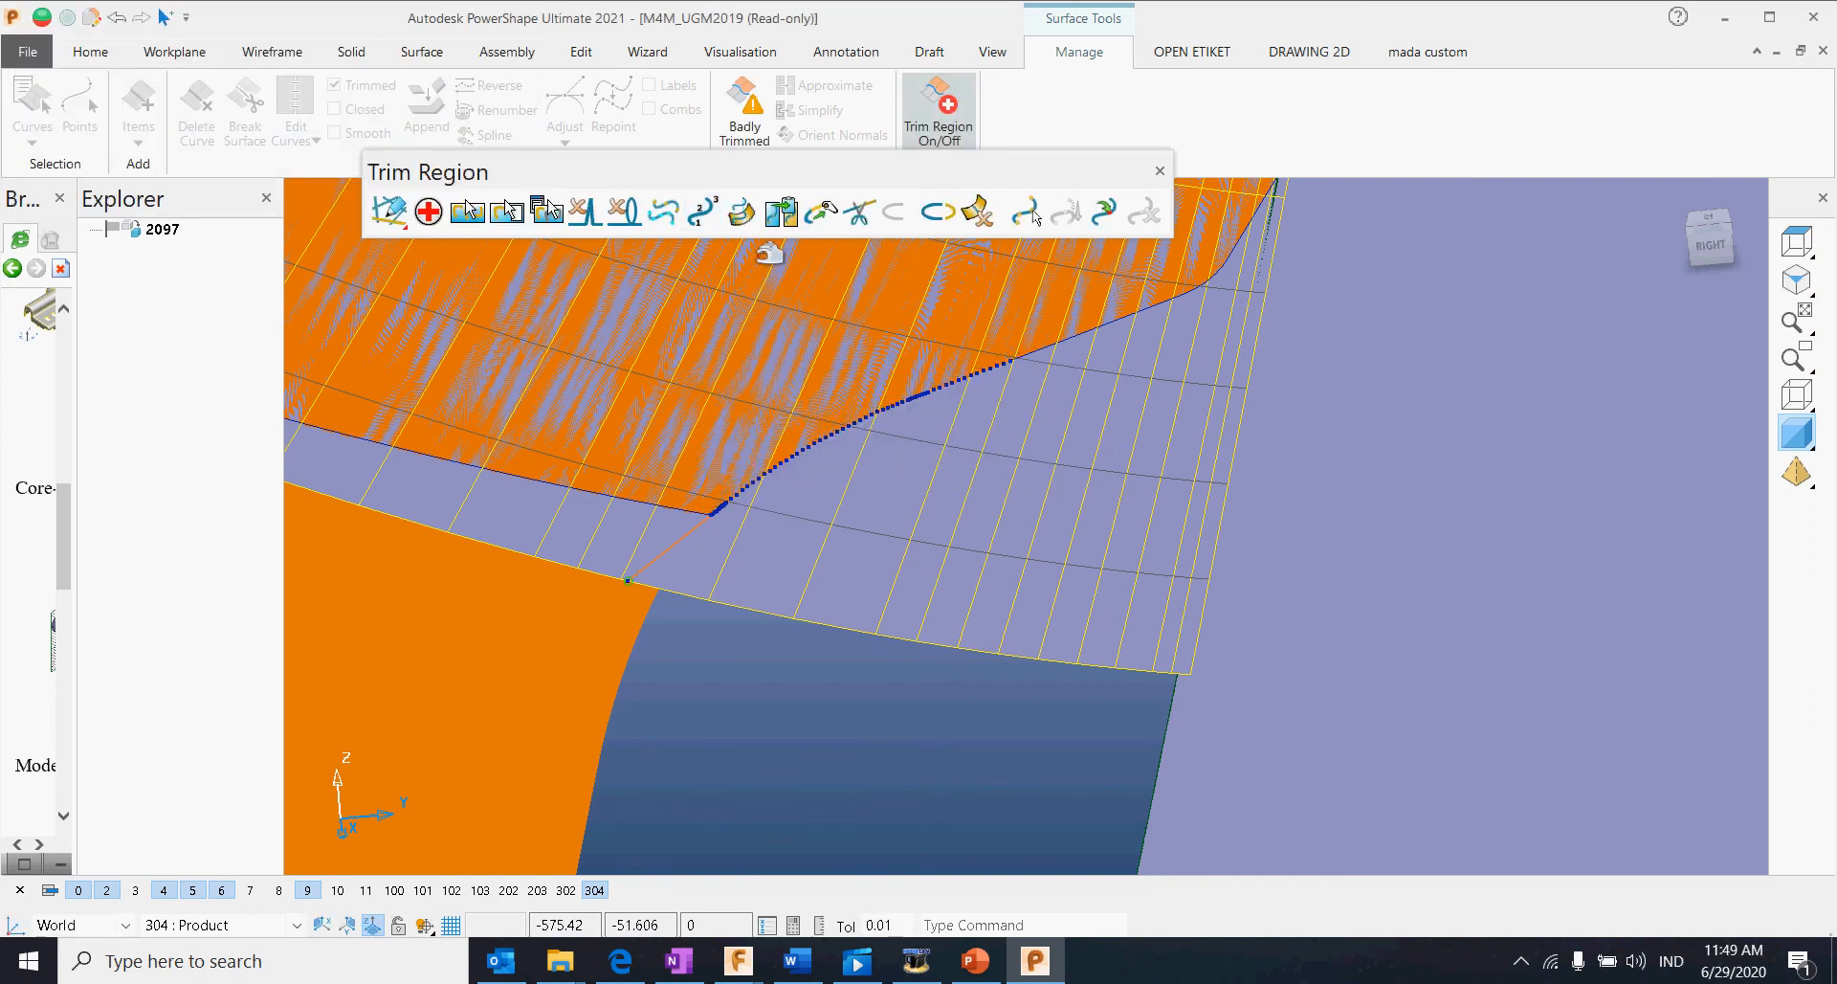
# Step: Make an Exact pcurve on the copied face from the wireframe line running down the adjoining parting surface's edge
pyautogui.scroll(4, 867, 528)
pyautogui.keyDown('shift'); pyautogui.moveTo(1024, 454); pyautogui.dragTo(825, 655, button='middle'); pyautogui.keyUp('shift')
pyautogui.keyDown('shift'); pyautogui.moveTo(1108, 454); pyautogui.dragTo(928, 329, button='middle'); pyautogui.keyUp('shift')
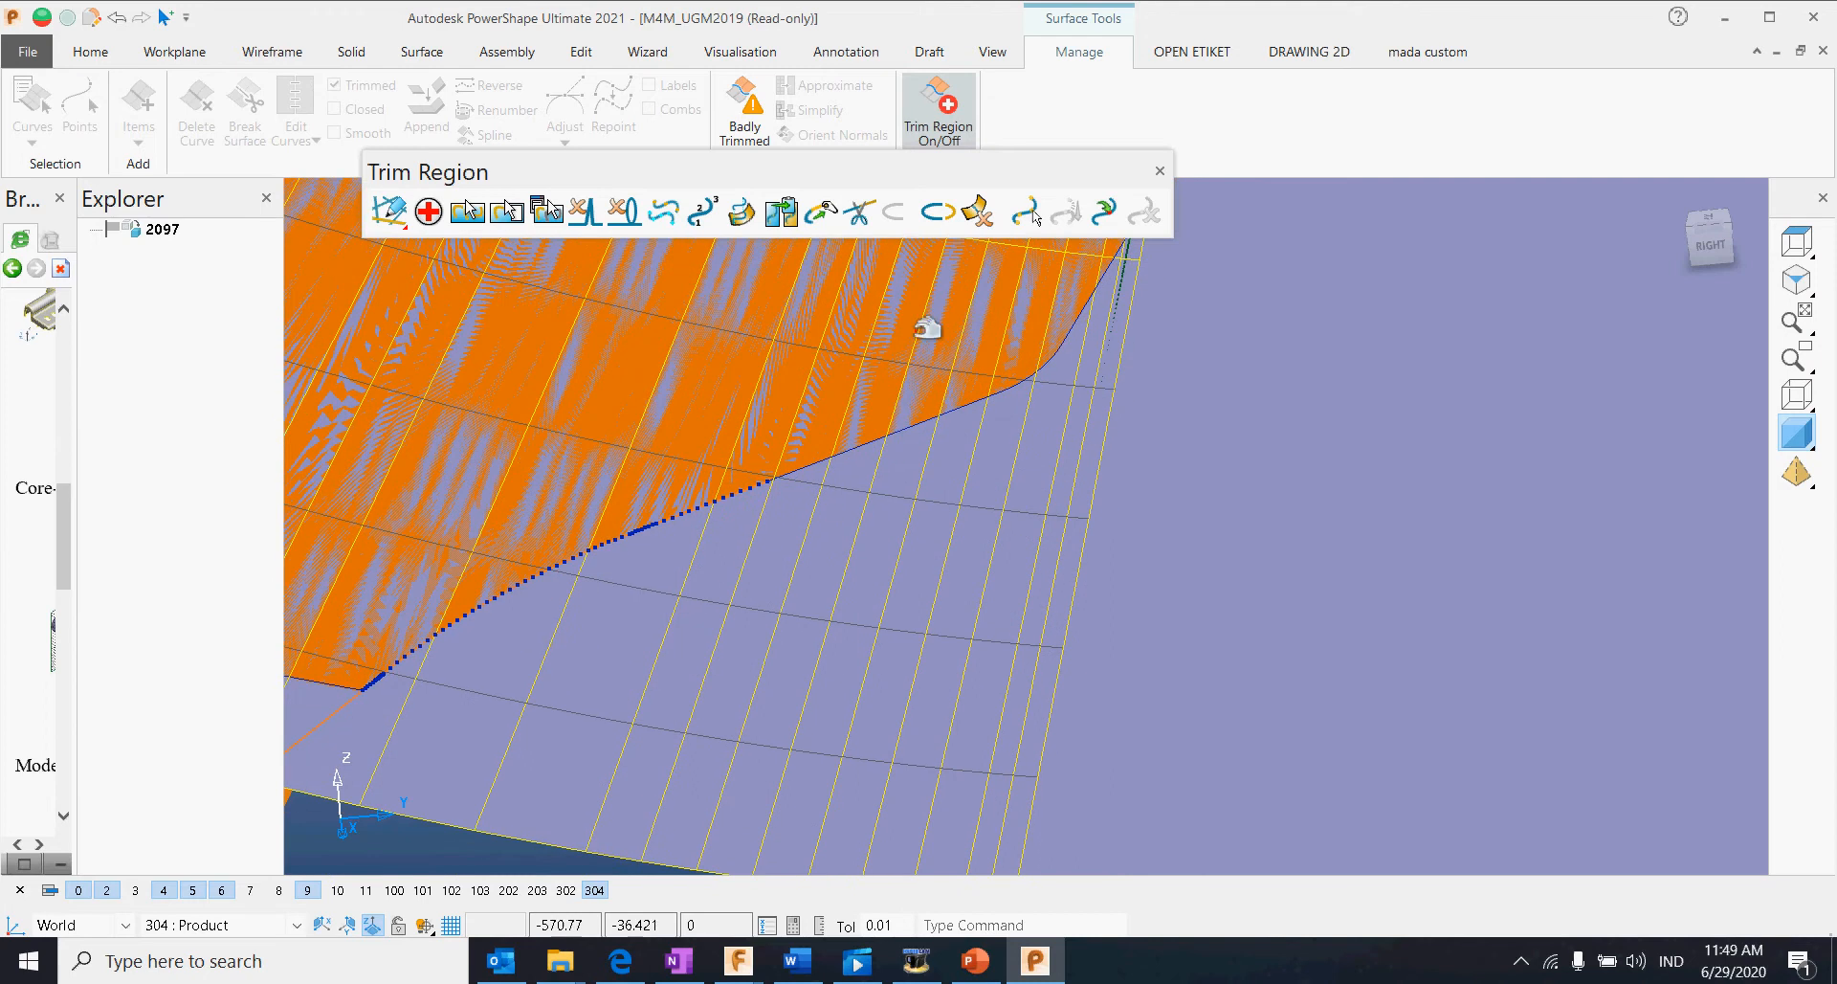
pyautogui.click(747, 218)
pyautogui.scroll(-3, 957, 609)
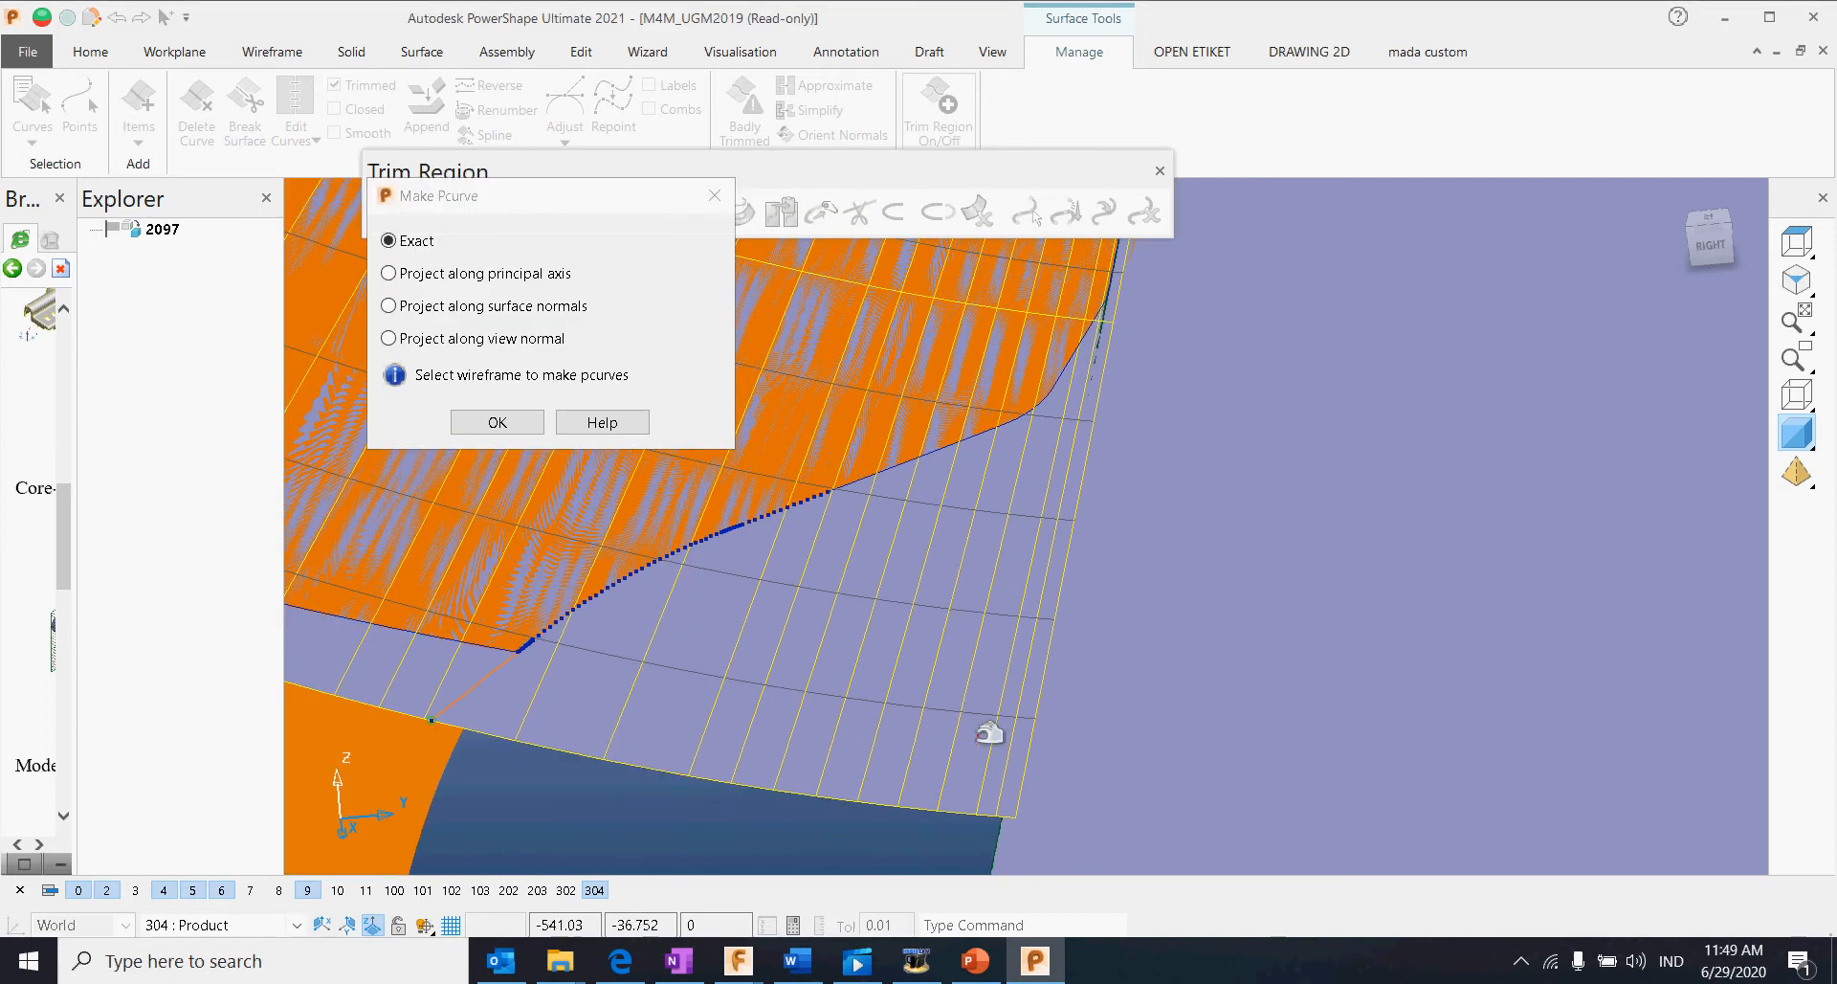
pyautogui.keyDown('shift'); pyautogui.moveTo(992, 734); pyautogui.dragTo(1000, 625, button='middle'); pyautogui.keyUp('shift')
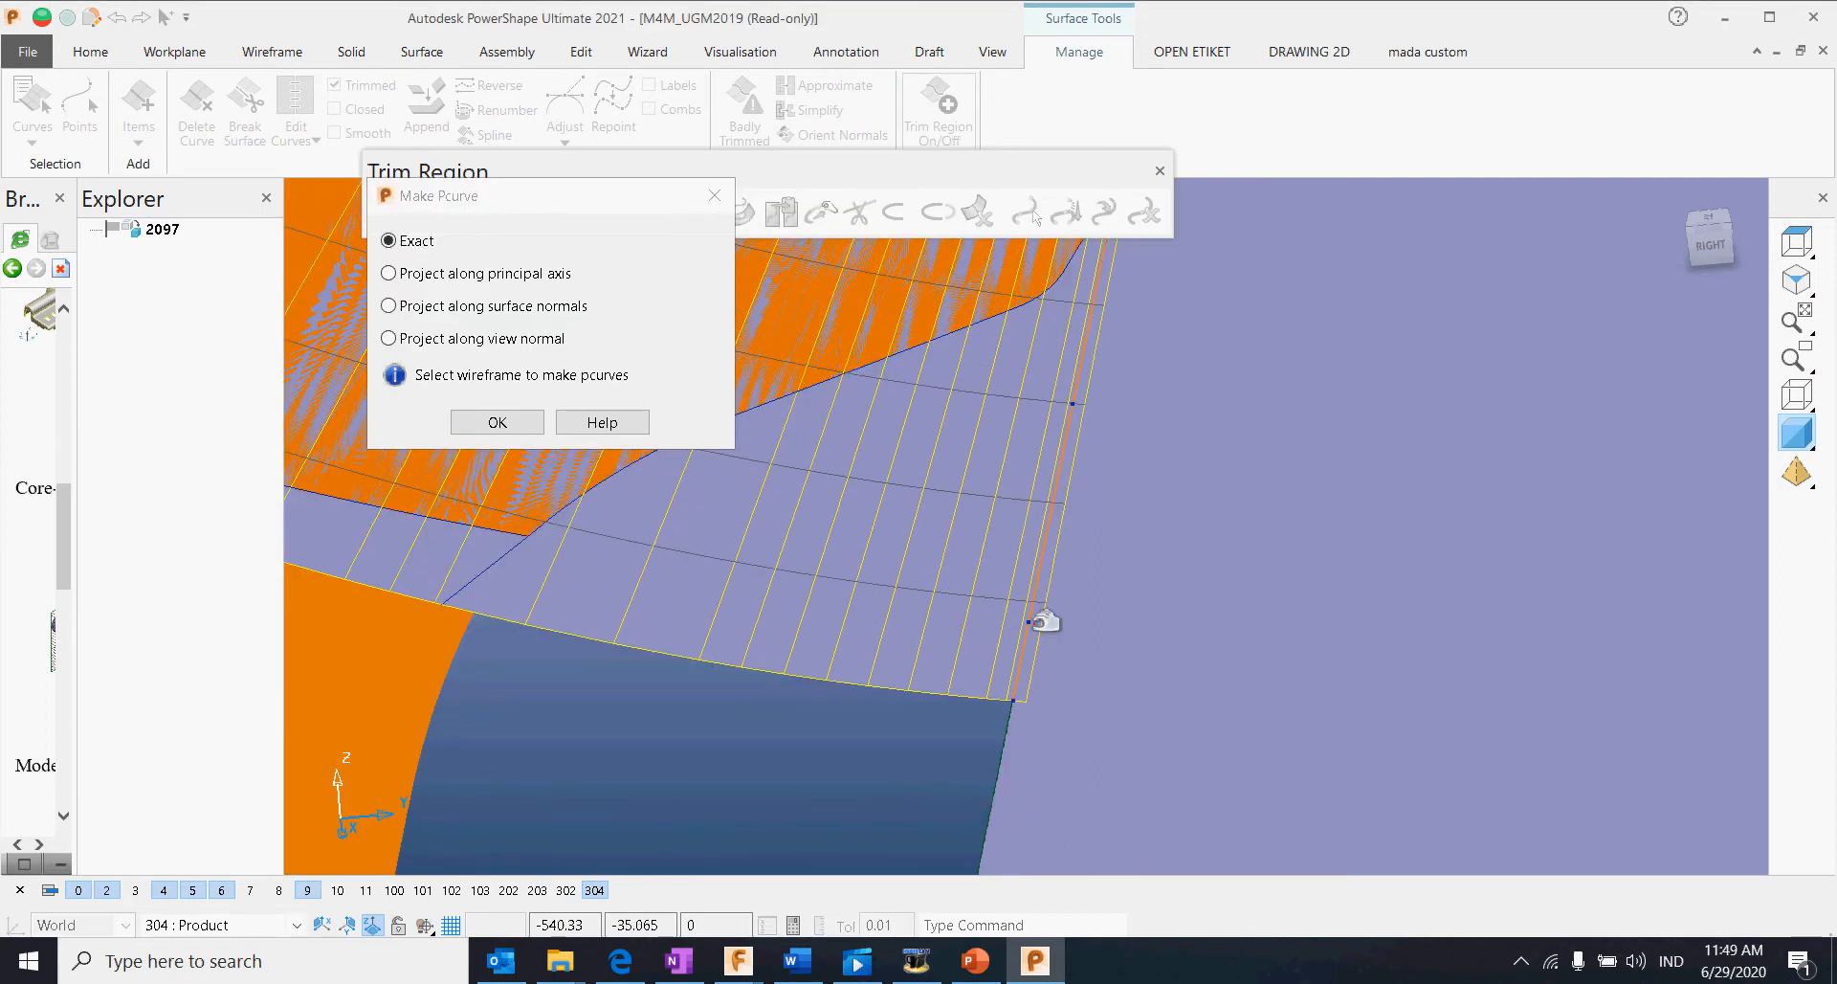
pyautogui.scroll(-2, 988, 524)
pyautogui.click(490, 422)
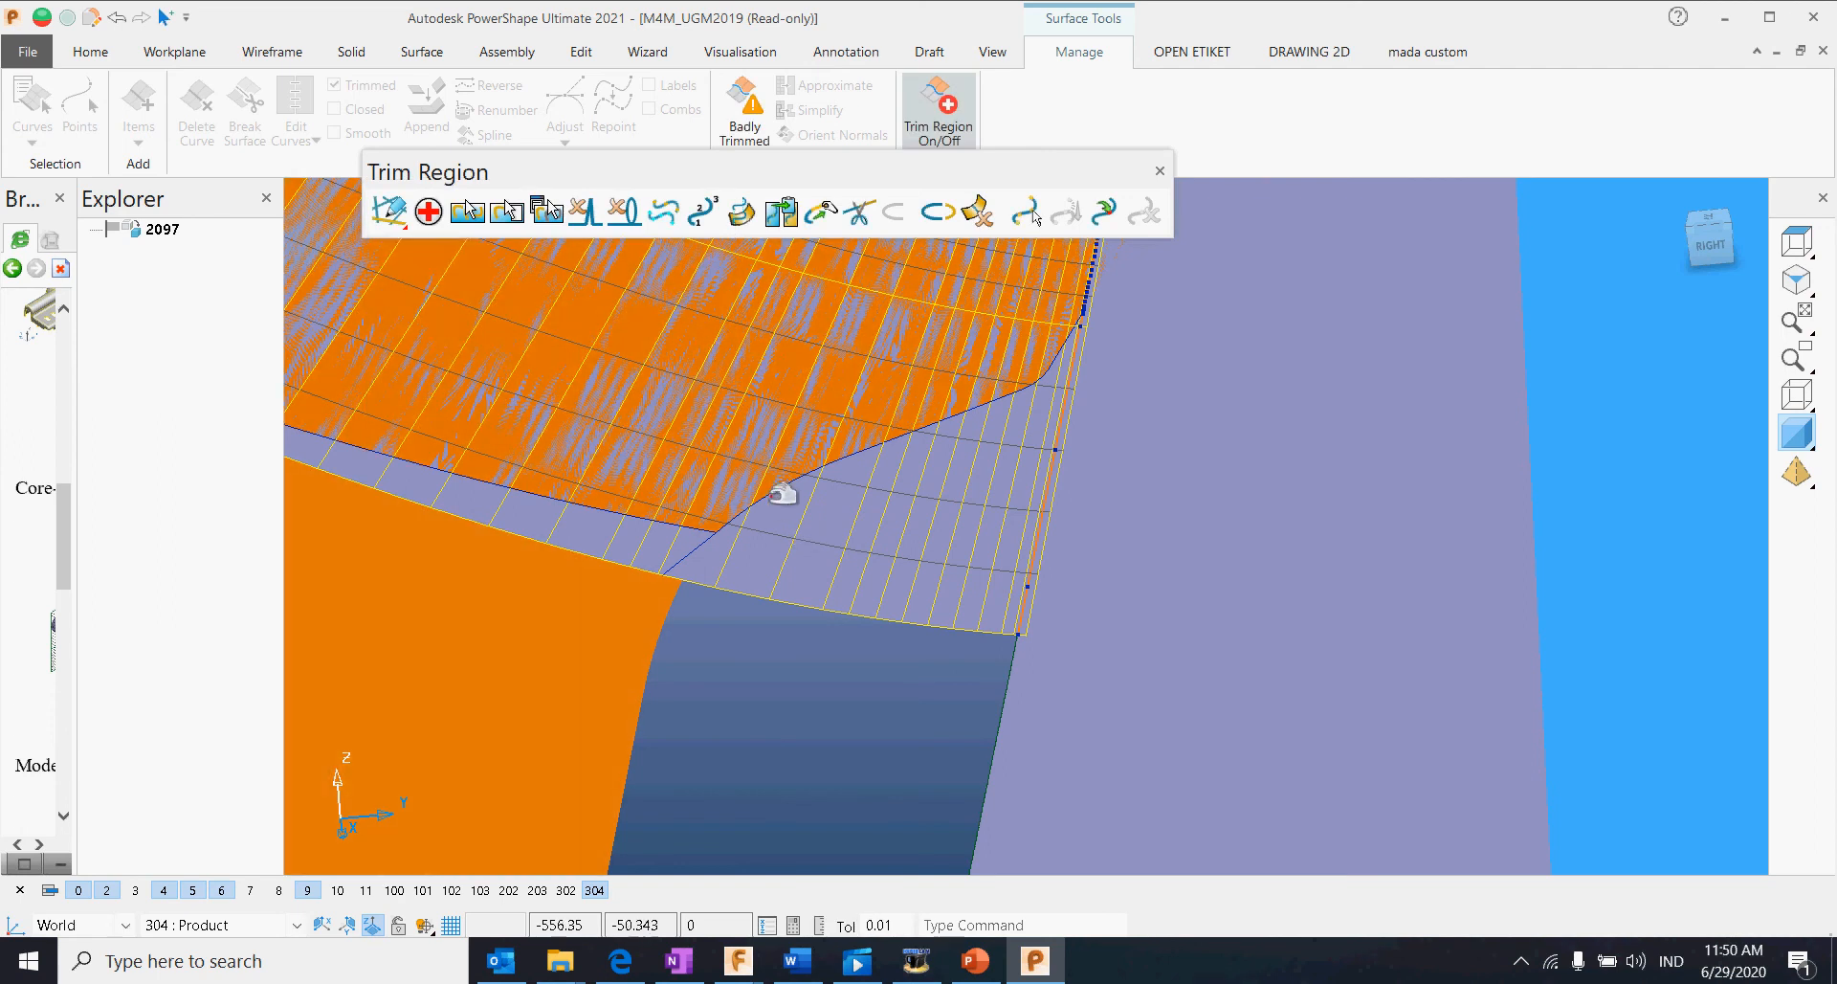
# Step: Create and save a trim boundary on the copied face, following its existing pcurve, curved lower edge and side pcurve, and finish trim region editing
pyautogui.click(401, 217)
pyautogui.click(428, 211)
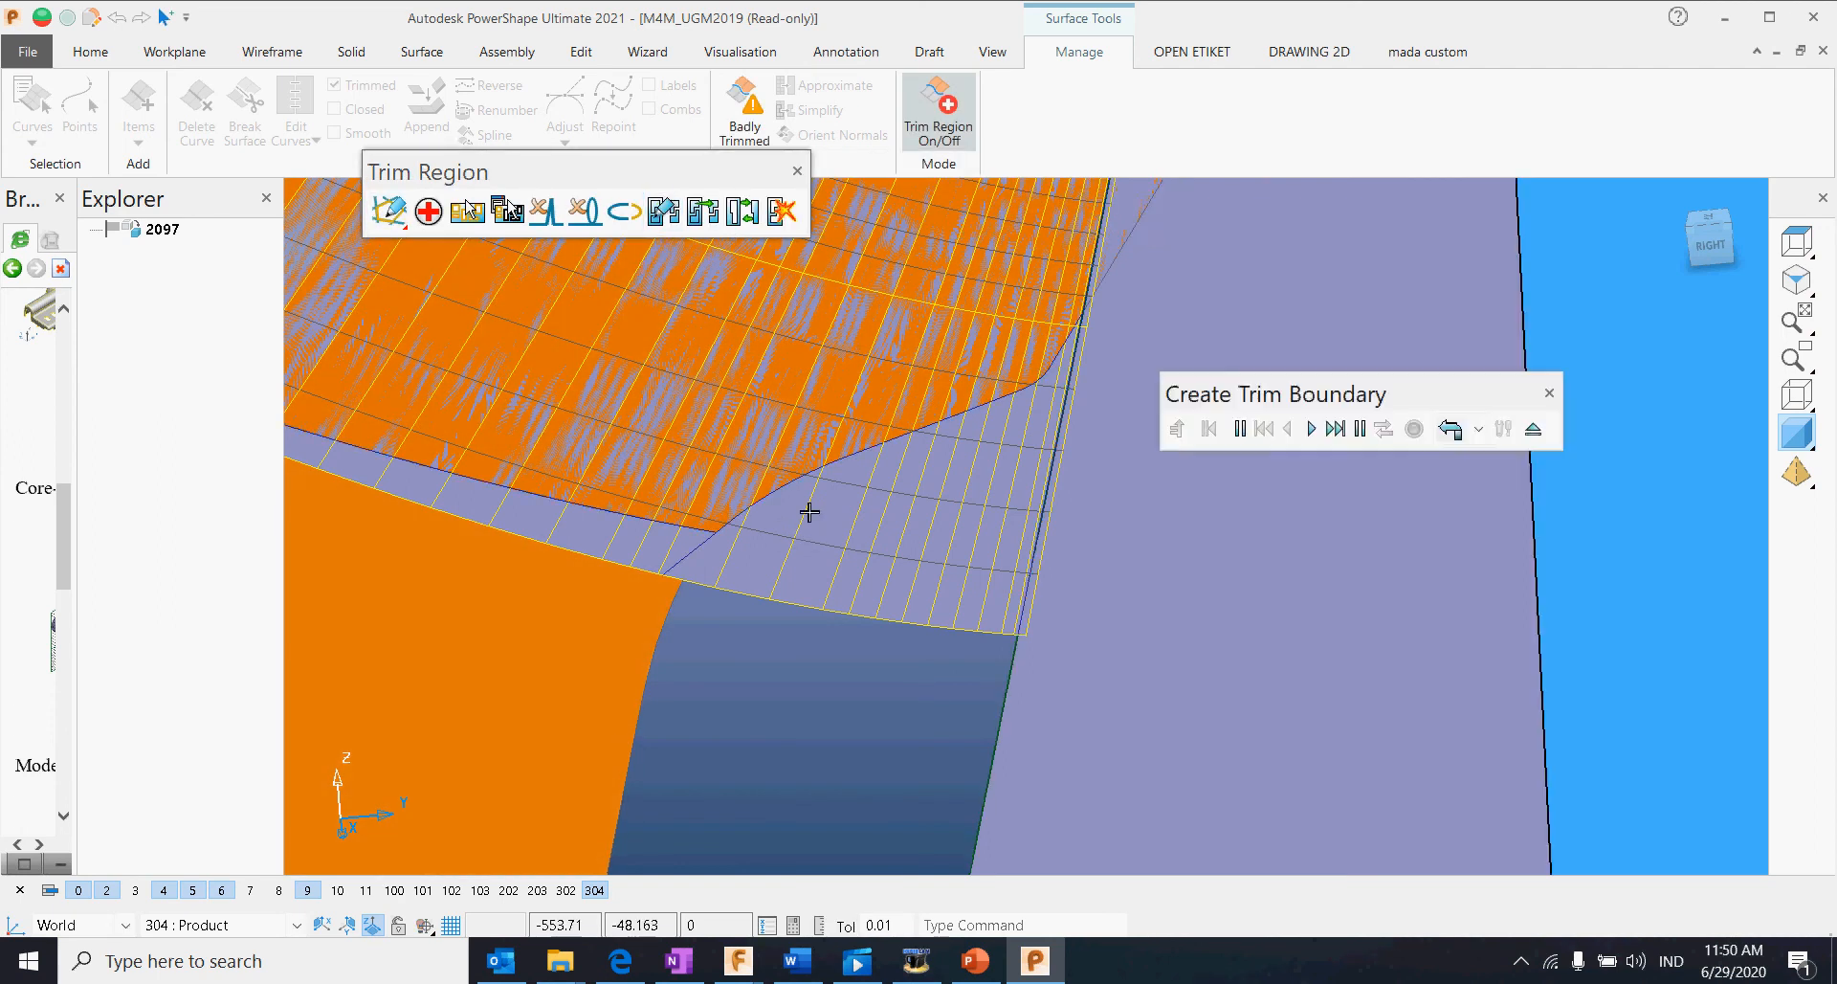
pyautogui.click(673, 565)
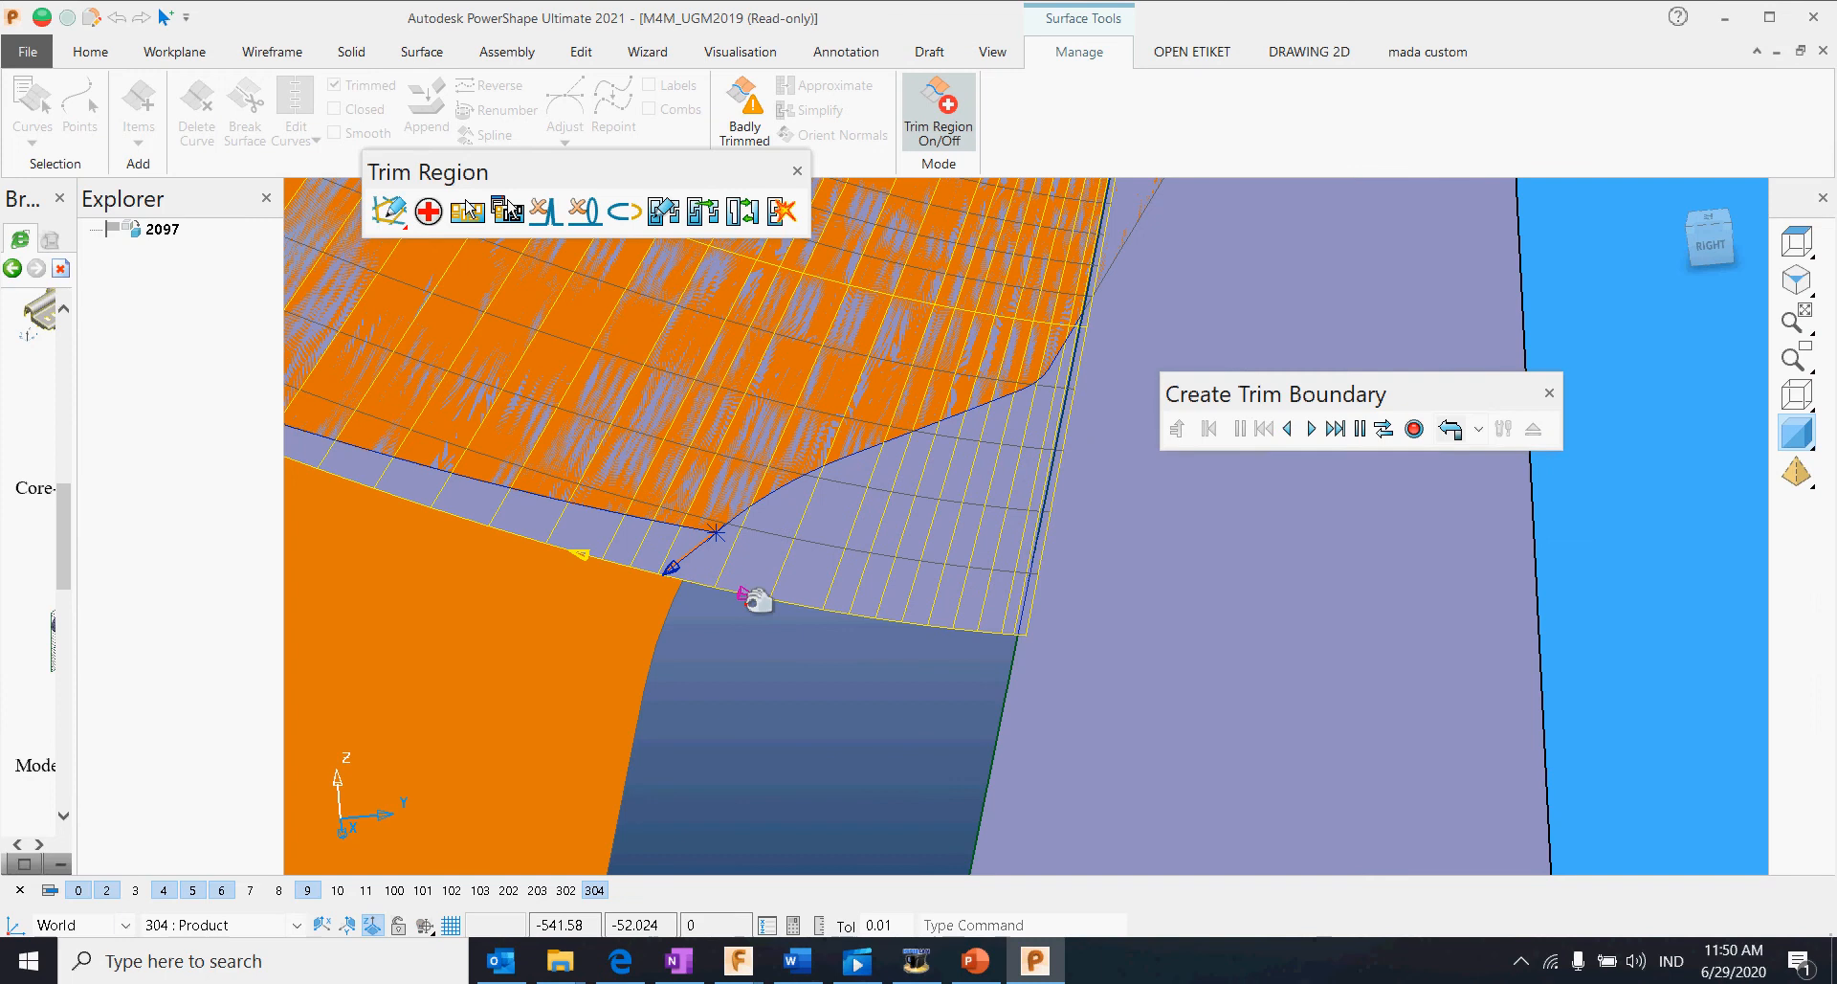
pyautogui.click(1019, 628)
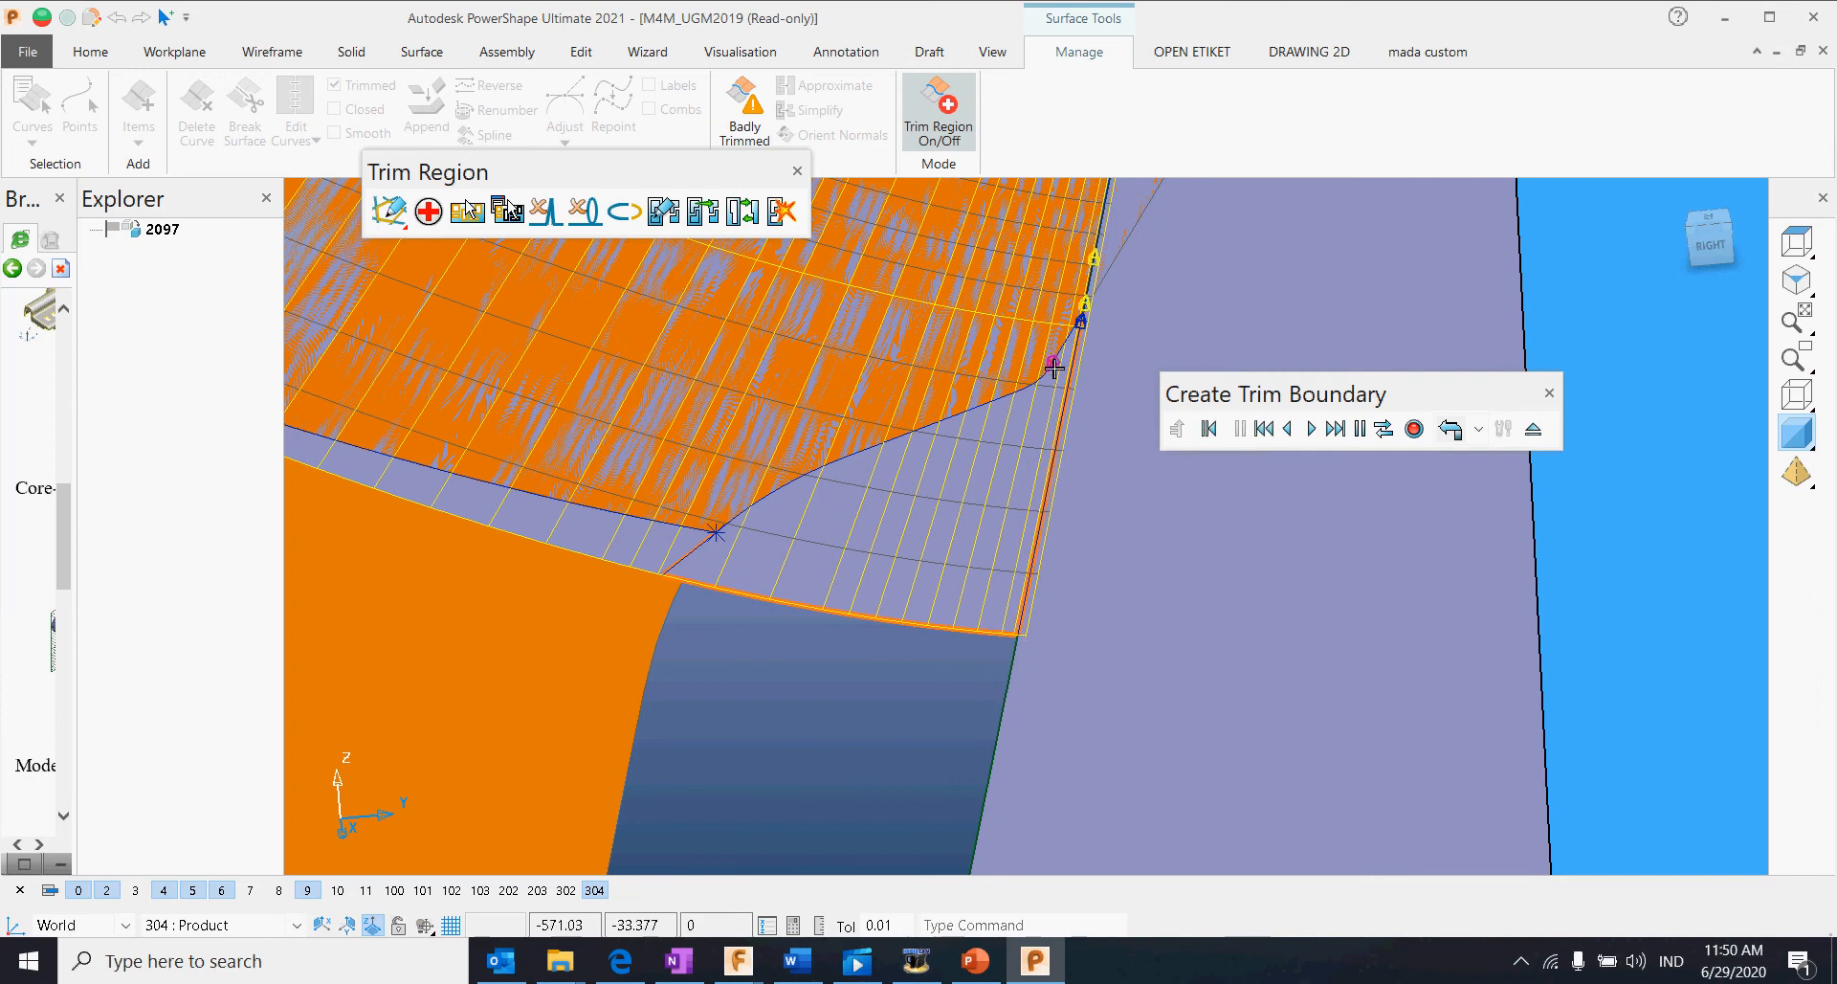
pyautogui.click(1054, 367)
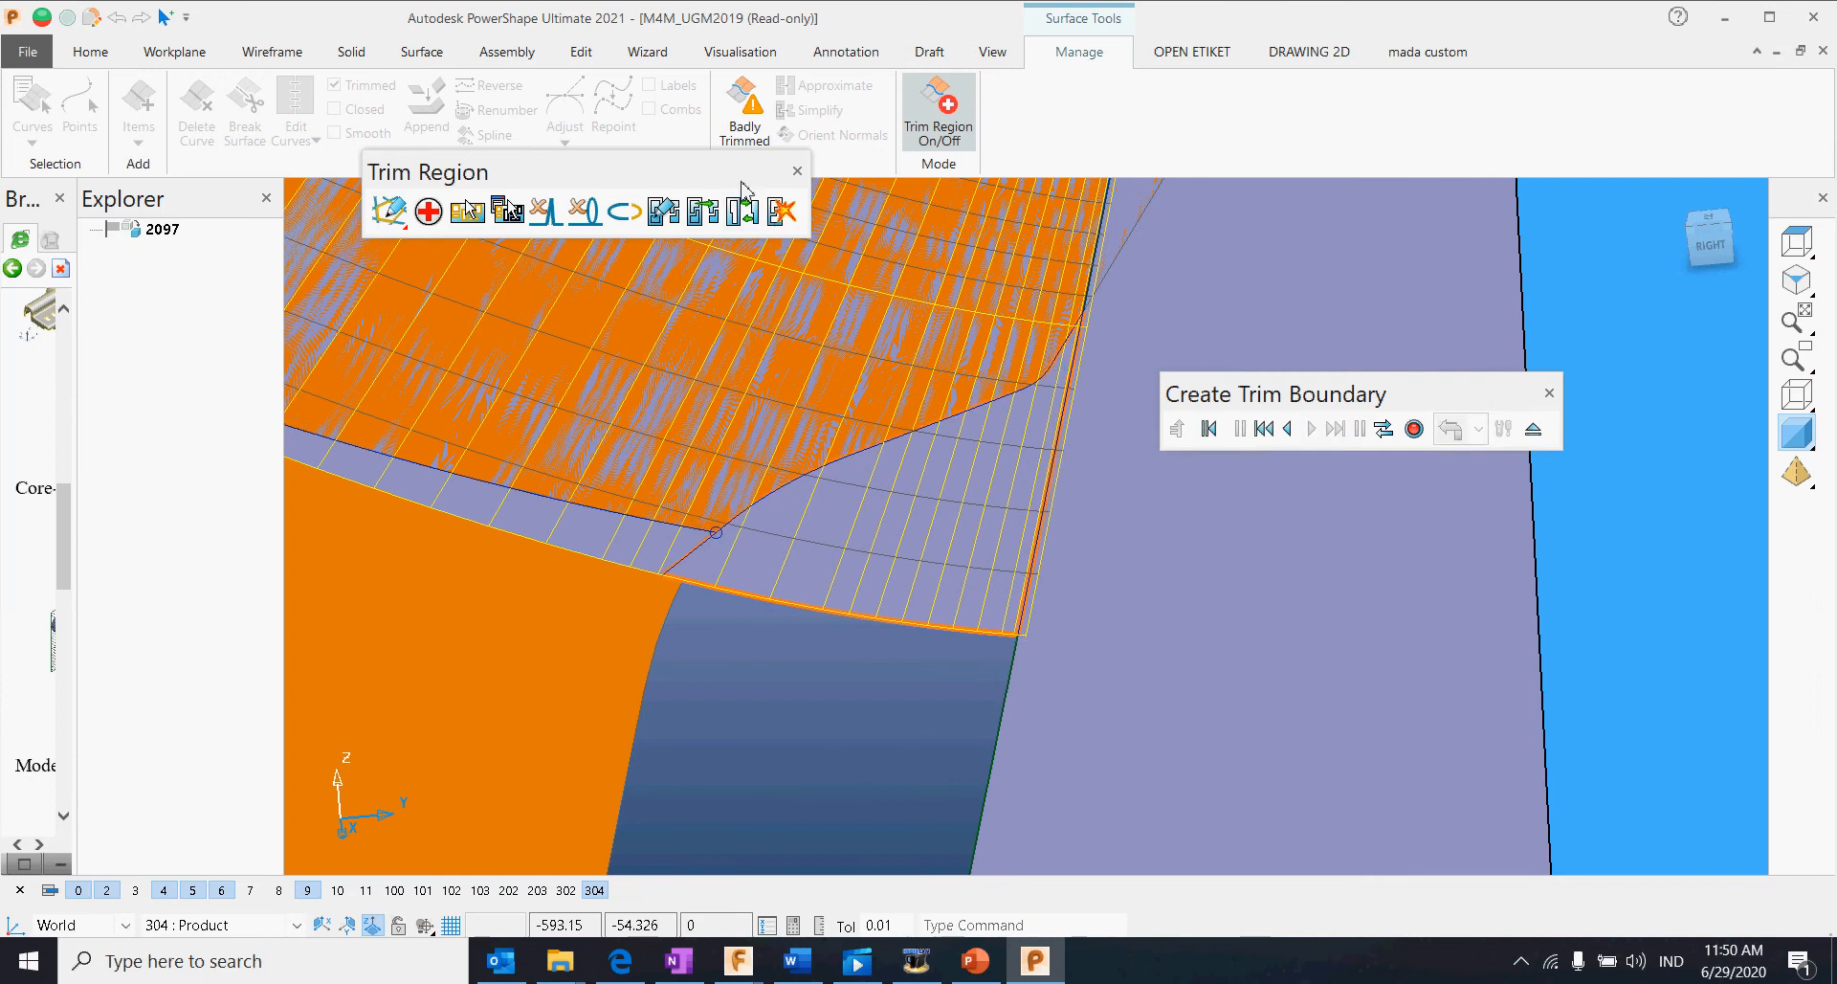
pyautogui.moveTo(744, 188); pyautogui.dragTo(831, 415)
pyautogui.click(1416, 430)
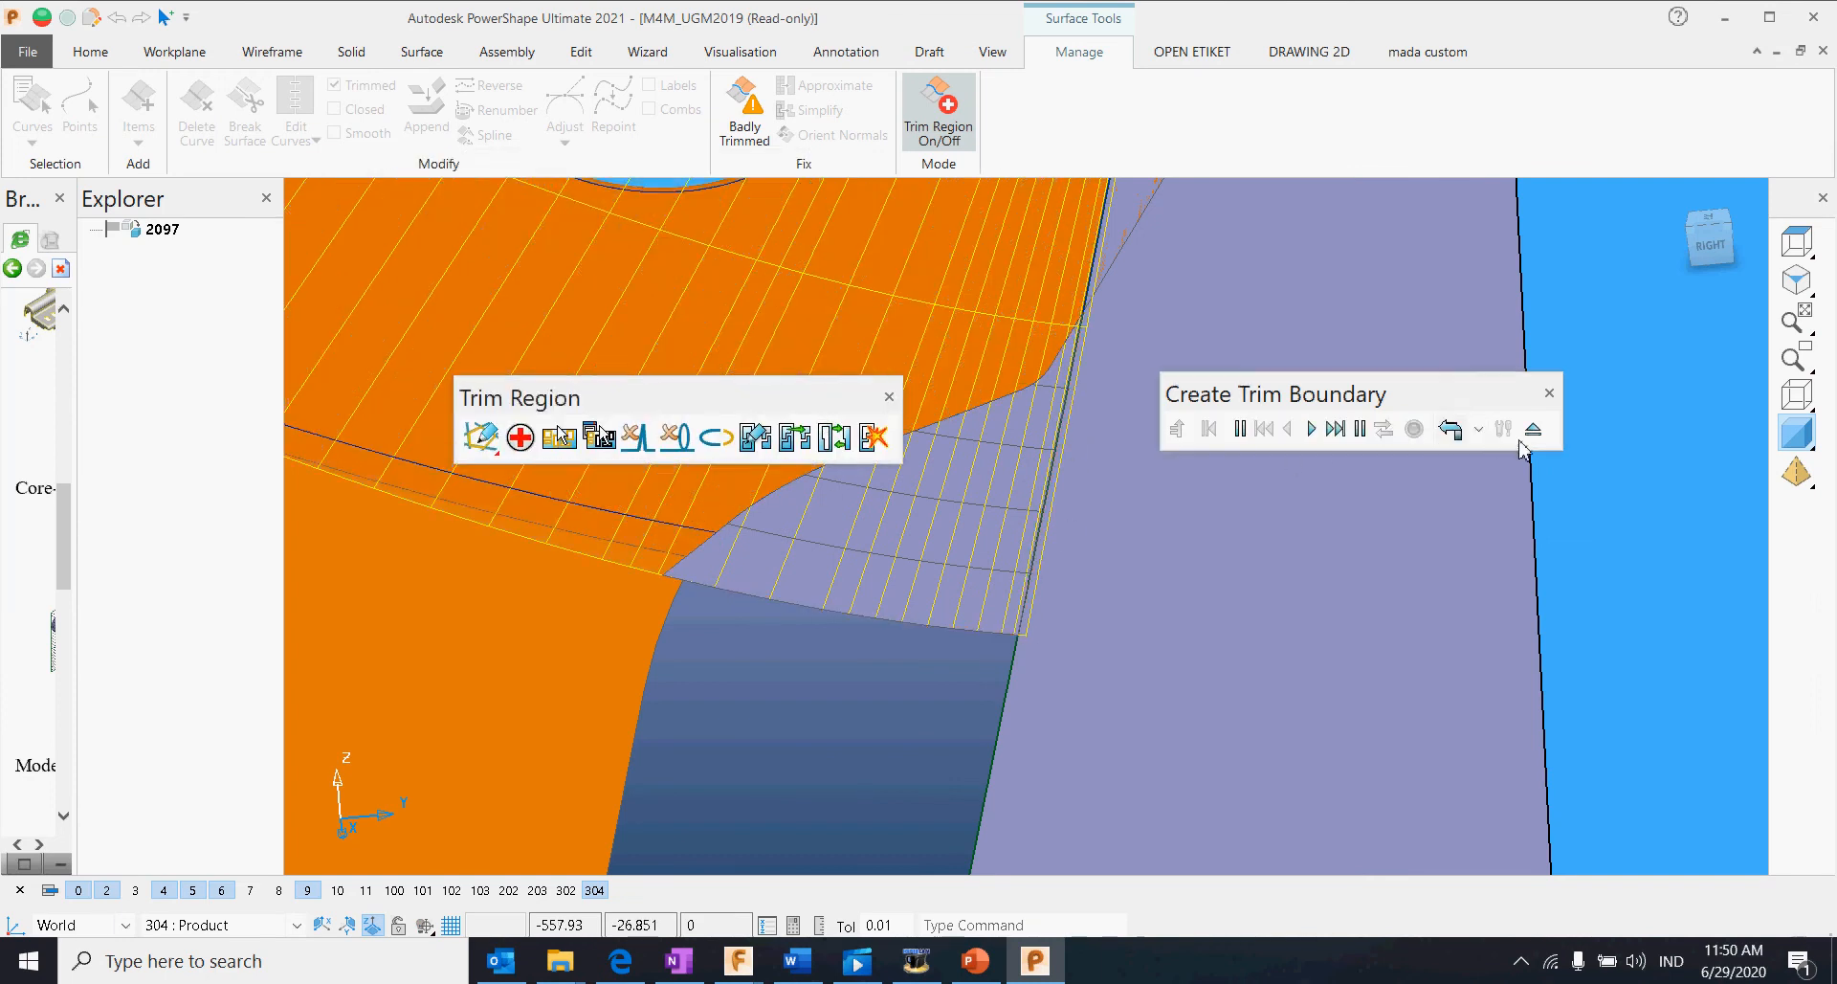
pyautogui.click(889, 396)
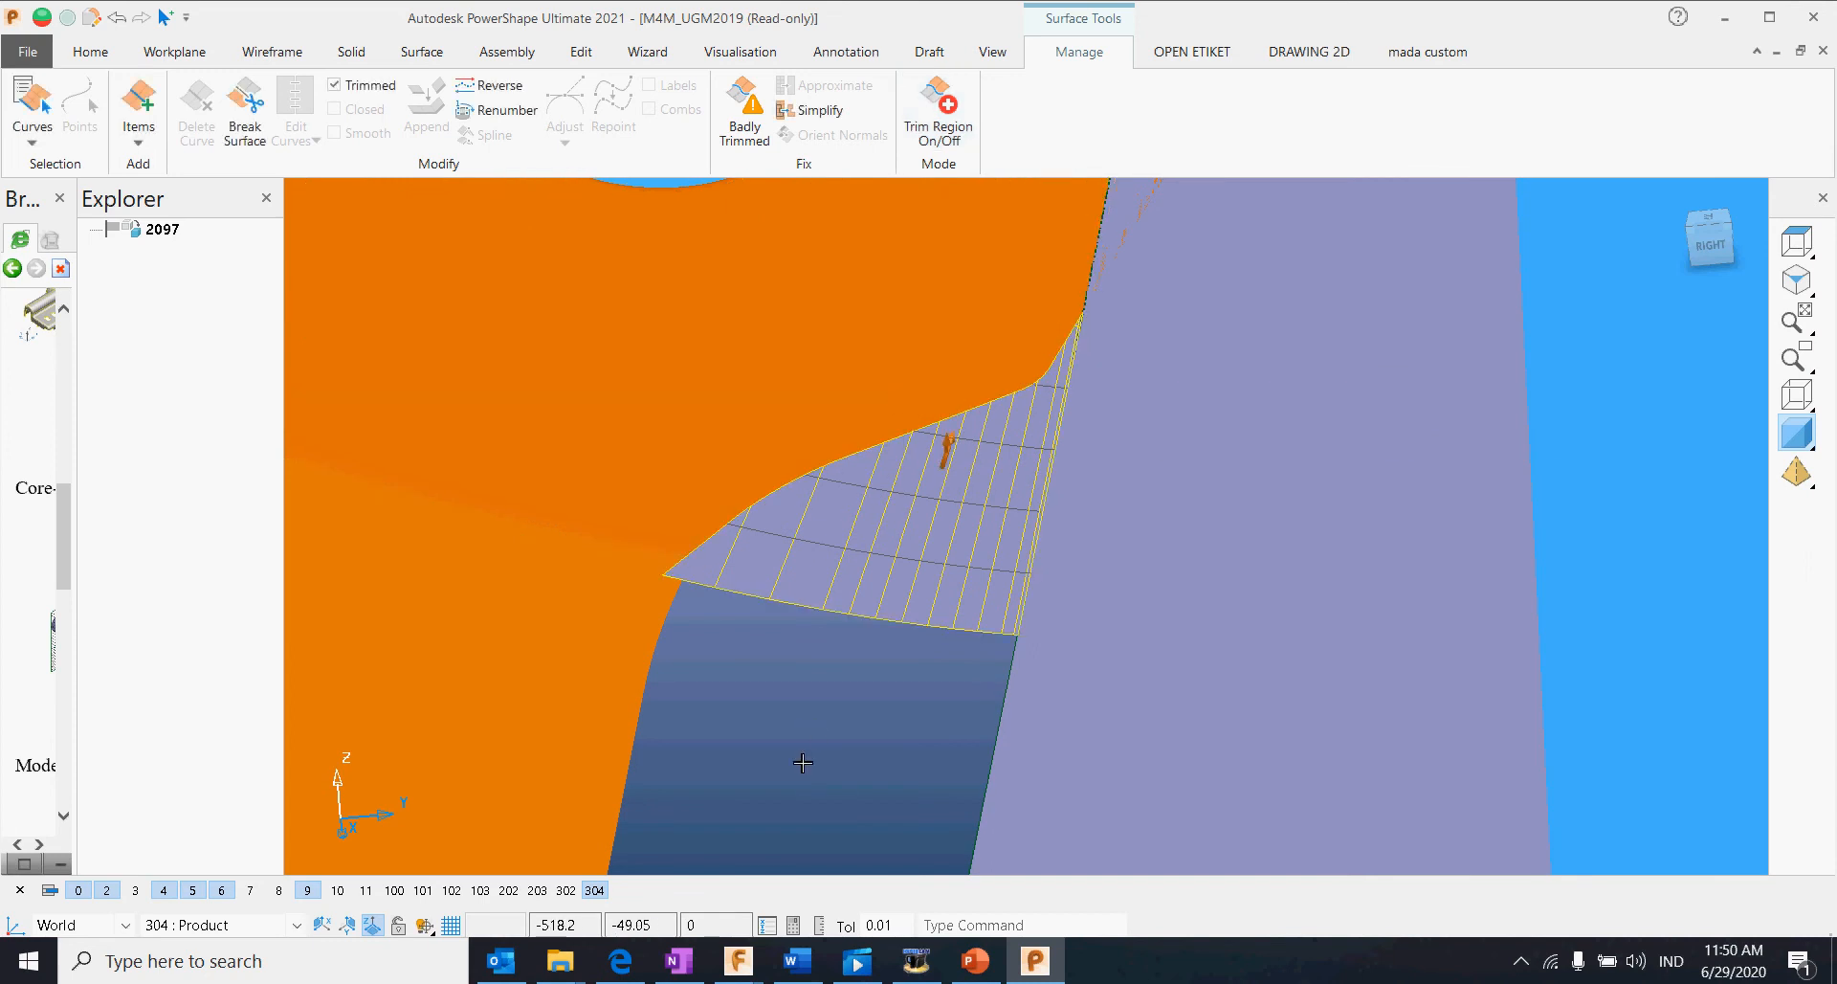
# Step: Start Surface Trim Region Editing on the tall parting surface adjoining the retrimmed face and begin creating a trim boundary
pyautogui.click(887, 565)
pyautogui.click(813, 381)
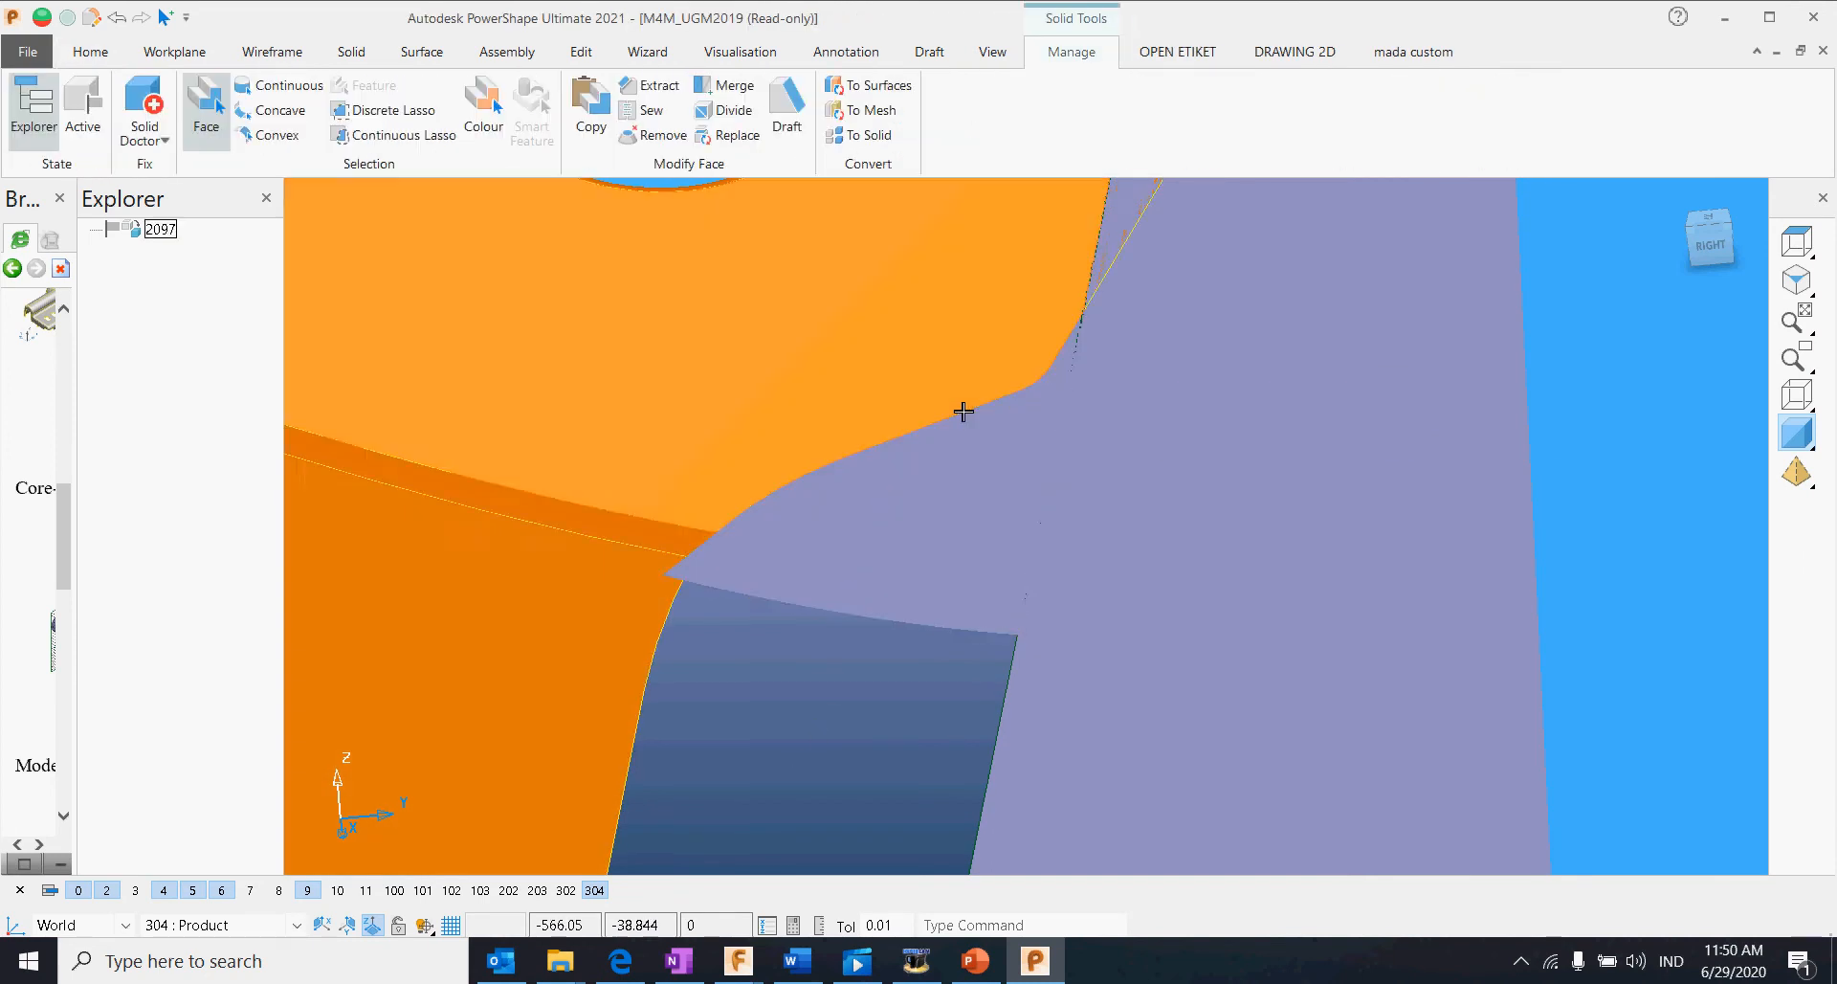
pyautogui.scroll(1, 963, 412)
pyautogui.click(951, 541)
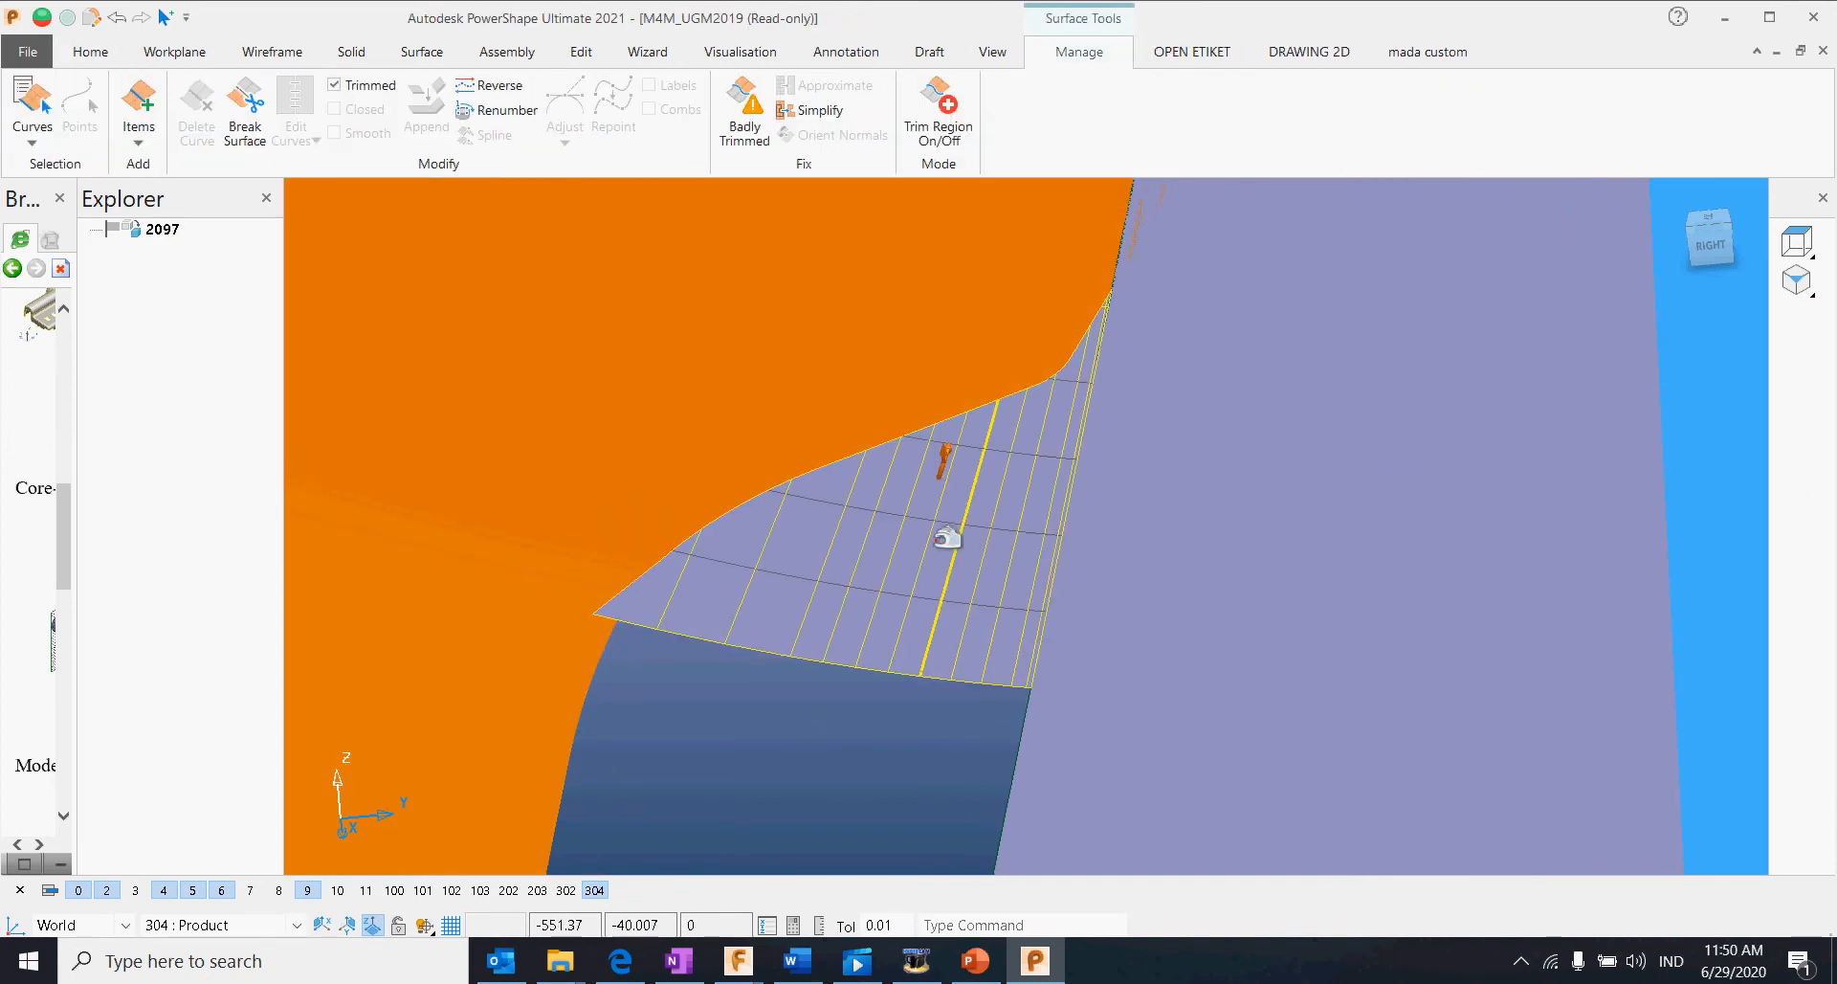
pyautogui.click(1082, 604)
pyautogui.keyDown('shift'); pyautogui.moveTo(1318, 560); pyautogui.dragTo(1050, 625, button='middle'); pyautogui.keyUp('shift')
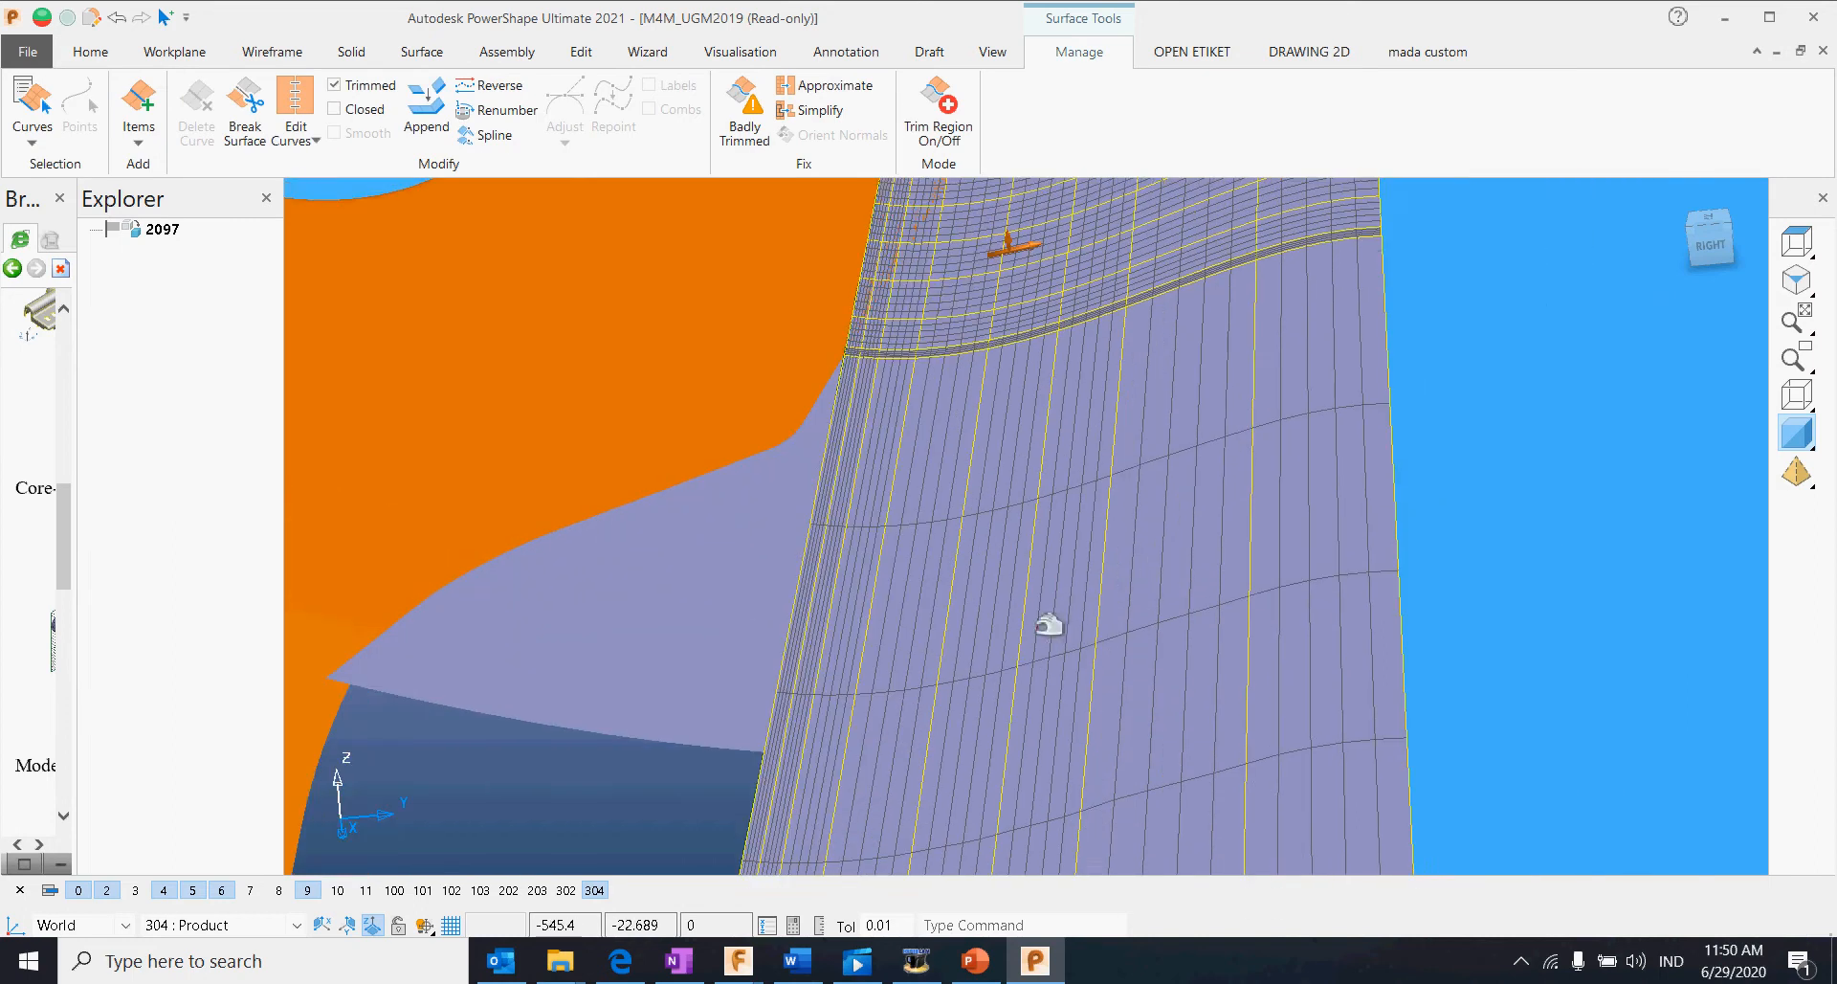
pyautogui.scroll(-5, 1050, 625)
pyautogui.scroll(3, 1082, 339)
pyautogui.rightClick(972, 586)
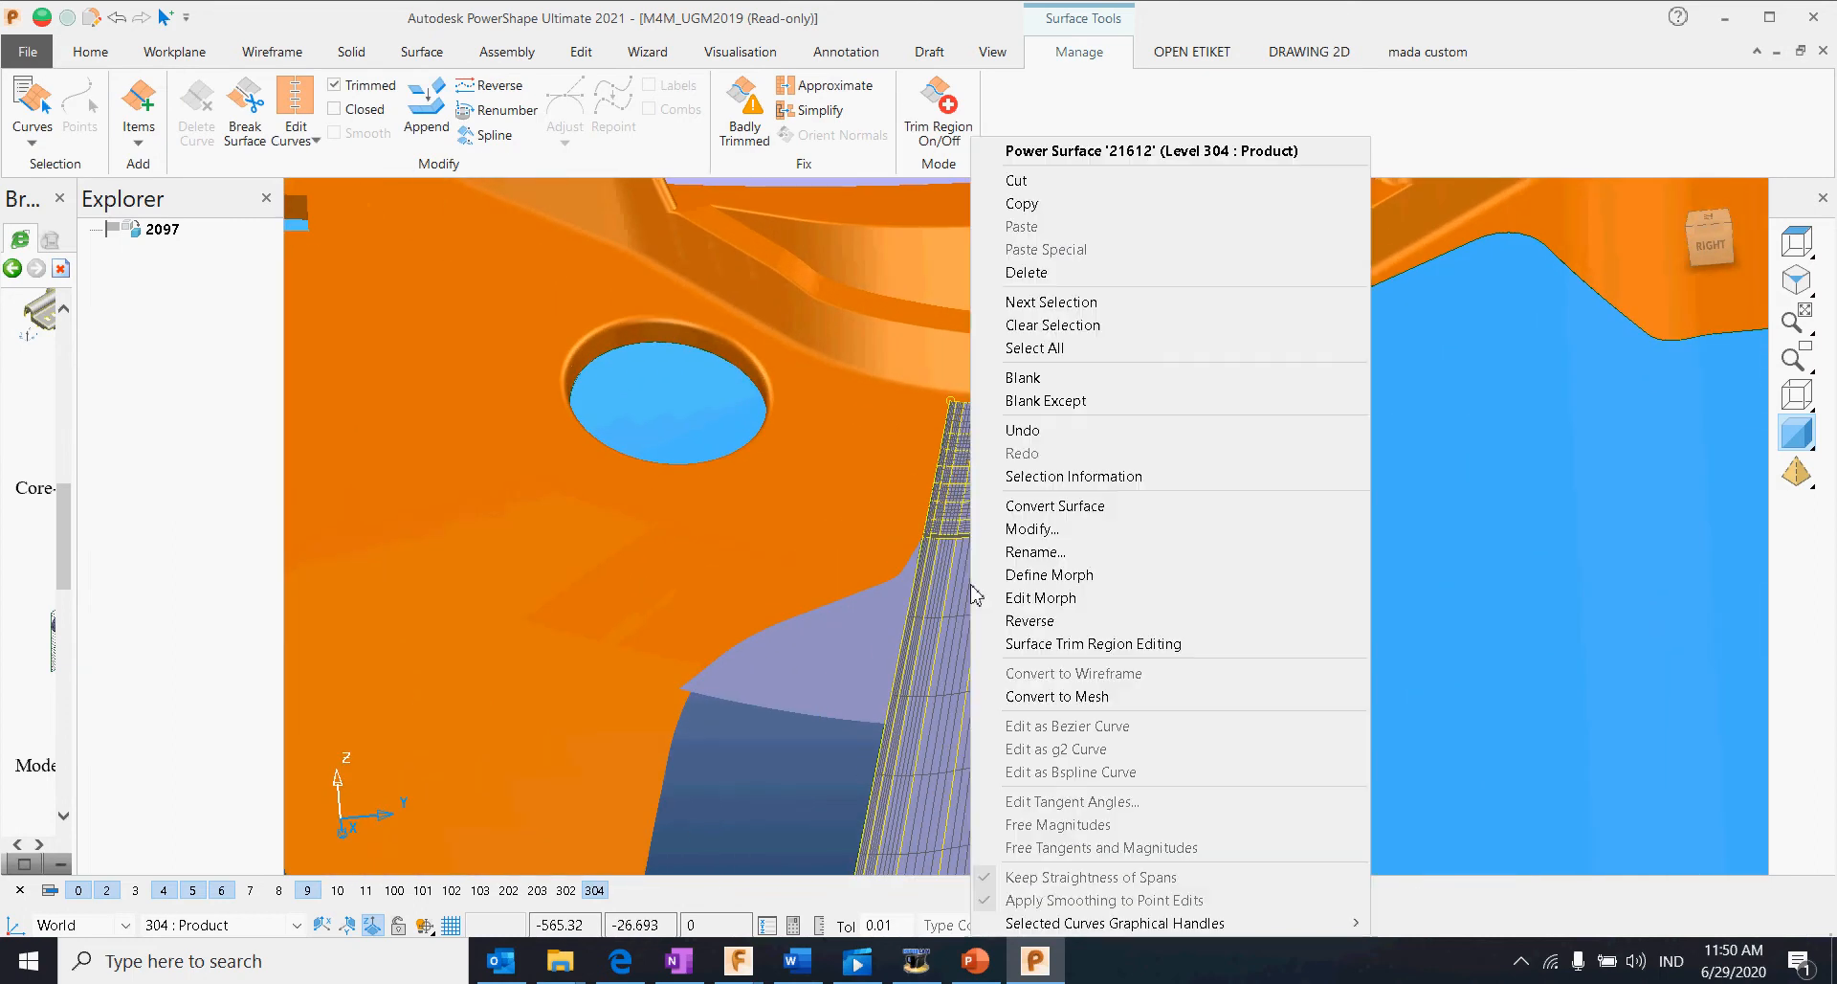
pyautogui.click(1093, 642)
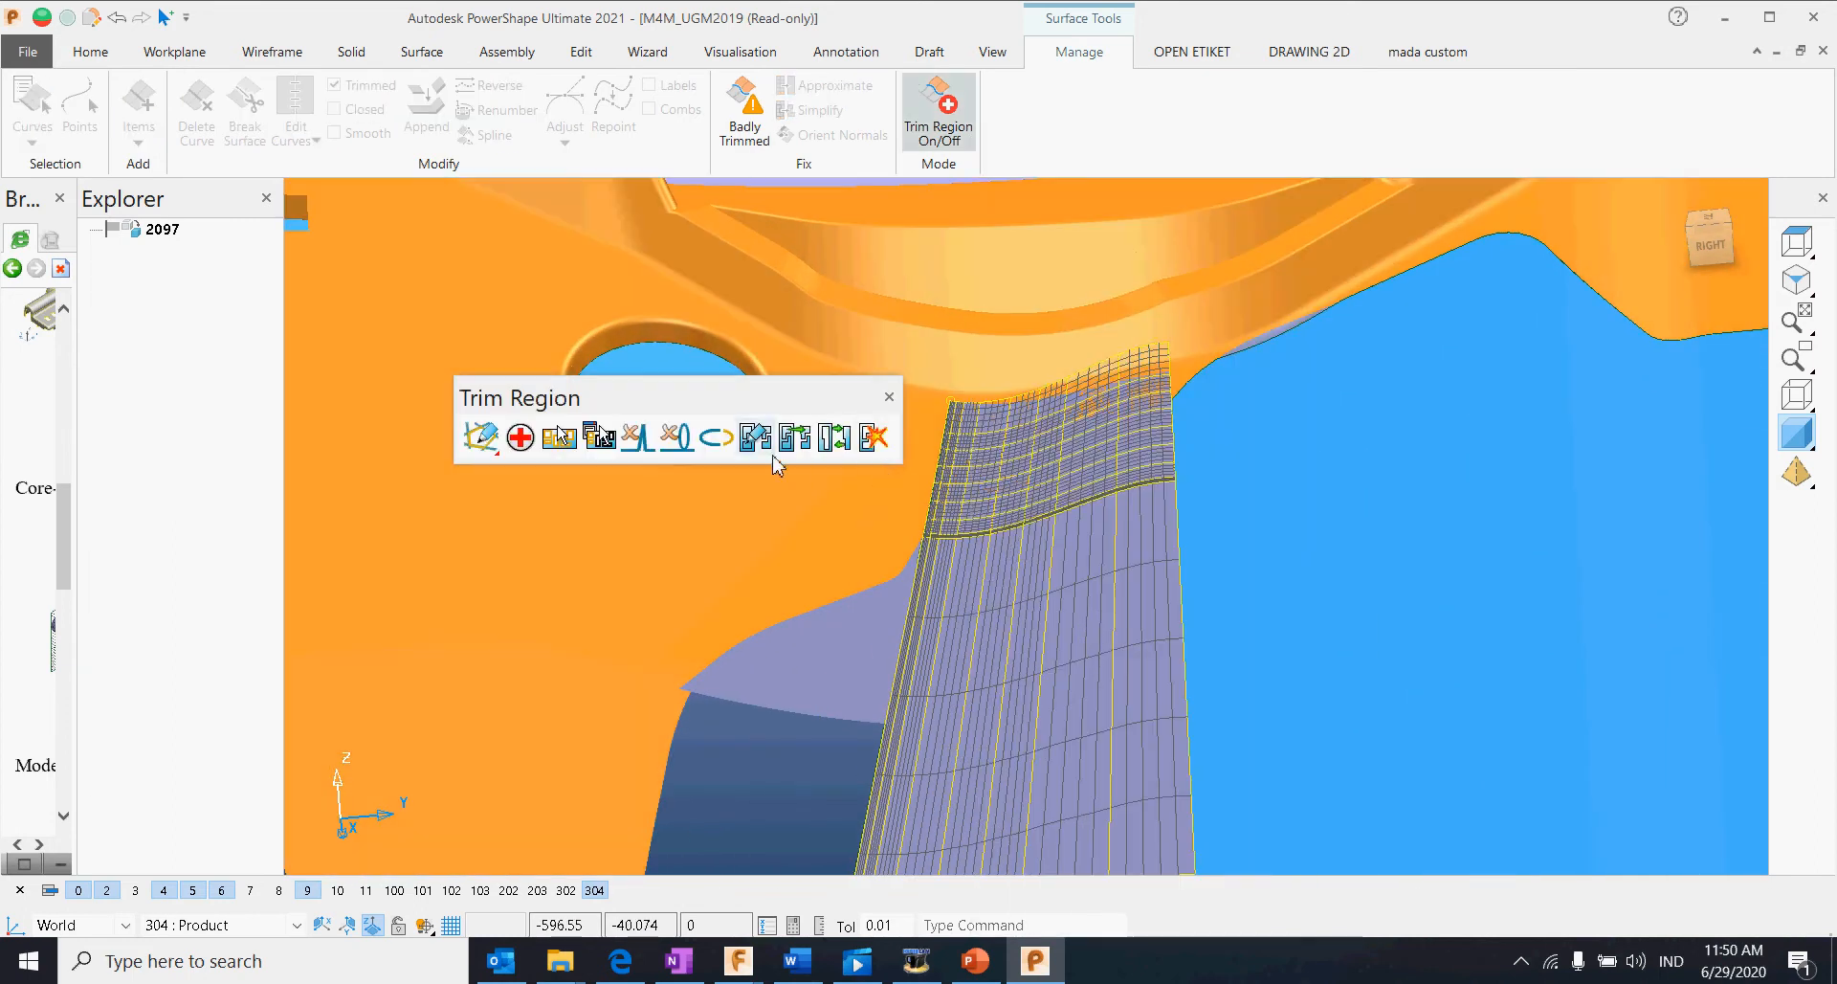
pyautogui.click(560, 438)
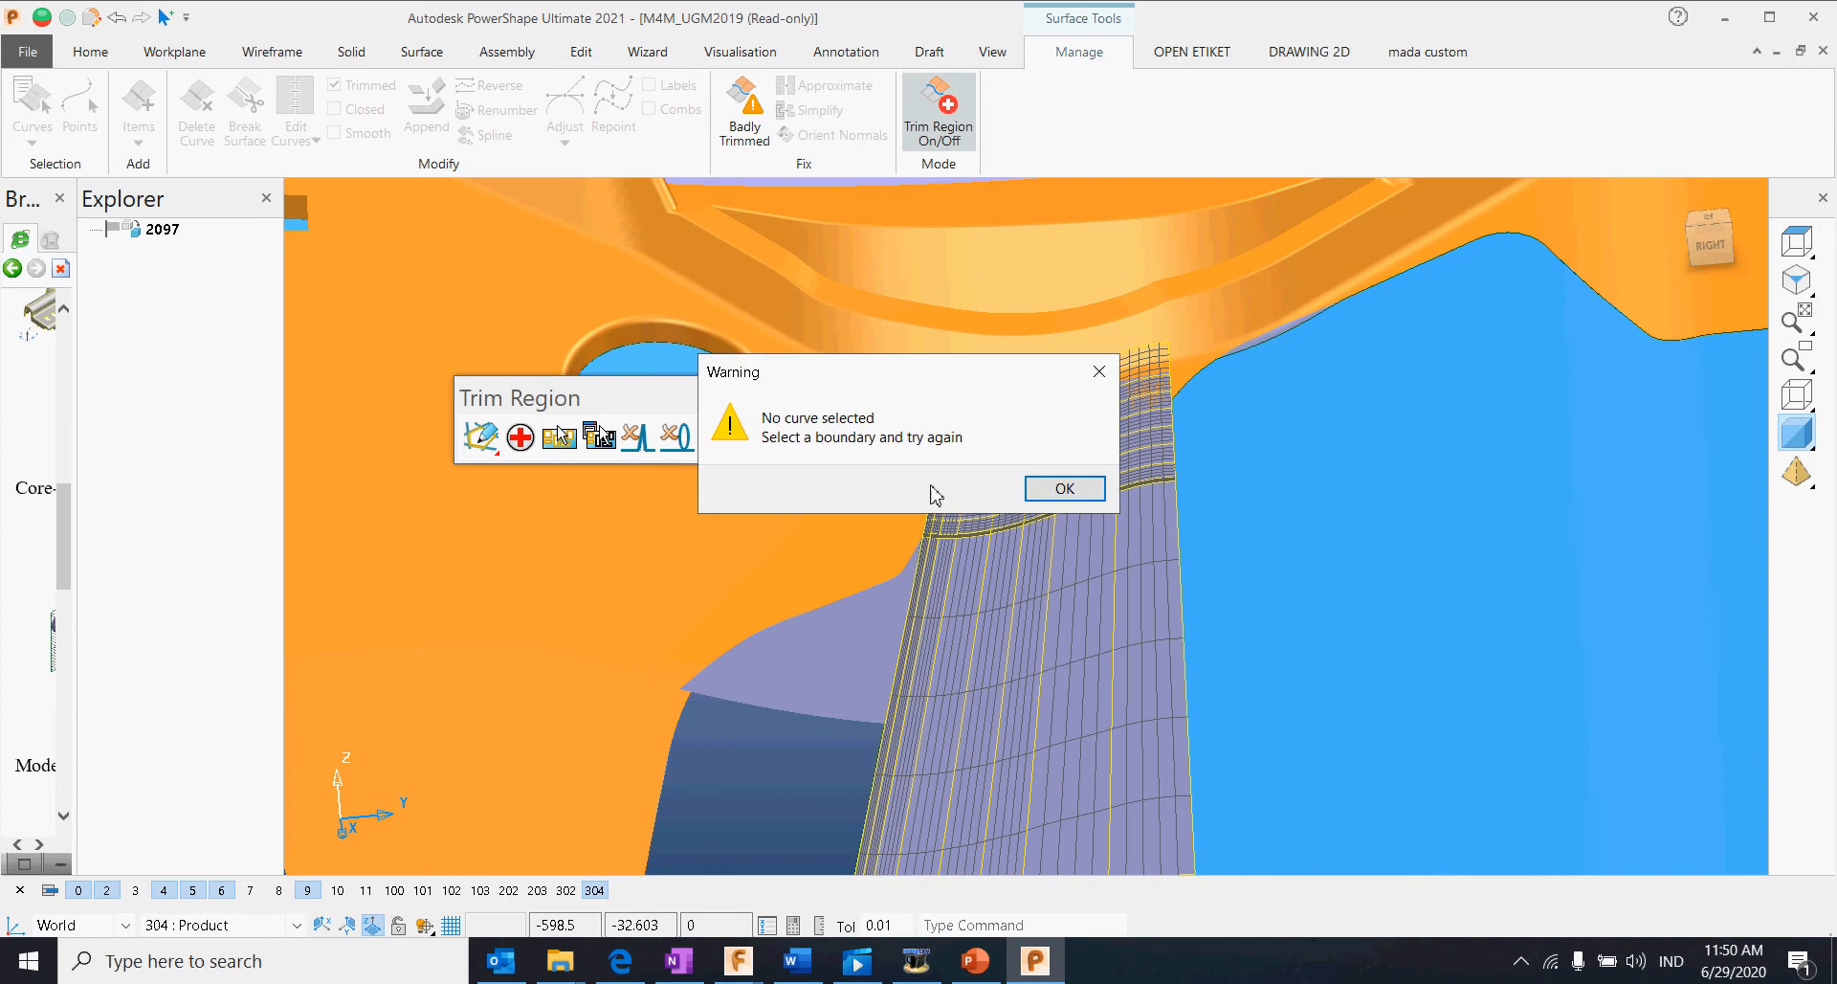
pyautogui.click(1058, 489)
pyautogui.click(752, 440)
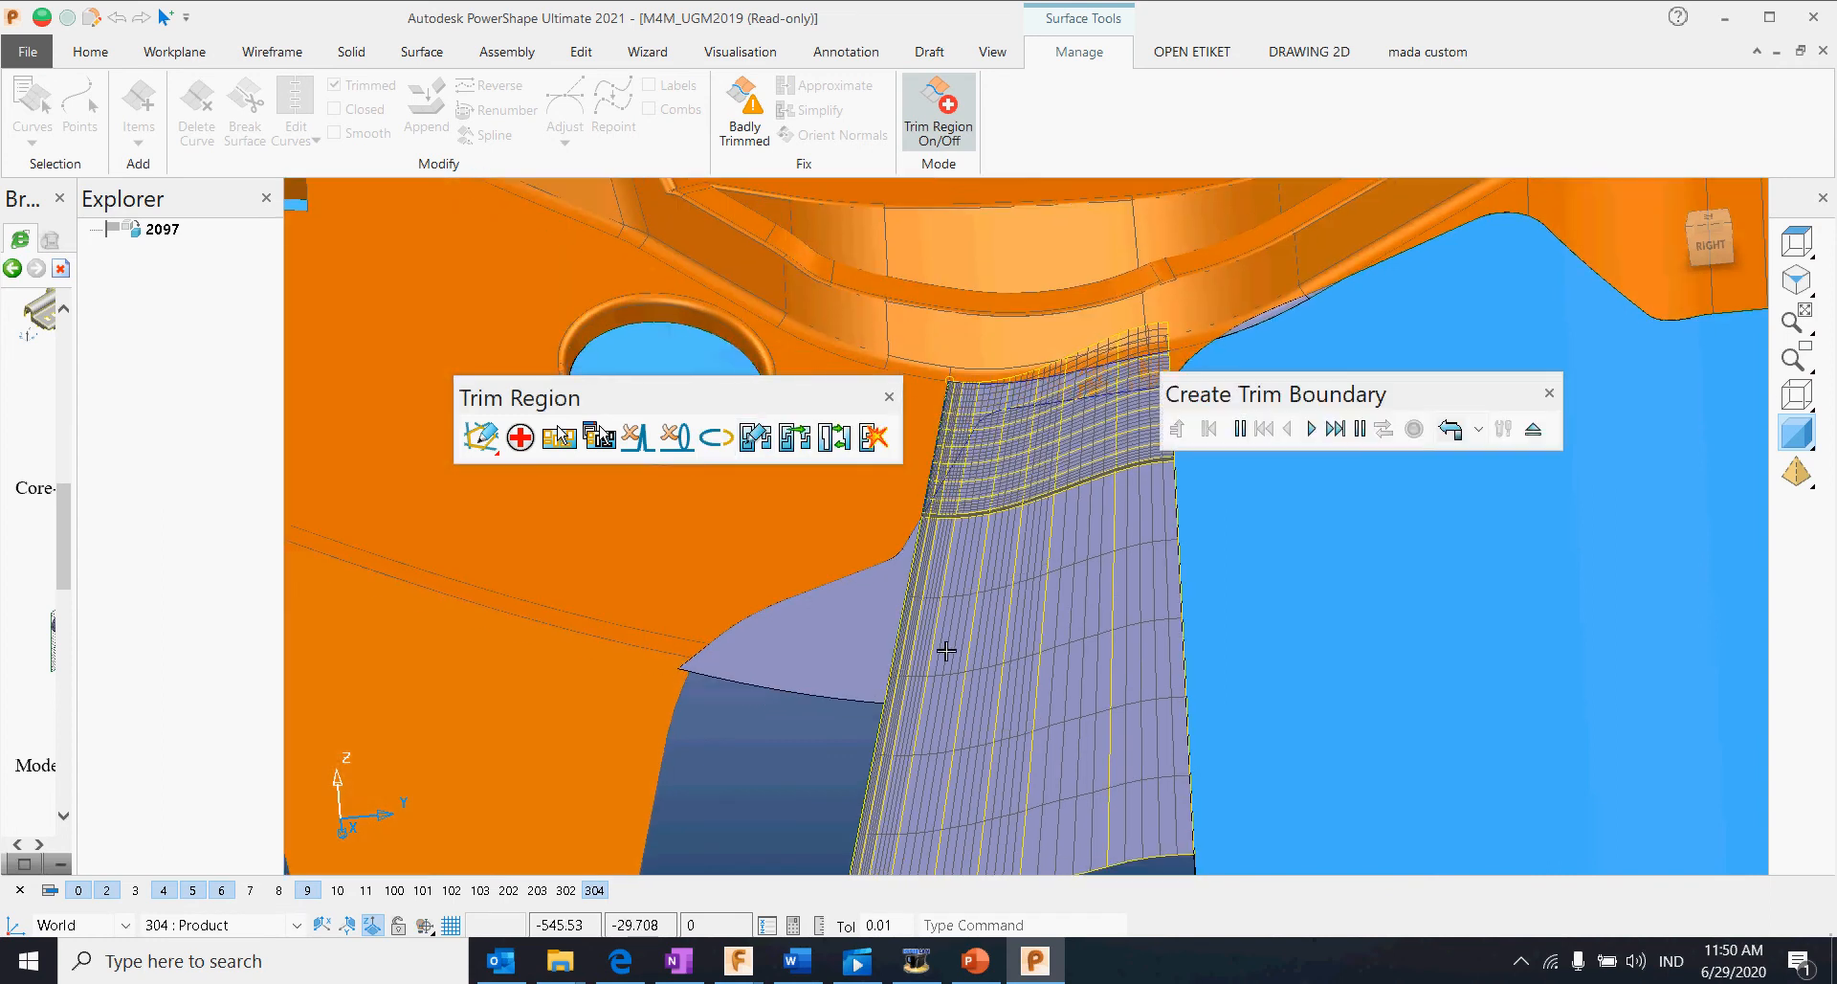
pyautogui.click(943, 498)
pyautogui.scroll(3, 944, 479)
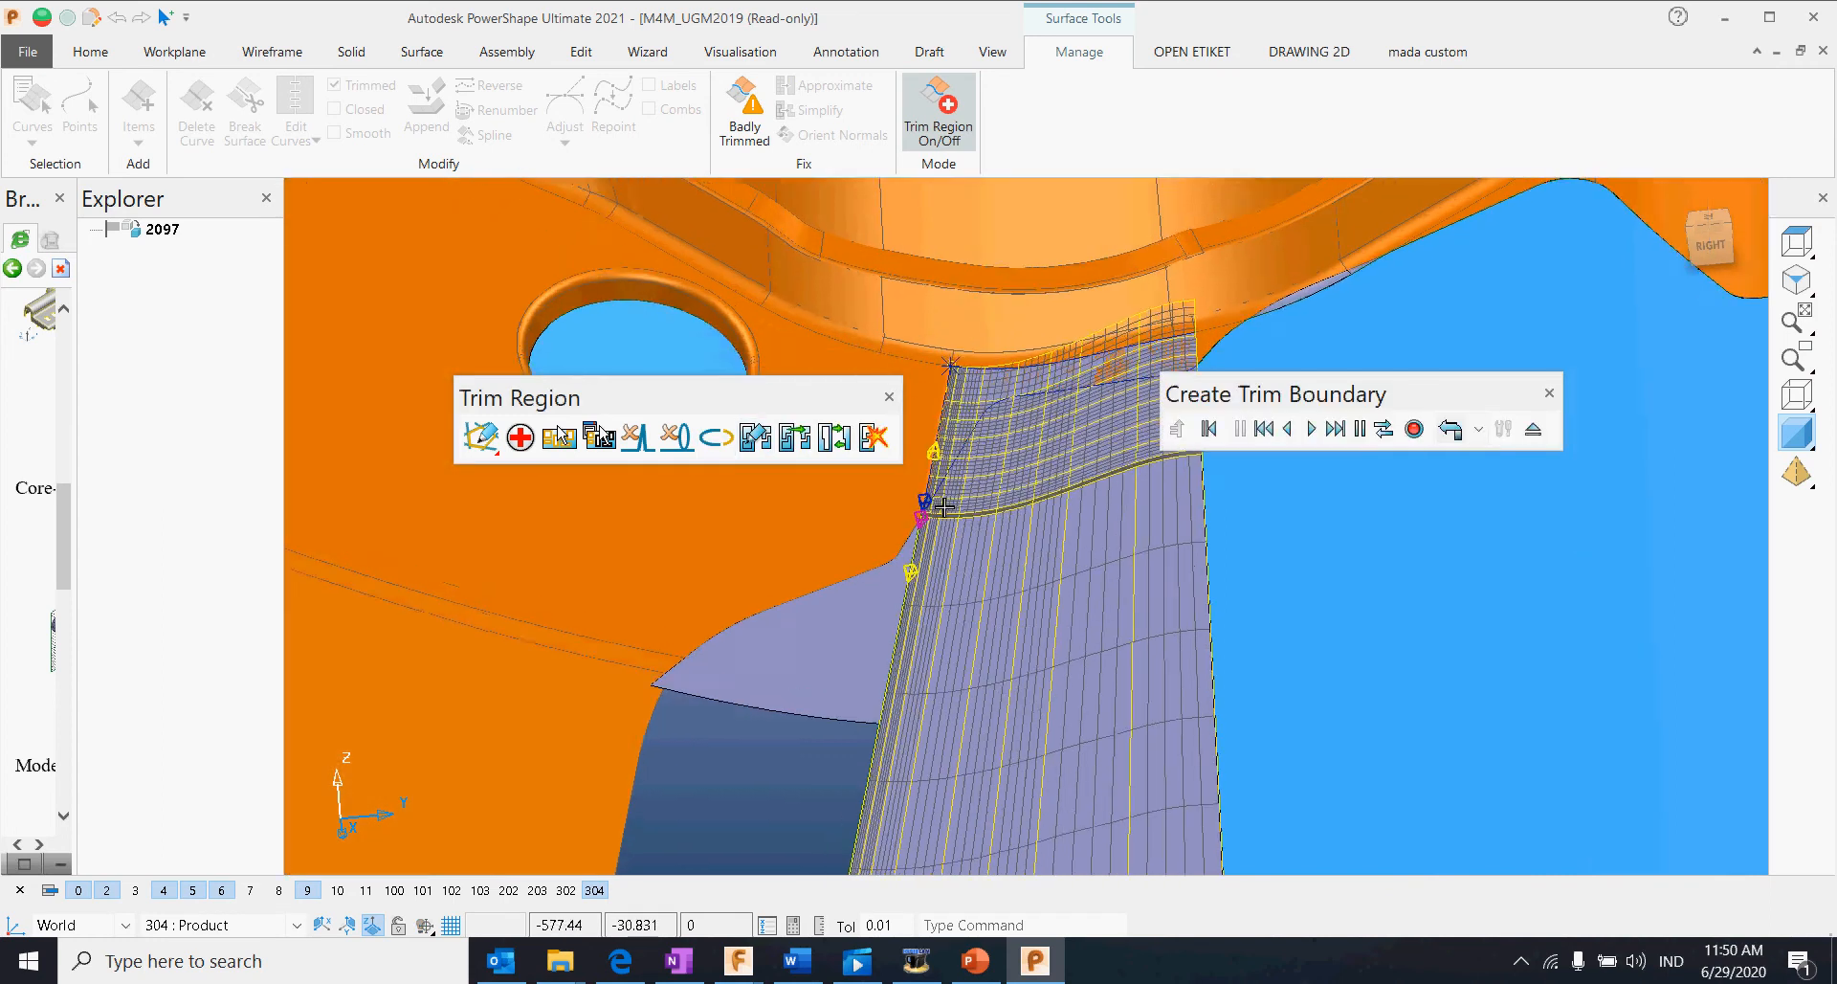
pyautogui.scroll(3, 946, 473)
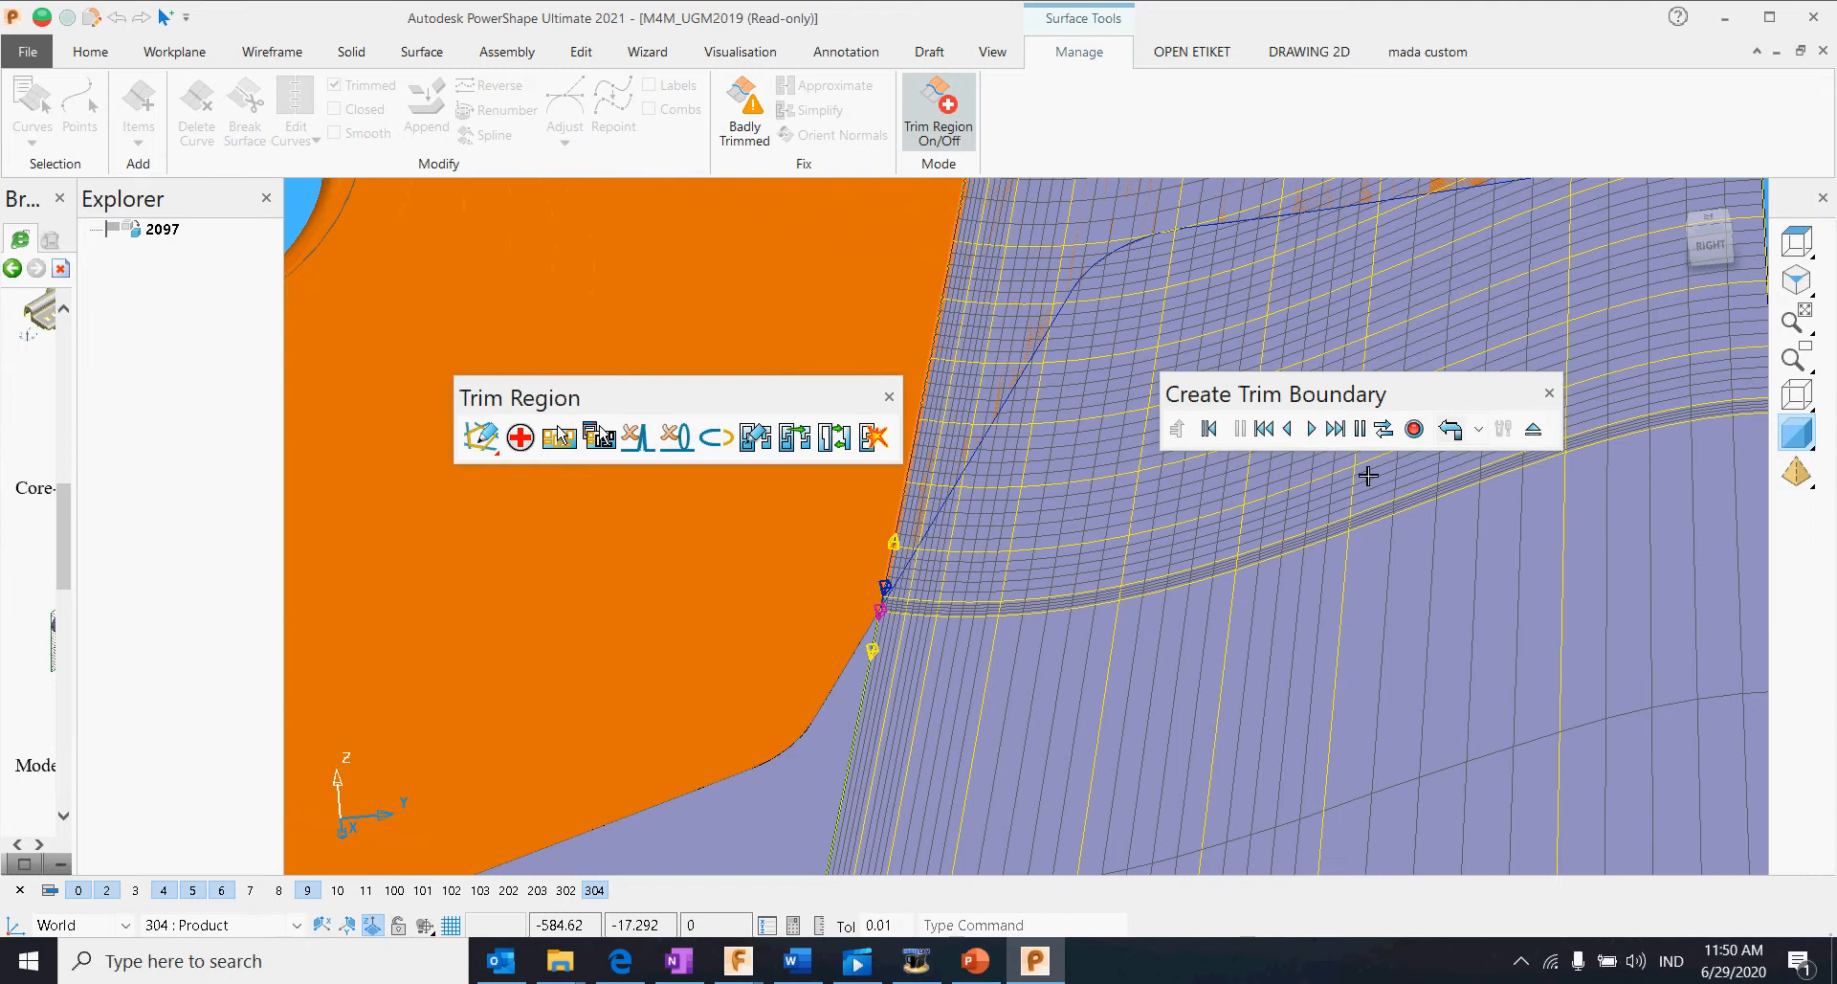
pyautogui.click(1290, 429)
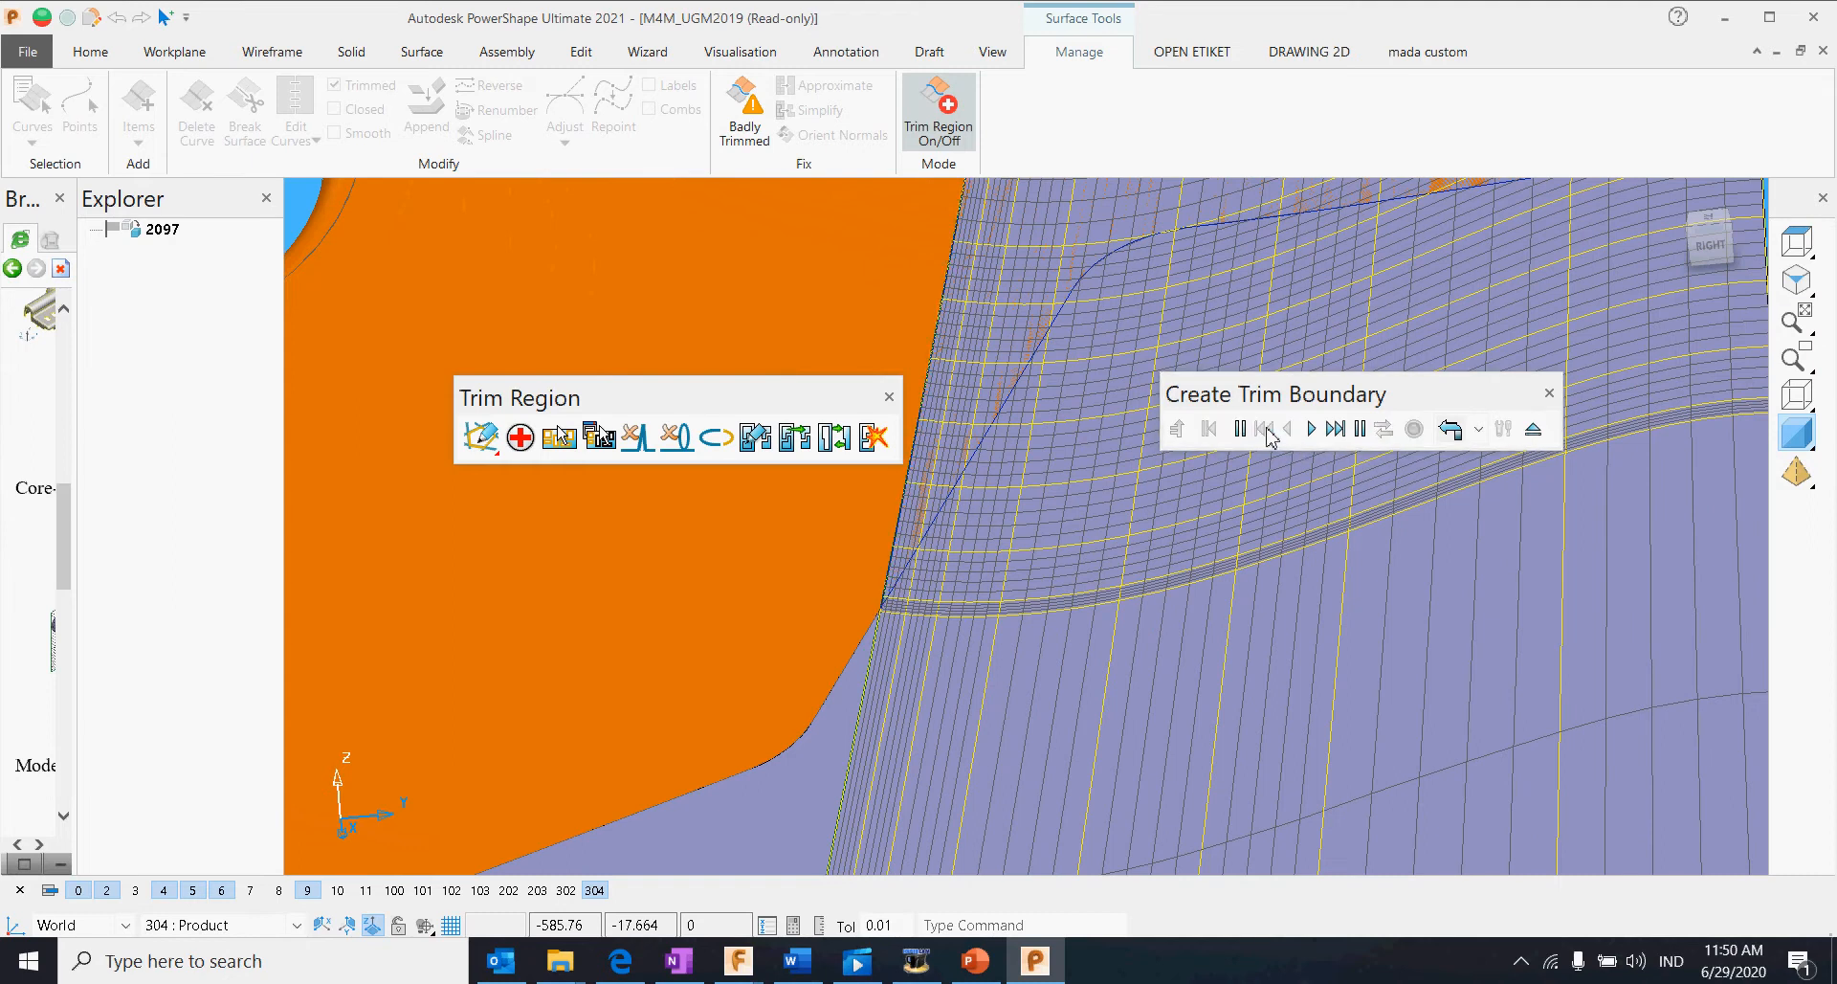
# Step: Create and save a trim boundary around the tall parting surface, following the part's upper edge contour, and finish trim region editing
pyautogui.click(953, 498)
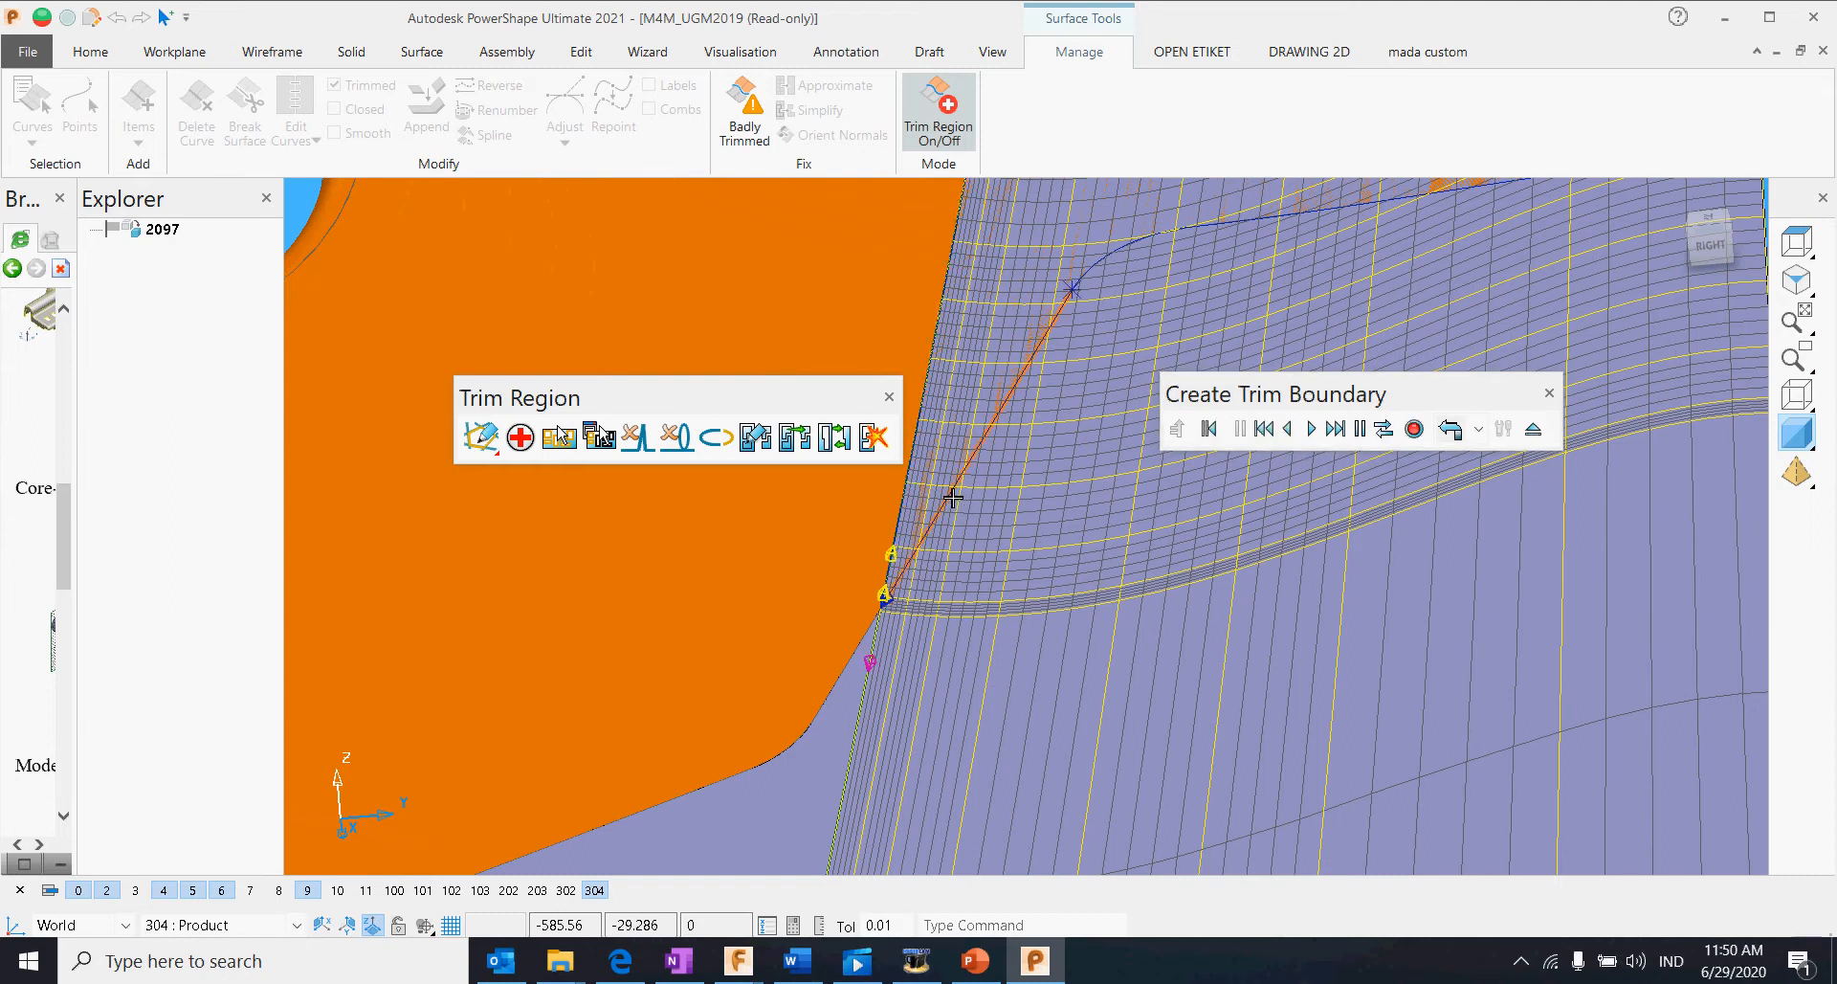
pyautogui.scroll(-5, 1059, 709)
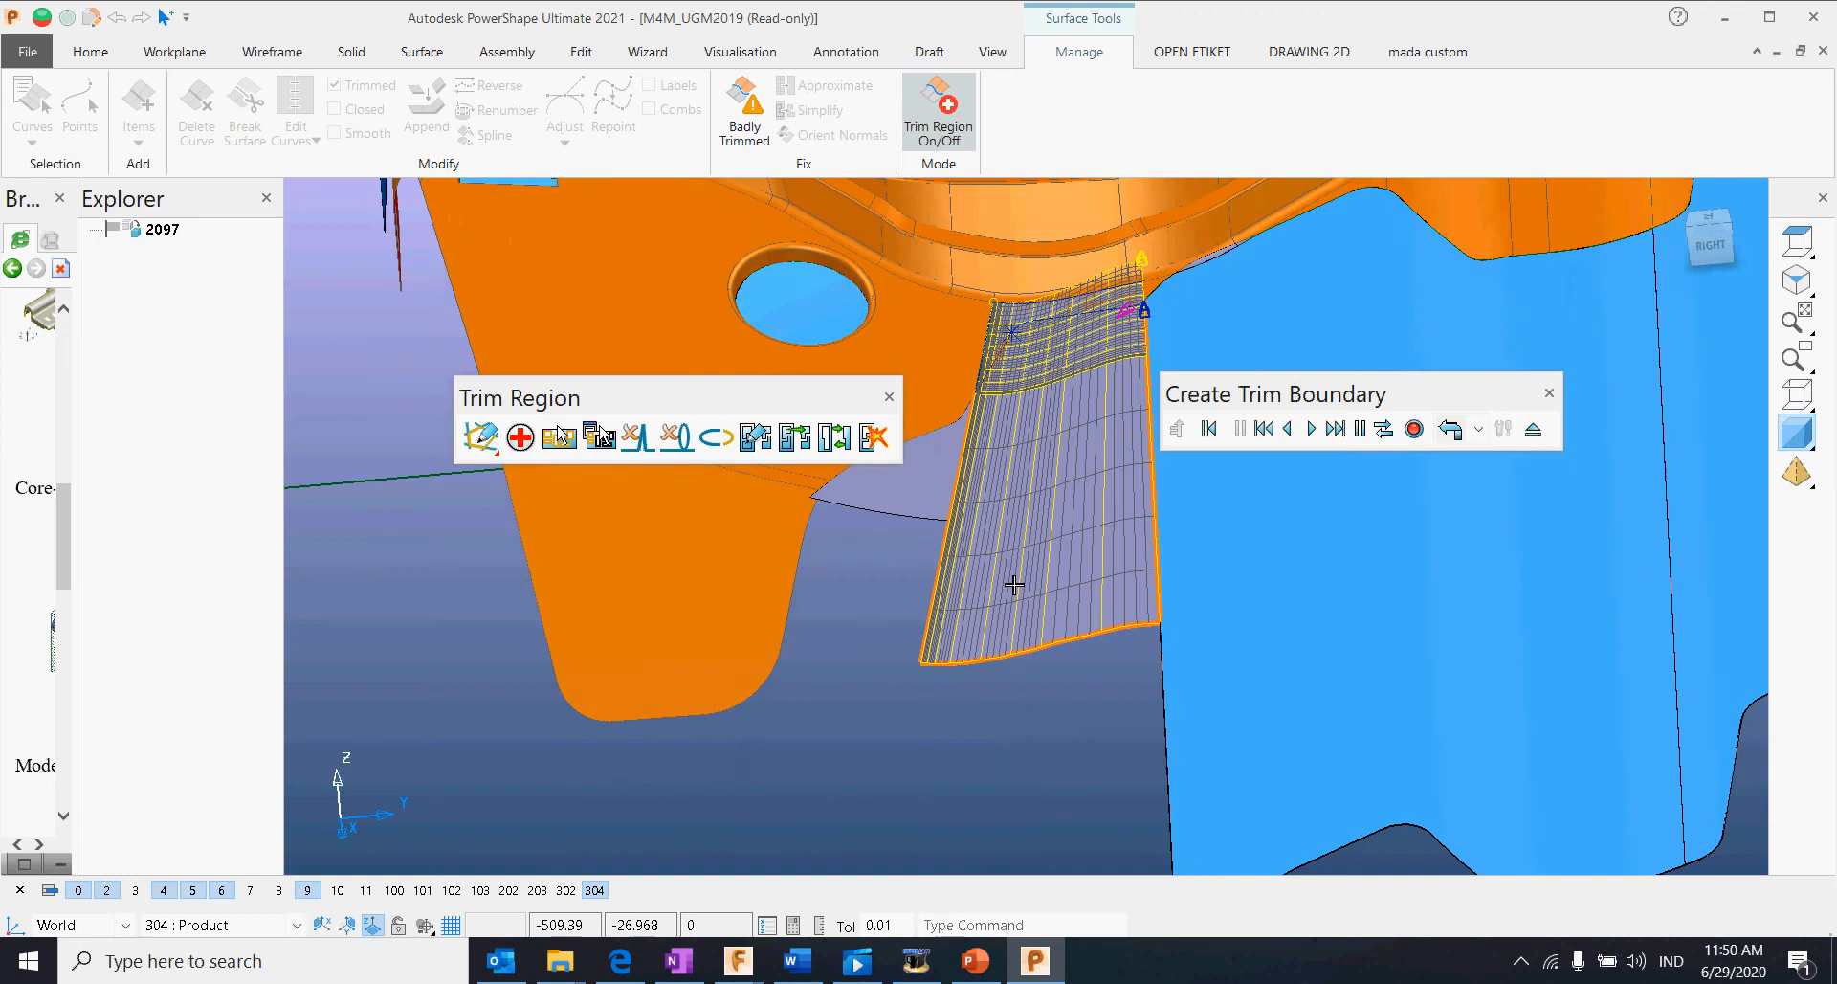
pyautogui.scroll(-3, 995, 709)
pyautogui.scroll(10, 1064, 517)
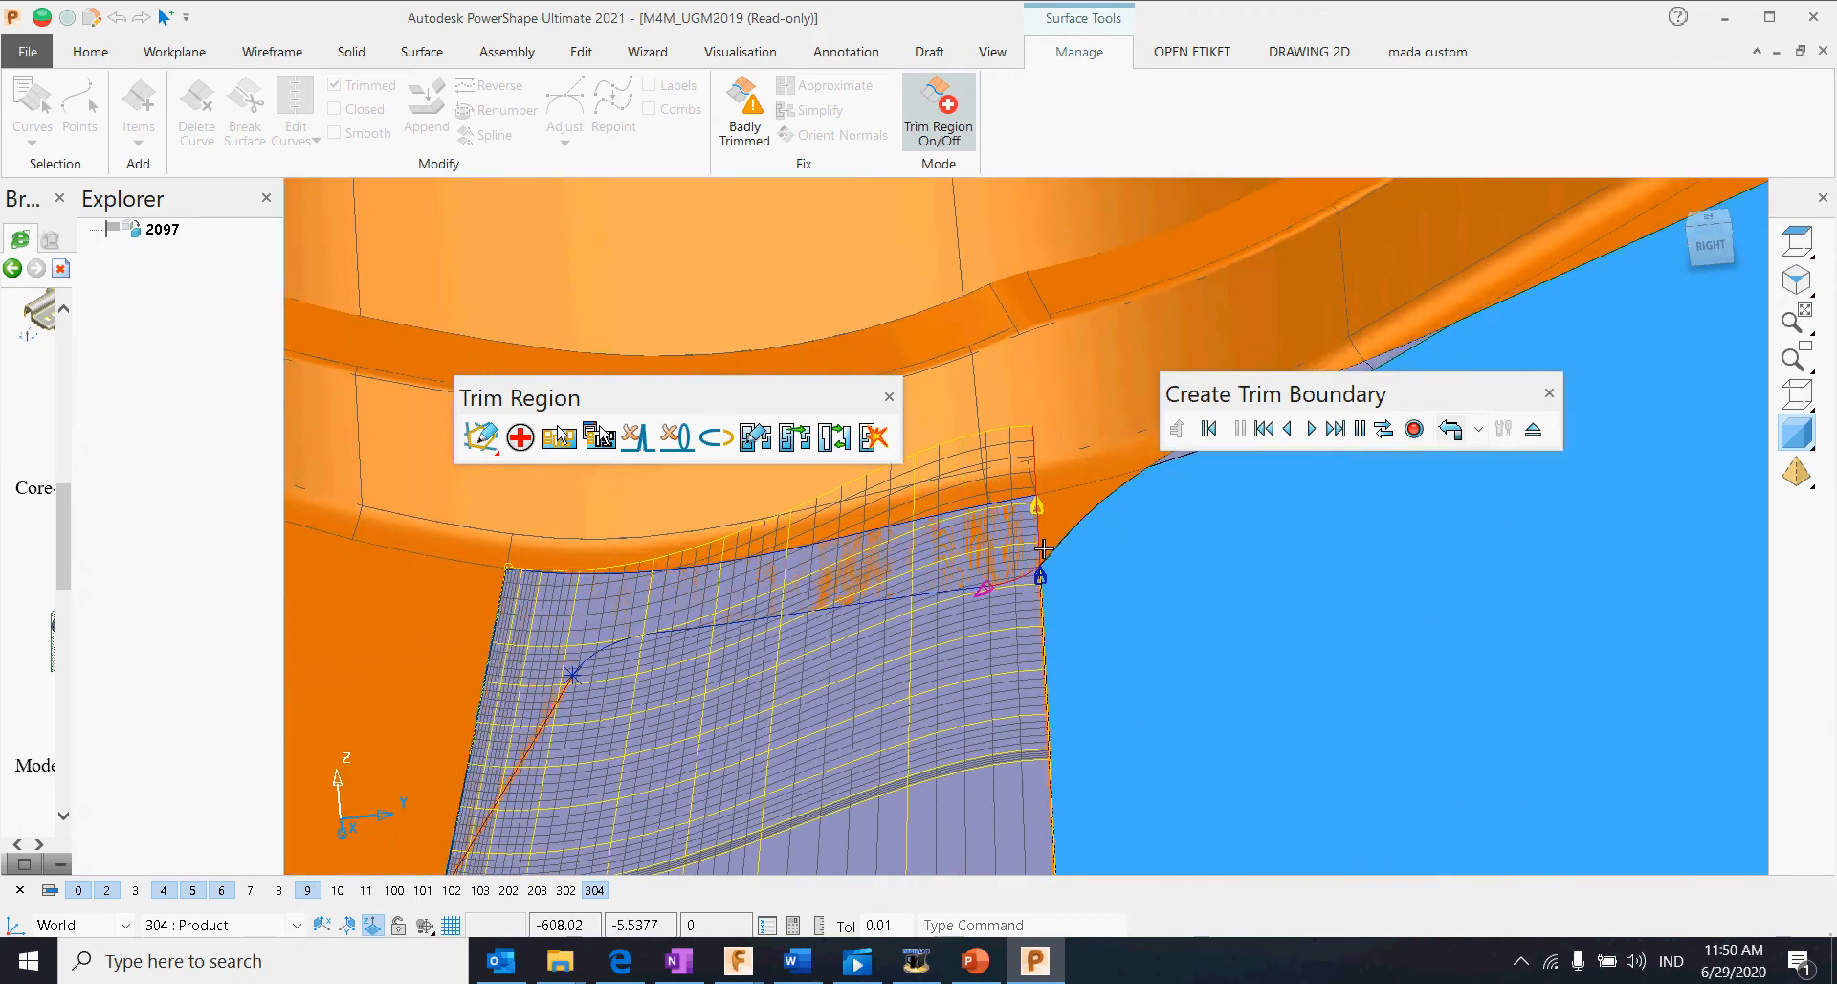
pyautogui.click(986, 600)
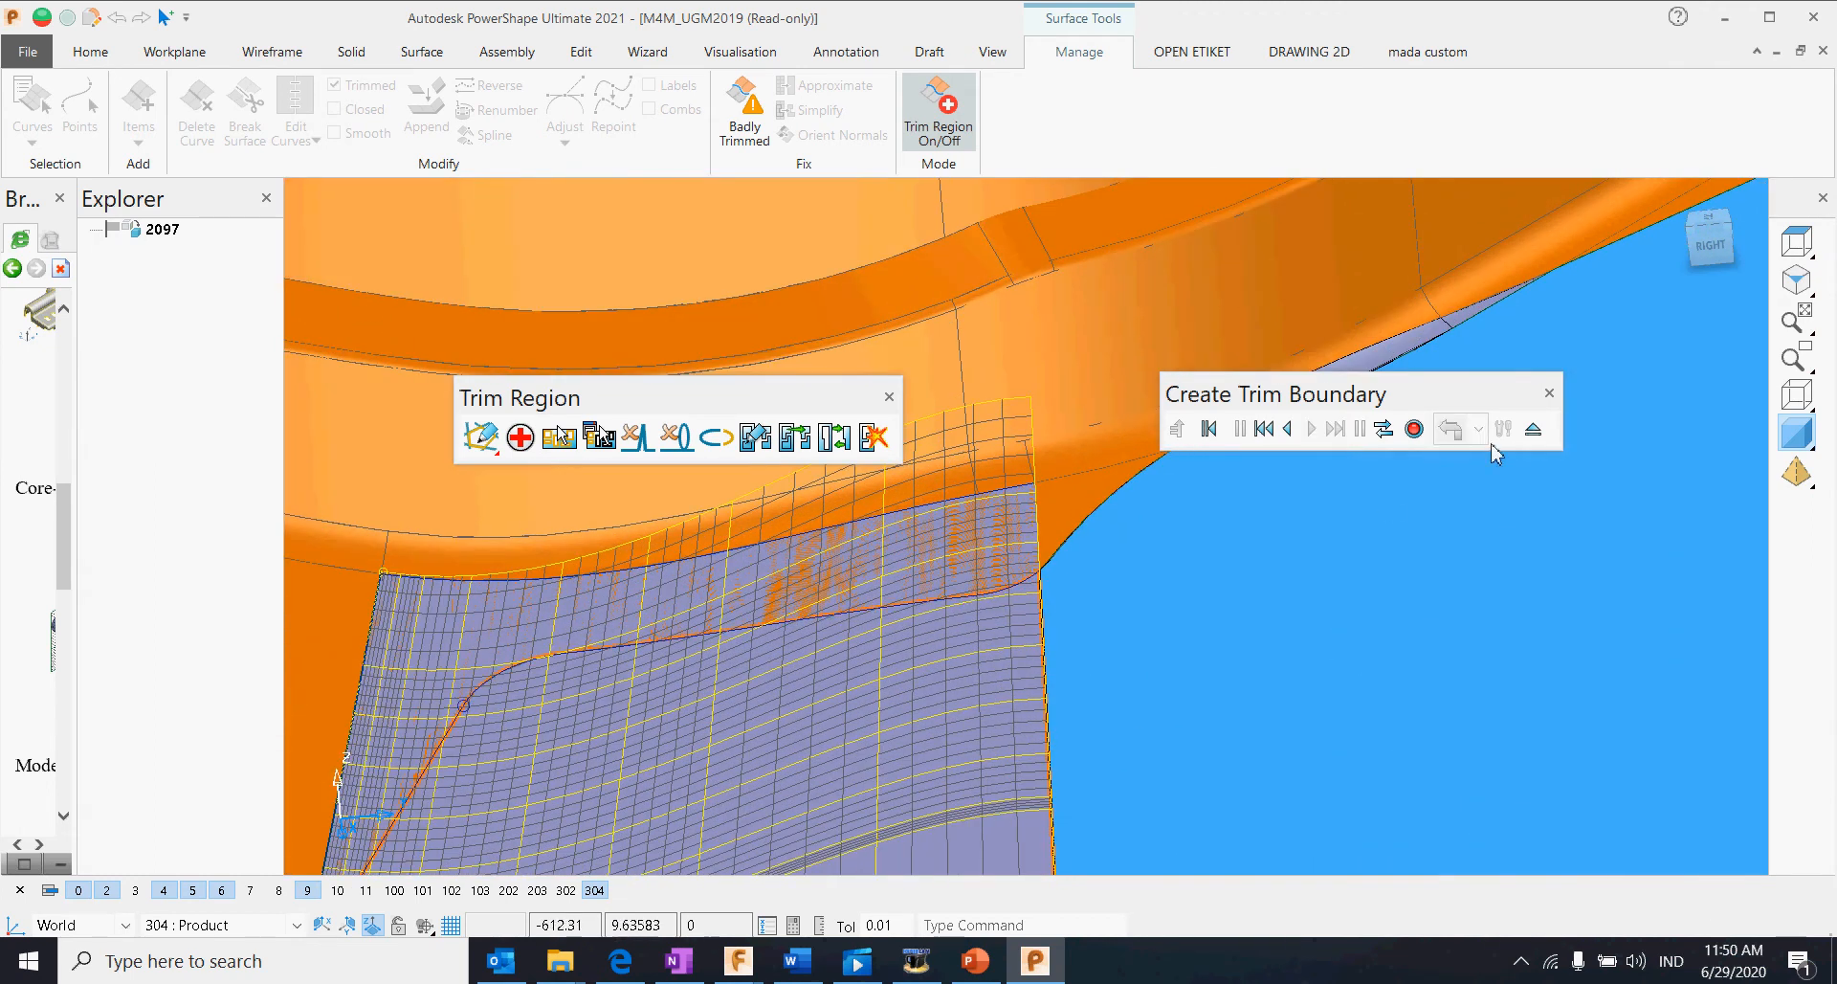
pyautogui.click(1533, 428)
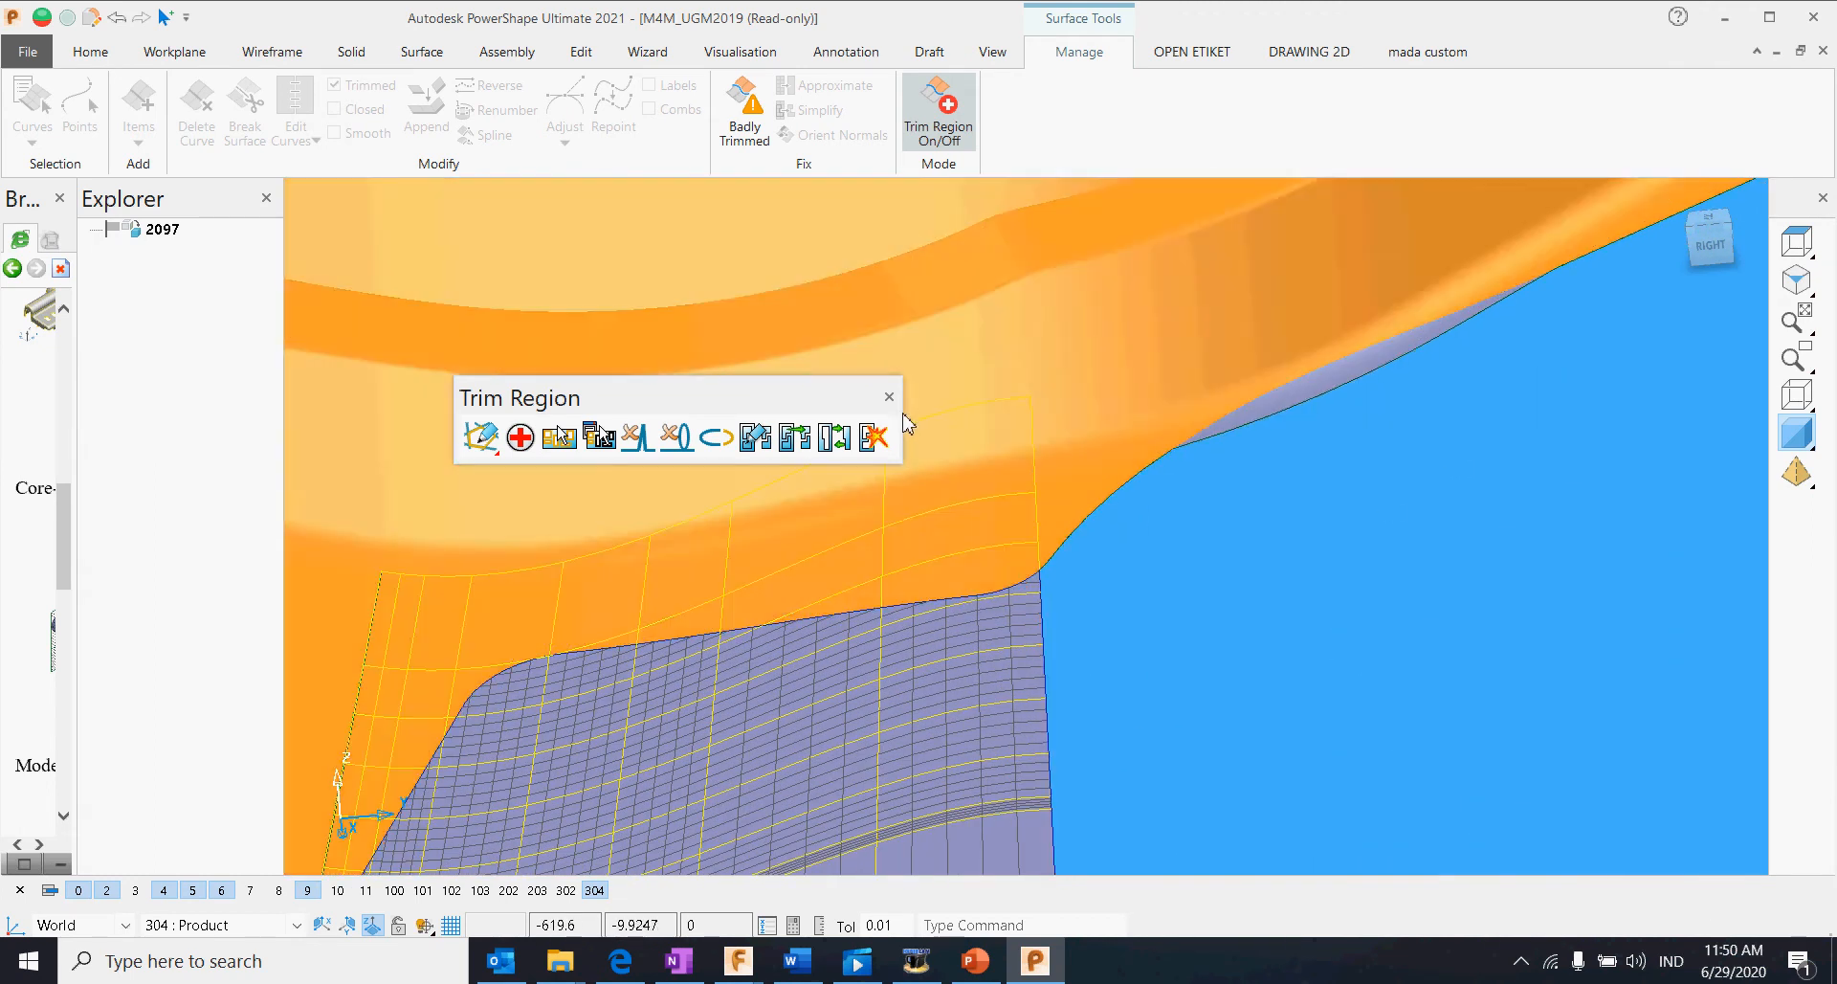
pyautogui.click(889, 397)
pyautogui.scroll(-3, 1017, 607)
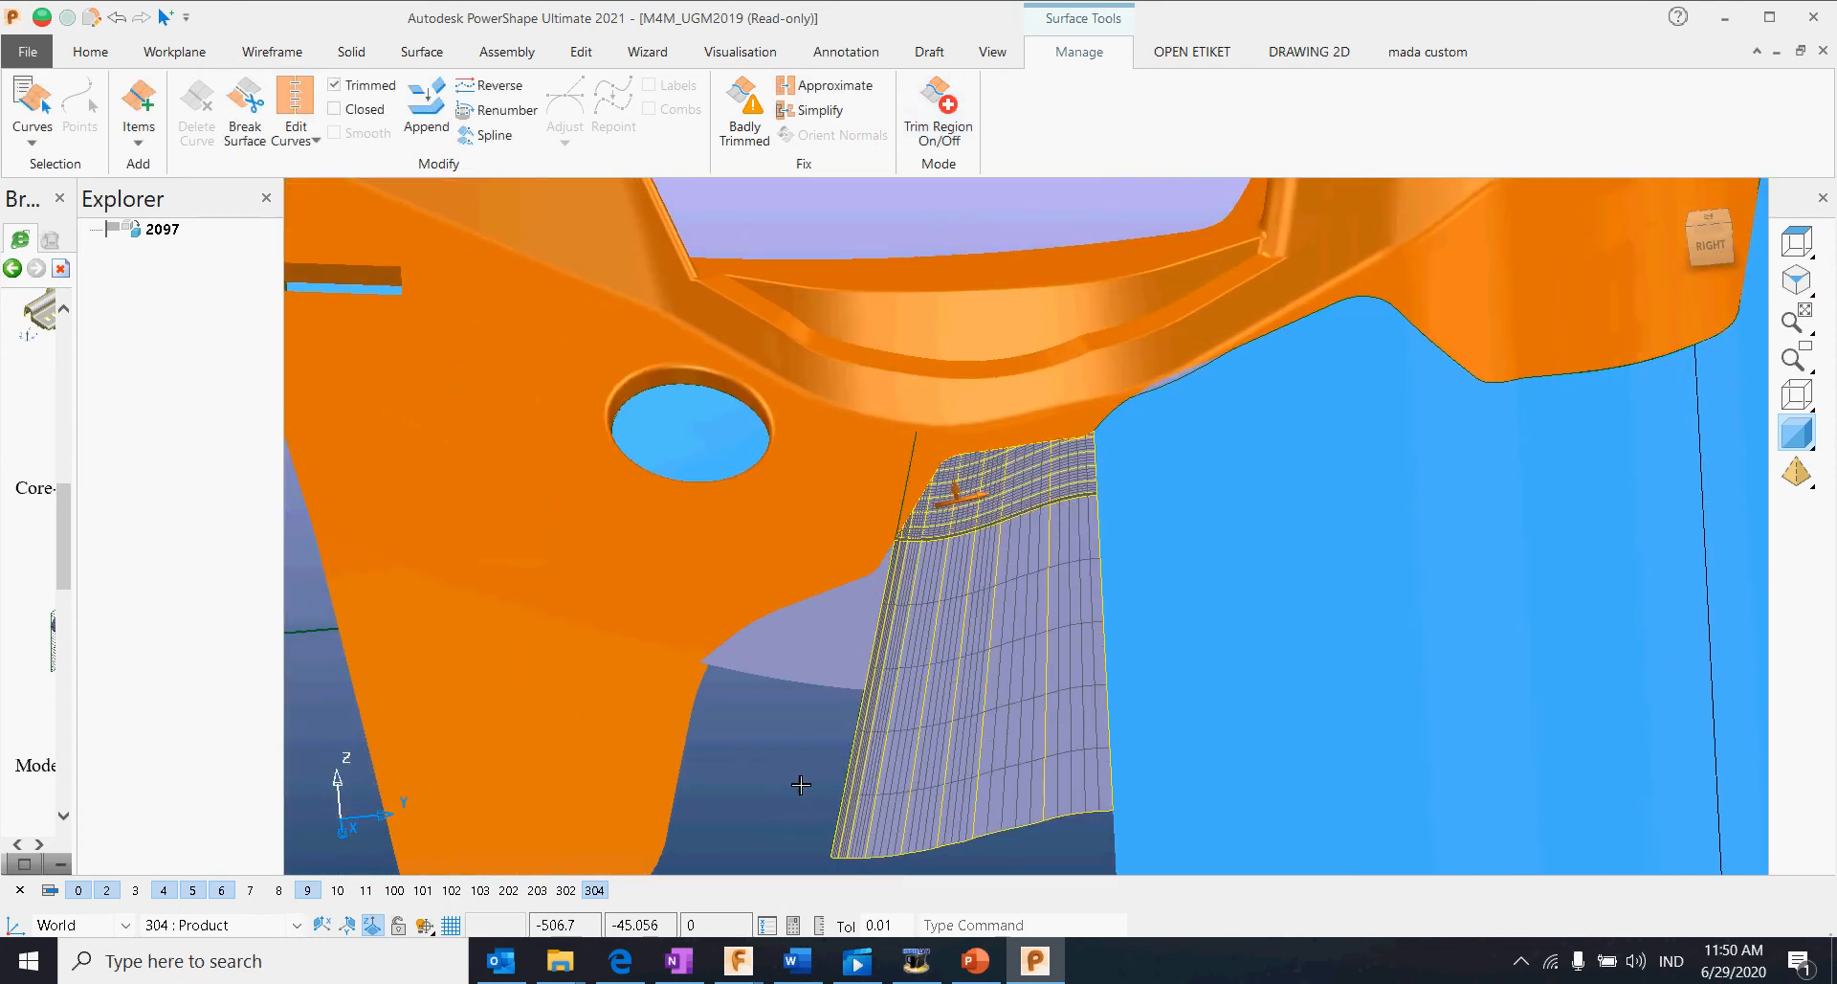
pyautogui.press('Escape')
# Step: Delete the composite curve running down the side edge of the tall parting surface
pyautogui.moveTo(1052, 575)
pyautogui.mouseDown(button='middle')
pyautogui.moveTo(1104, 435)
pyautogui.moveTo(1170, 399)
pyautogui.mouseUp(button='middle')
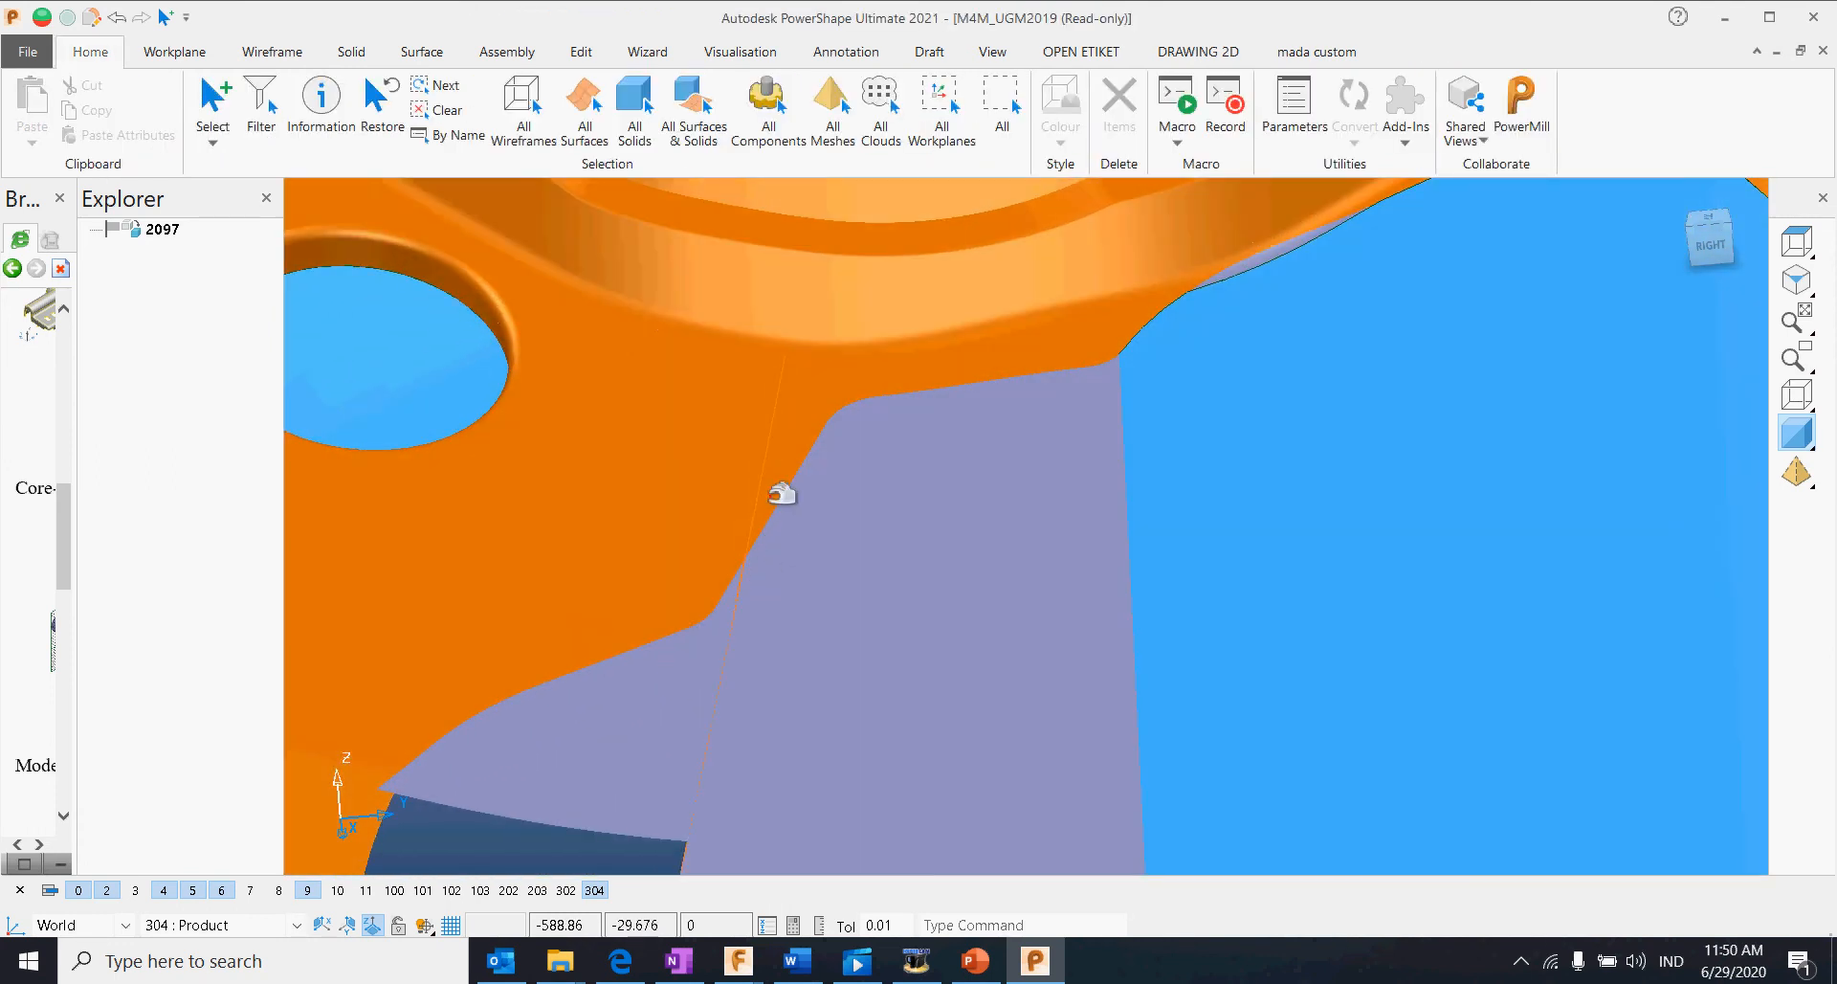
pyautogui.click(775, 491)
pyautogui.moveTo(628, 726); pyautogui.dragTo(746, 777, button='middle')
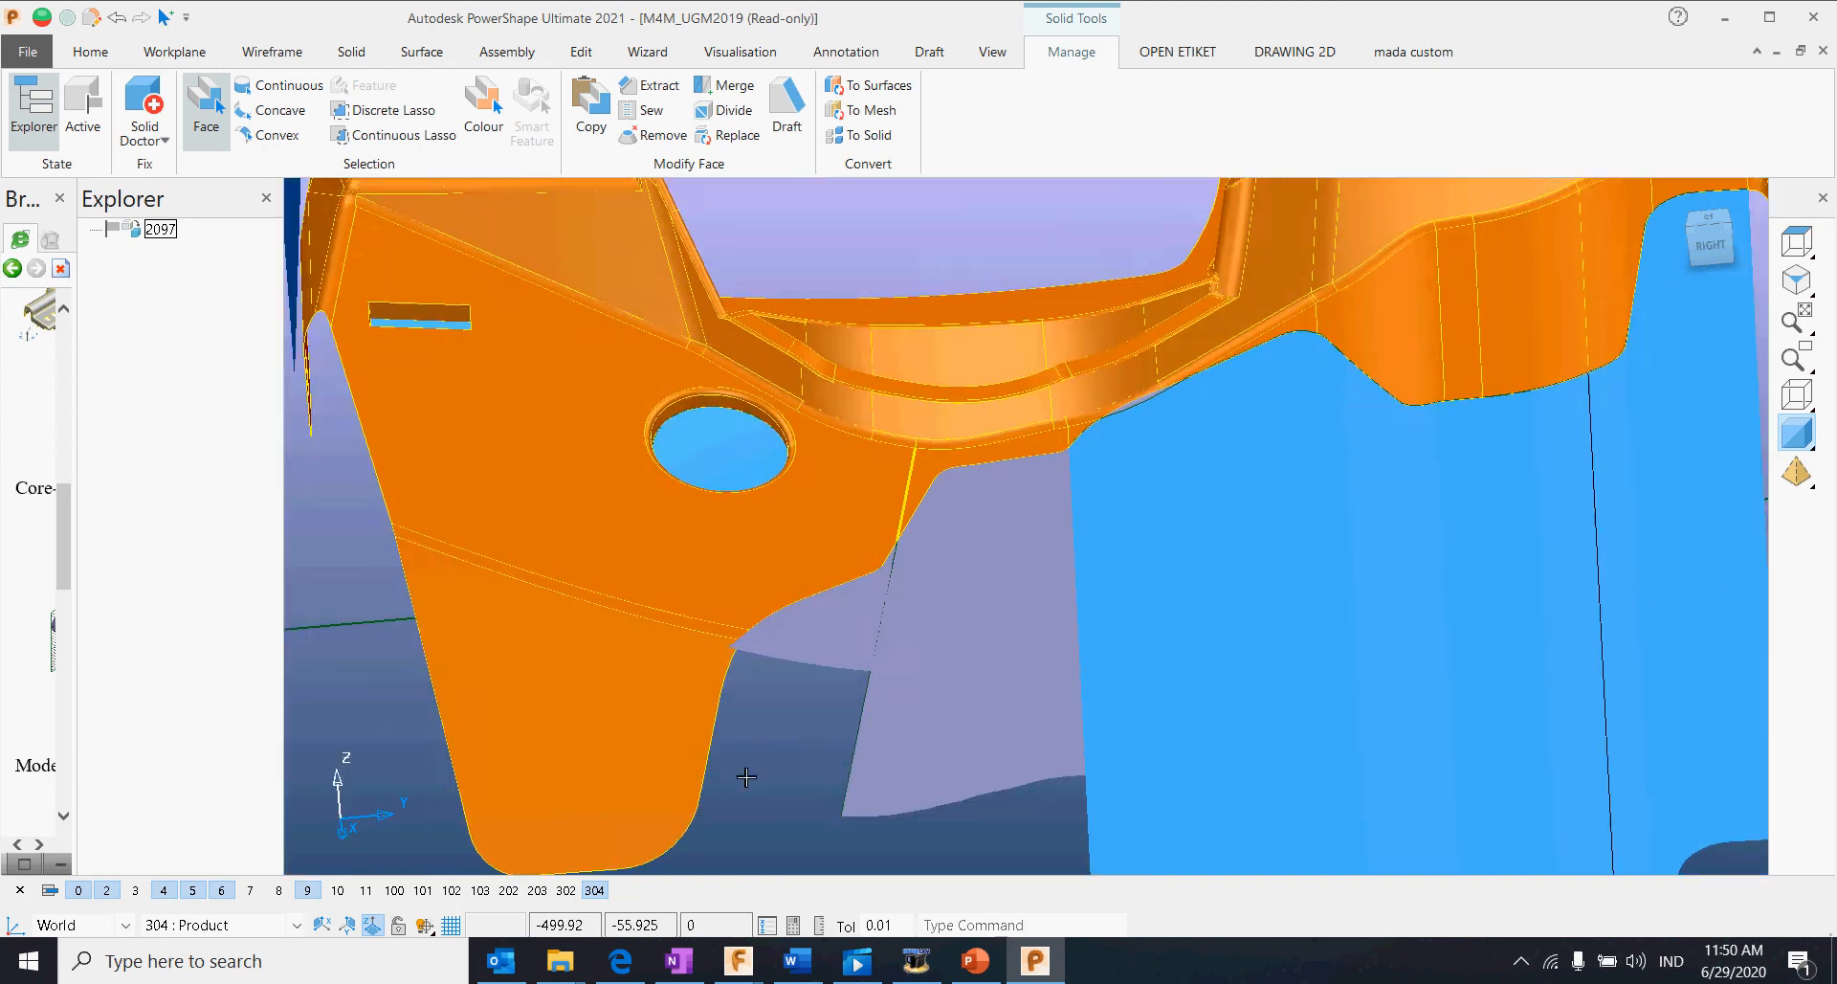
pyautogui.click(873, 708)
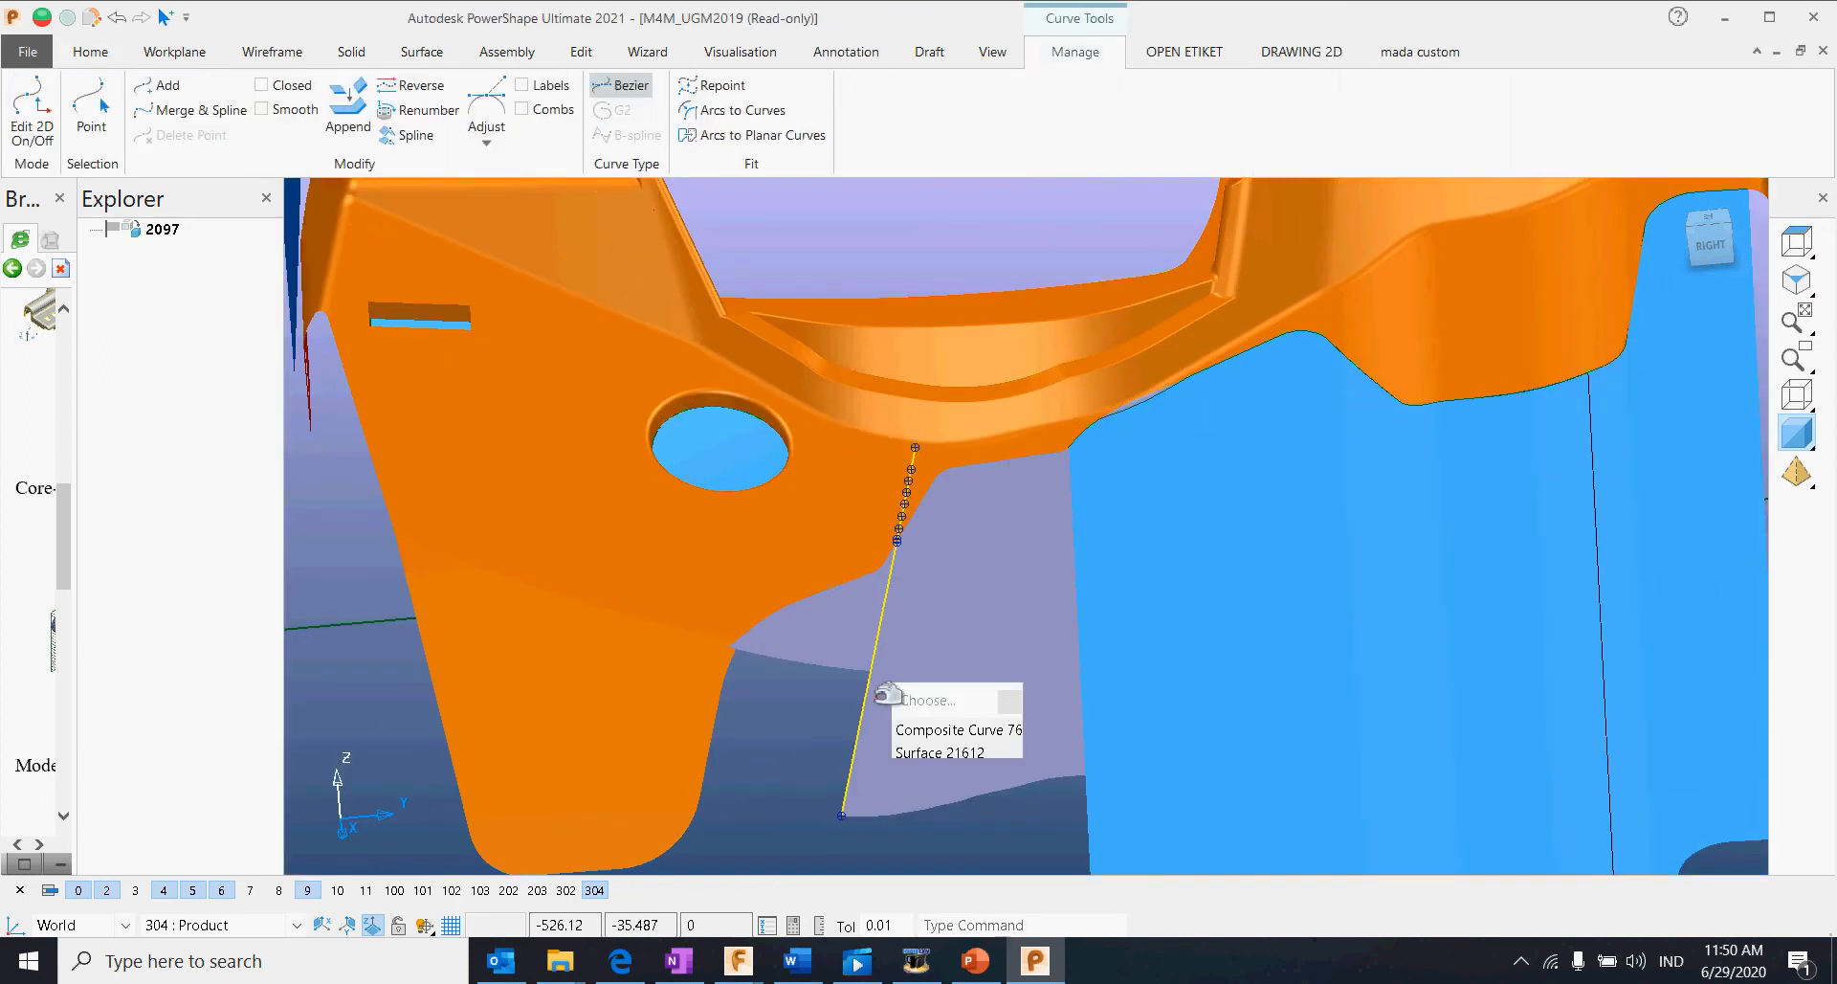
pyautogui.click(812, 759)
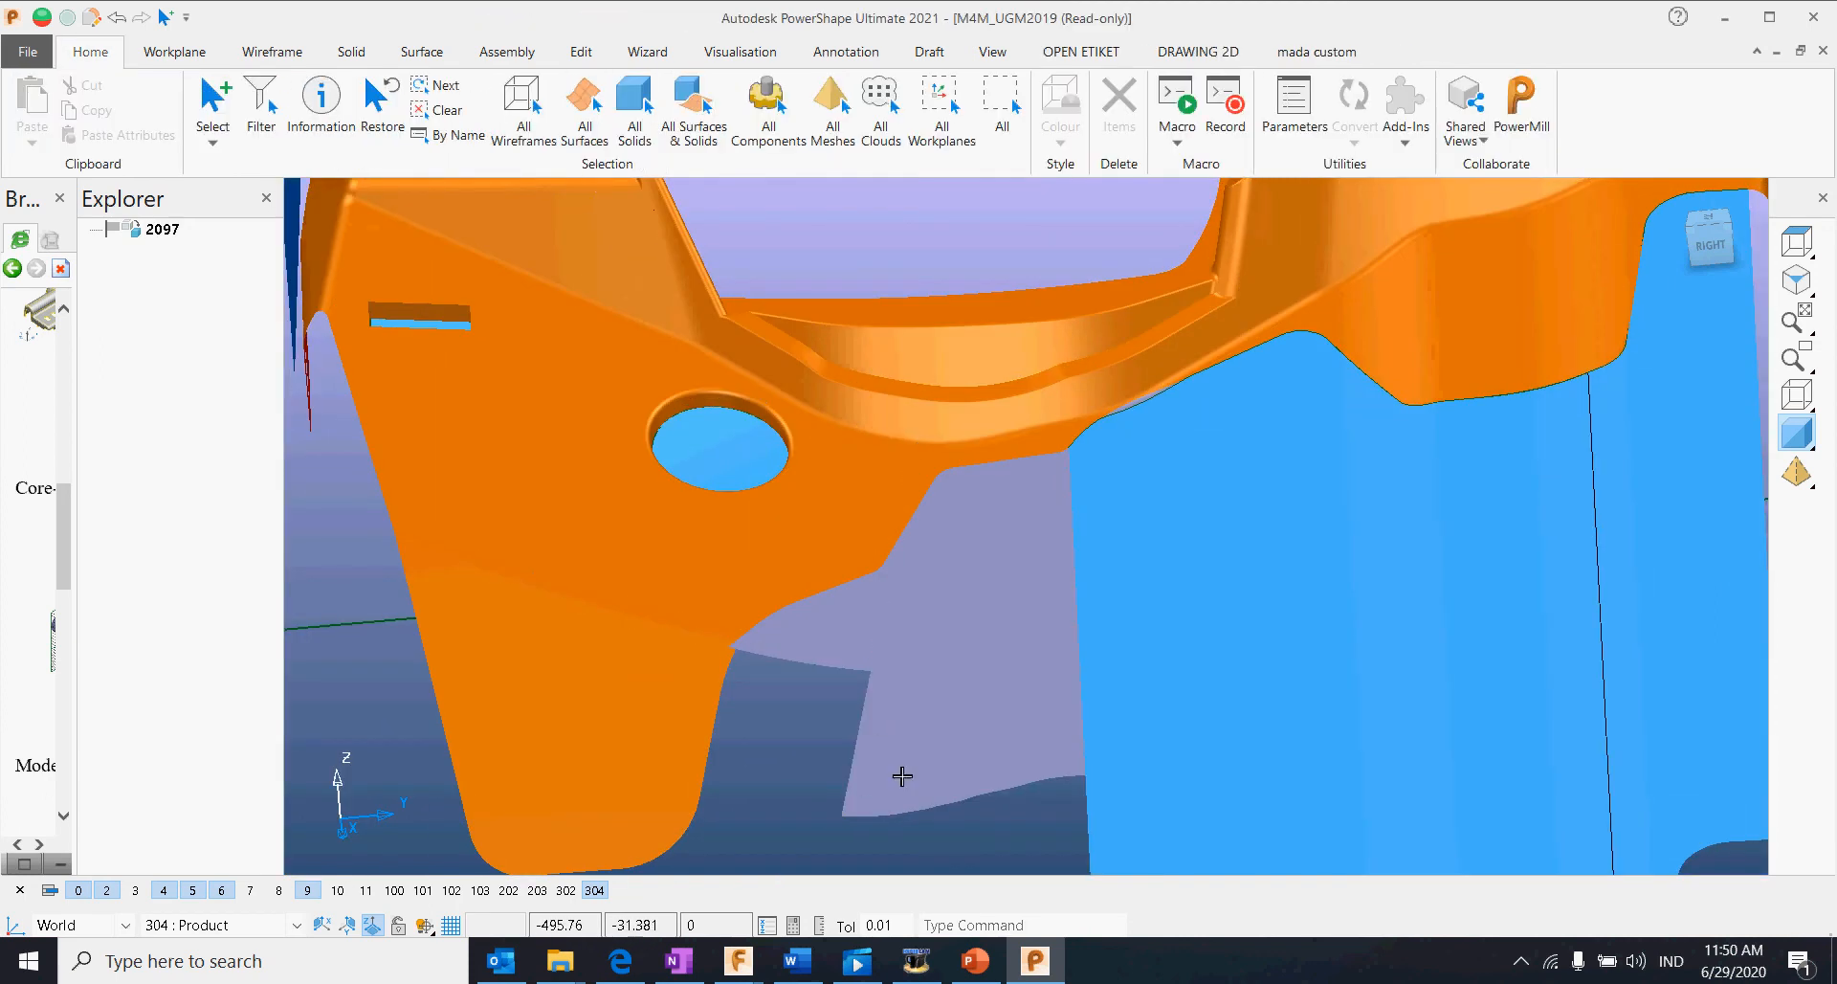
# Step: Examine the retrimmed parting surfaces and the part's lower flap from several angles
pyautogui.moveTo(903, 777); pyautogui.dragTo(1068, 621, button='middle')
pyautogui.scroll(-5, 1073, 687)
pyautogui.moveTo(1073, 686); pyautogui.dragTo(1484, 783, button='middle')
pyautogui.scroll(8, 1181, 615)
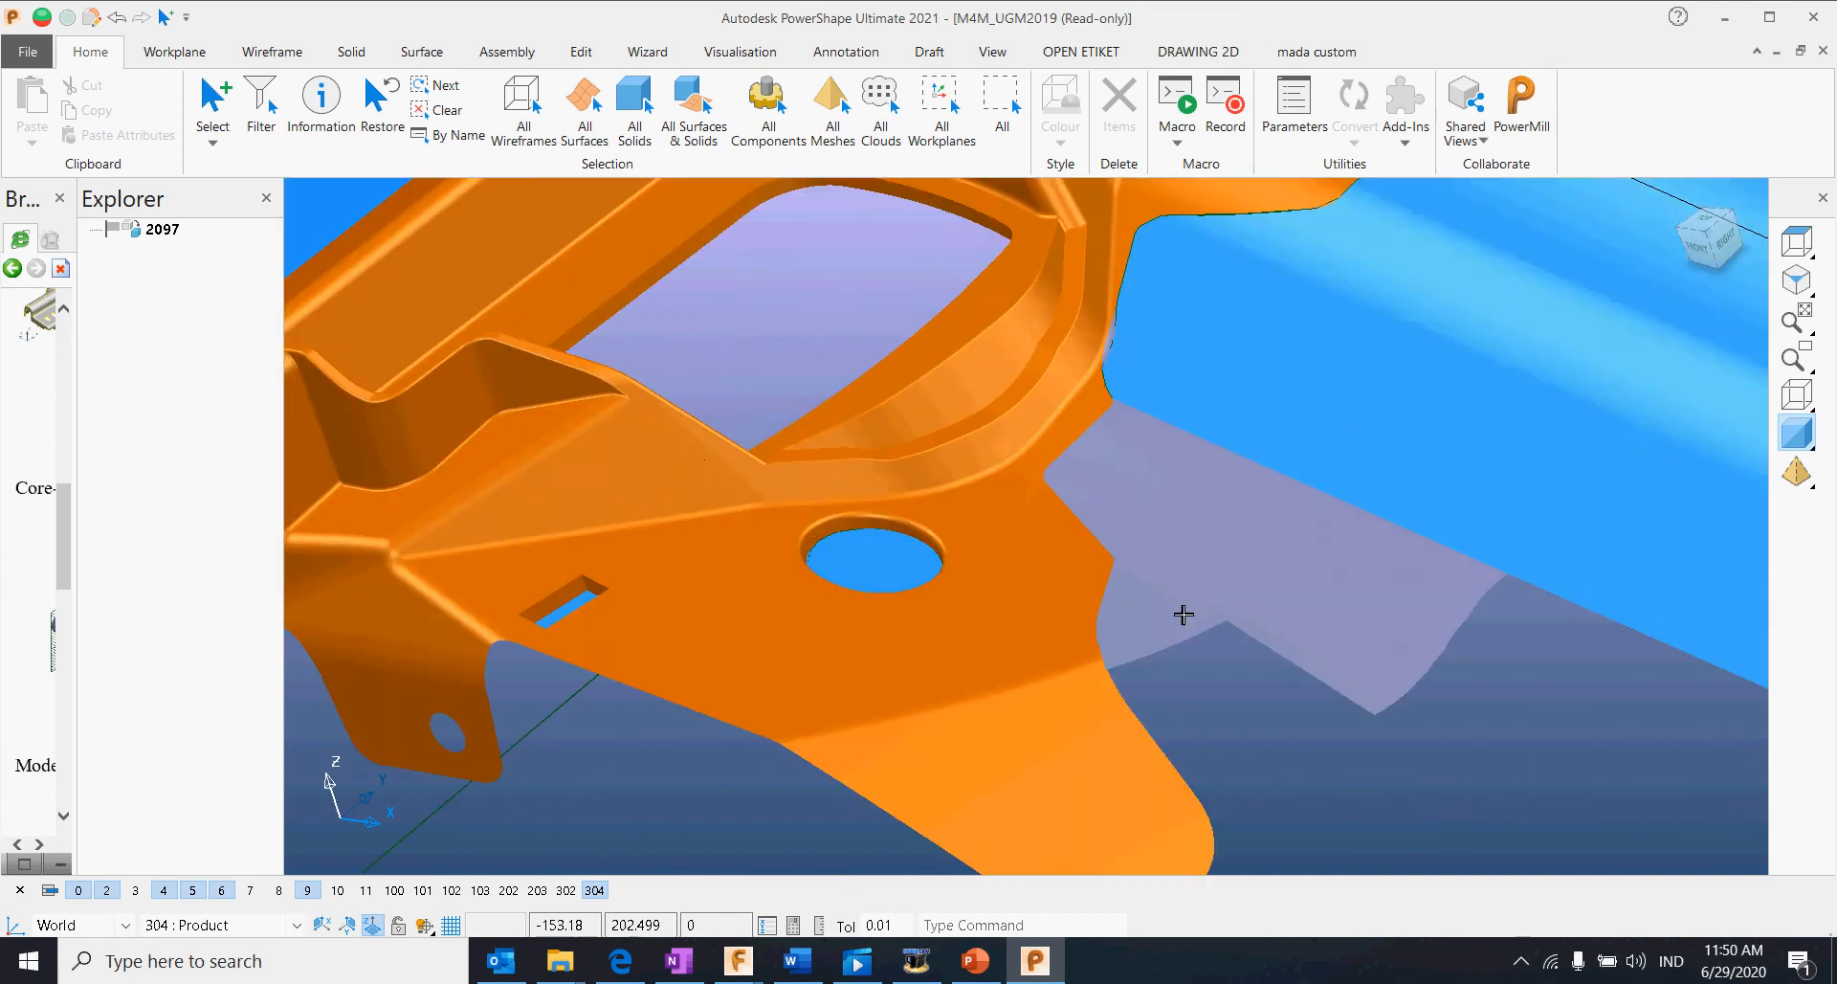
pyautogui.moveTo(1407, 537); pyautogui.dragTo(1089, 481, button='middle')
pyautogui.click(1234, 706)
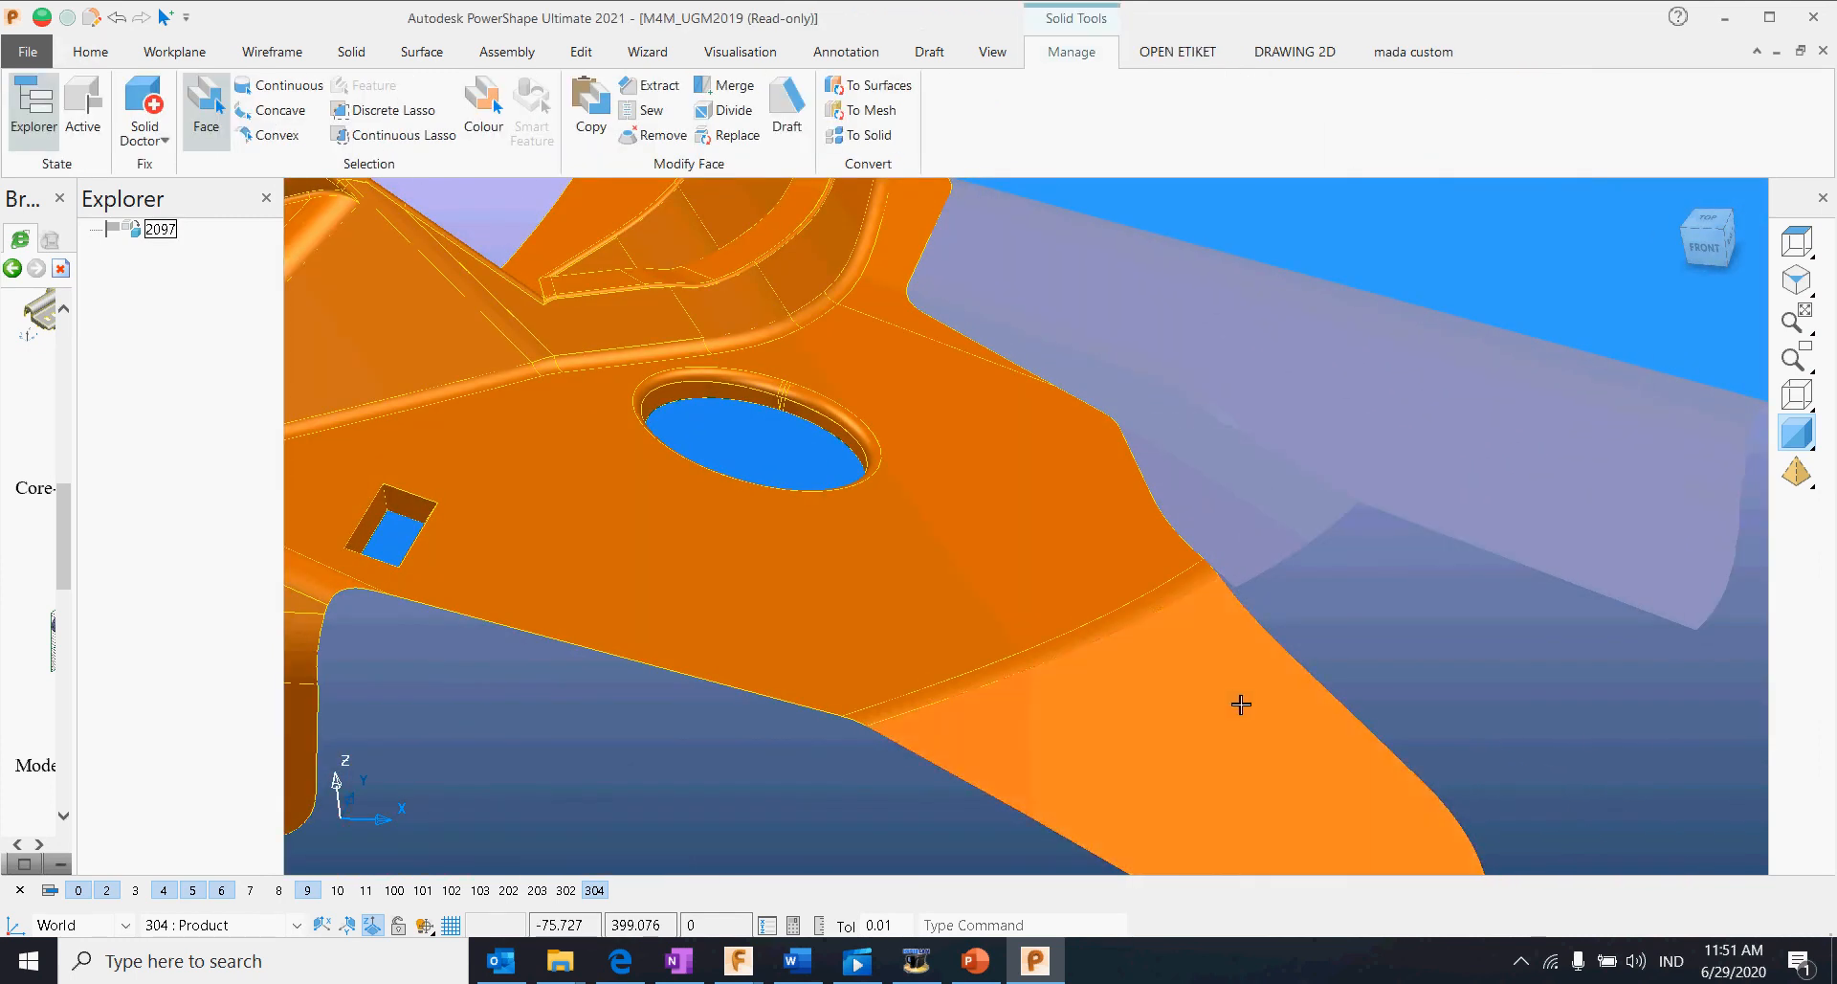
pyautogui.moveTo(1238, 706)
pyautogui.mouseDown(button='middle')
pyautogui.moveTo(1222, 615)
pyautogui.moveTo(1215, 732)
pyautogui.mouseUp(button='middle')
pyautogui.moveTo(1300, 628); pyautogui.dragTo(956, 632, button='middle')
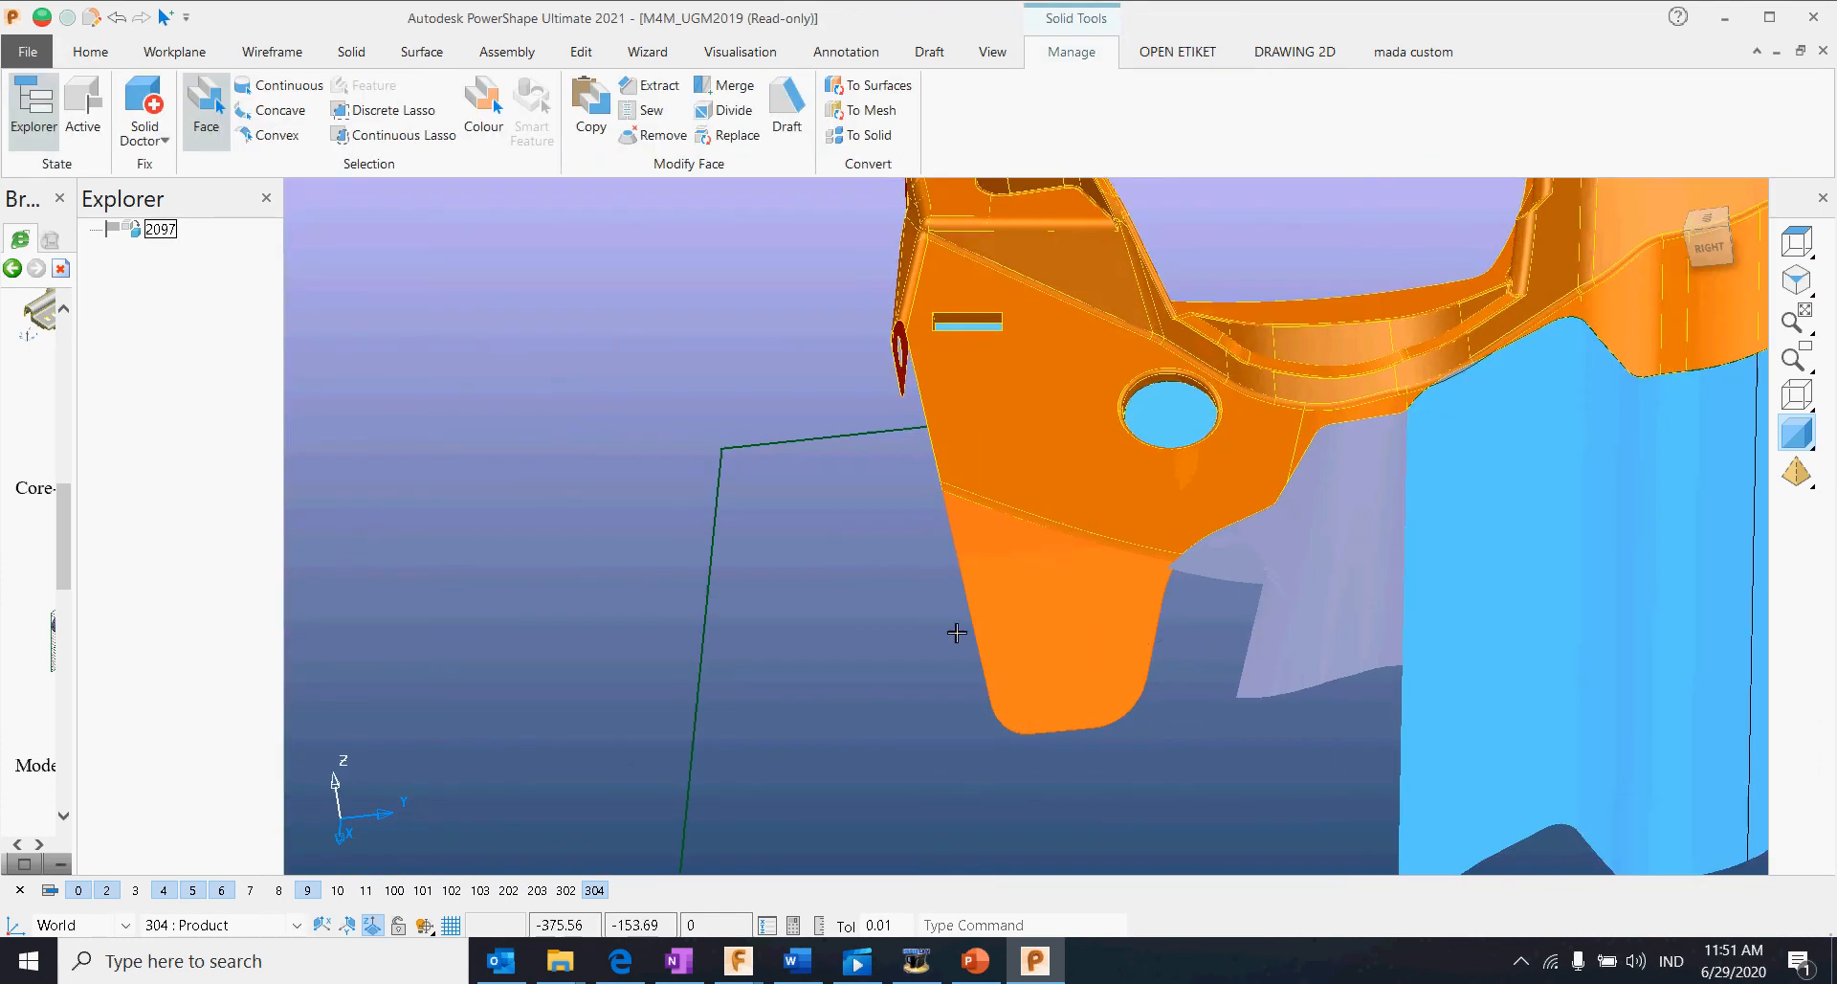
pyautogui.click(1332, 799)
pyautogui.moveTo(1332, 799); pyautogui.dragTo(1248, 566, button='middle')
pyautogui.click(1248, 566)
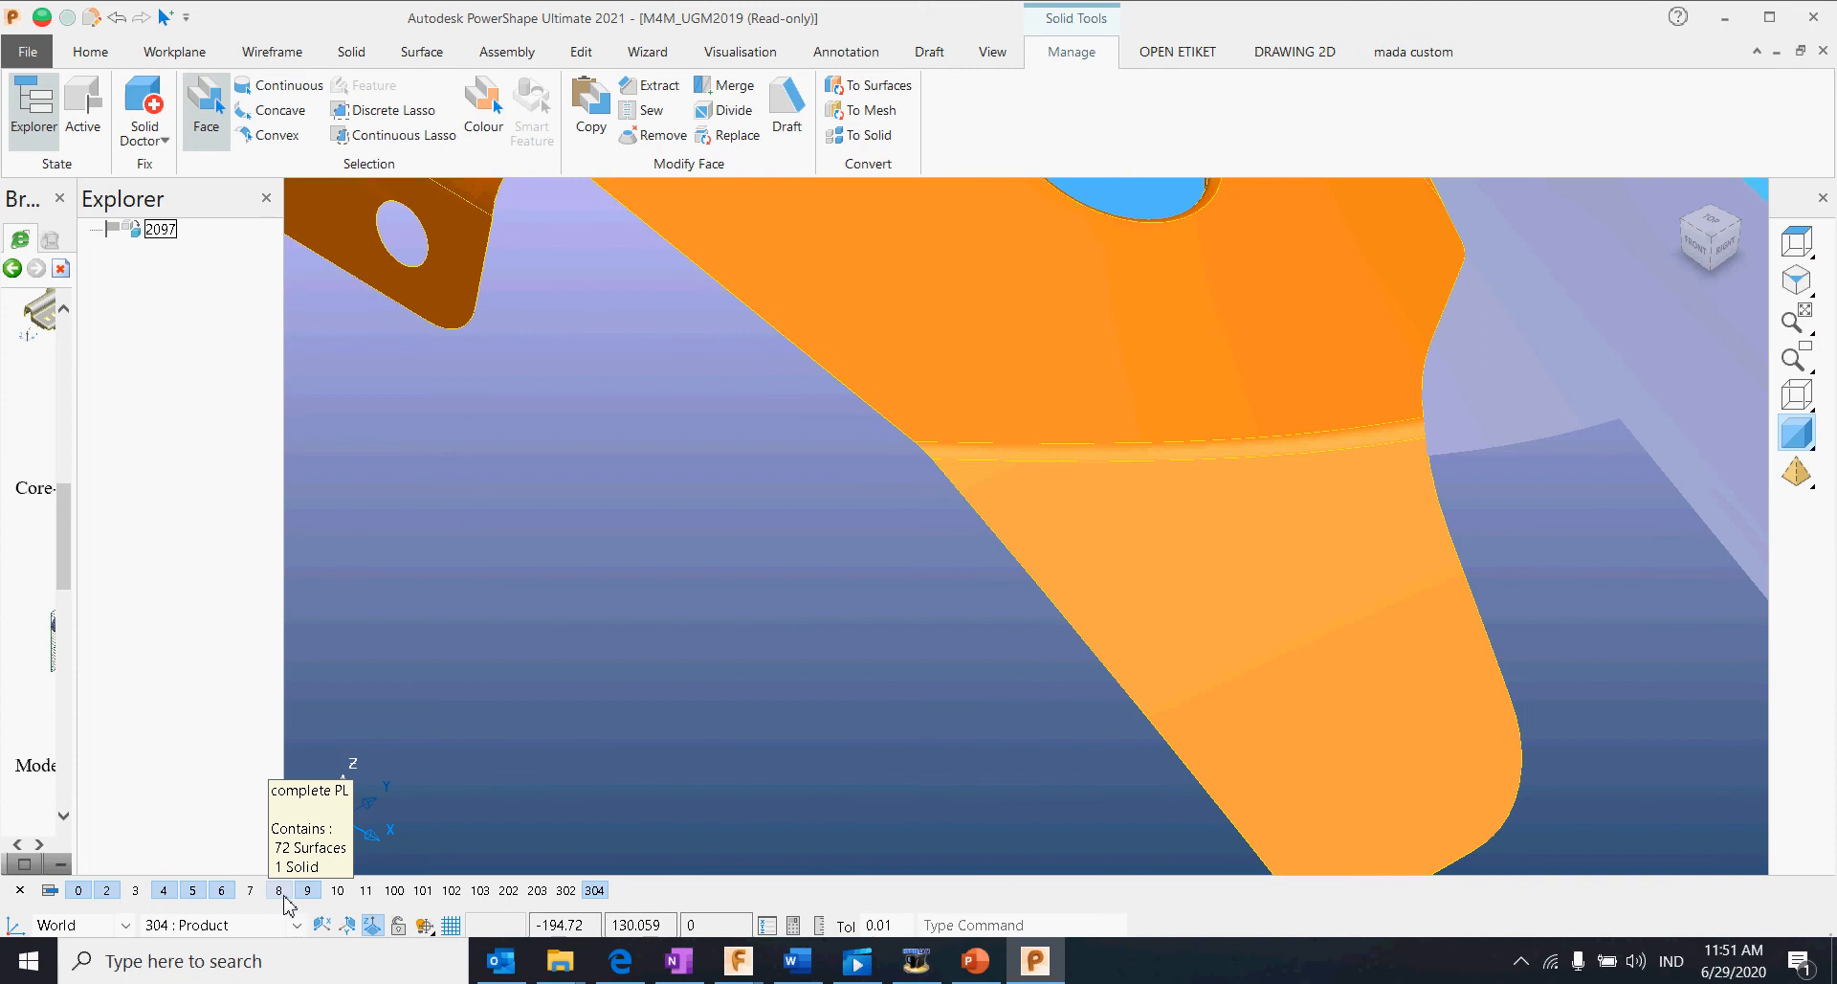
# Step: Show level 7 (penutup_3) to examine the wide surface covering the part's lower flap, and hide that level again
pyautogui.click(250, 890)
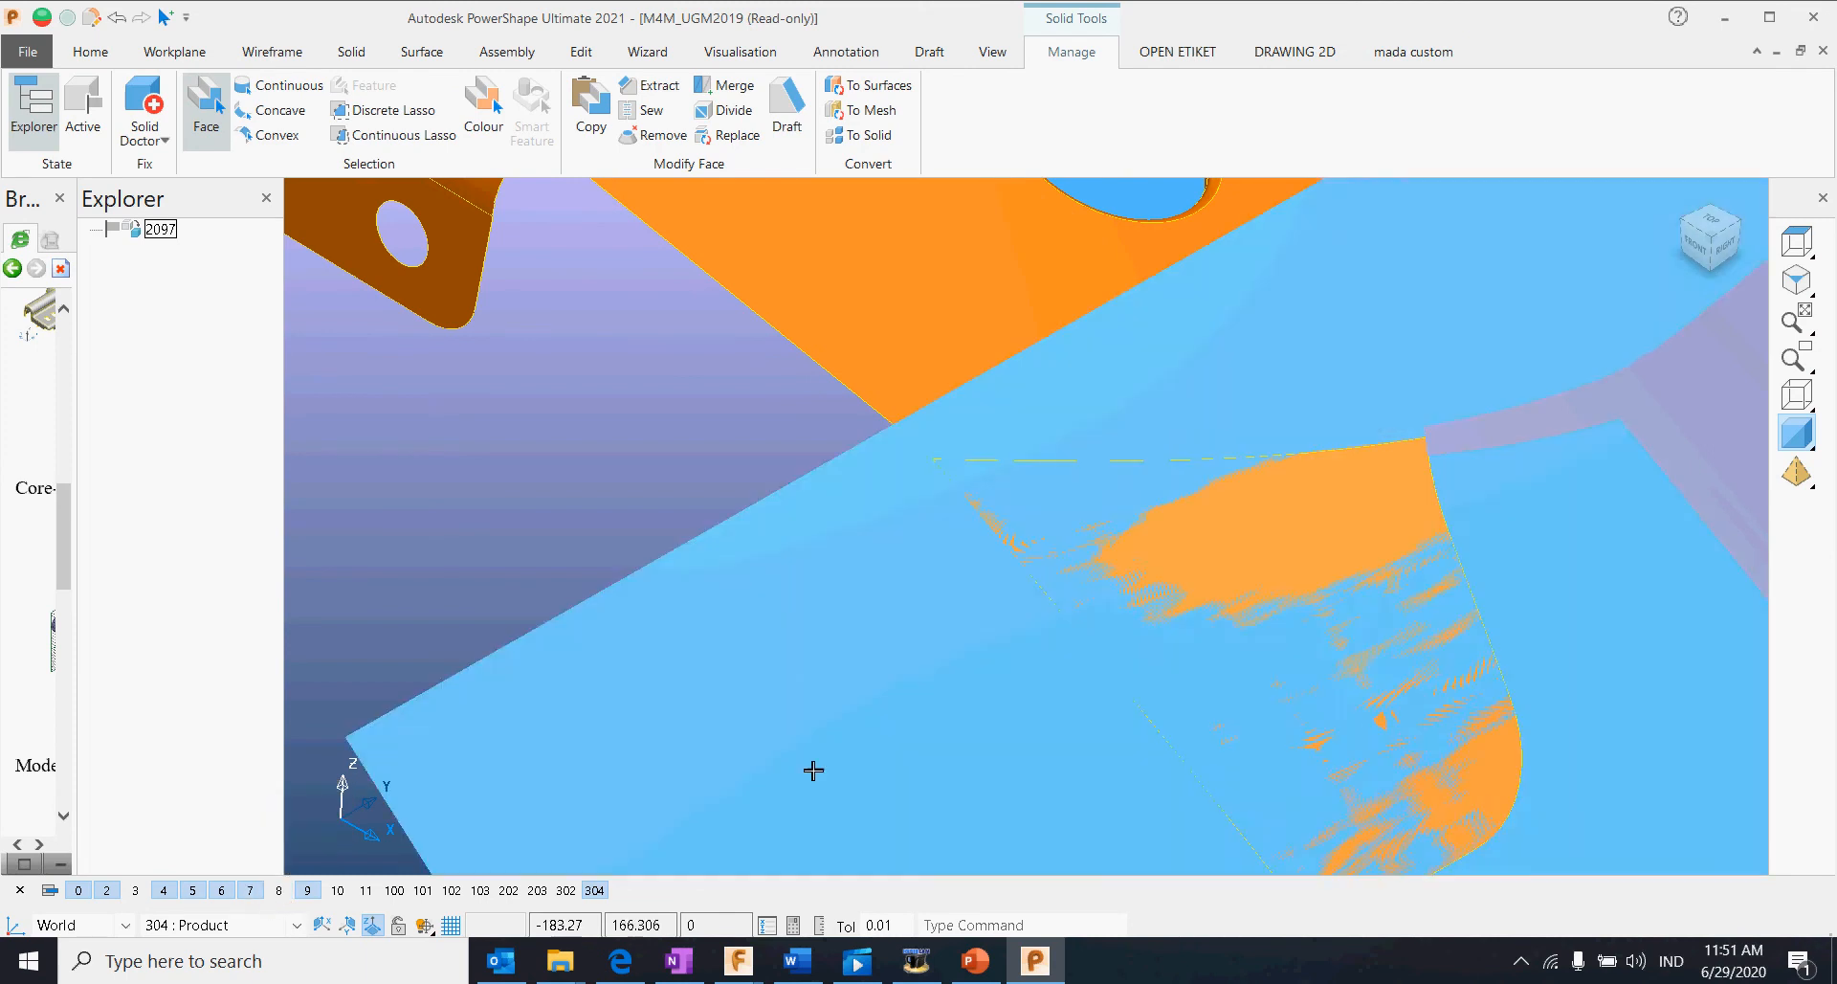
pyautogui.scroll(-5, 1344, 651)
pyautogui.click(1009, 616)
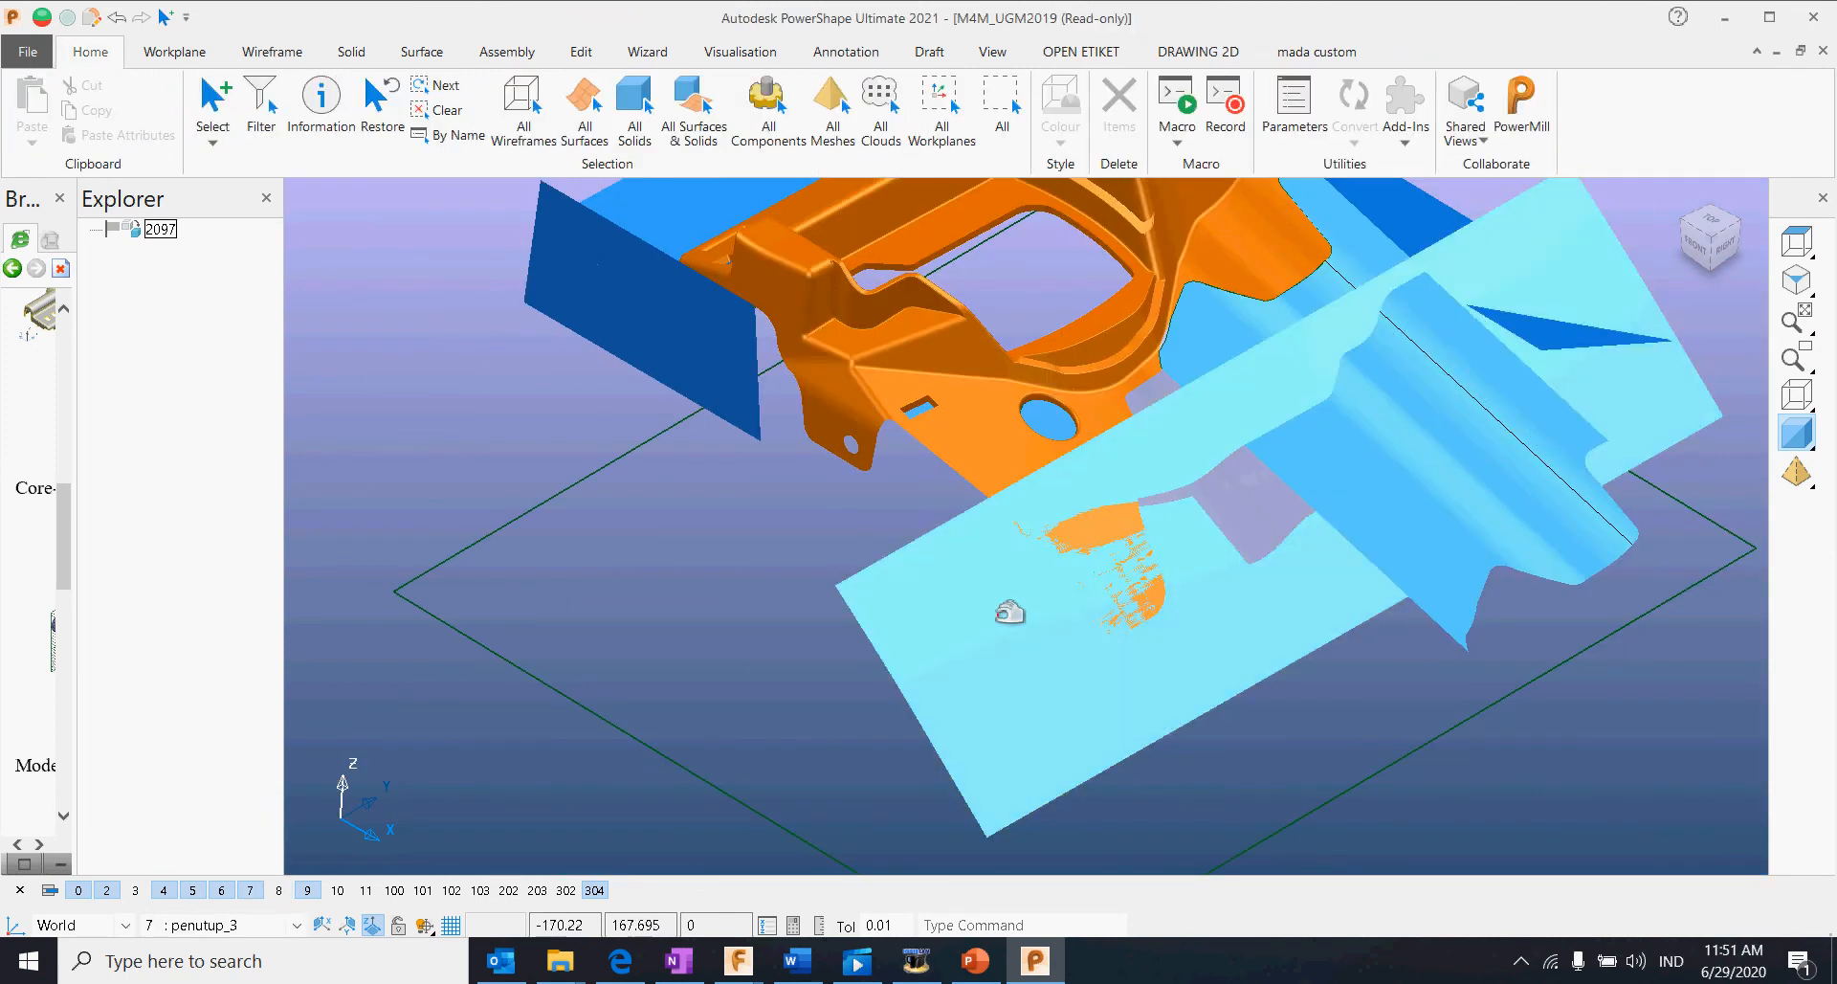
pyautogui.moveTo(1206, 562)
pyautogui.mouseDown(button='middle')
pyautogui.moveTo(1518, 484)
pyautogui.moveTo(1321, 427)
pyautogui.moveTo(976, 607)
pyautogui.mouseUp(button='middle')
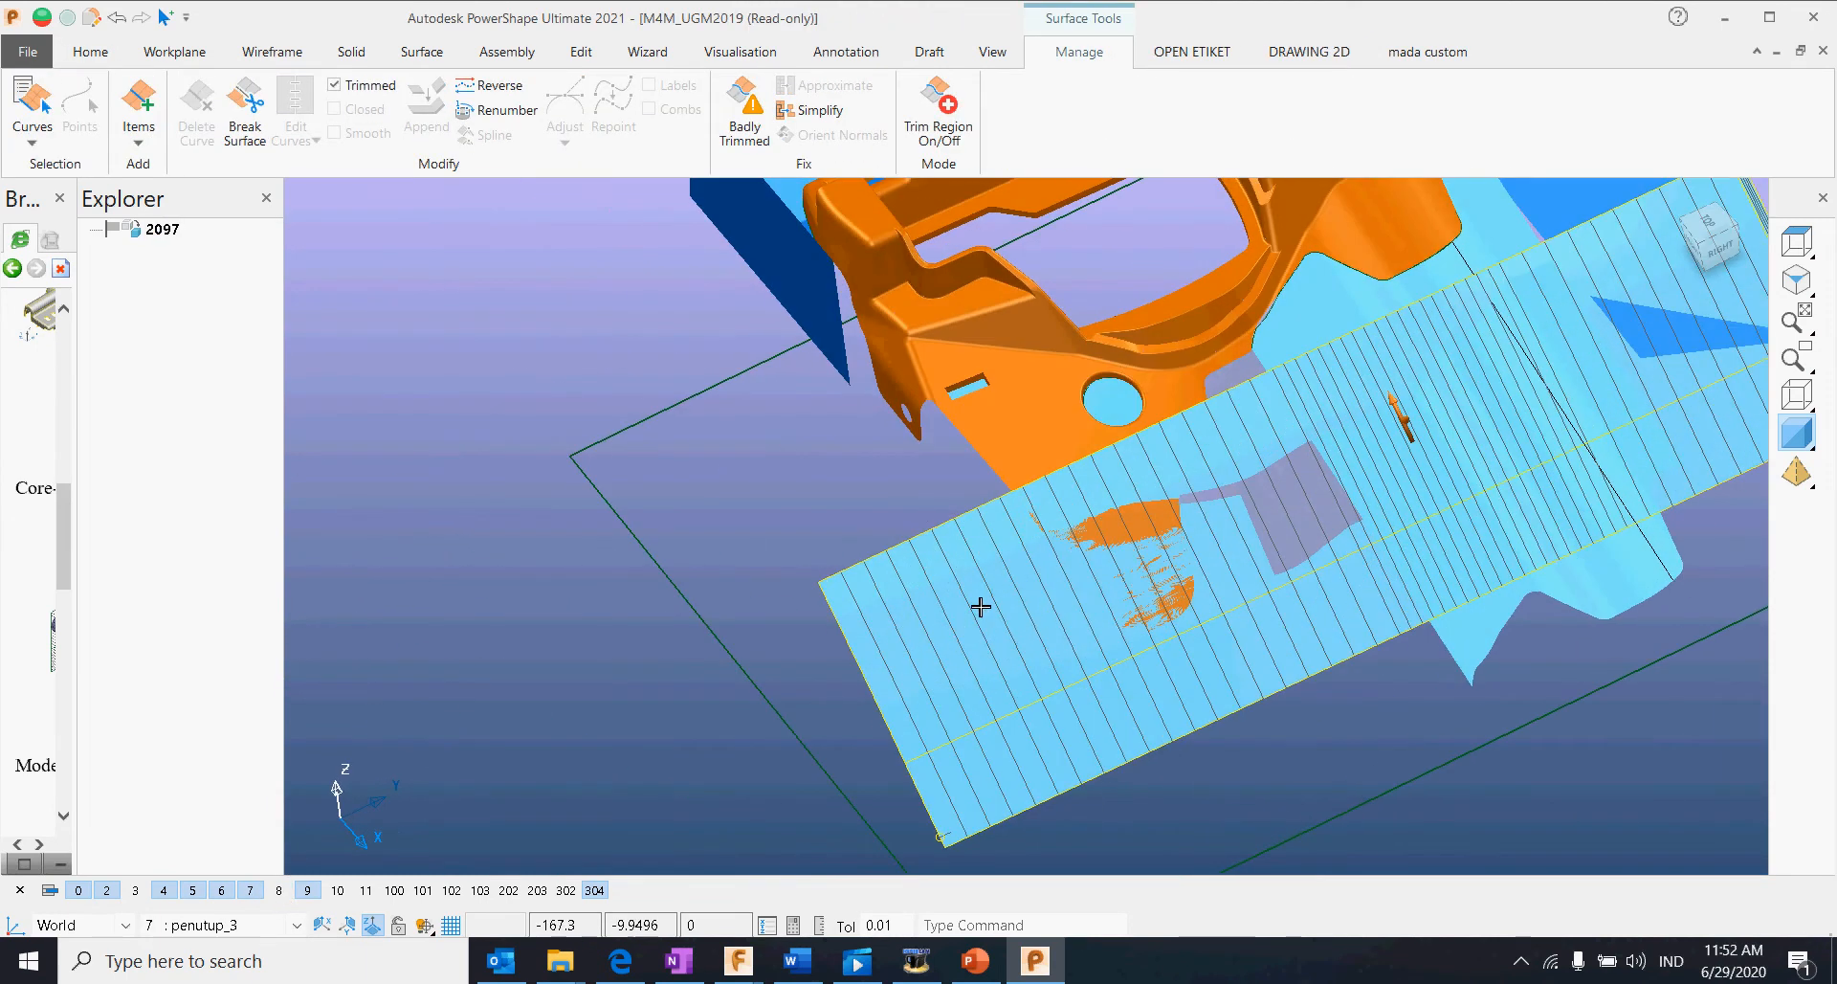
pyautogui.click(881, 503)
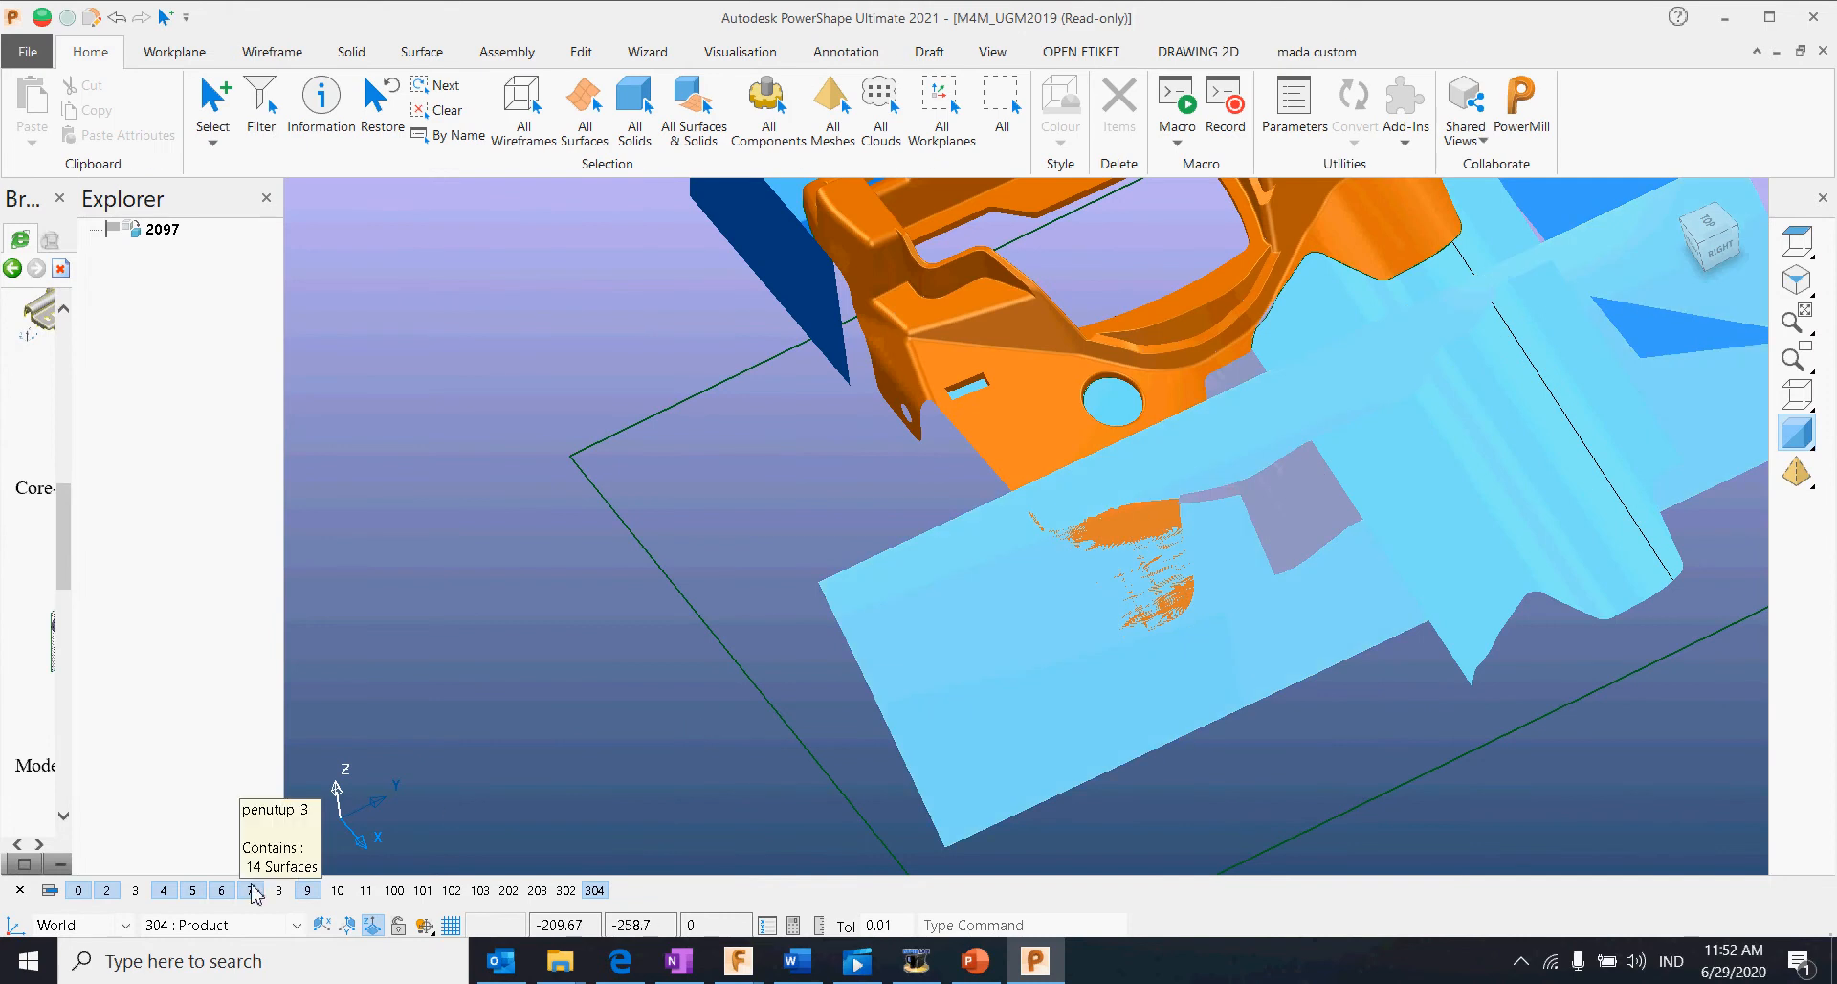
pyautogui.click(250, 890)
pyautogui.scroll(10, 1136, 693)
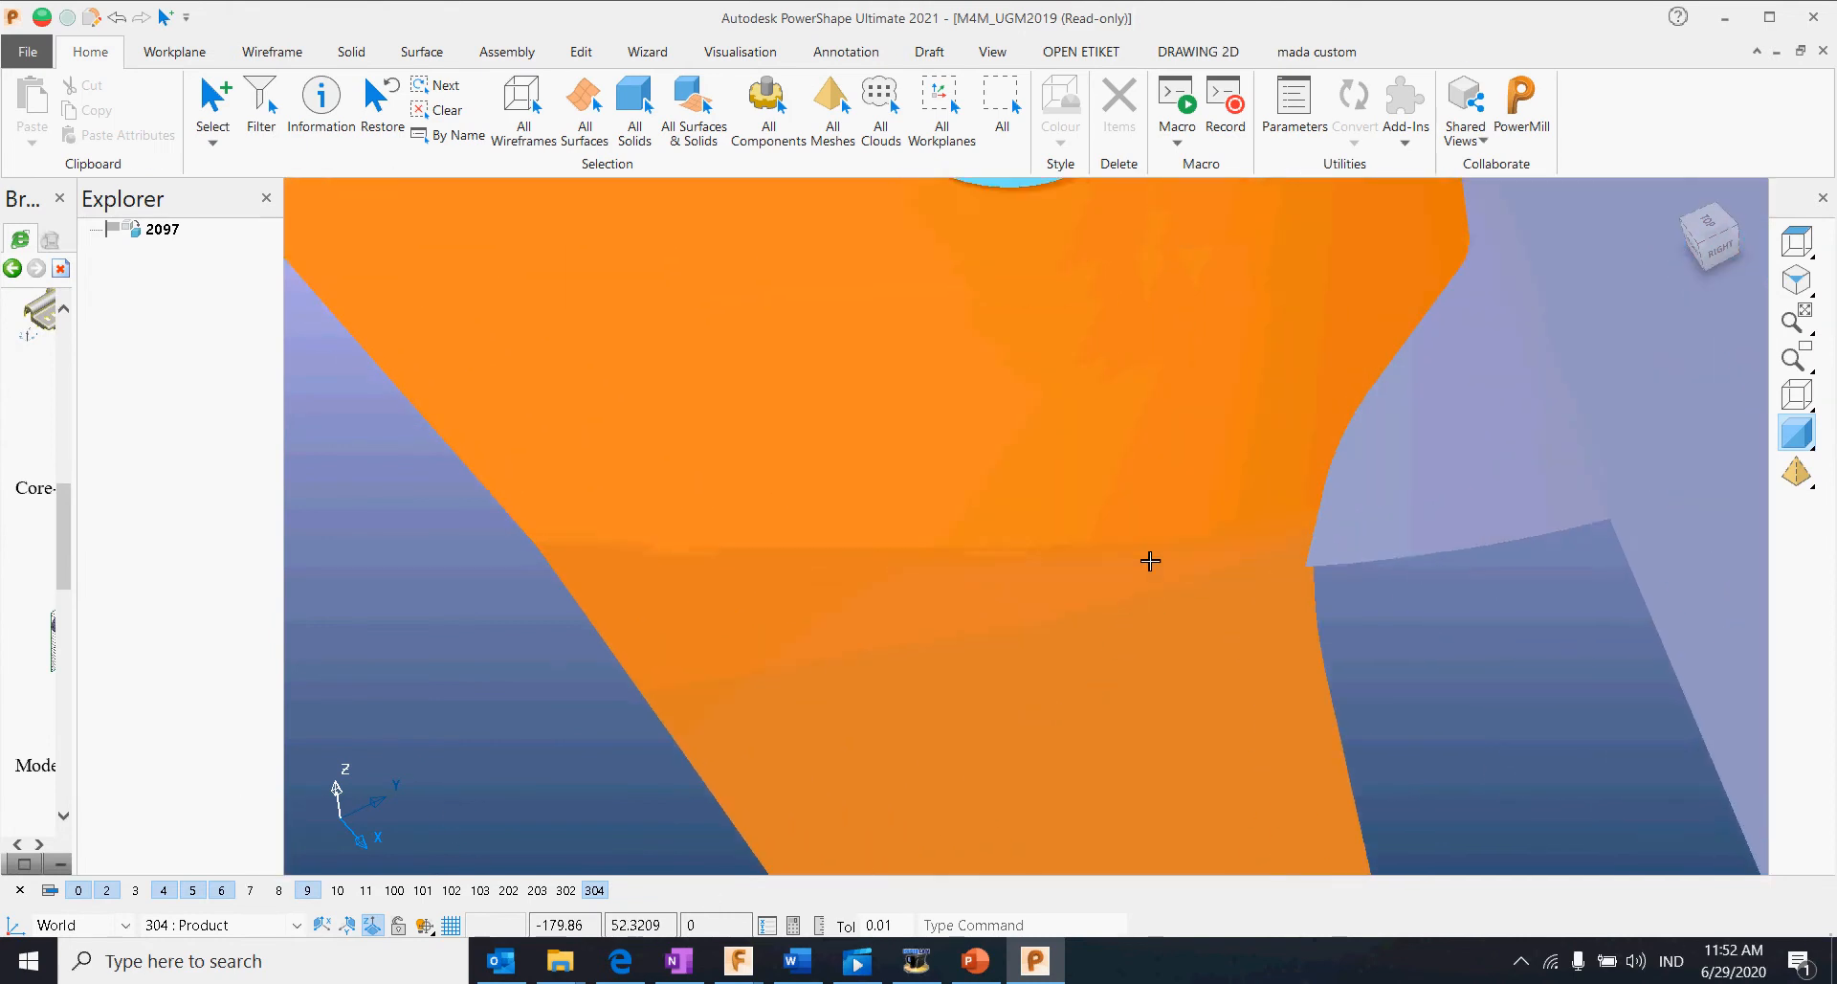
# Step: Inspect the draft angle and radii of the narrow bend face above the part's lower flap with Surface Inspection
pyautogui.click(1152, 551)
pyautogui.scroll(3, 1144, 560)
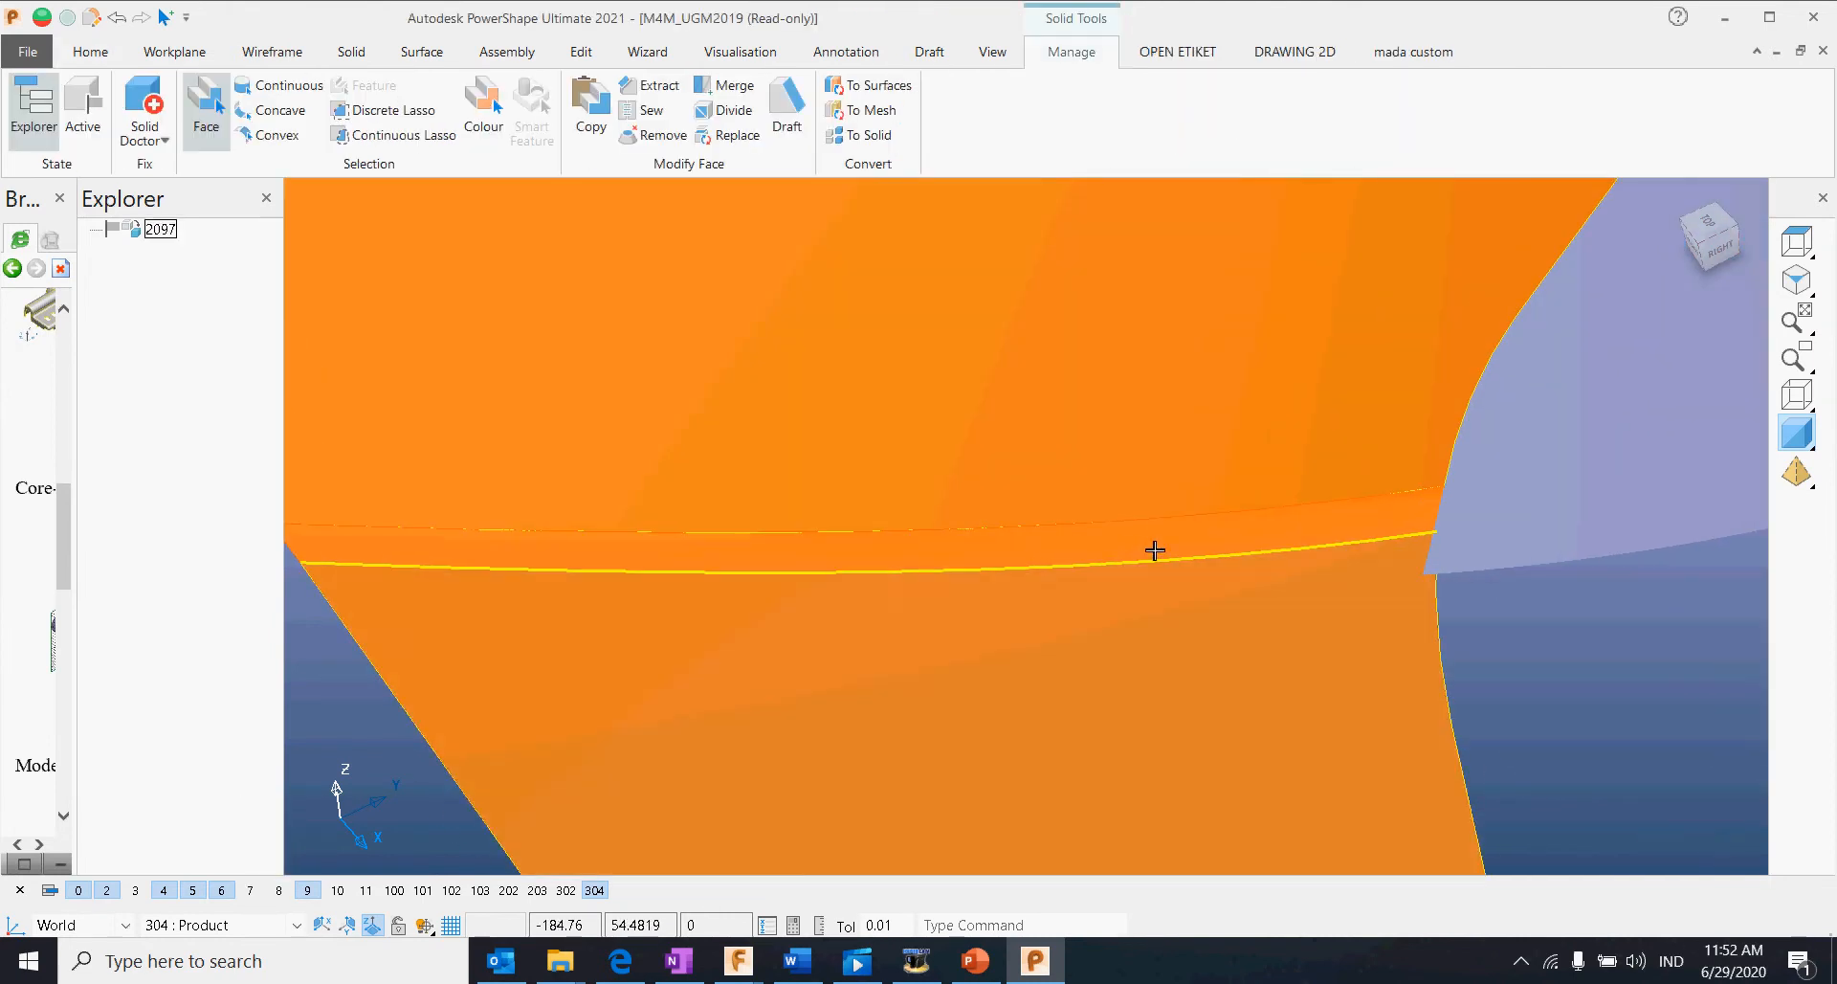
pyautogui.click(750, 58)
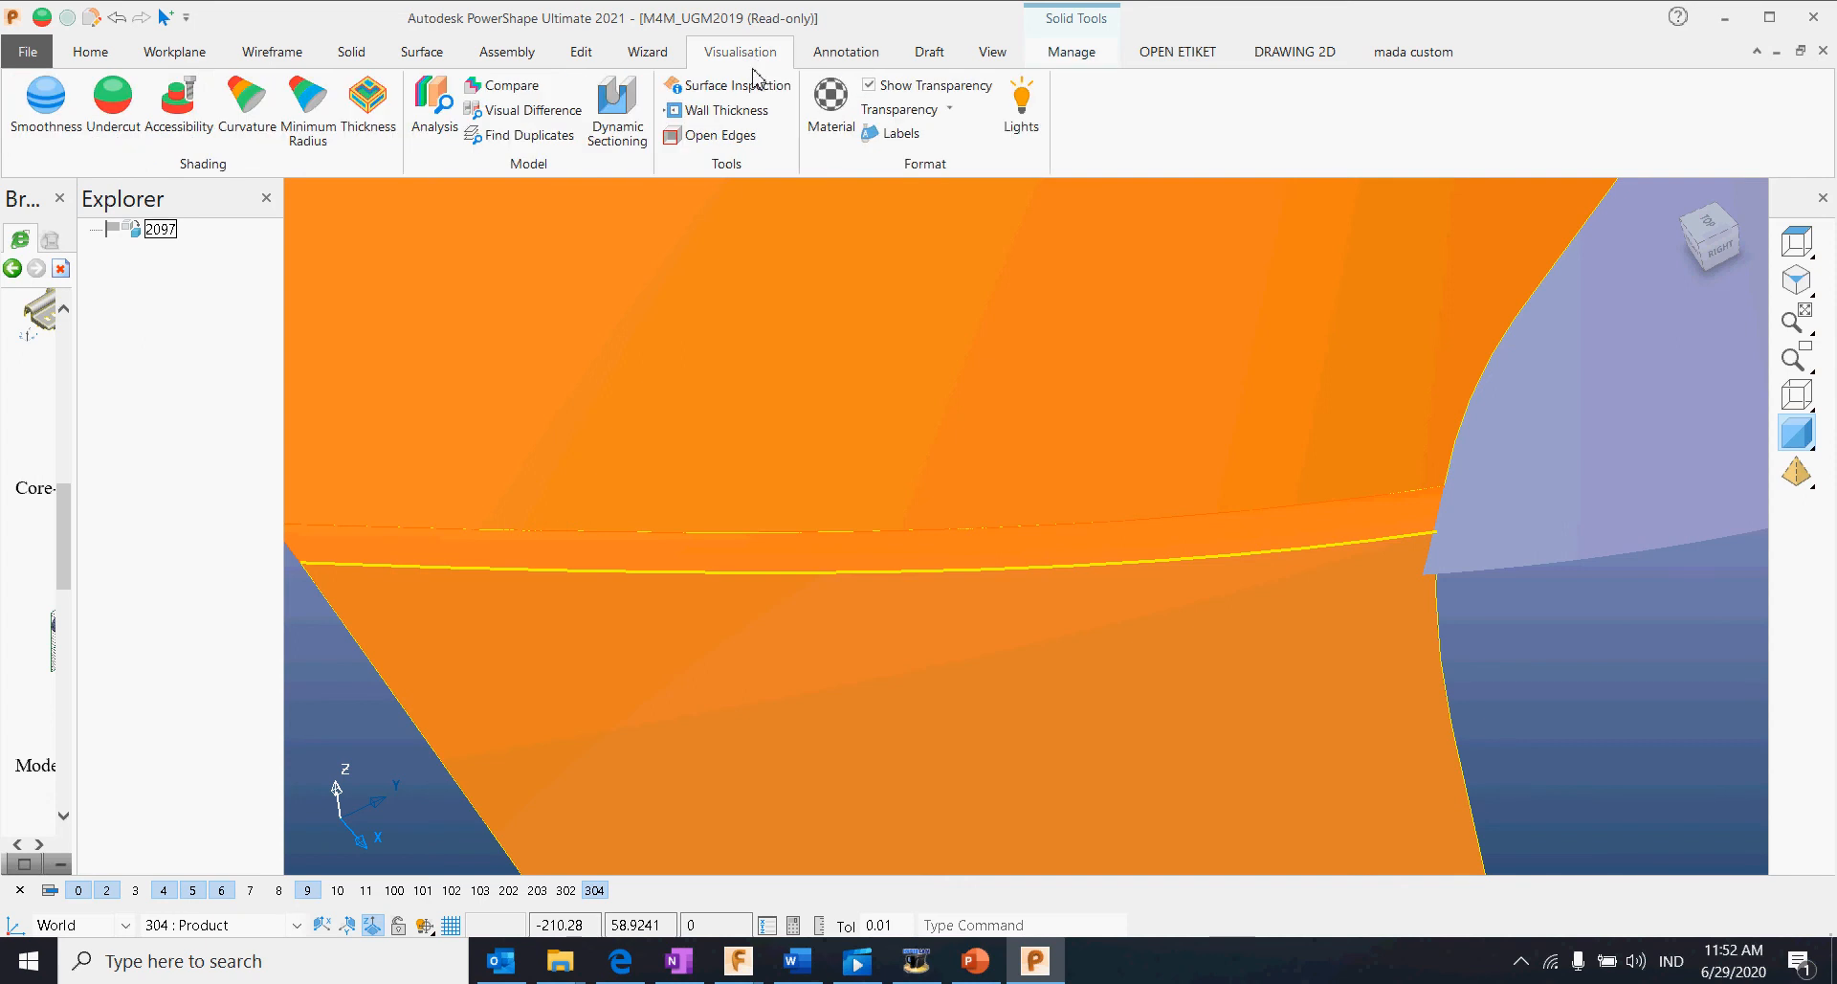
pyautogui.click(737, 86)
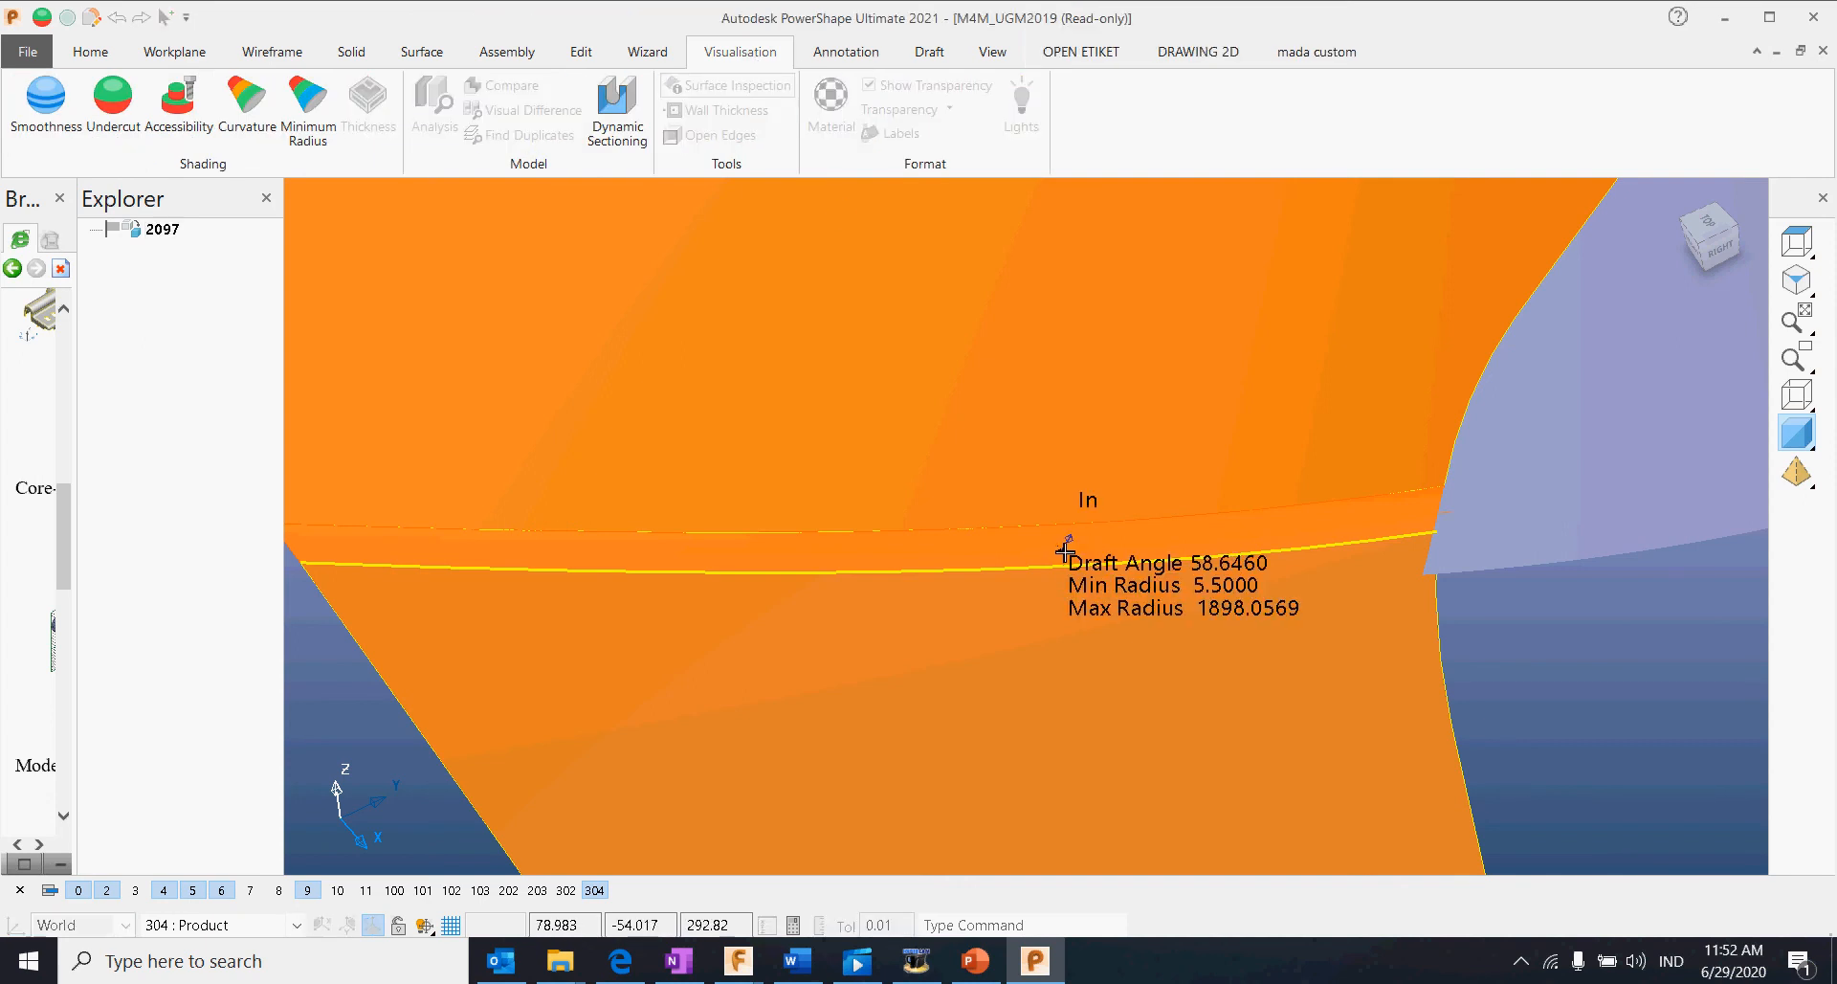
pyautogui.scroll(-6, 1040, 553)
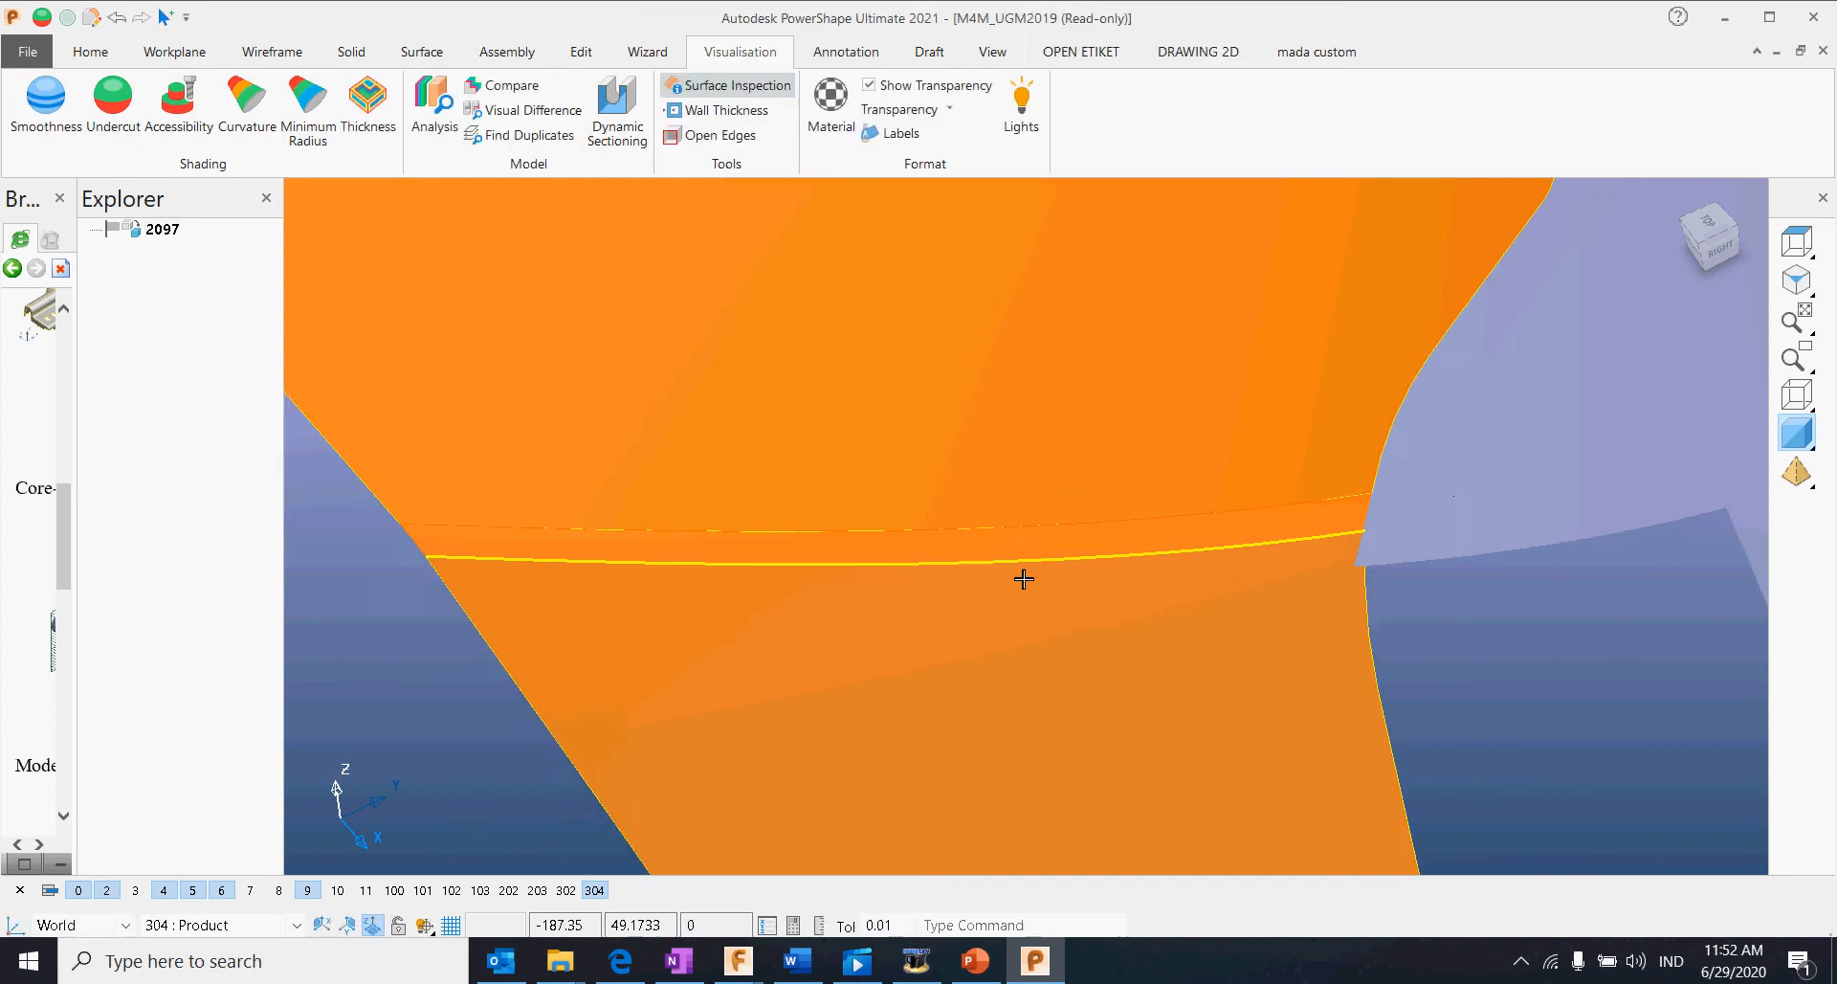
pyautogui.moveTo(1164, 623); pyautogui.dragTo(1254, 640, button='middle')
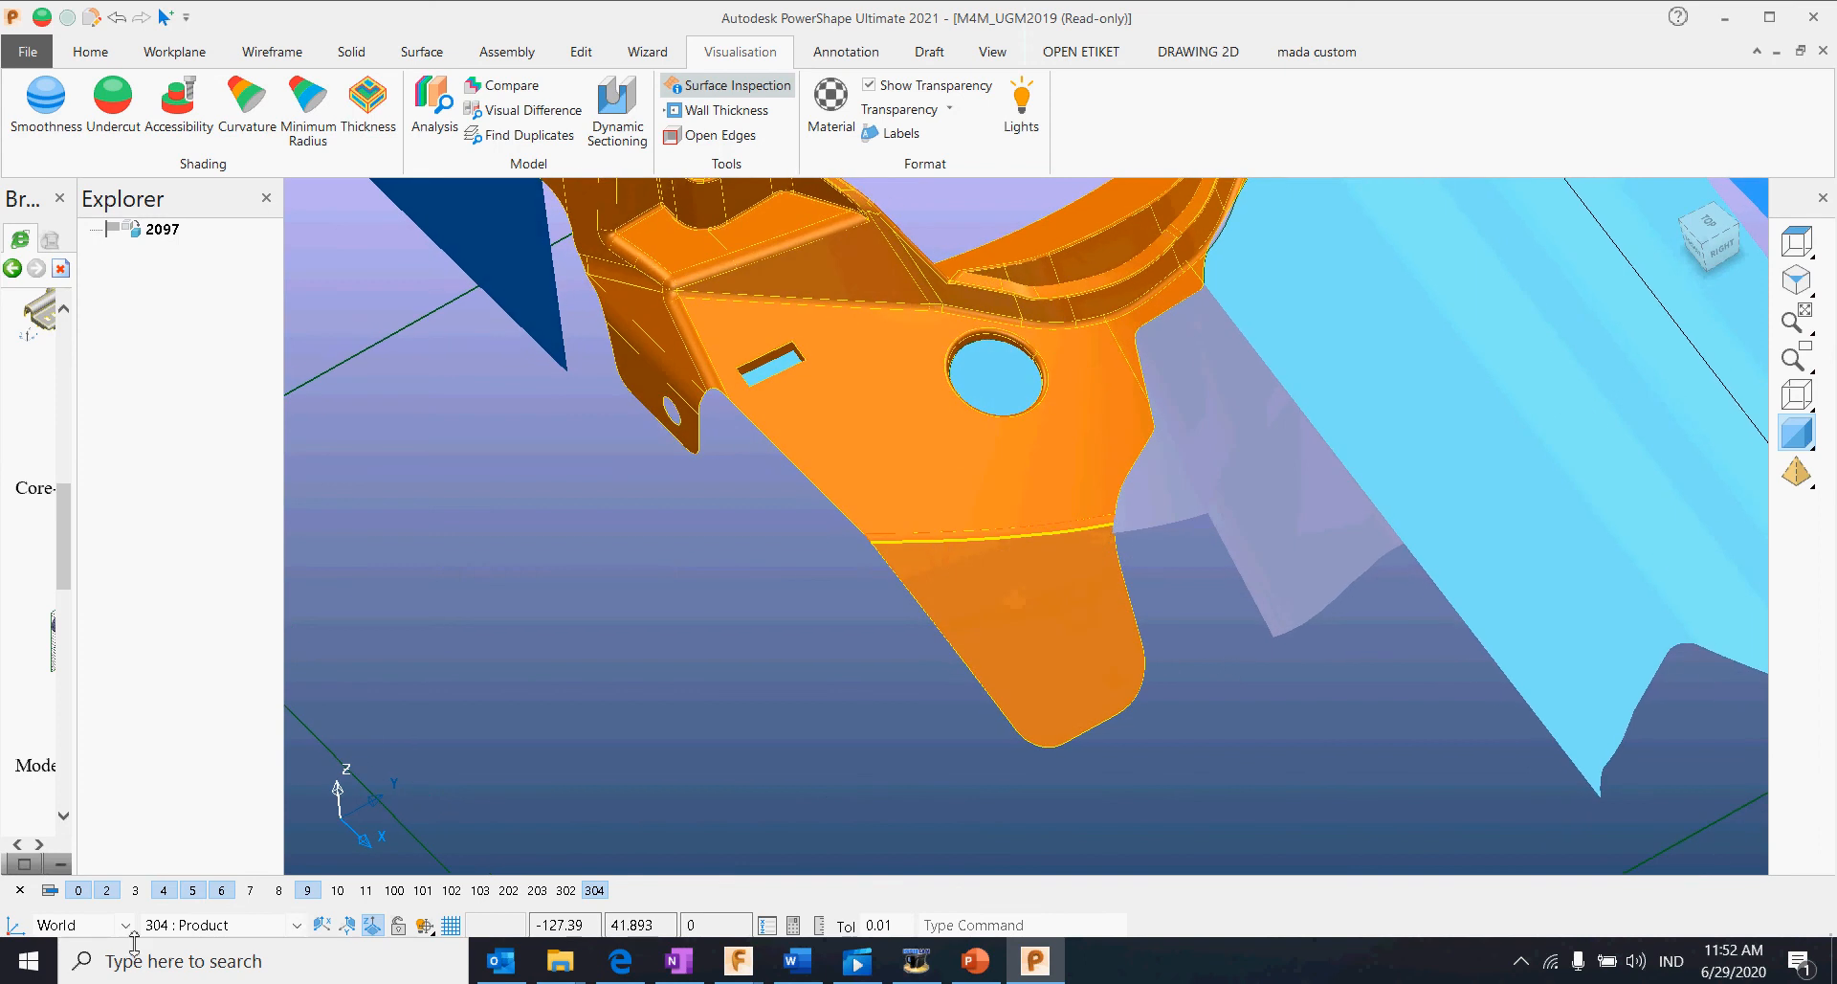
# Step: Show level 7 (penutup_3) and set up a convex surface fillet with radius 5.5
pyautogui.click(250, 890)
pyautogui.scroll(-4, 647, 709)
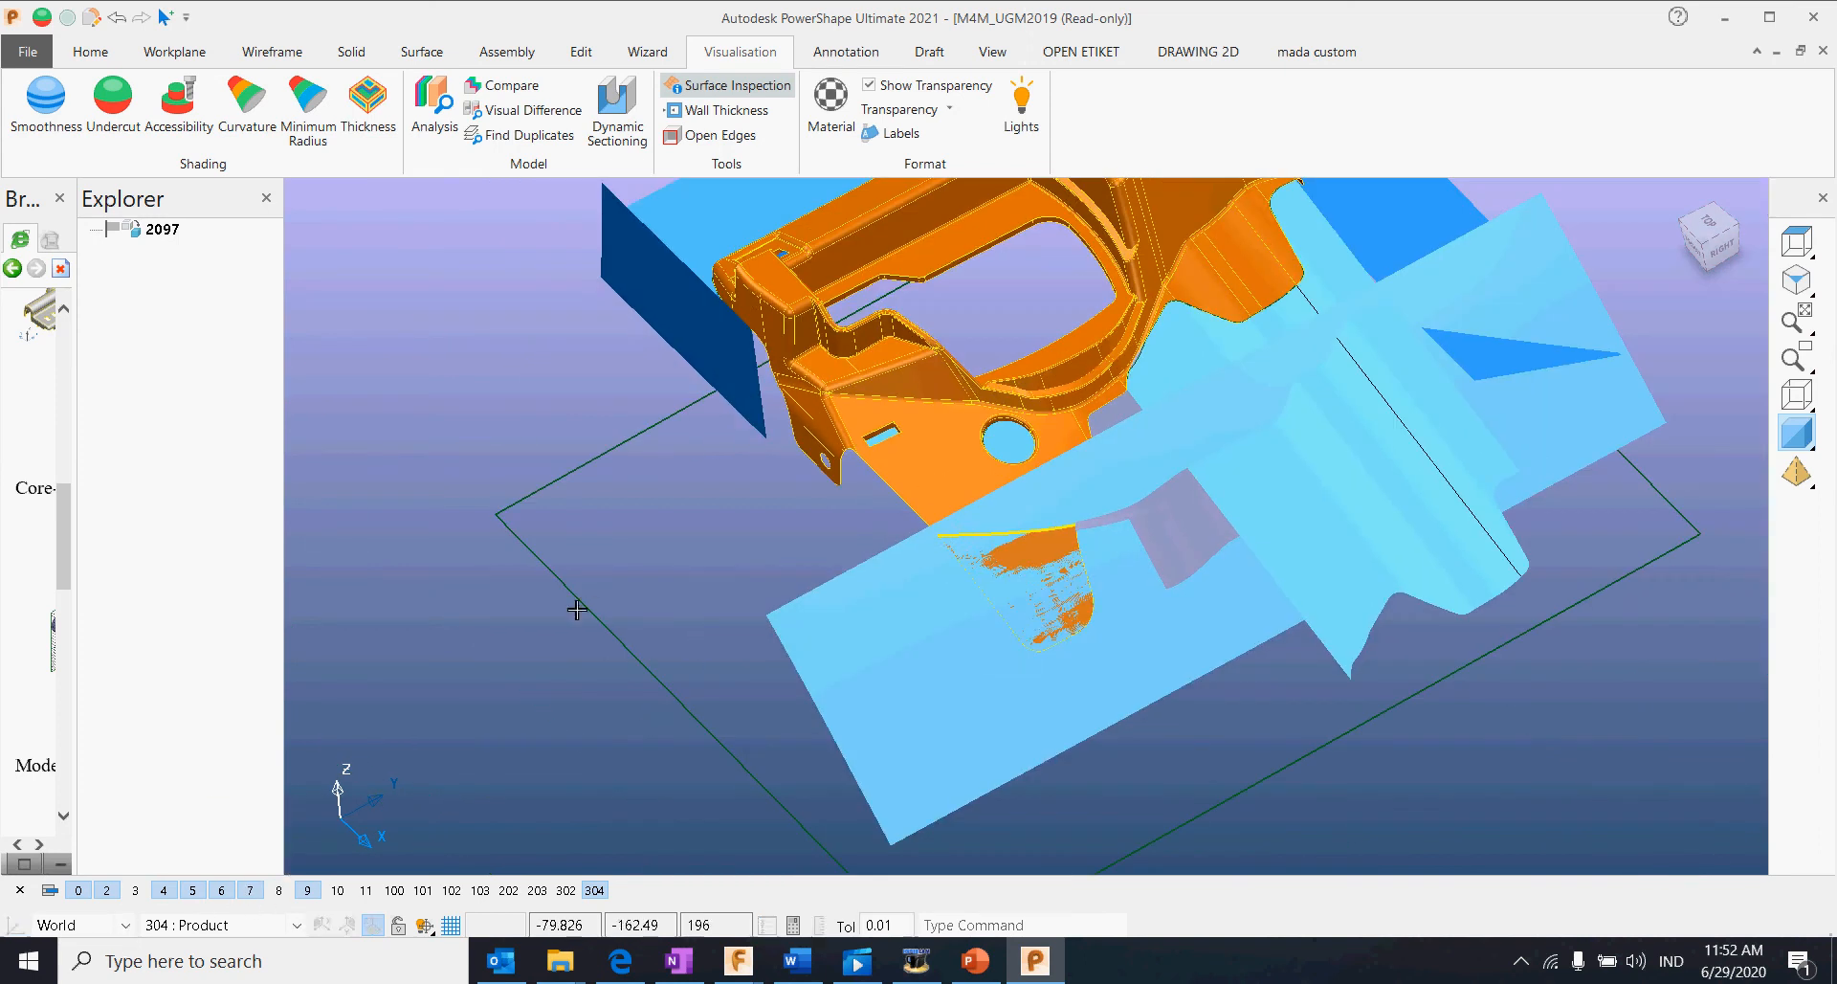
pyautogui.click(429, 50)
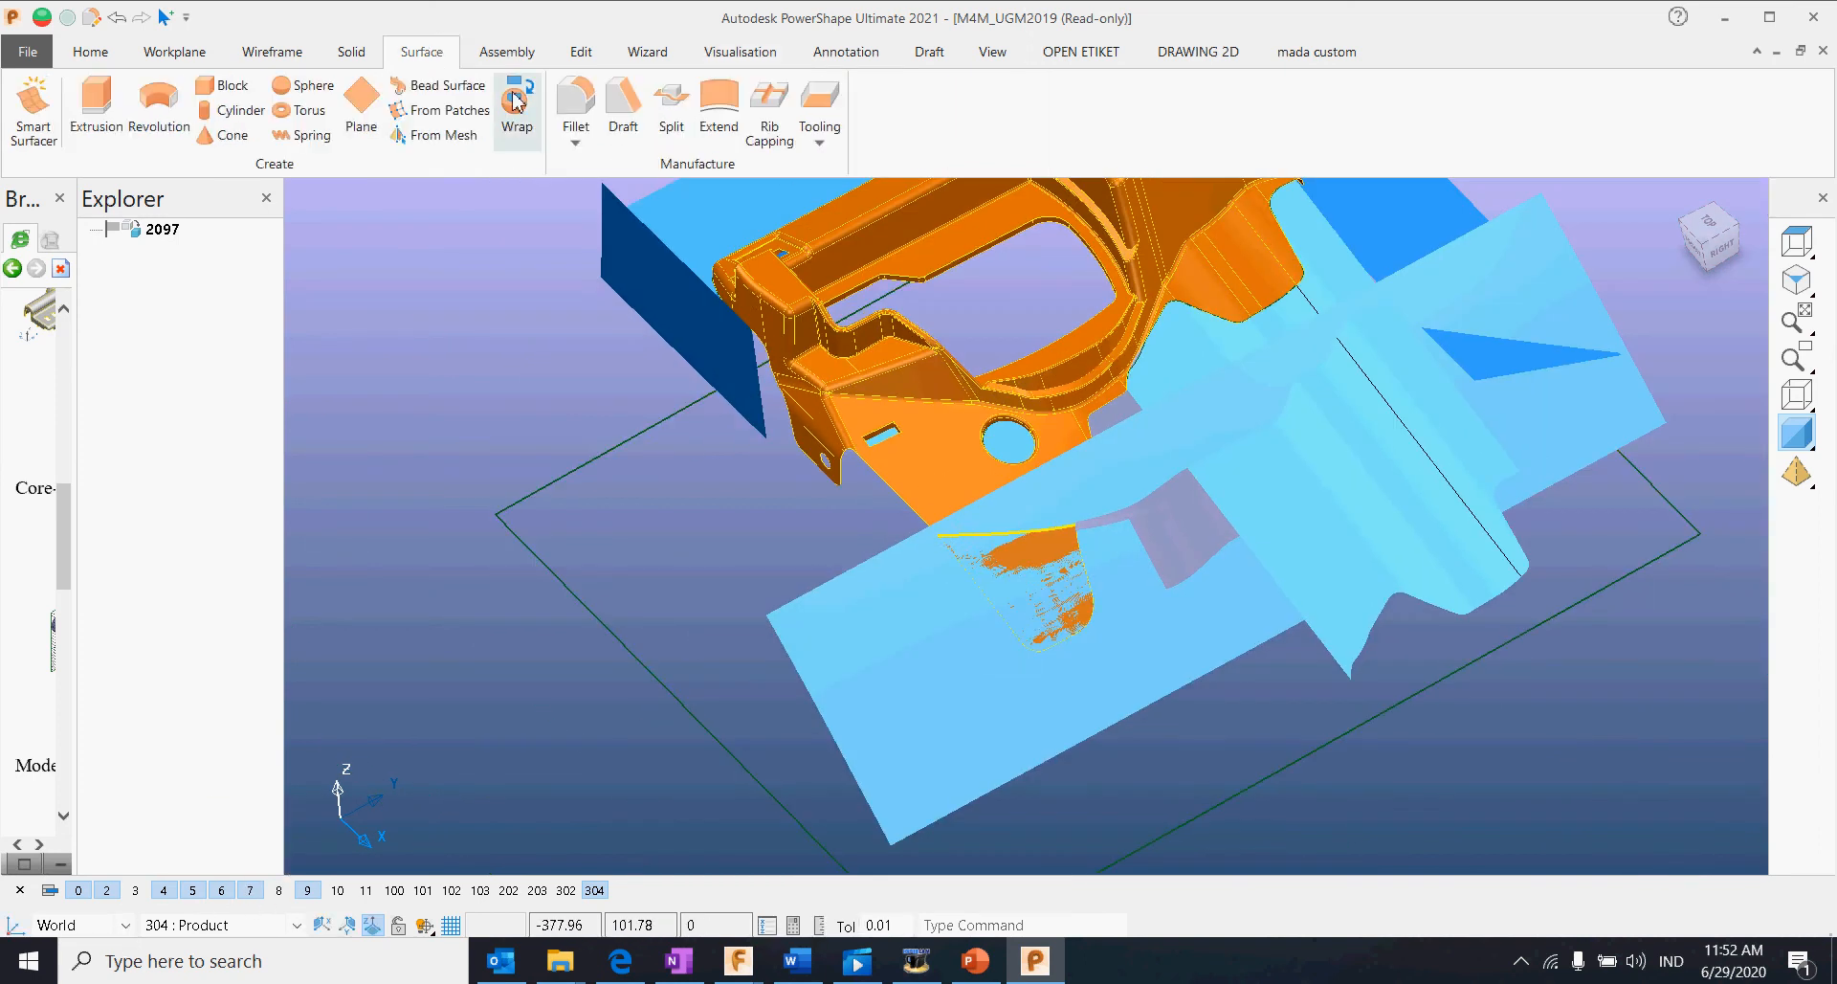
pyautogui.click(576, 142)
pyautogui.click(595, 190)
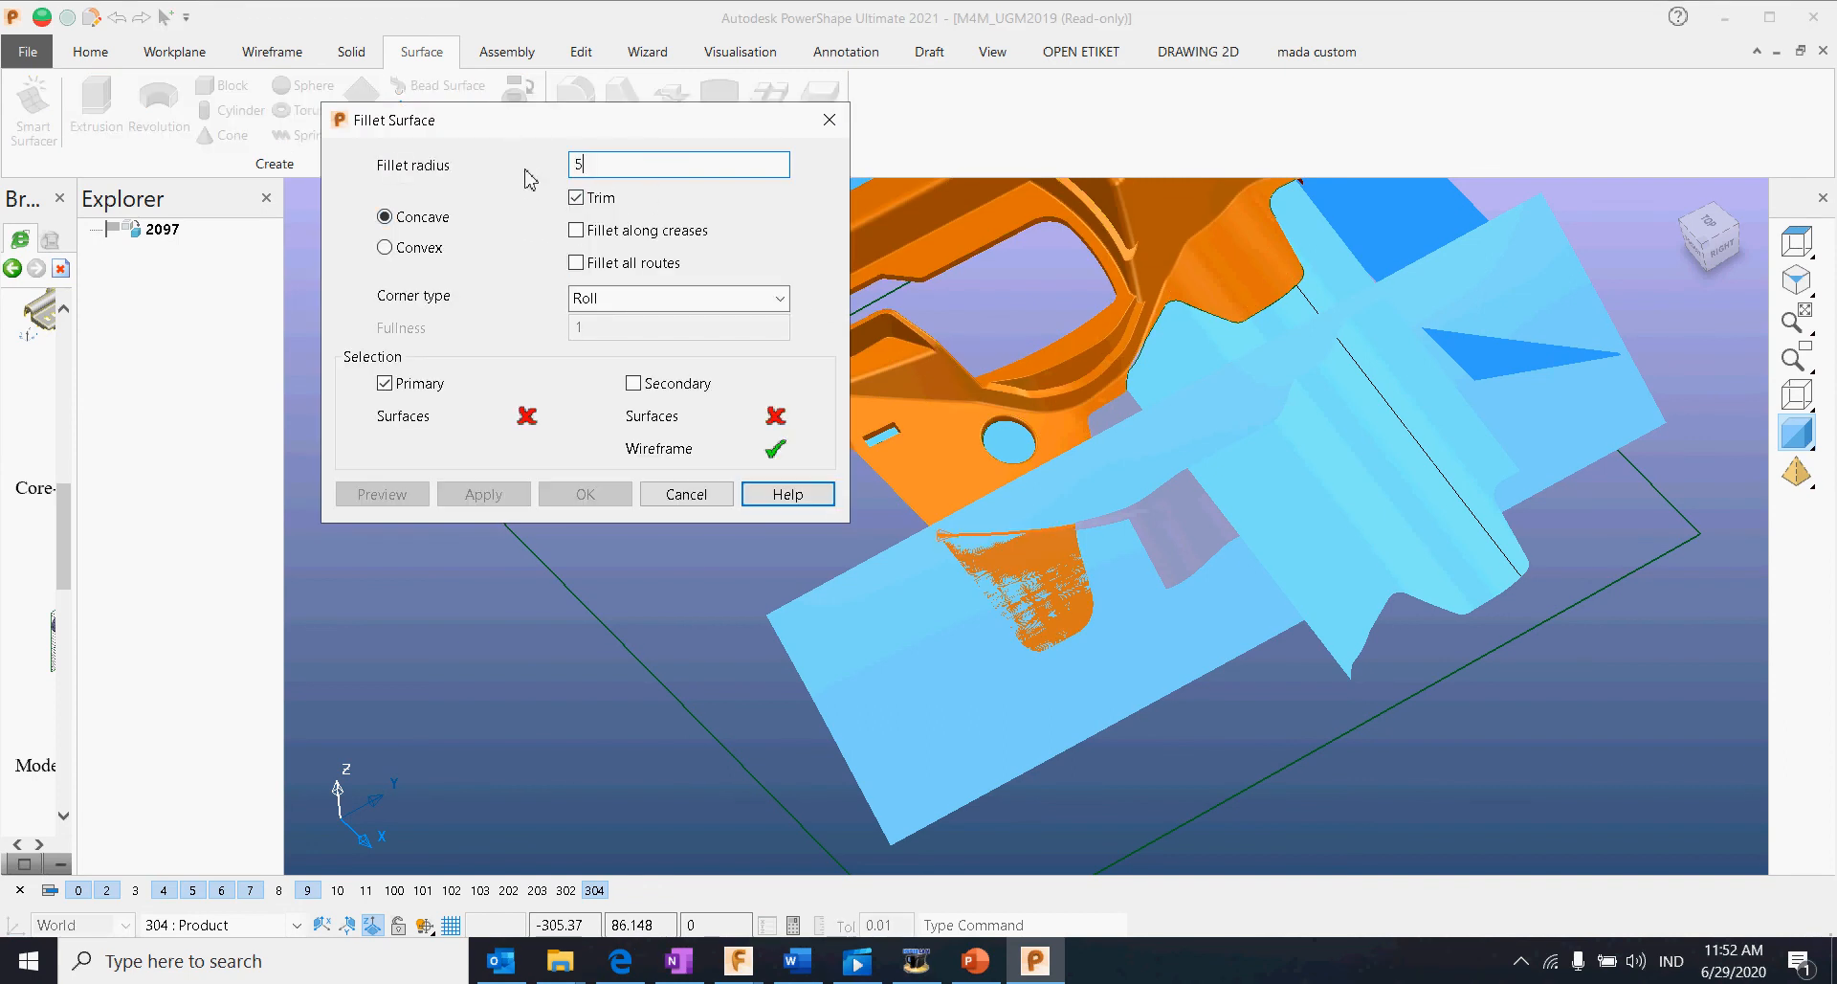
pyautogui.click(441, 252)
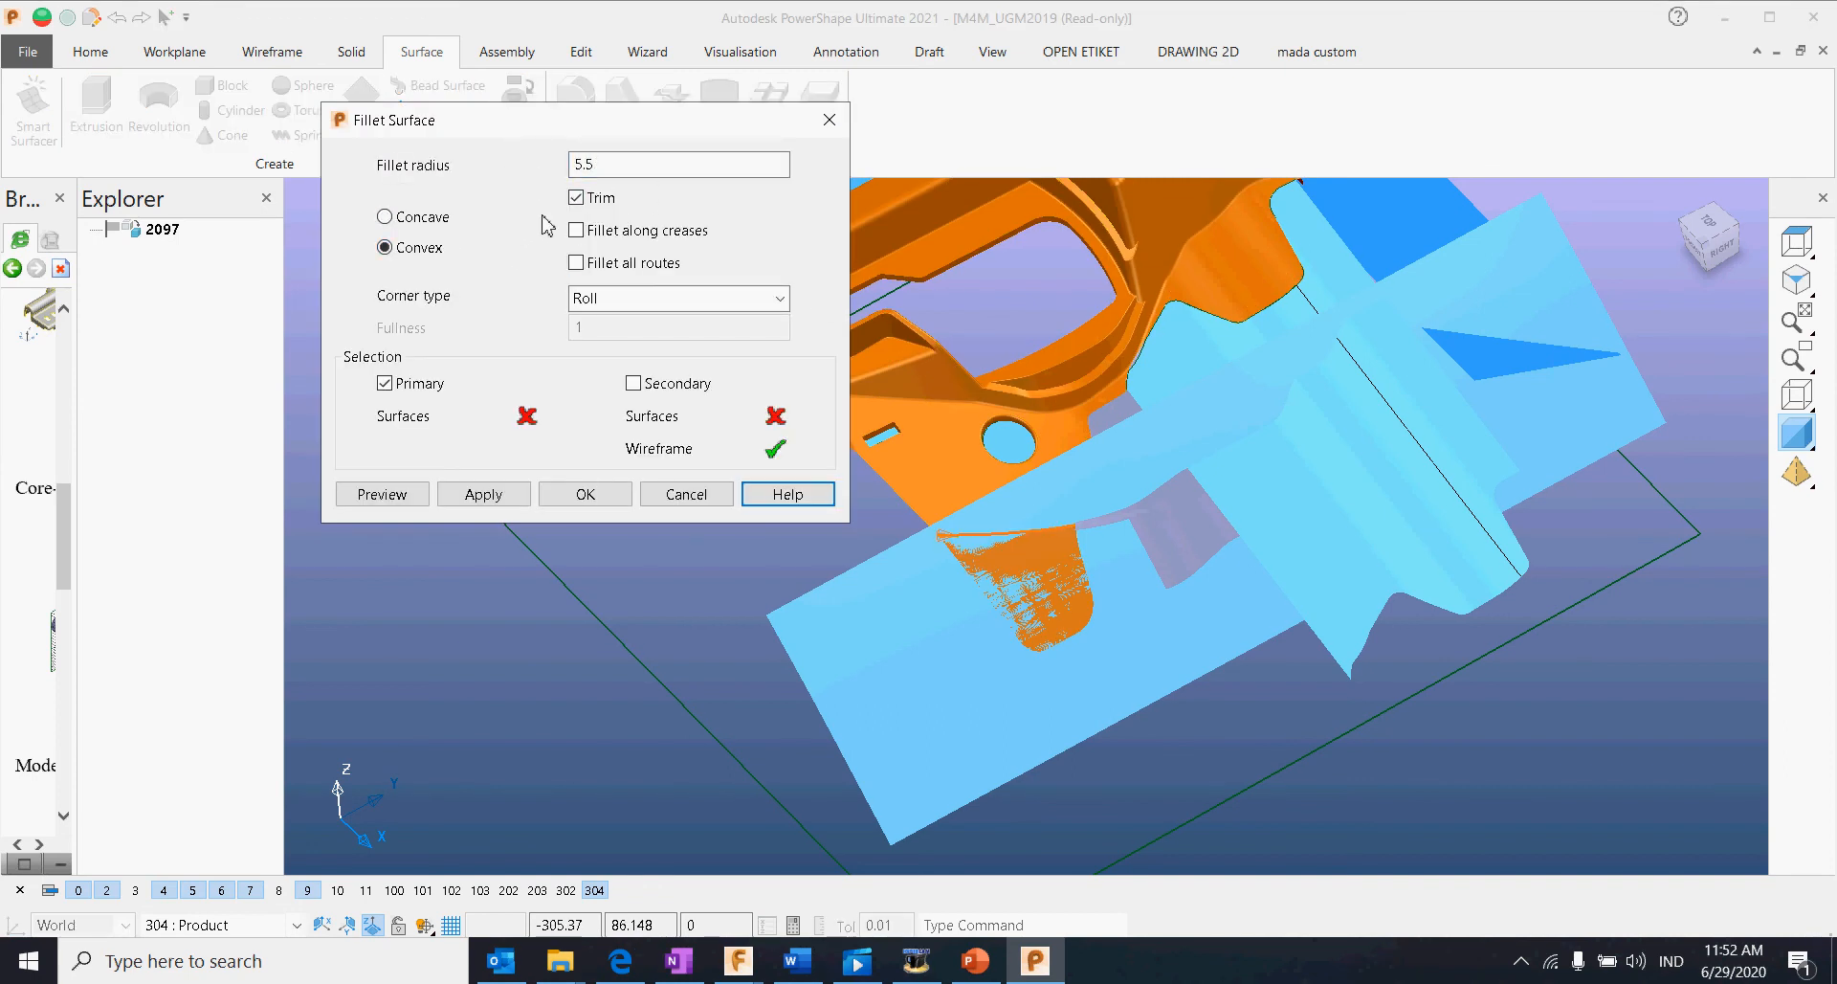
# Step: Choose the narrow strip beside the flap, the adjoining purple surface and the tall contoured parting surface as the fillet's primary surfaces
pyautogui.moveTo(1123, 691); pyautogui.dragTo(629, 721, button='middle')
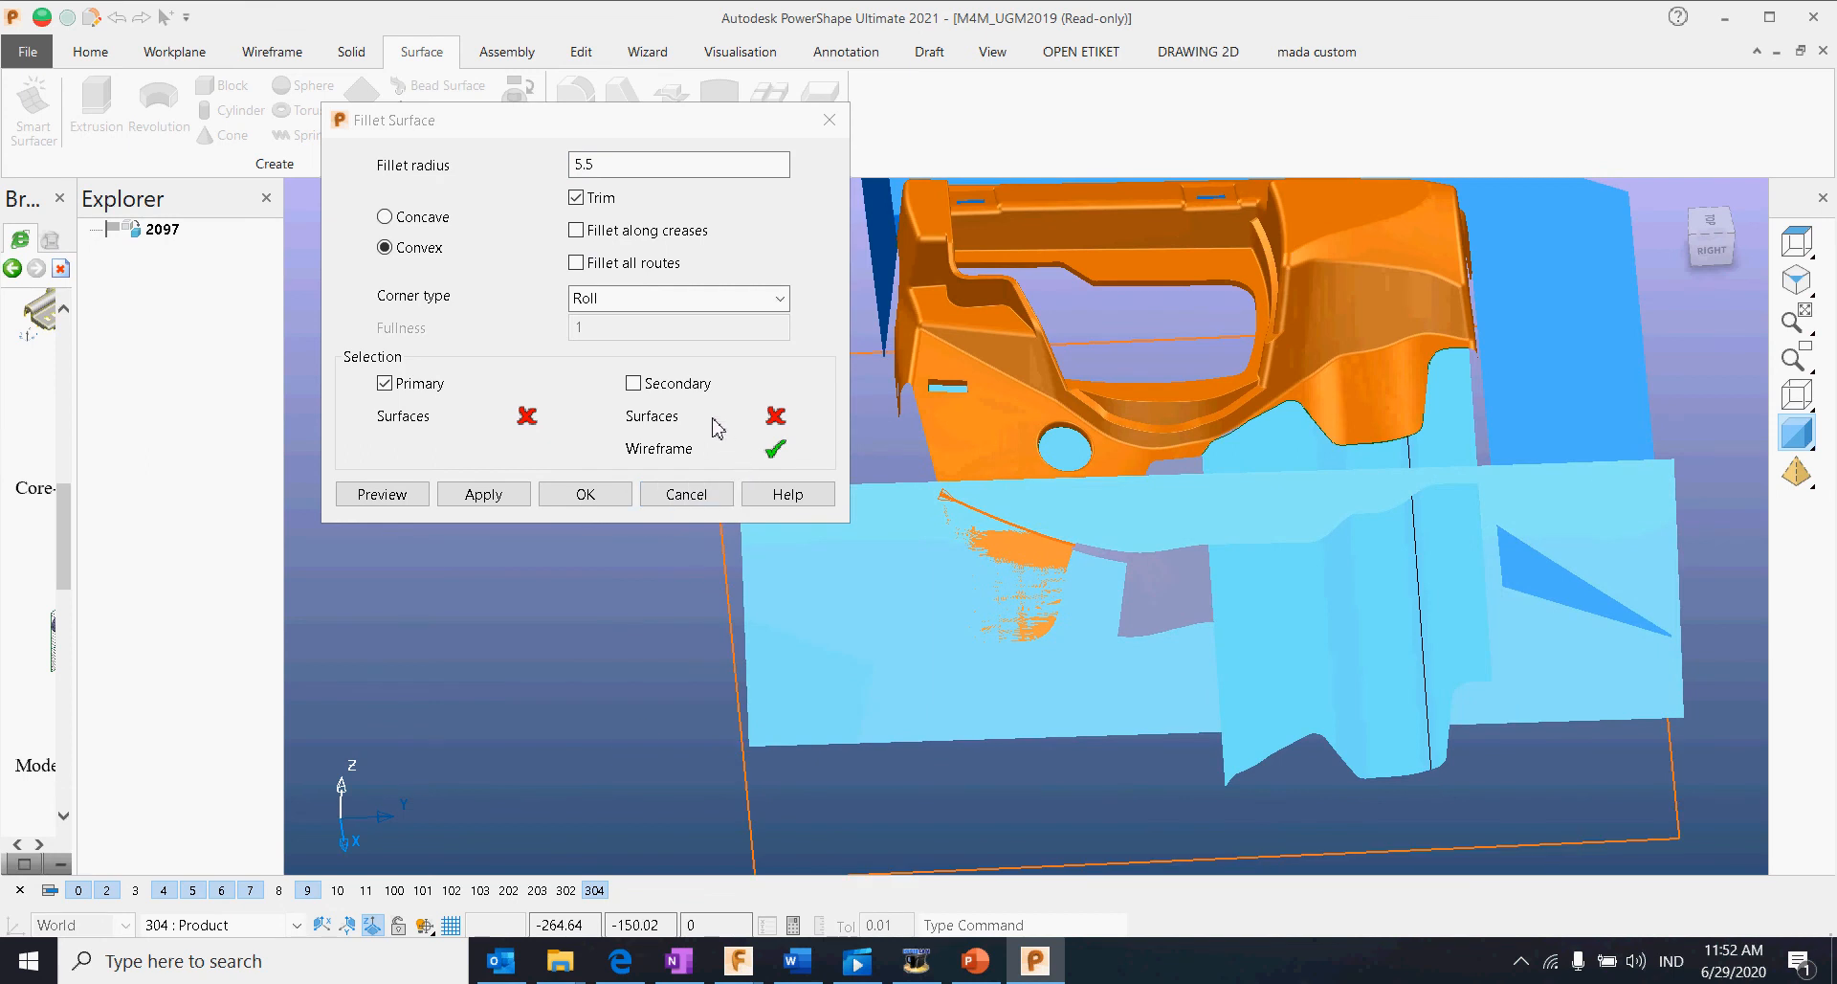
pyautogui.scroll(6, 1140, 615)
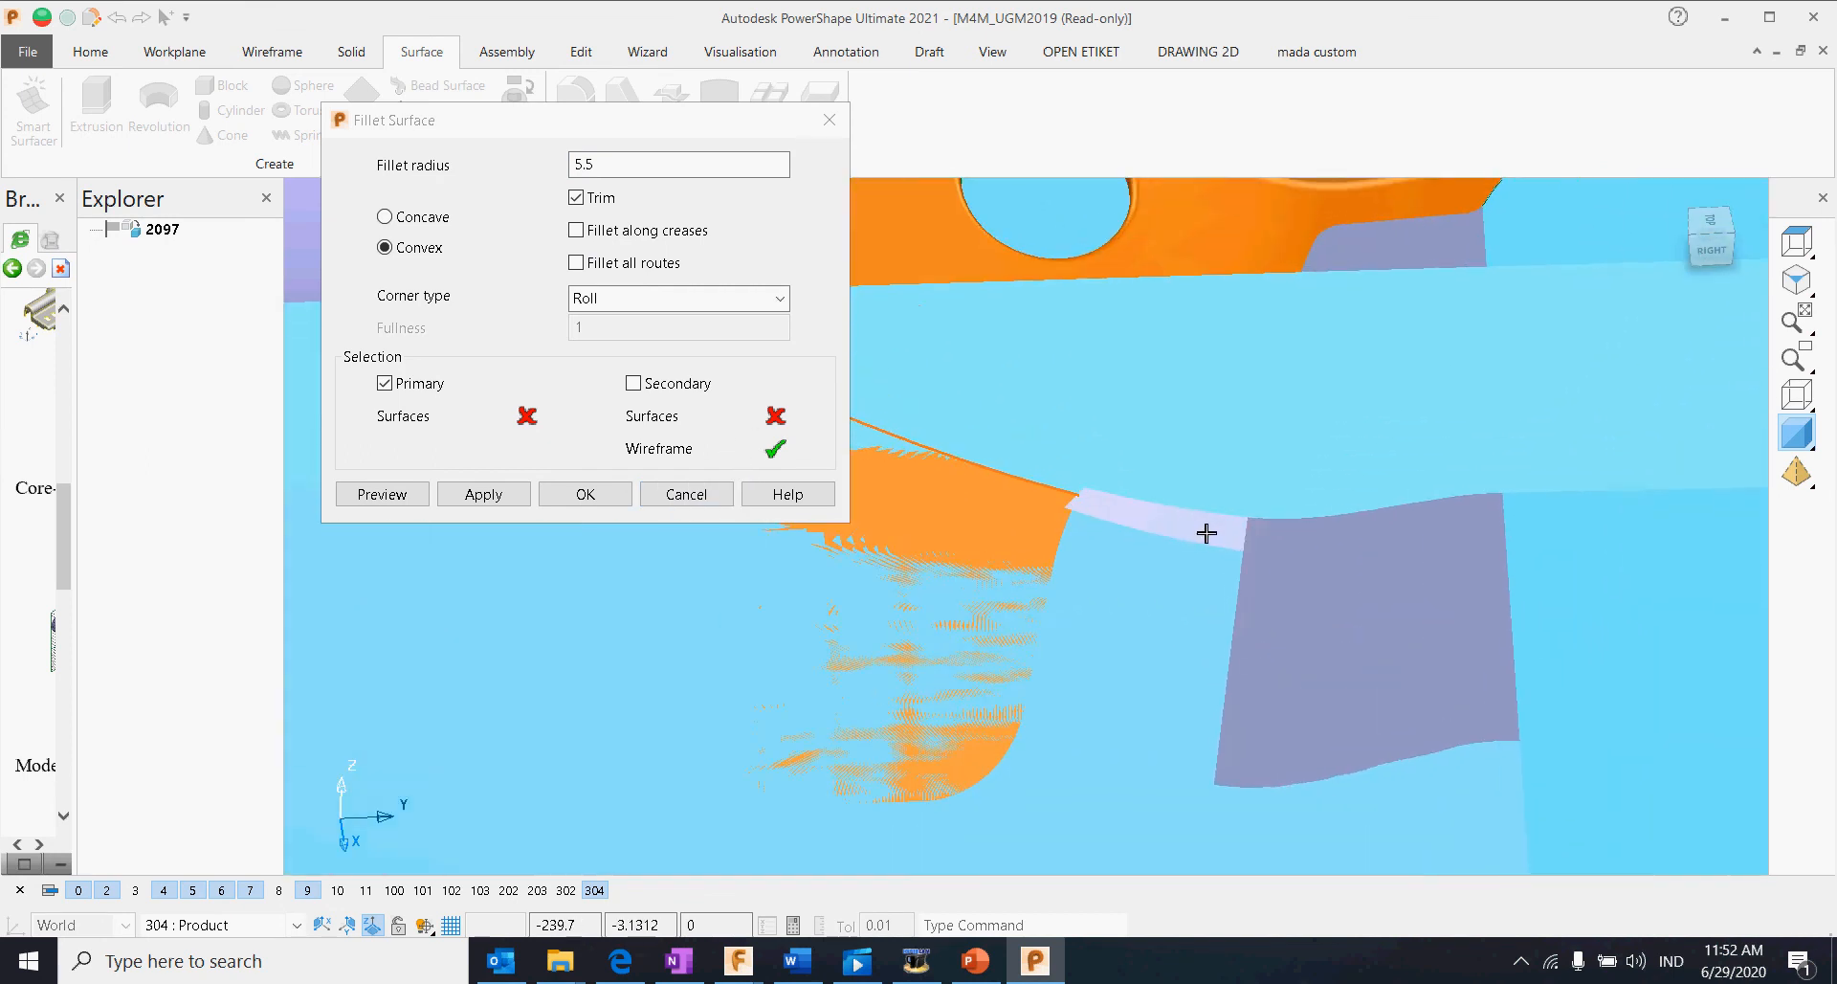
pyautogui.click(1217, 543)
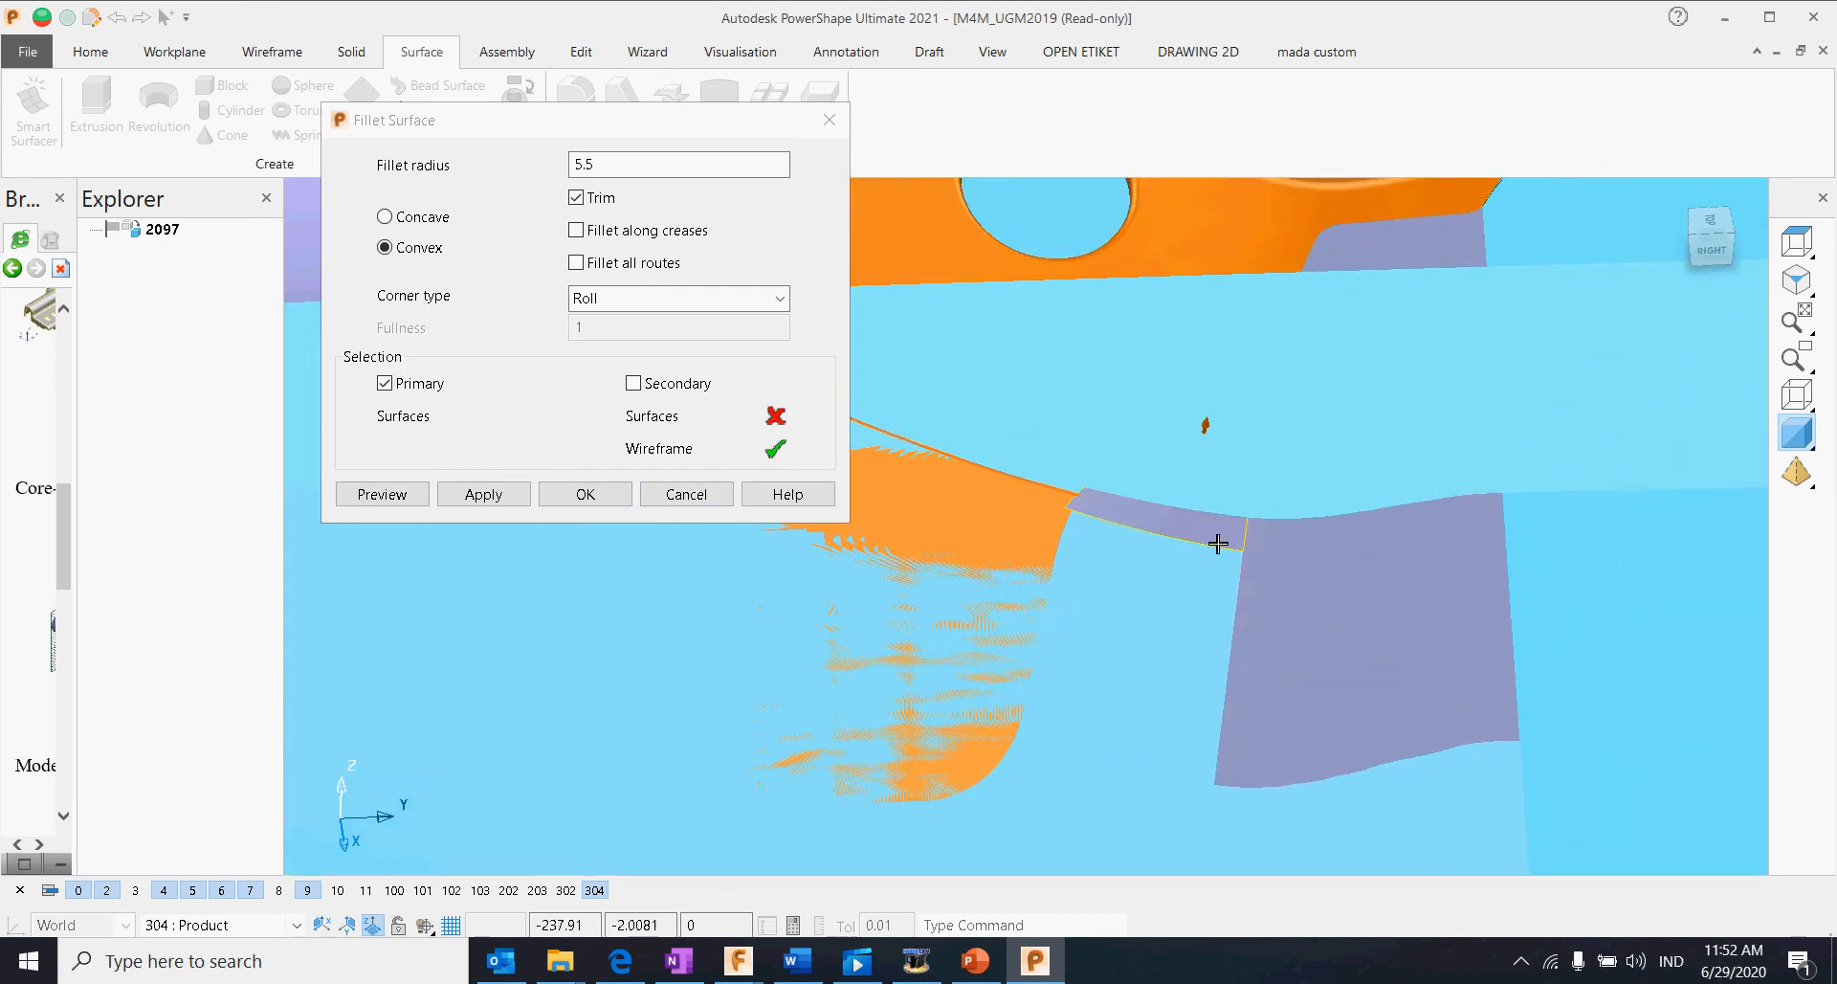
pyautogui.click(1435, 645)
pyautogui.keyDown('shift'); pyautogui.moveTo(1444, 651); pyautogui.dragTo(1048, 662, button='middle'); pyautogui.keyUp('shift')
pyautogui.click(1335, 657)
pyautogui.scroll(-2, 1335, 658)
pyautogui.scroll(-4, 1484, 679)
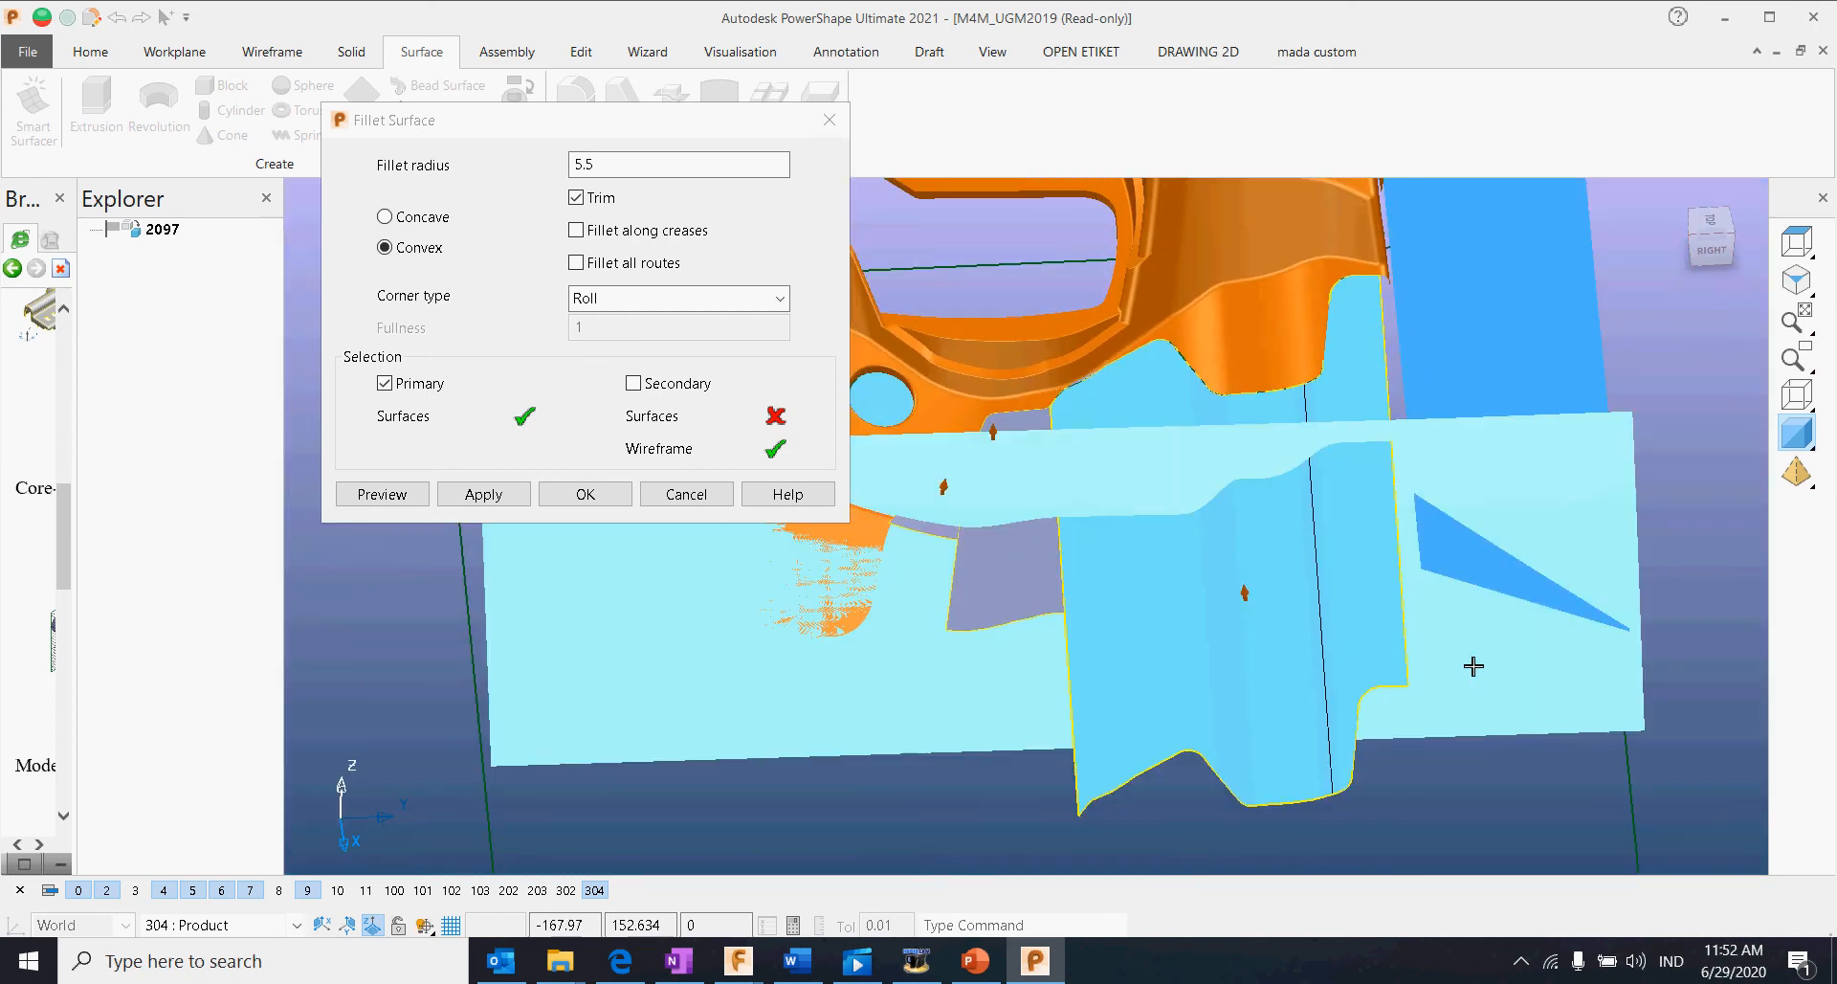
pyautogui.keyDown('shift'); pyautogui.moveTo(1472, 664); pyautogui.dragTo(1144, 668, button='middle'); pyautogui.keyUp('shift')
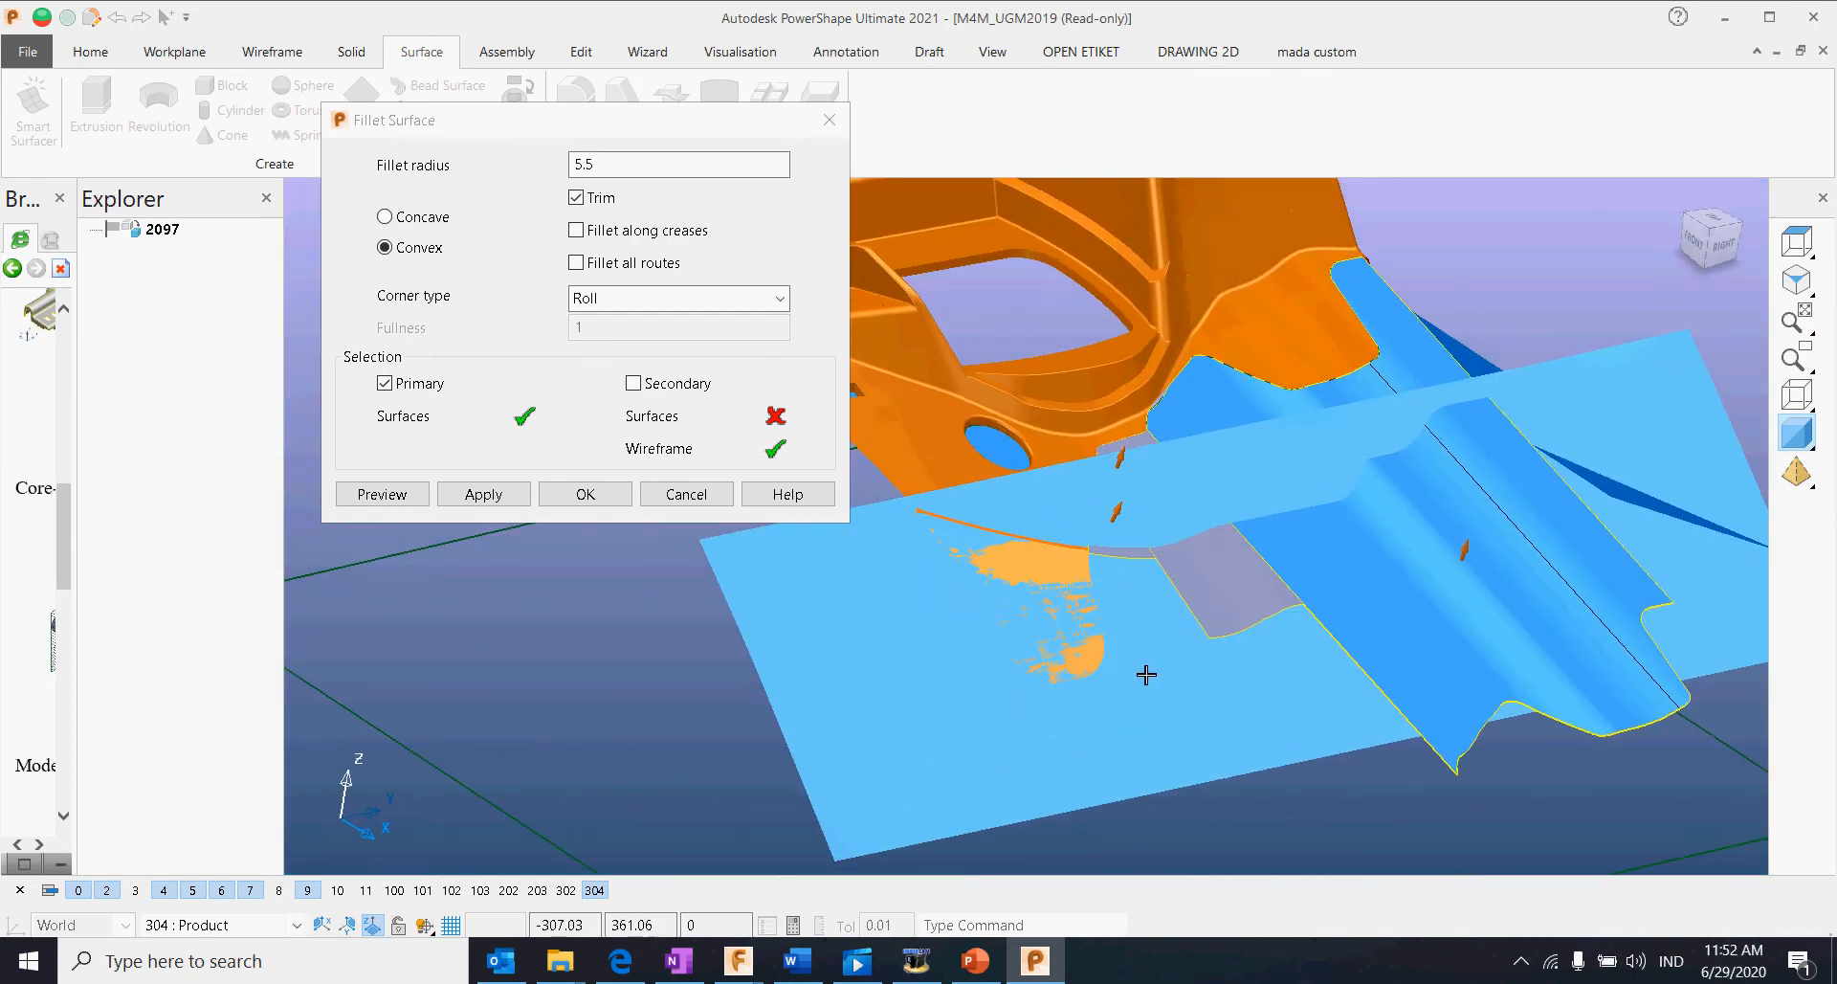
# Step: Choose the wide level 7 surface as the fillet's secondary surface, apply the fillet and close the Fillet Surface dialog
pyautogui.click(632, 383)
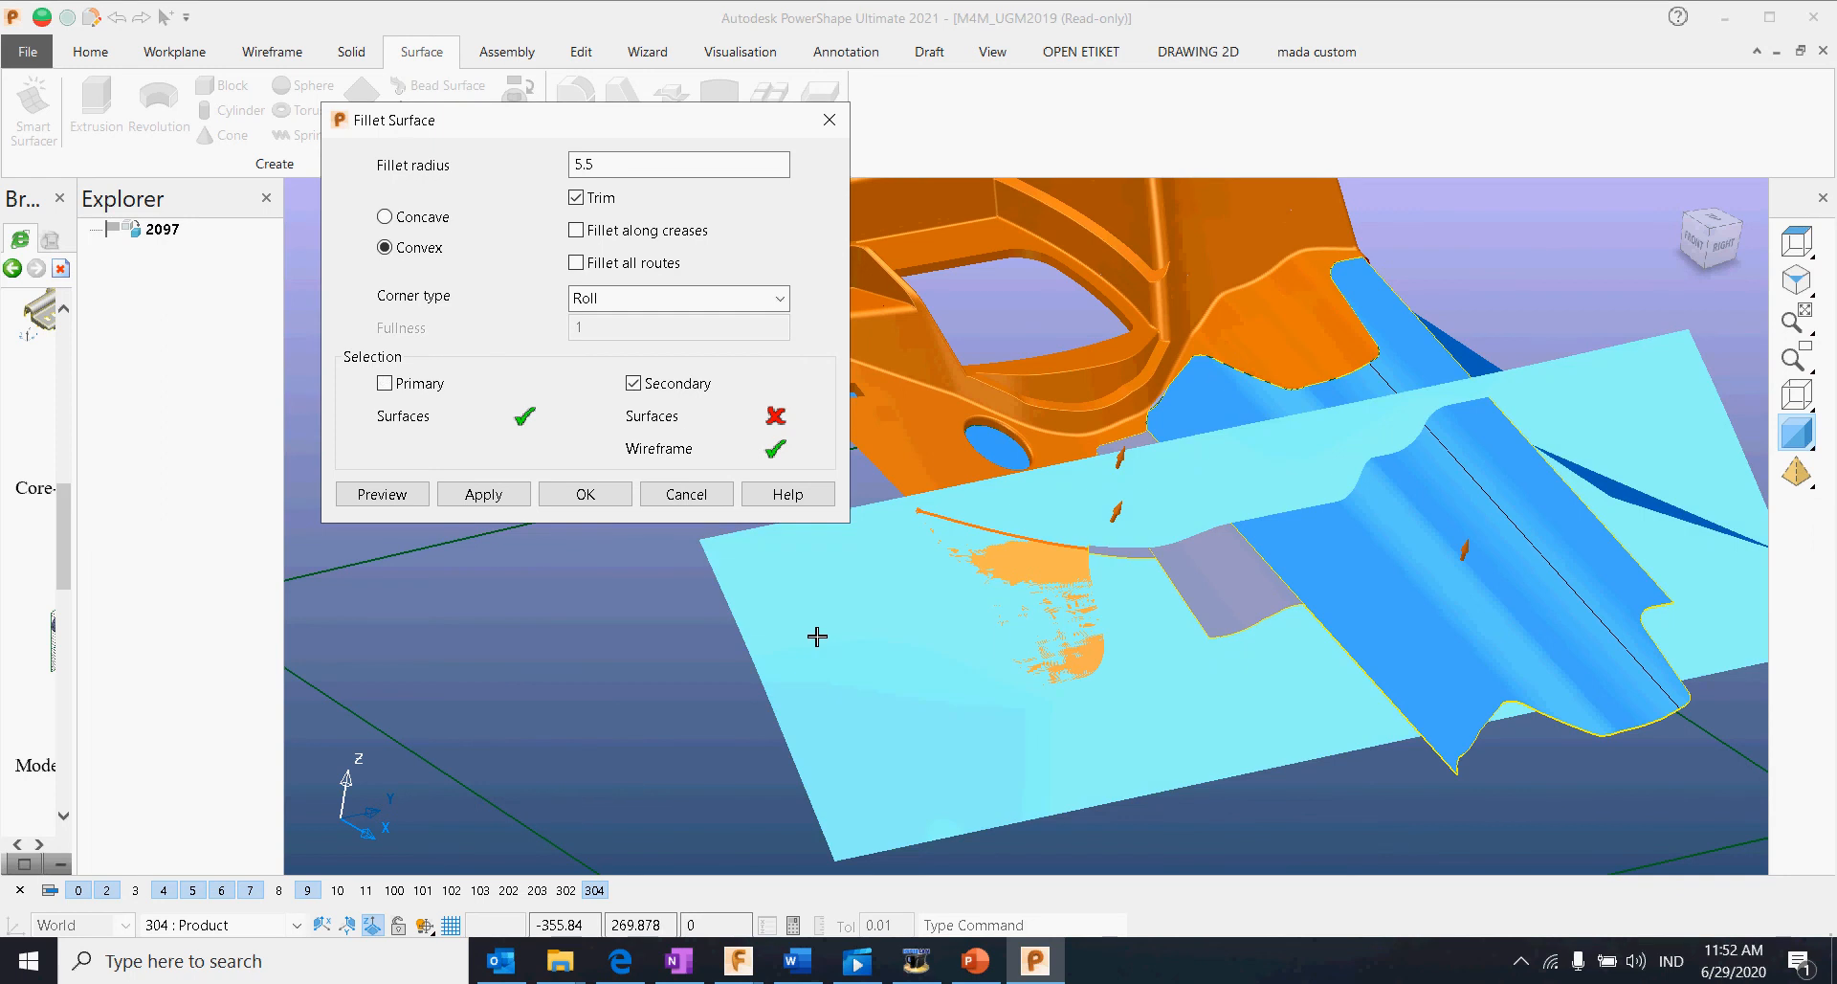
pyautogui.click(814, 635)
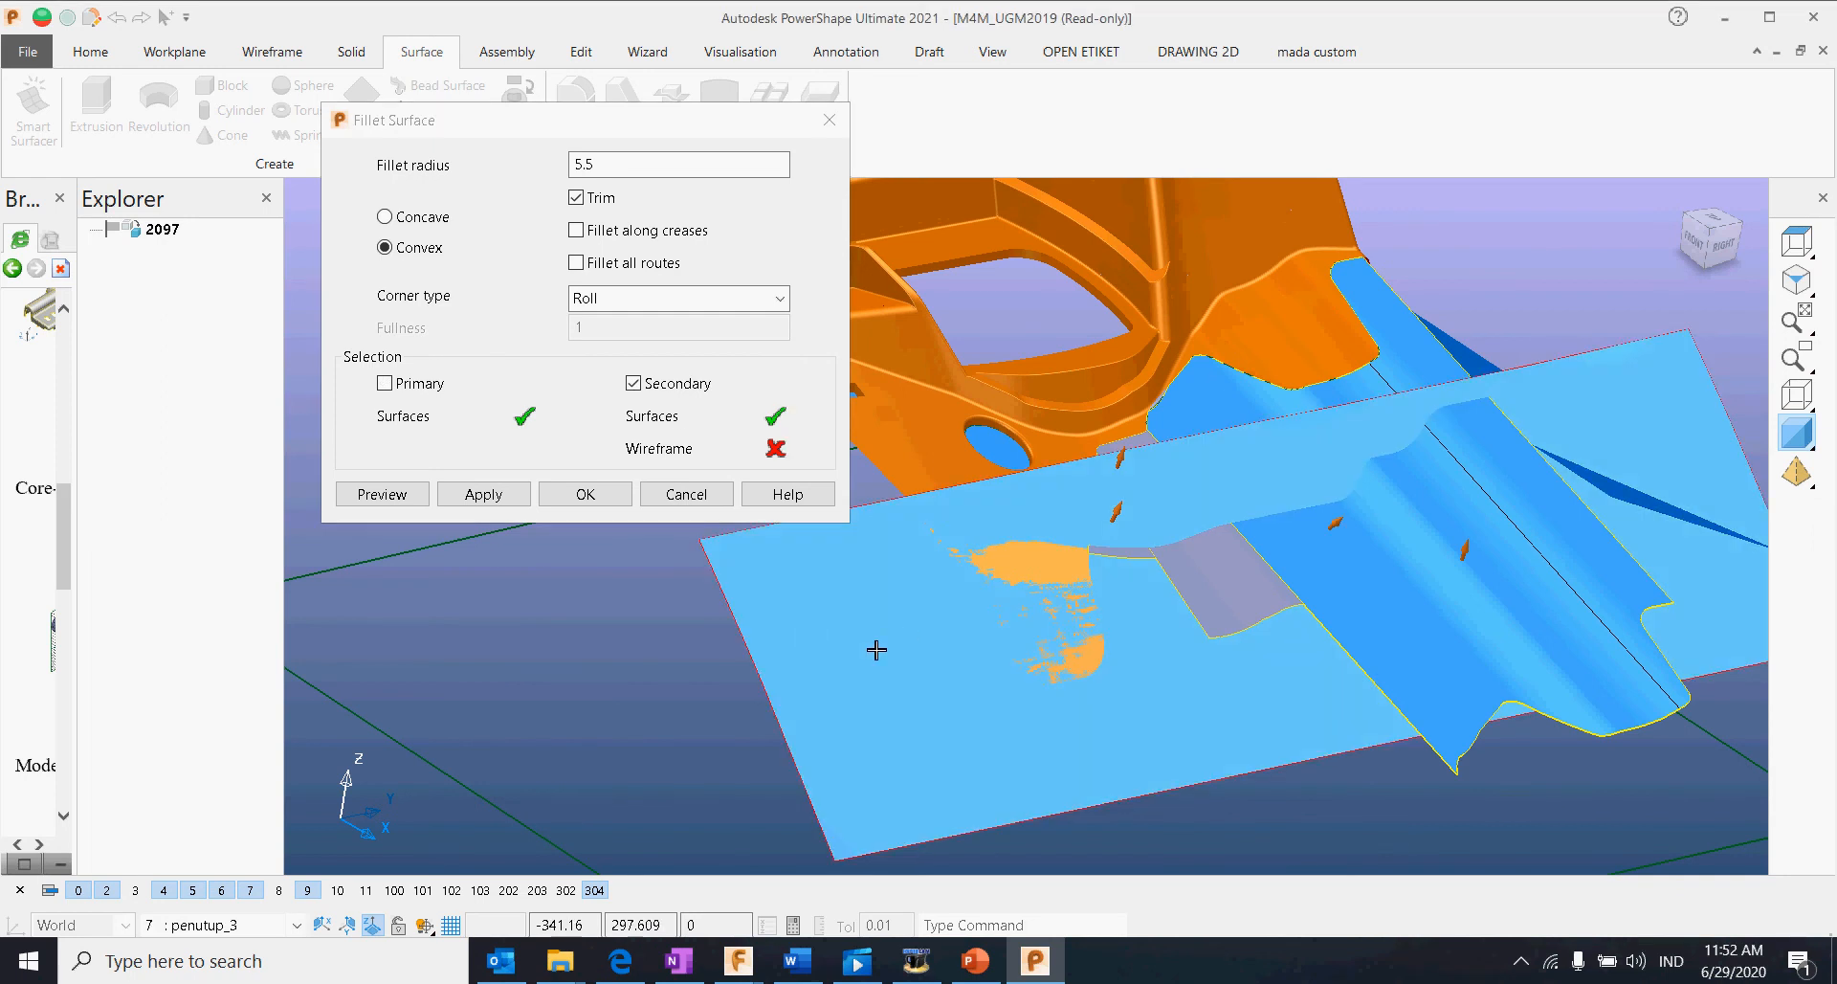
pyautogui.click(486, 494)
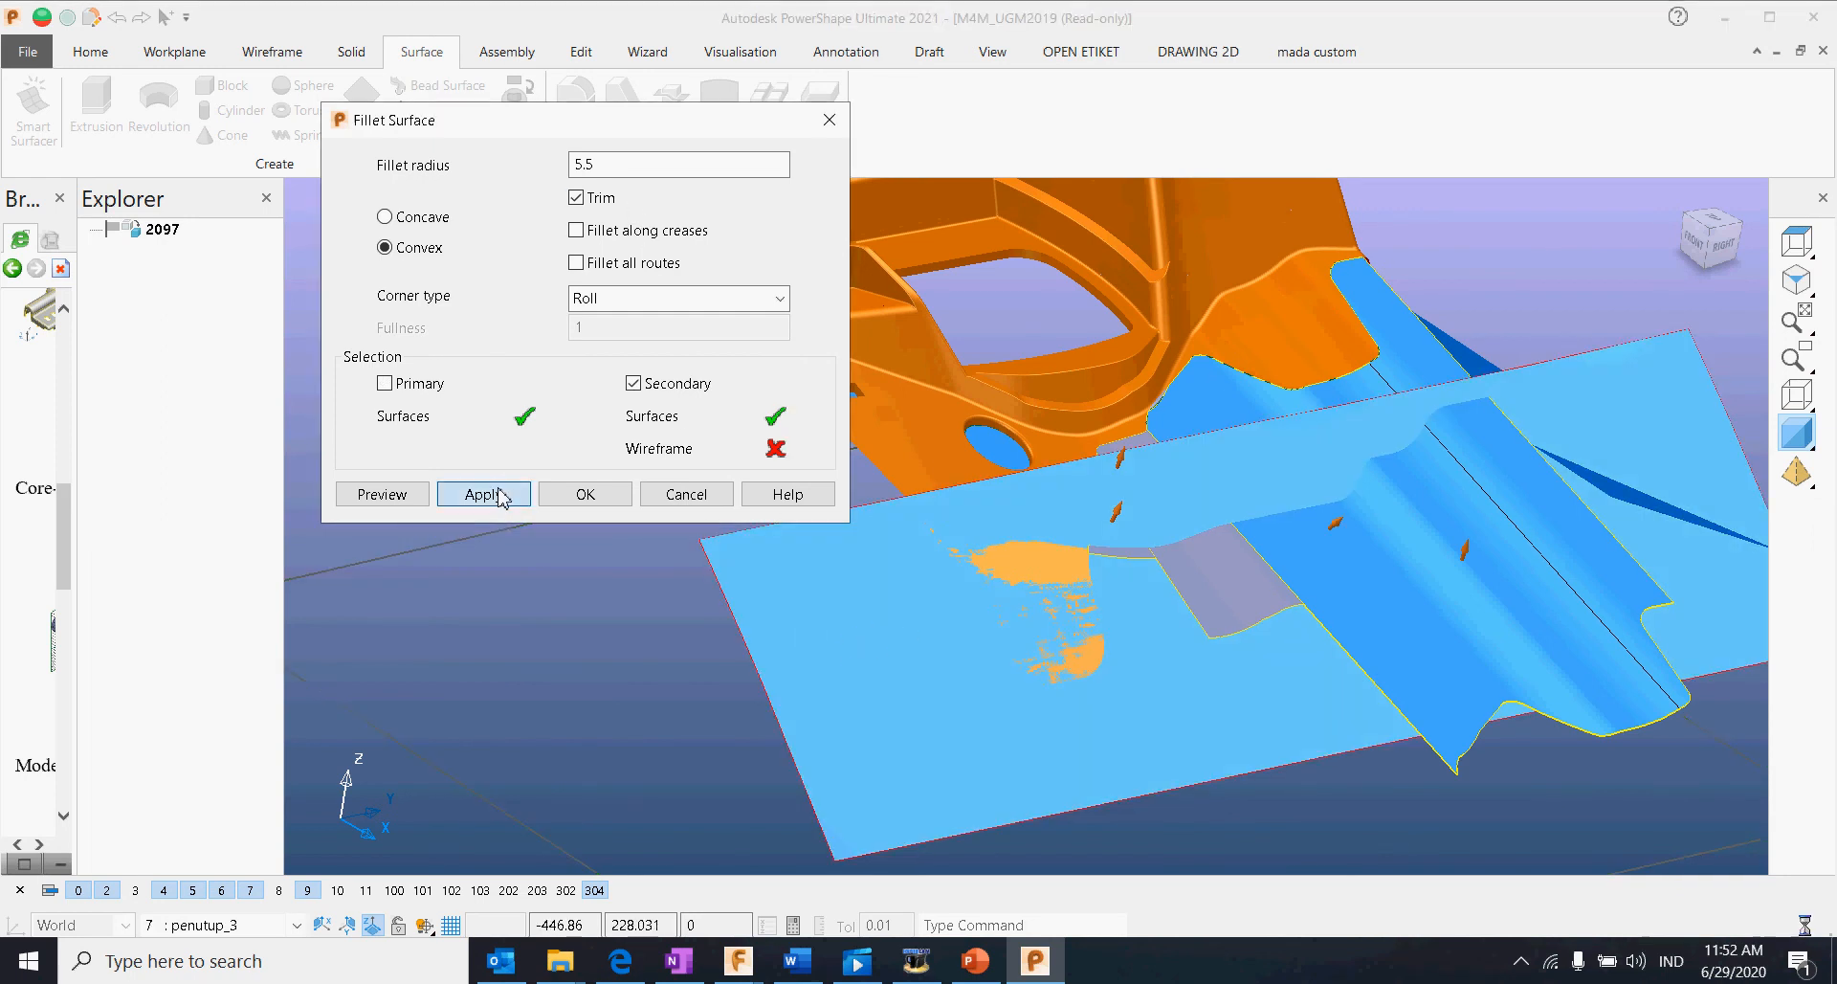
pyautogui.moveTo(1100, 670); pyautogui.dragTo(1222, 450, button='middle')
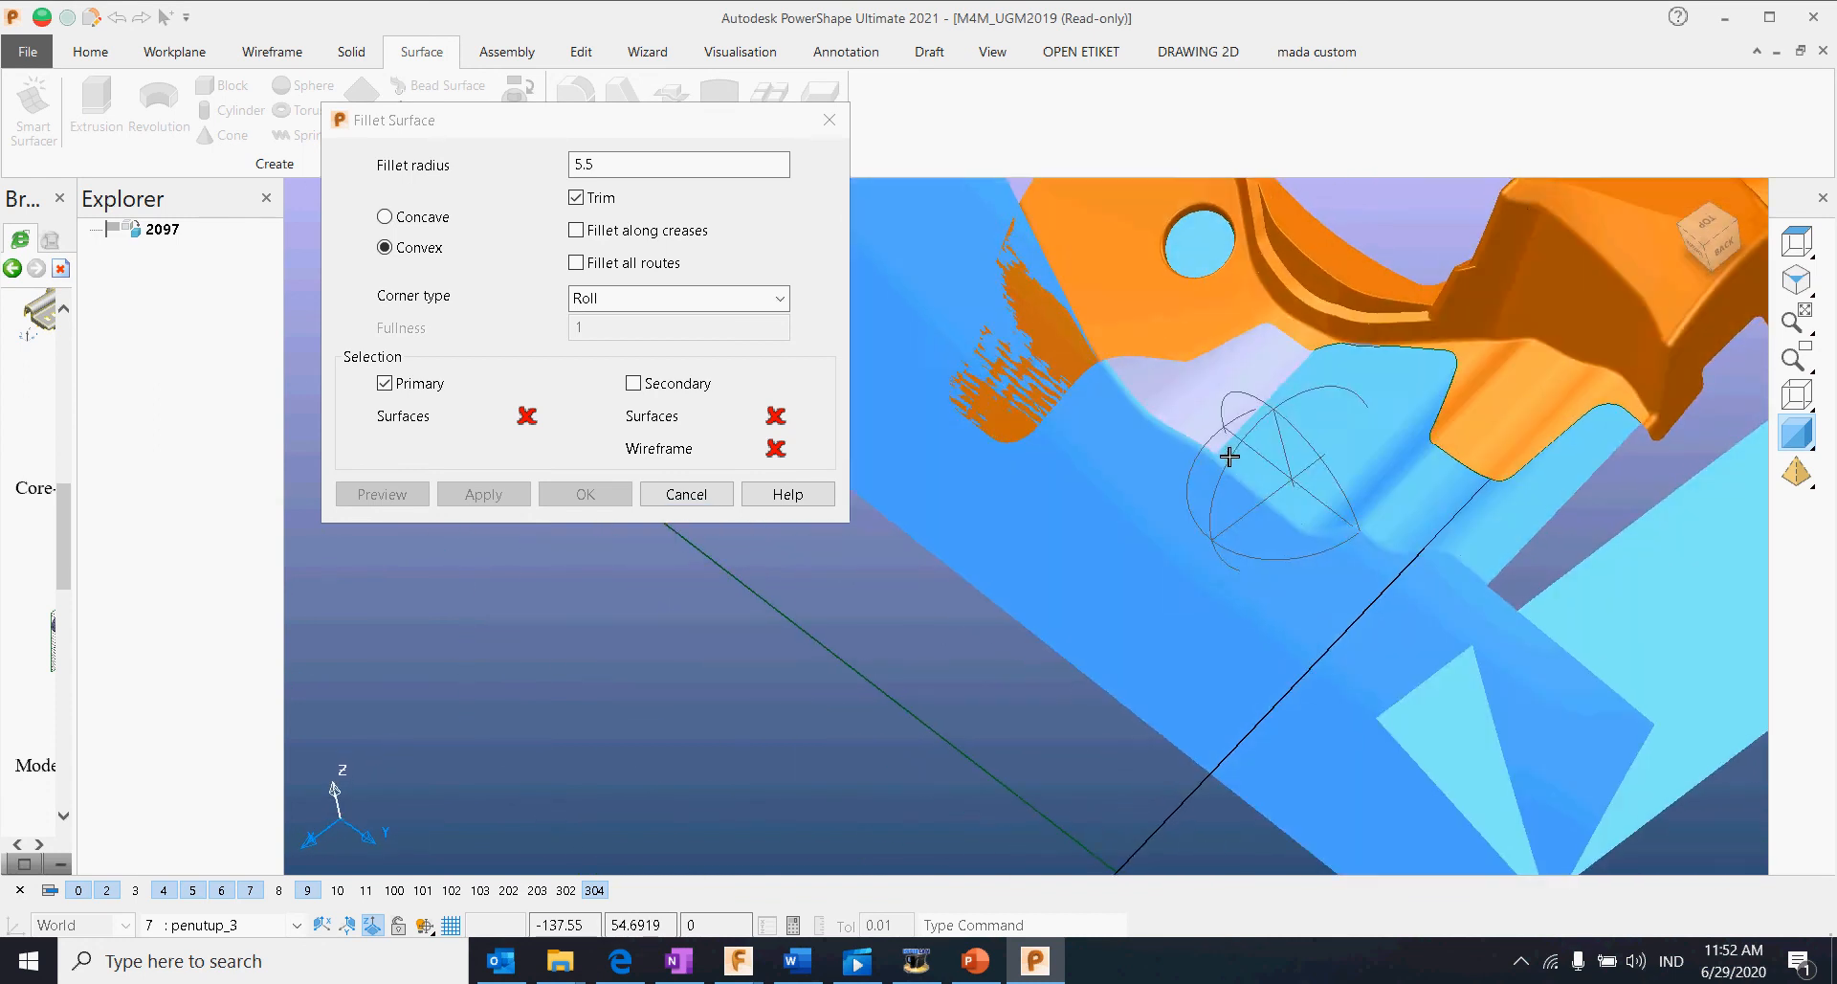
pyautogui.click(683, 494)
pyautogui.keyDown('shift'); pyautogui.moveTo(1116, 593); pyautogui.dragTo(1066, 647, button='middle'); pyautogui.keyUp('shift')
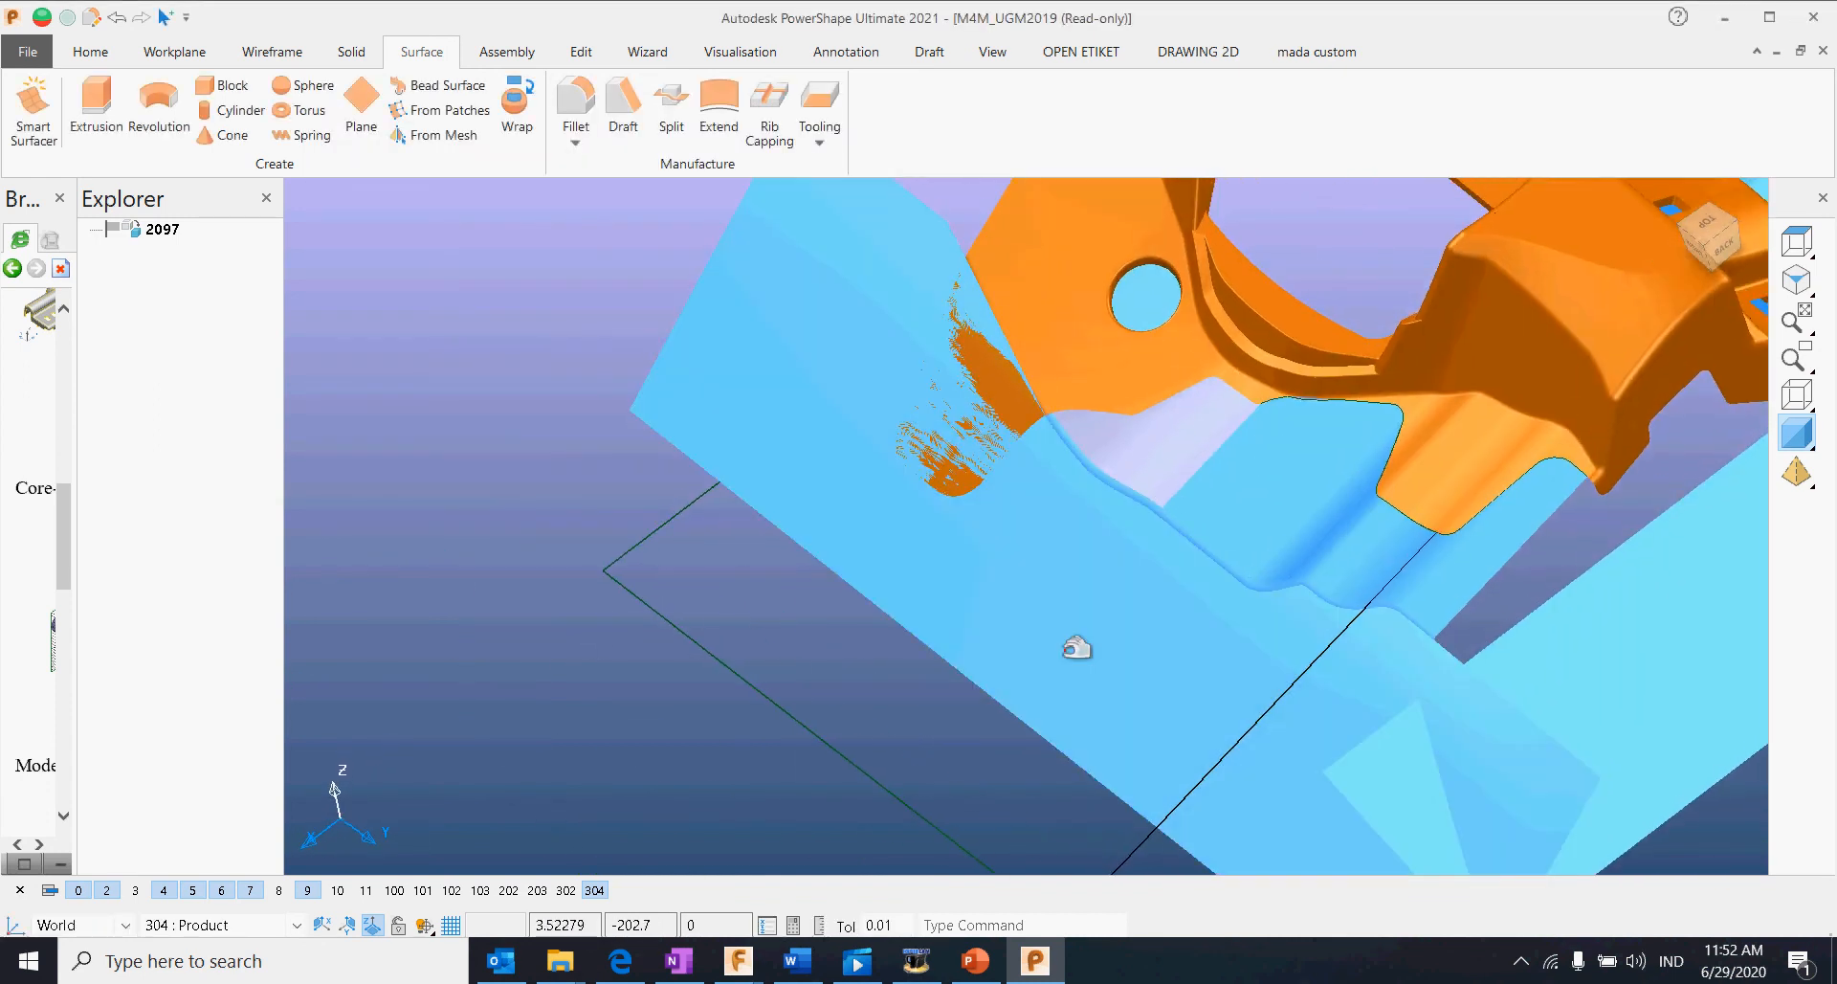
# Step: Paste the wide parting surface's style, level, transparency and material attributes onto the purple surfaces beside the lower flap
pyautogui.scroll(3, 1169, 465)
pyautogui.click(1107, 623)
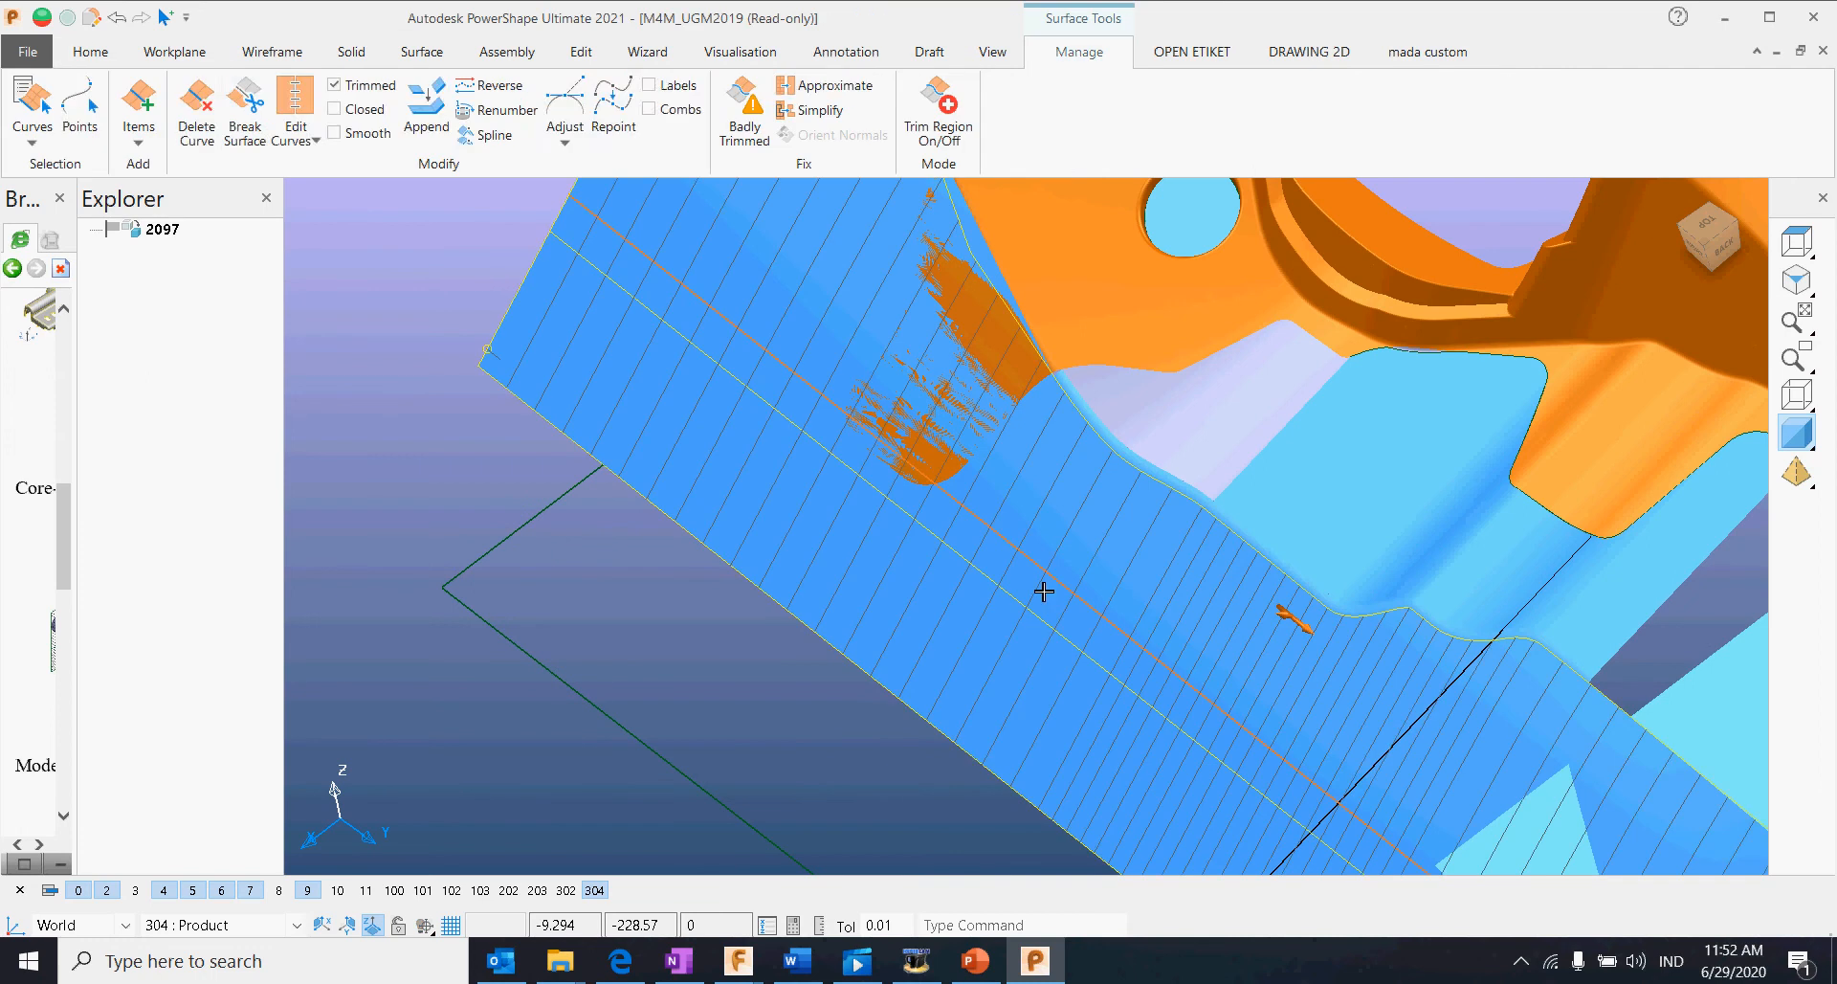
pyautogui.click(94, 55)
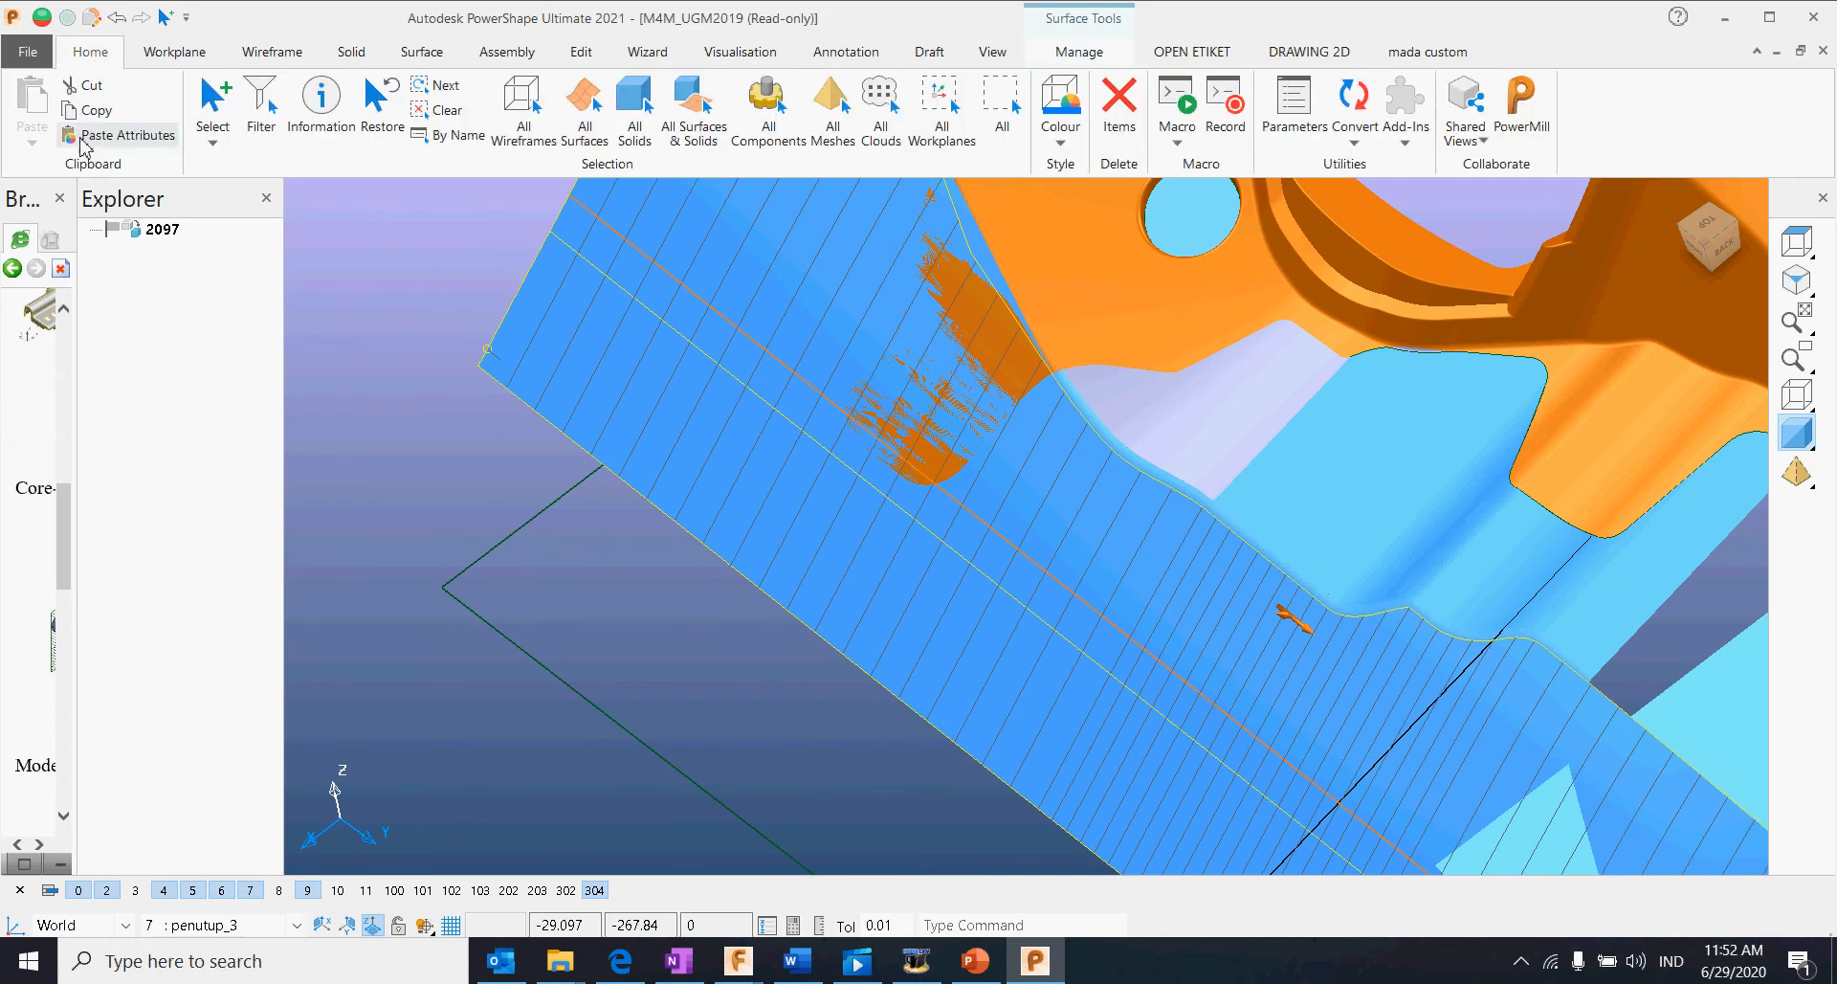
pyautogui.click(95, 141)
pyautogui.click(1184, 432)
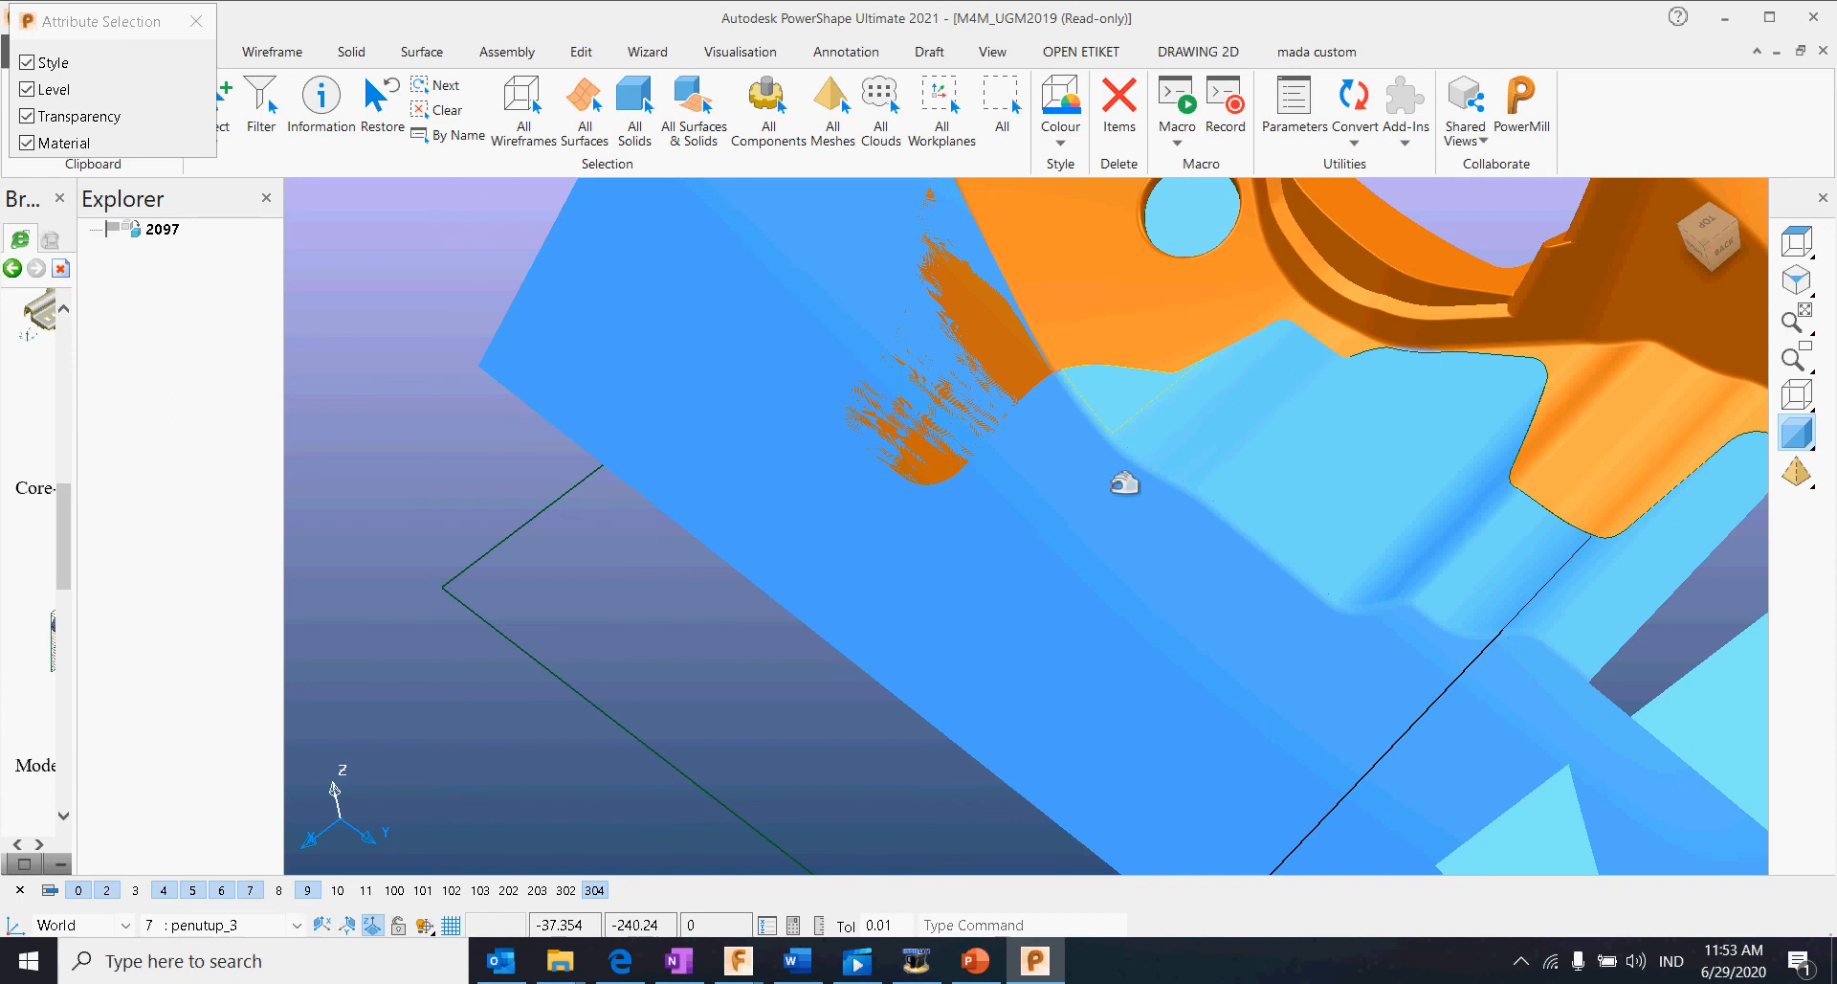
pyautogui.scroll(5, 1127, 480)
pyautogui.scroll(5, 1044, 469)
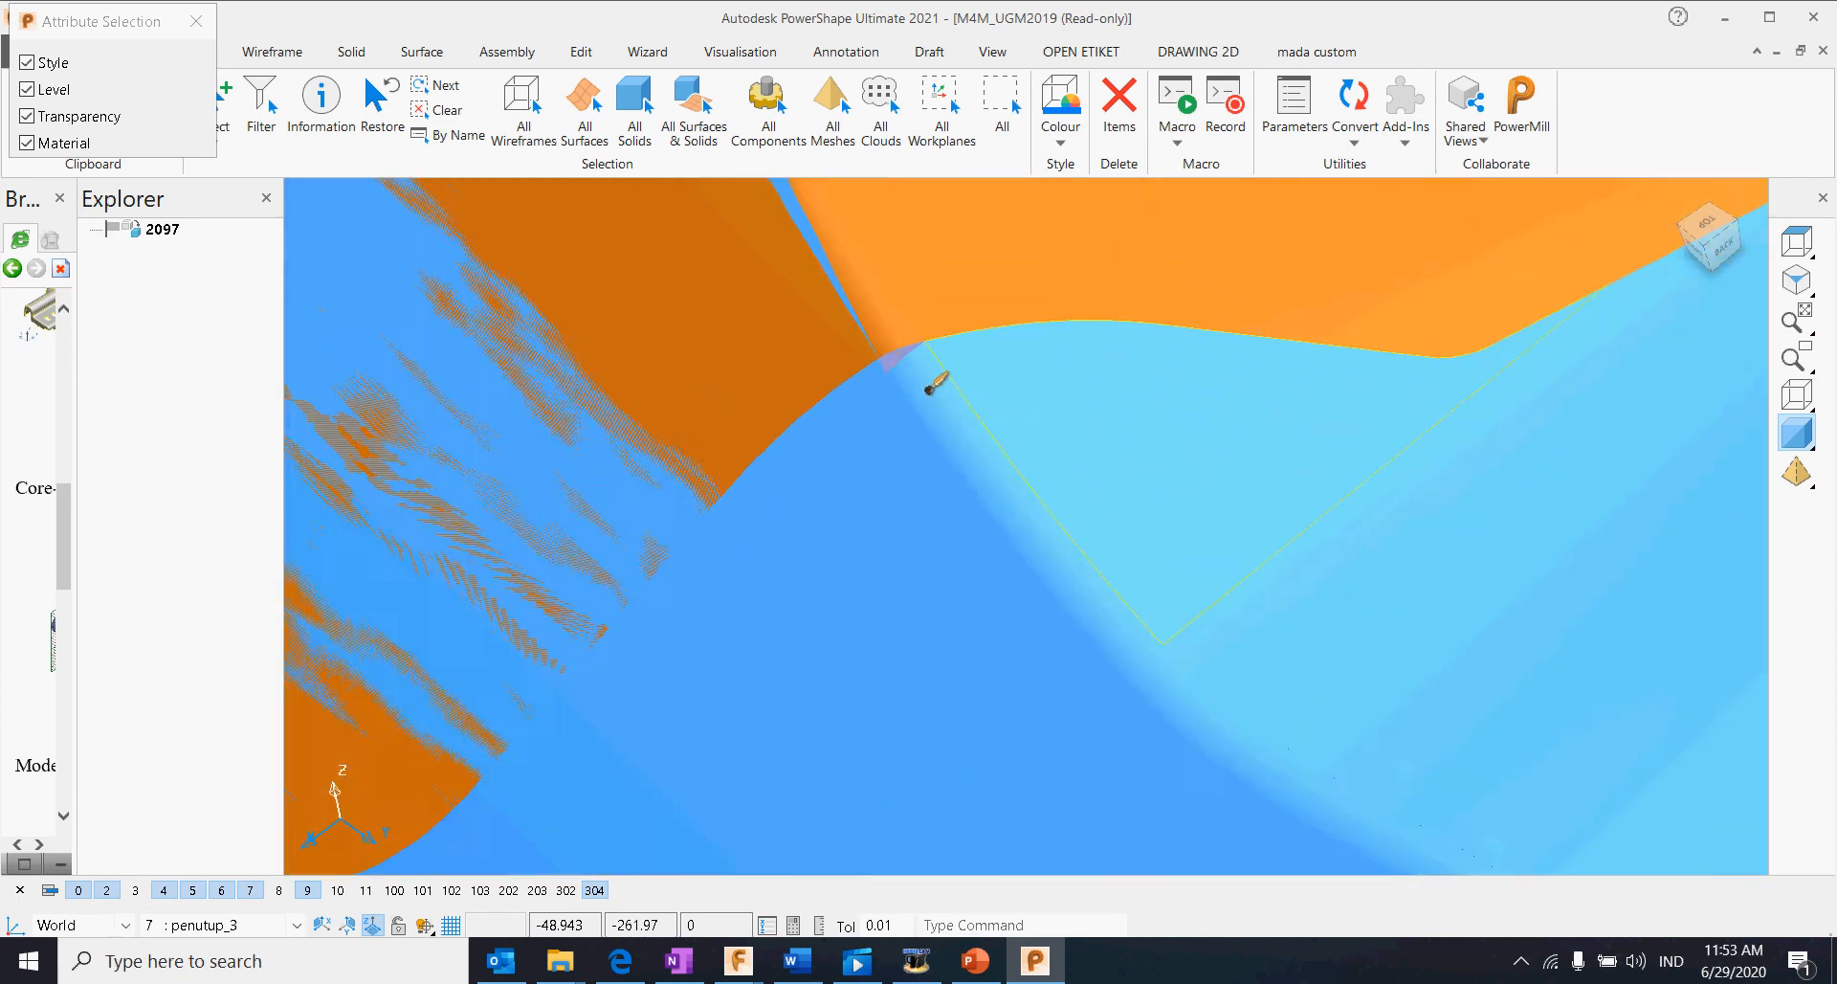
pyautogui.press('Escape')
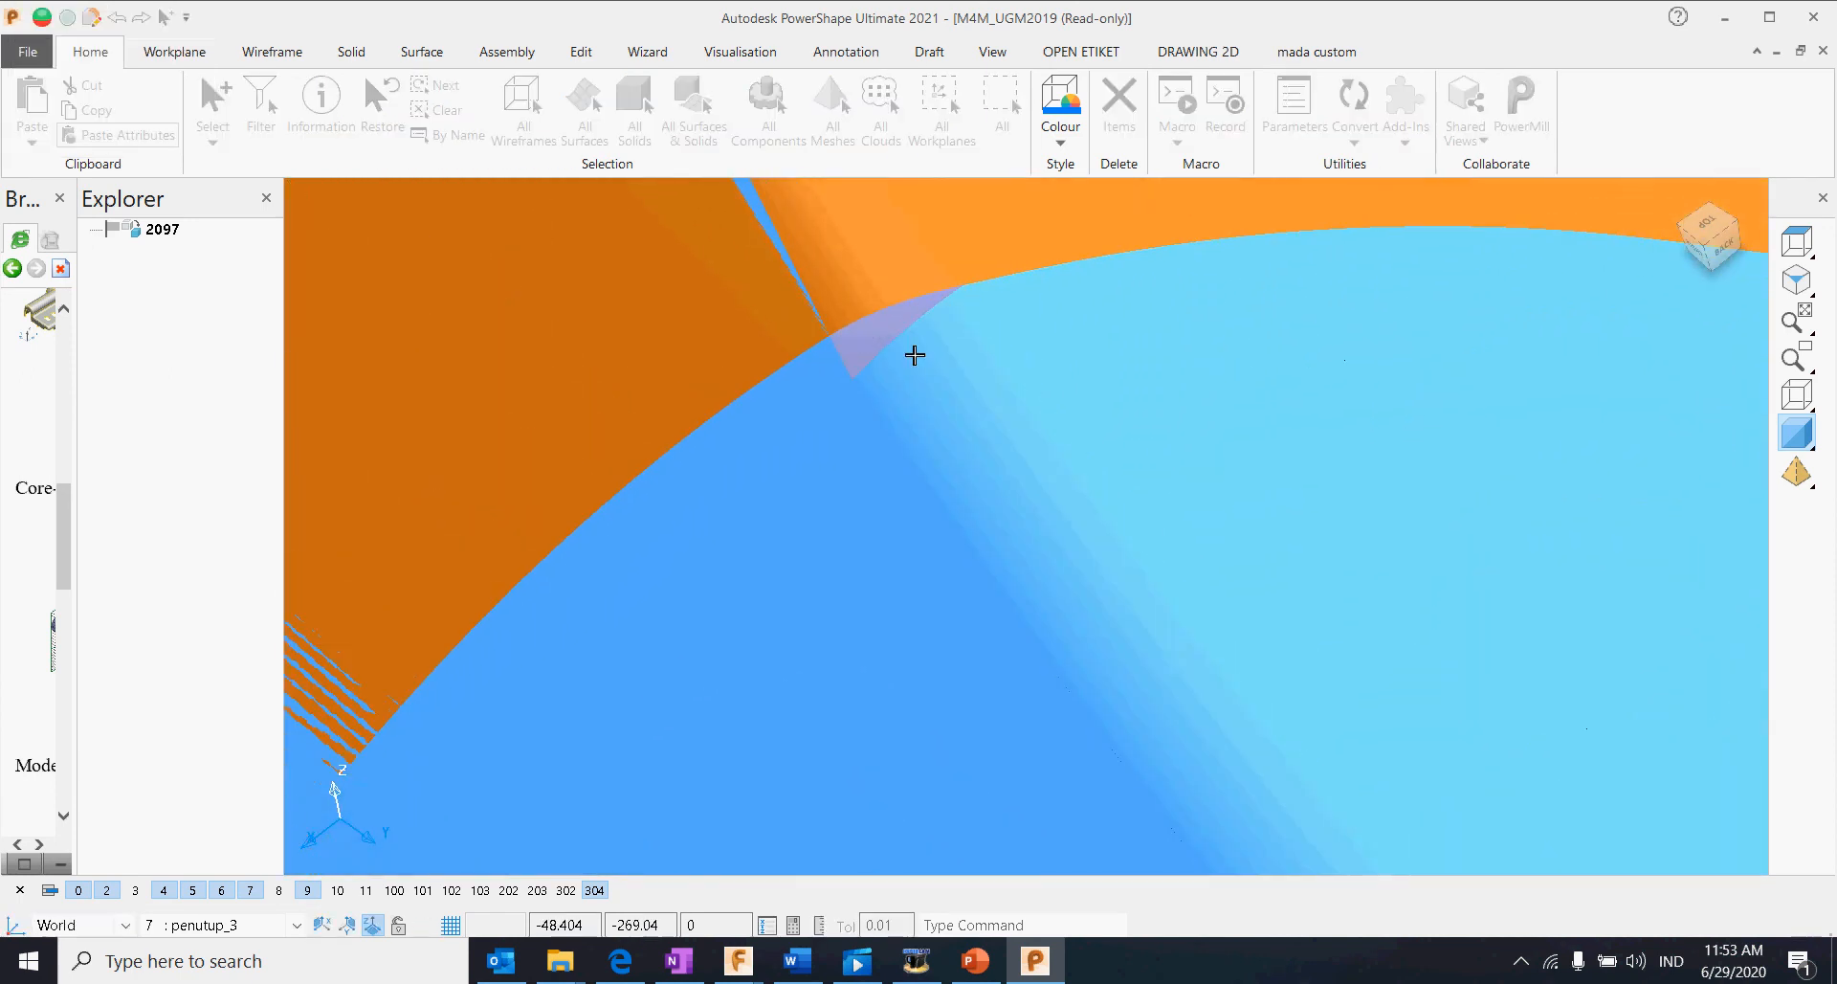
# Step: Hide levels 9 and 7 and show level 8, bringing up the completed parting surfaces around the part
pyautogui.scroll(-10, 1136, 415)
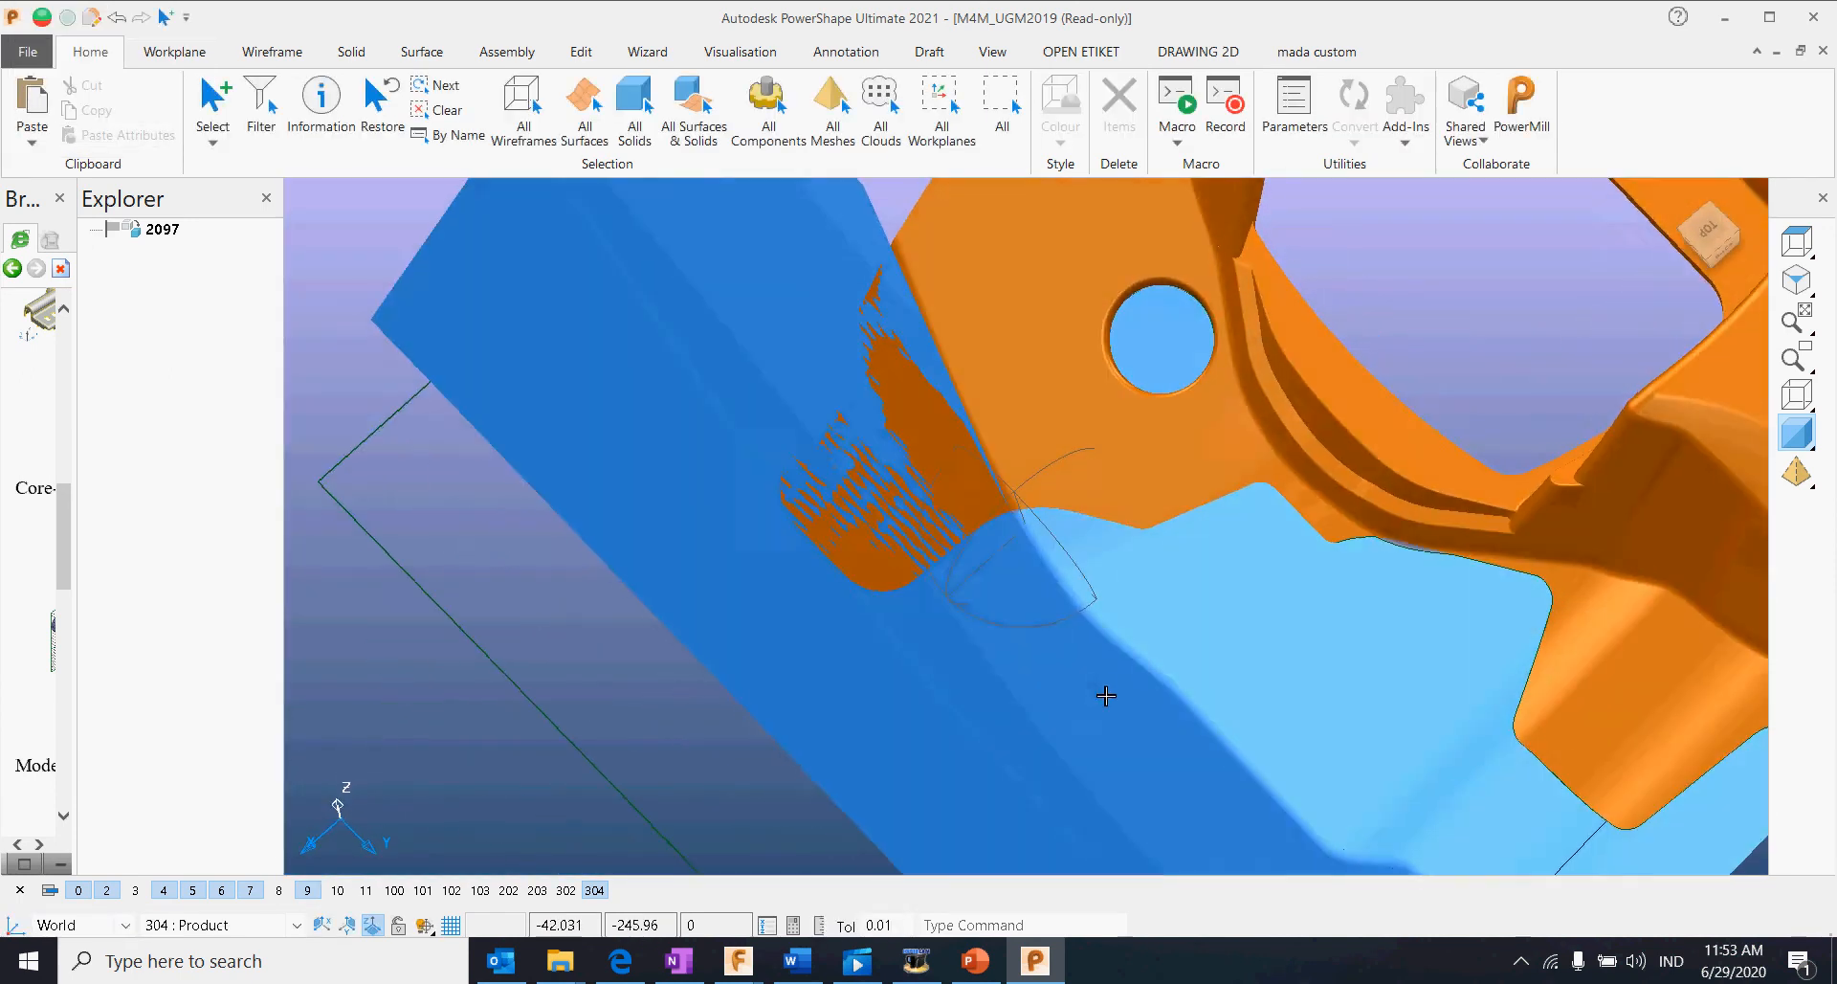
pyautogui.moveTo(1106, 696); pyautogui.dragTo(1111, 610, button='middle')
pyautogui.scroll(-5, 1082, 609)
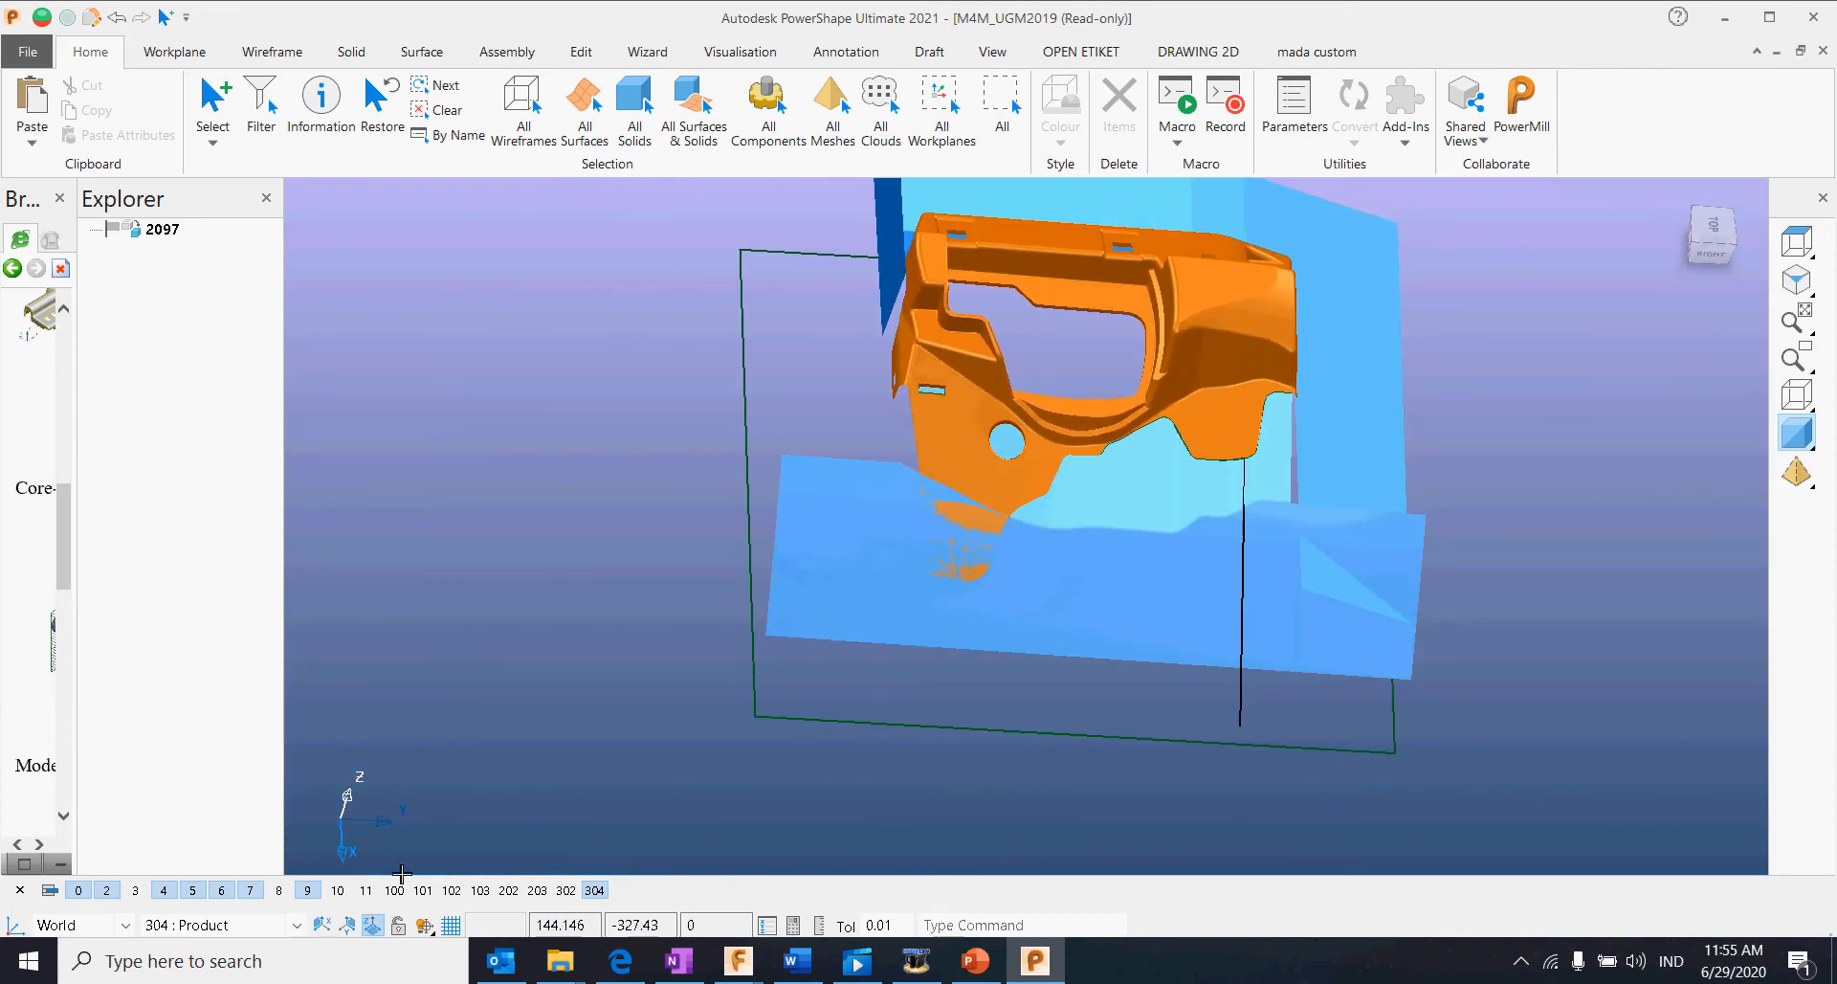
pyautogui.click(307, 890)
pyautogui.click(286, 893)
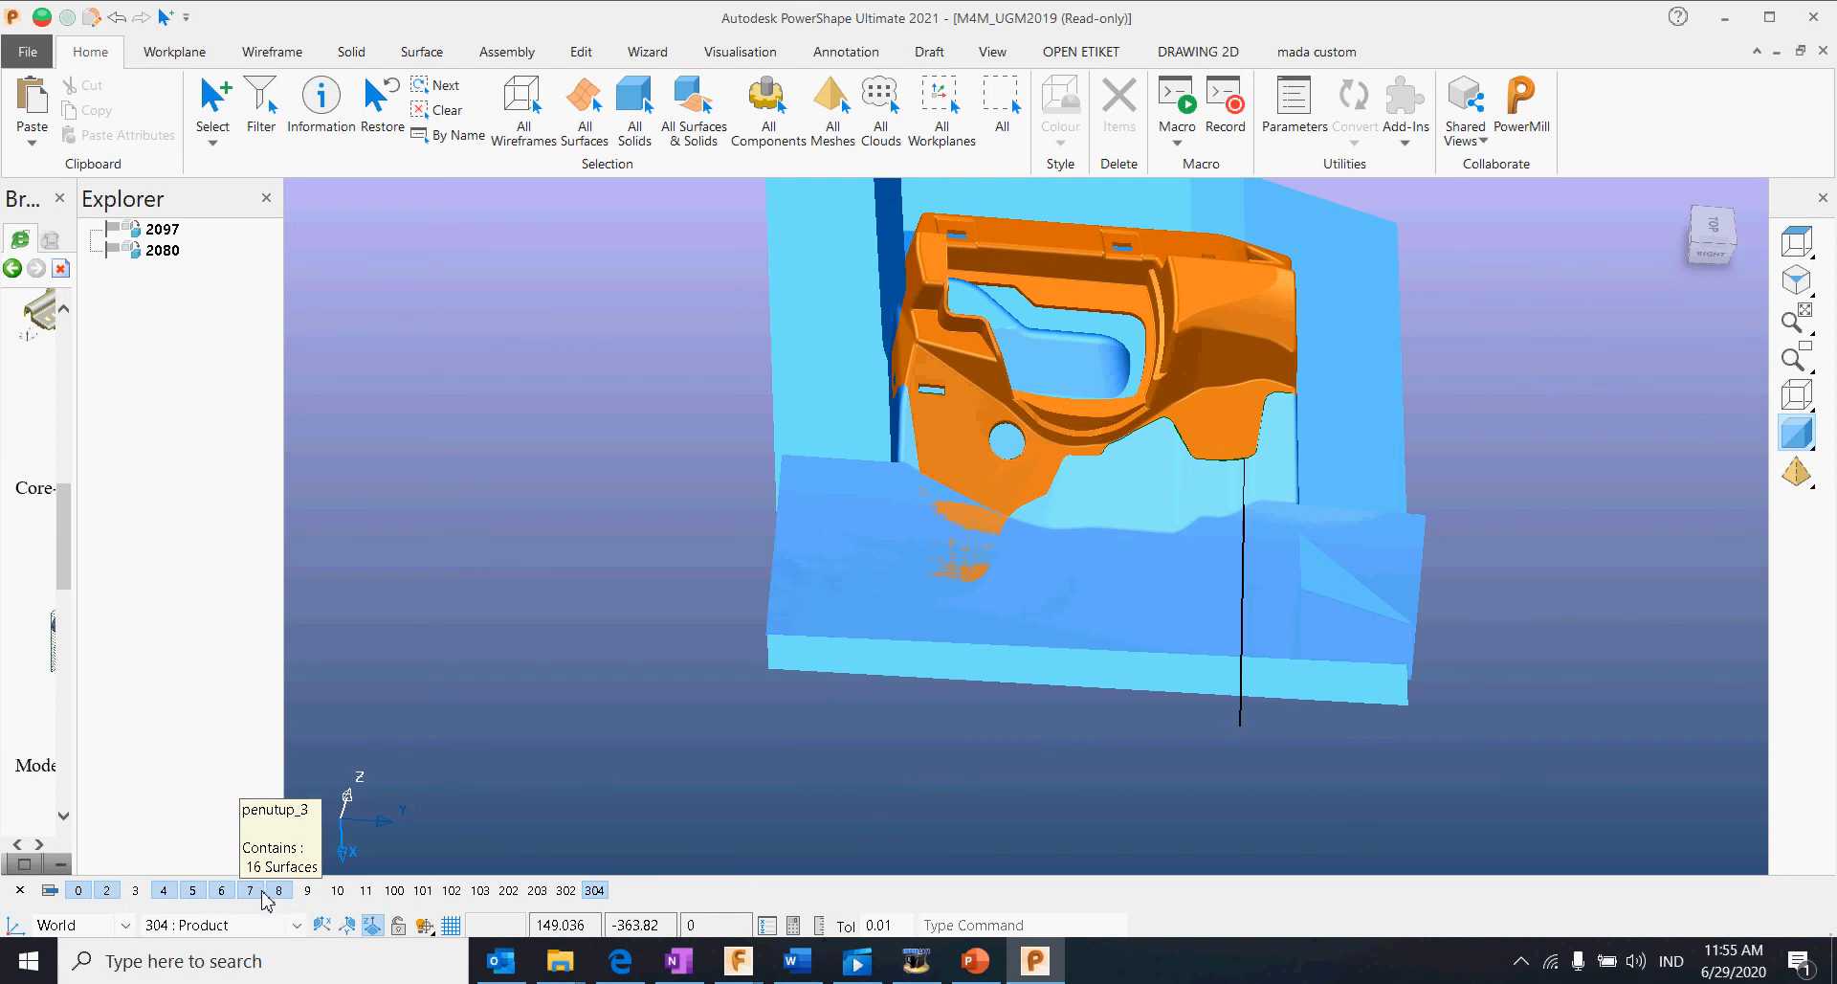
pyautogui.click(250, 891)
pyautogui.moveTo(1036, 801); pyautogui.dragTo(1308, 666, button='middle')
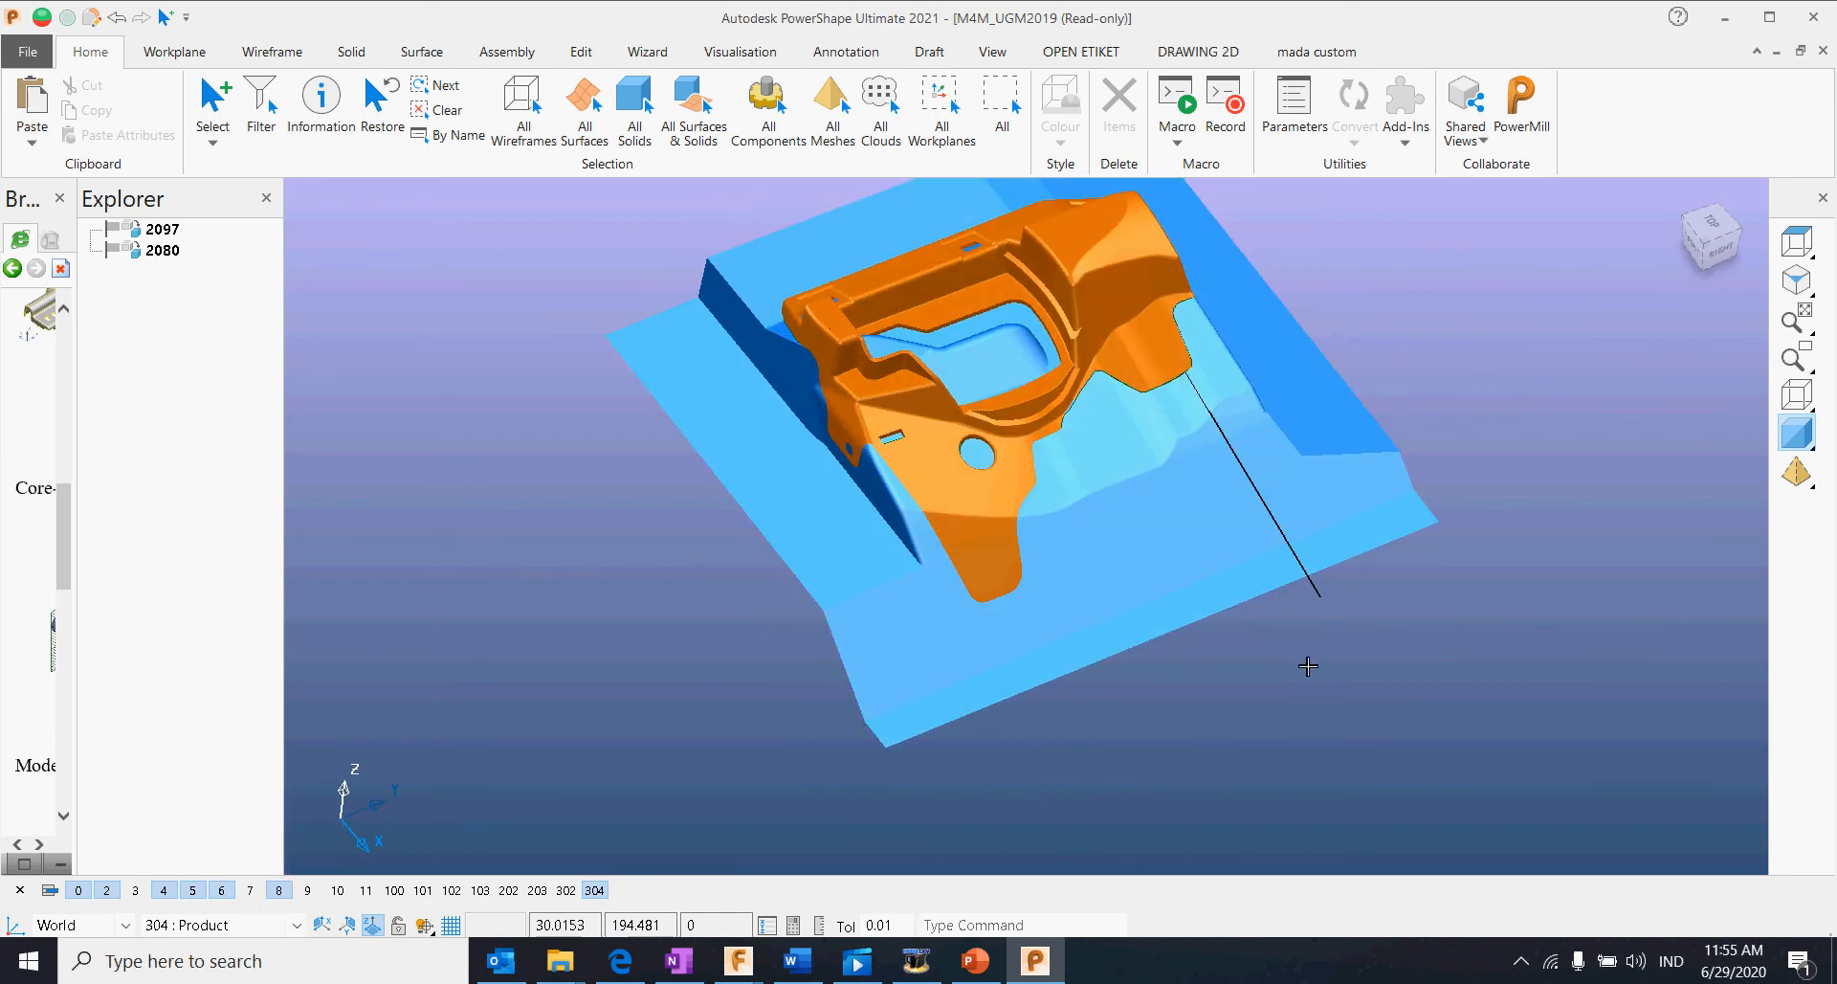
# Step: Delete the straight guide line running from the part across the parting surface, and examine the assembled surfaces from several angles
pyautogui.click(1316, 587)
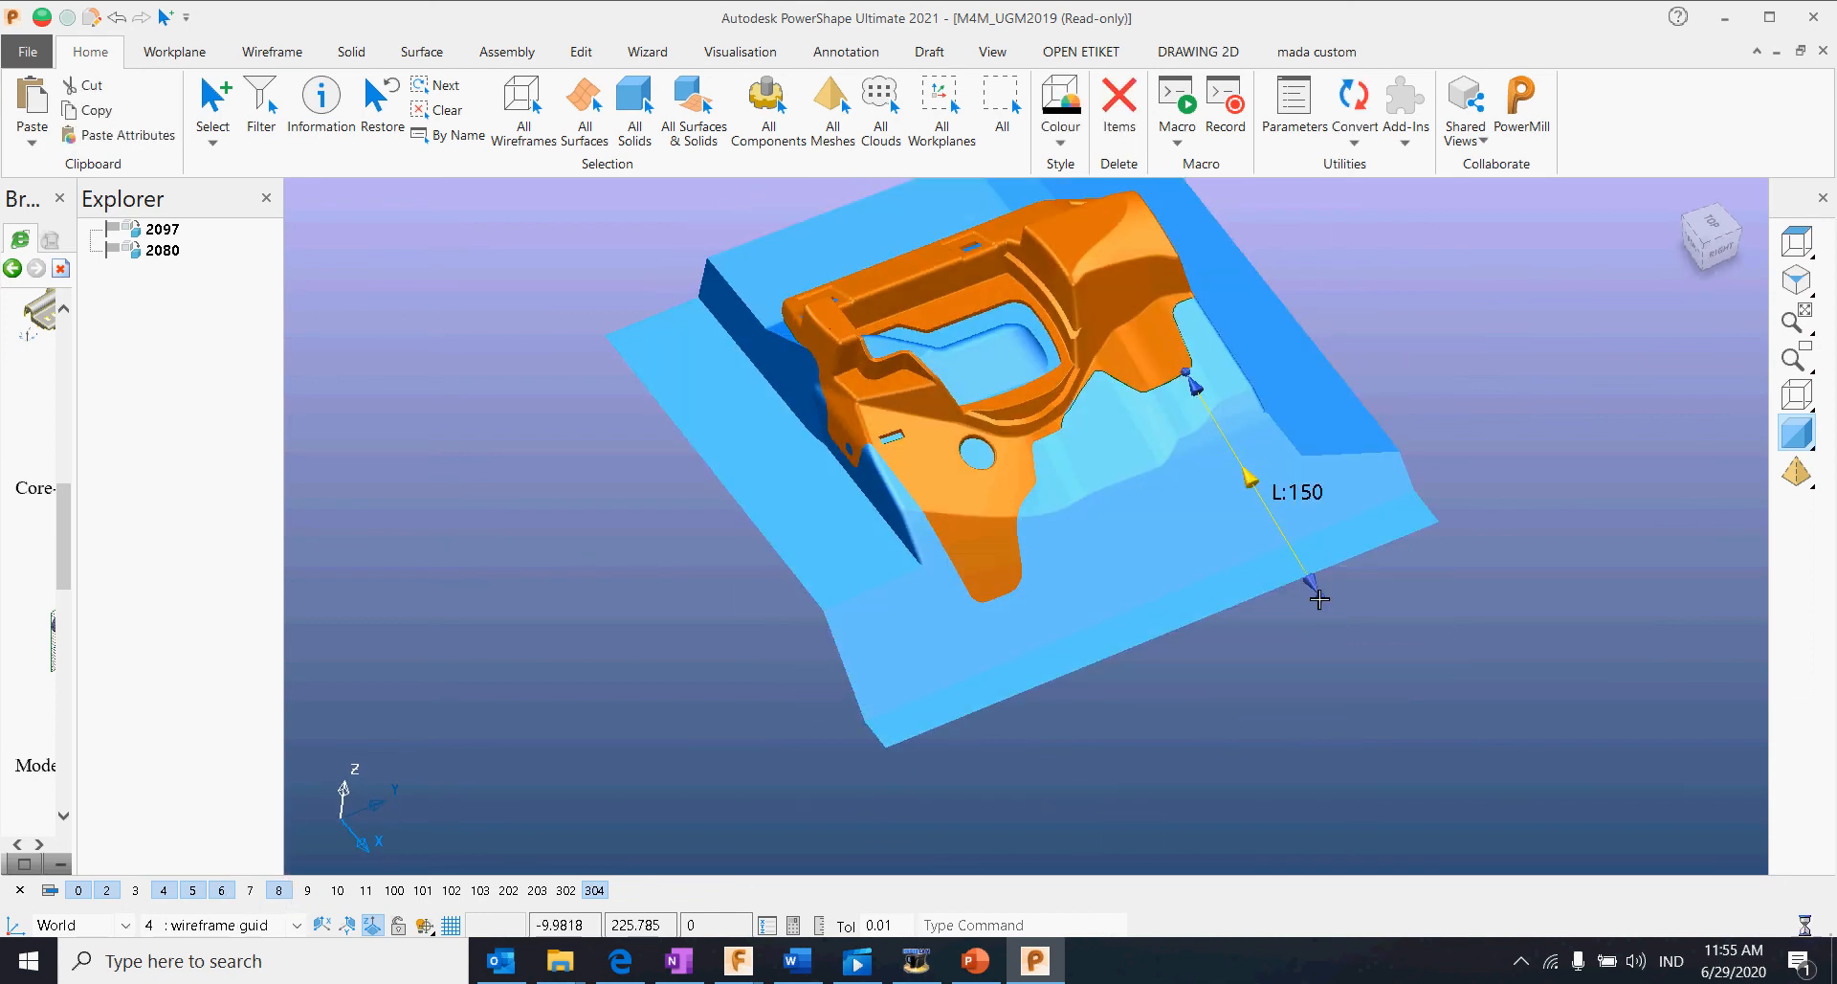
pyautogui.press('Delete')
pyautogui.moveTo(1090, 627); pyautogui.dragTo(1065, 590, button='middle')
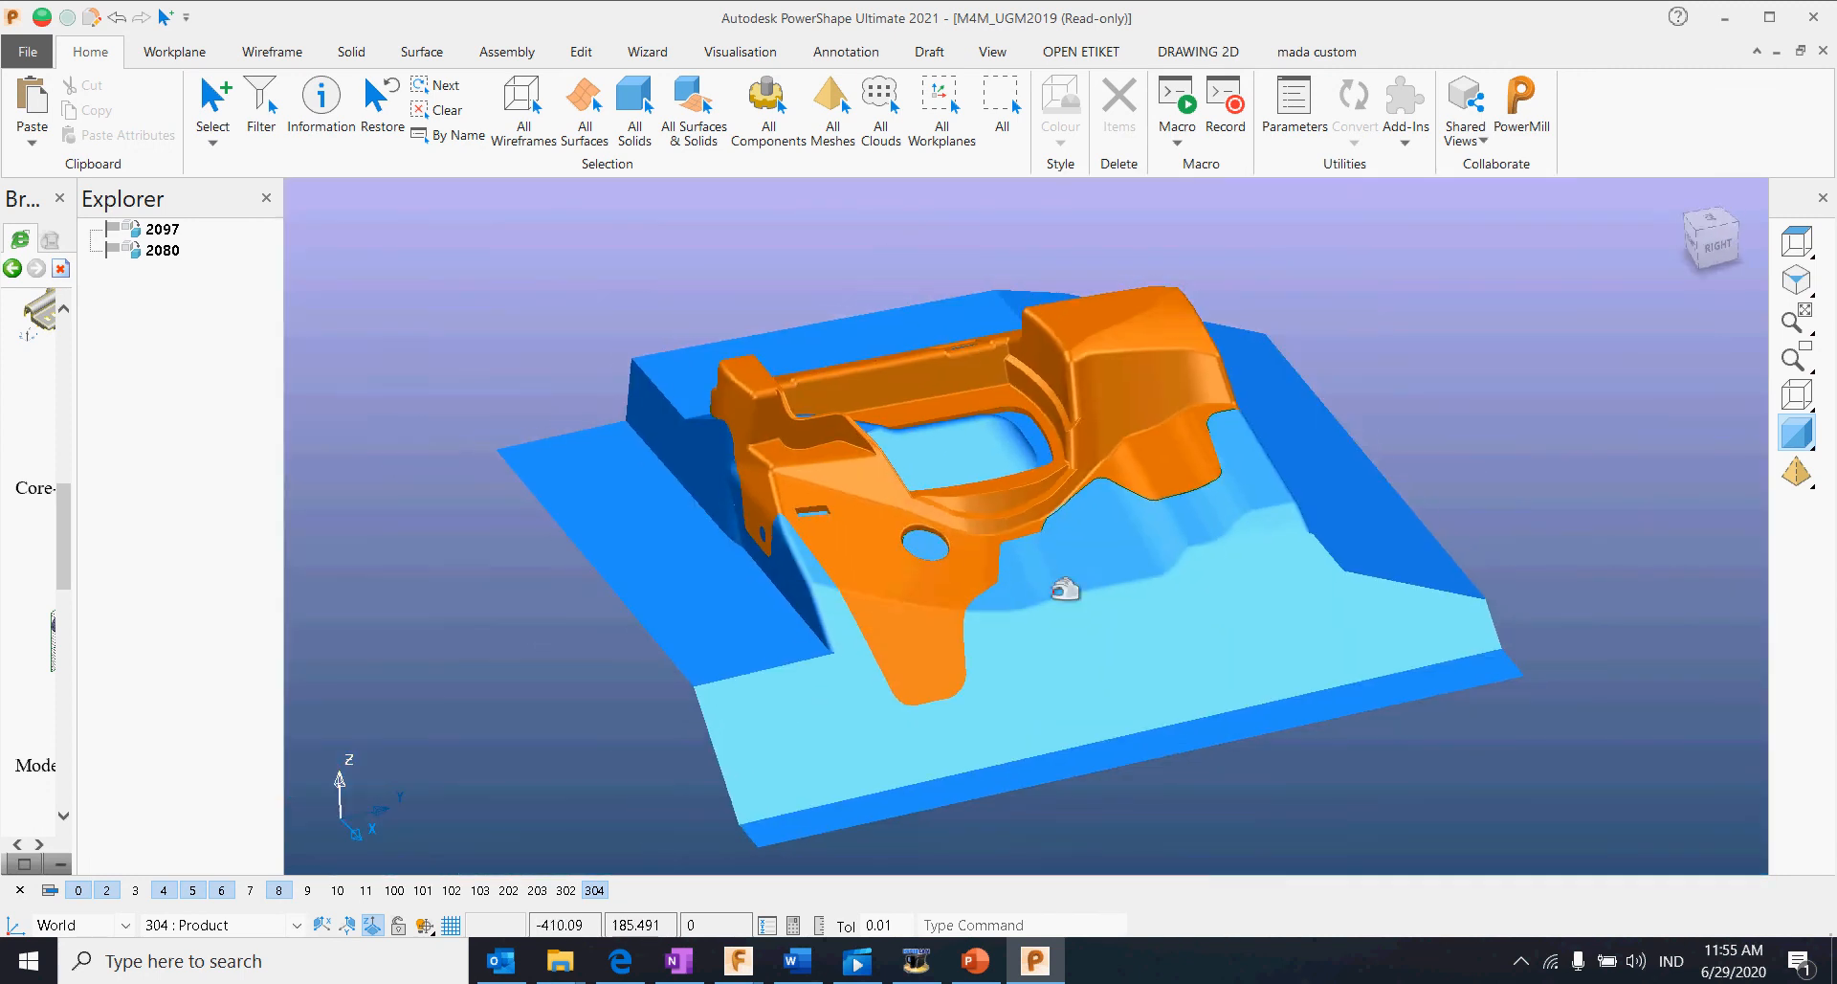
pyautogui.moveTo(966, 504); pyautogui.dragTo(928, 657, button='middle')
pyautogui.scroll(-3, 928, 658)
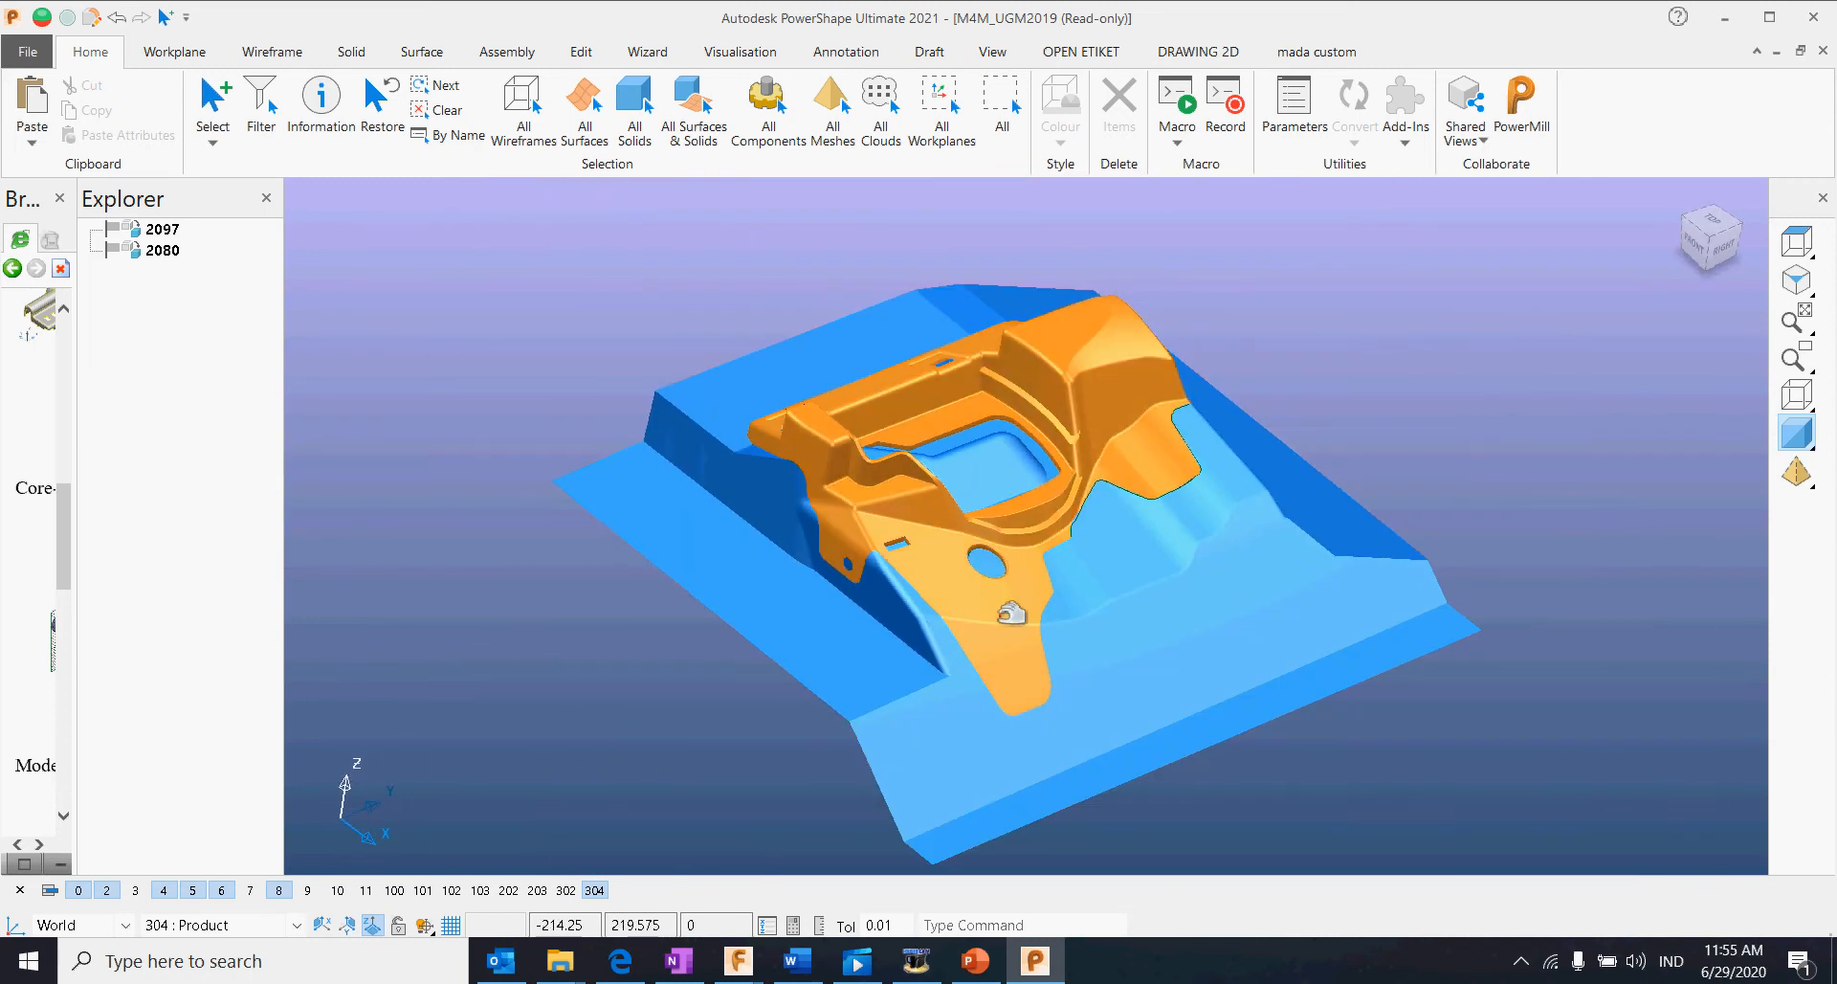
pyautogui.moveTo(790, 790); pyautogui.dragTo(833, 730, button='middle')
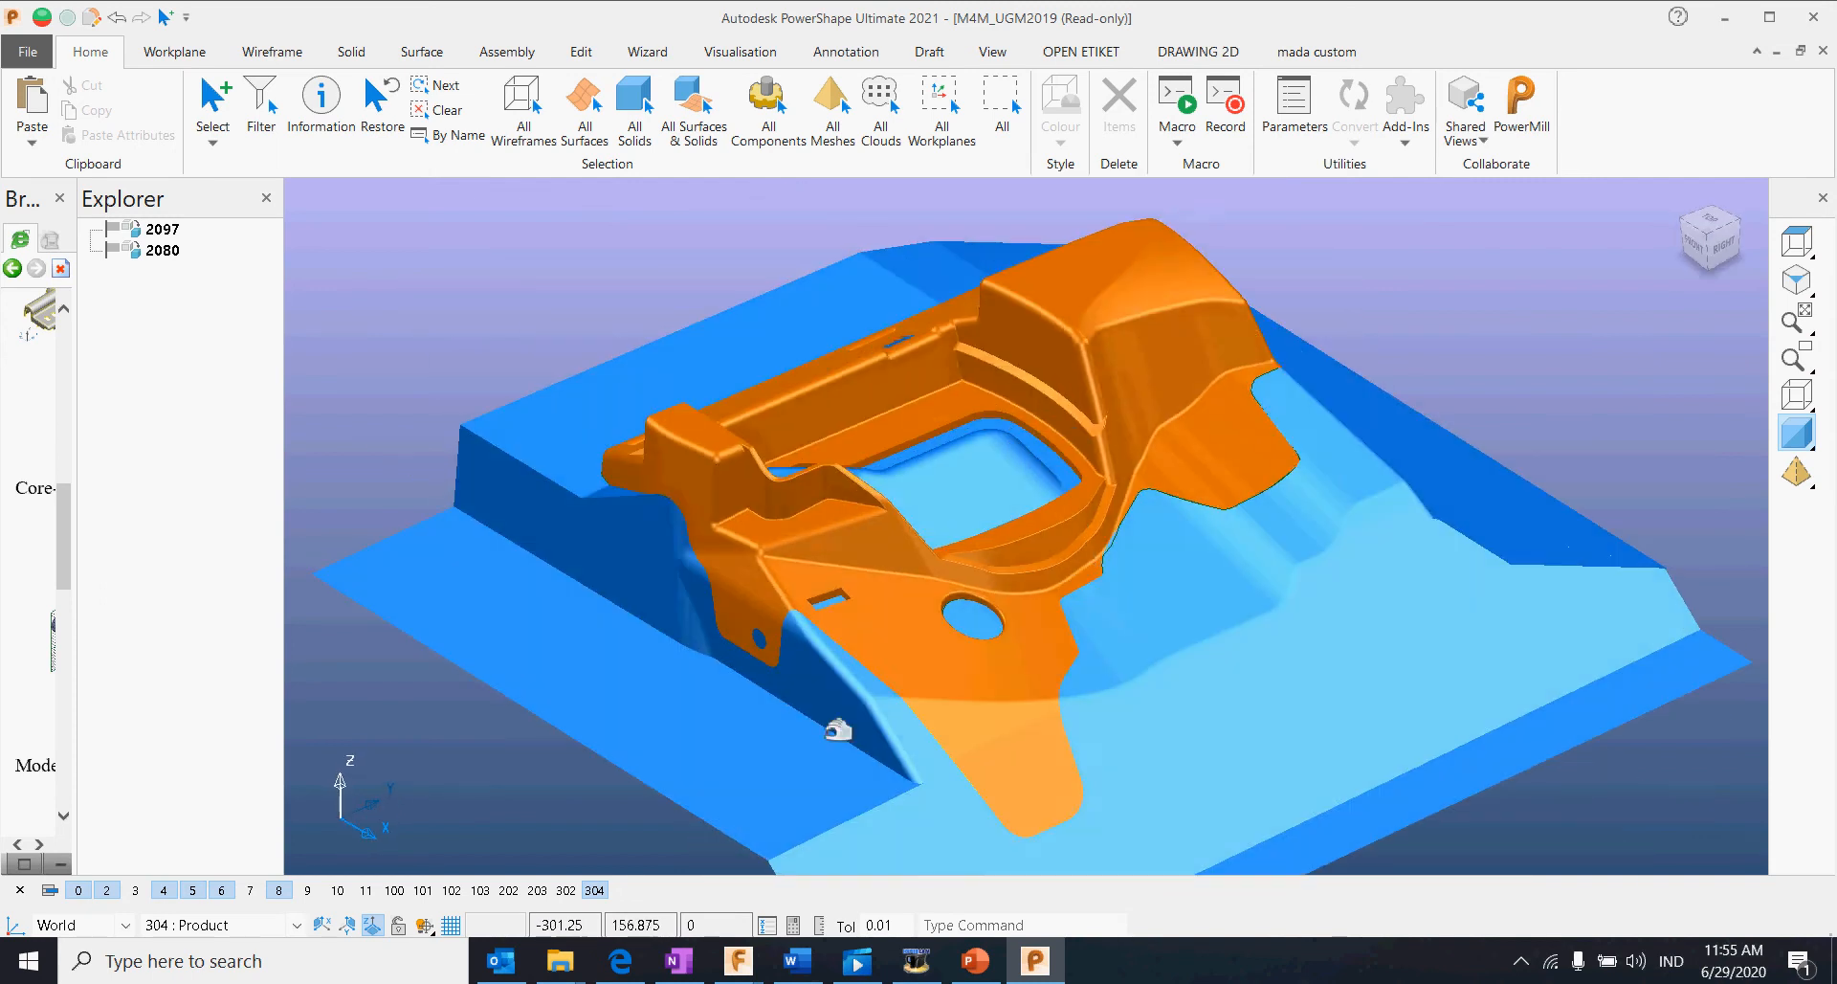
# Step: Delete the orange part solid from the assembled parting surfaces
pyautogui.click(890, 624)
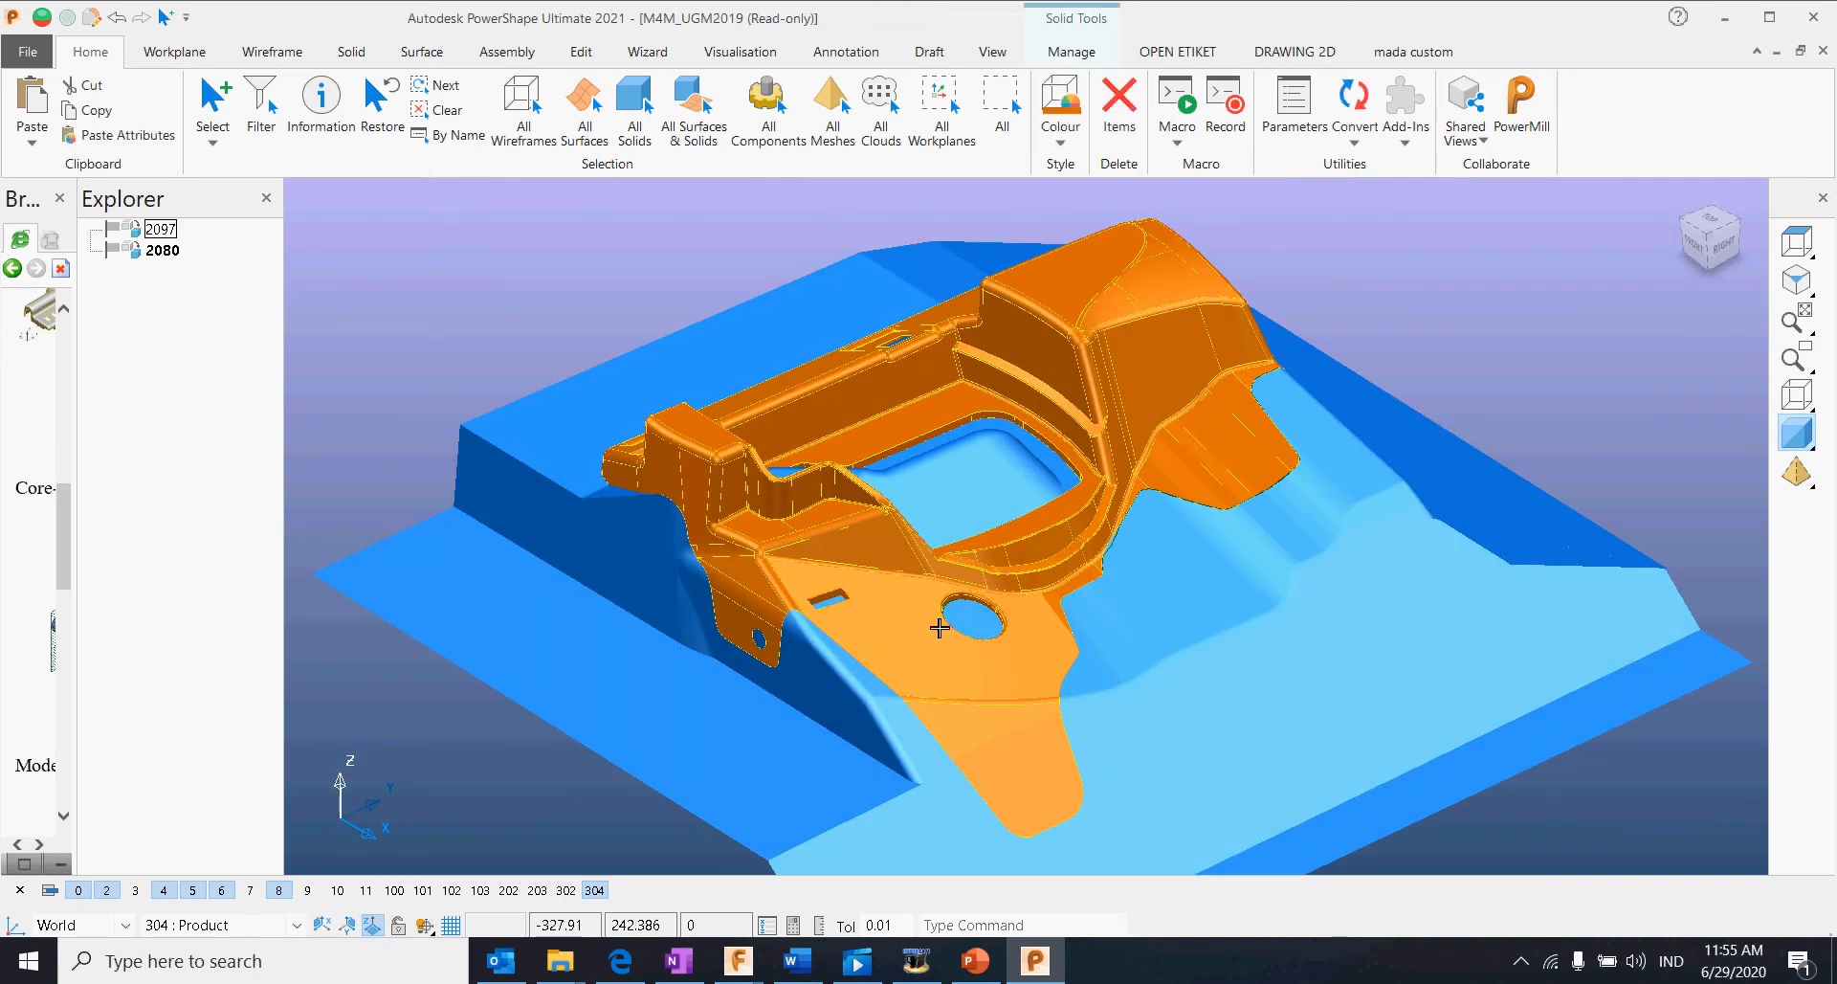
pyautogui.press('Delete')
pyautogui.moveTo(956, 657); pyautogui.dragTo(799, 762, button='middle')
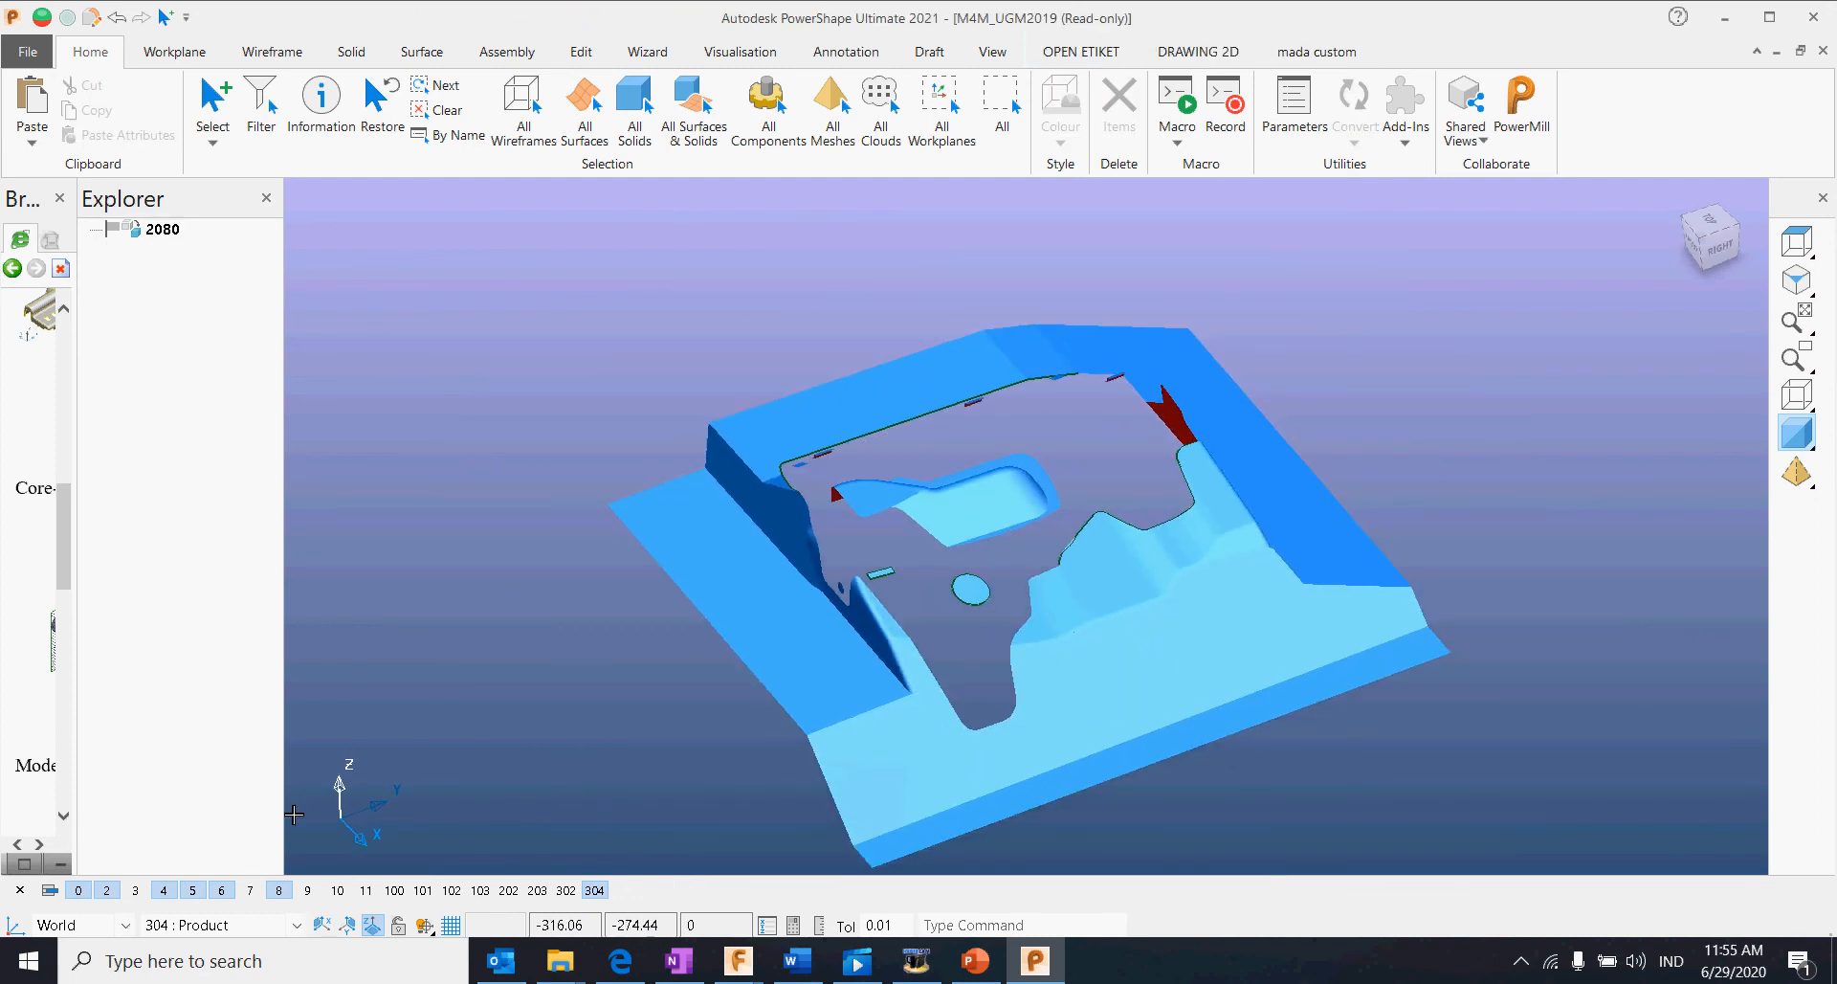
pyautogui.hotkey('ctrl', 'z')
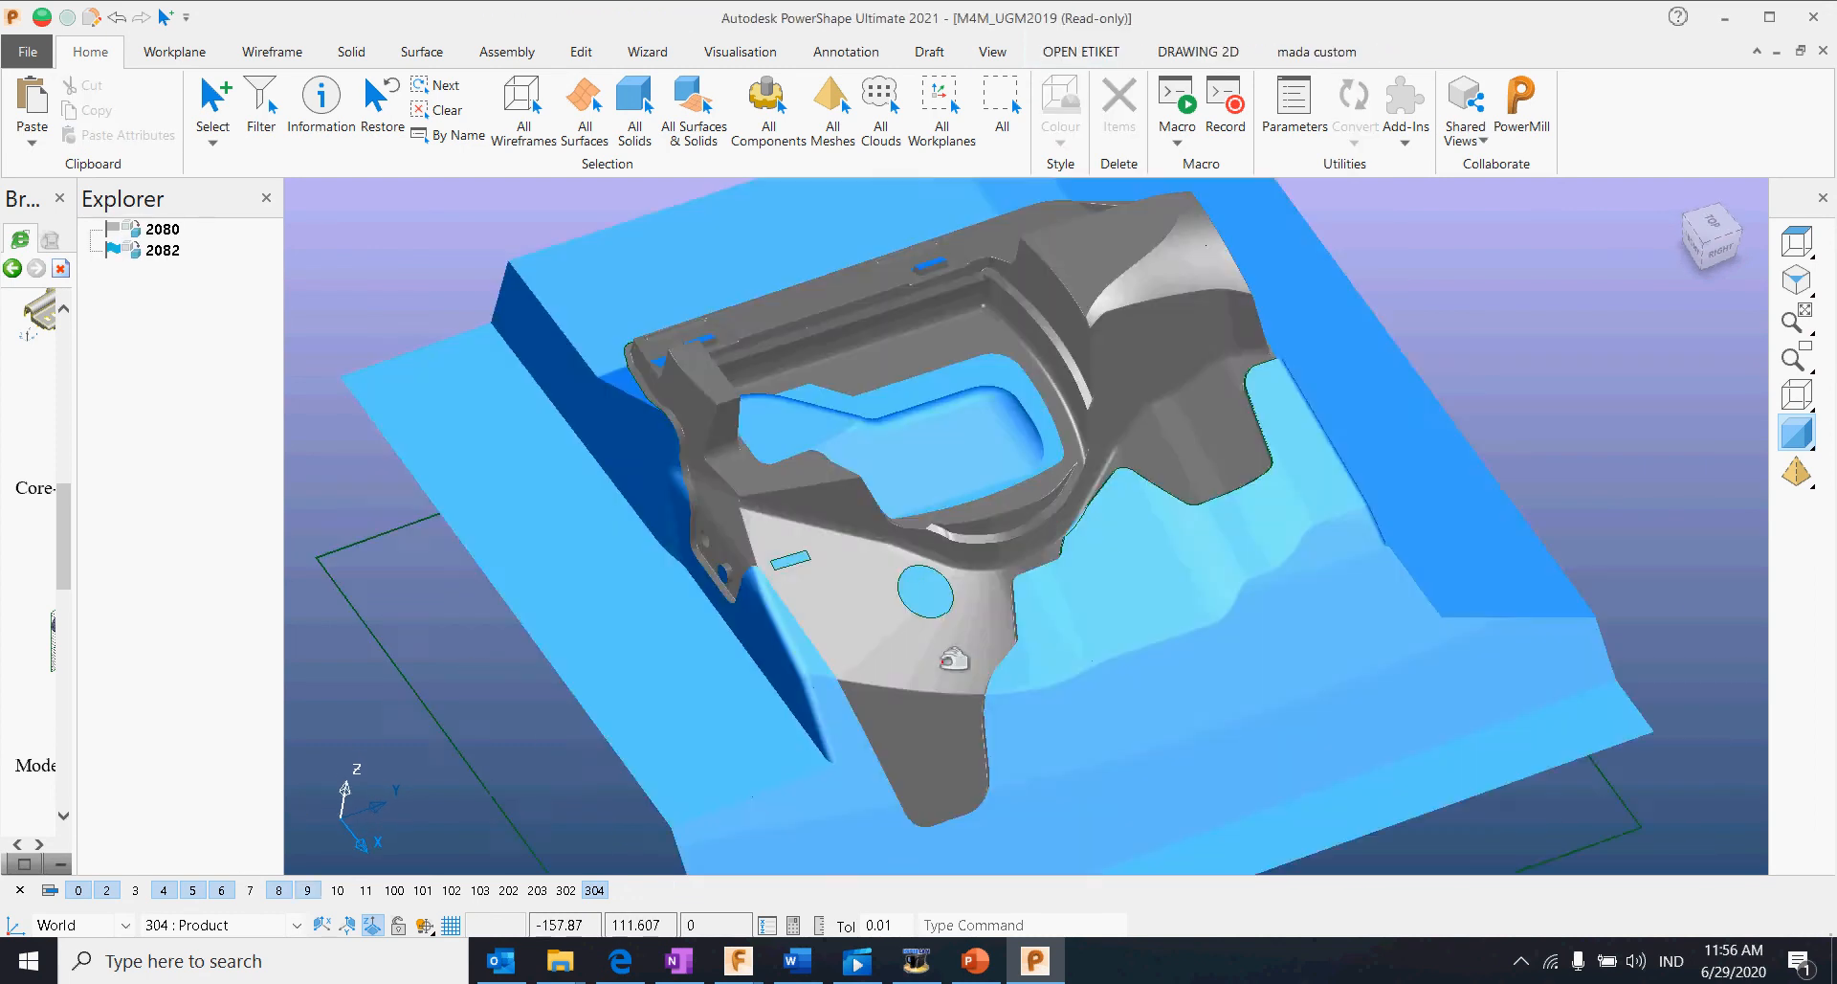
# Step: Undo the deletion of the orange part solid
pyautogui.moveTo(957, 663); pyautogui.dragTo(1164, 591, button='middle')
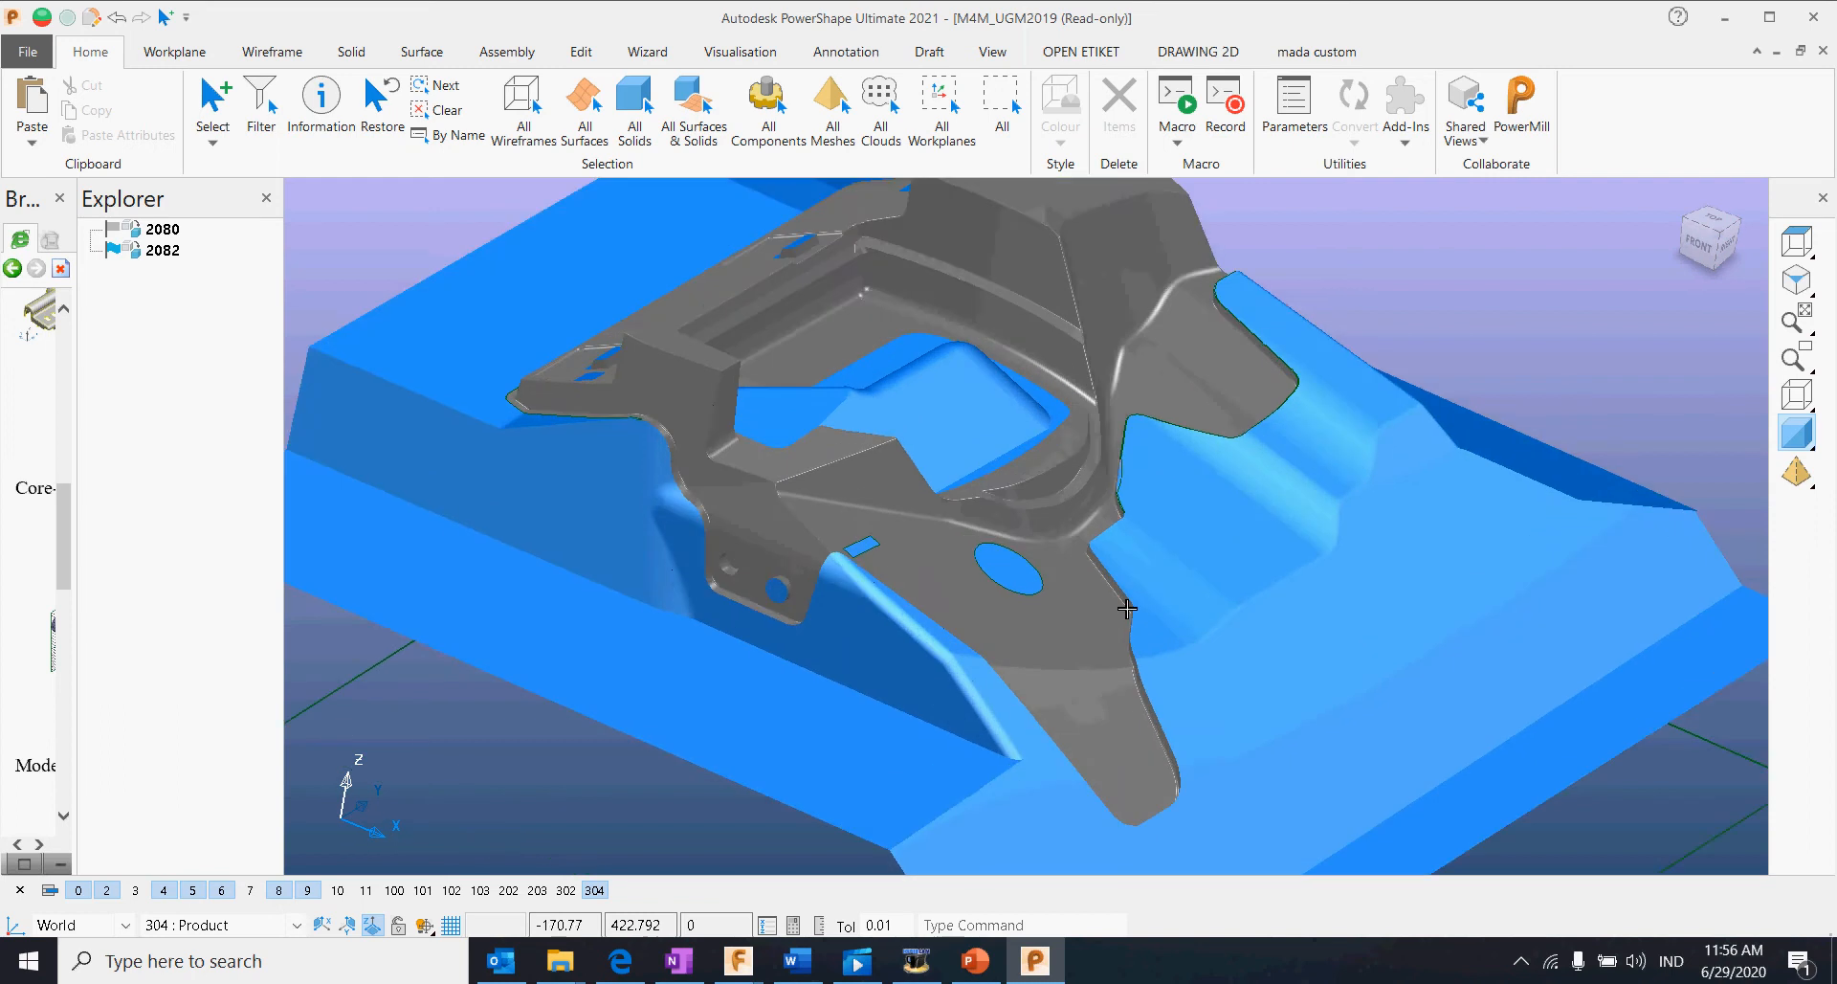
pyautogui.scroll(5, 1230, 651)
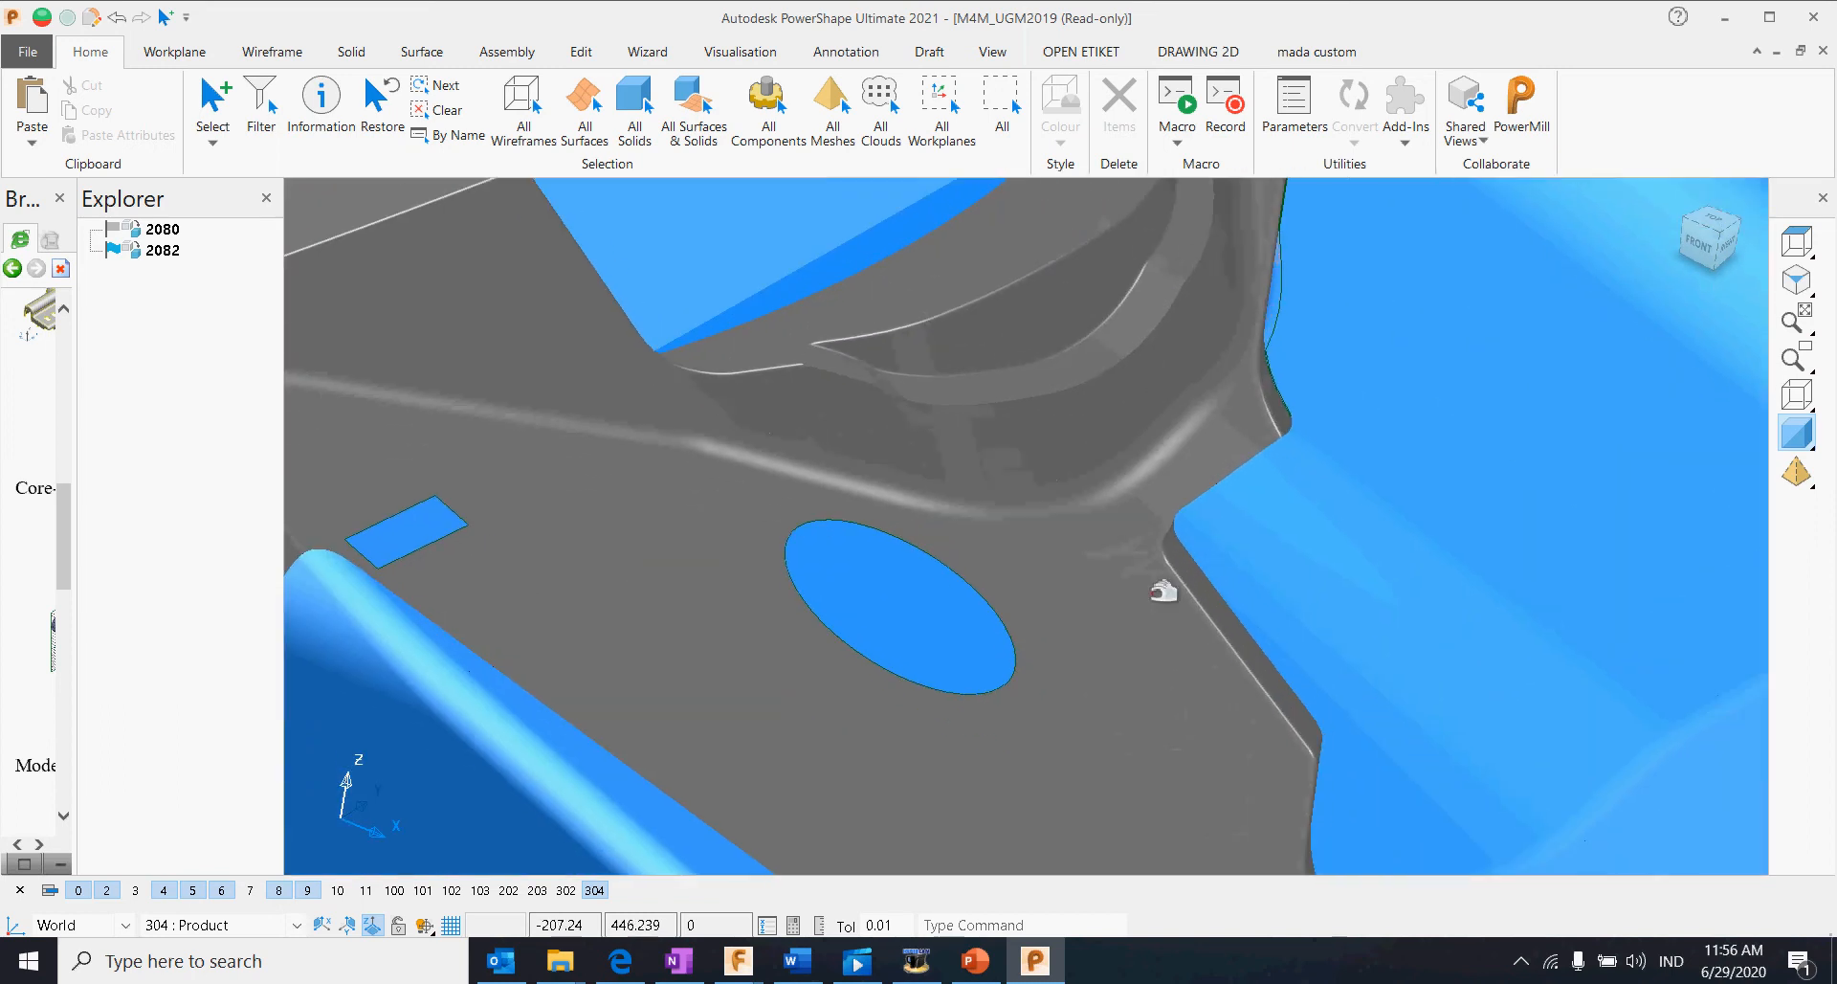
pyautogui.hotkey('ctrl', 'z')
pyautogui.scroll(-2, 1139, 622)
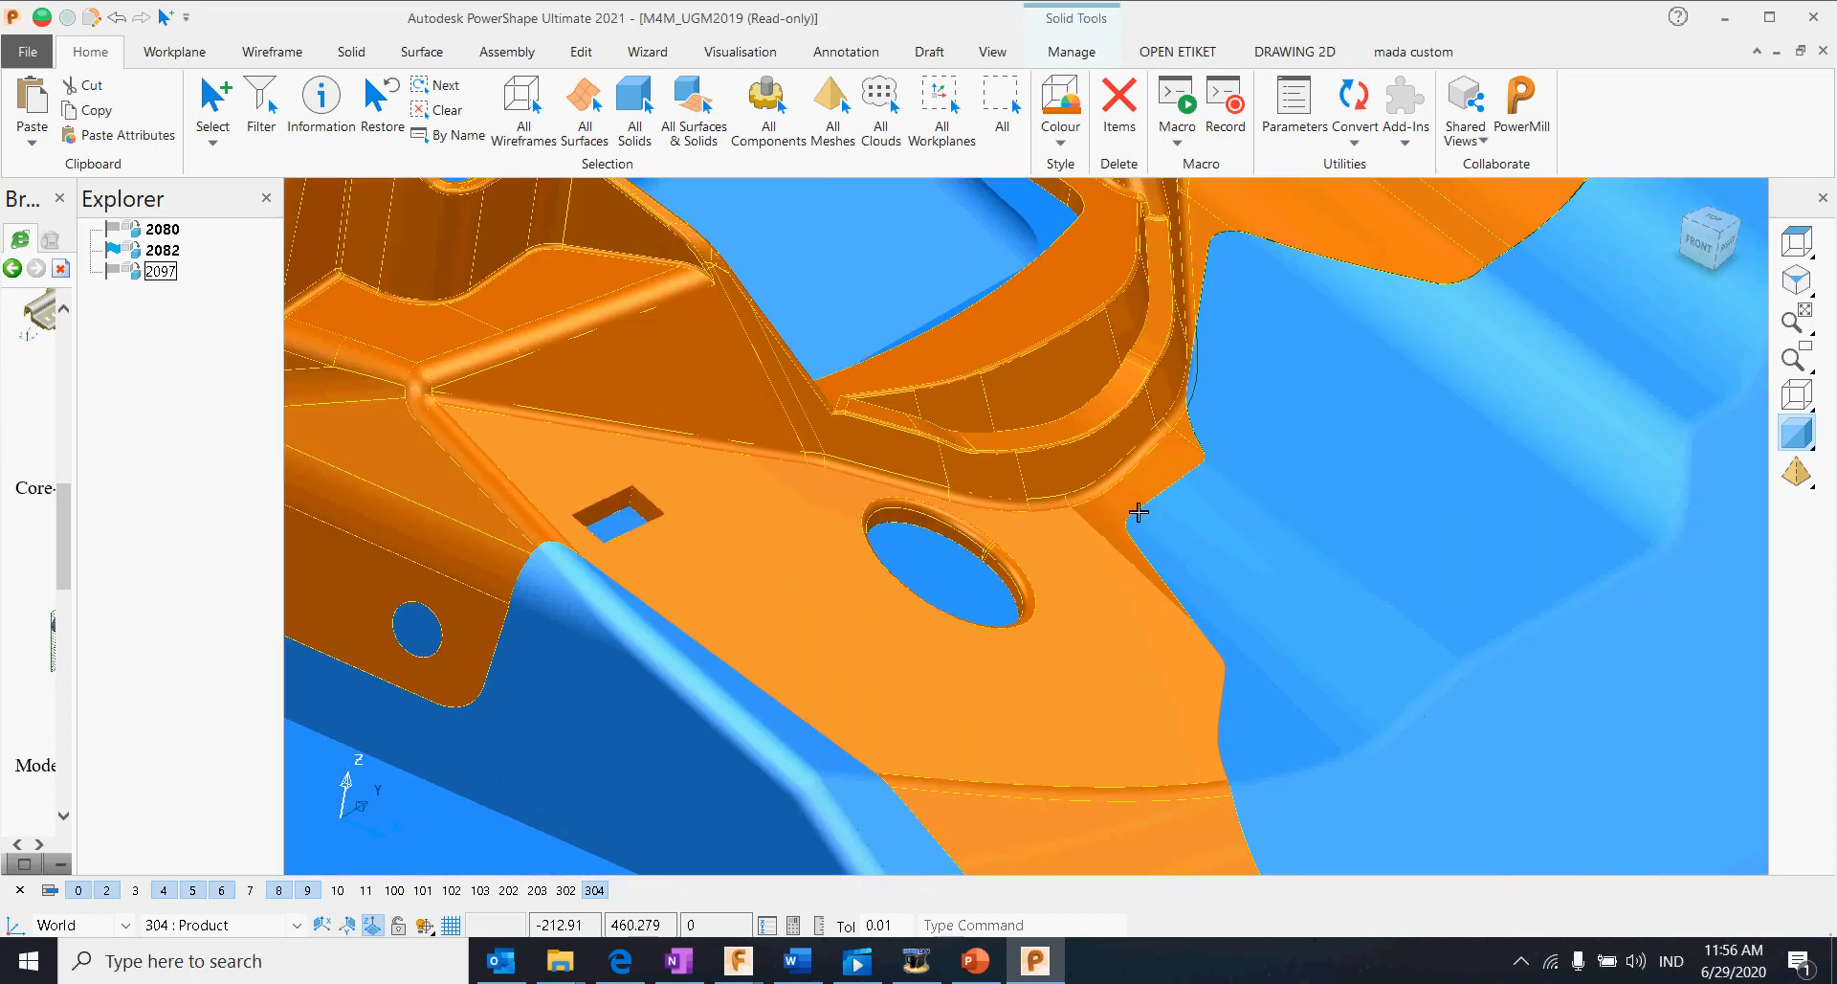
pyautogui.scroll(-4, 1079, 603)
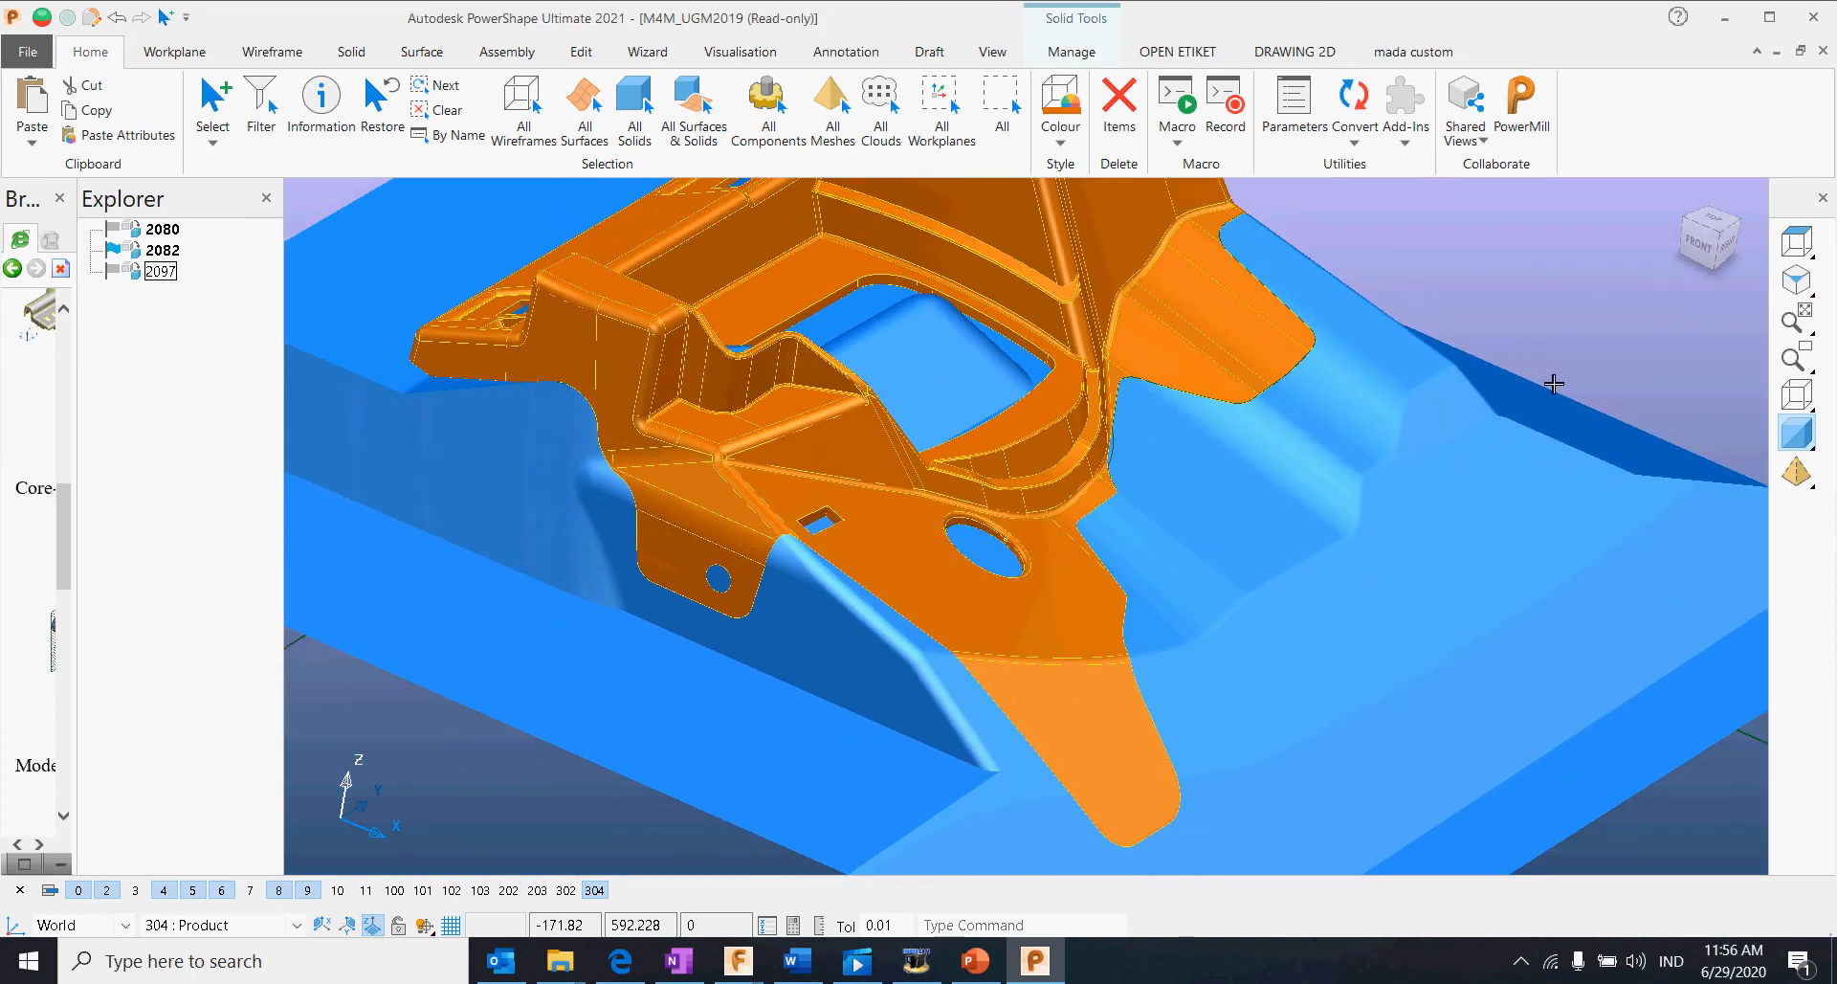
# Step: Delete the orange part solid again and examine the grey solid with the surrounding parting surfaces
pyautogui.click(1570, 353)
pyautogui.click(1007, 607)
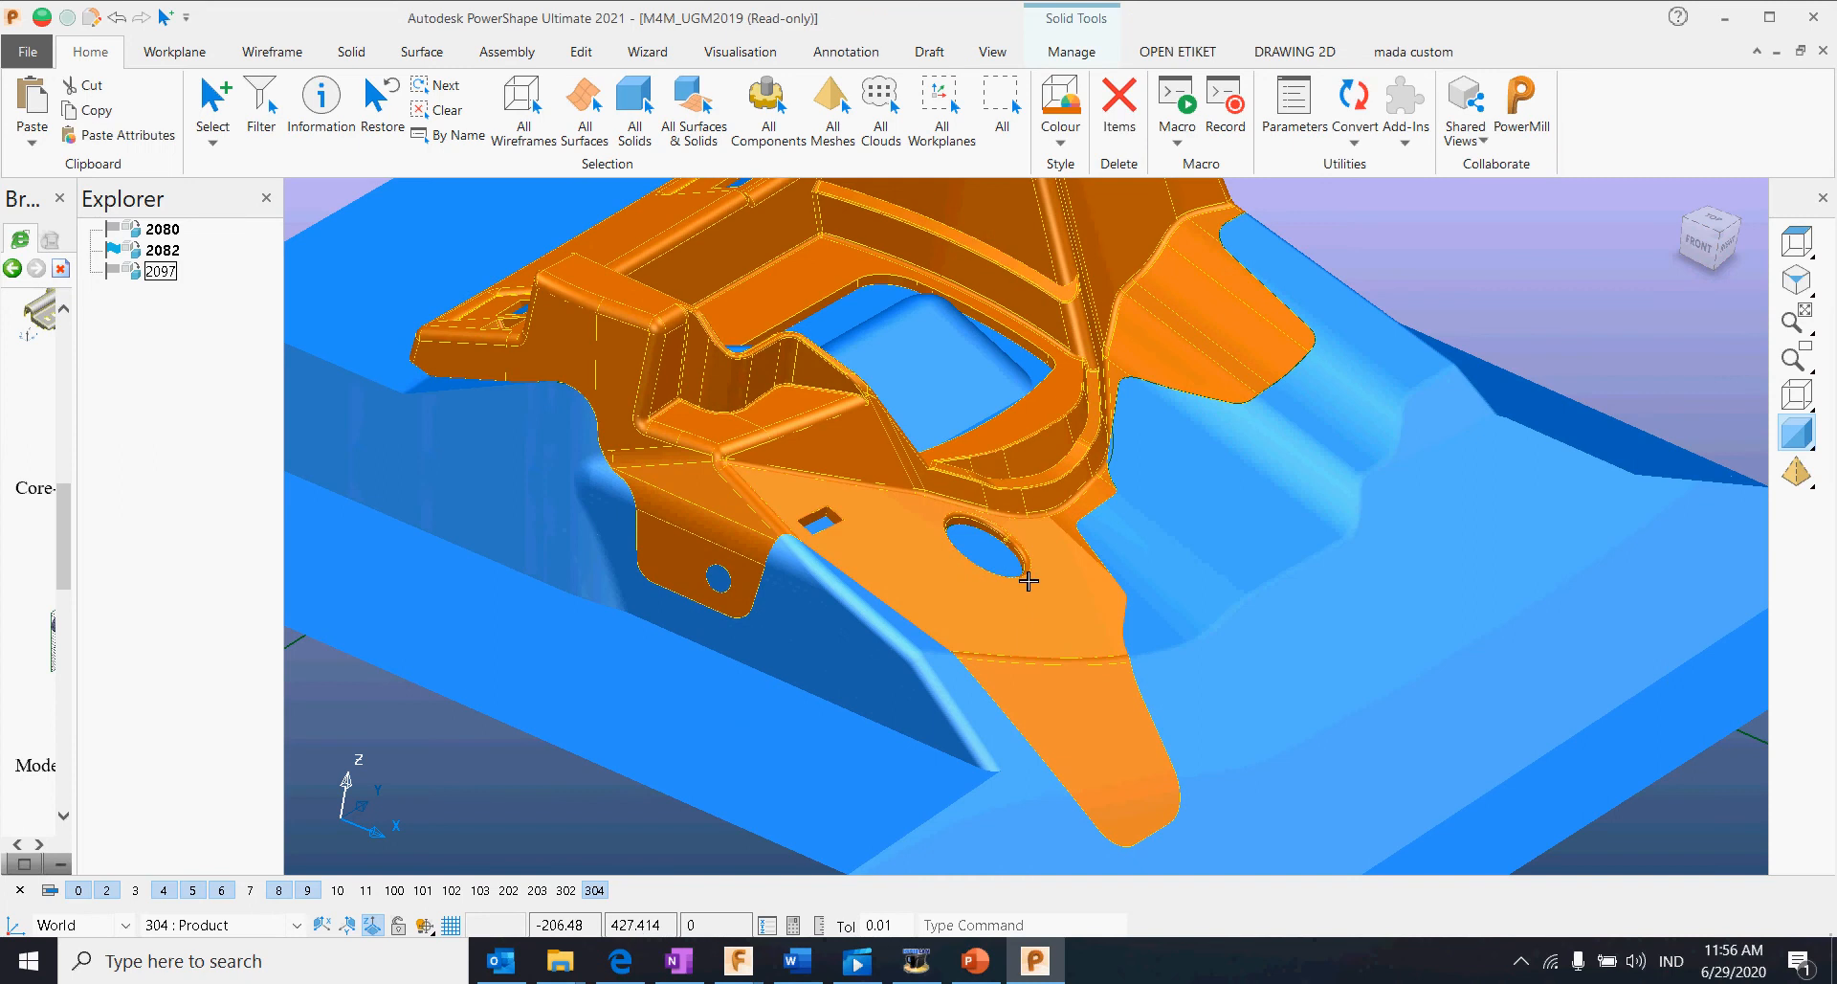
pyautogui.press('Delete')
pyautogui.scroll(-3, 1139, 641)
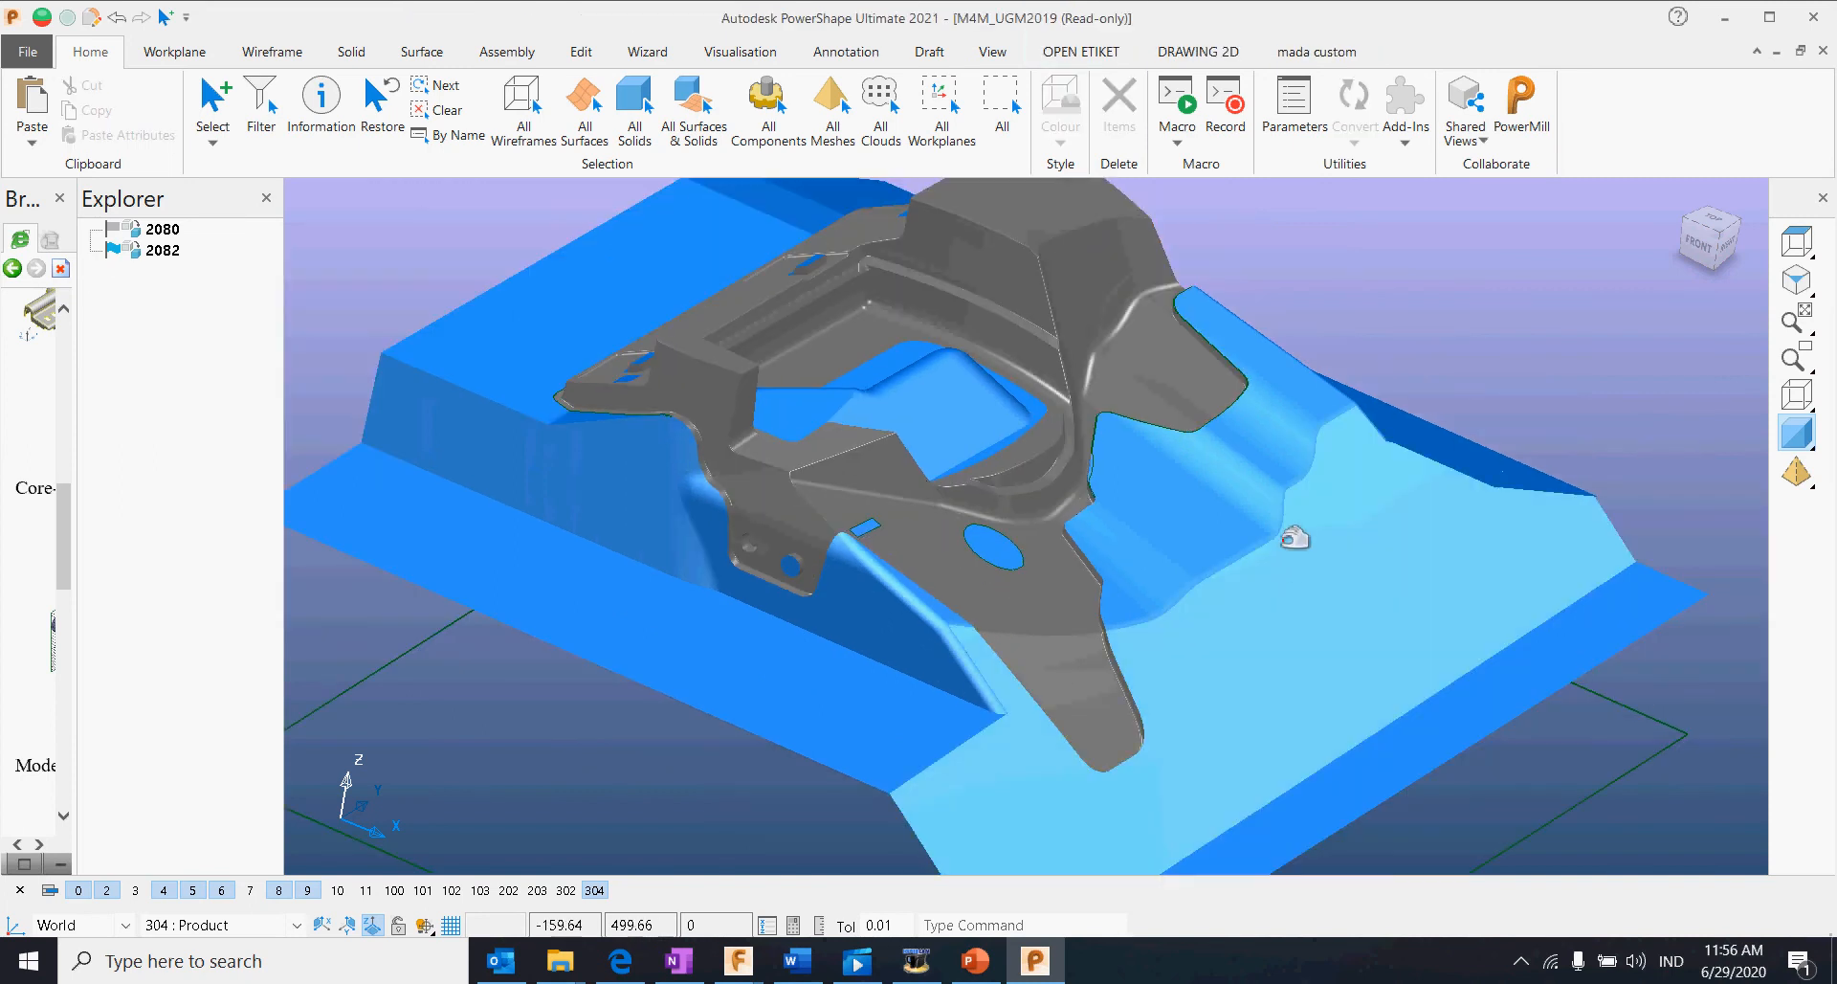
pyautogui.moveTo(1428, 632); pyautogui.dragTo(1017, 708, button='middle')
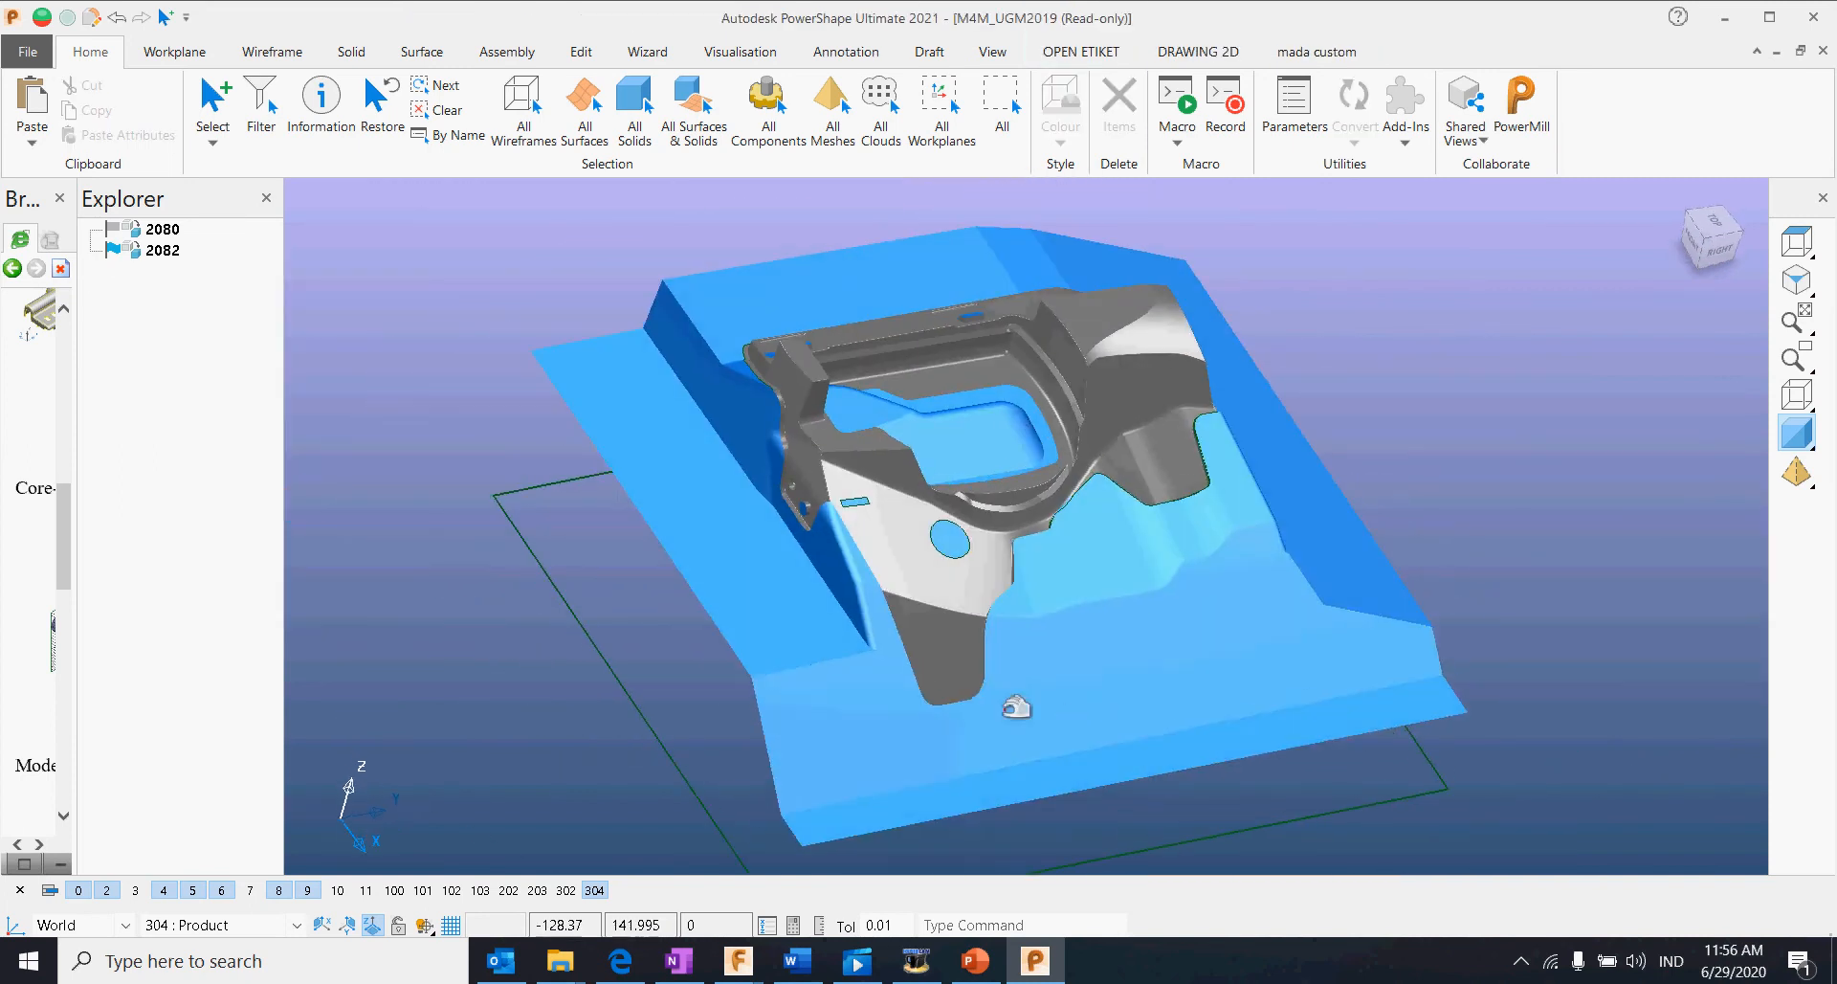
# Step: Move all surfaces to level 400, "surface parting line for cav", and paste the copied surfaces
pyautogui.click(845, 722)
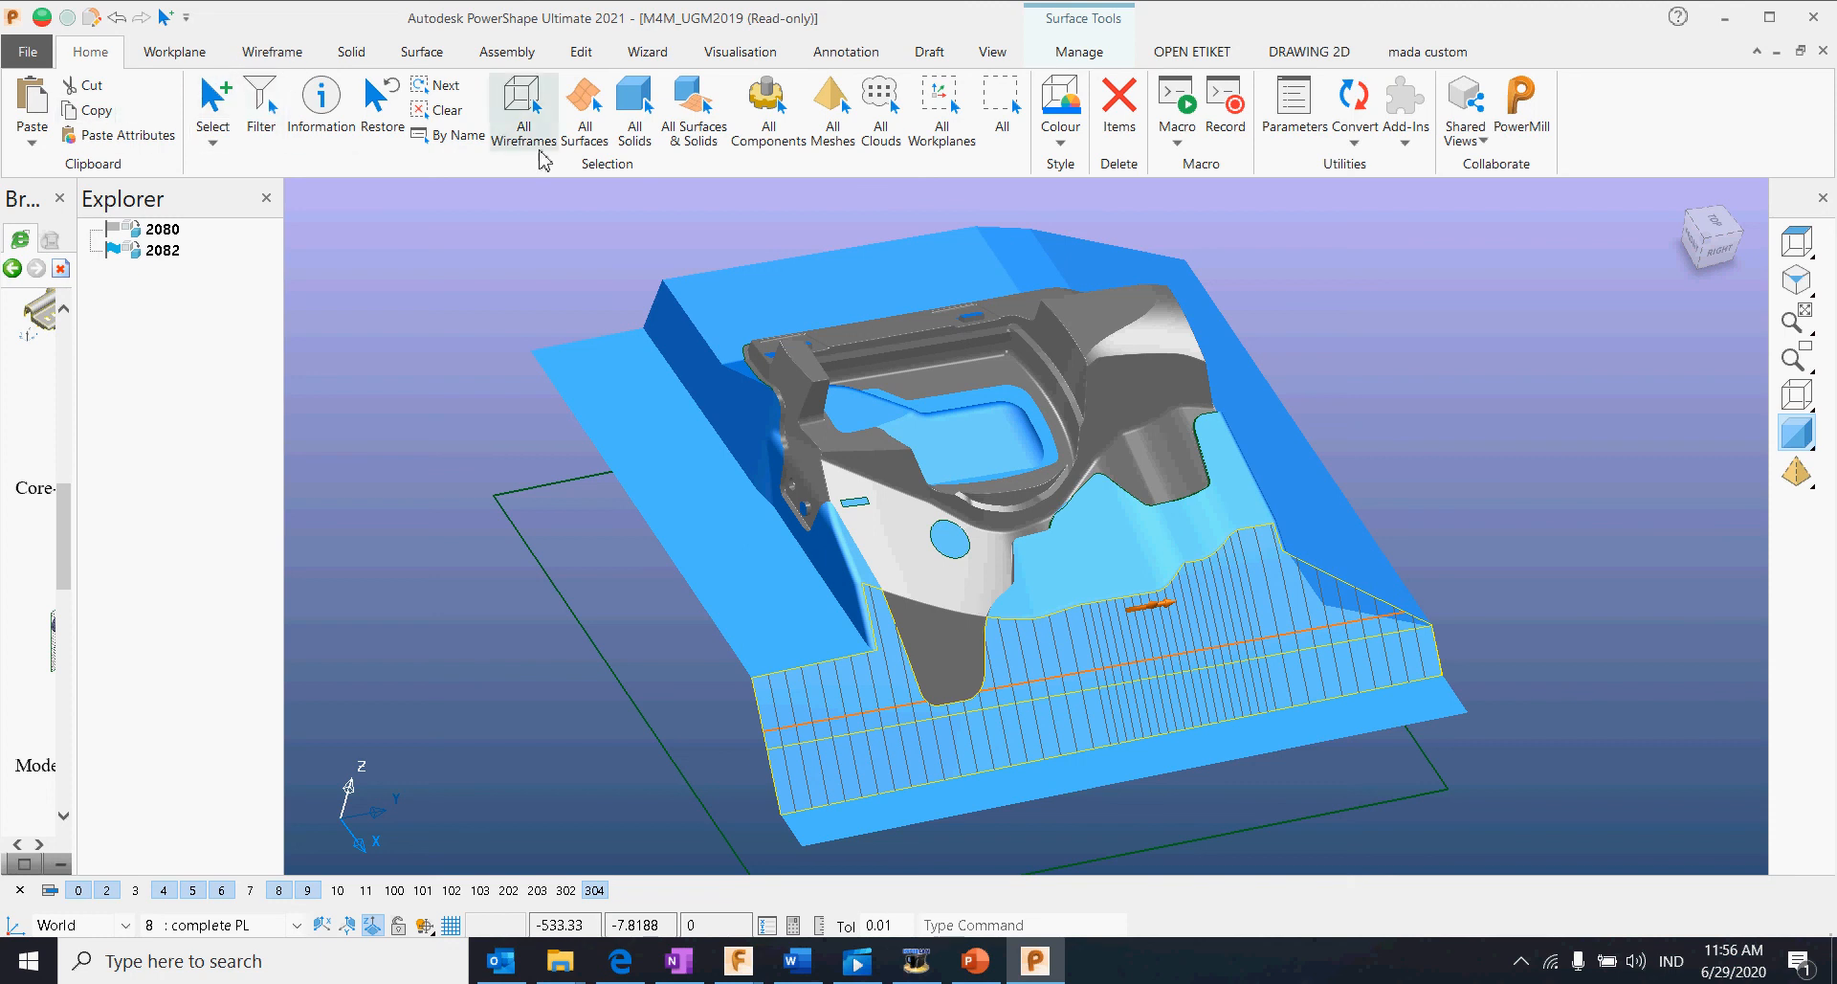
pyautogui.click(586, 122)
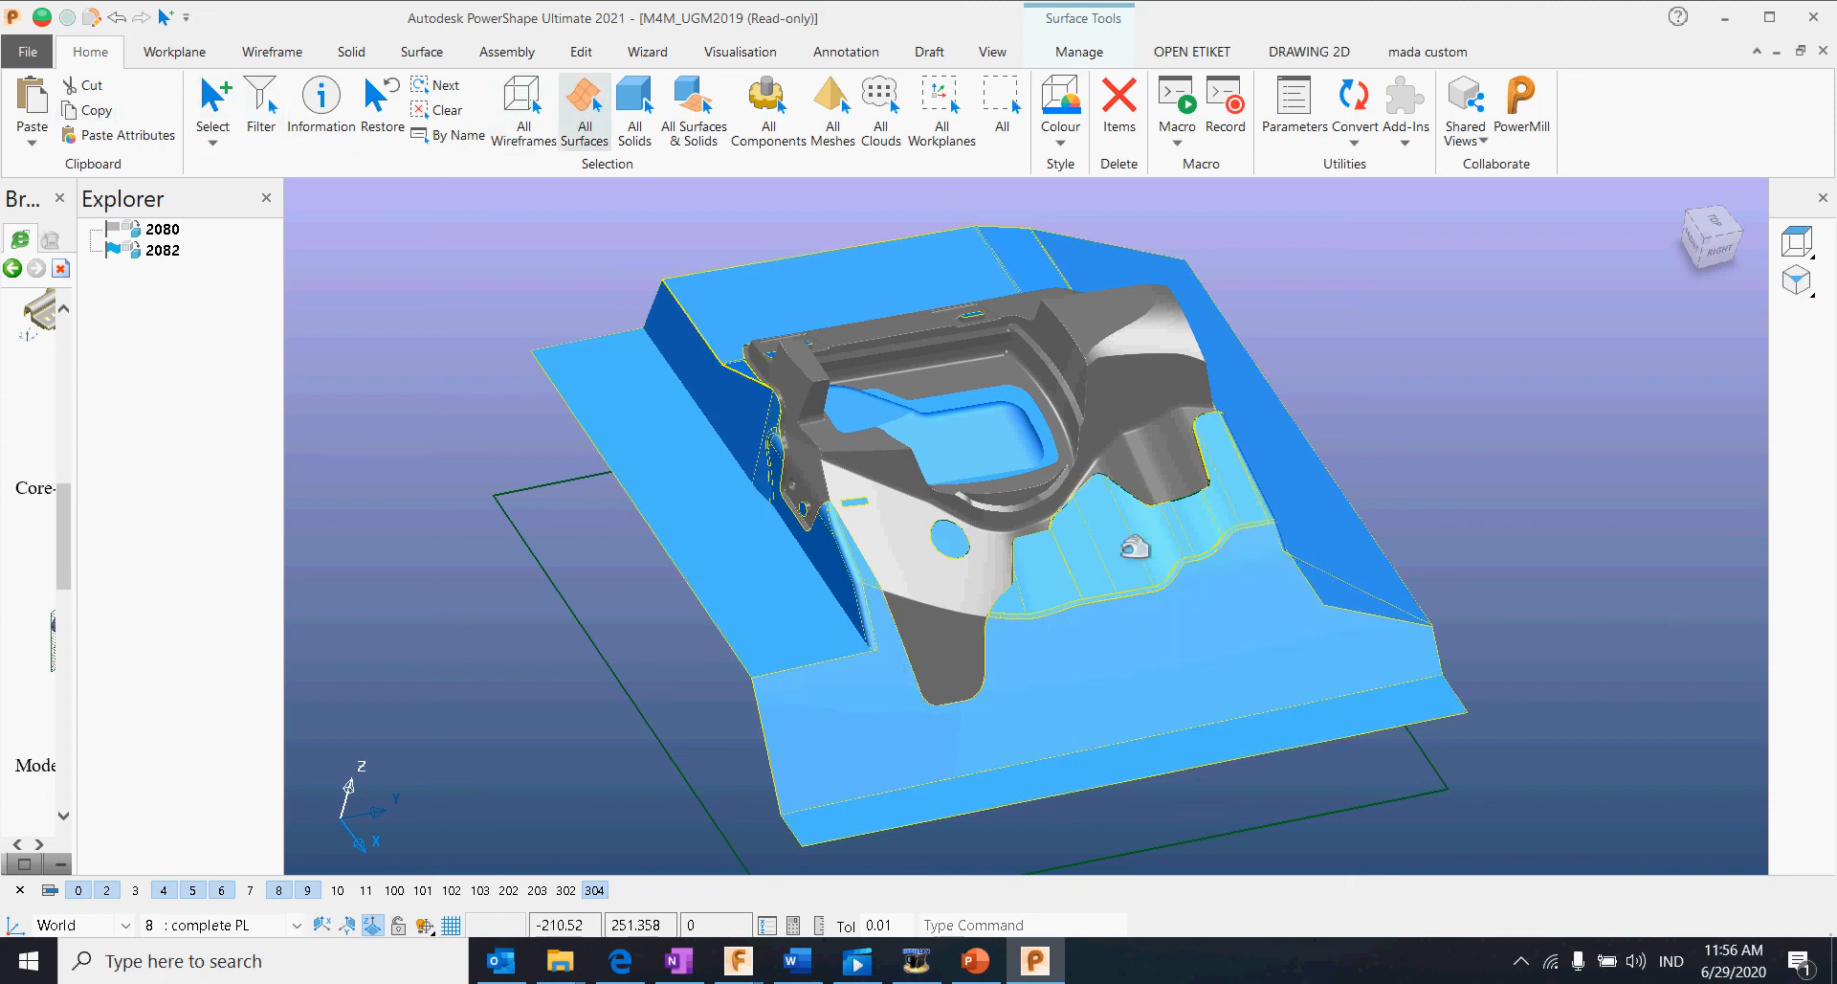
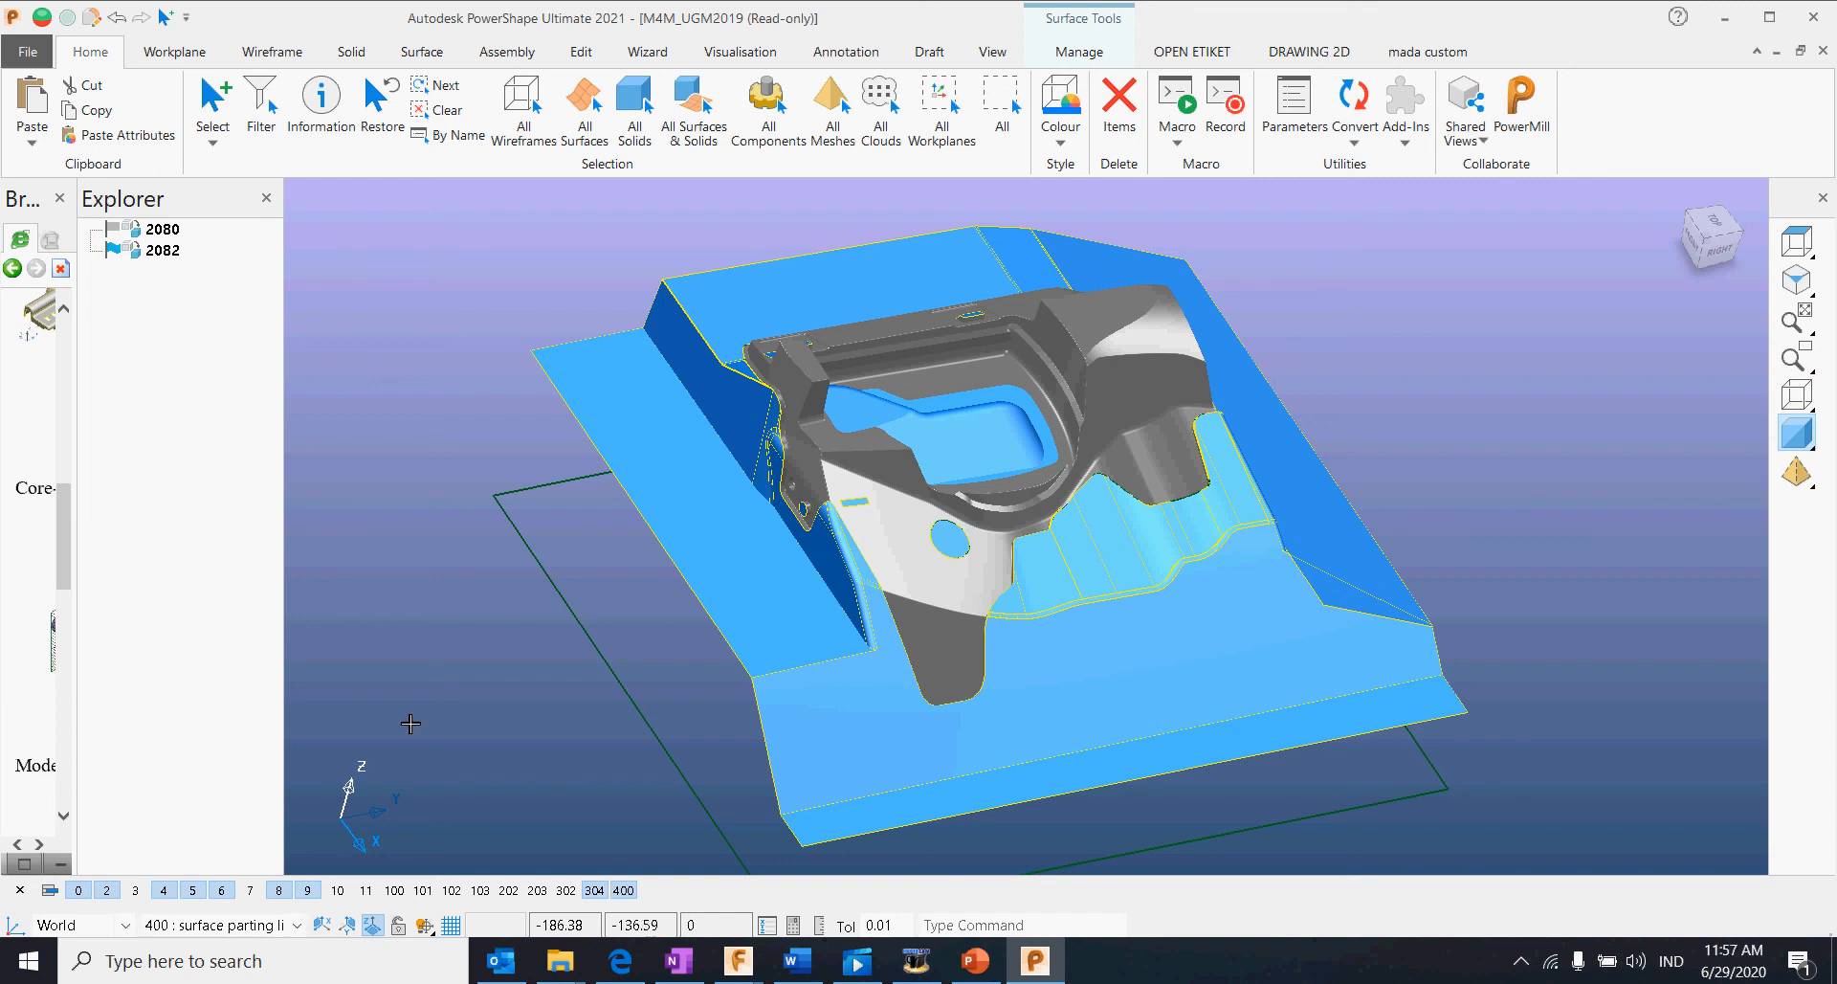
pyautogui.click(32, 143)
pyautogui.click(45, 169)
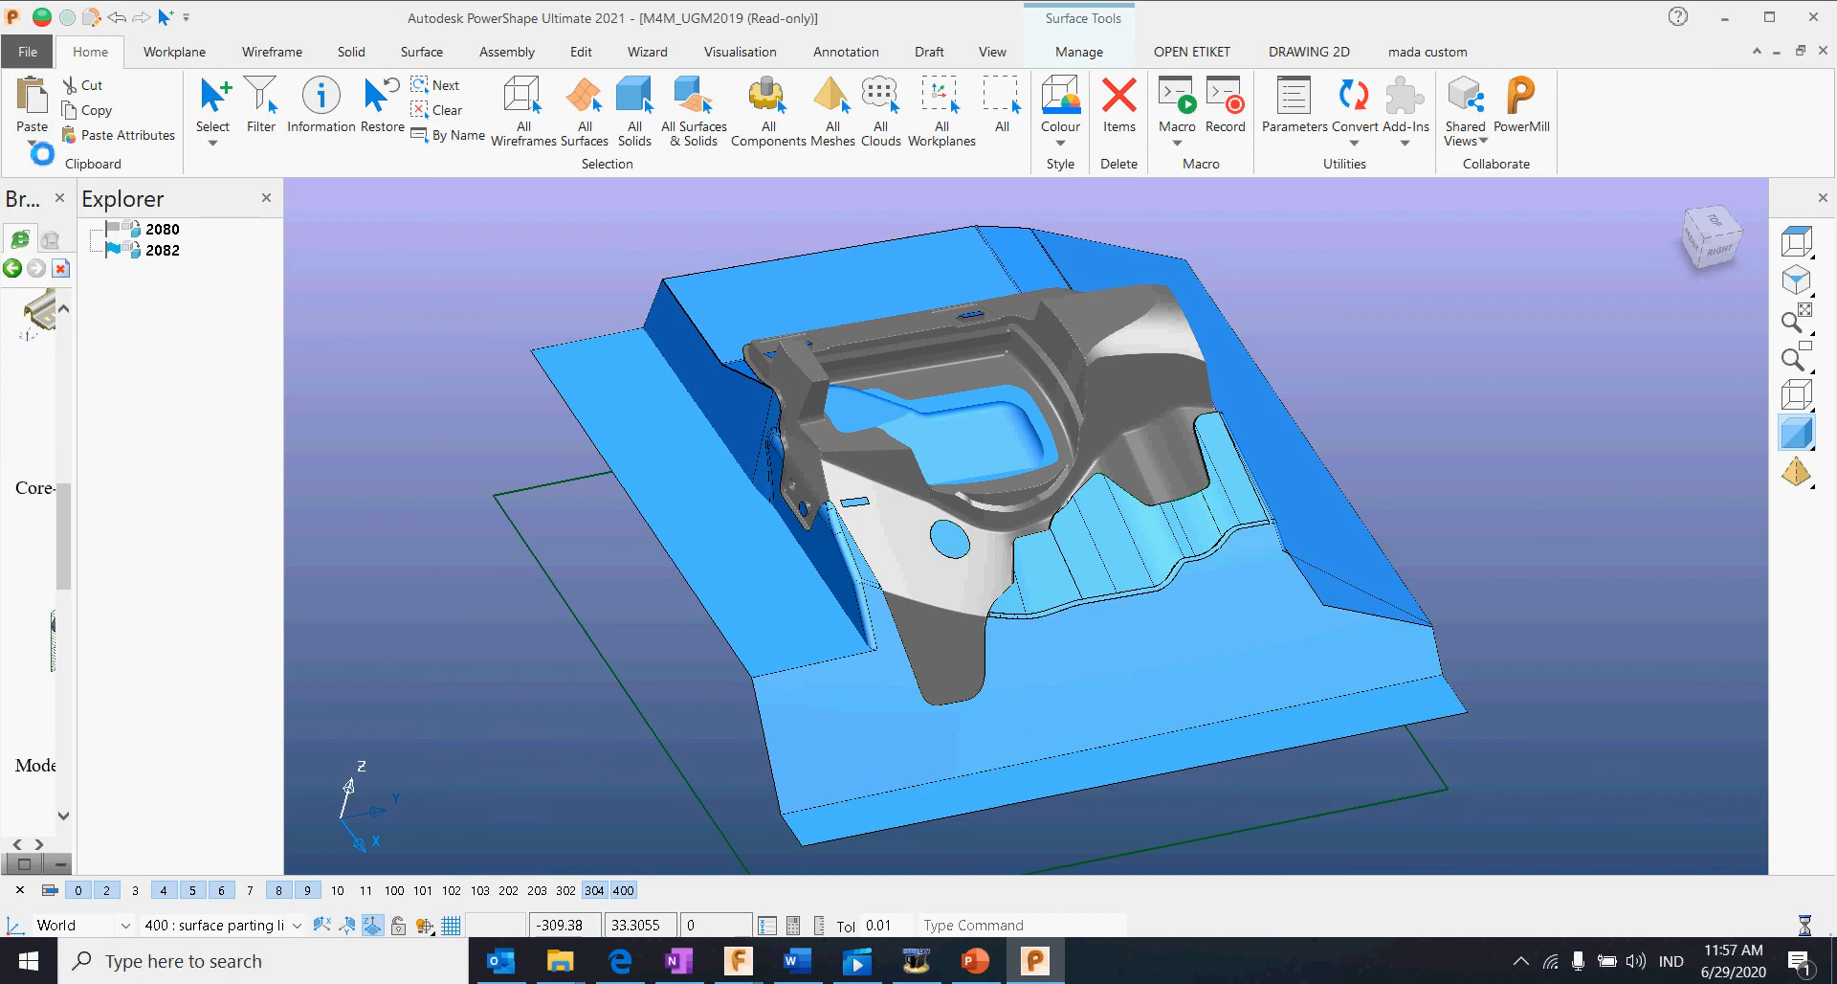
# Step: Toggle level 400 off and on, and check the lower parting surface for overlapping duplicates
pyautogui.click(623, 890)
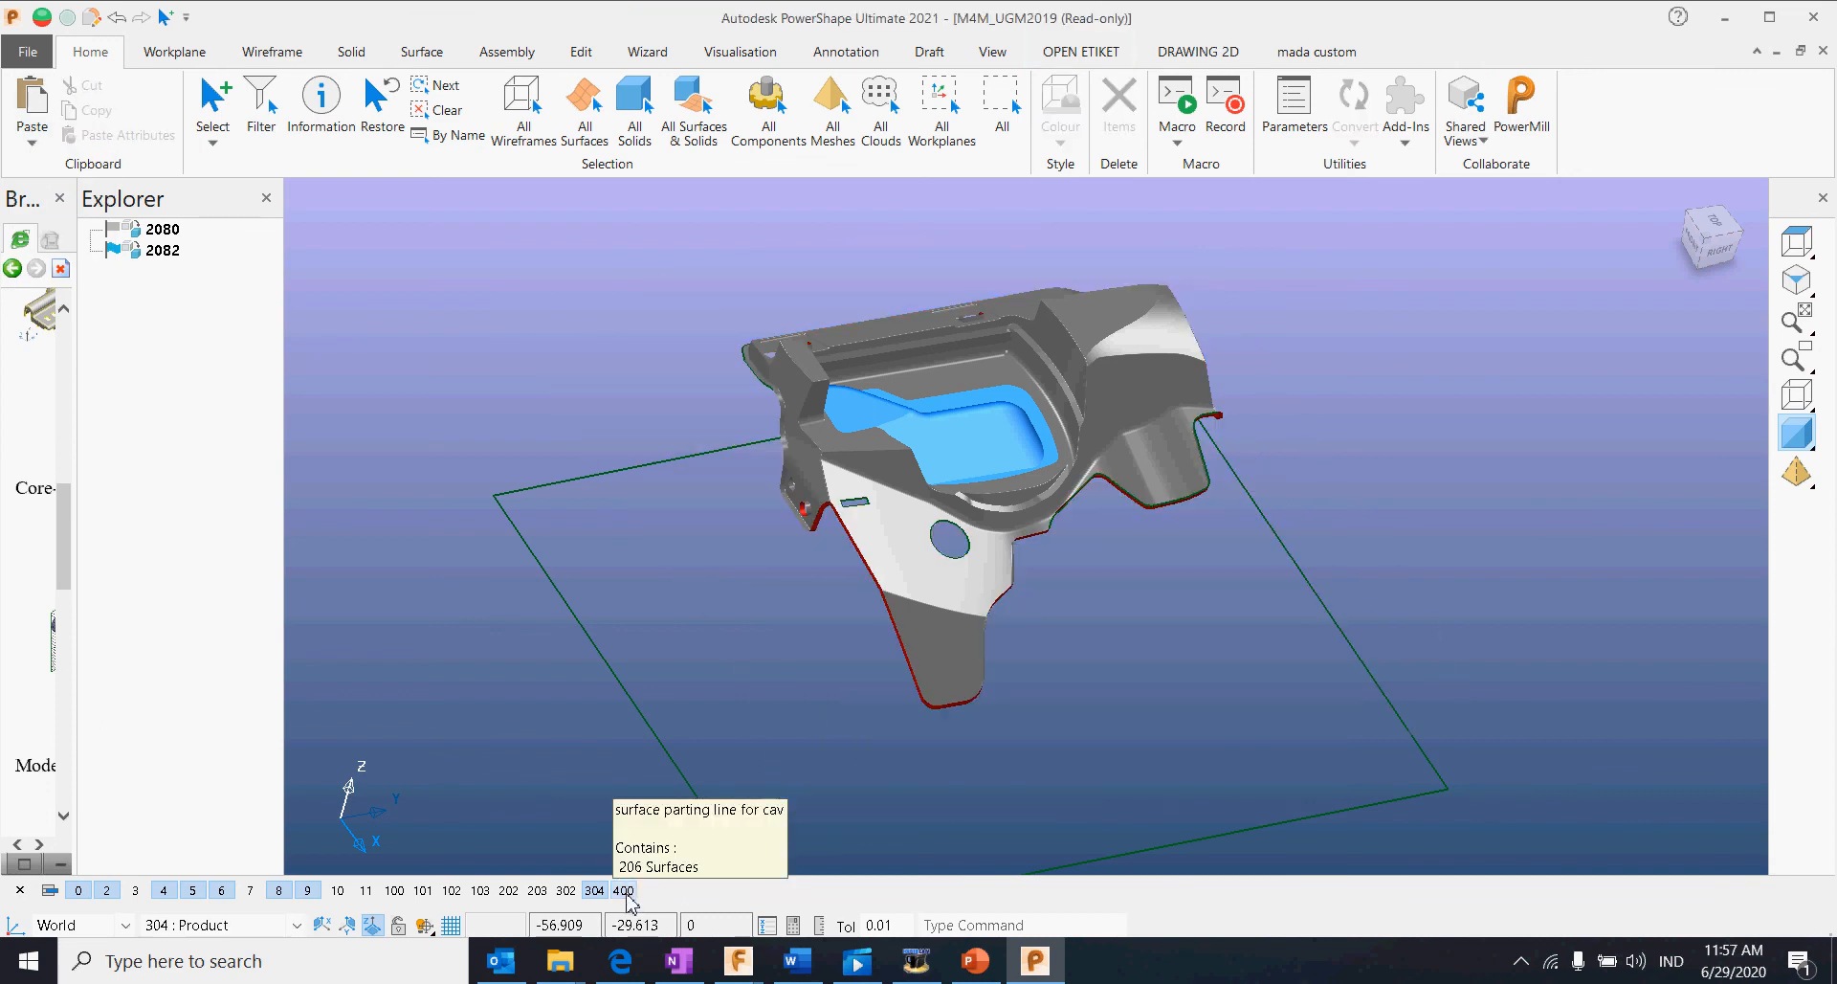
pyautogui.click(624, 890)
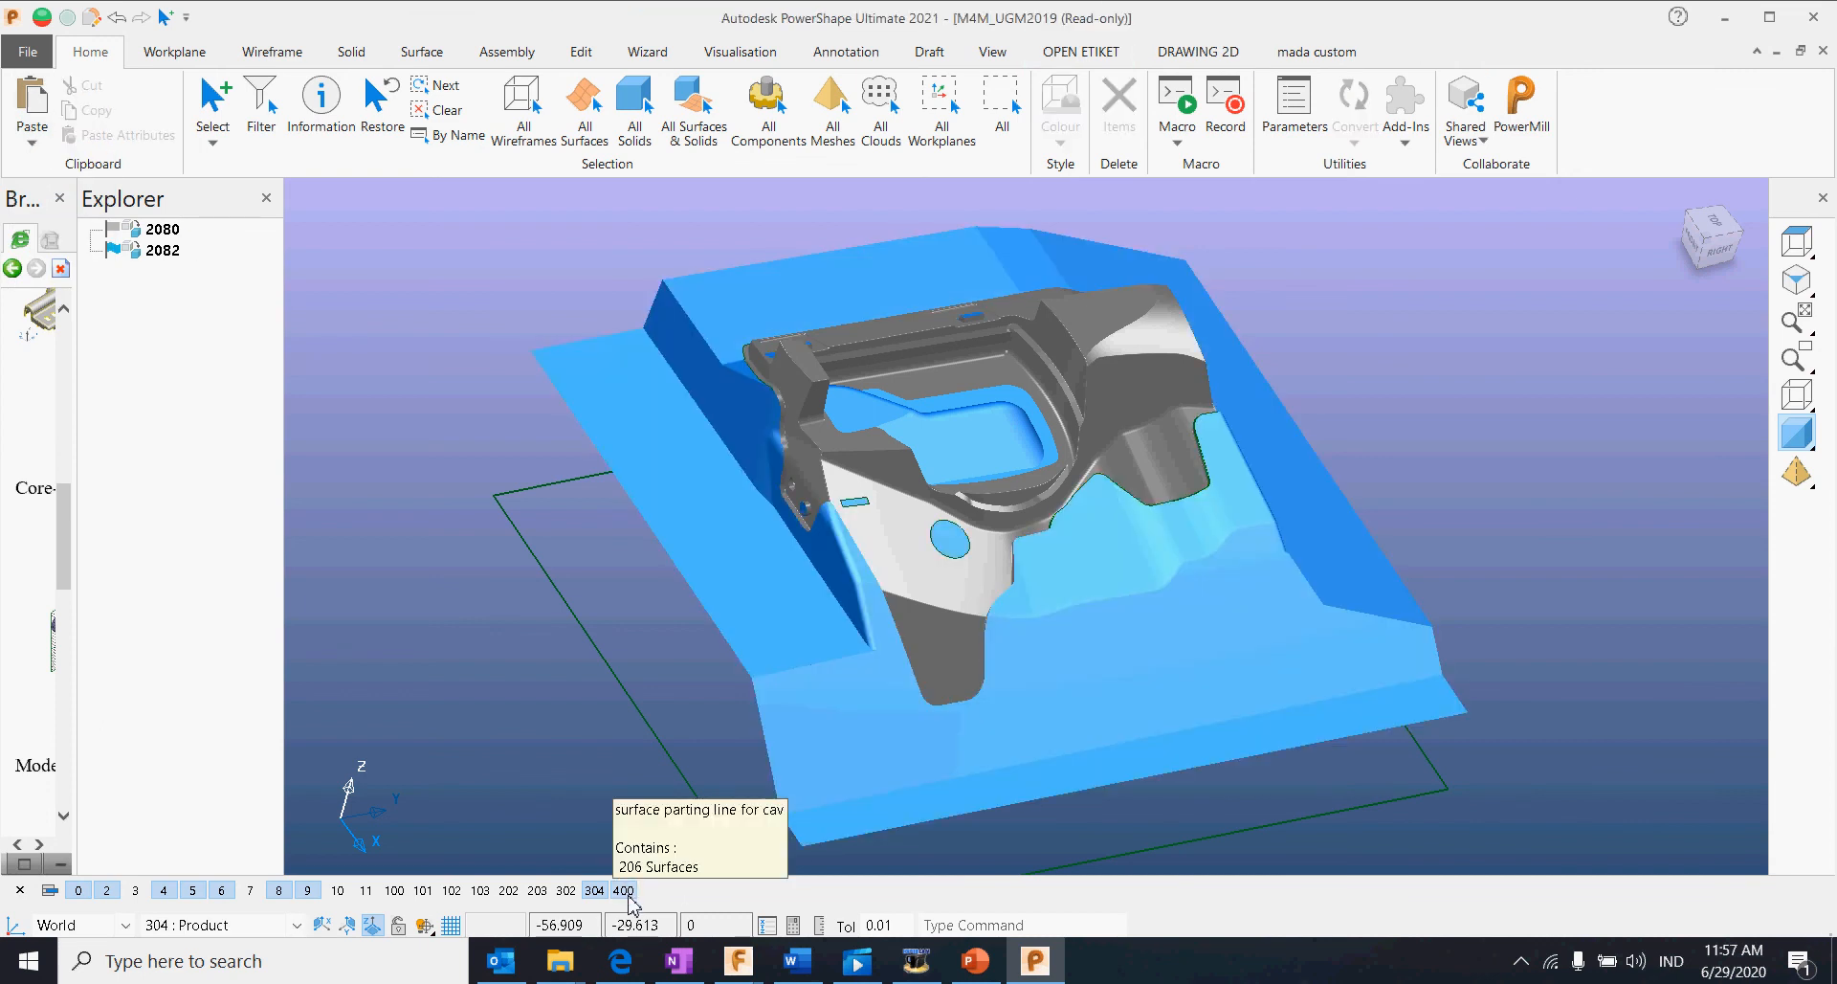
pyautogui.click(842, 738)
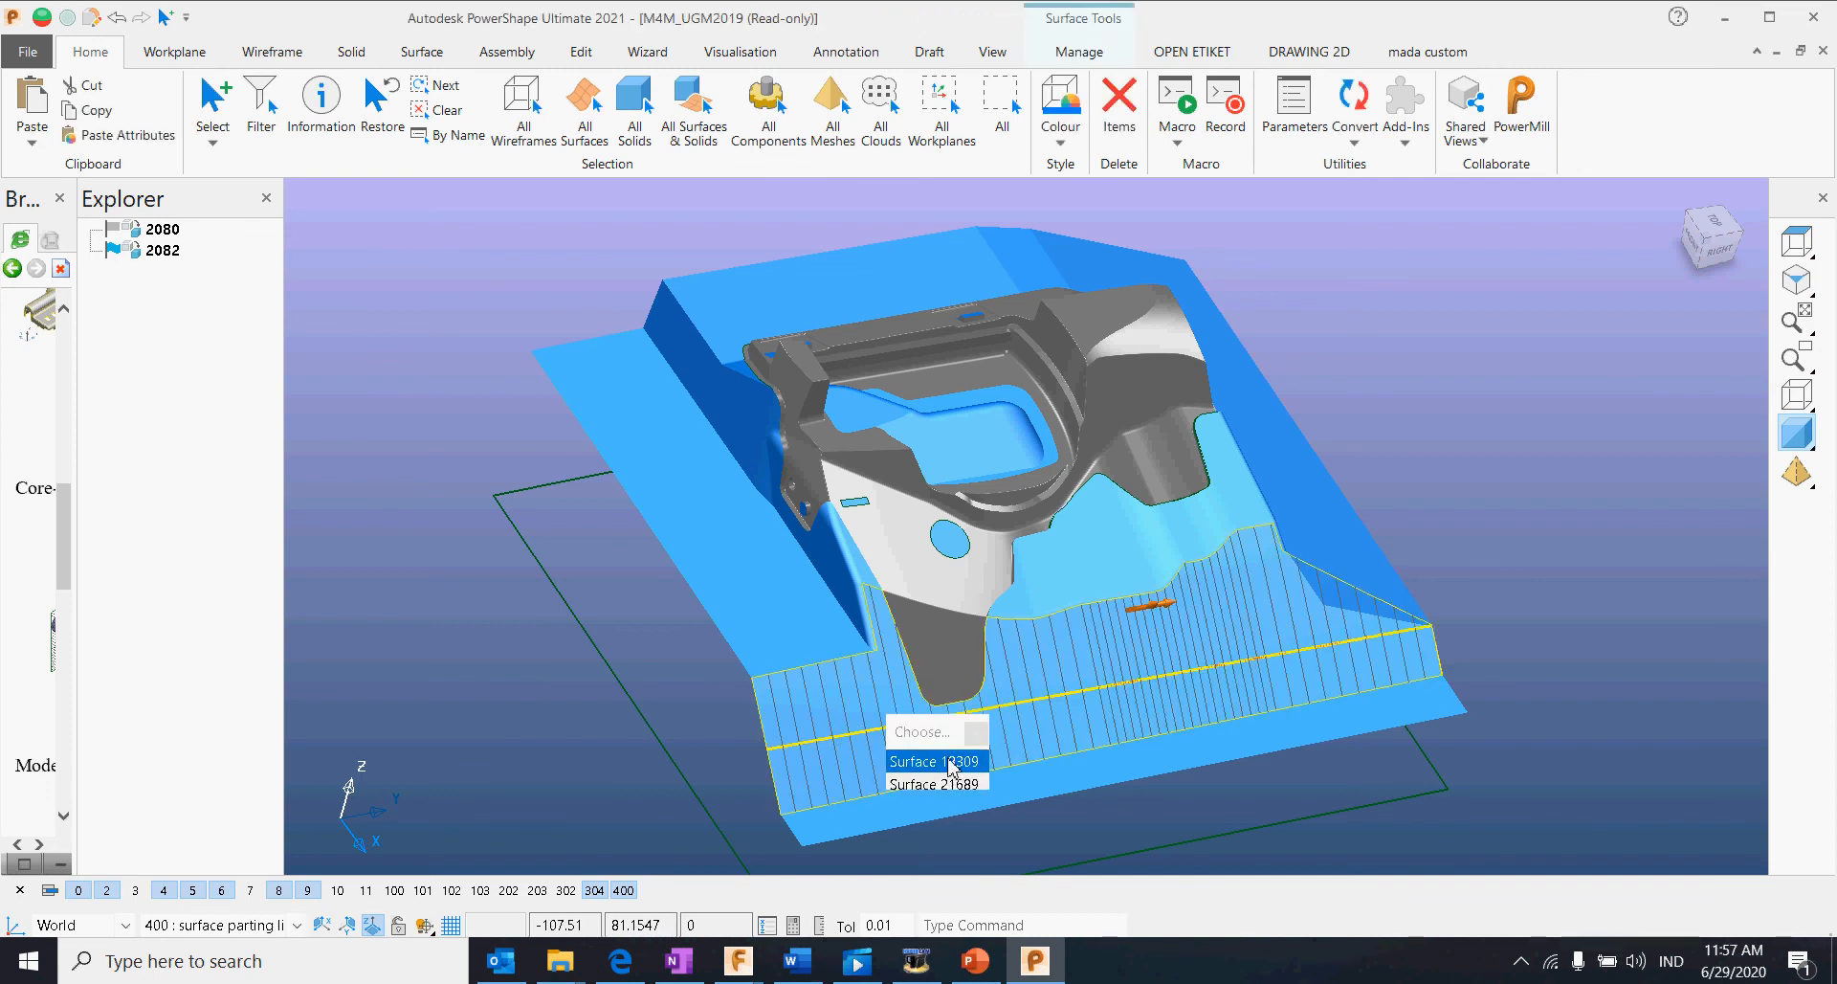
pyautogui.click(669, 681)
pyautogui.click(623, 890)
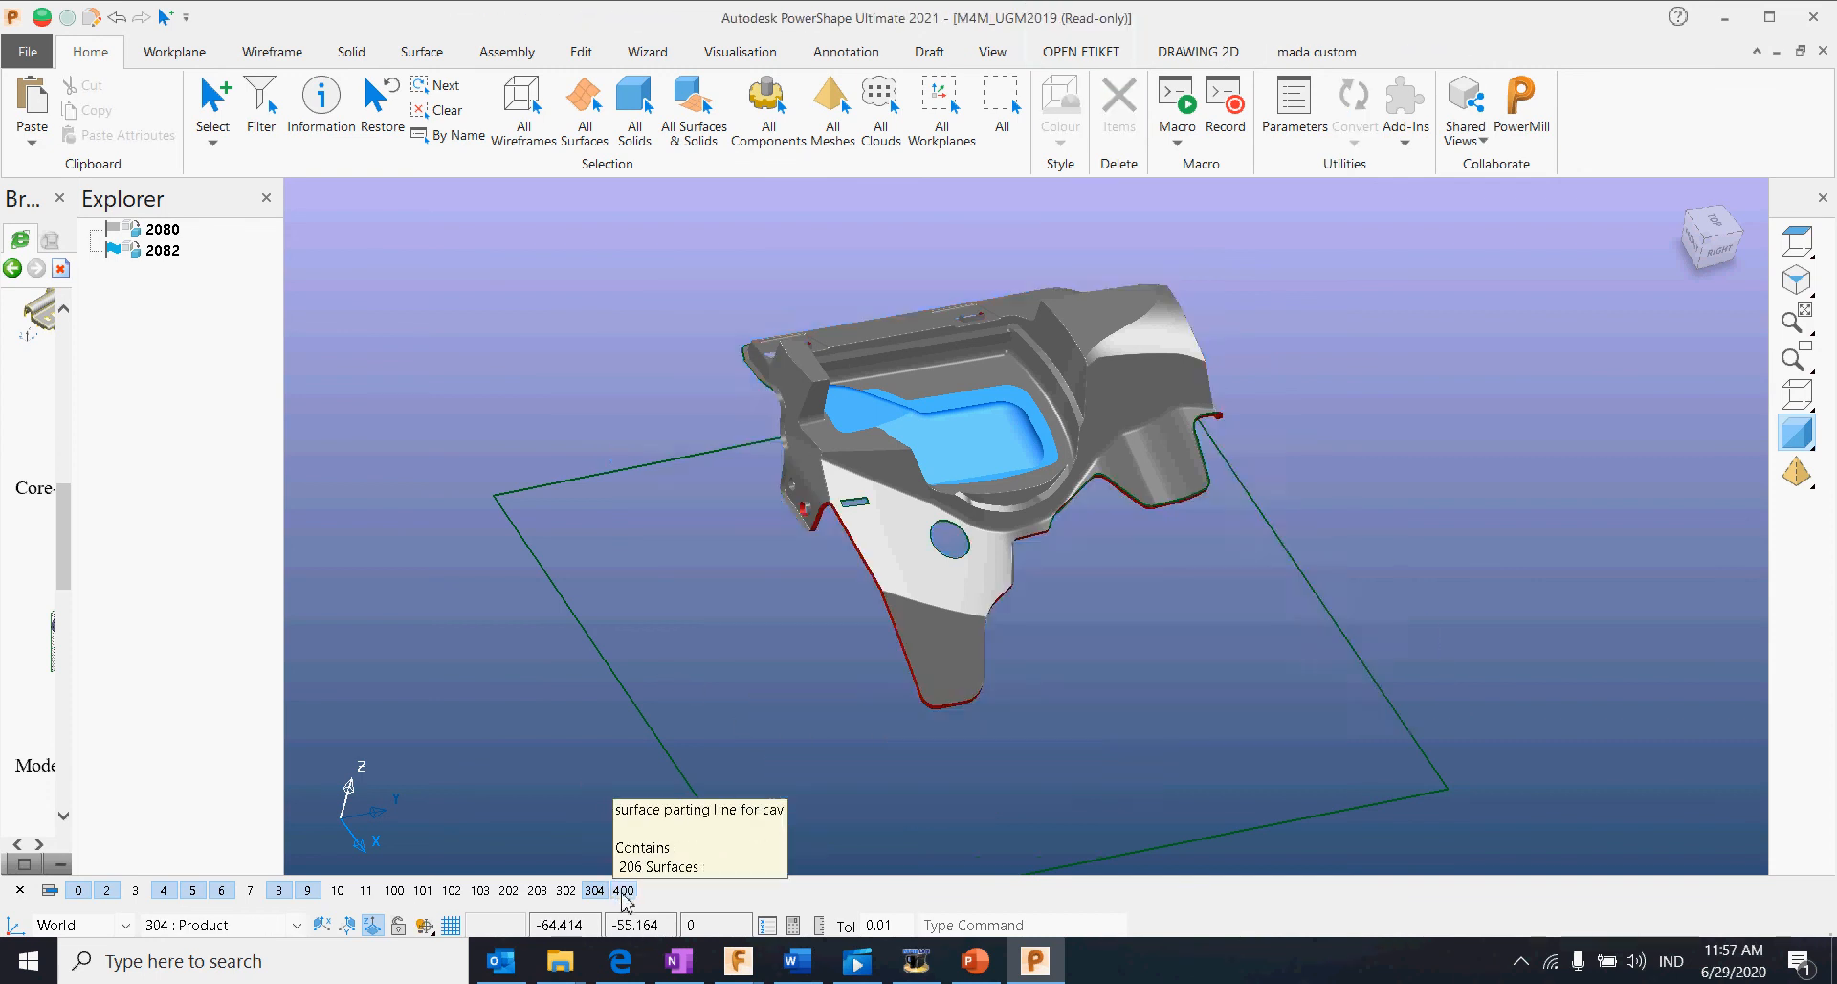
pyautogui.click(623, 890)
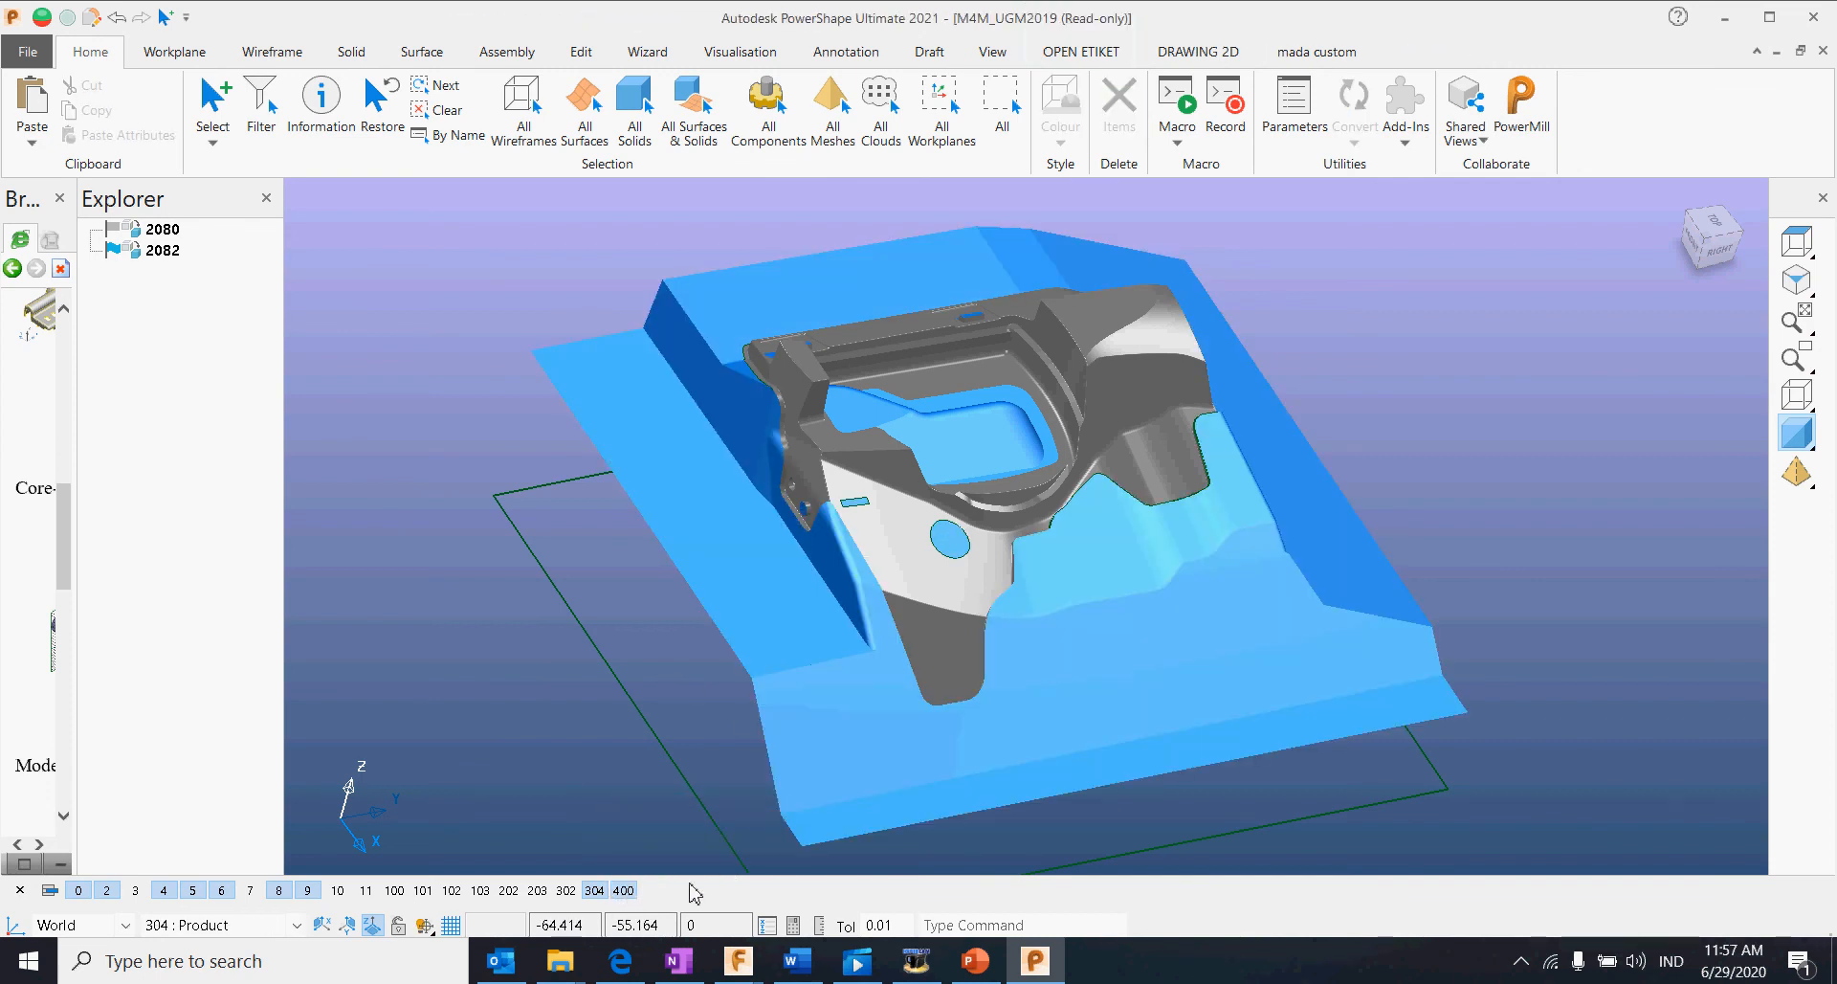
# Step: Find duplicates in the whole model using method All and Exact surface trimming comparison, and delete the duplicates found
pyautogui.click(775, 57)
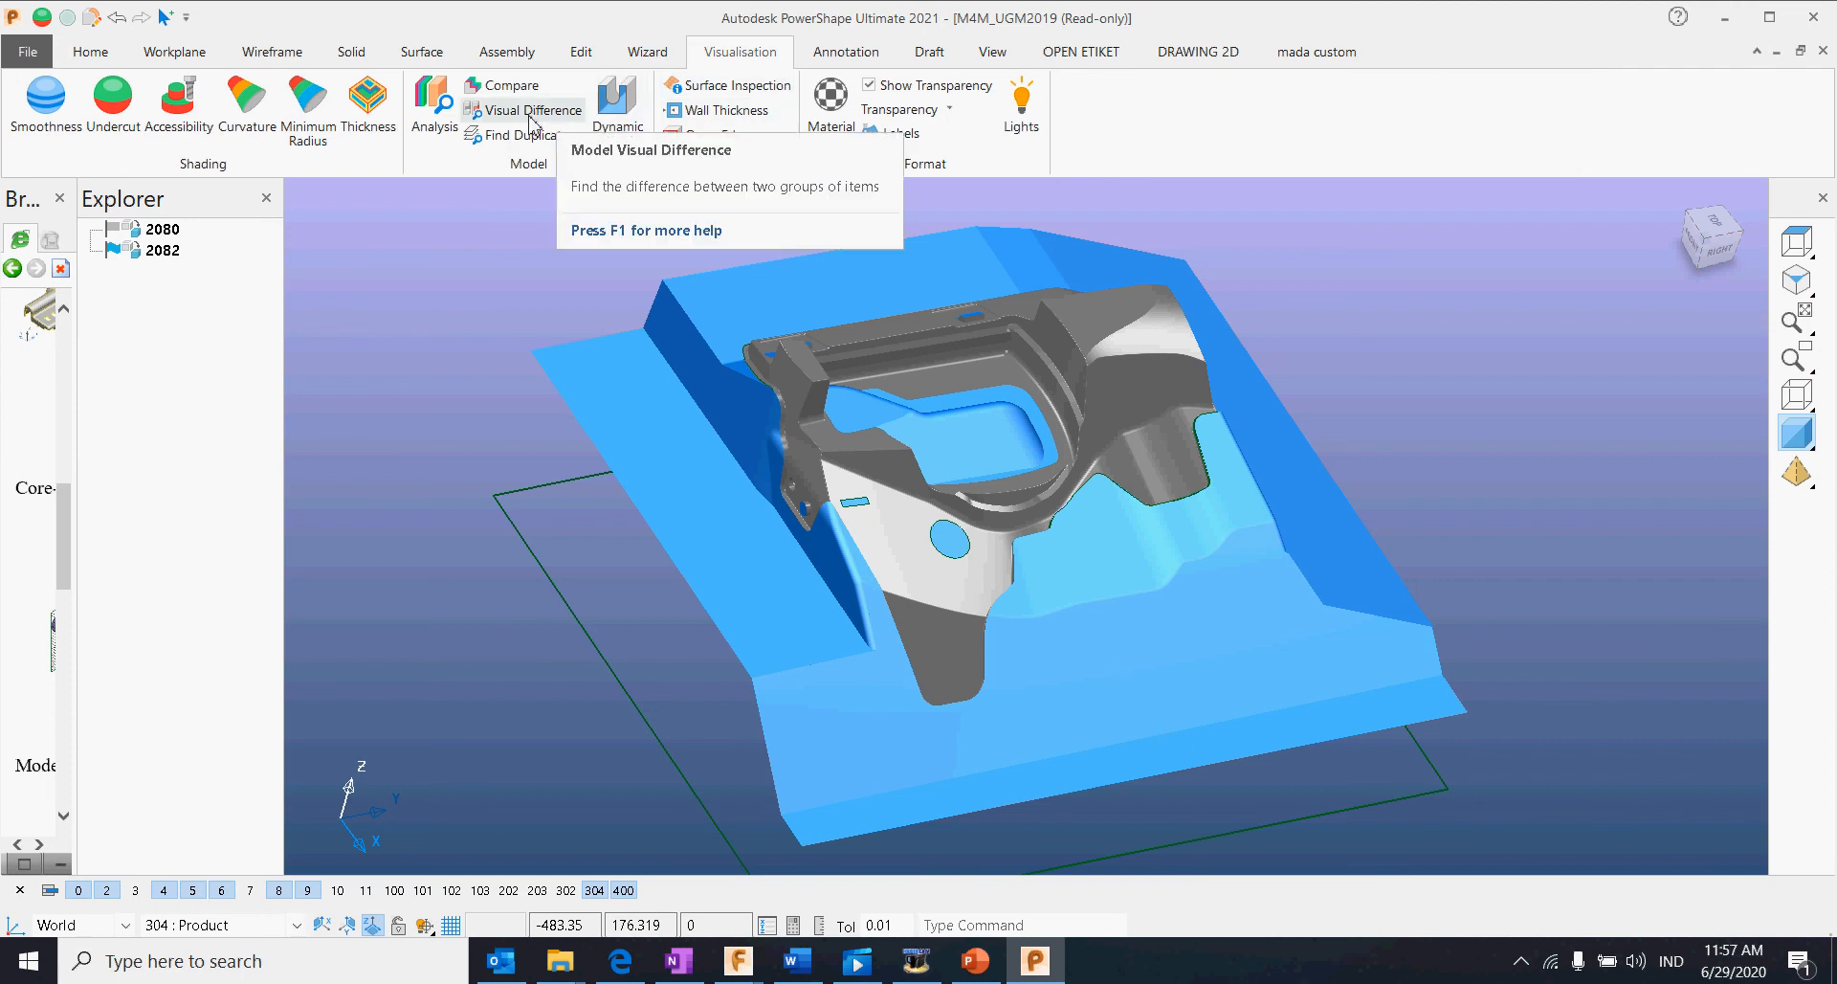
pyautogui.click(522, 135)
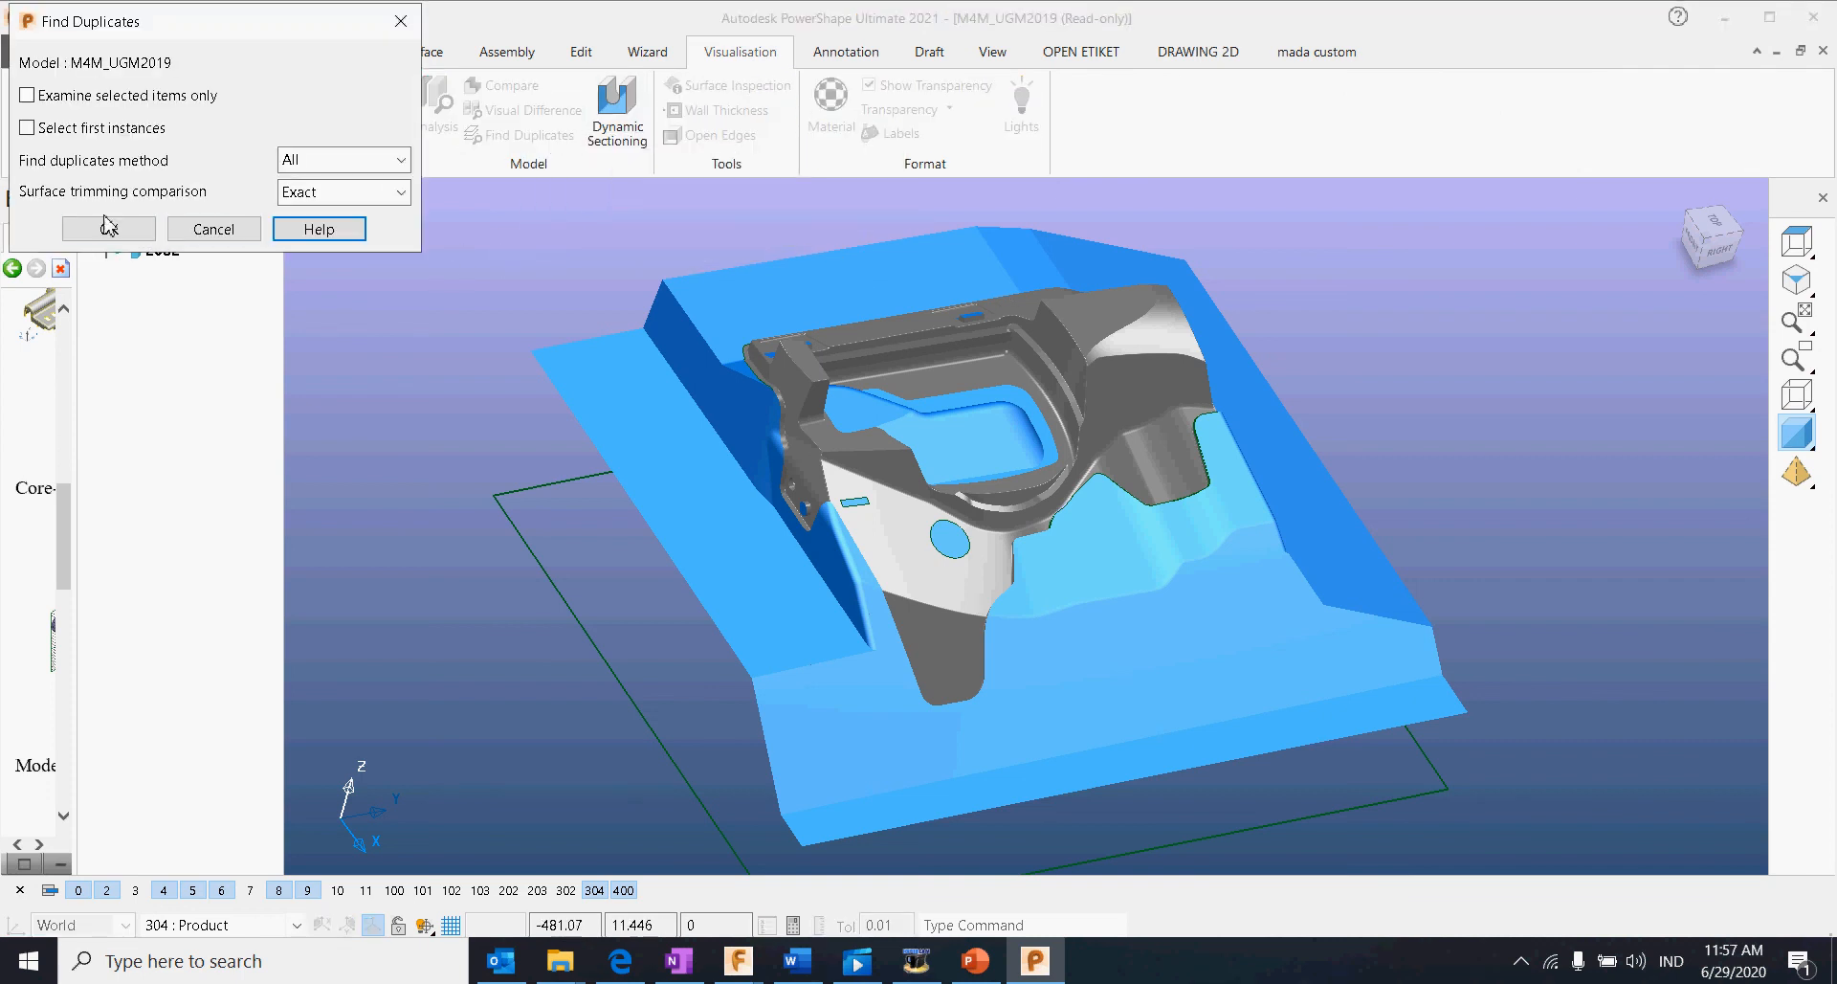
pyautogui.click(108, 228)
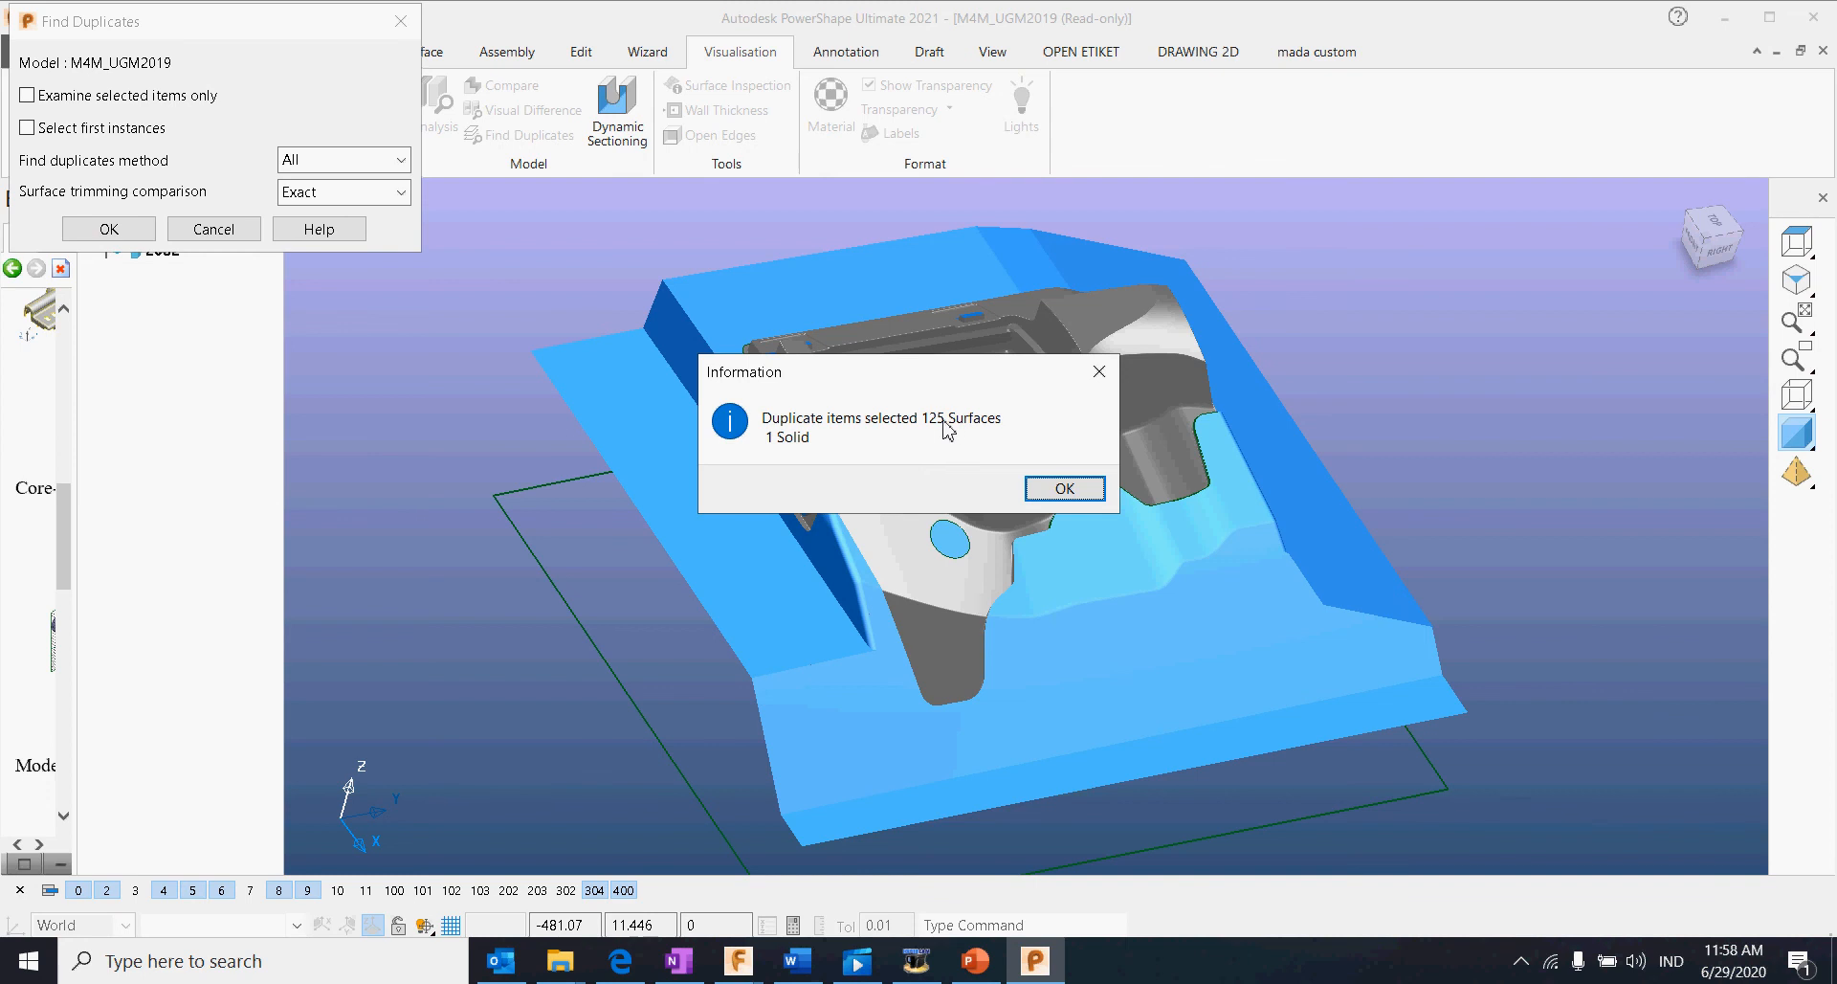
pyautogui.click(1061, 489)
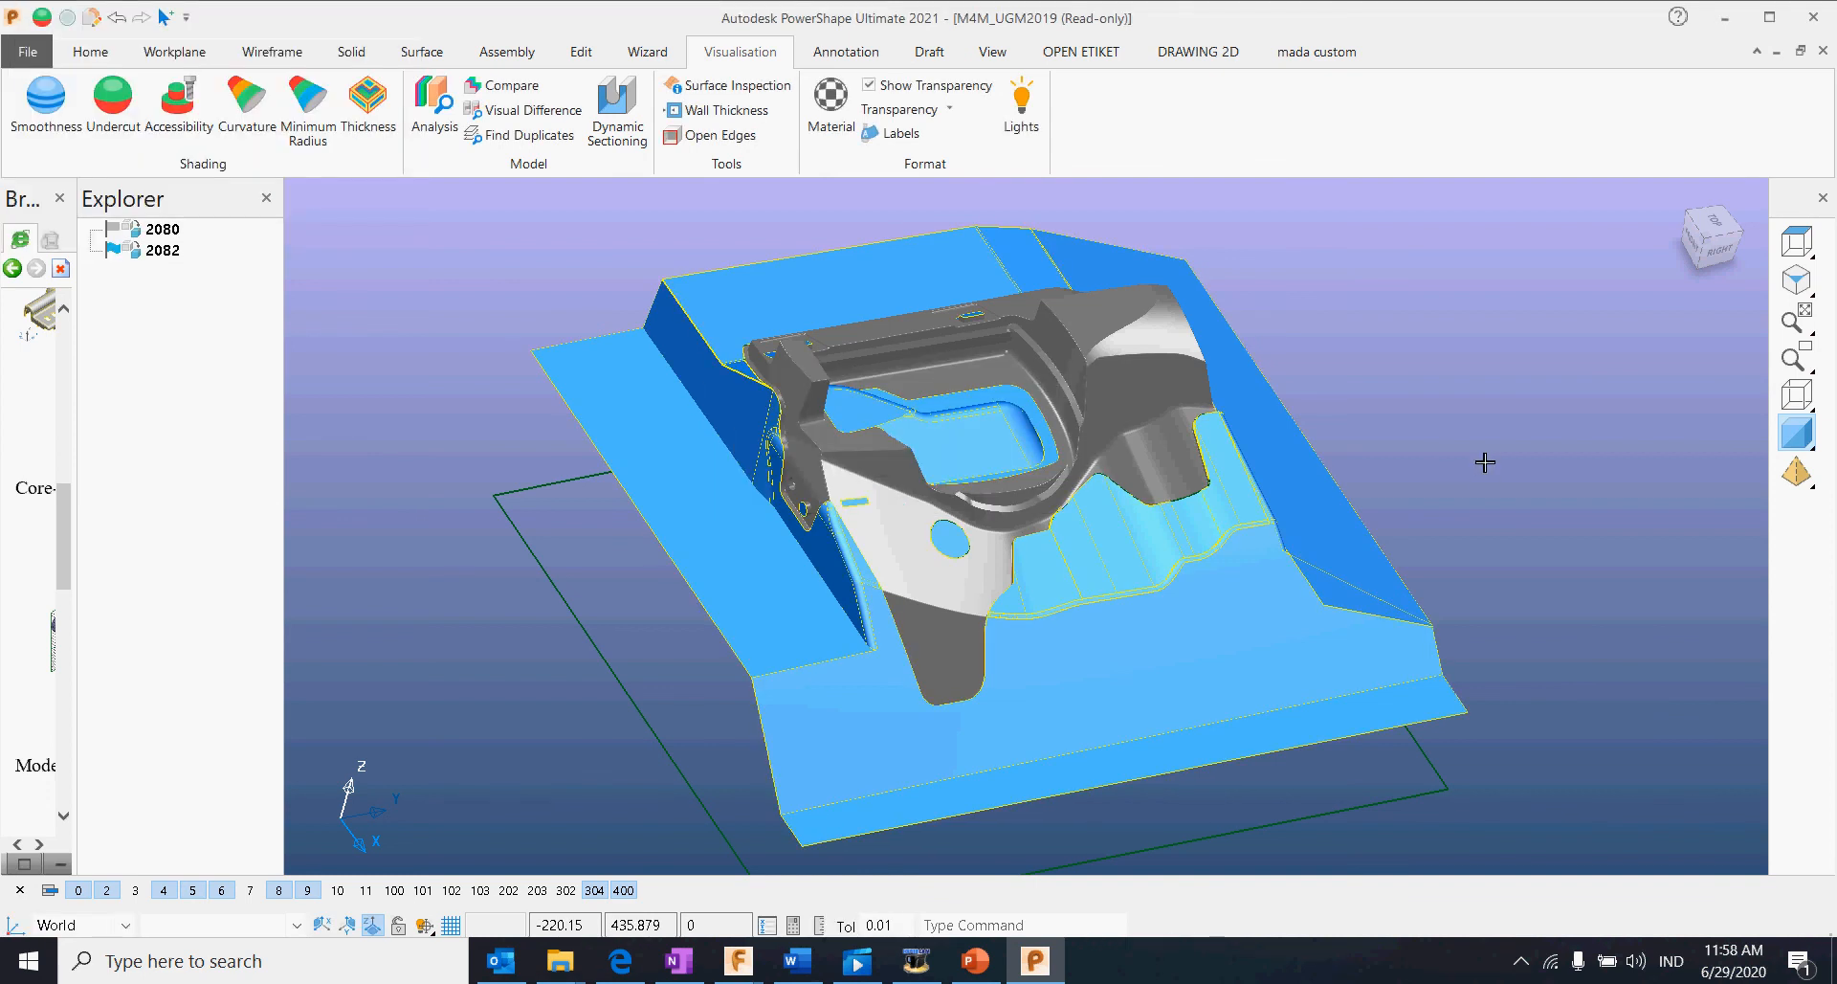
pyautogui.press('Delete')
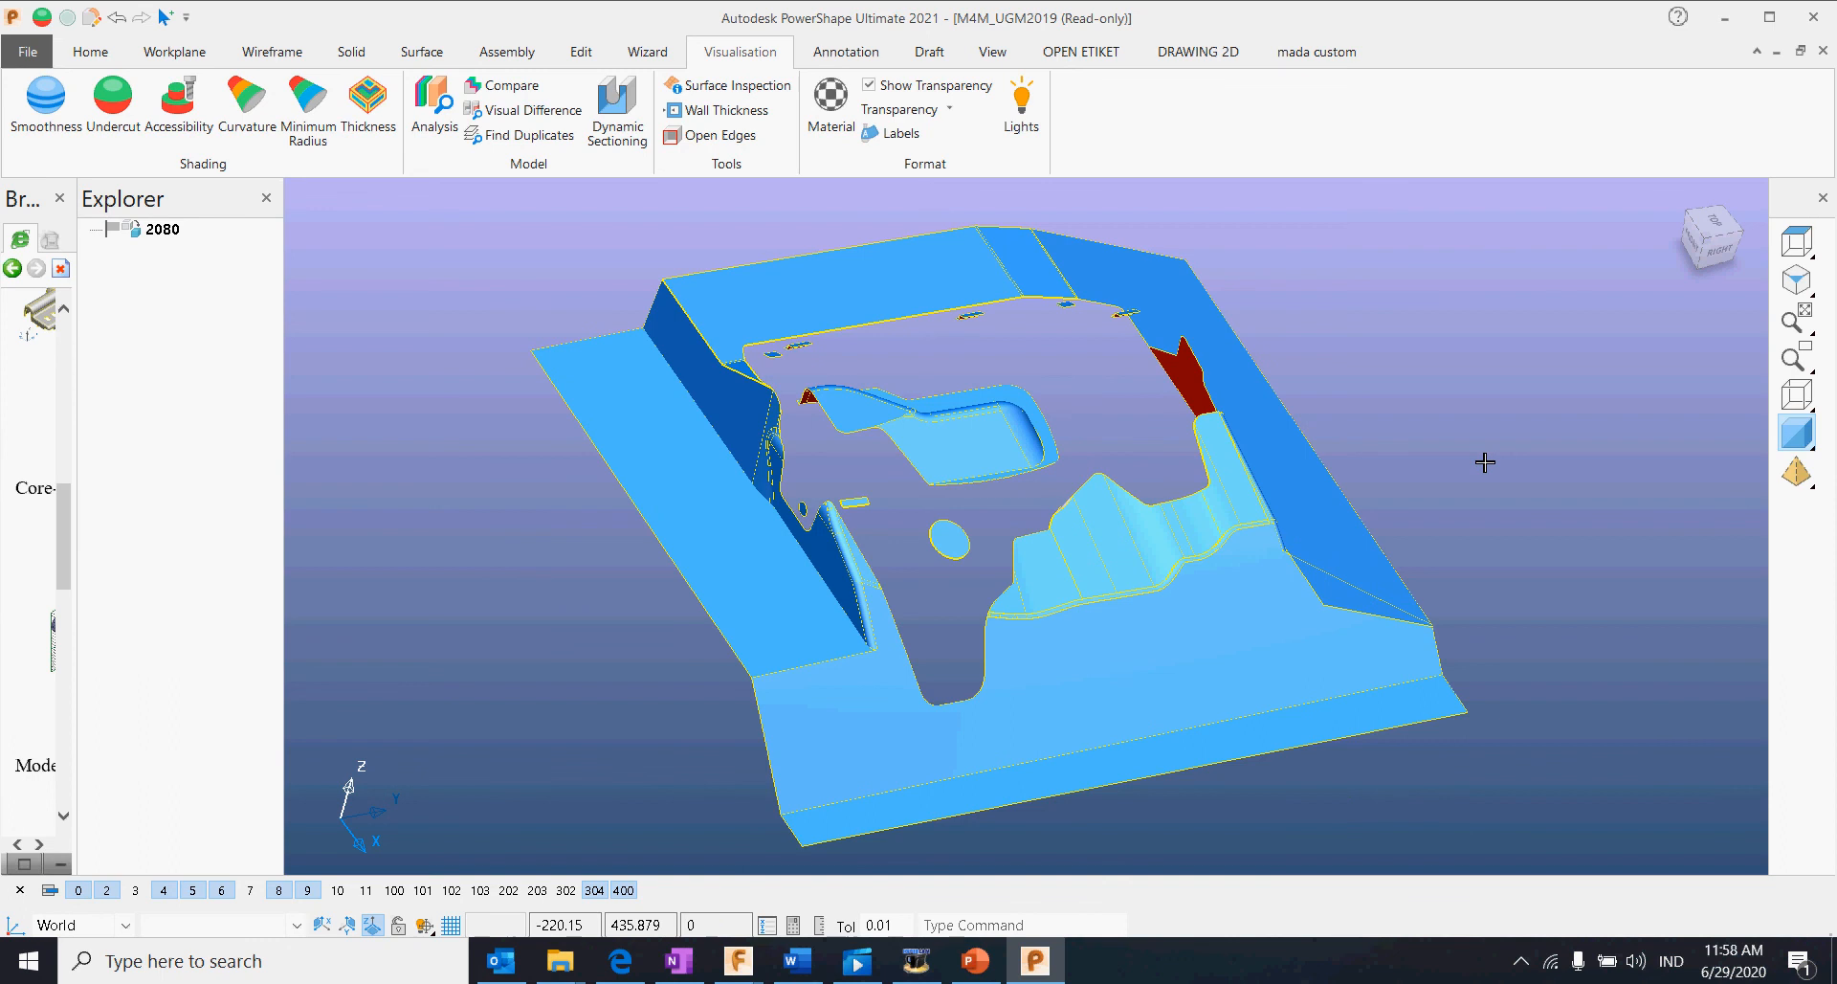
# Step: Inspect the central pocket solid and the parting surfaces around the empty part opening
pyautogui.click(1441, 425)
pyautogui.click(997, 456)
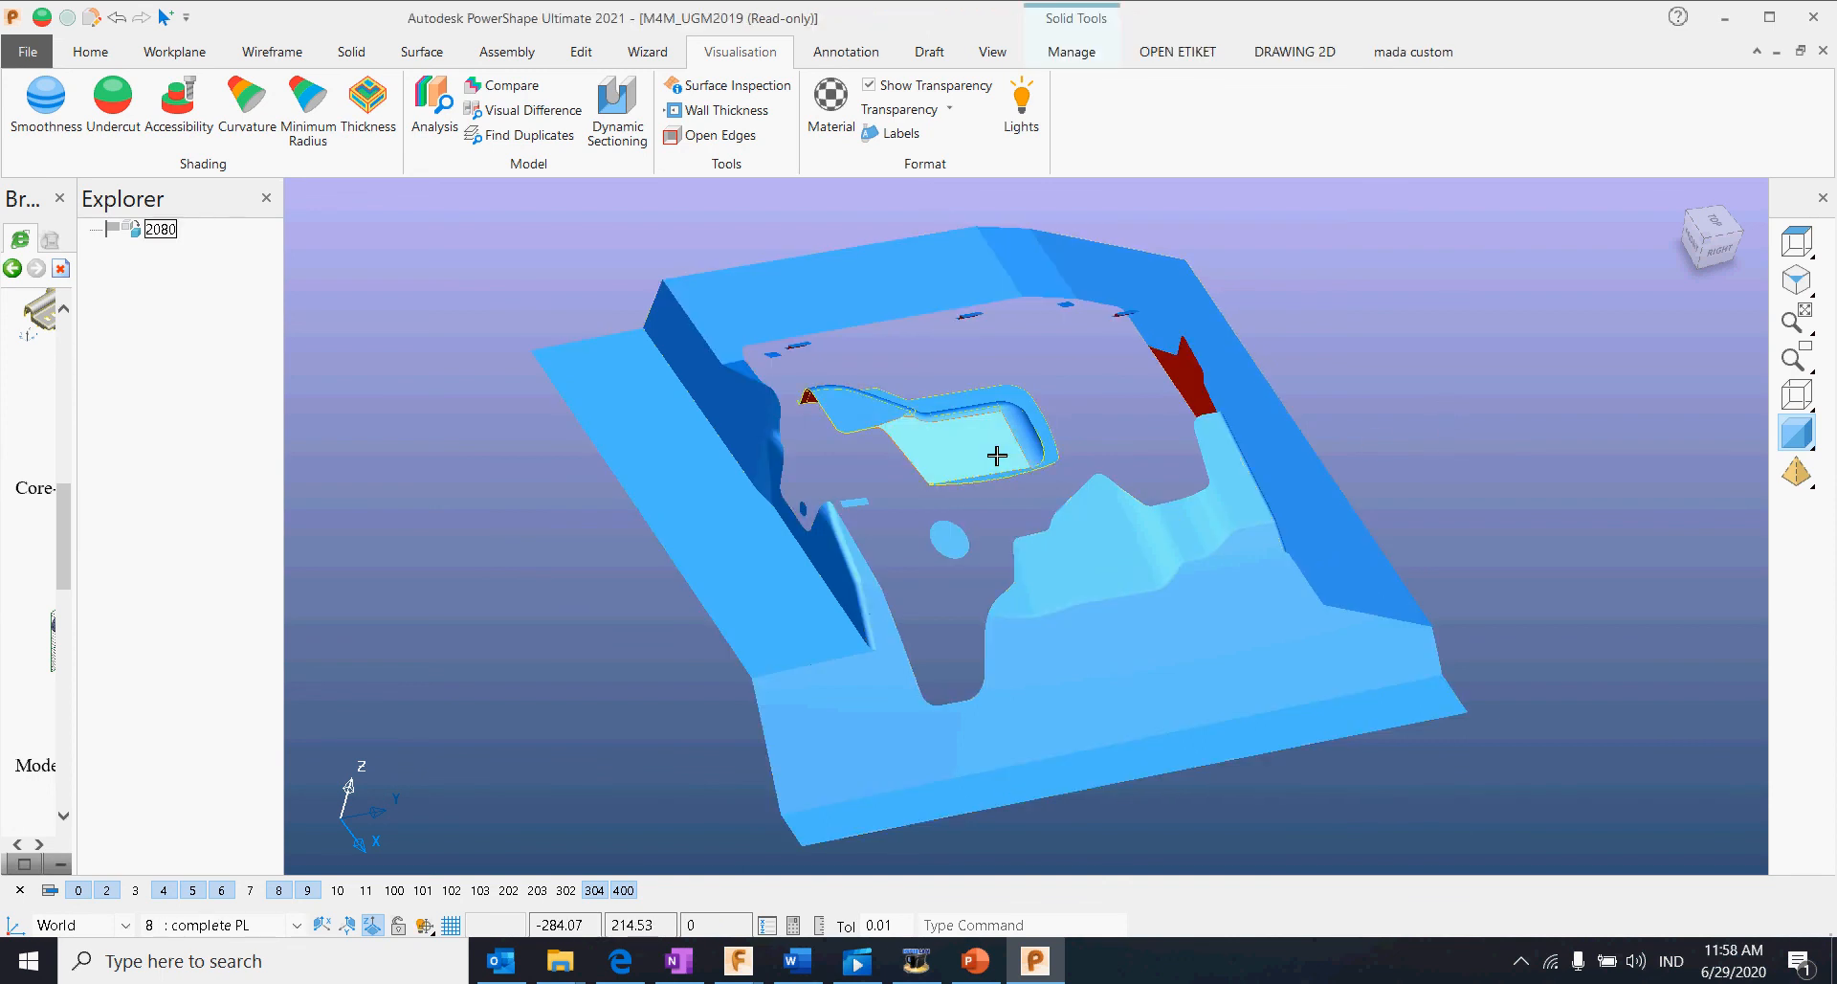
pyautogui.rightClick(998, 457)
pyautogui.click(1430, 352)
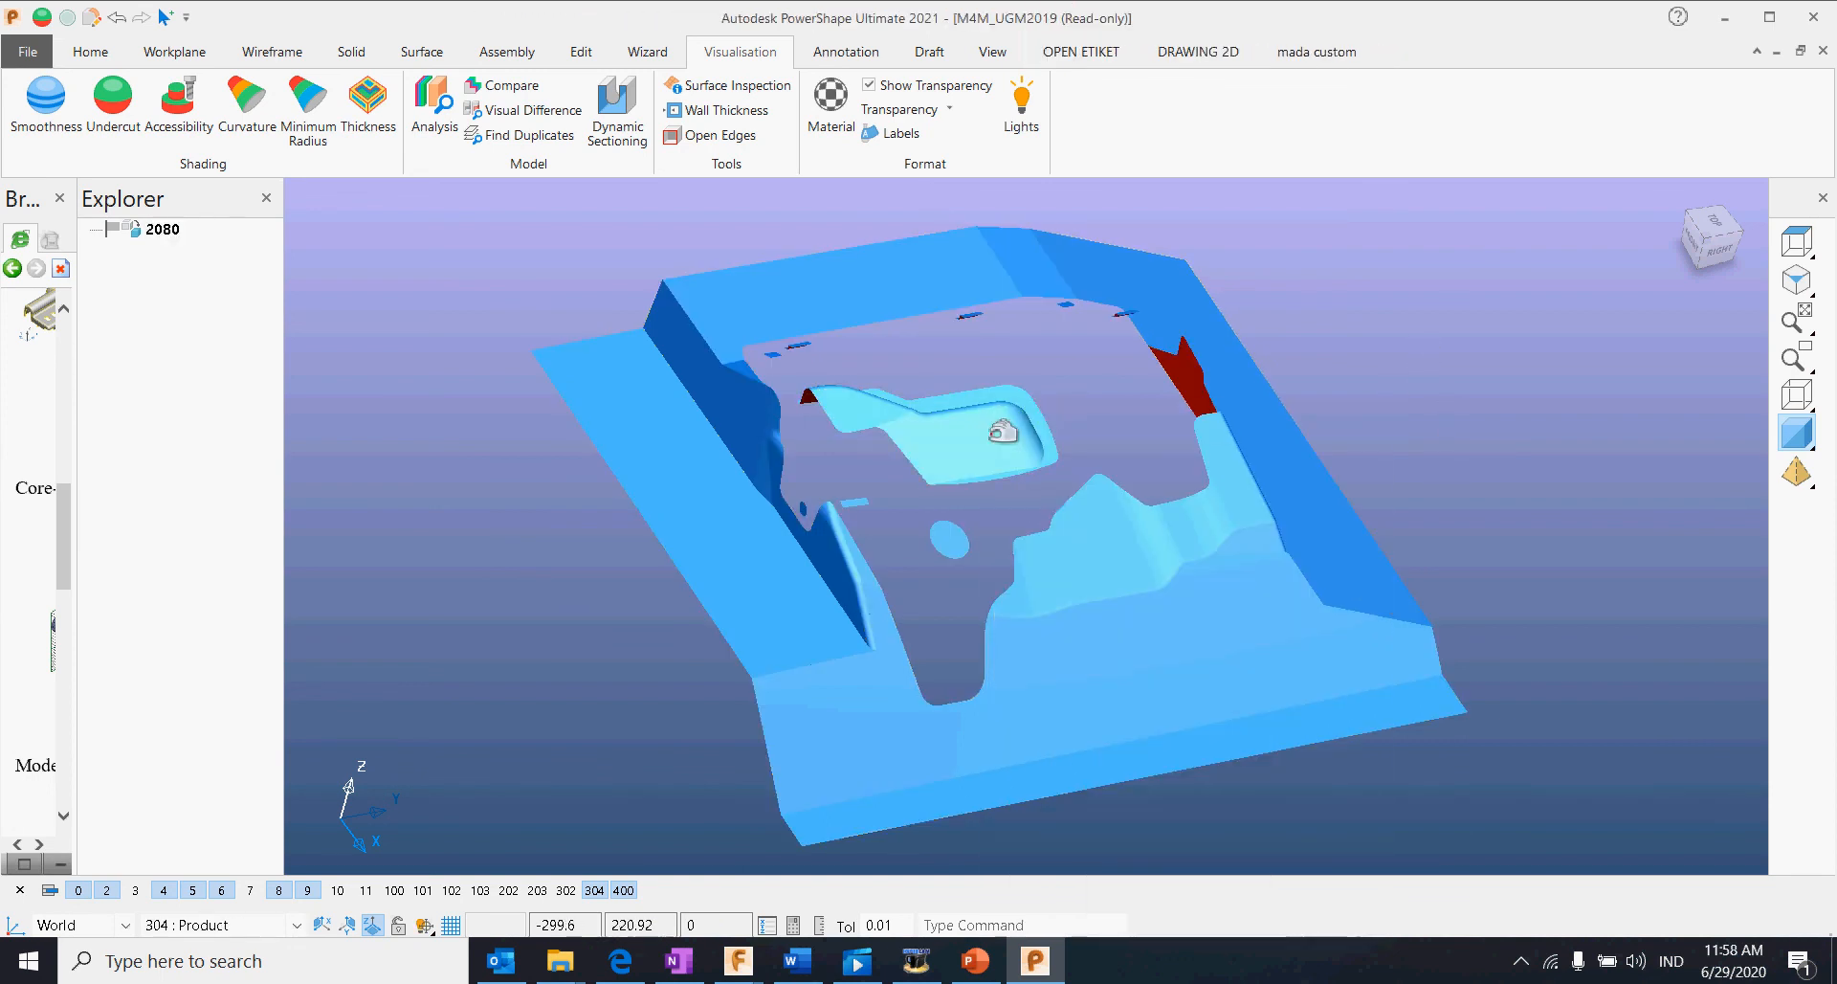
pyautogui.scroll(-3, 1099, 525)
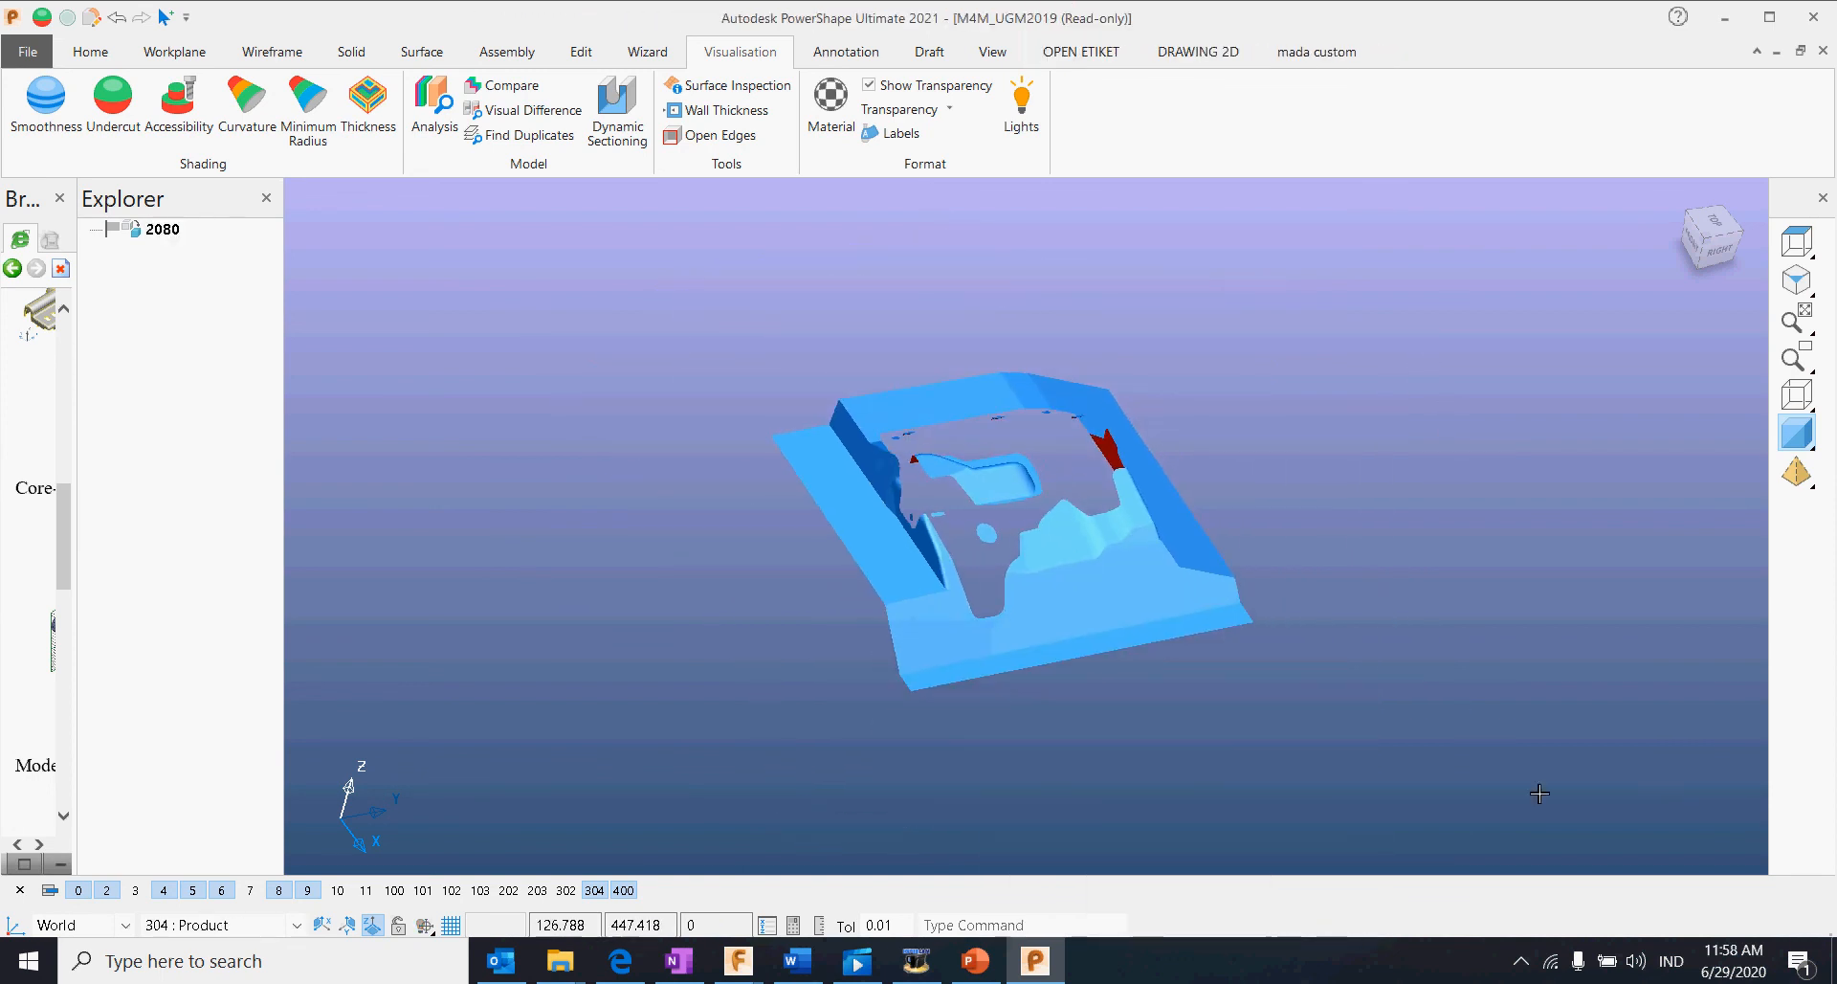
# Step: Undo the recent edits to restore the deleted solids, and display level 0 with level 400 hidden
pyautogui.click(80, 891)
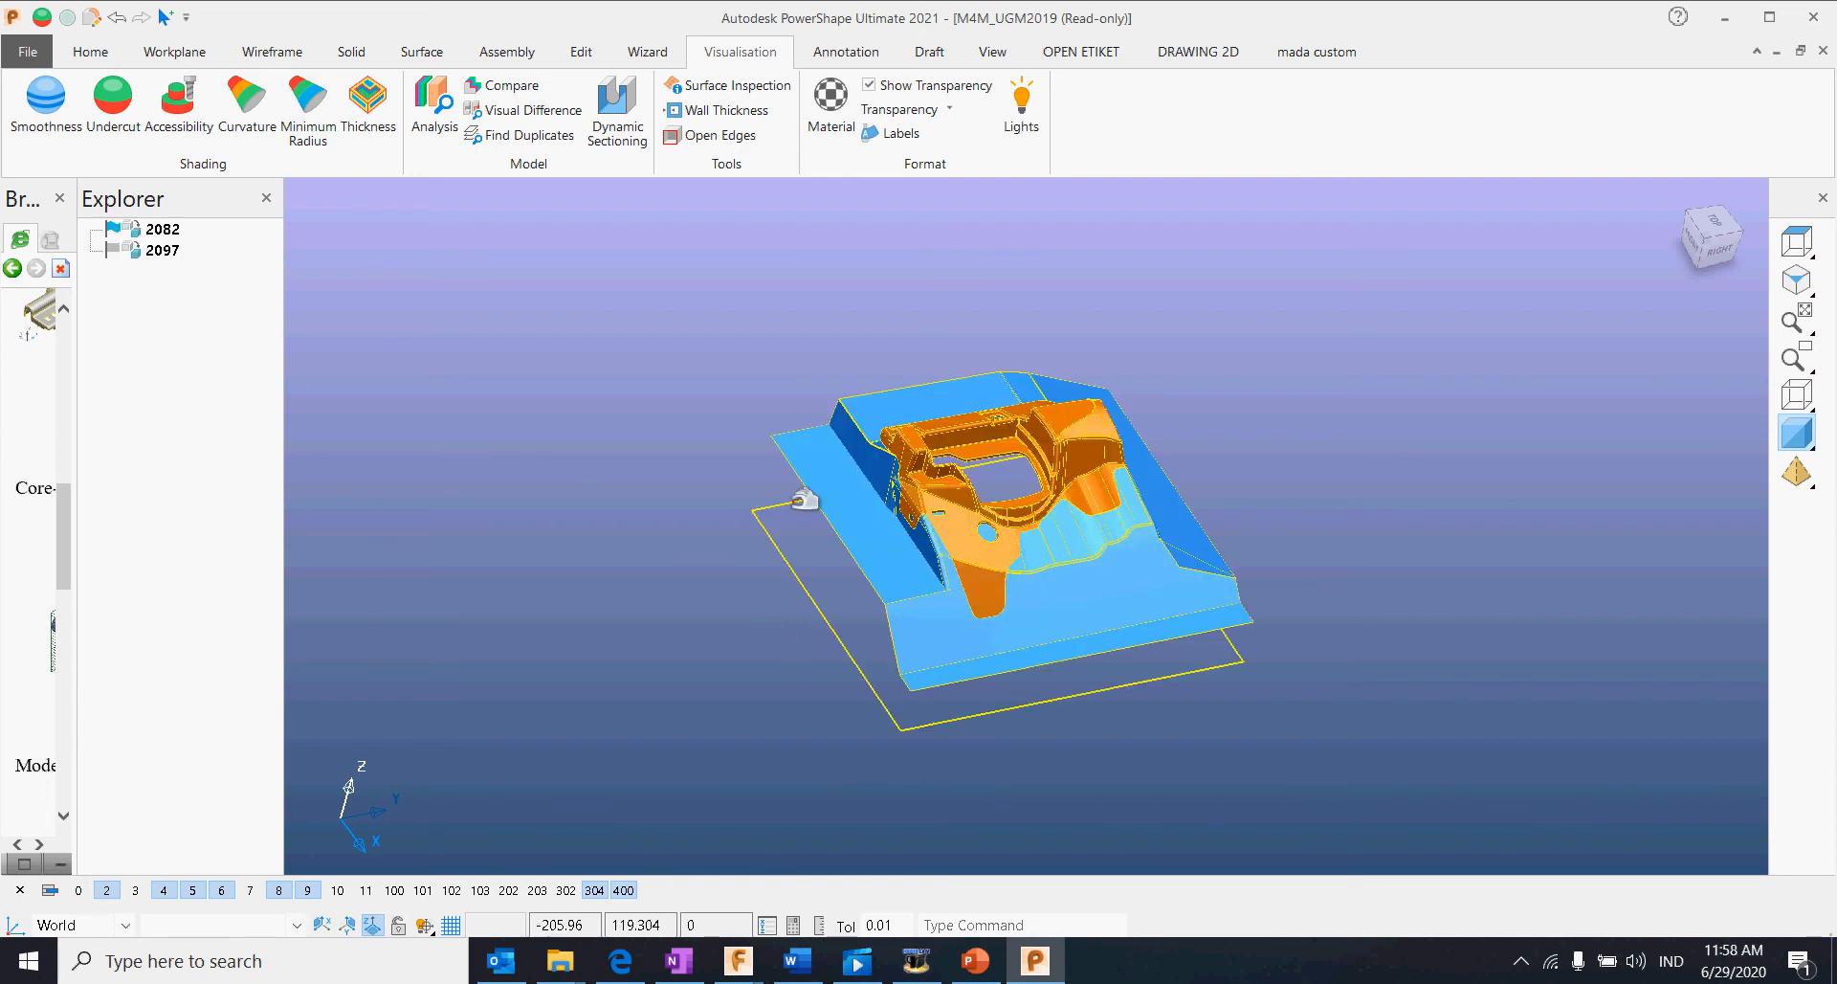
pyautogui.click(807, 501)
pyautogui.scroll(3, 1116, 586)
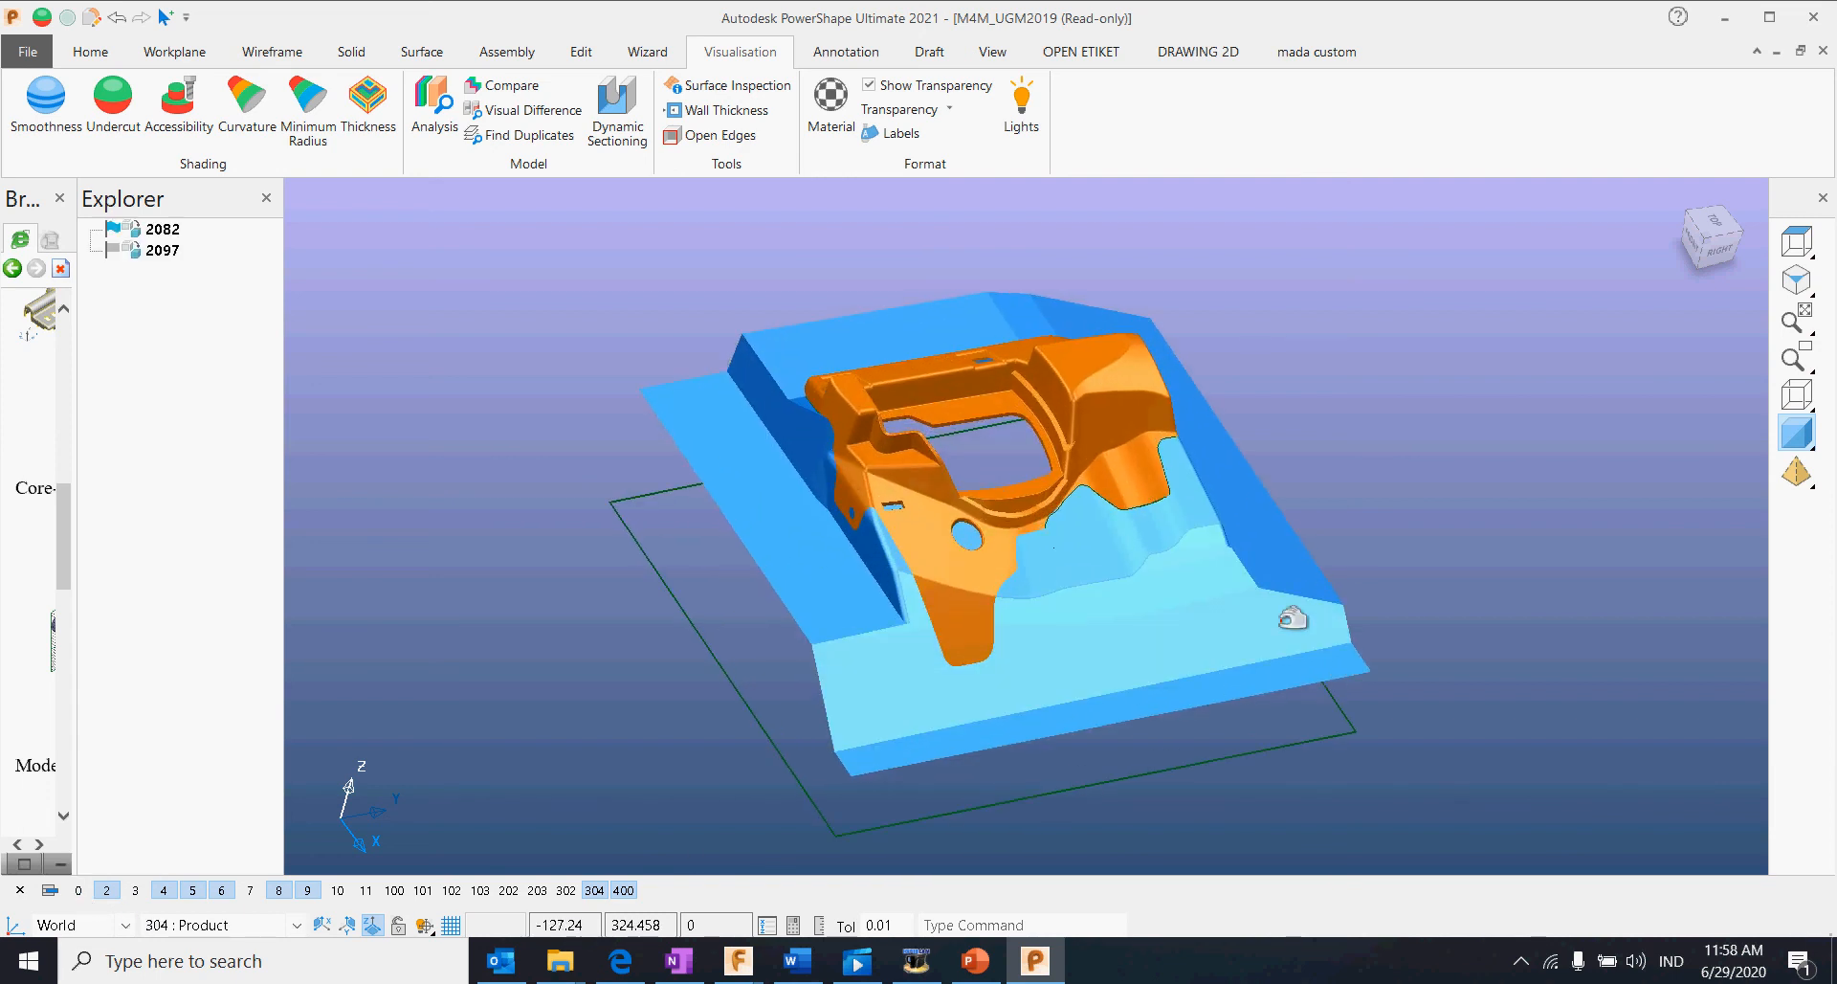
pyautogui.click(623, 890)
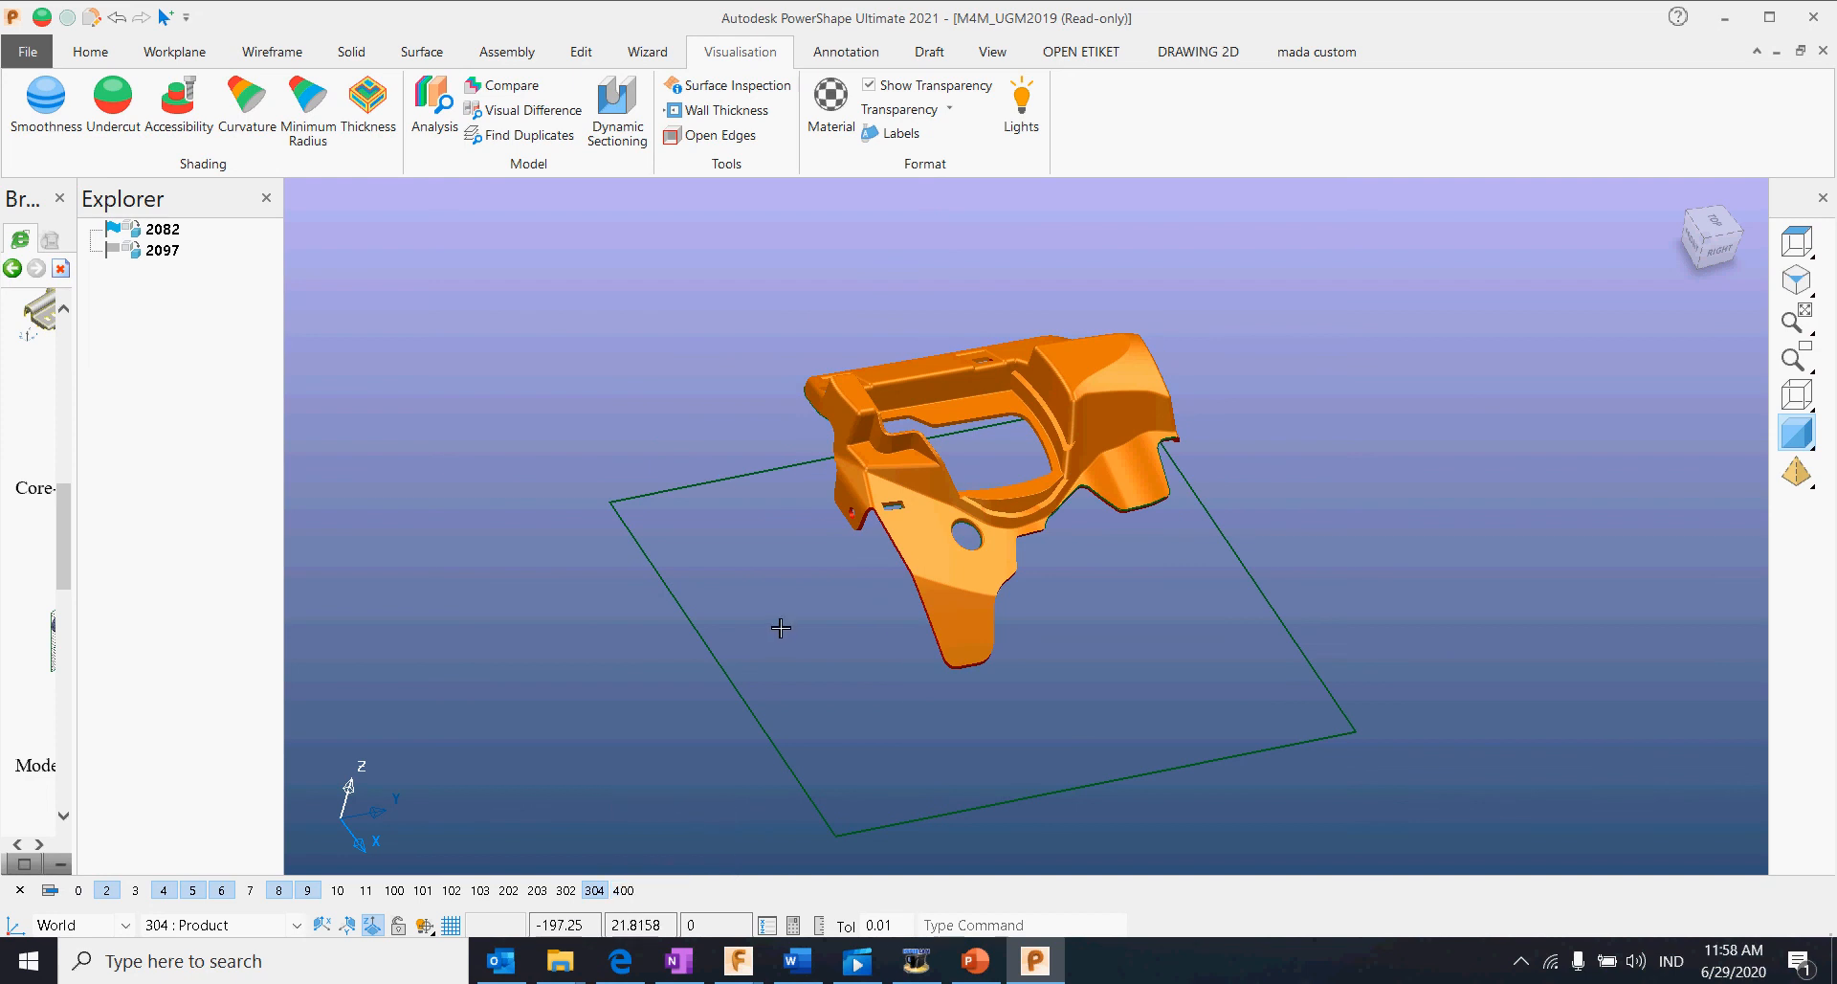
pyautogui.click(81, 890)
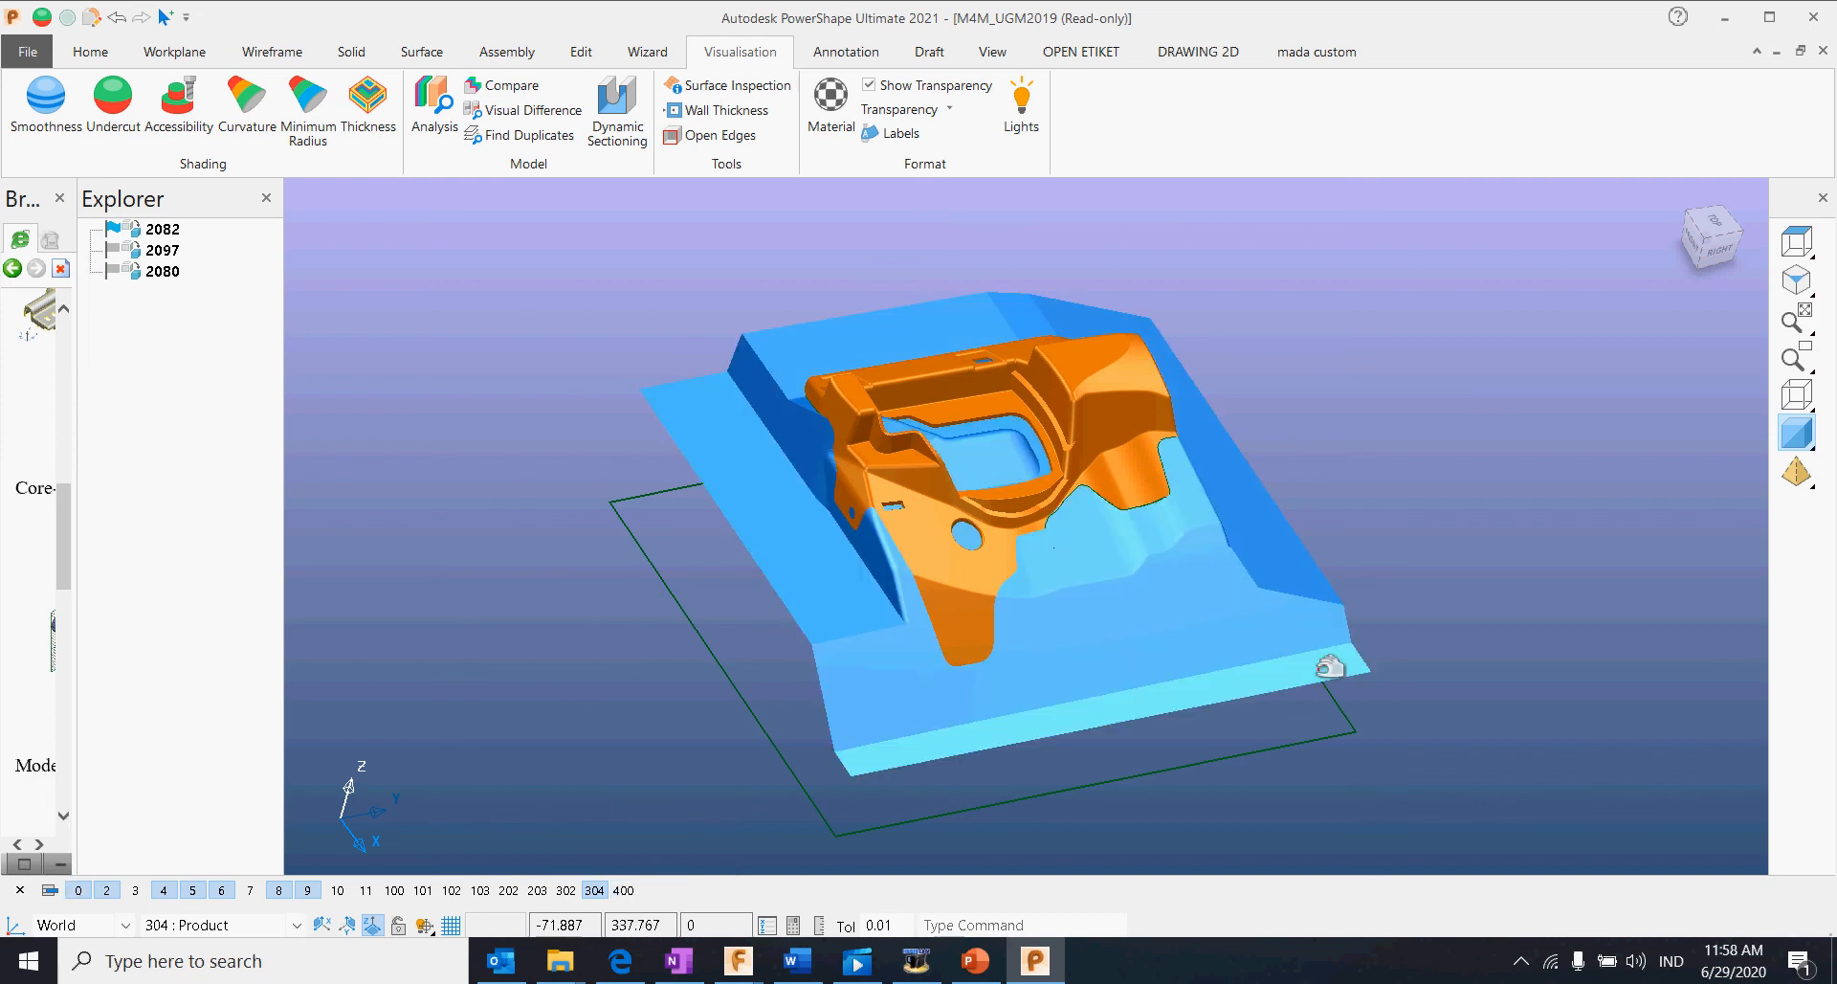
# Step: Make the orange part solid the active solid
pyautogui.click(1096, 410)
pyautogui.rightClick(1082, 404)
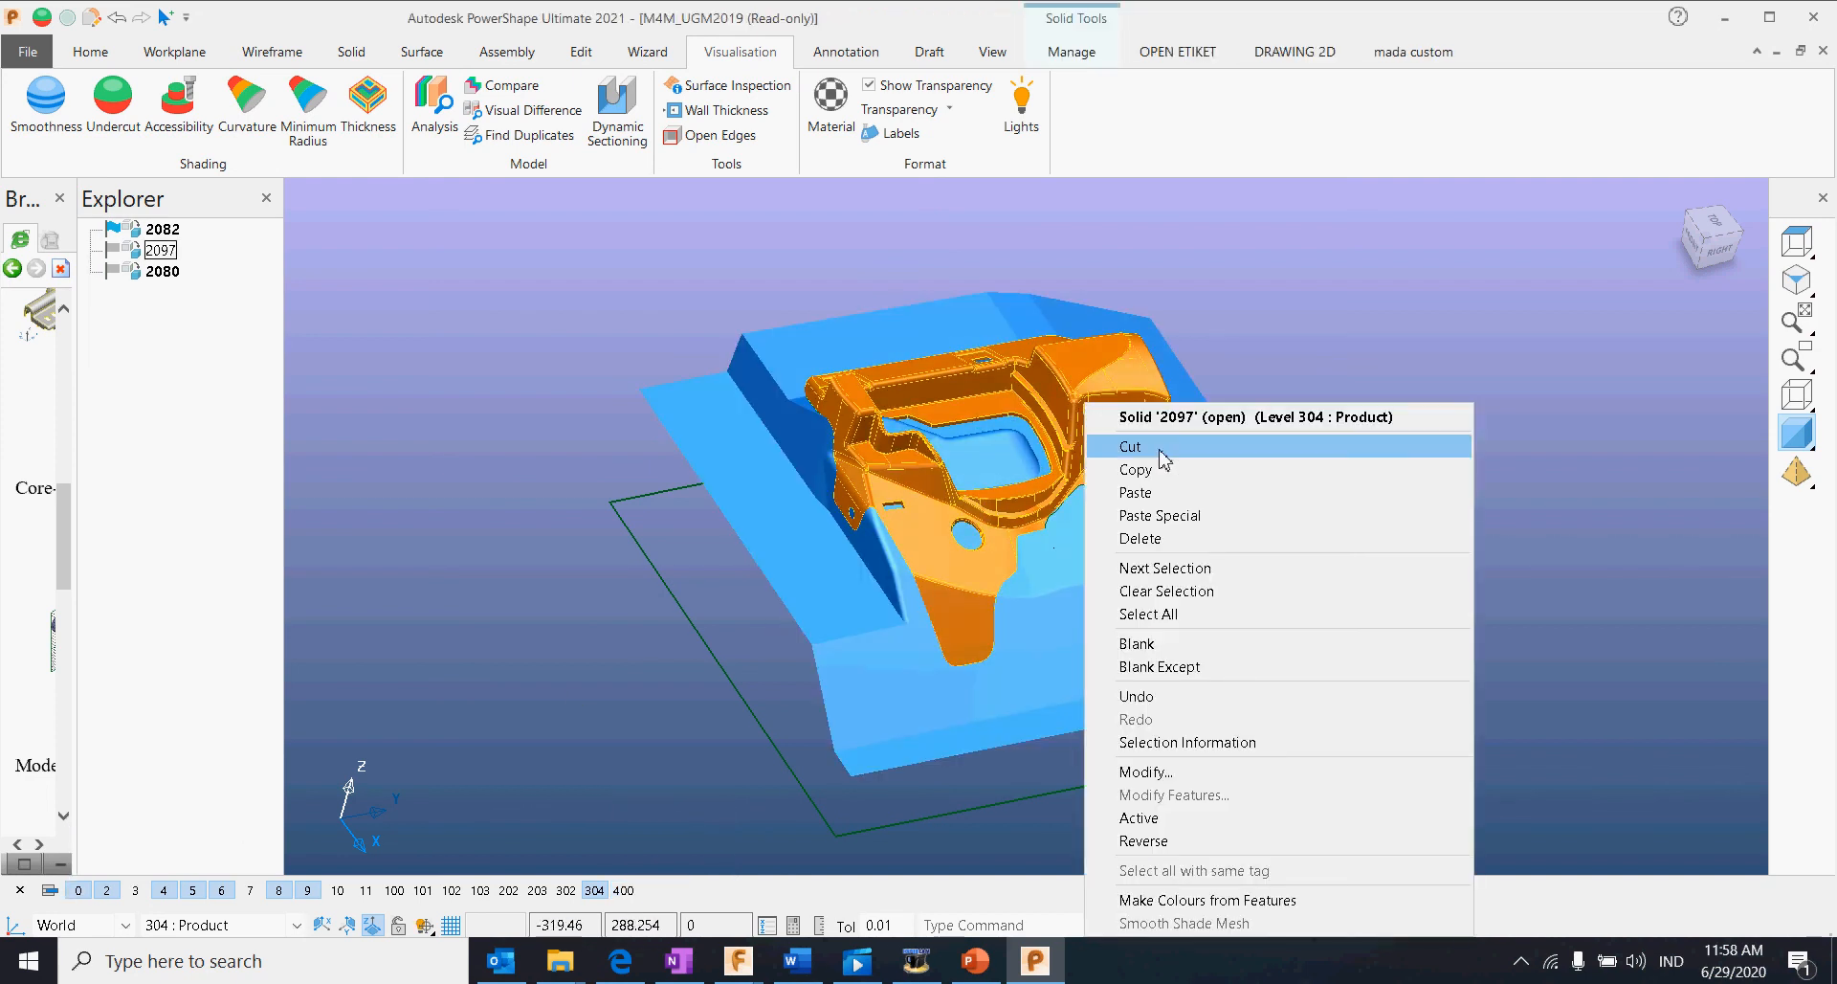
pyautogui.click(1168, 825)
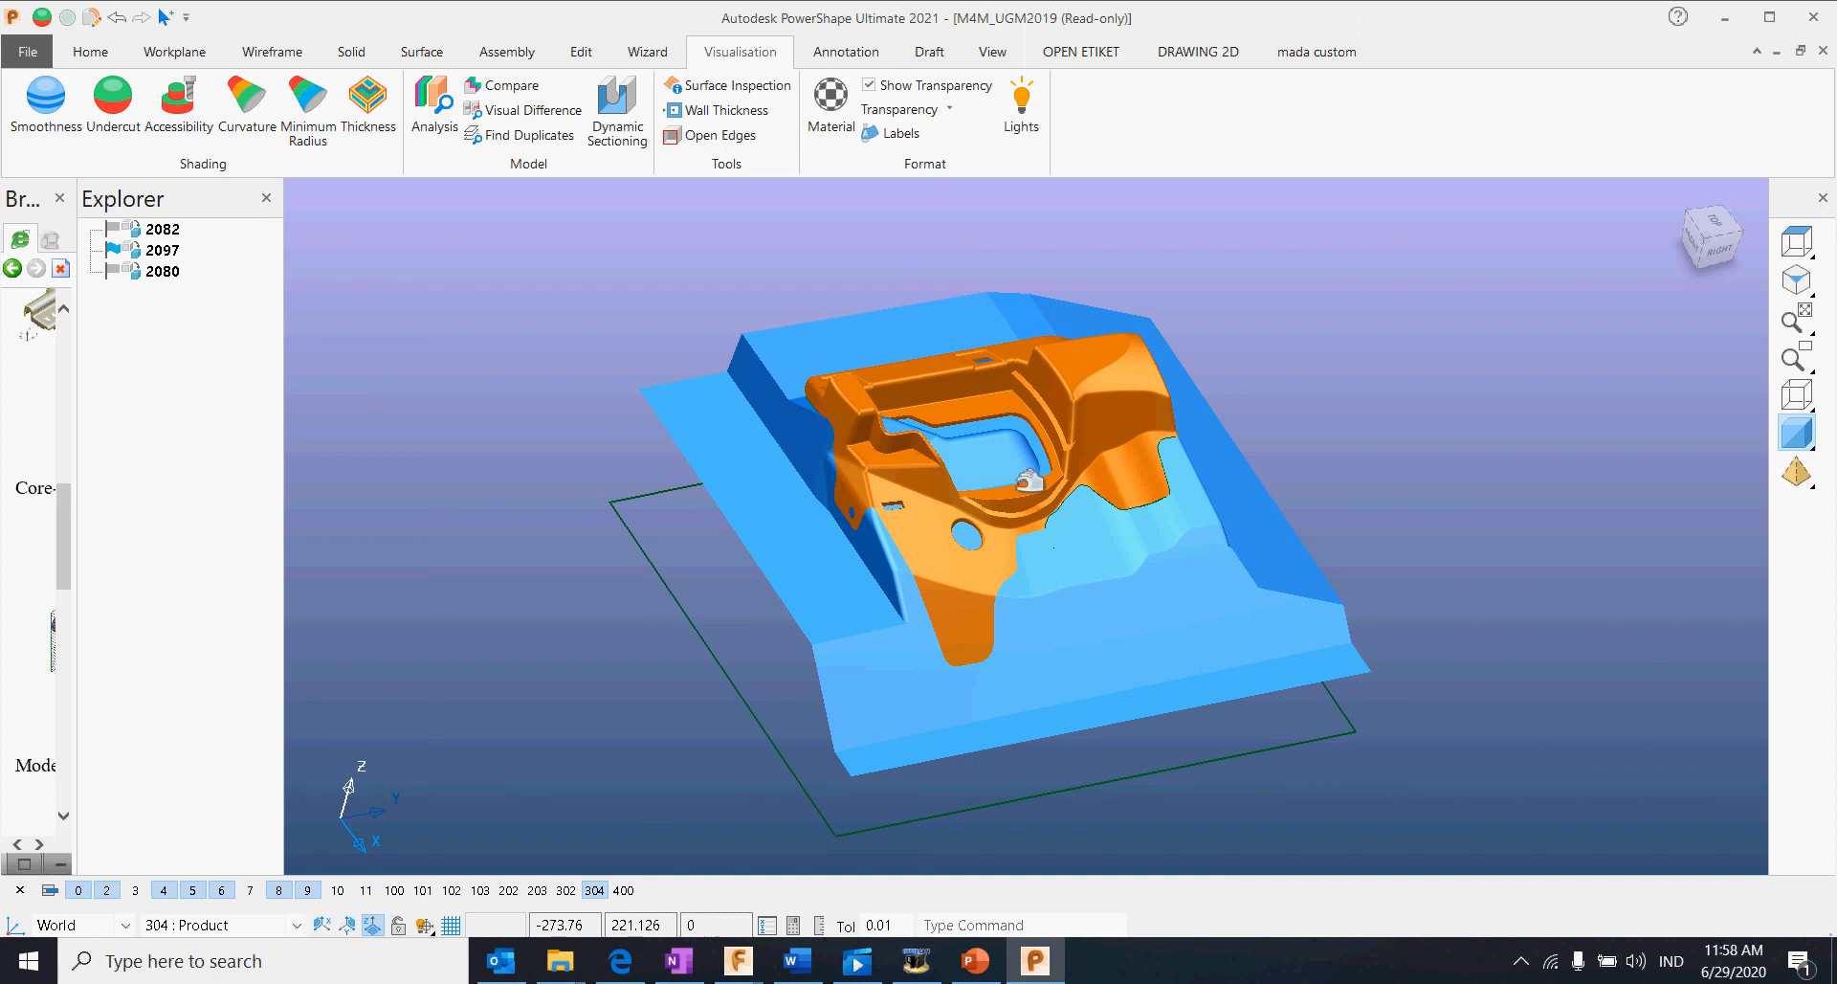
pyautogui.scroll(-3, 1009, 497)
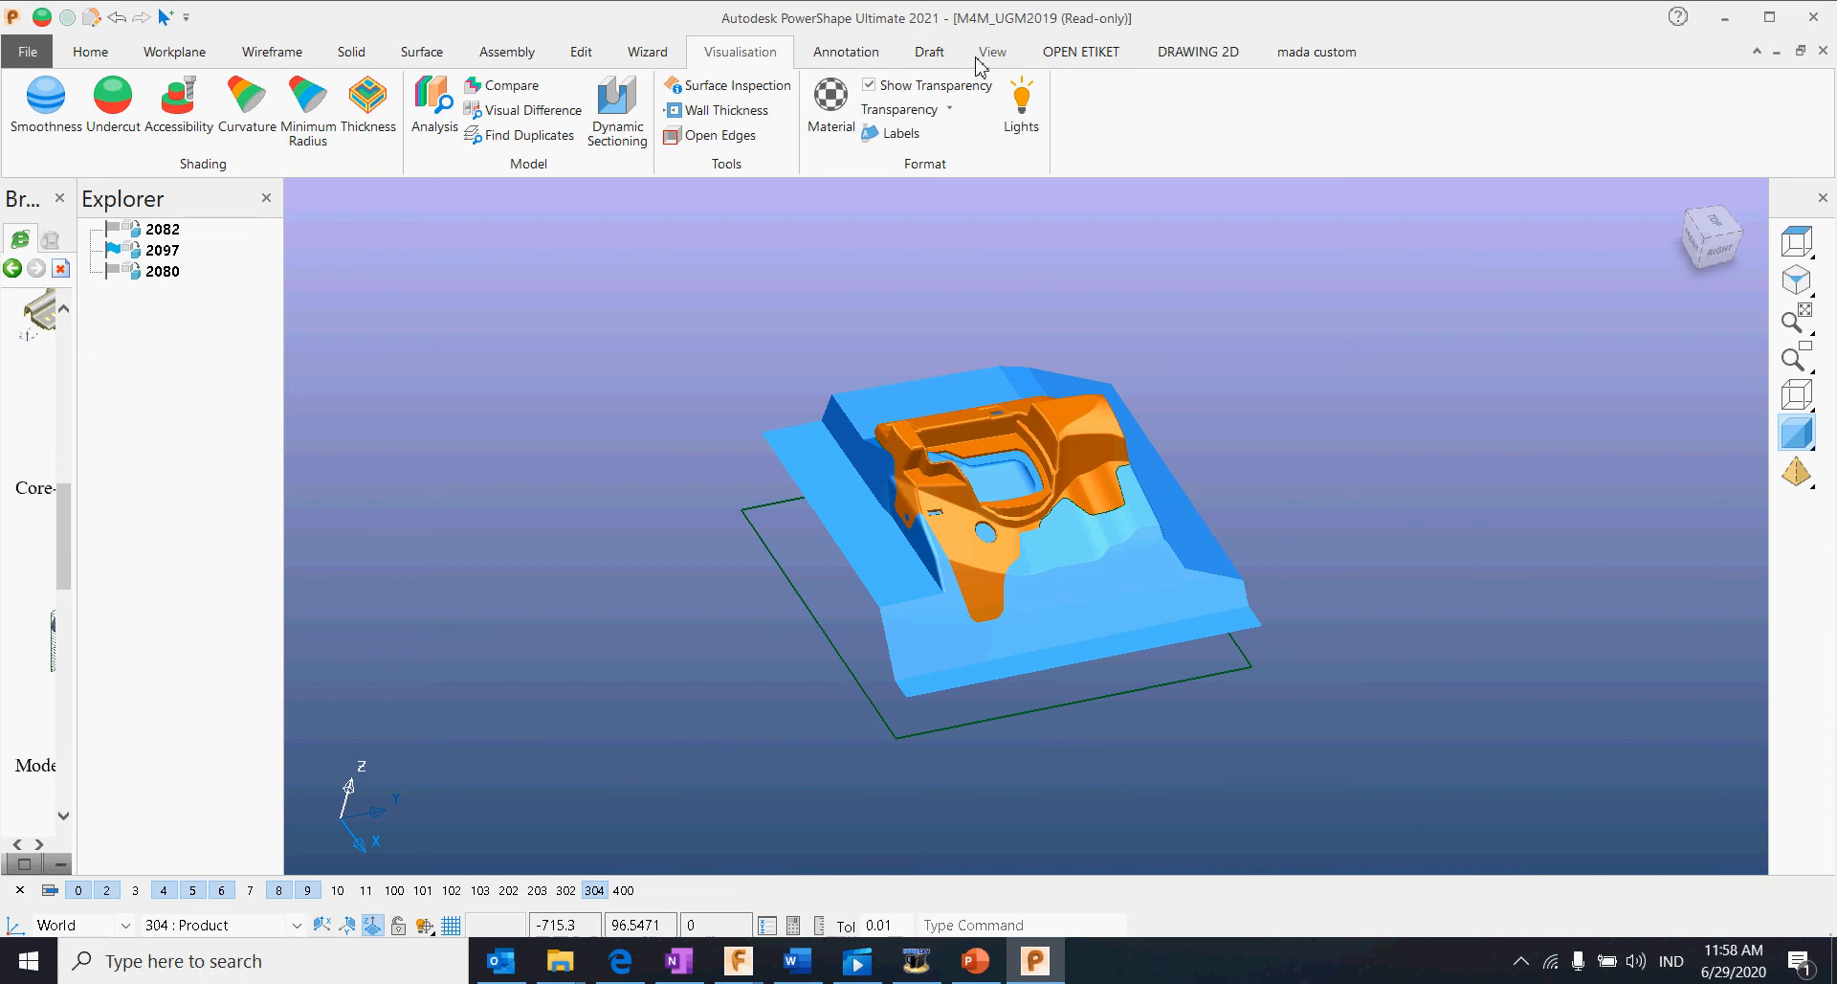
# Step: Try to sew the surrounding parting surfaces and solids to the orange part solid, with level 9 hidden
pyautogui.click(1068, 424)
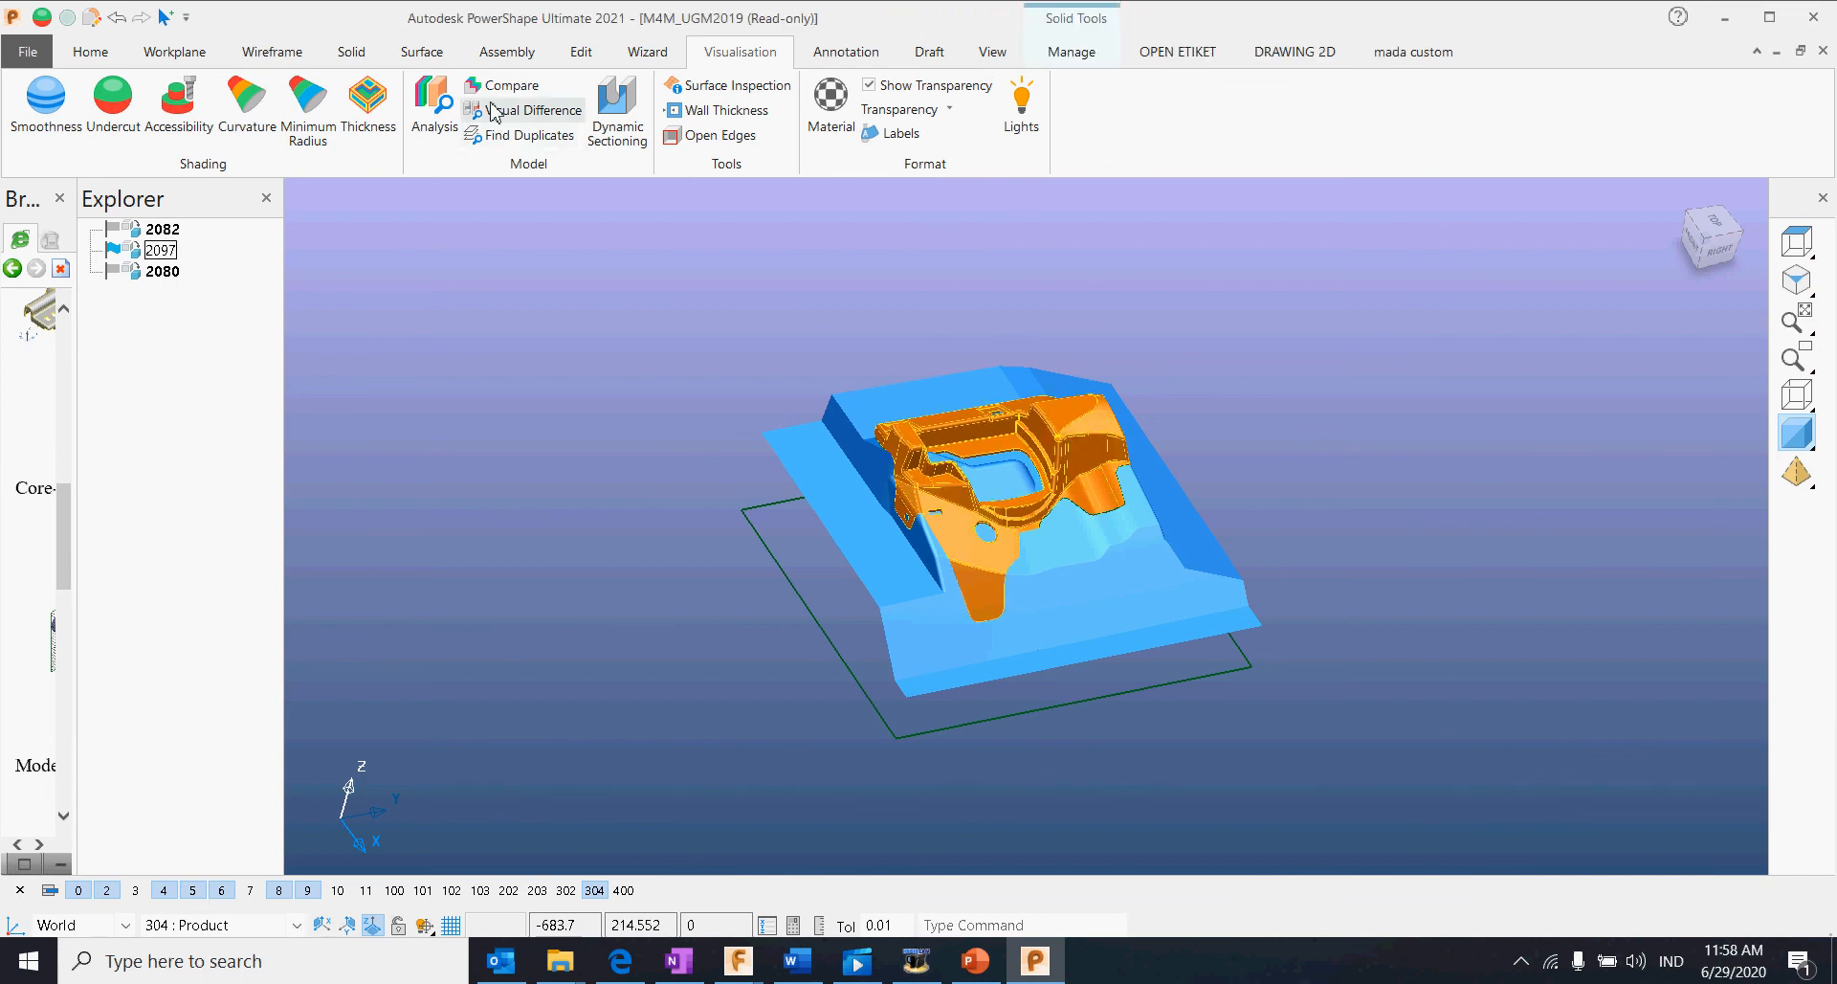
pyautogui.click(1072, 53)
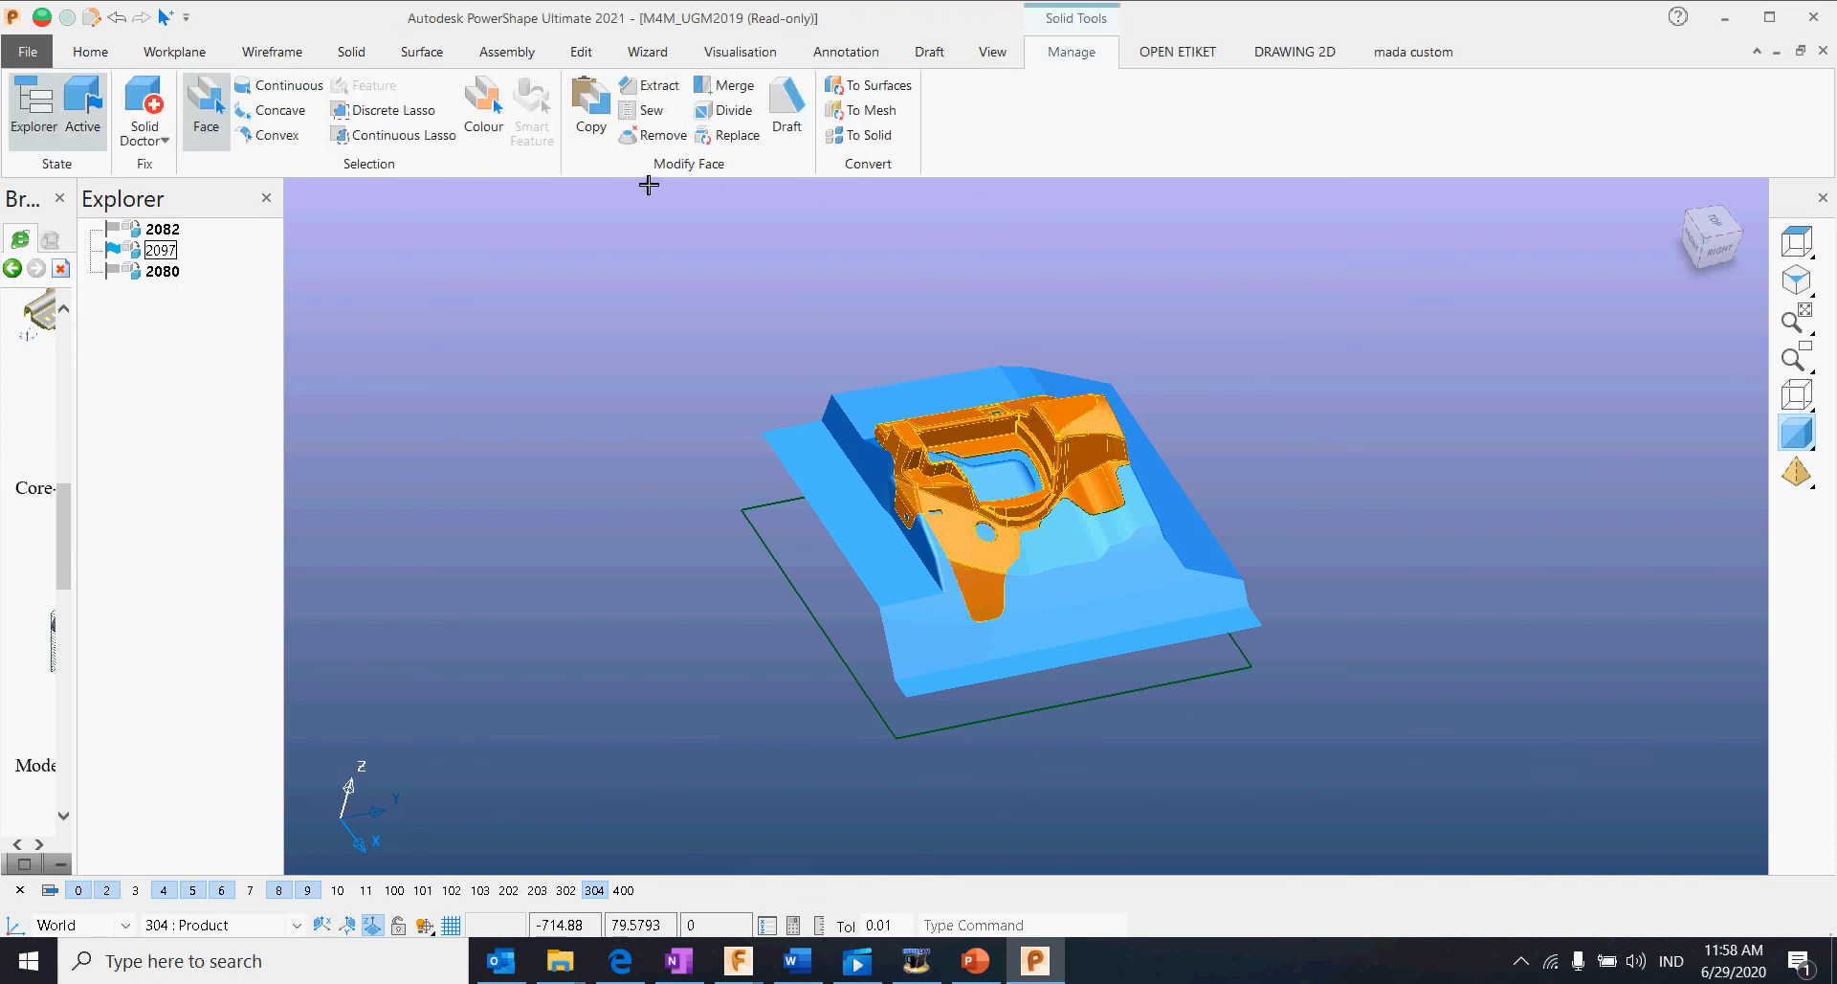
pyautogui.click(641, 110)
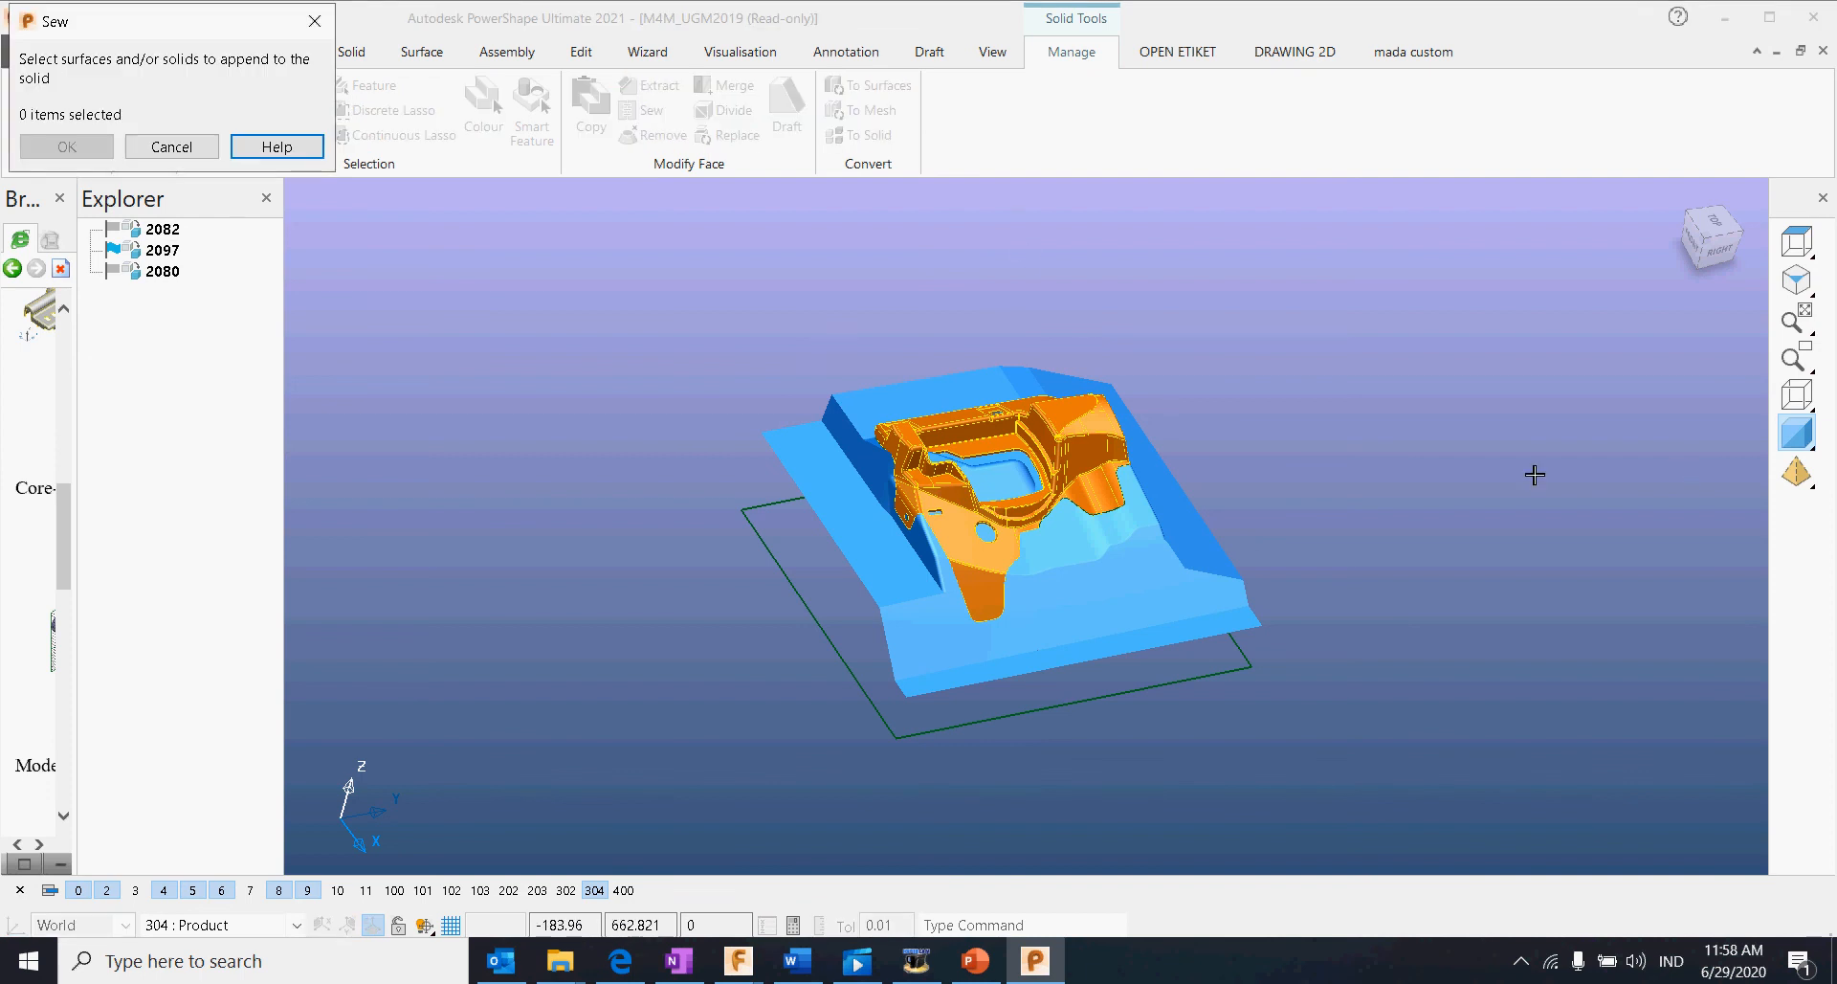
pyautogui.scroll(-2, 1358, 489)
pyautogui.moveTo(800, 328); pyautogui.dragTo(1257, 588)
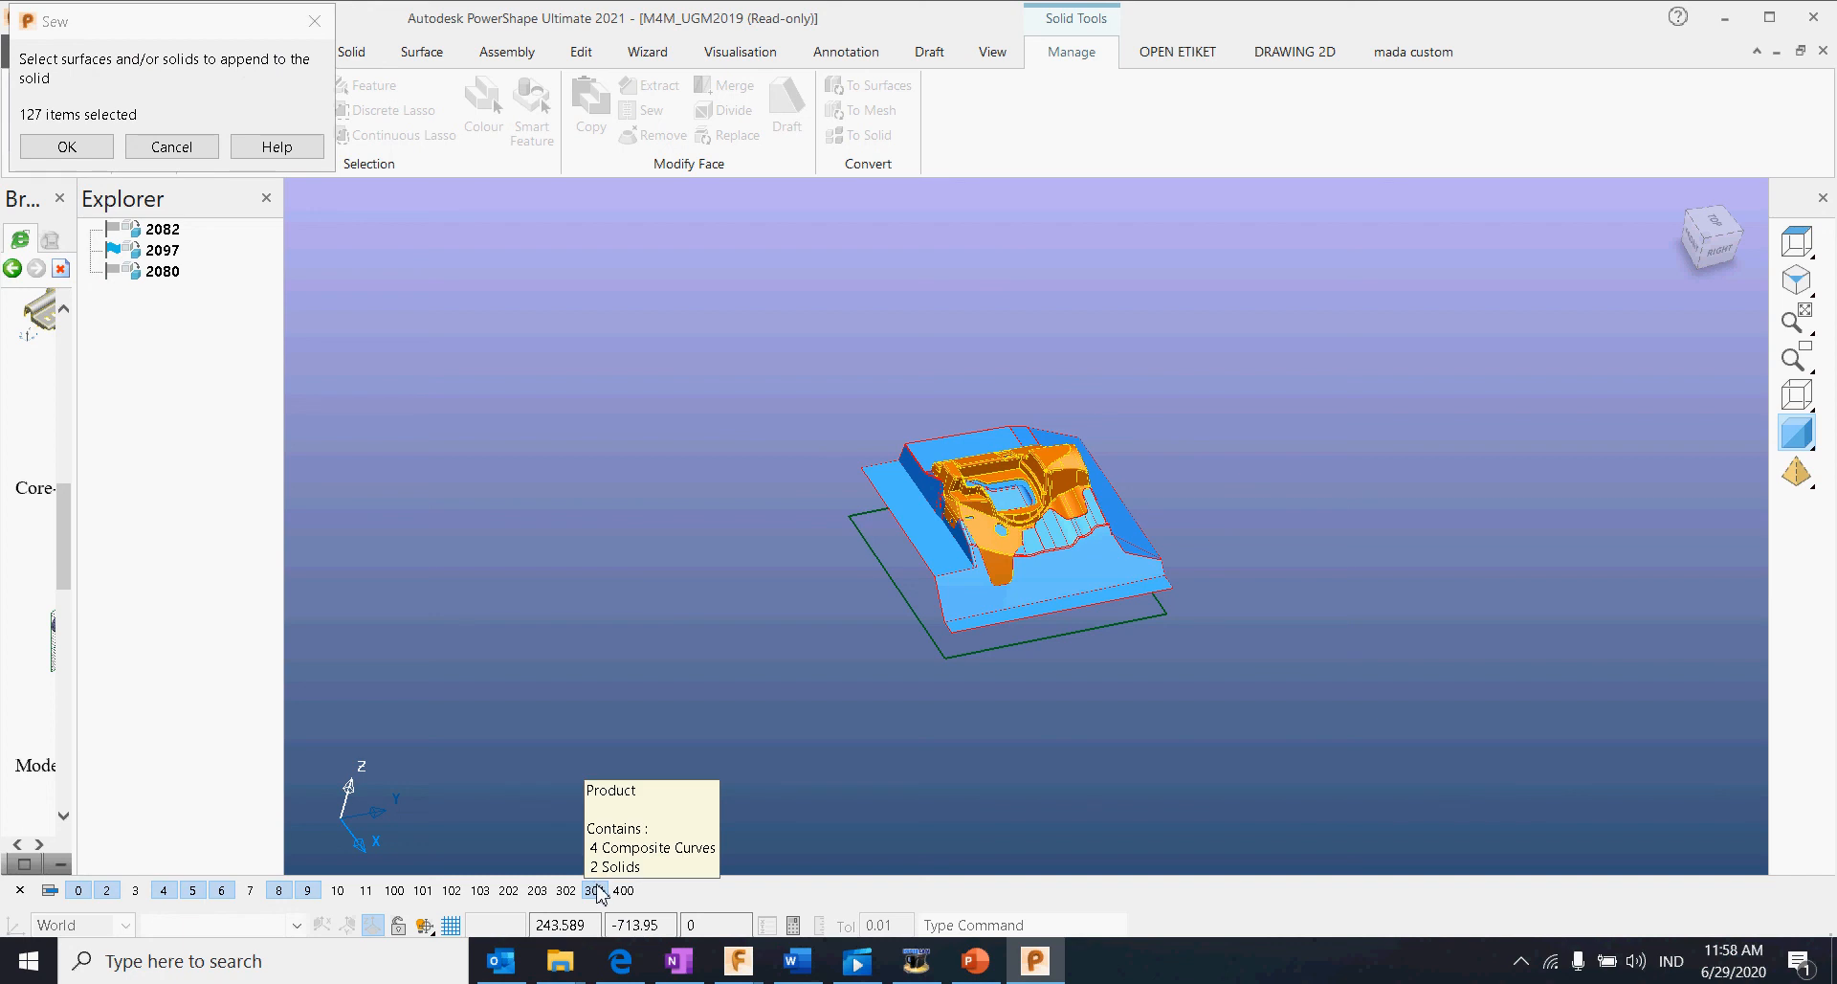
pyautogui.click(304, 892)
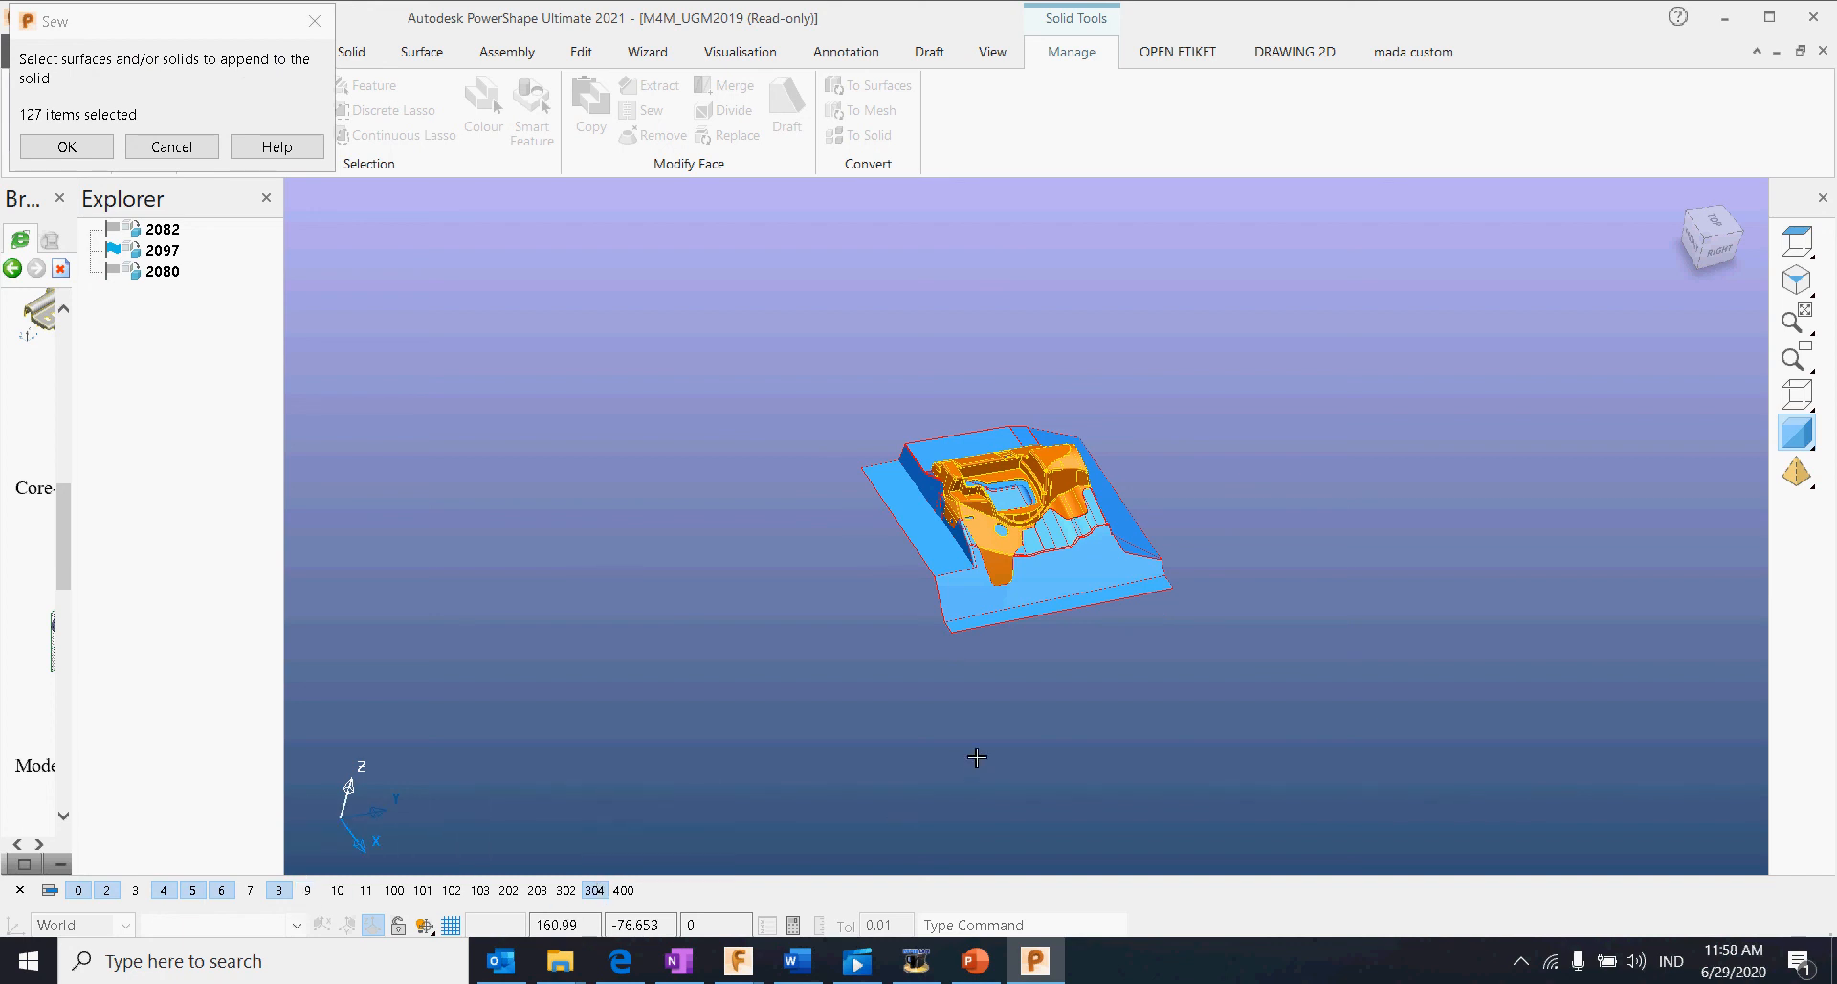
pyautogui.click(862, 674)
pyautogui.moveTo(686, 264); pyautogui.dragTo(1333, 709)
pyautogui.click(65, 148)
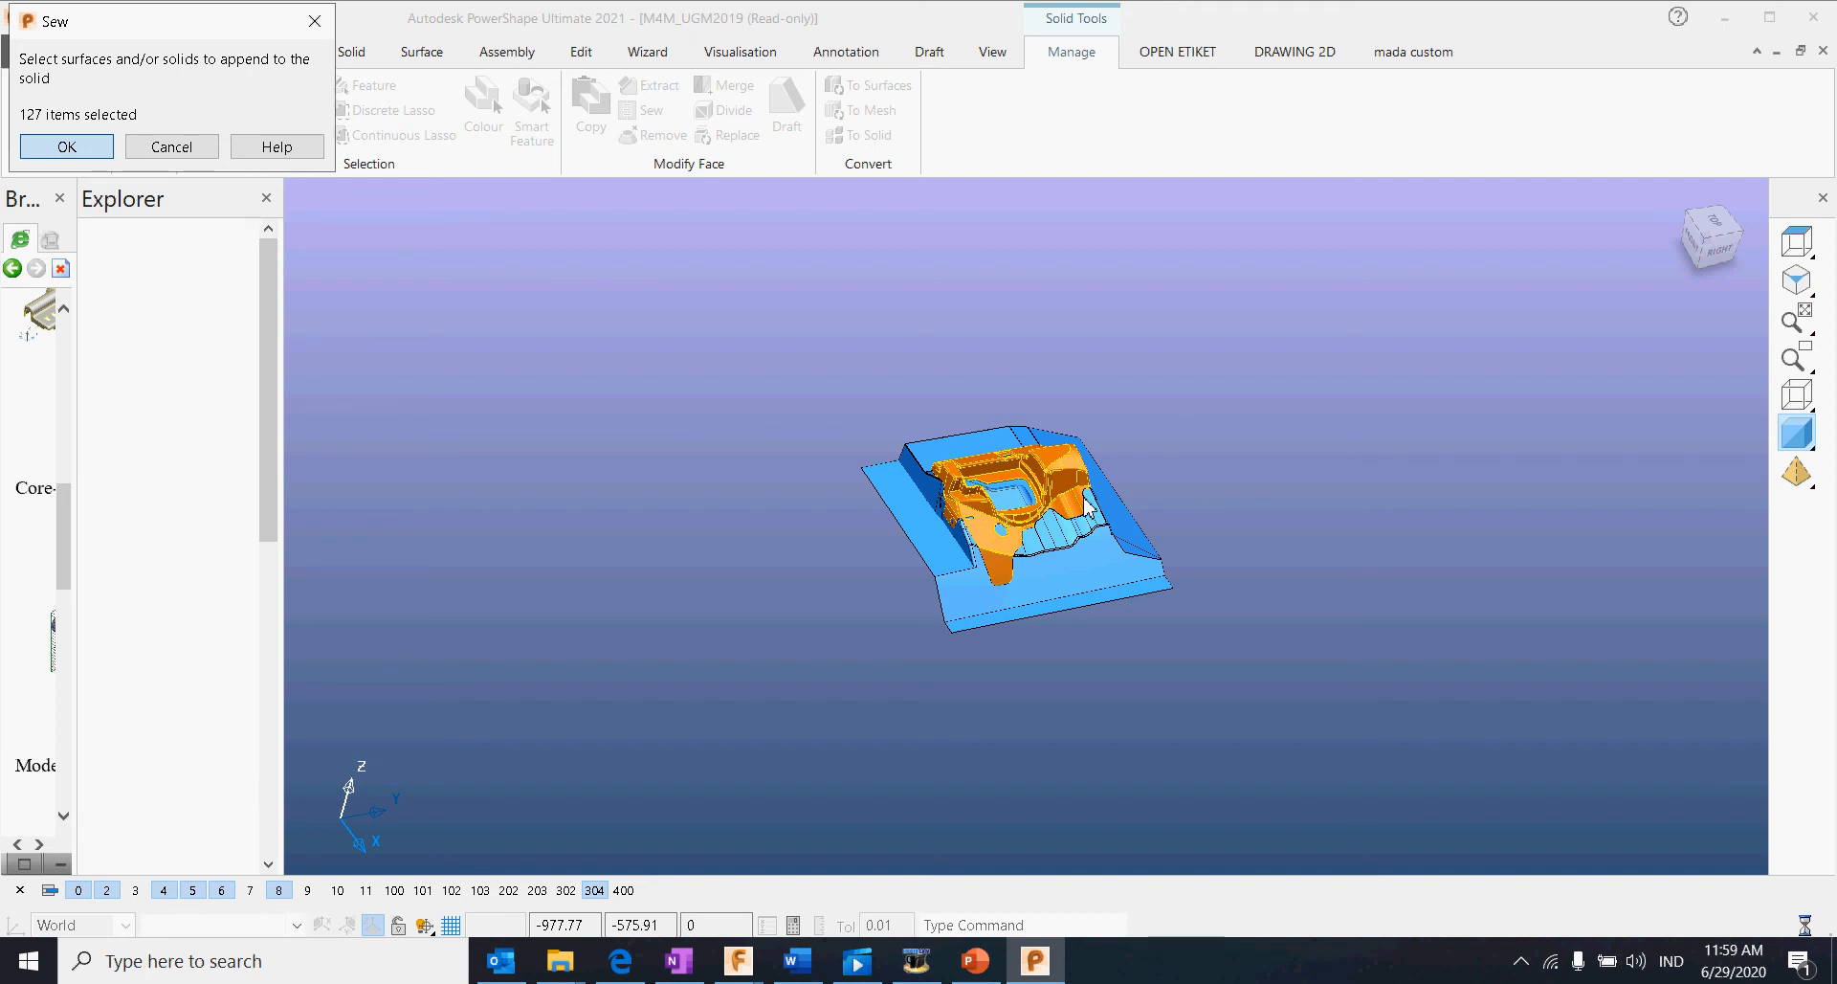
# Step: Examine the individual parting surfaces around the grey part solid, including the side slope and the patches along its edge
pyautogui.click(1058, 480)
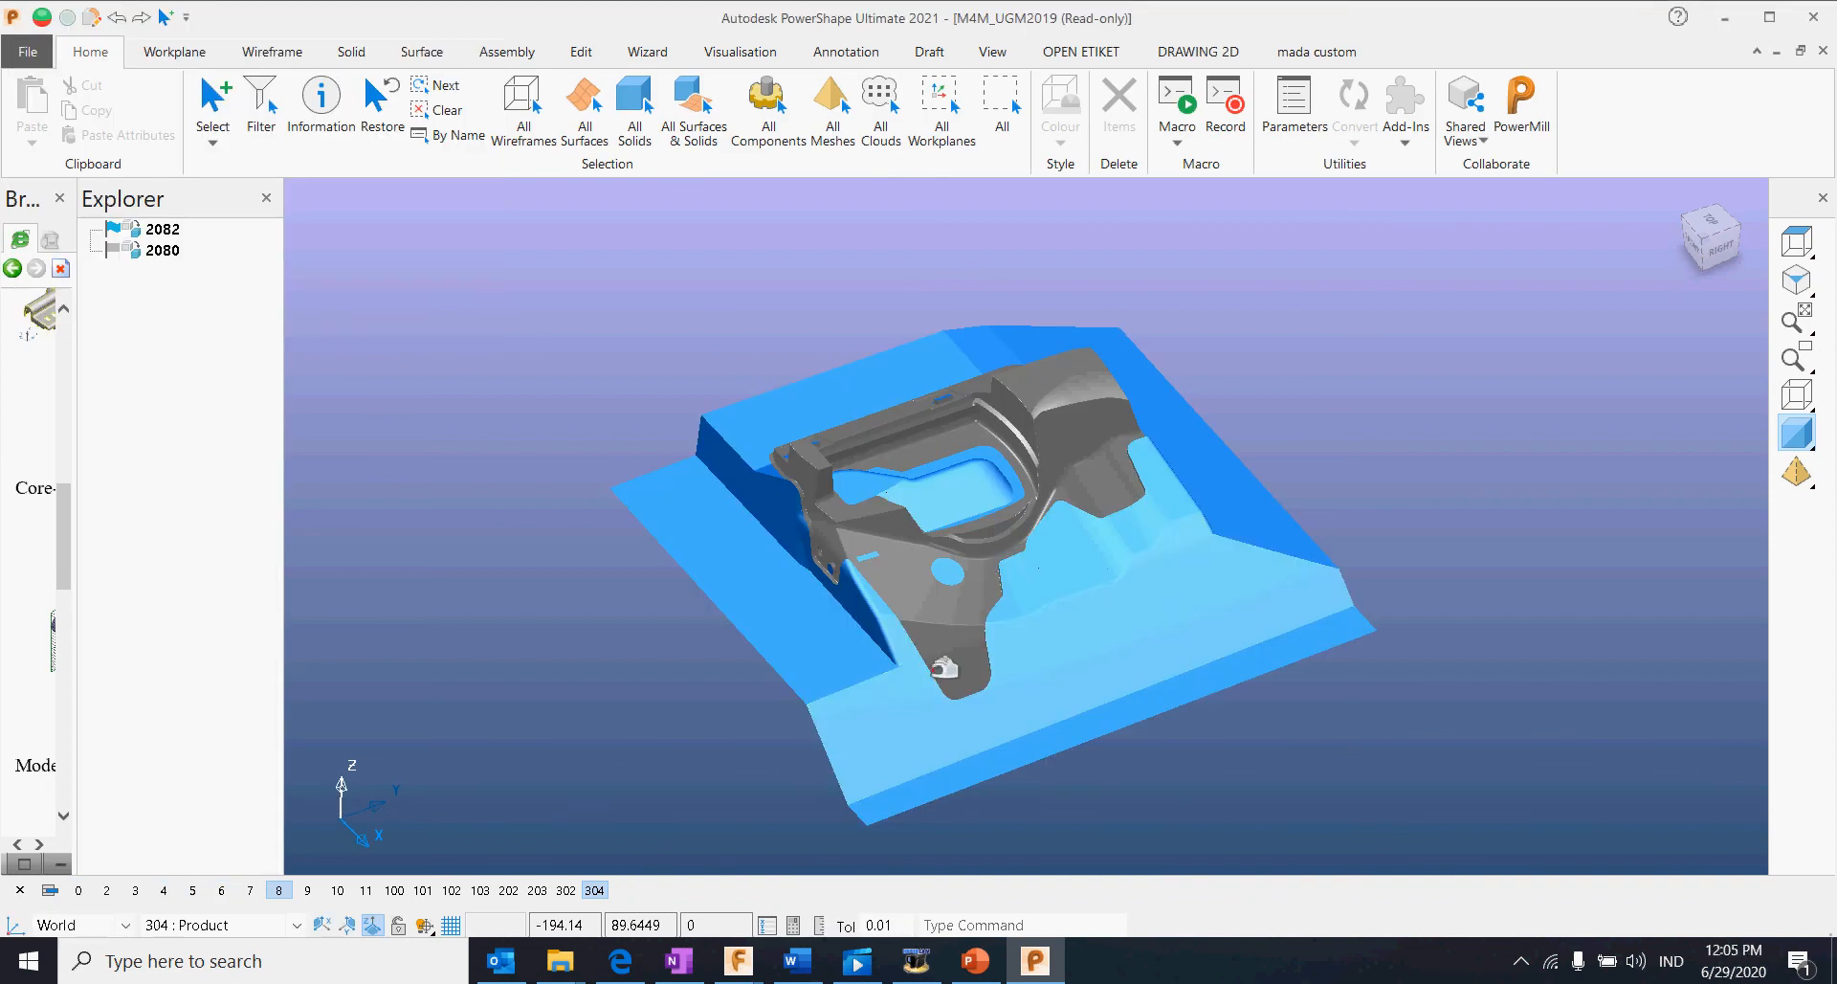
pyautogui.moveTo(842, 670); pyautogui.dragTo(749, 661, button='middle')
pyautogui.rightClick(738, 656)
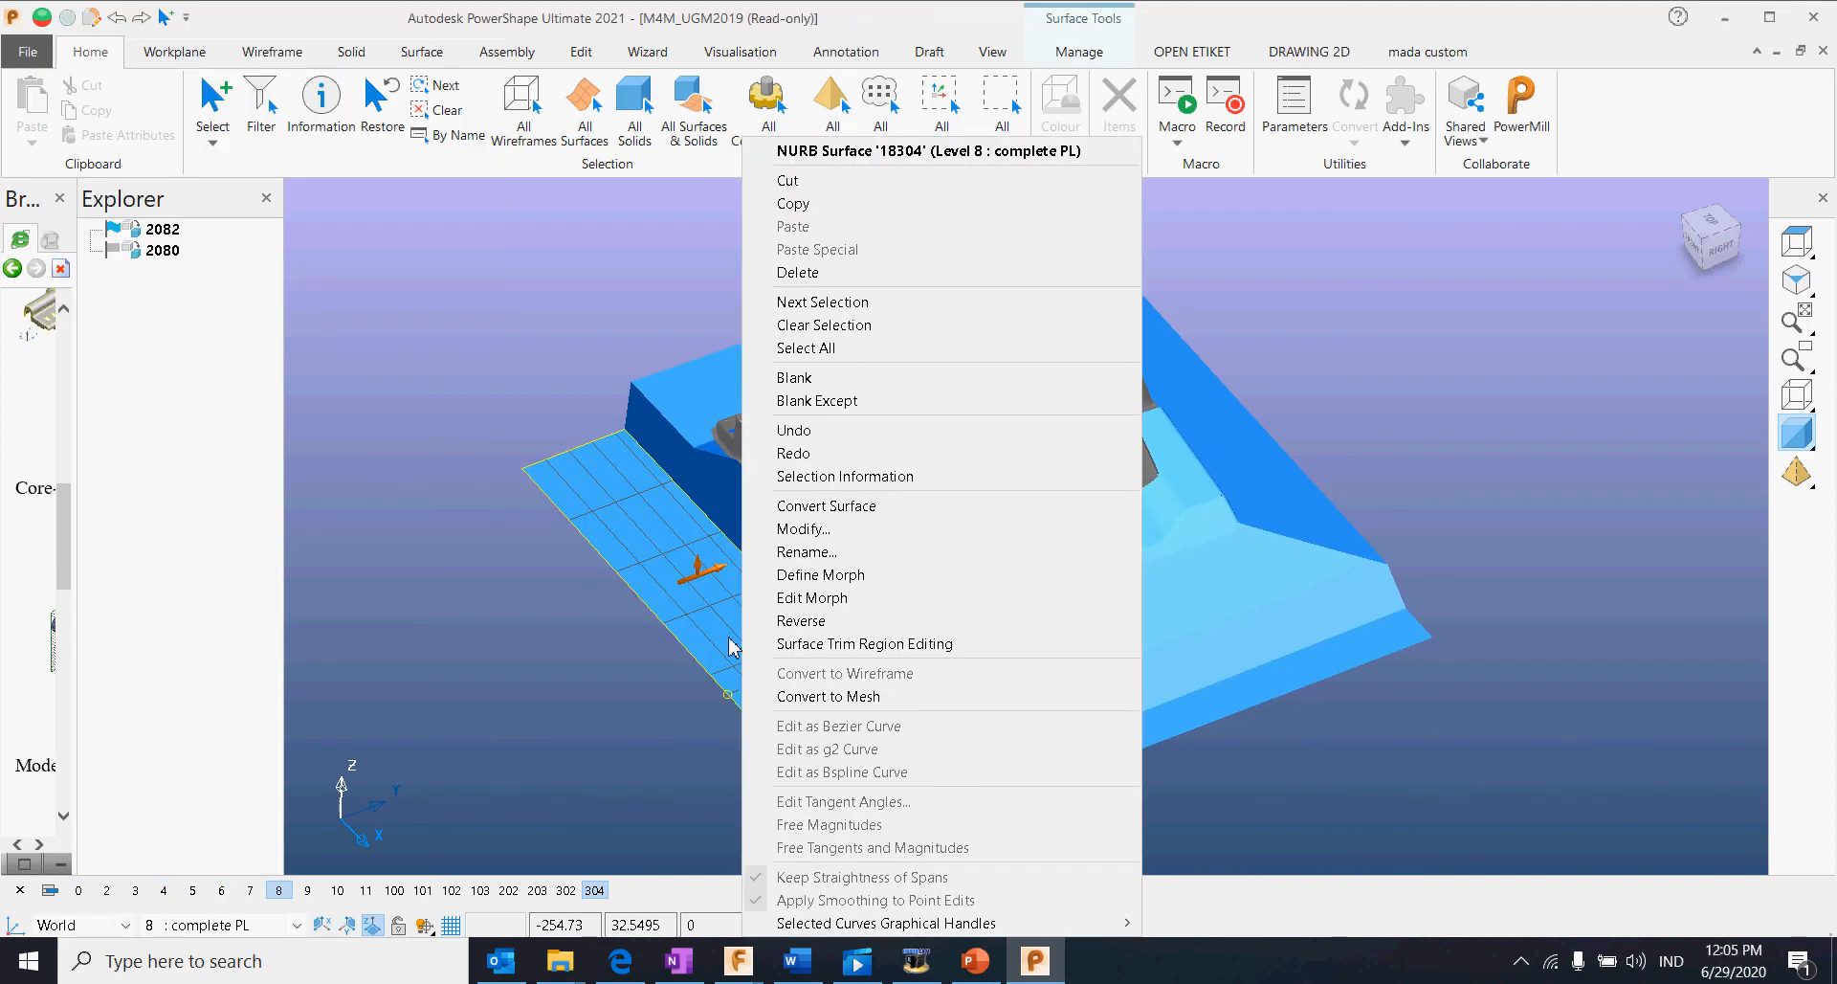
pyautogui.click(599, 428)
pyautogui.click(670, 440)
pyautogui.click(703, 408)
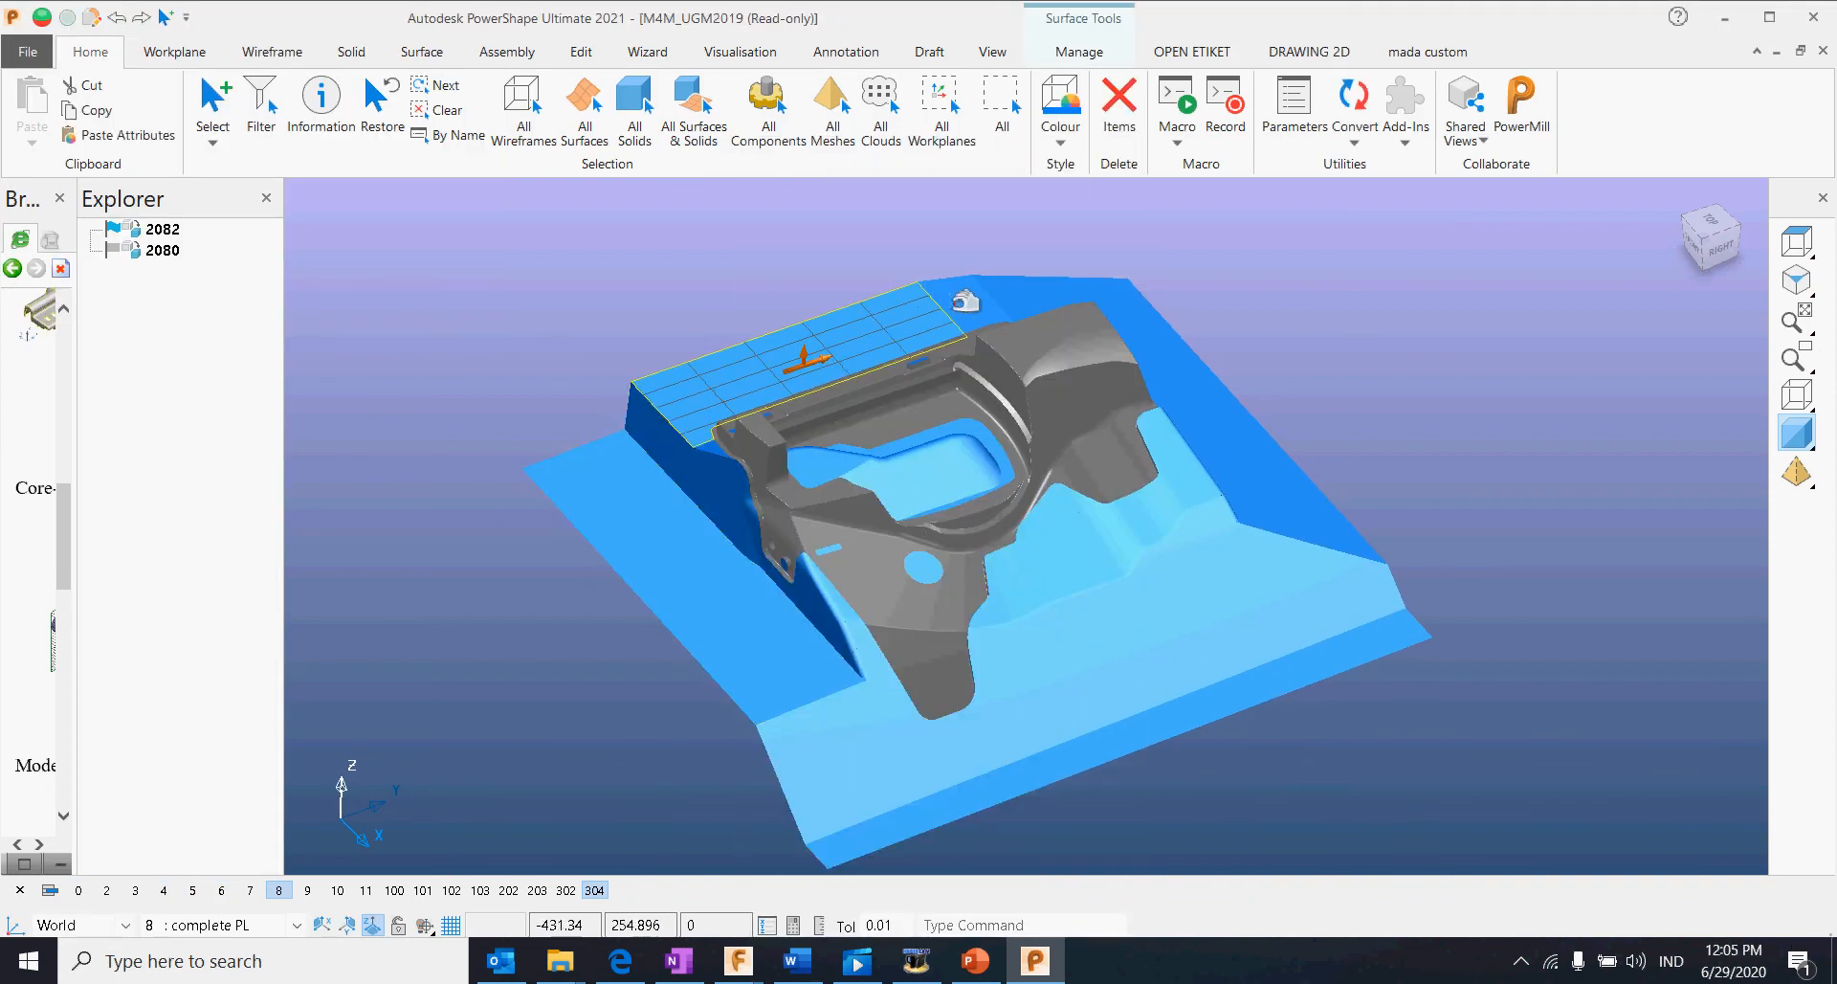
pyautogui.click(966, 301)
pyautogui.click(1169, 353)
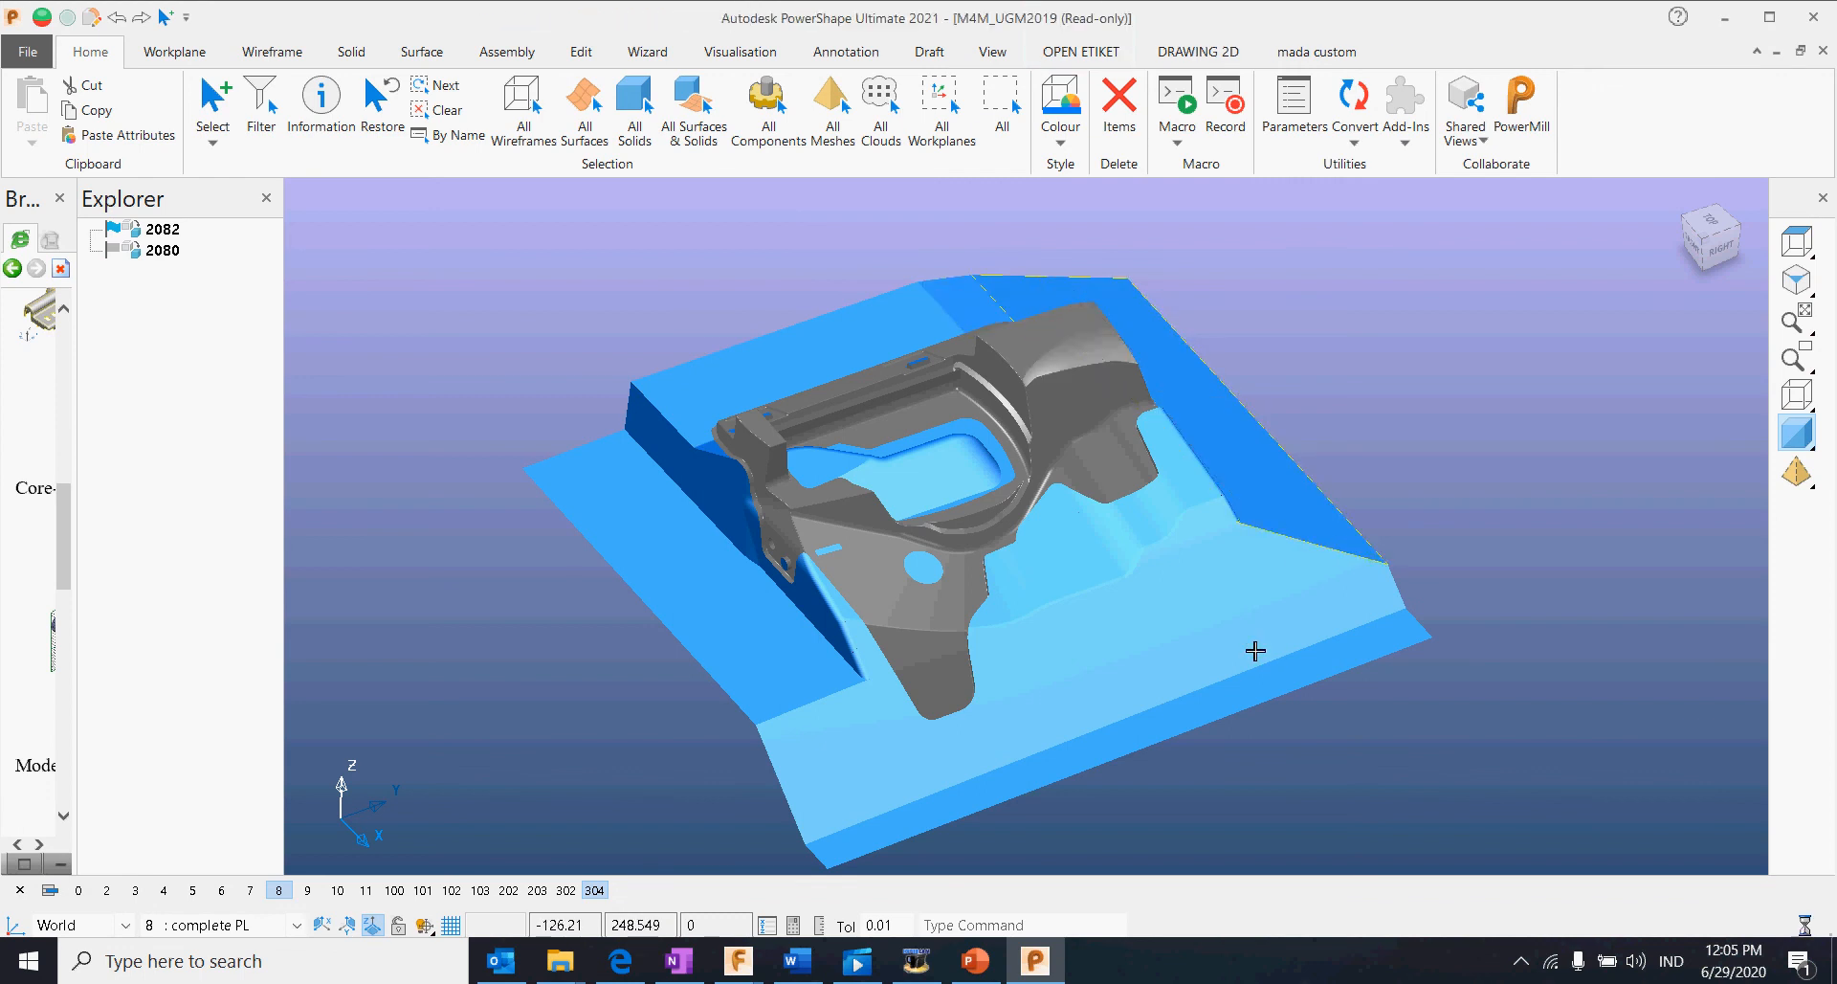
pyautogui.click(1110, 589)
pyautogui.click(1087, 560)
pyautogui.scroll(3, 919, 624)
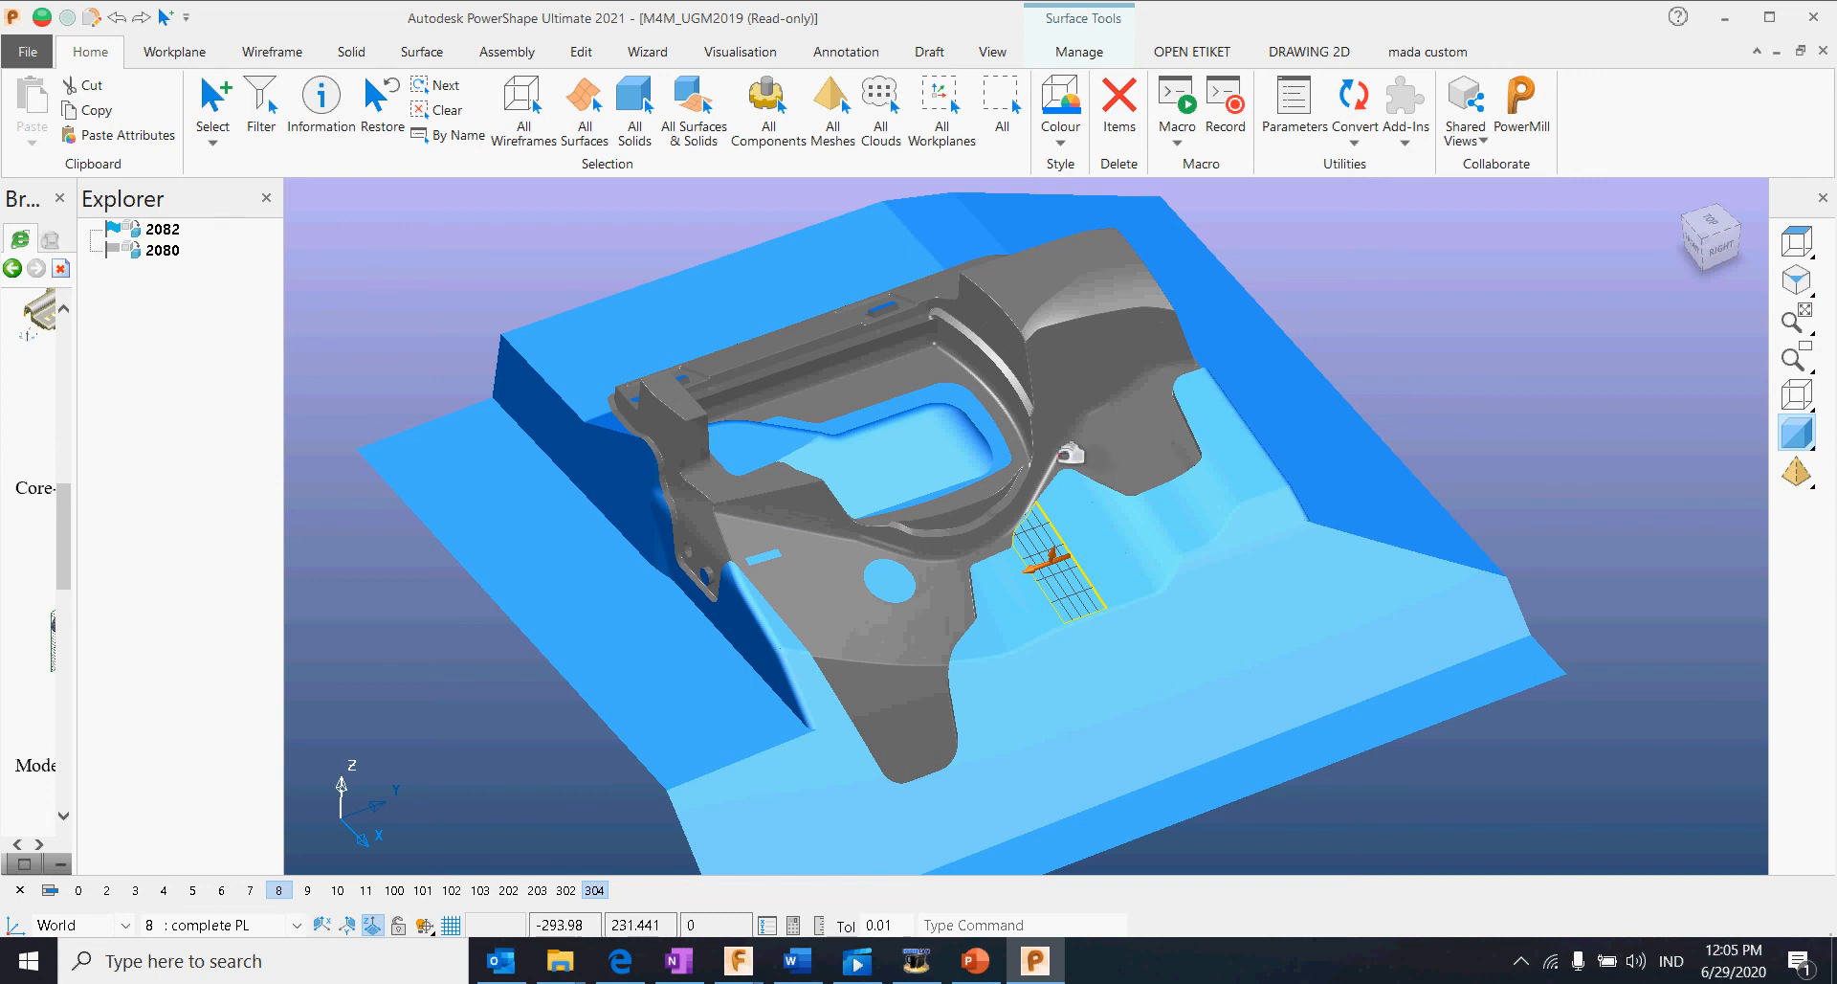
# Step: Sew all the blue parting surfaces and the remaining solid to the grey part solid
pyautogui.click(1062, 350)
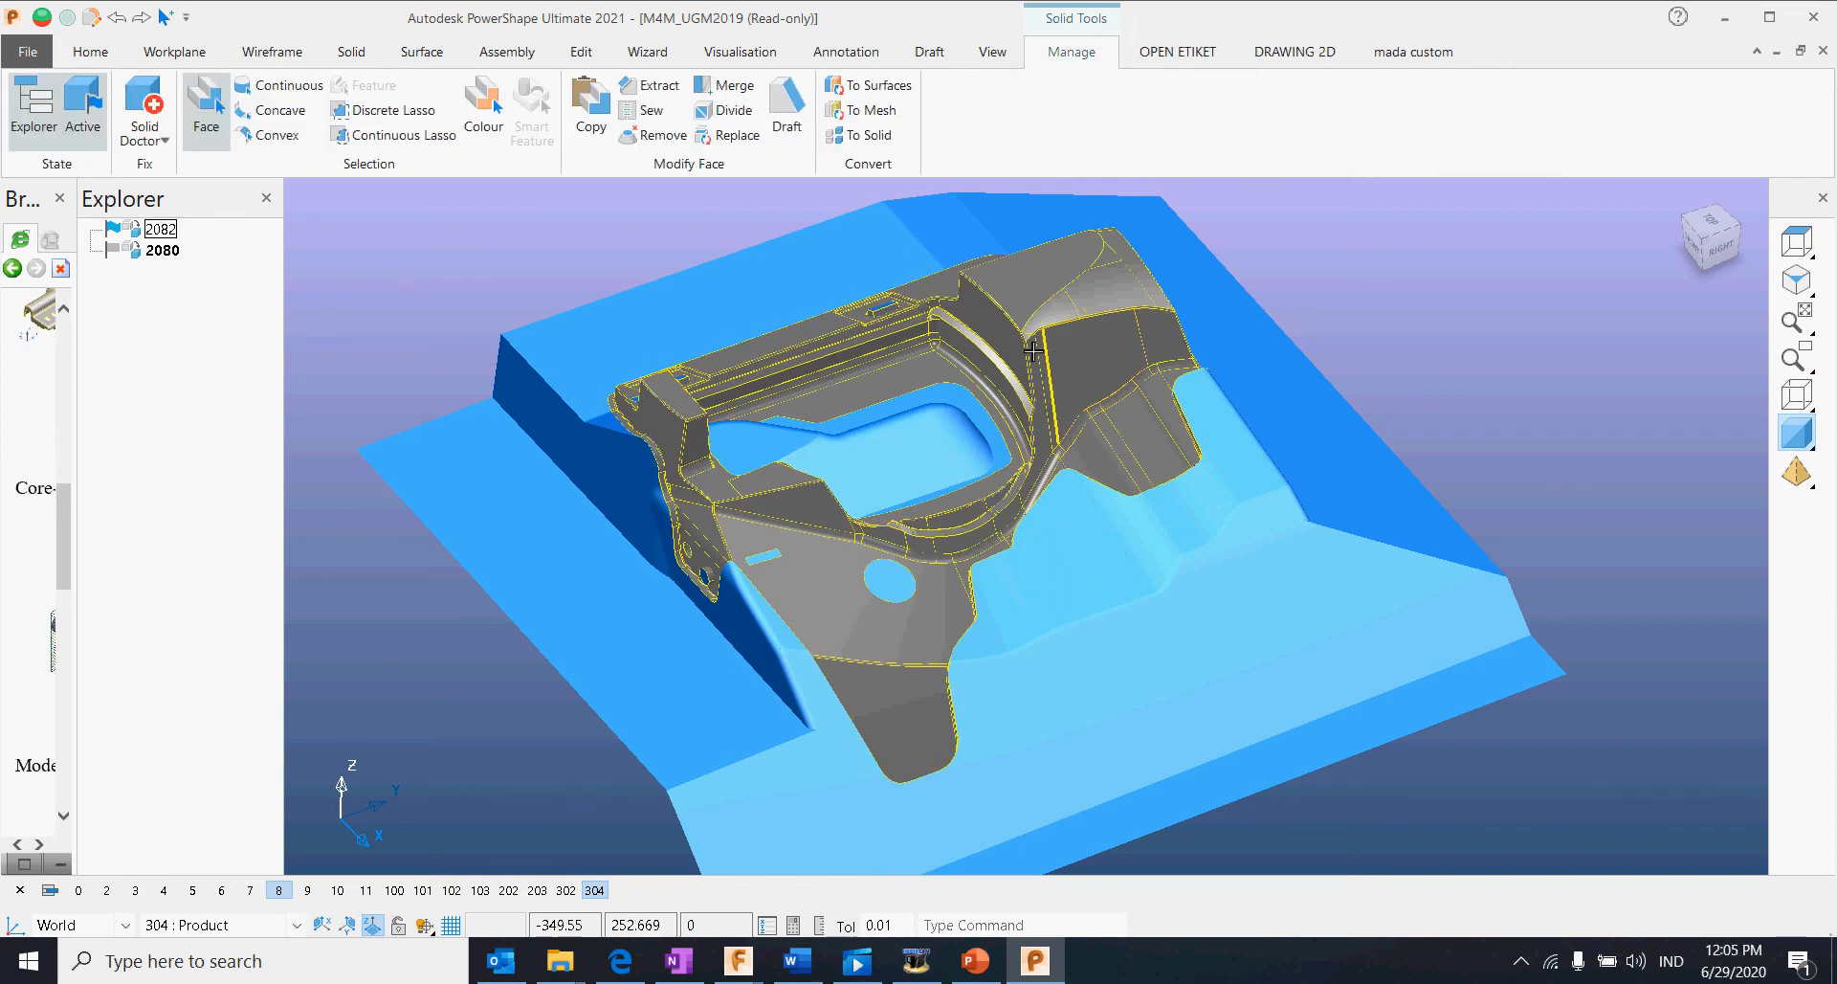
pyautogui.click(644, 111)
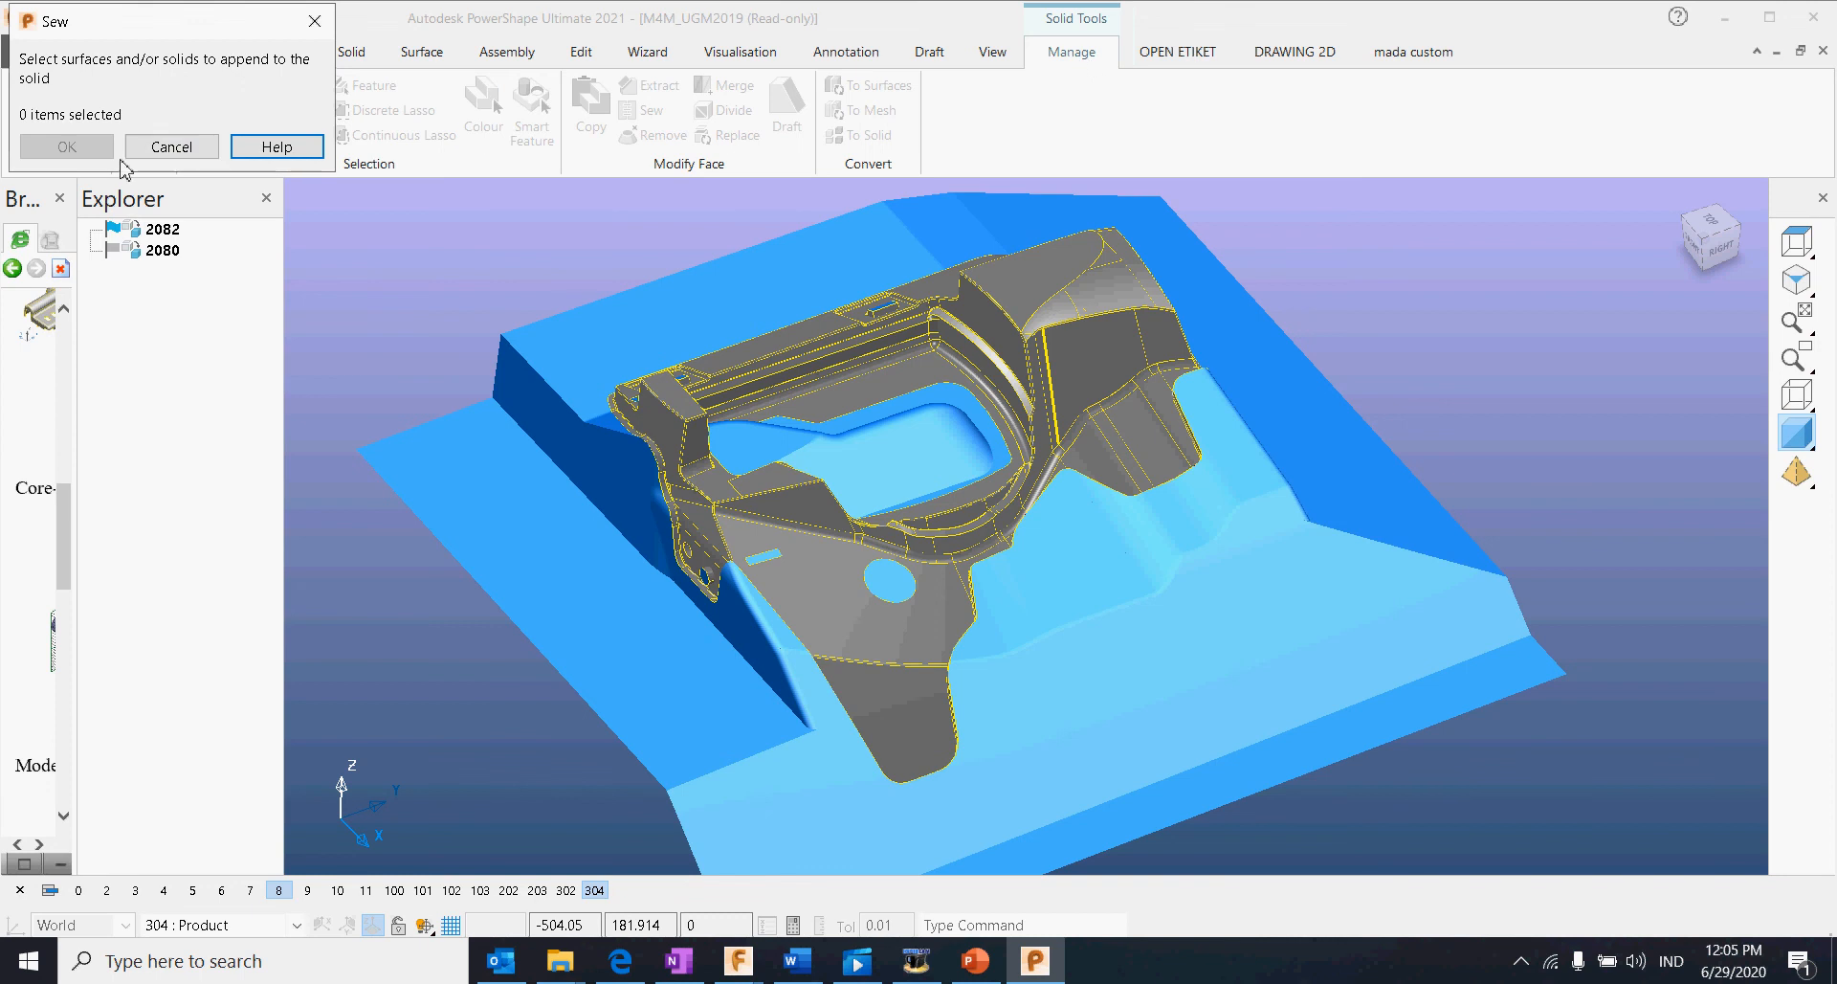
pyautogui.scroll(-2, 972, 471)
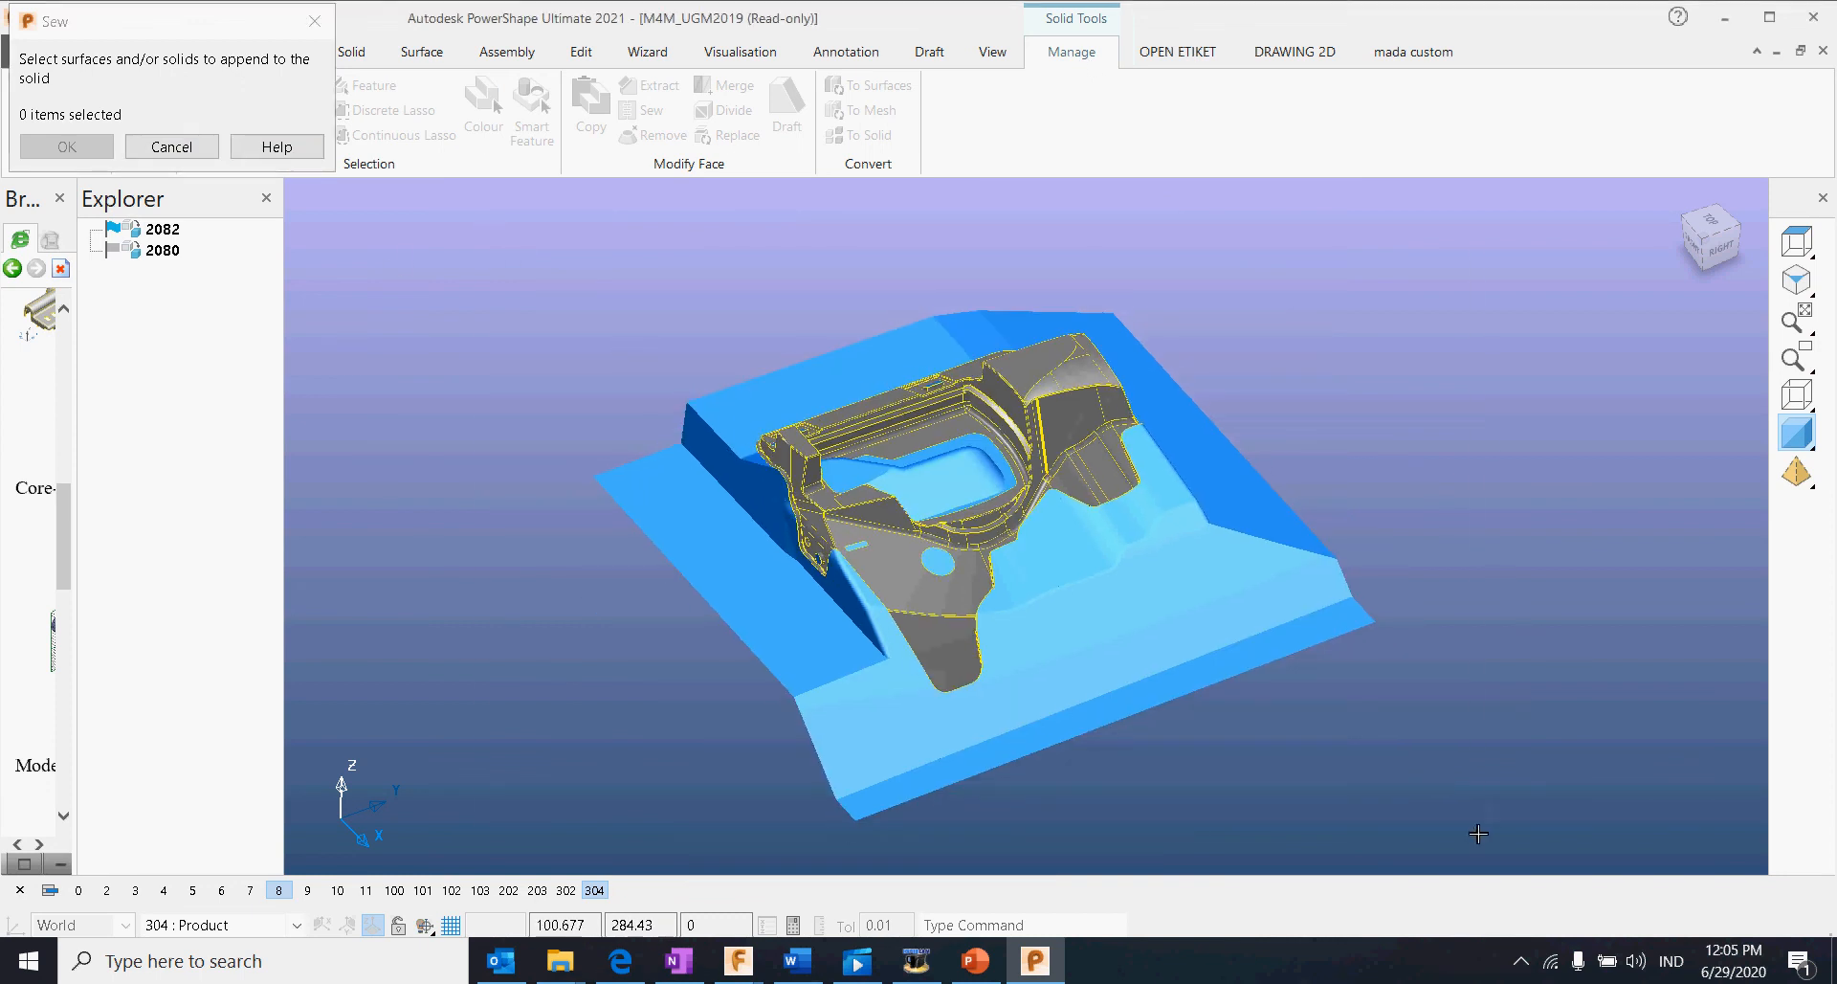
pyautogui.moveTo(1478, 833); pyautogui.dragTo(1484, 836)
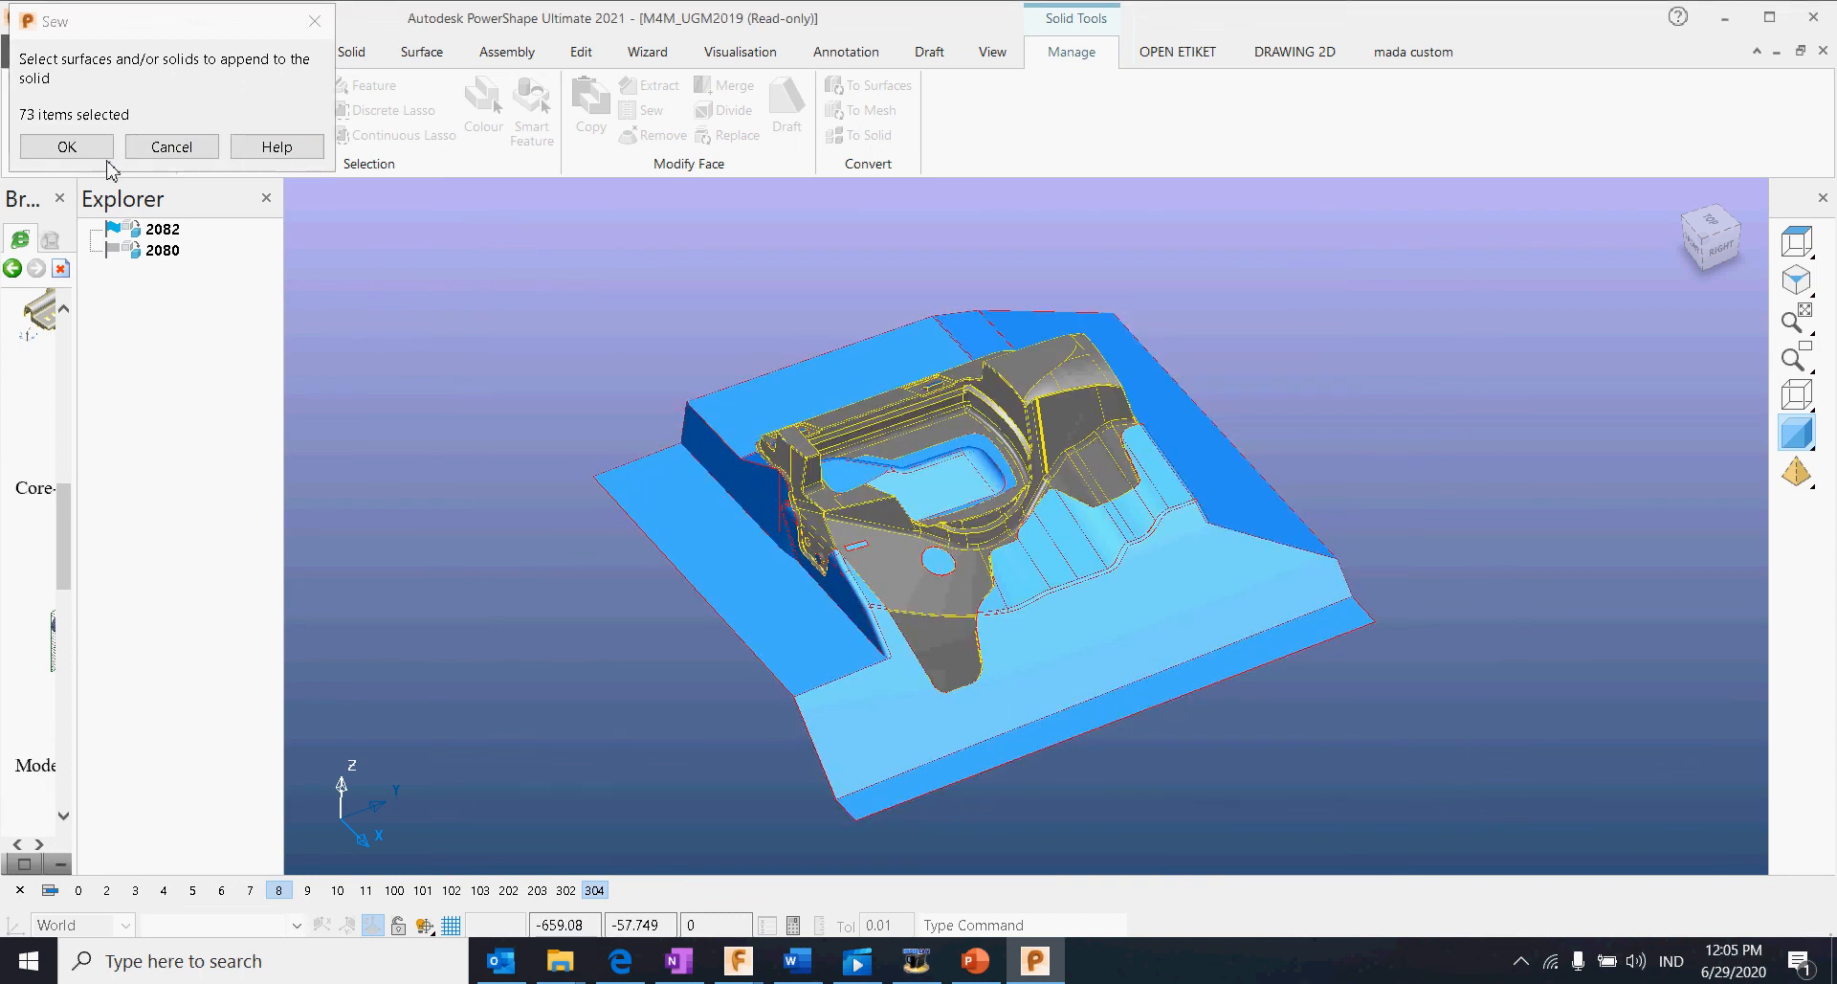
pyautogui.click(105, 153)
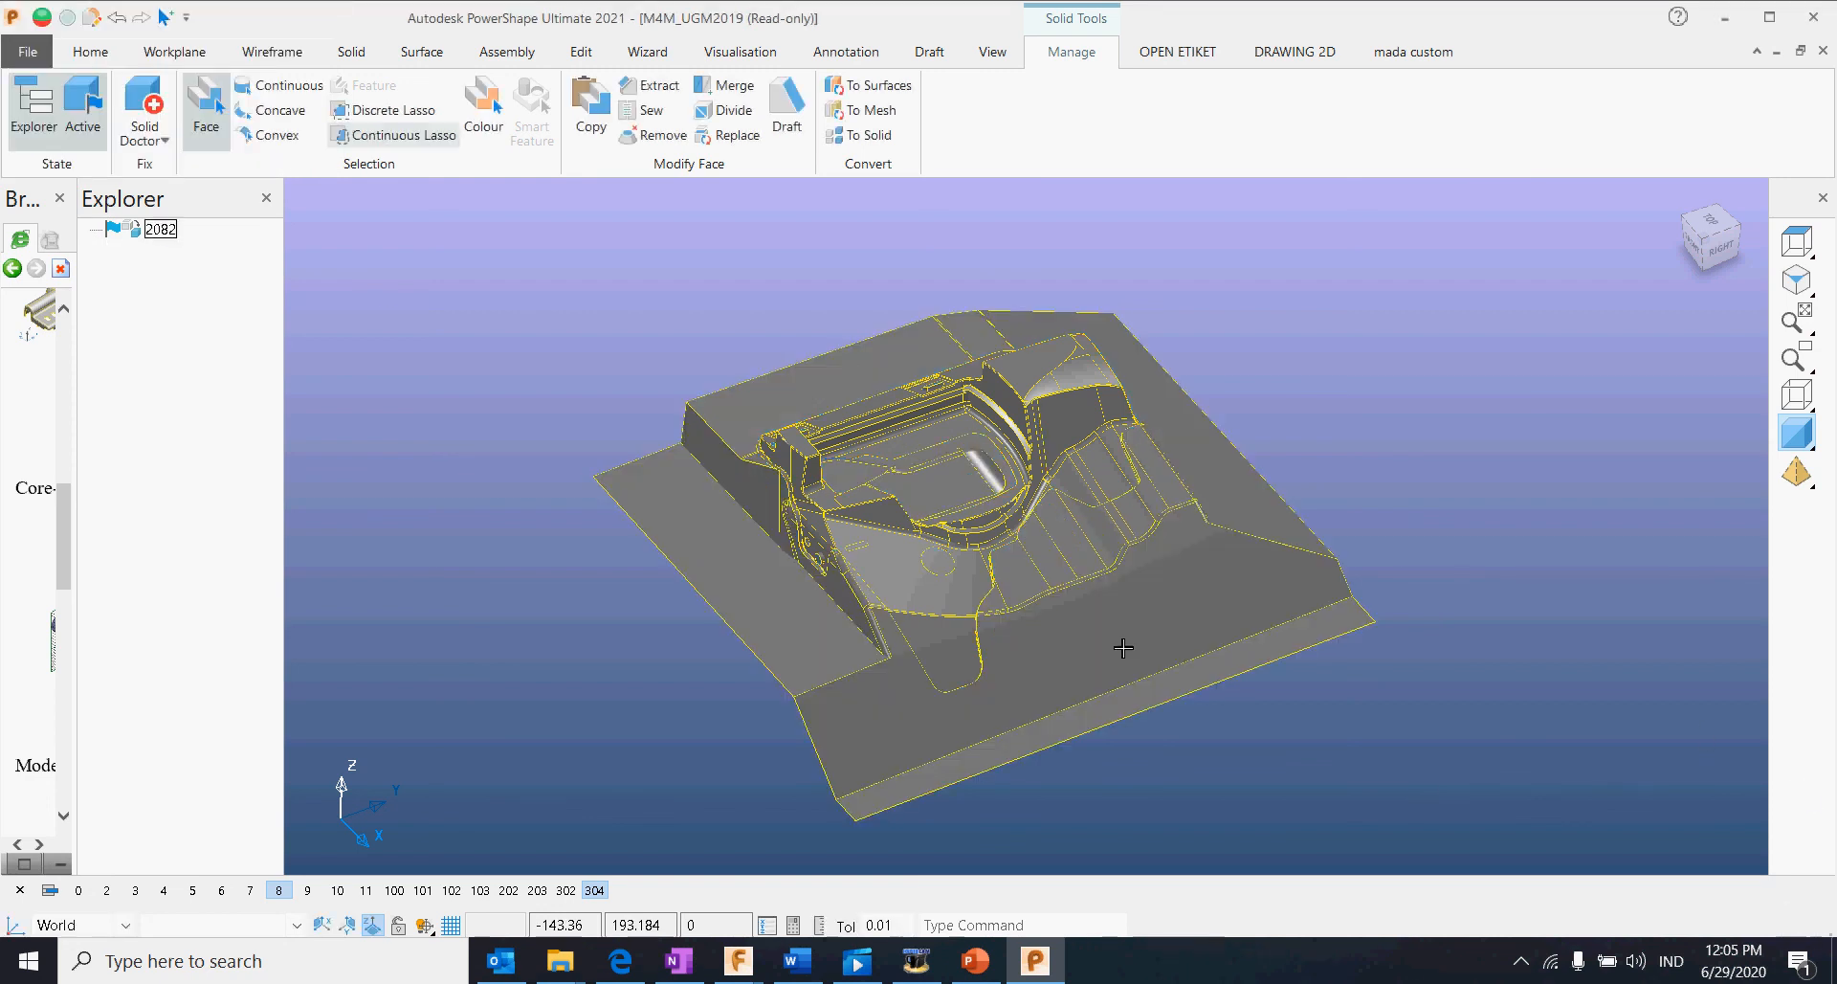
# Step: Display level 9 with the core box outline and inspect the sewn solid above it
pyautogui.click(587, 630)
pyautogui.moveTo(588, 629); pyautogui.dragTo(1071, 586, button='middle')
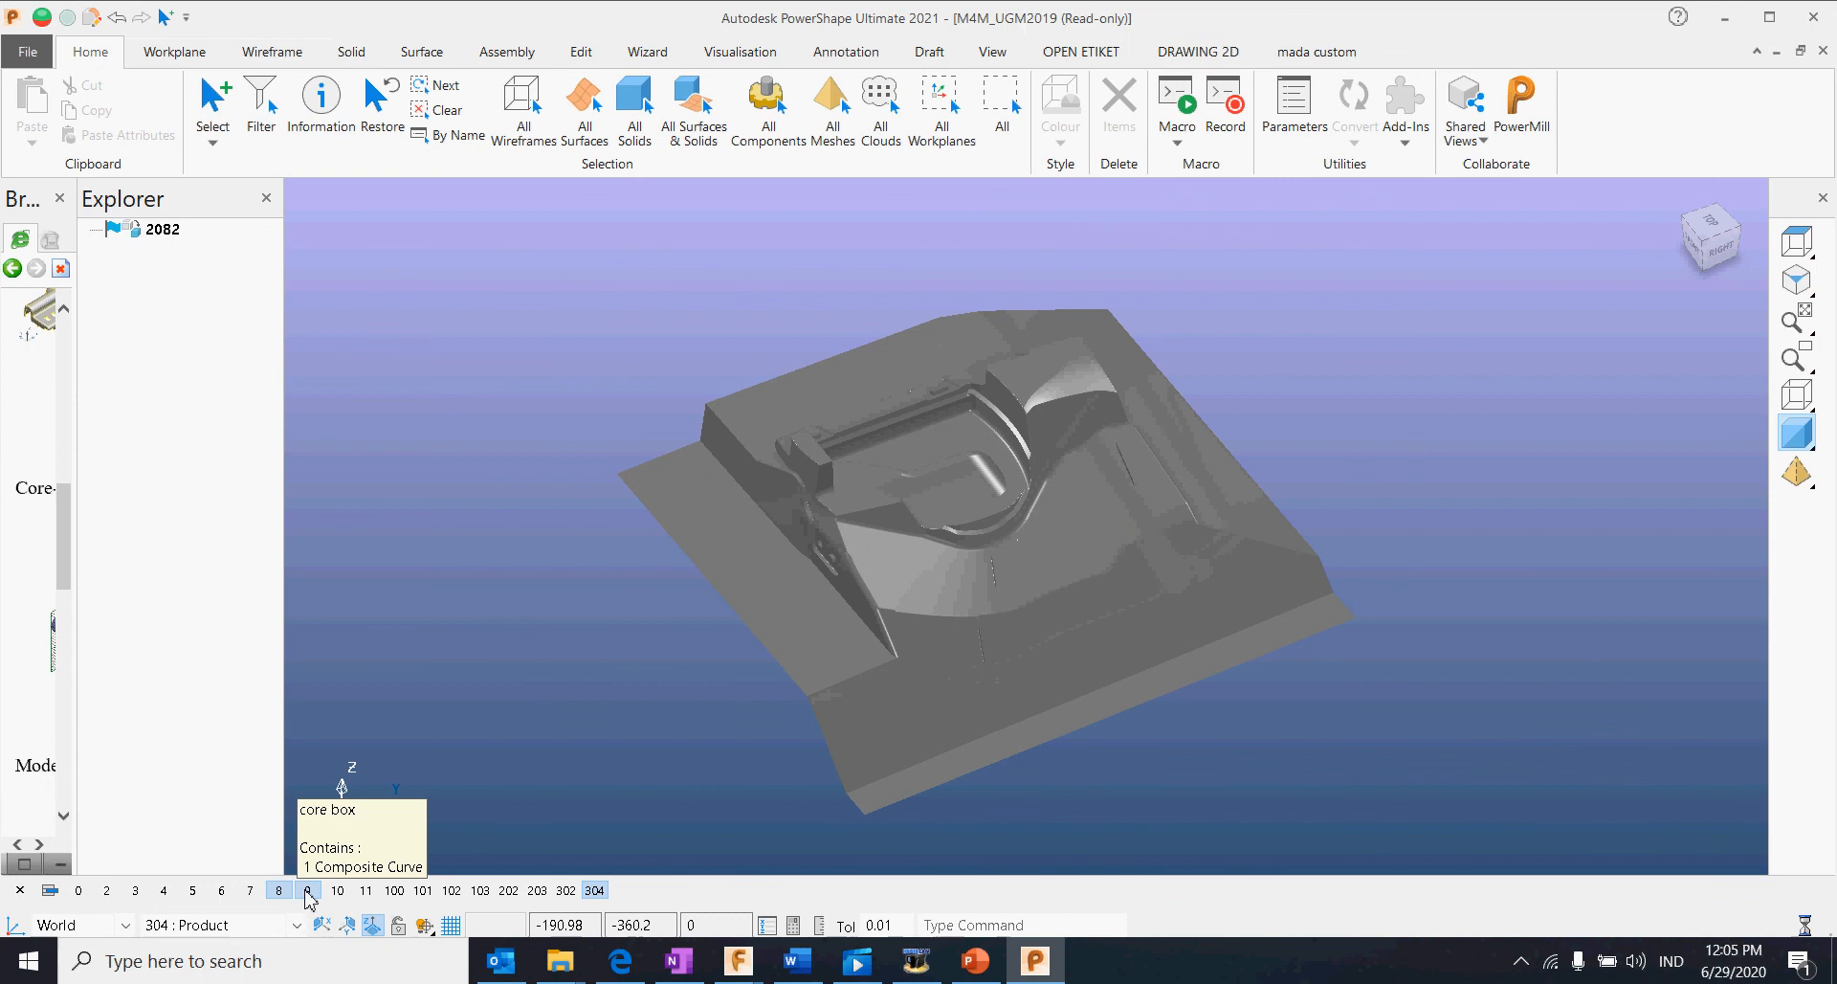
pyautogui.click(308, 891)
pyautogui.scroll(-2, 935, 705)
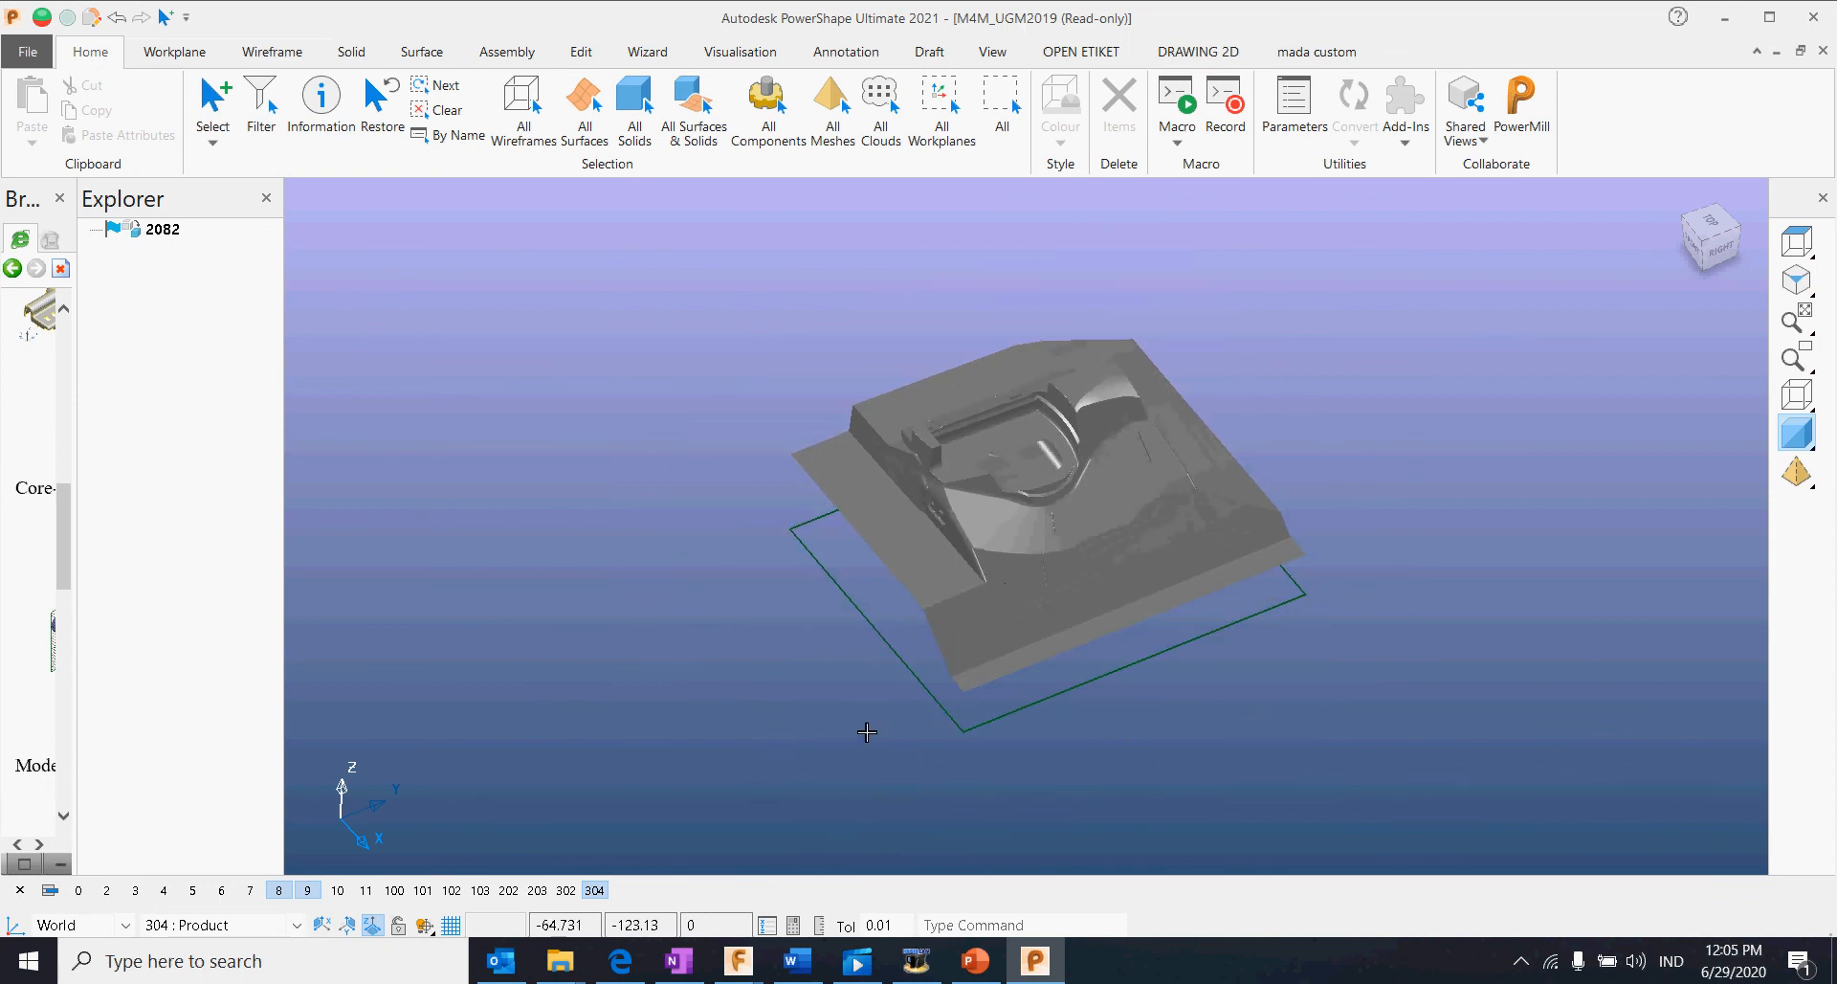
pyautogui.moveTo(991, 673); pyautogui.dragTo(1087, 571, button='middle')
pyautogui.scroll(2, 1014, 479)
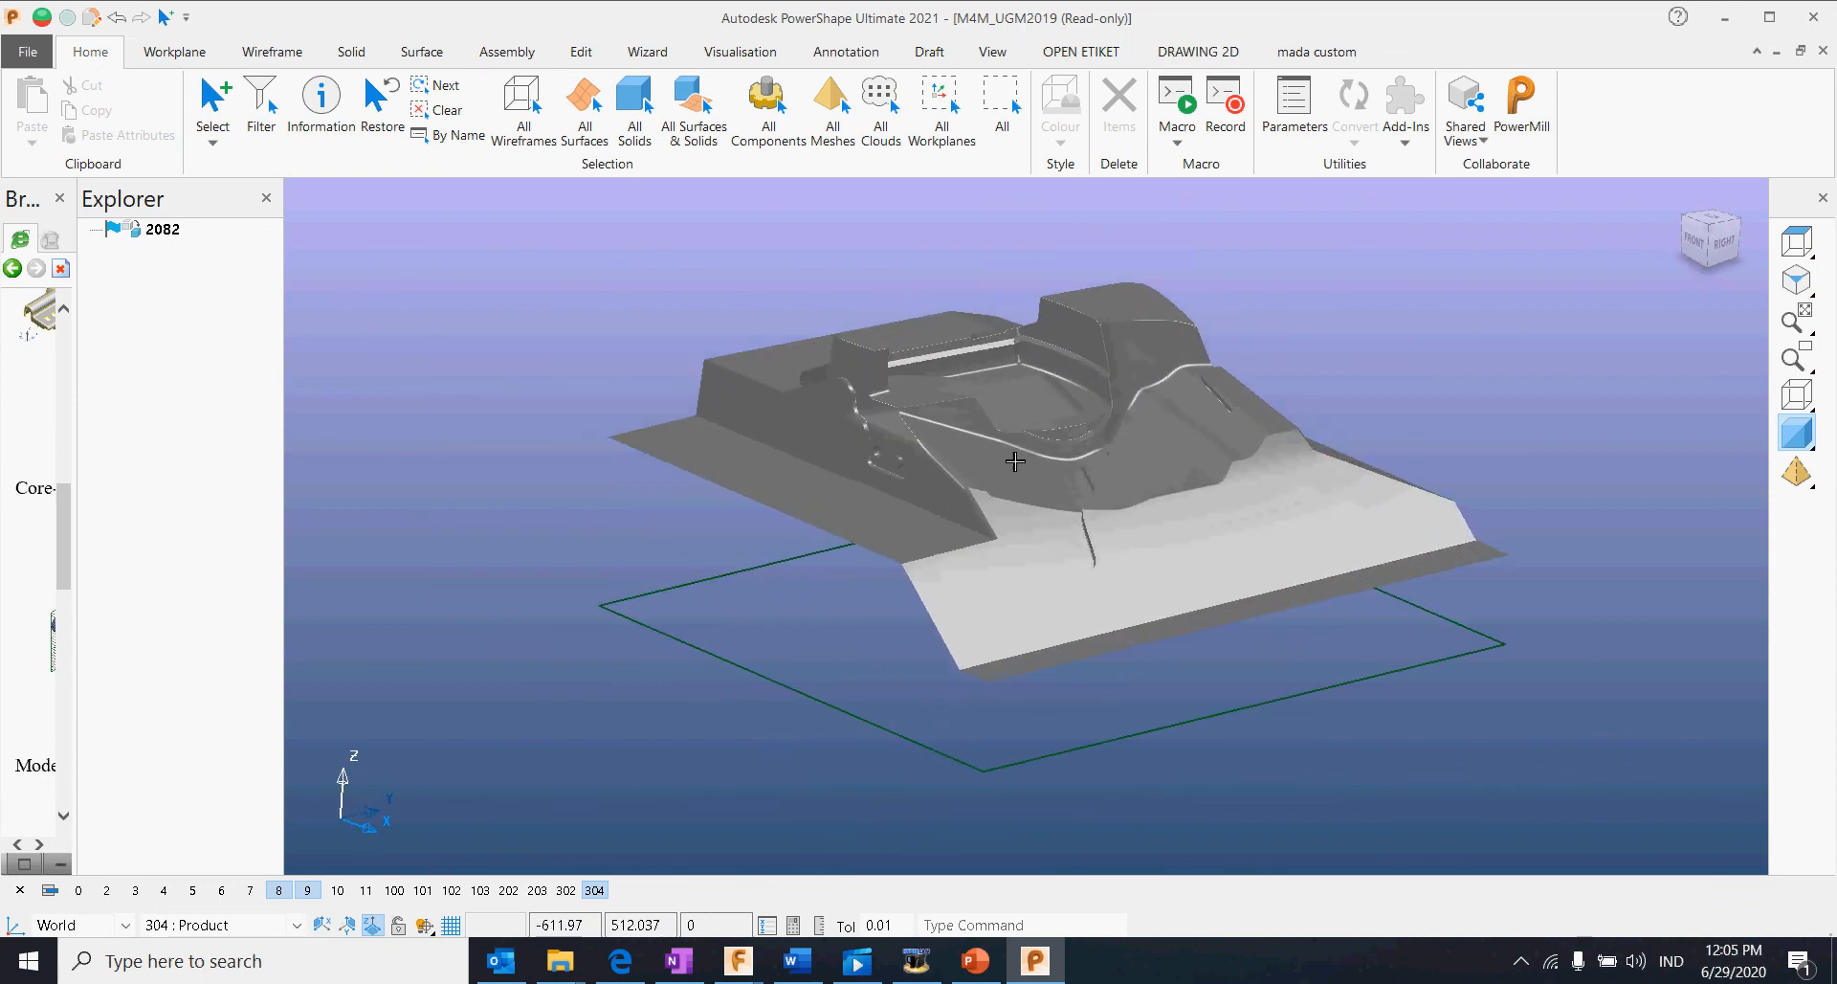
pyautogui.scroll(3, 1015, 461)
# Step: Bring the orange part solid back over the sewn grey solid for comparison, and delete it
pyautogui.click(1034, 483)
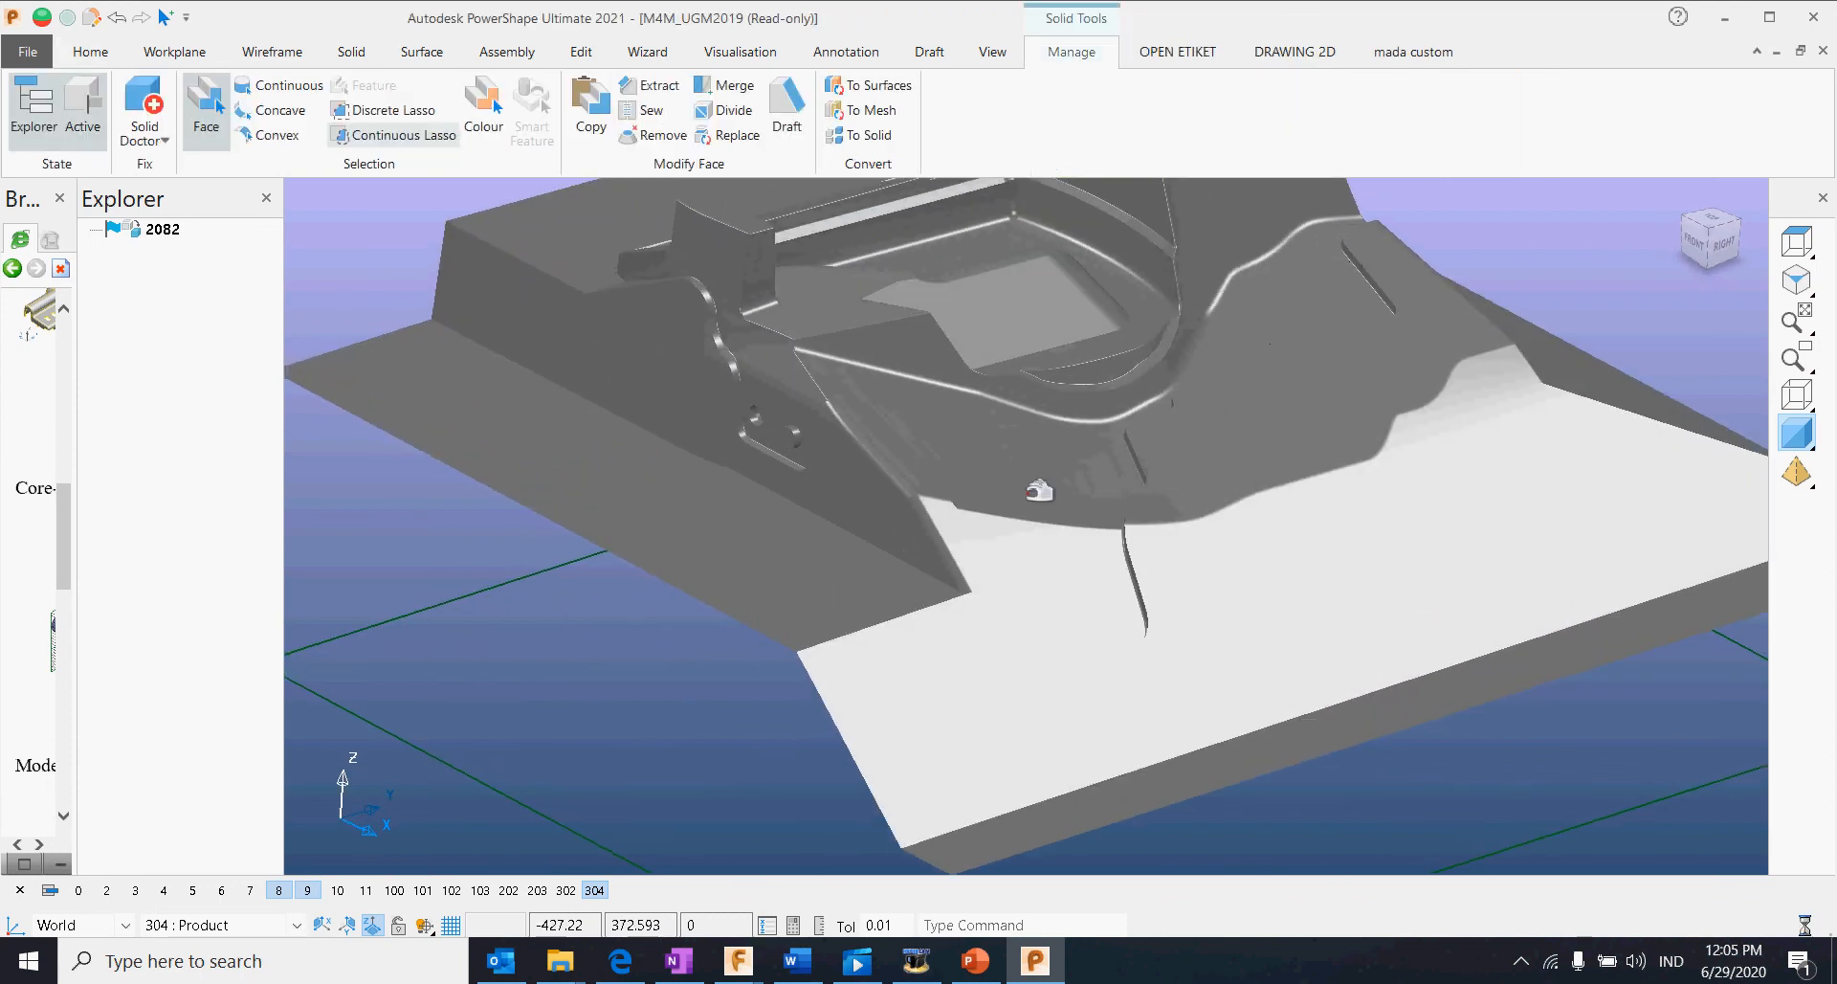
pyautogui.scroll(-2, 1031, 491)
pyautogui.moveTo(1031, 492)
pyautogui.mouseDown(button='middle')
pyautogui.moveTo(1058, 398)
pyautogui.moveTo(960, 496)
pyautogui.moveTo(1034, 402)
pyautogui.moveTo(1009, 550)
pyautogui.moveTo(677, 575)
pyautogui.mouseUp(button='middle')
pyautogui.scroll(4, 1058, 398)
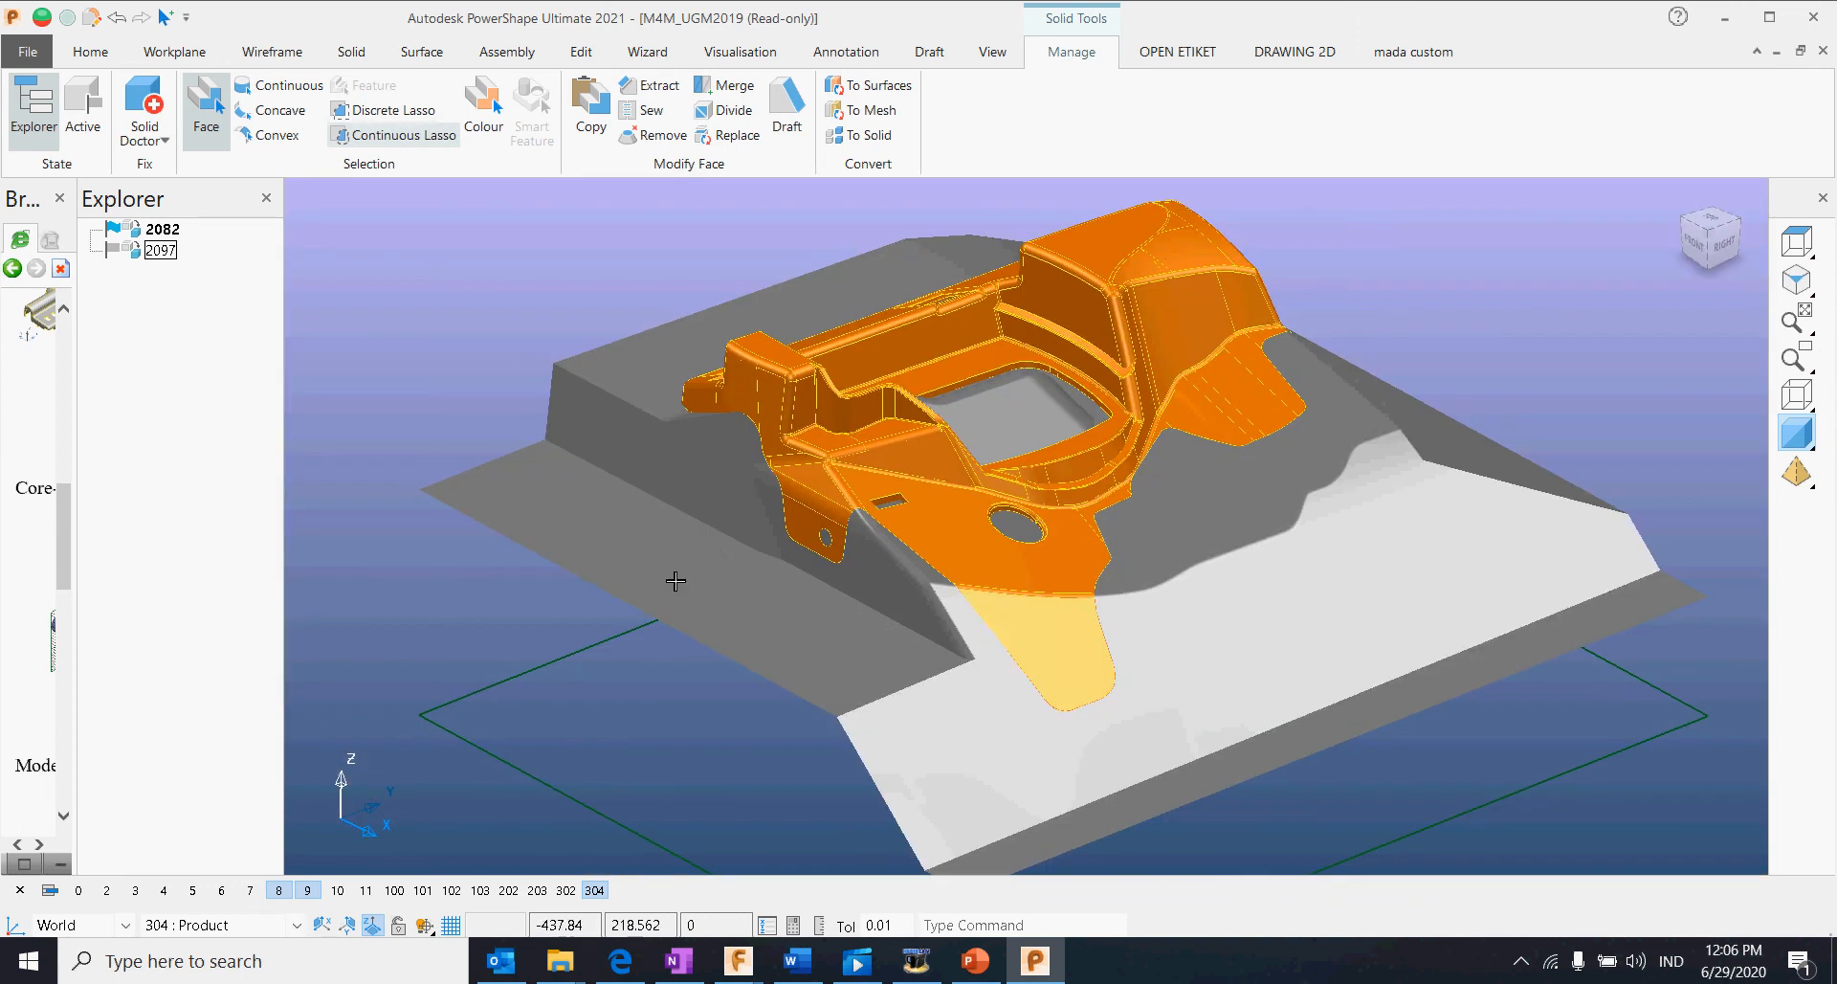
pyautogui.click(406, 579)
pyautogui.click(934, 497)
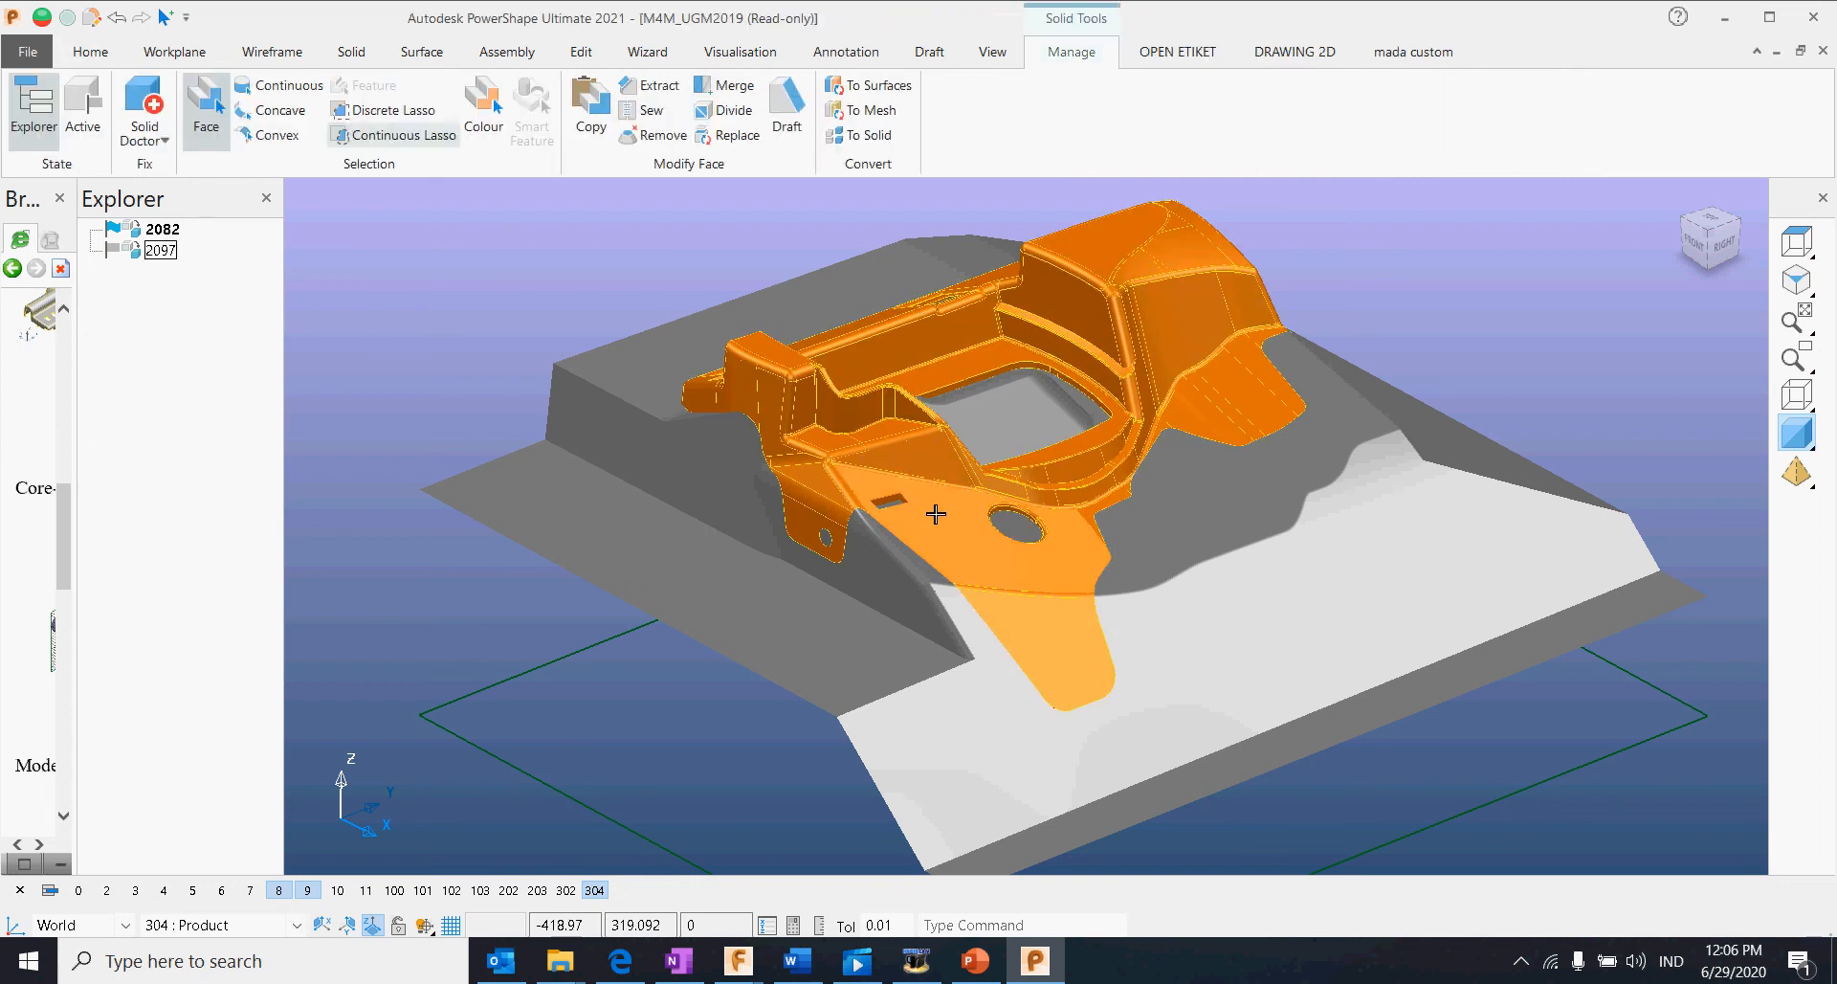
pyautogui.press('Delete')
# Step: Extrude the core box outline upward into a solid block past the sewn solid, and display the model in wireframe
pyautogui.moveTo(1059, 508); pyautogui.dragTo(998, 560, button='middle')
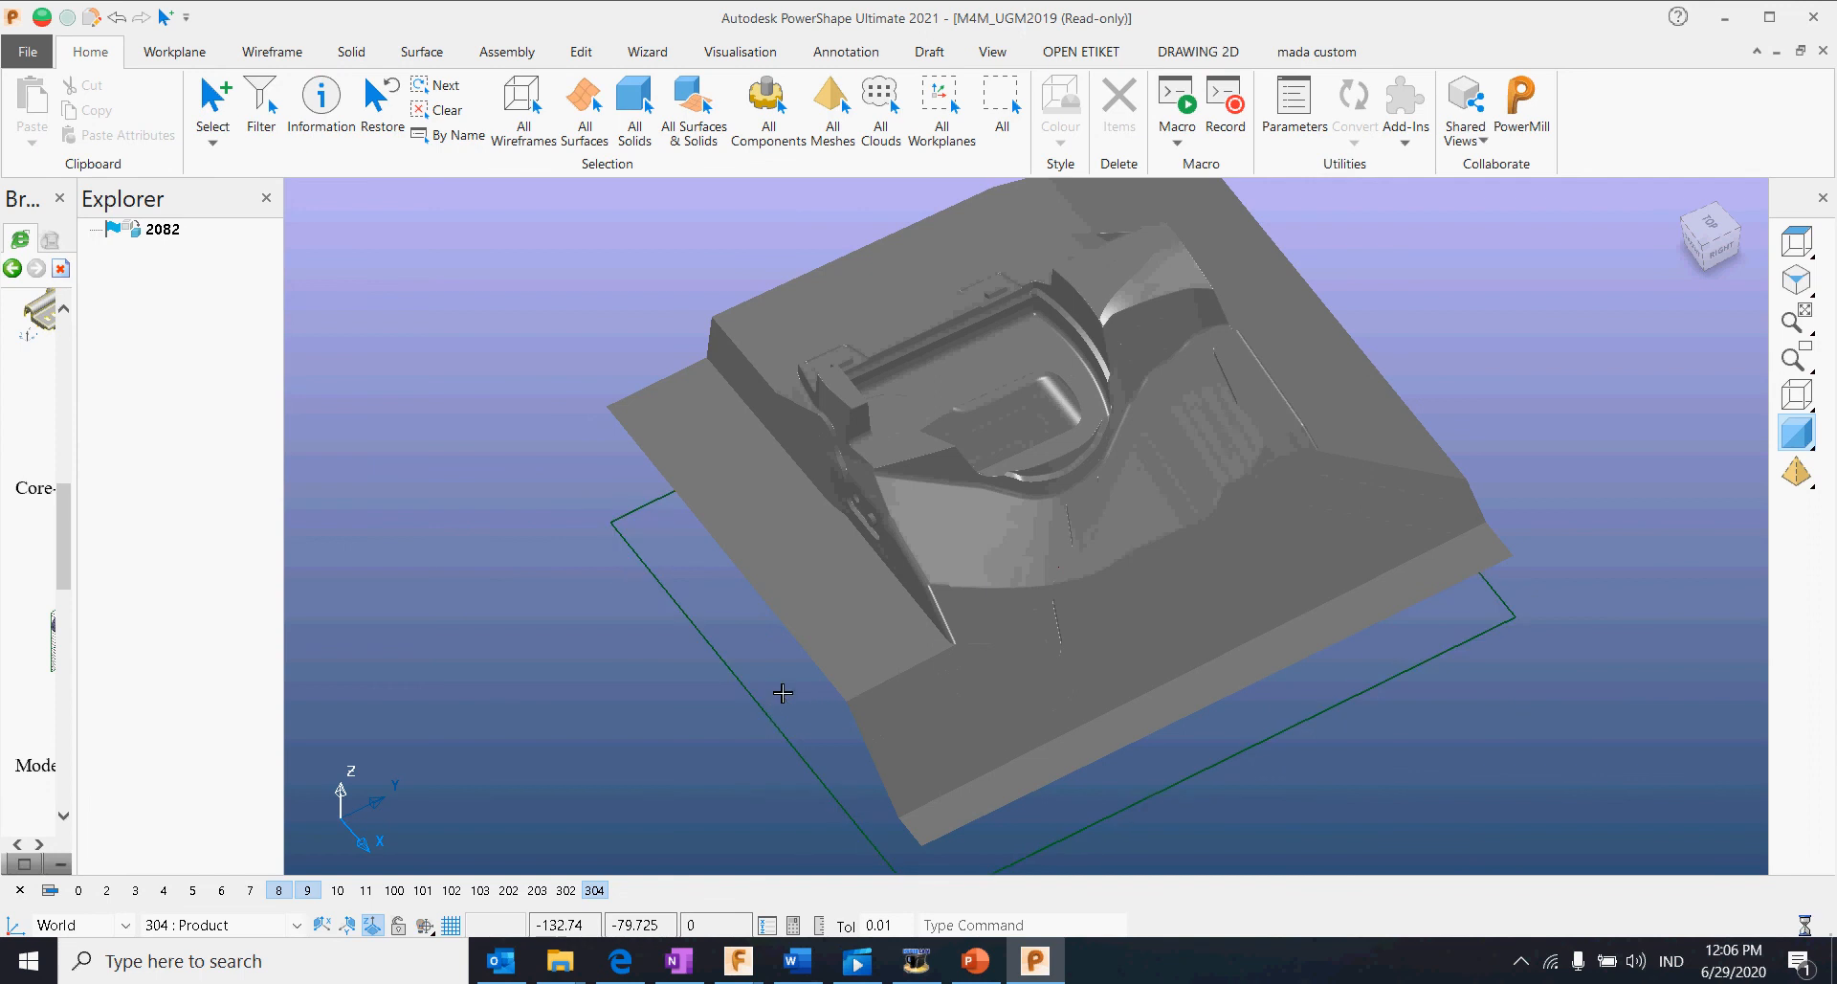
pyautogui.click(787, 711)
pyautogui.click(352, 53)
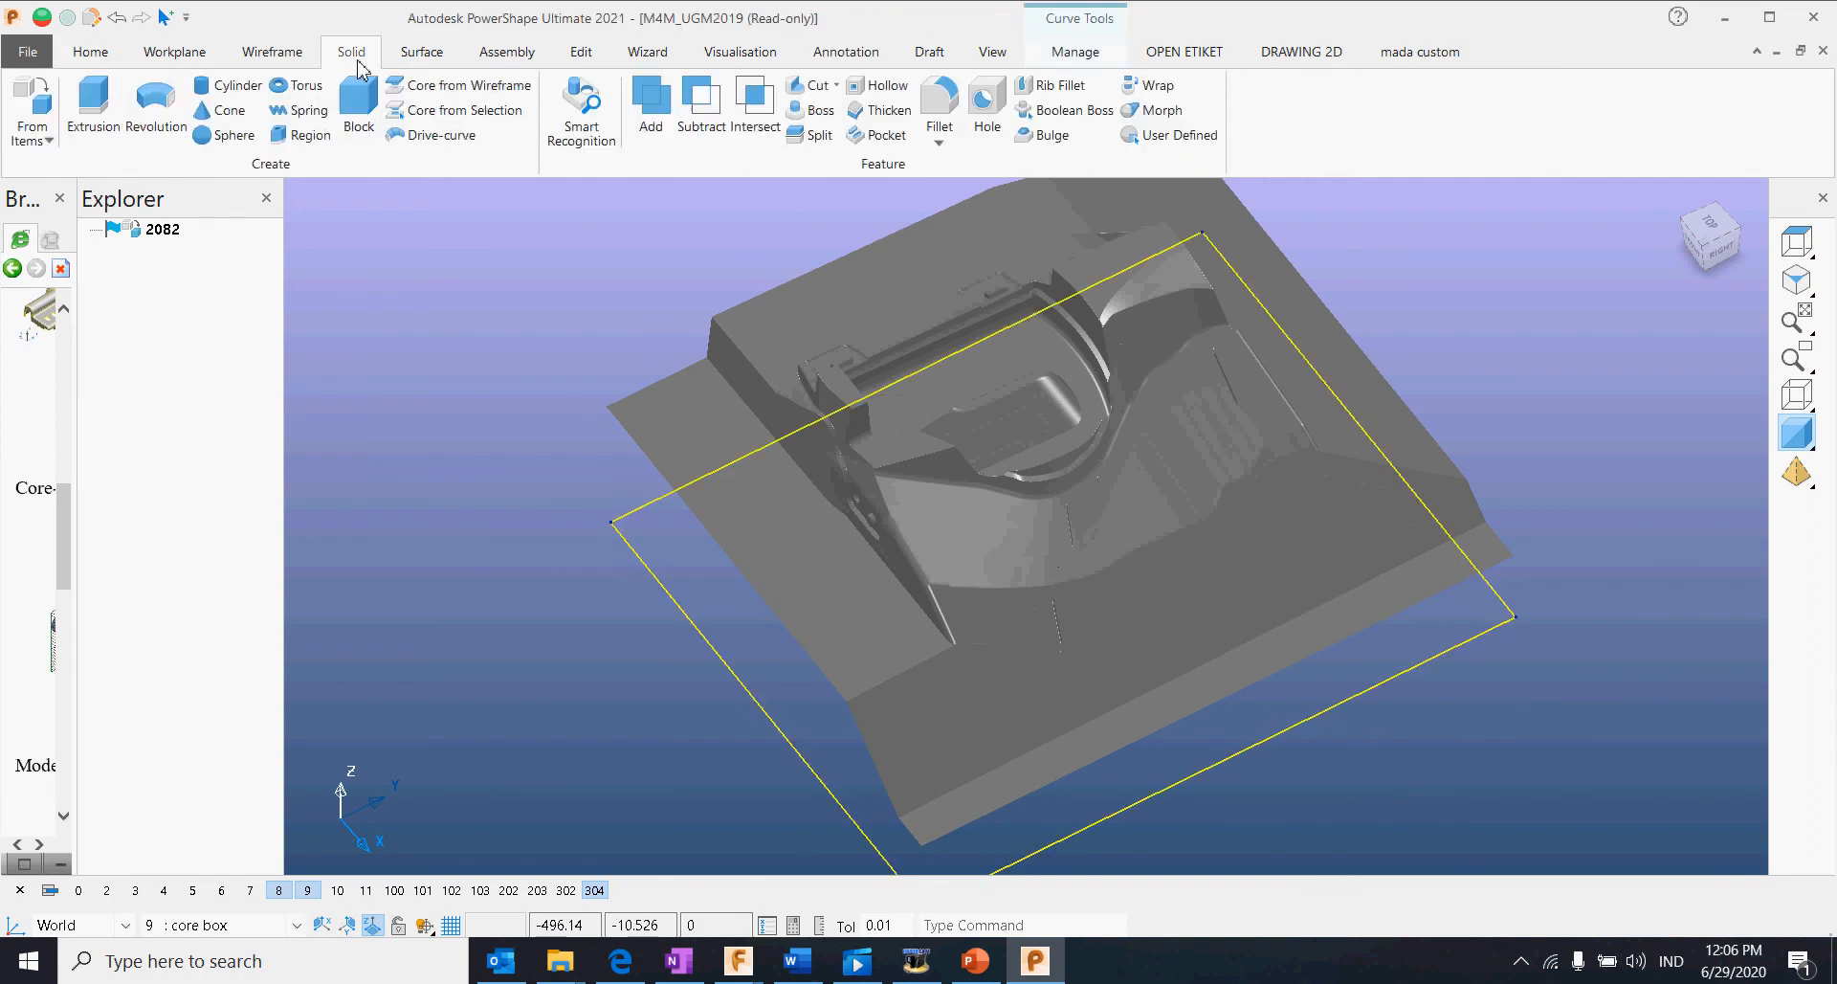
pyautogui.click(93, 107)
pyautogui.moveTo(933, 429); pyautogui.dragTo(1057, 356, button='middle')
pyautogui.moveTo(1057, 335); pyautogui.dragTo(1071, 212)
pyautogui.click(570, 332)
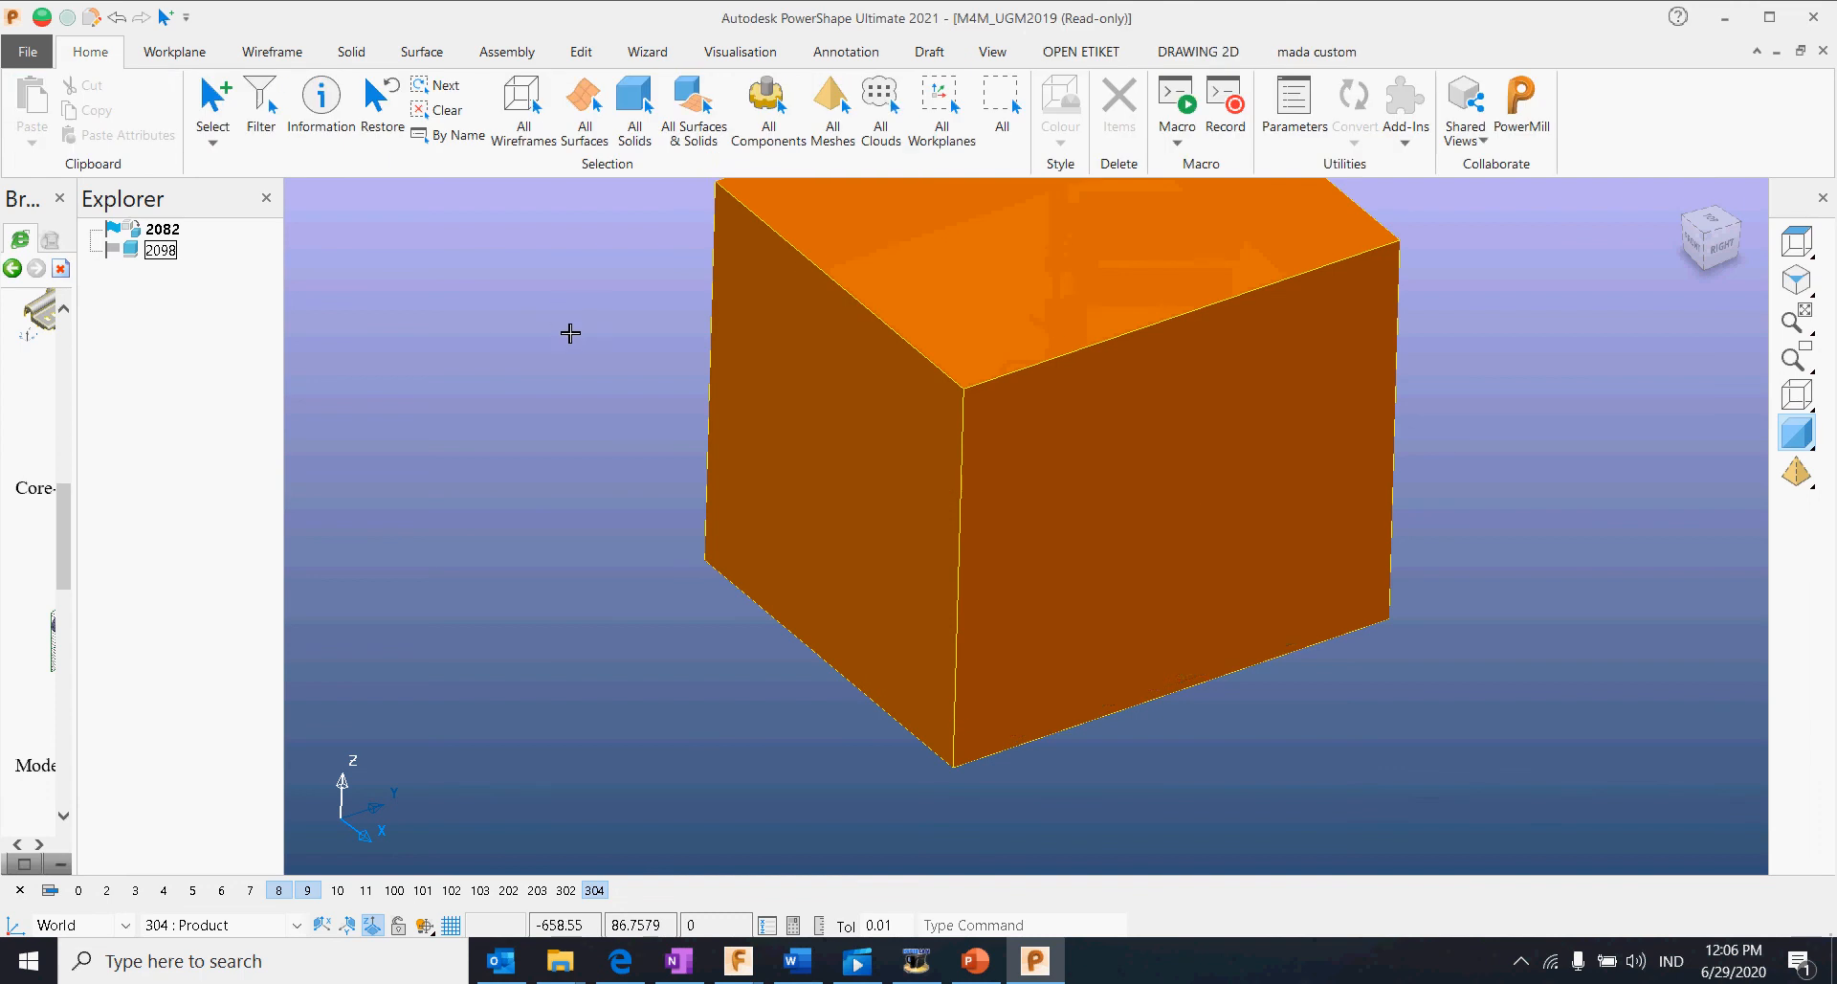
pyautogui.click(1818, 397)
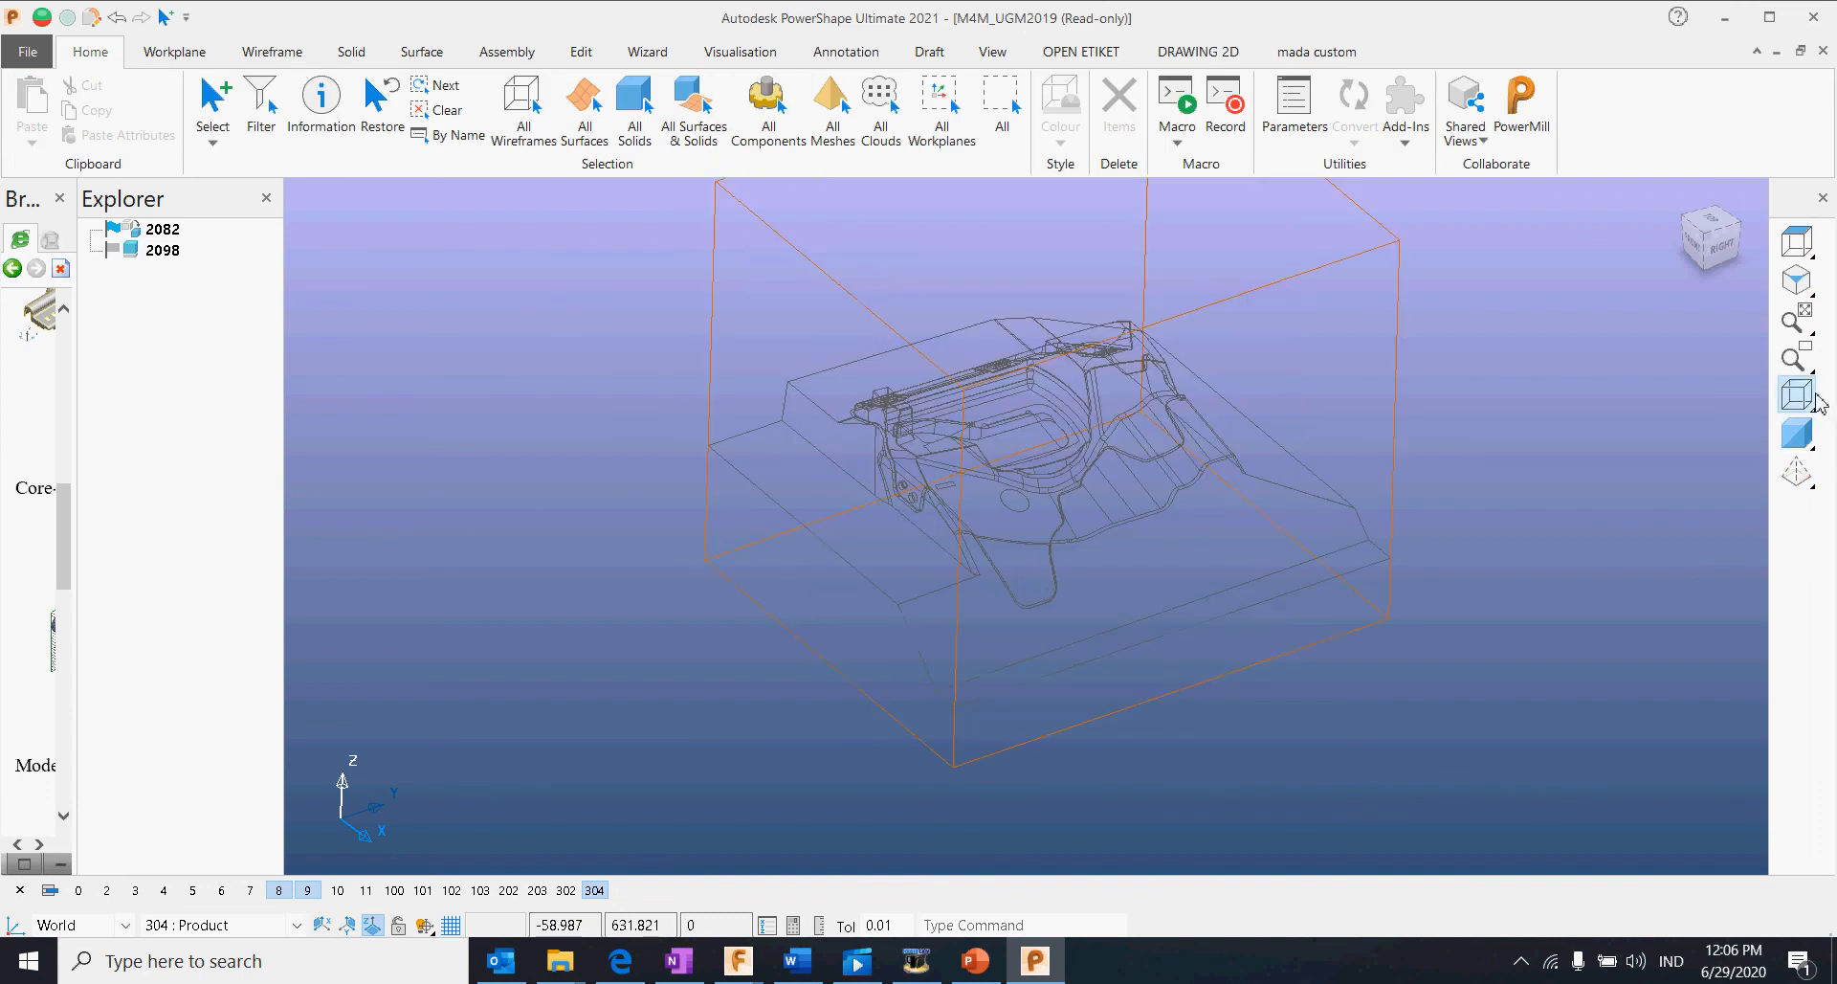
pyautogui.doubleClick(1032, 546)
pyautogui.moveTo(1057, 571); pyautogui.dragTo(1097, 599, button='middle')
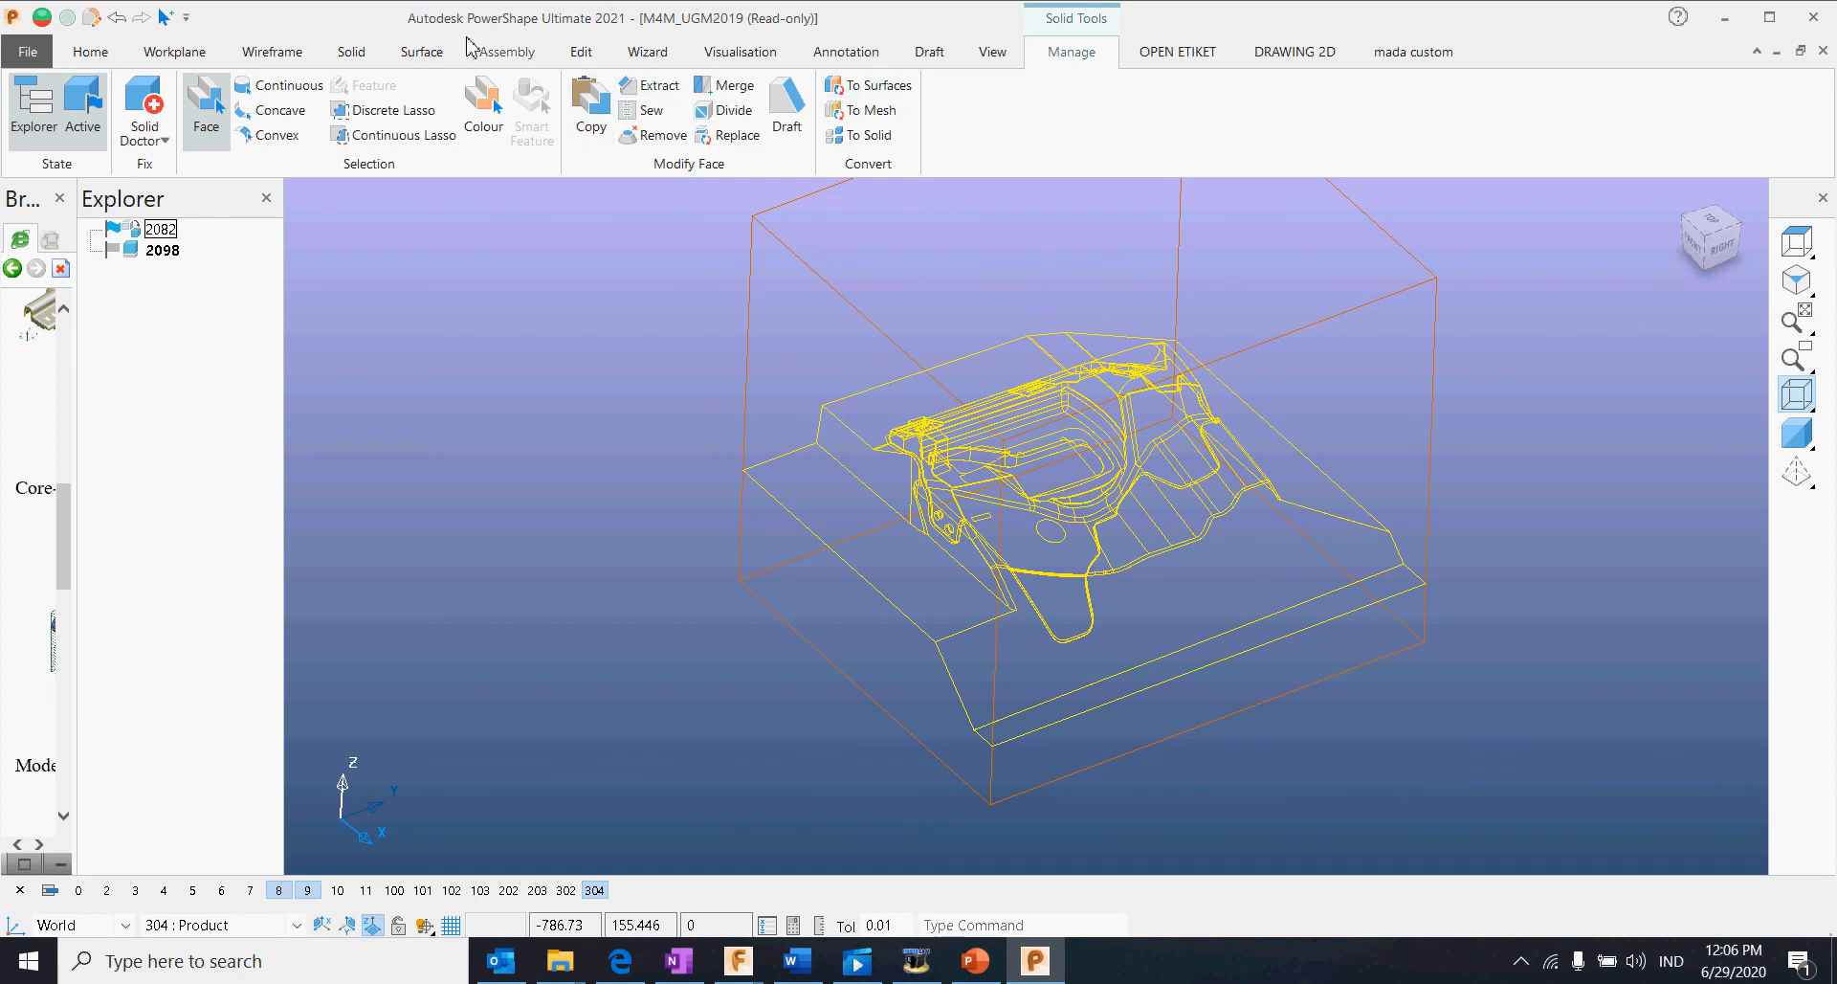
pyautogui.click(352, 53)
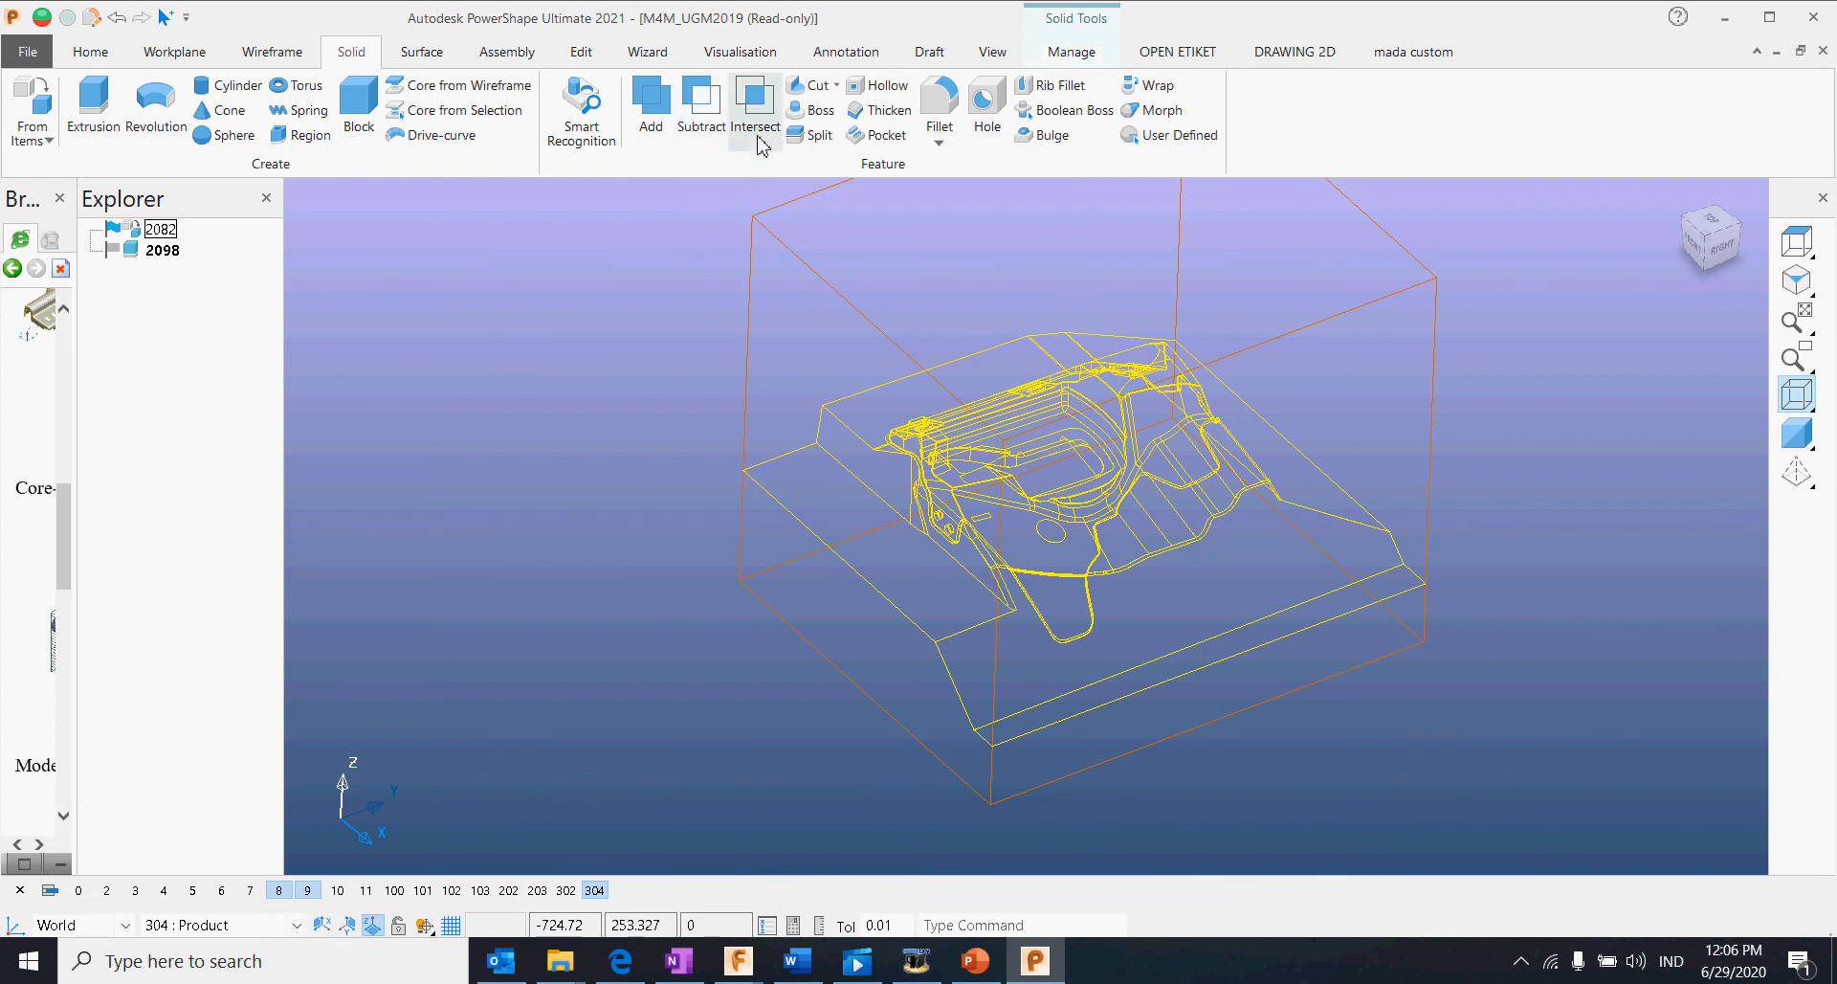
pyautogui.click(755, 100)
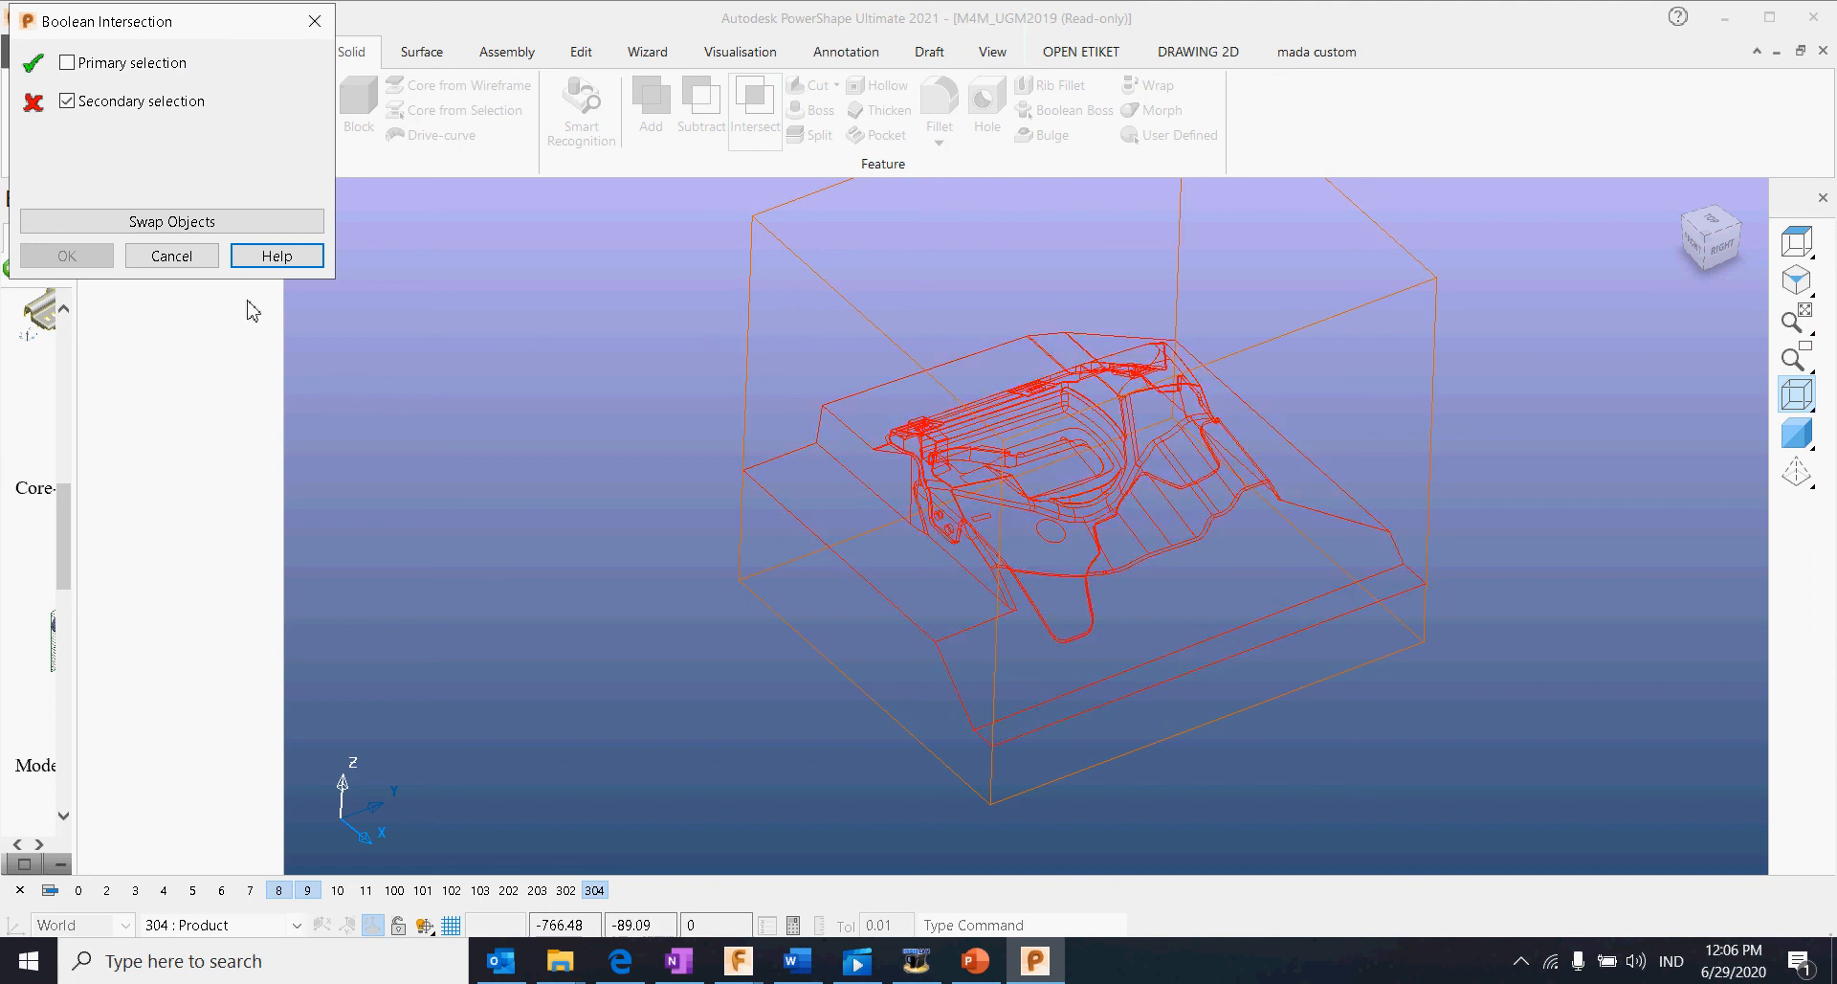
# Step: Make the extruded block the active solid and subtract the sewn parting solid from it
pyautogui.click(758, 279)
pyautogui.rightClick(754, 313)
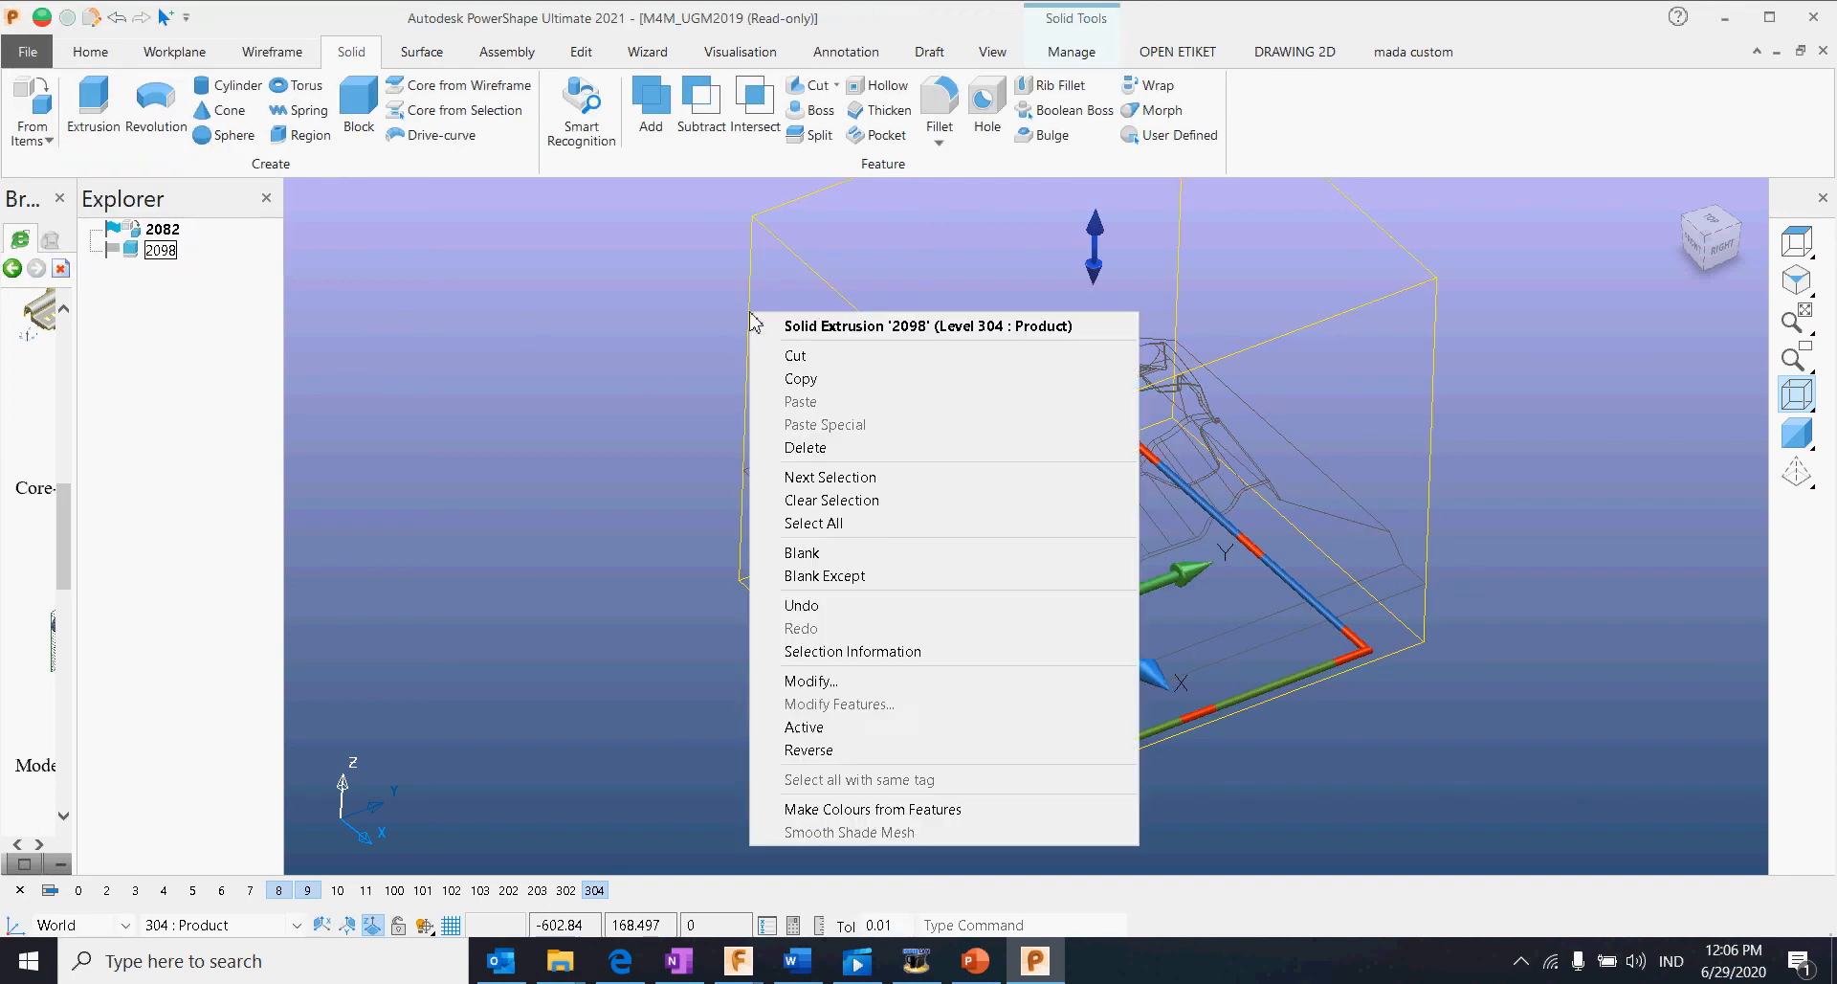
pyautogui.click(829, 726)
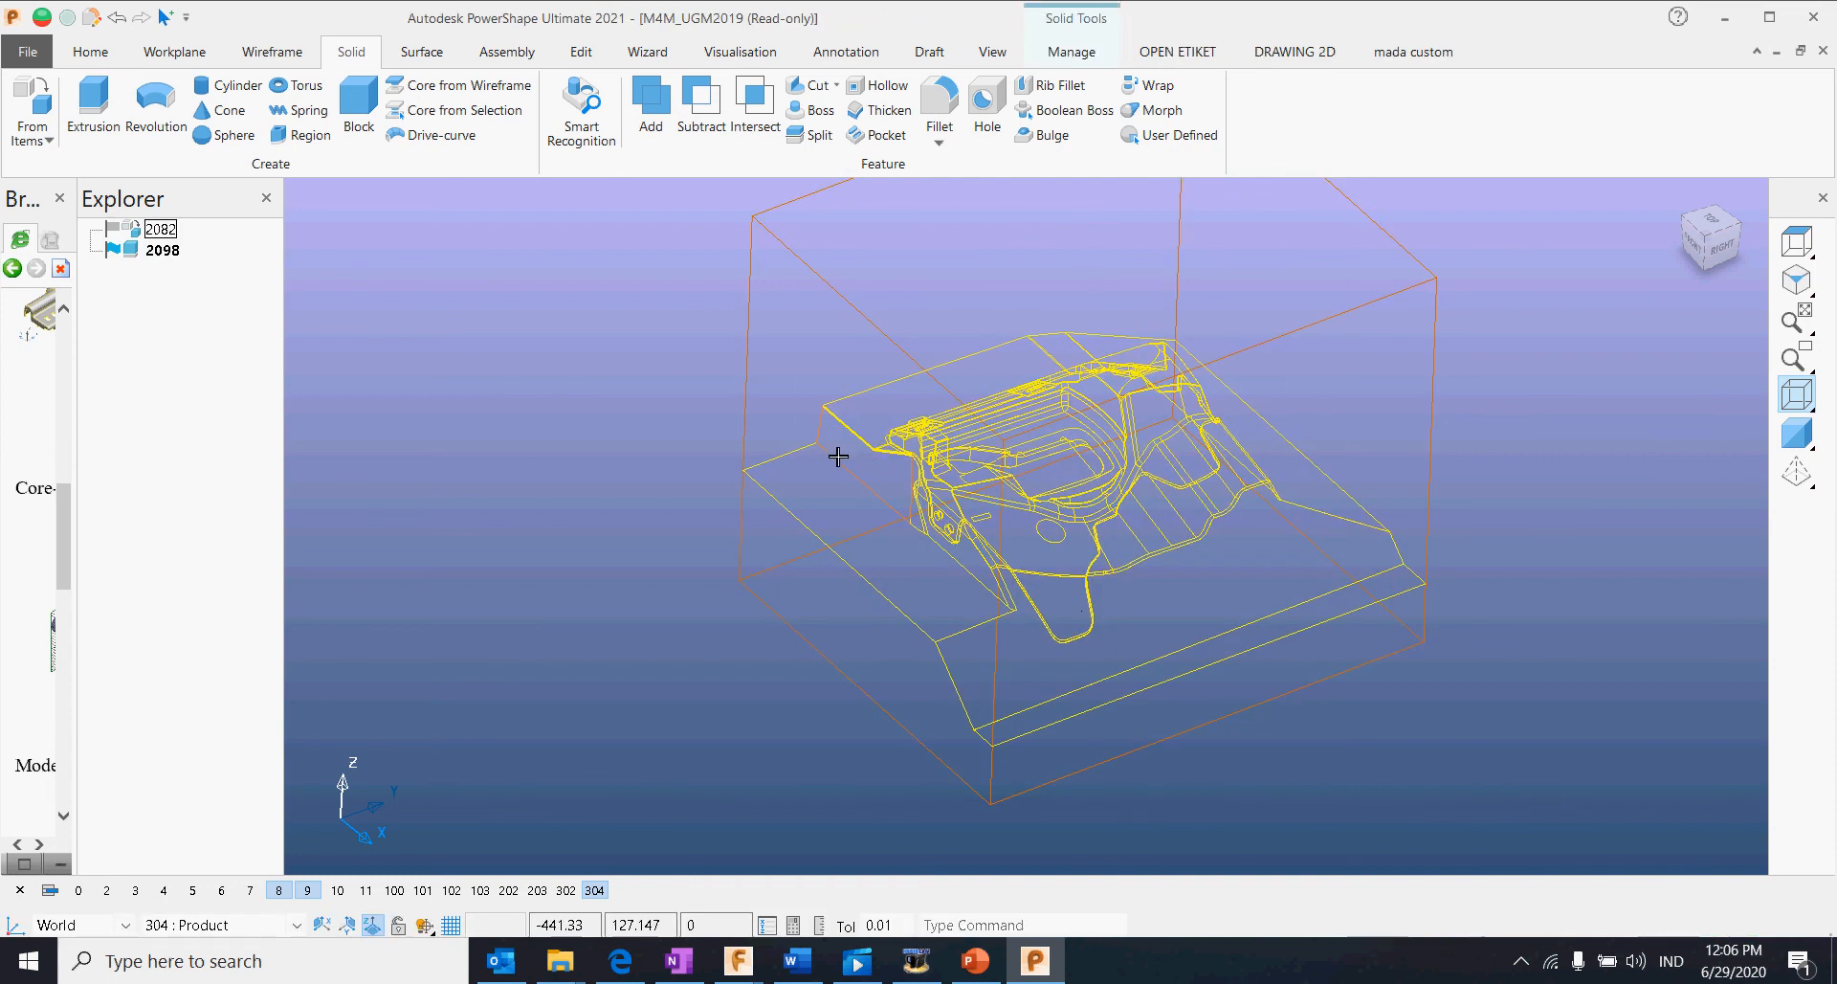
pyautogui.click(701, 105)
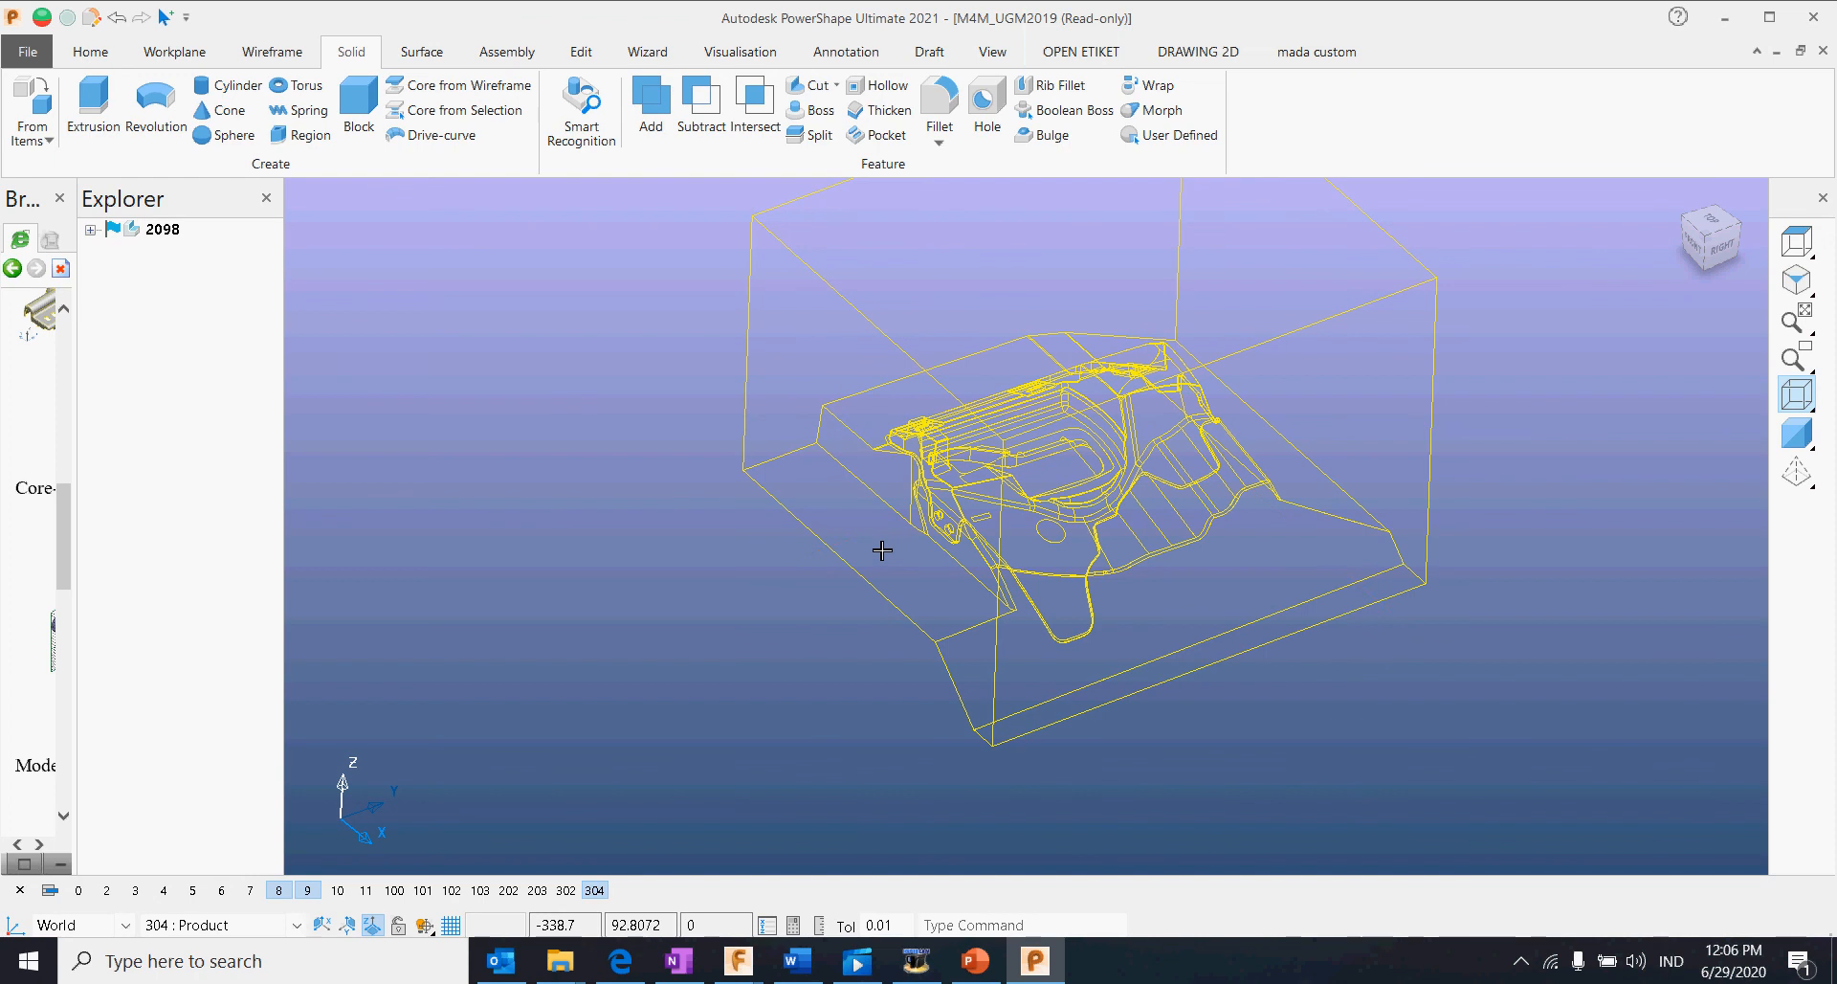
# Step: Return the model to shaded display and examine the underside of the cut block
pyautogui.moveTo(902, 561); pyautogui.dragTo(1009, 604, button='middle')
pyautogui.click(1798, 433)
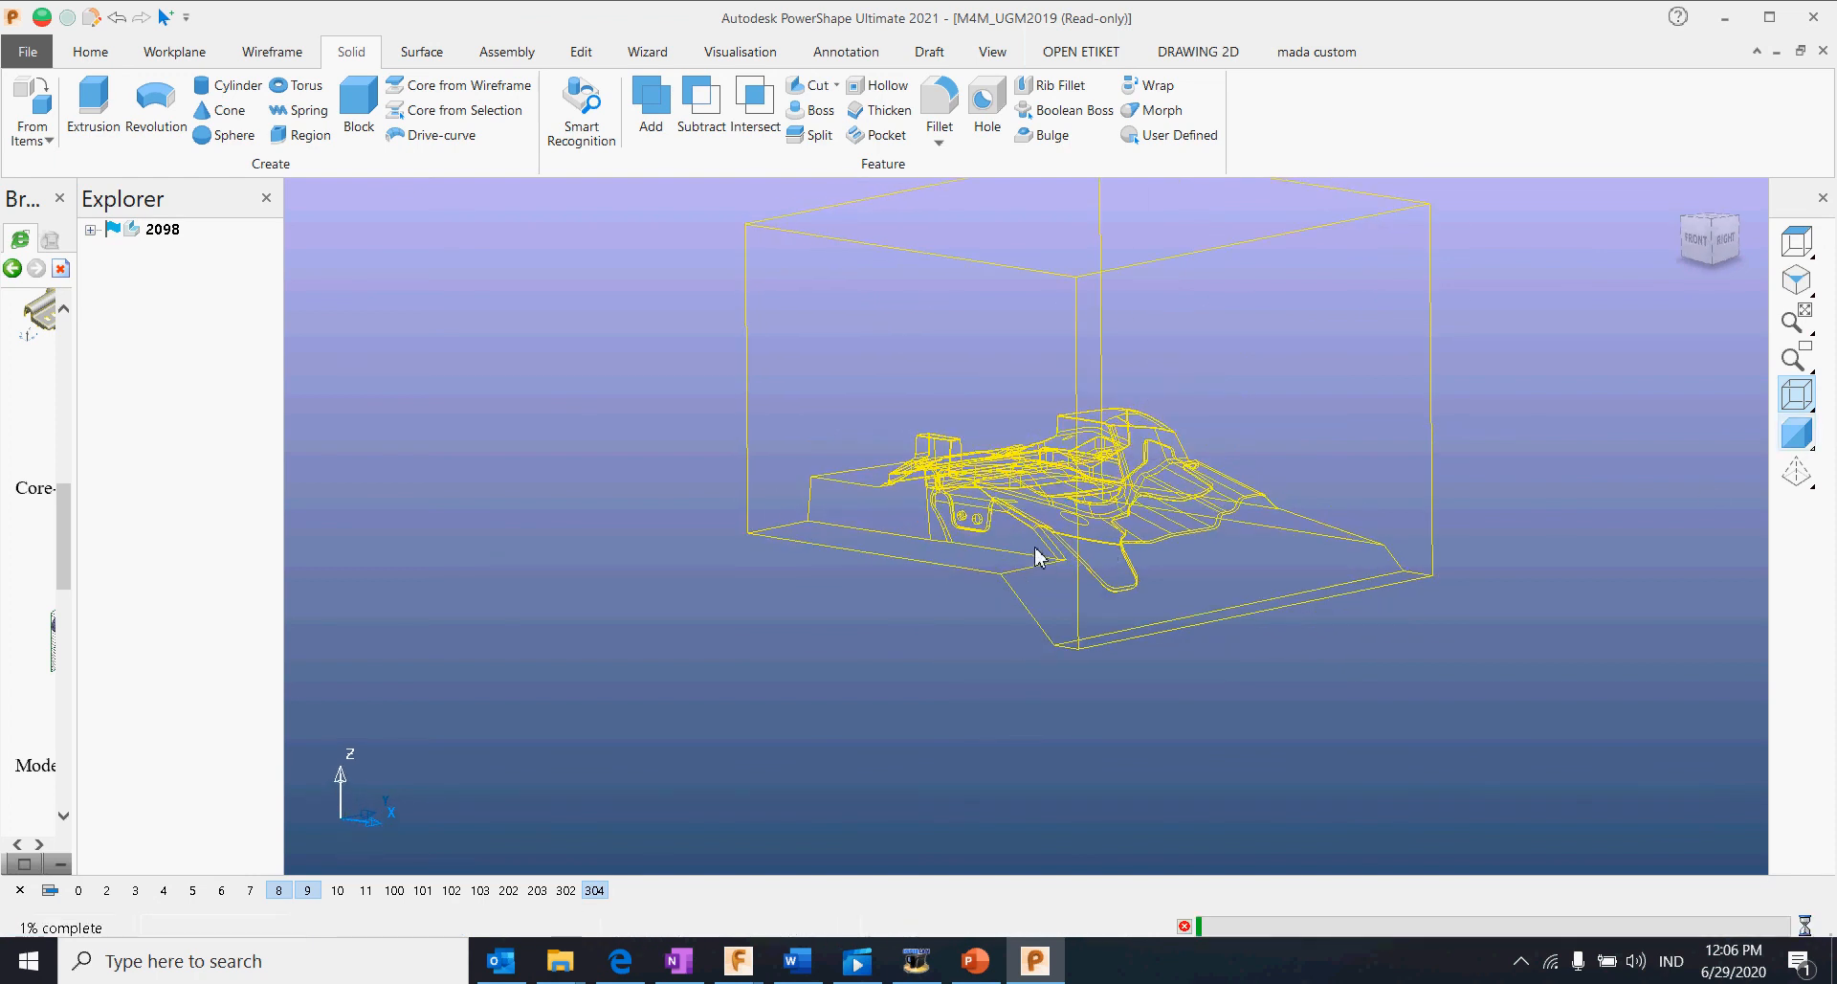
pyautogui.moveTo(558, 444); pyautogui.dragTo(811, 250, button='middle')
pyautogui.moveTo(777, 190); pyautogui.dragTo(842, 536, button='middle')
# Step: Change the cut block's Boolean feature from subtraction to intersection, keeping the portion below the parting surfaces
pyautogui.click(90, 230)
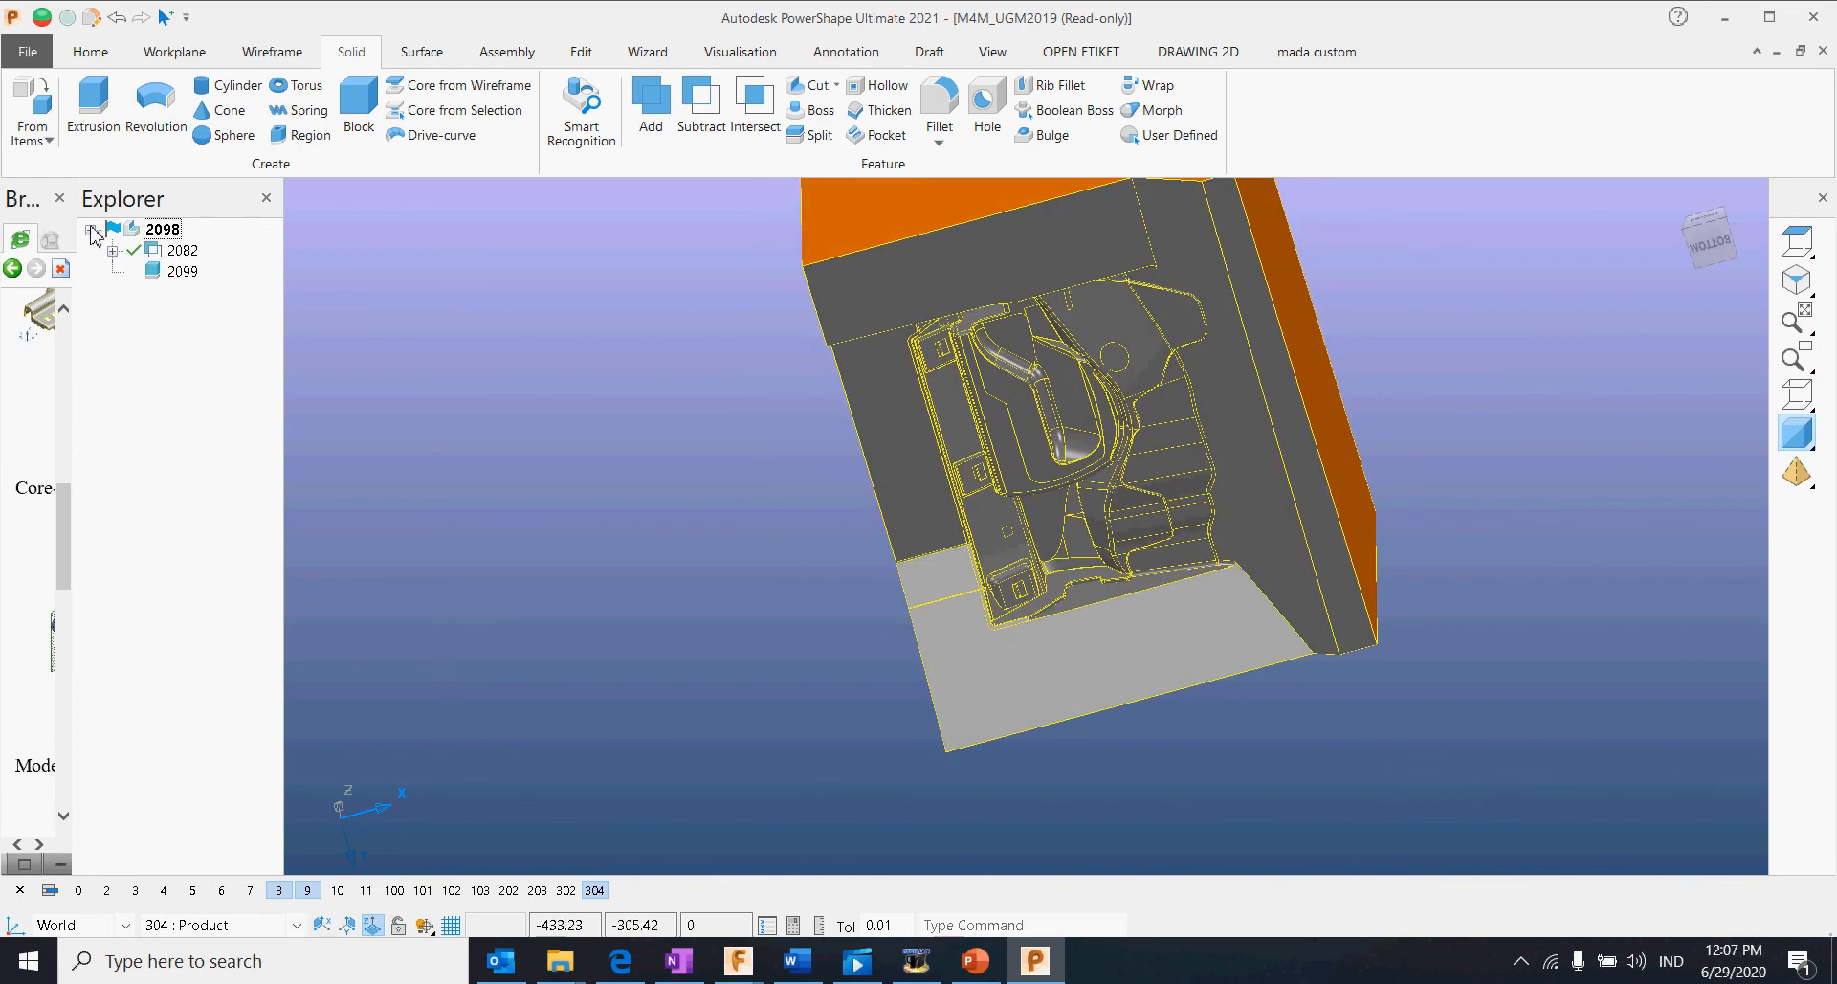
pyautogui.click(156, 252)
pyautogui.rightClick(155, 254)
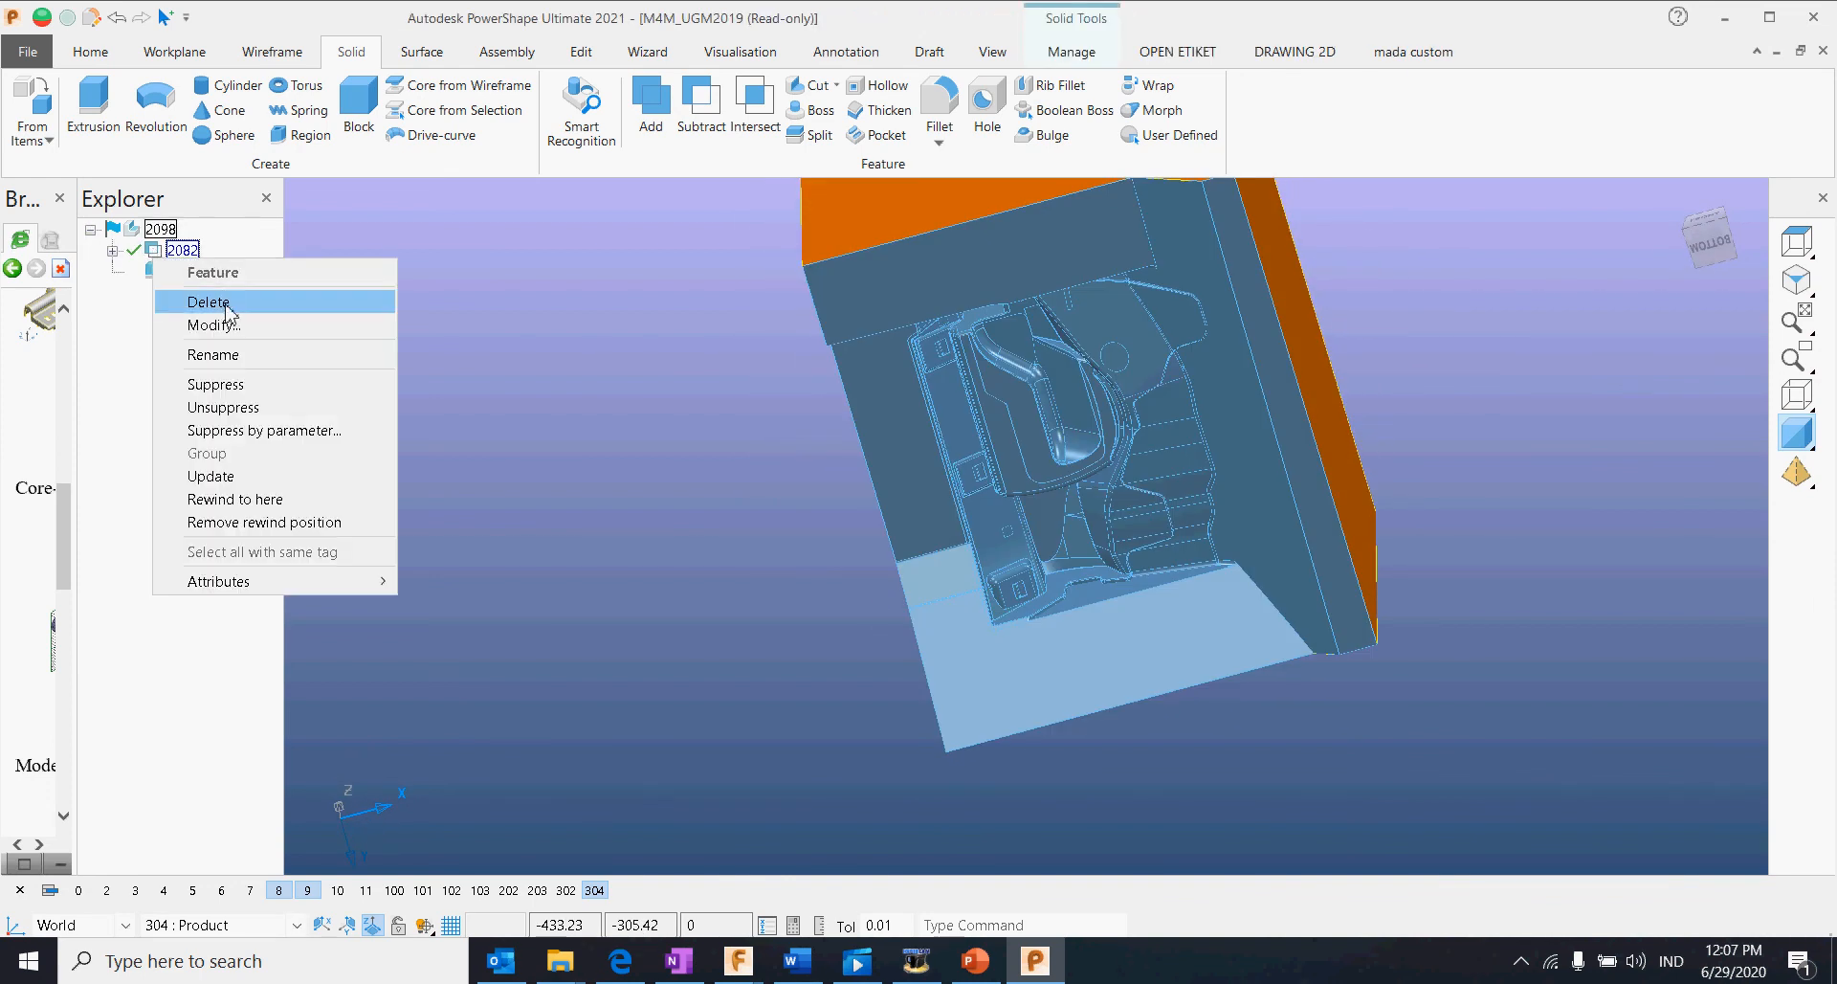
pyautogui.click(228, 326)
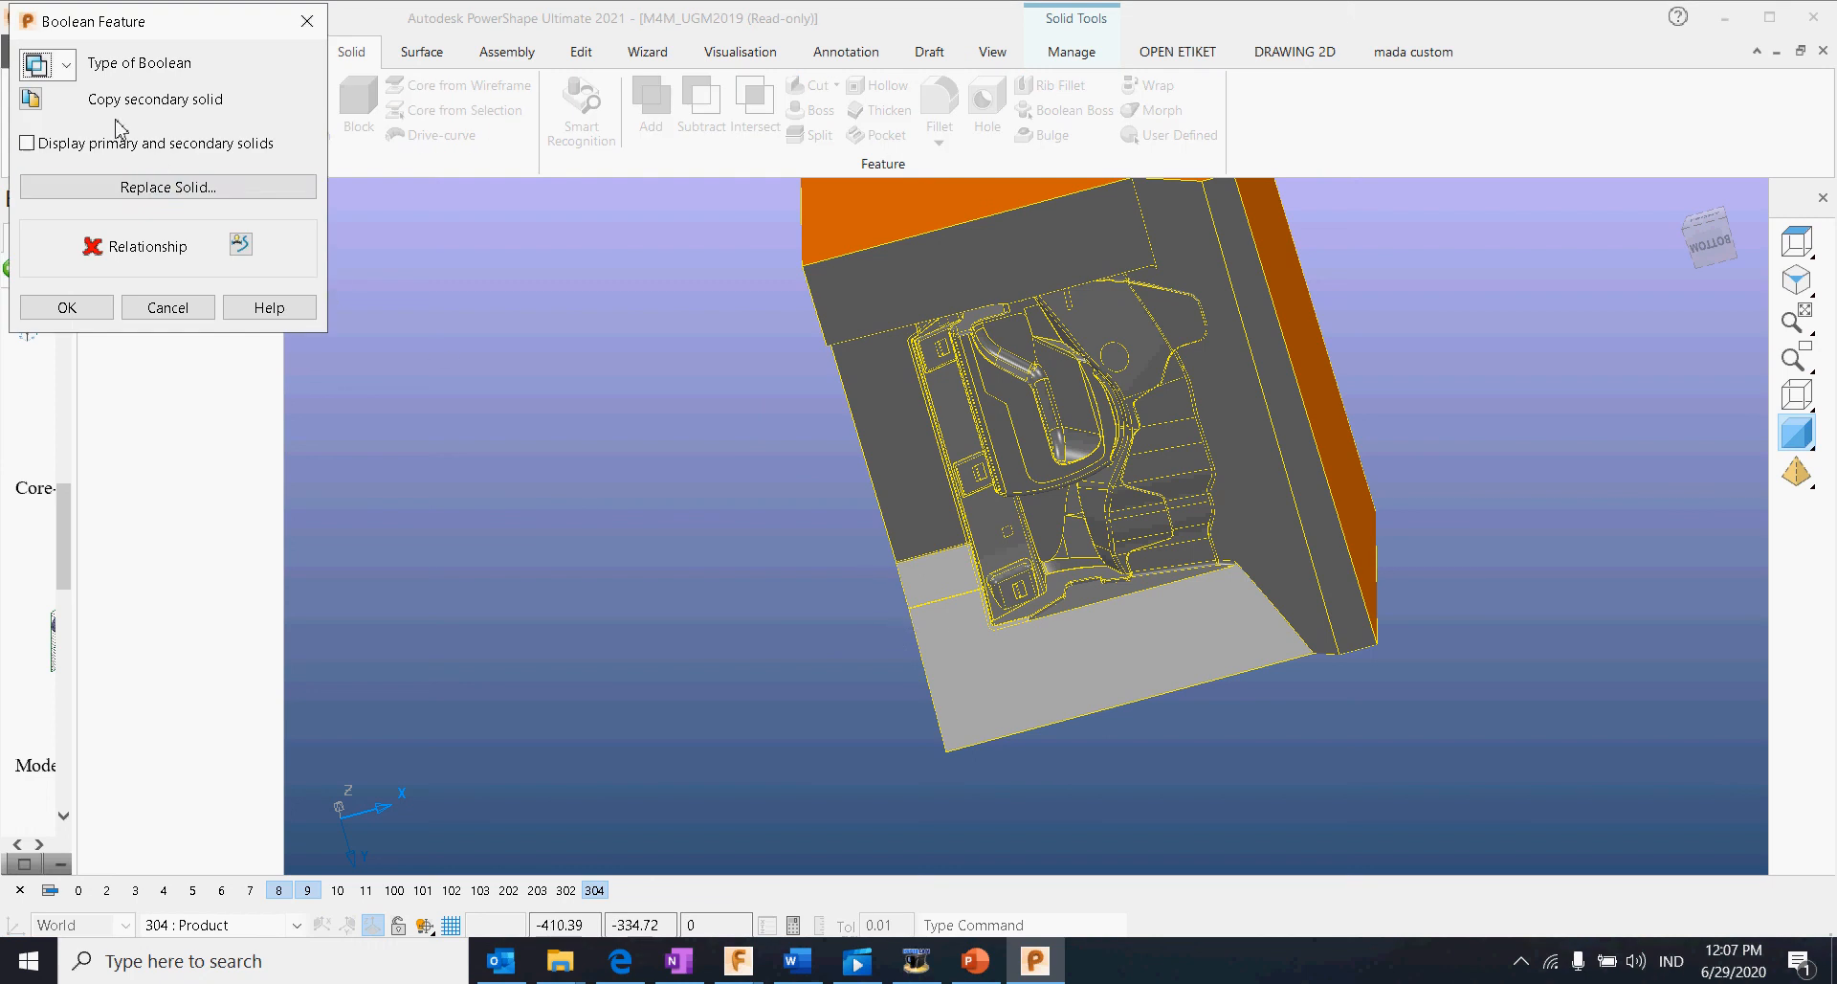
pyautogui.click(66, 65)
pyautogui.click(38, 131)
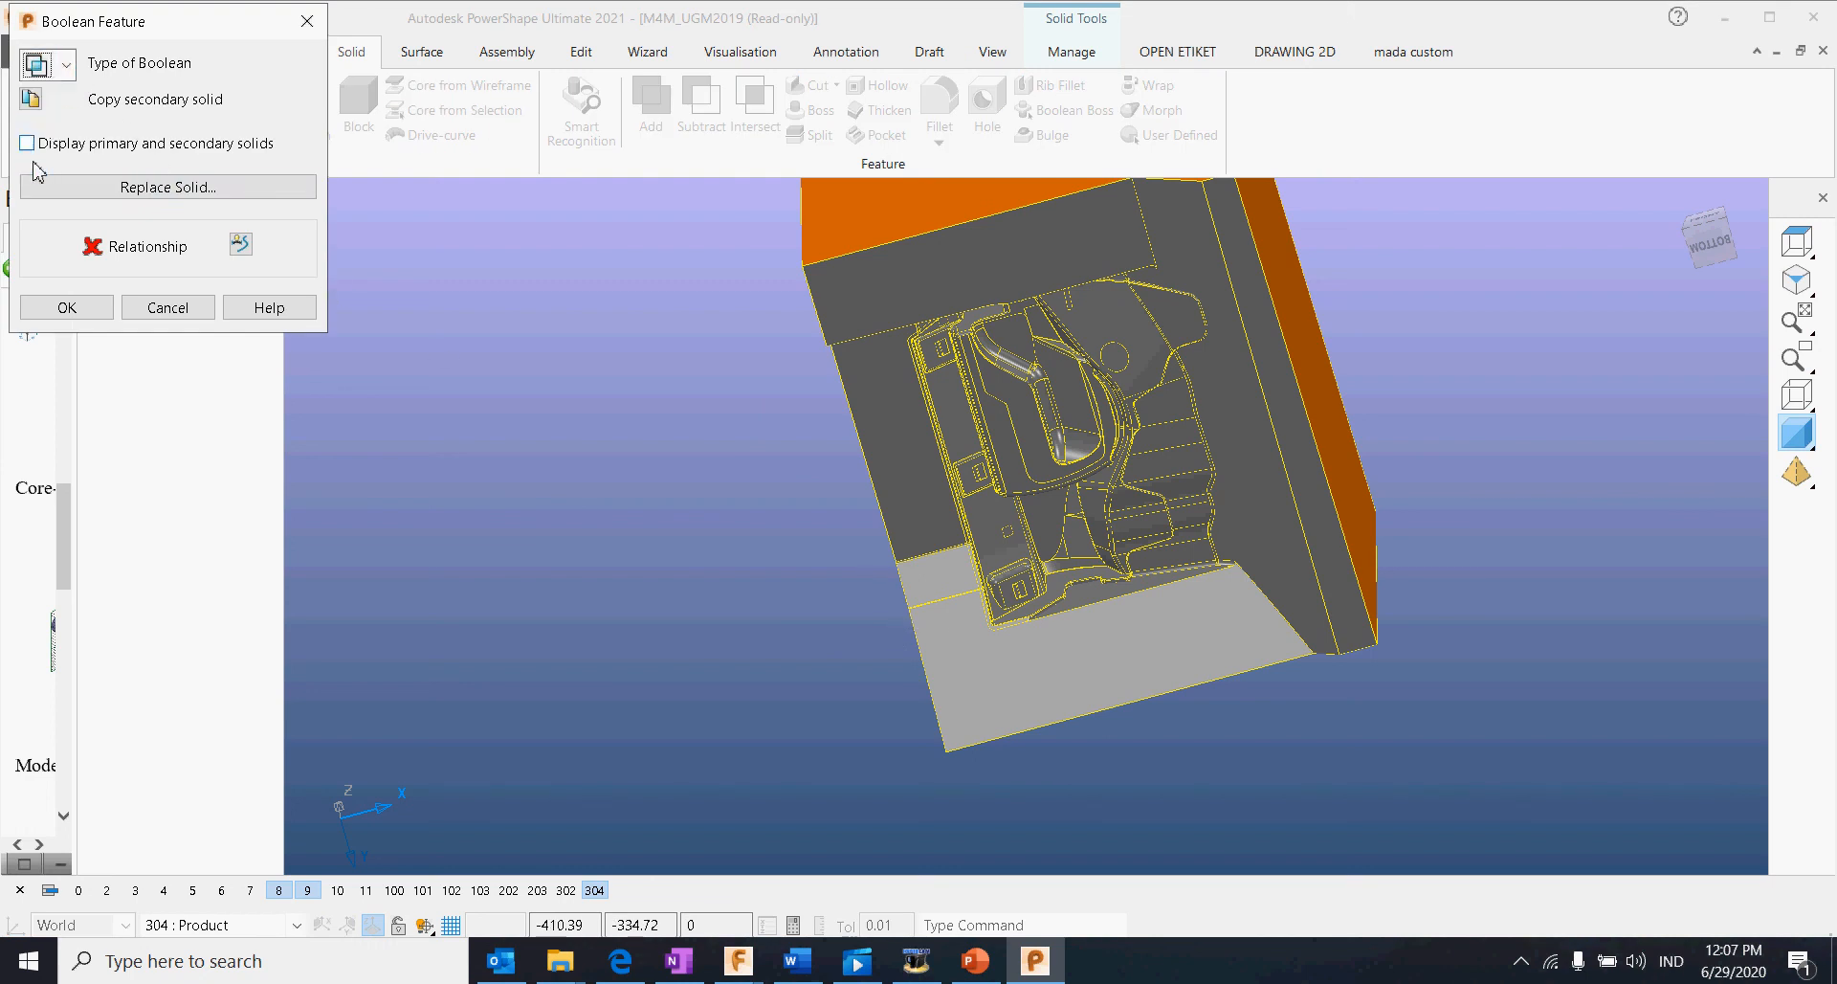
pyautogui.click(67, 308)
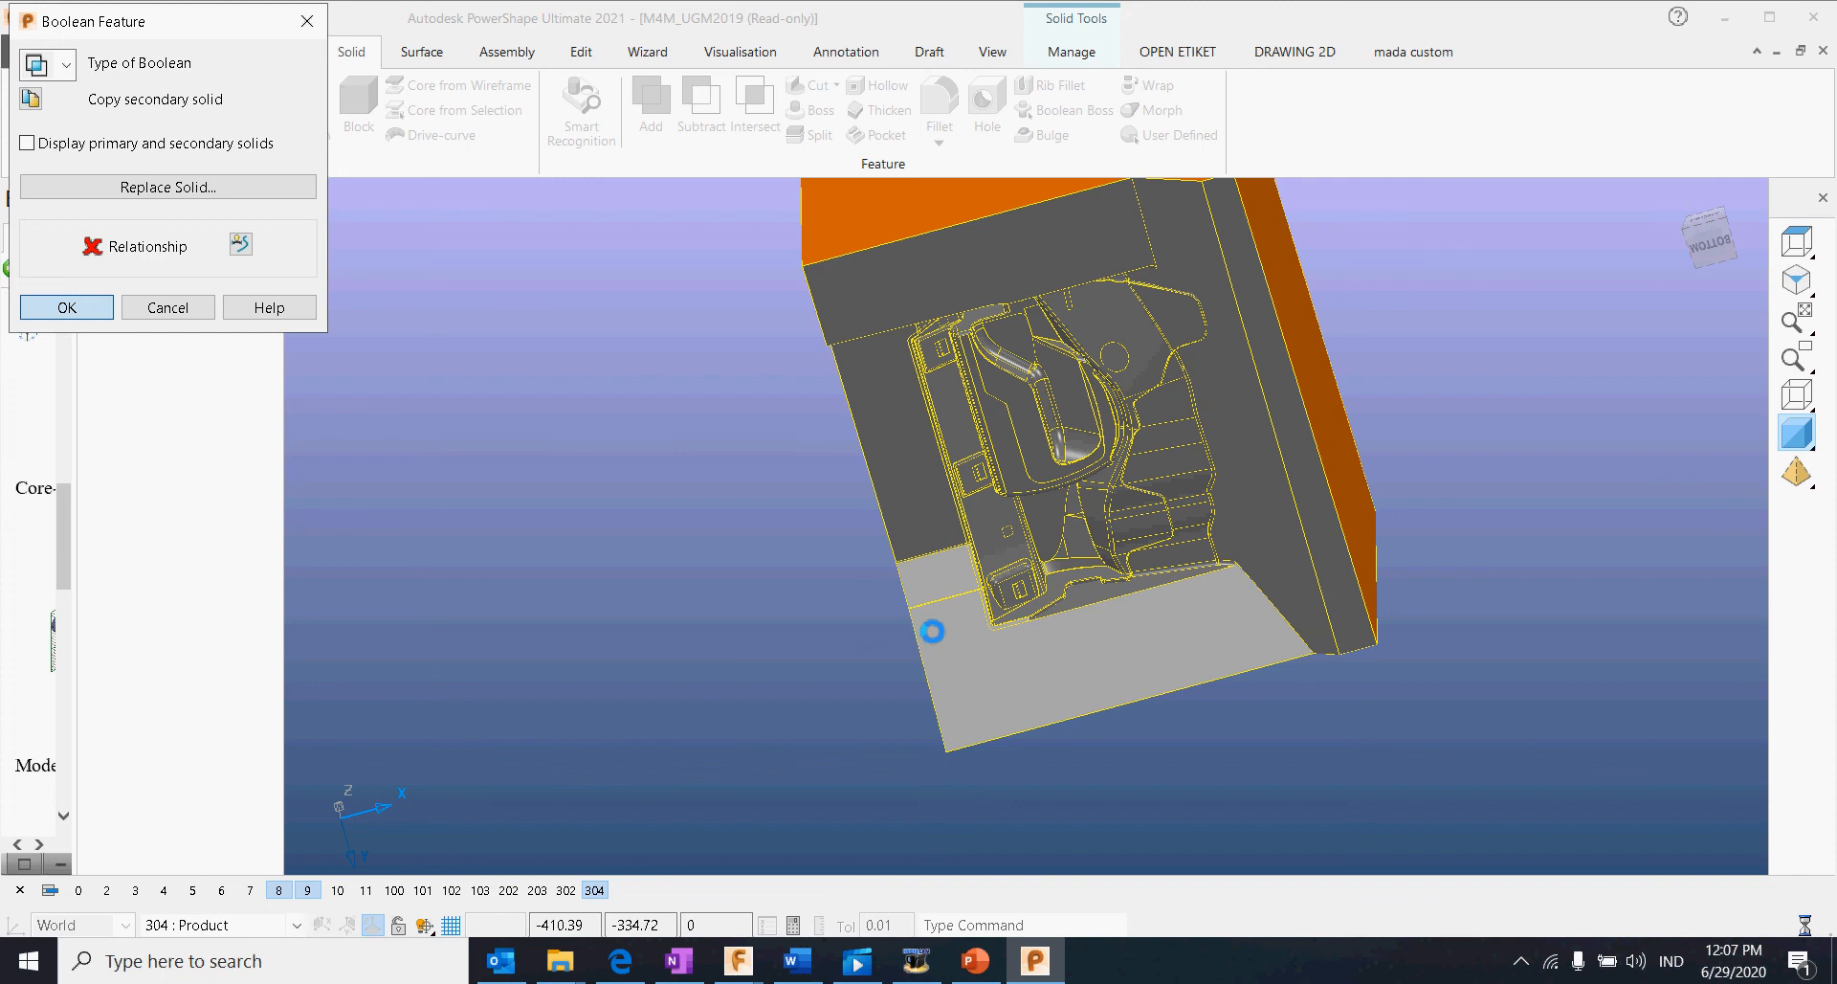
pyautogui.moveTo(1041, 627)
pyautogui.mouseDown(button='middle')
pyautogui.moveTo(972, 628)
pyautogui.moveTo(1030, 620)
pyautogui.moveTo(1005, 513)
pyautogui.moveTo(988, 704)
pyautogui.moveTo(1017, 539)
pyautogui.mouseUp(button='middle')
pyautogui.scroll(2, 1031, 621)
pyautogui.scroll(-3, 1016, 553)
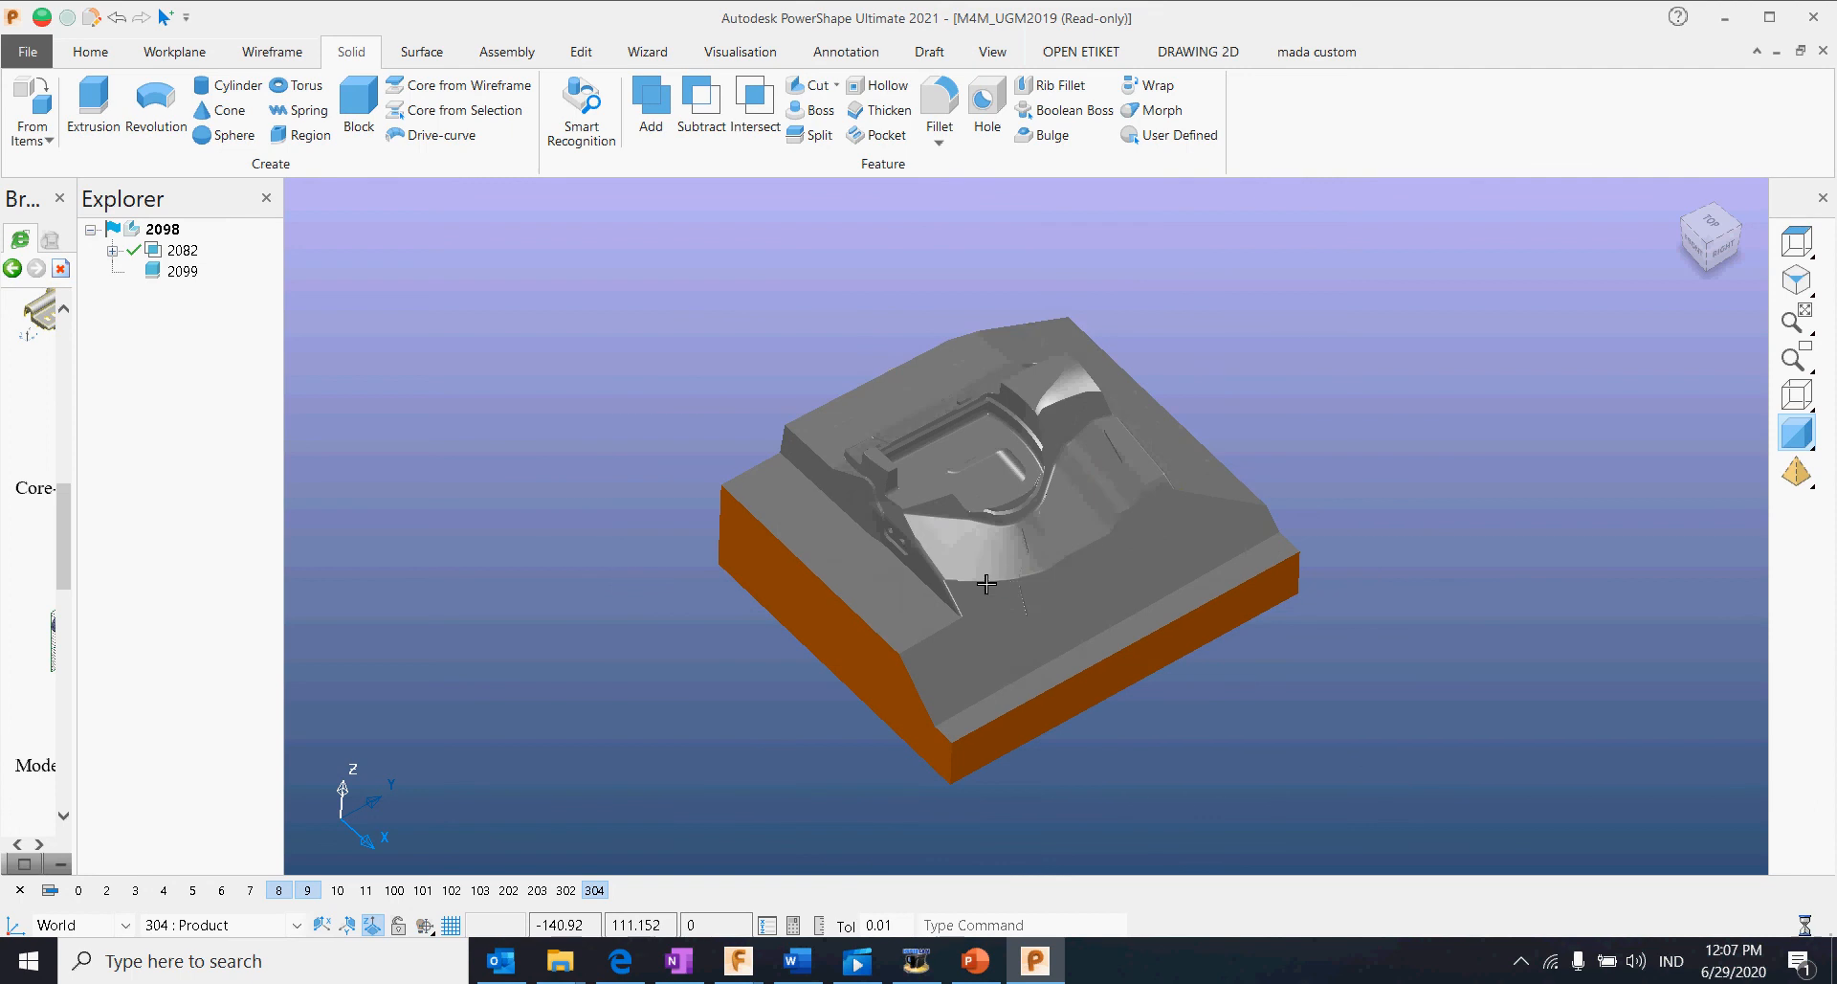
# Step: Display level 10 (cavity finish) together with the core block and compare the red cavity solid with the core
pyautogui.click(986, 583)
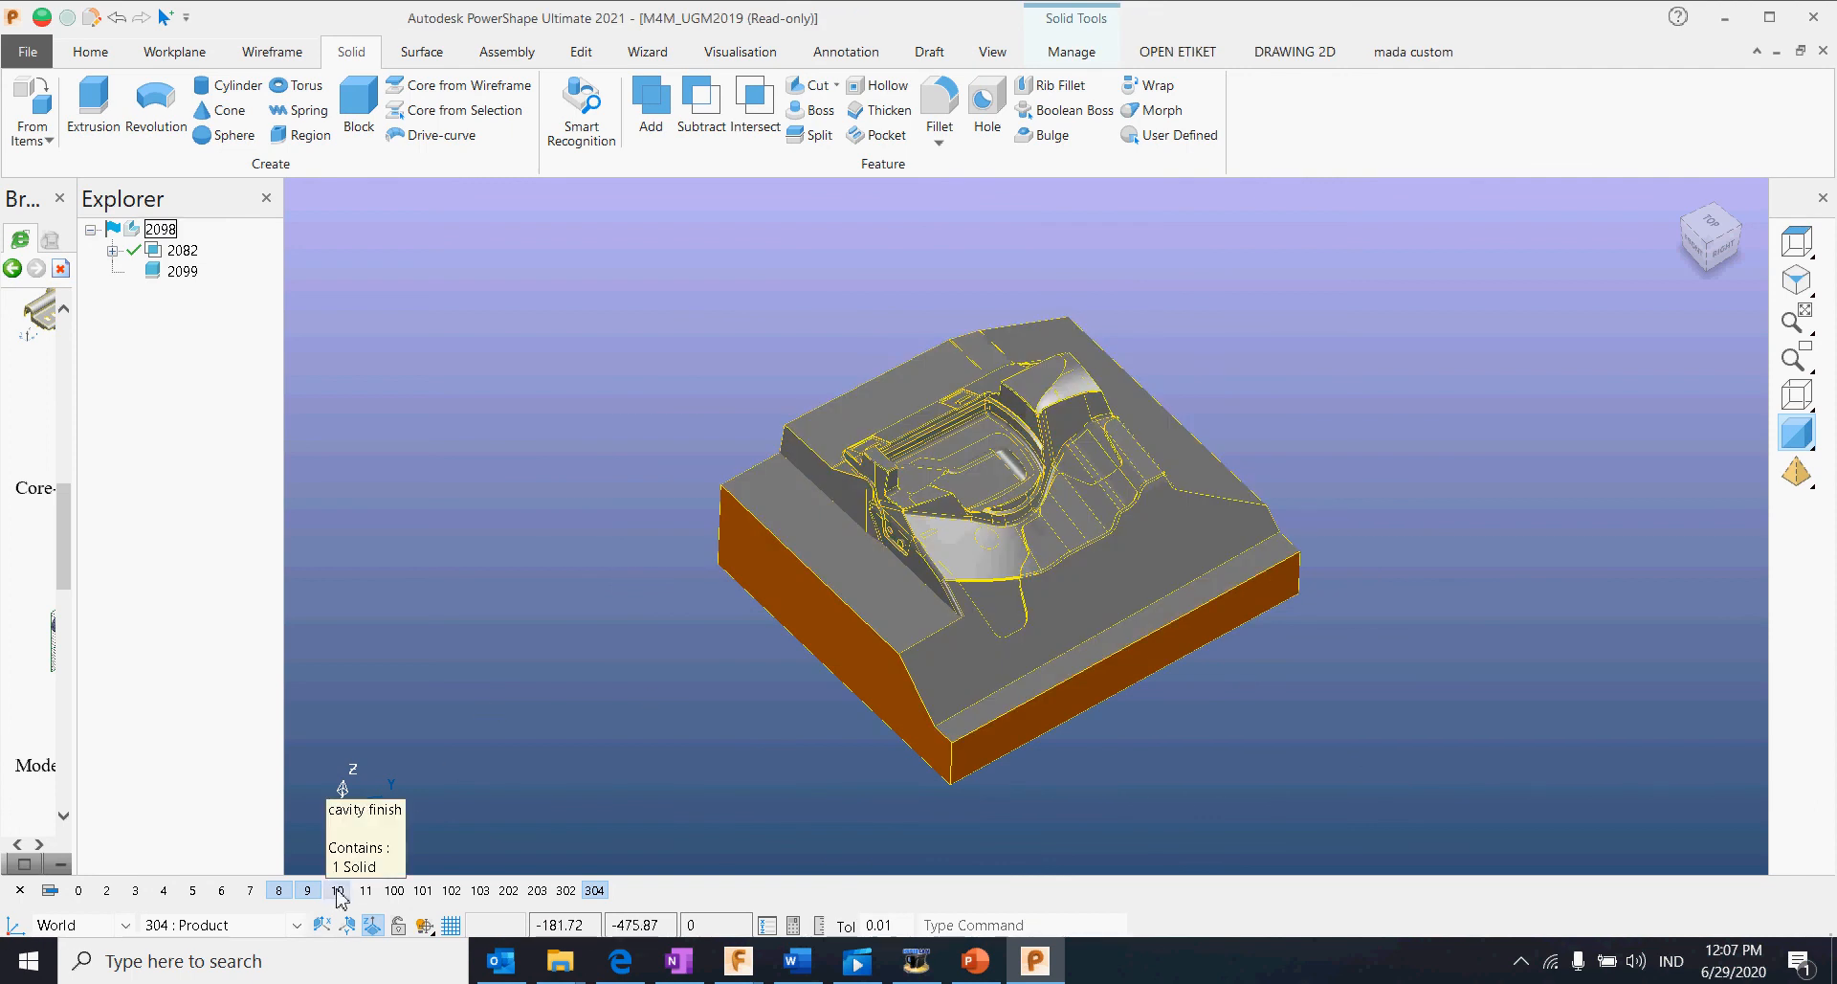
pyautogui.click(673, 575)
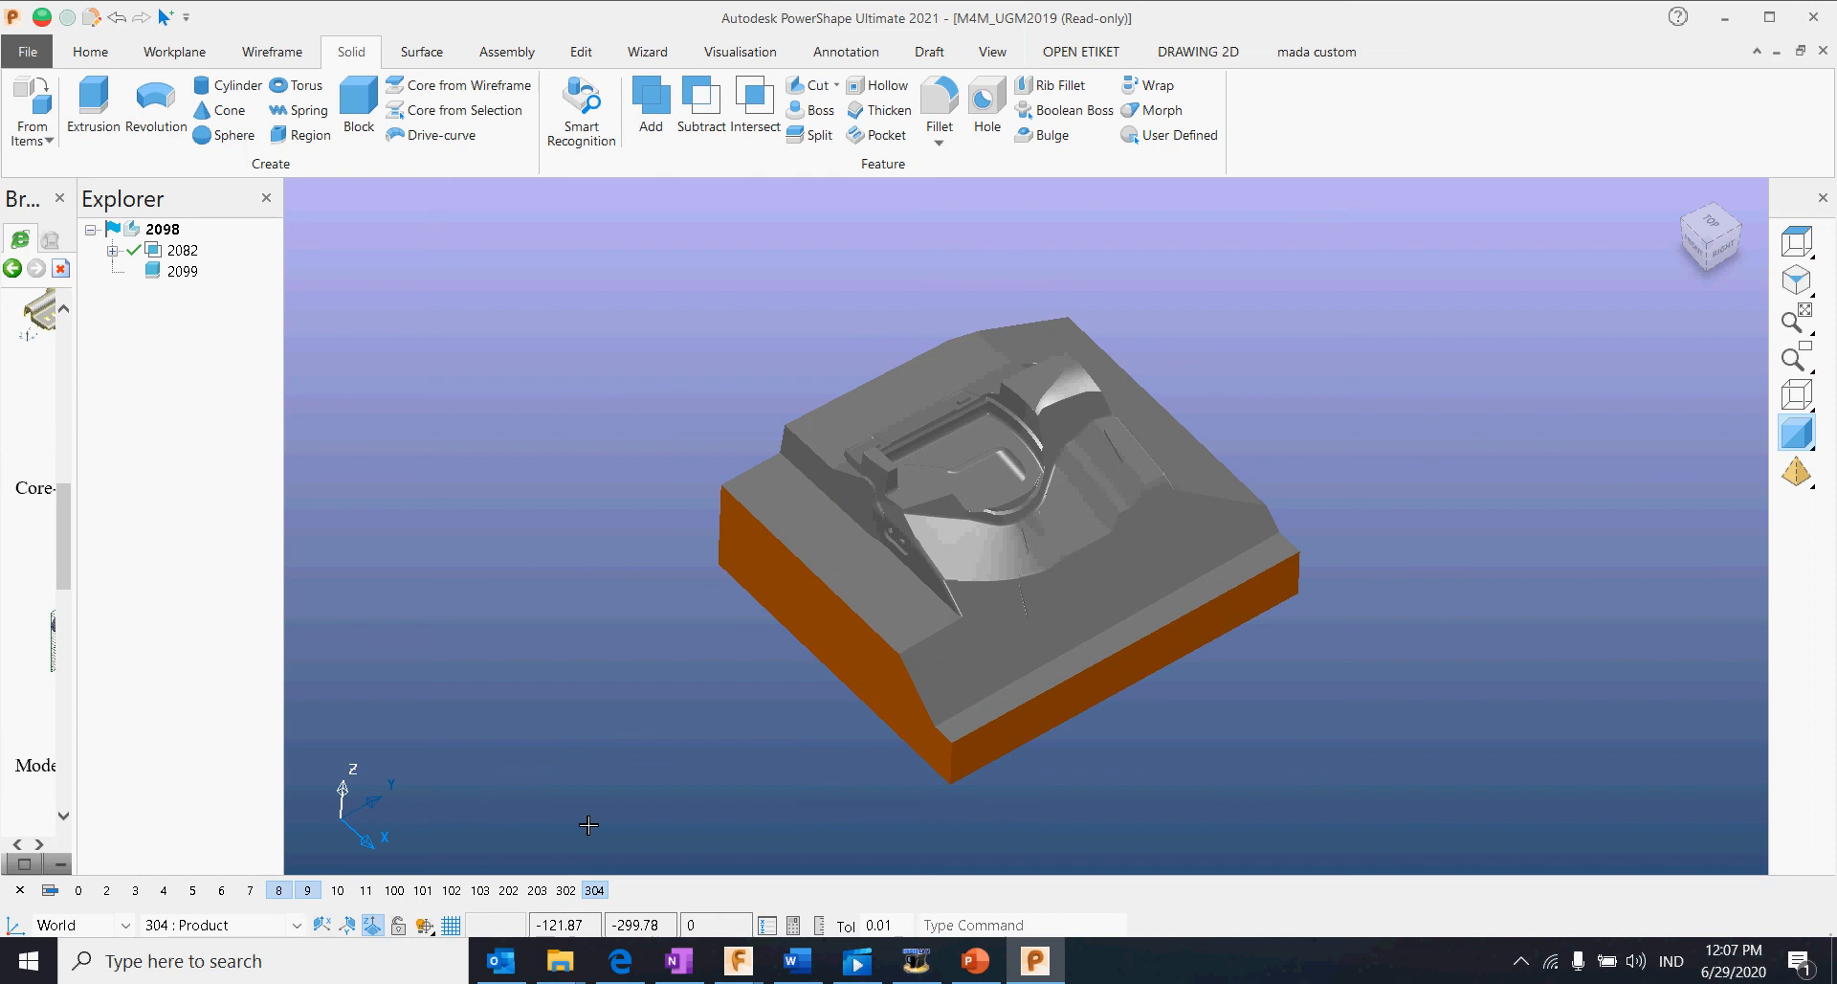
pyautogui.click(337, 890)
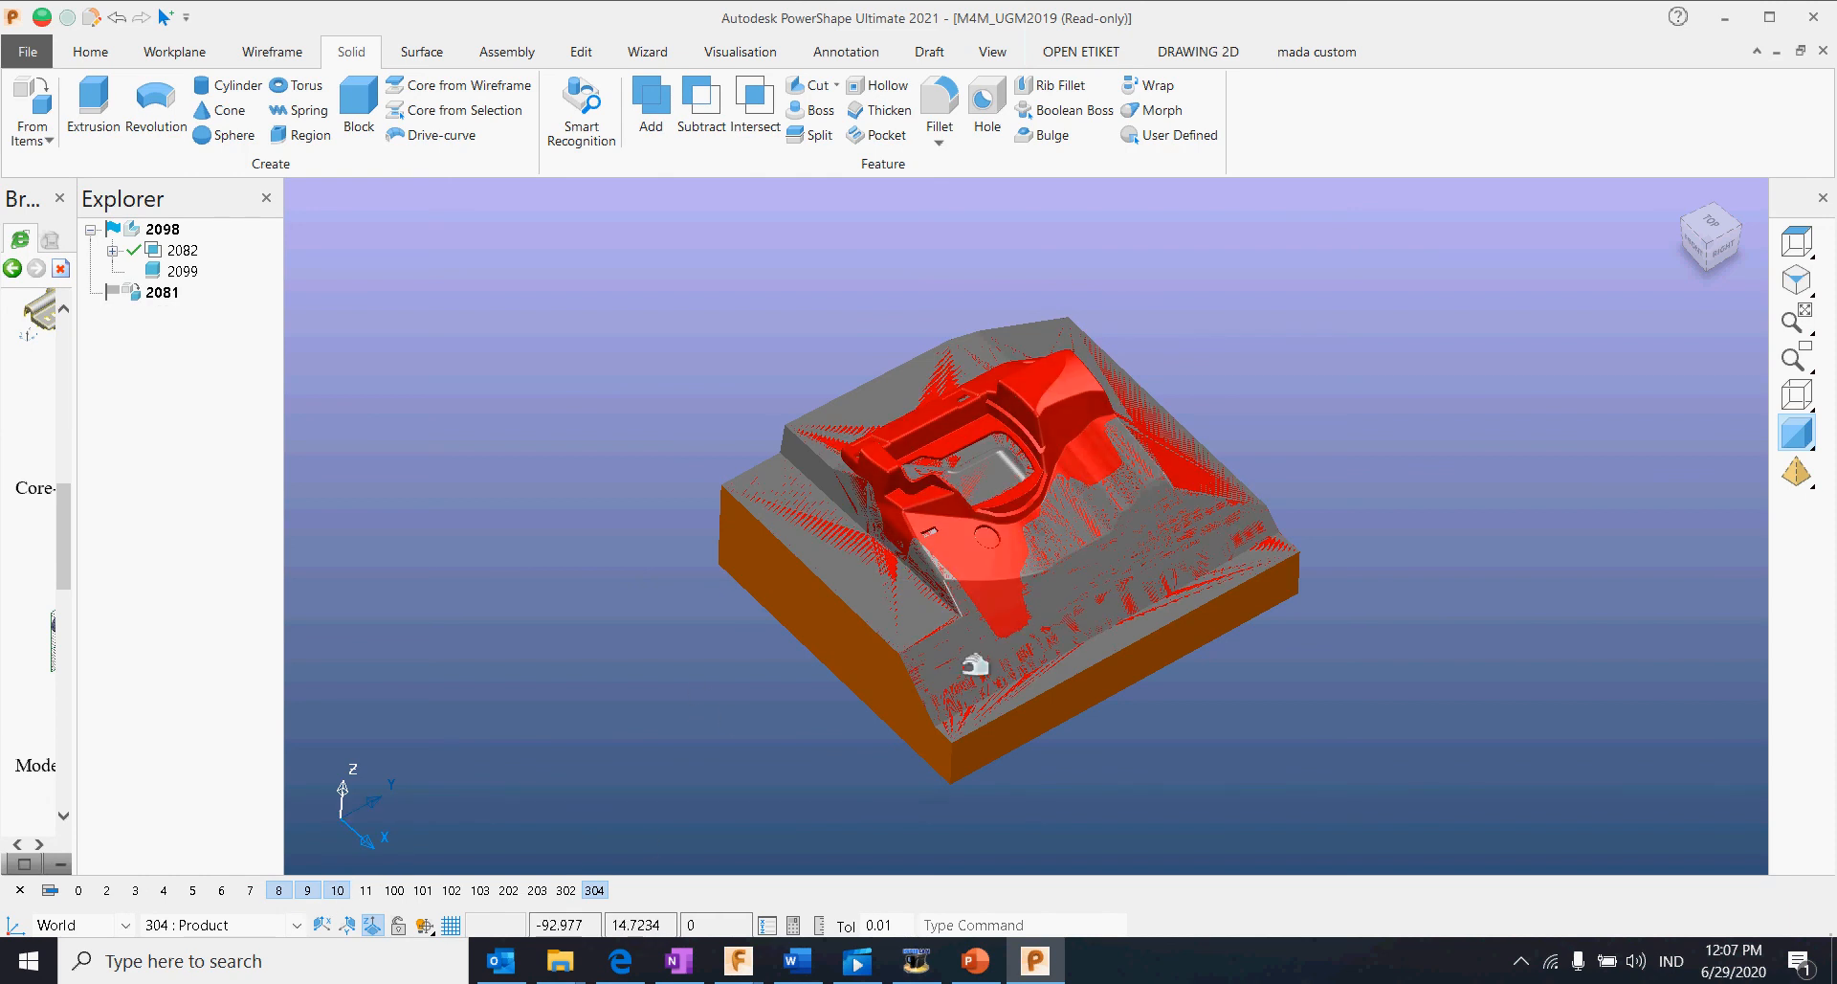
pyautogui.scroll(3, 996, 603)
pyautogui.moveTo(991, 703); pyautogui.dragTo(1070, 581, button='middle')
pyautogui.scroll(3, 1067, 578)
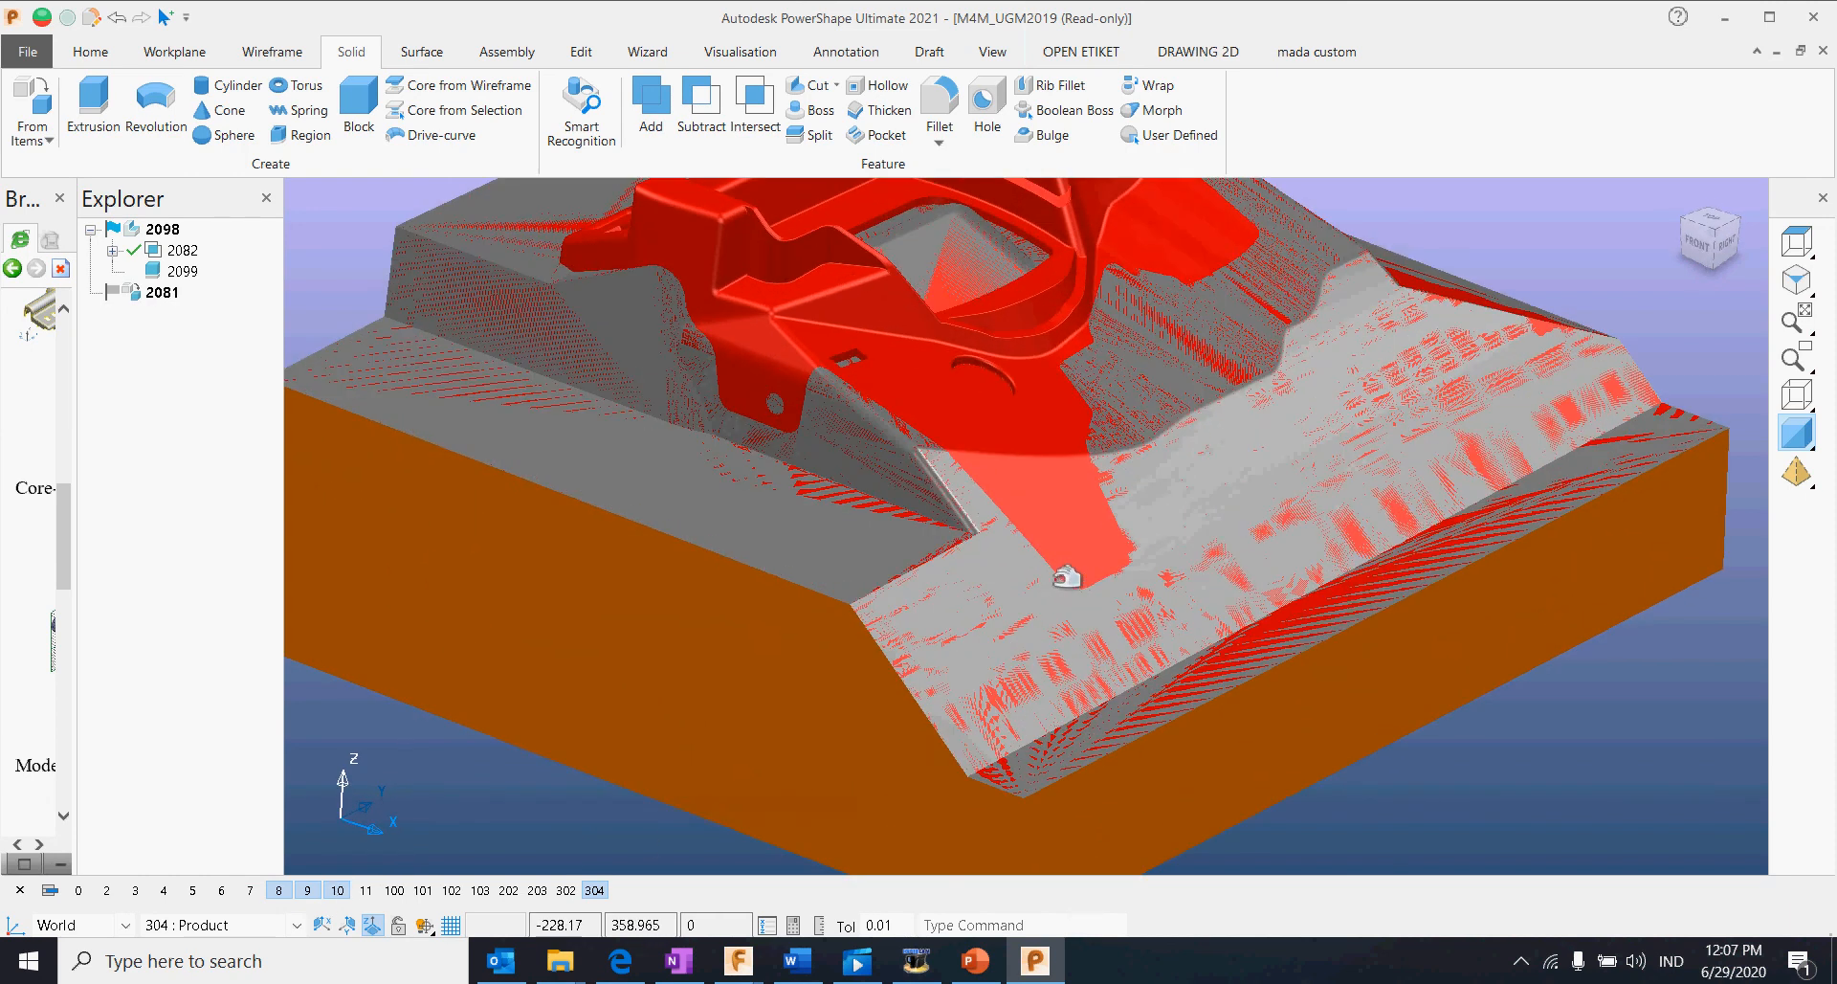
# Step: Display level 11 (cavity box) and clear the finished core block from the view
pyautogui.click(367, 890)
pyautogui.scroll(-5, 913, 725)
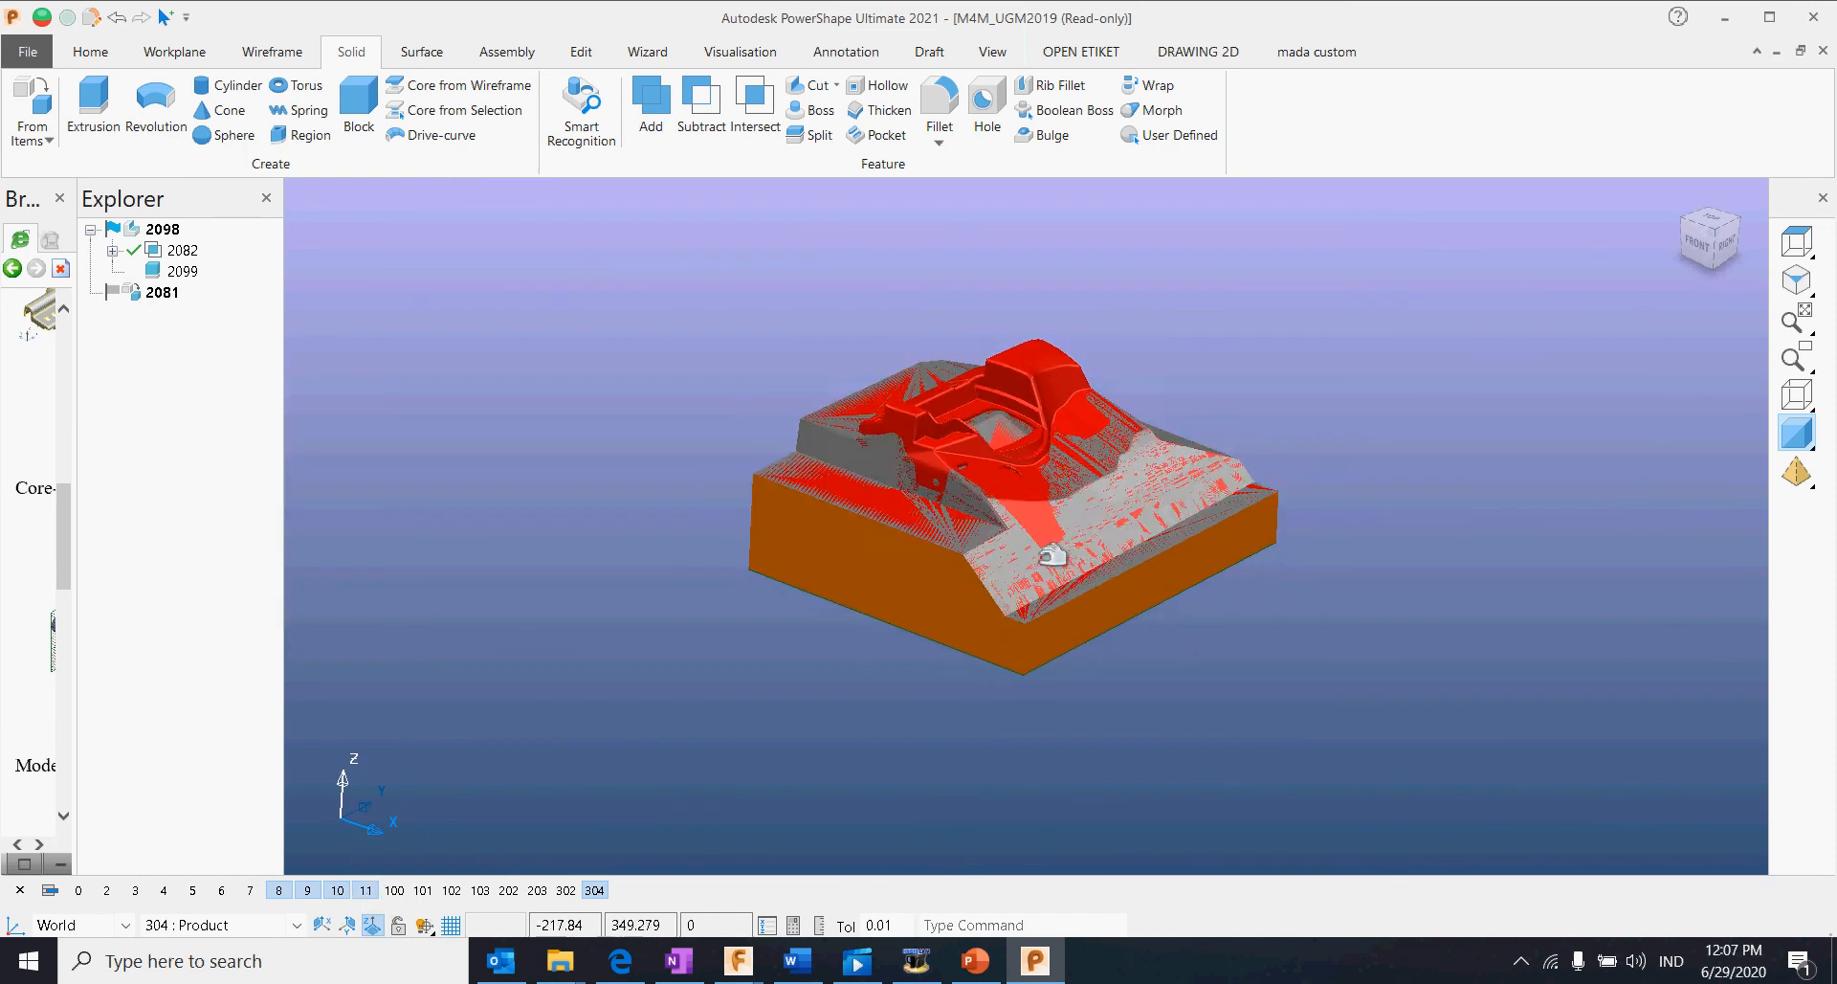
pyautogui.click(852, 592)
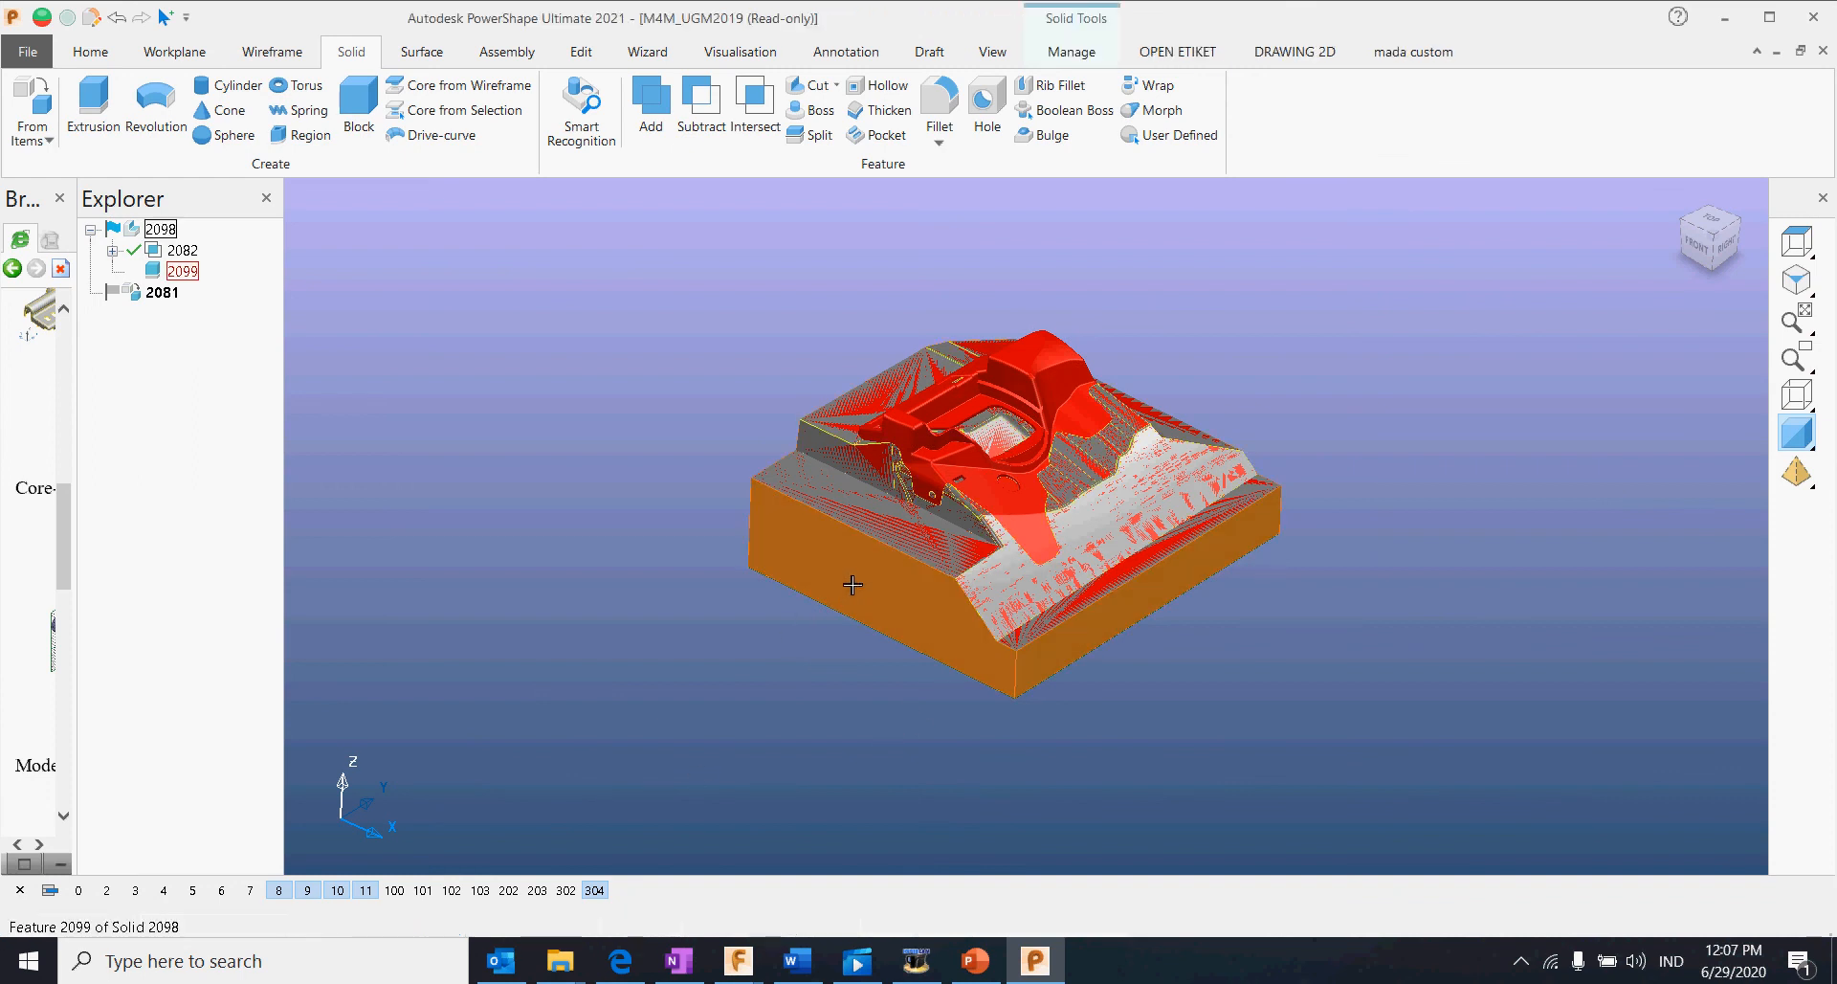
pyautogui.press('Delete')
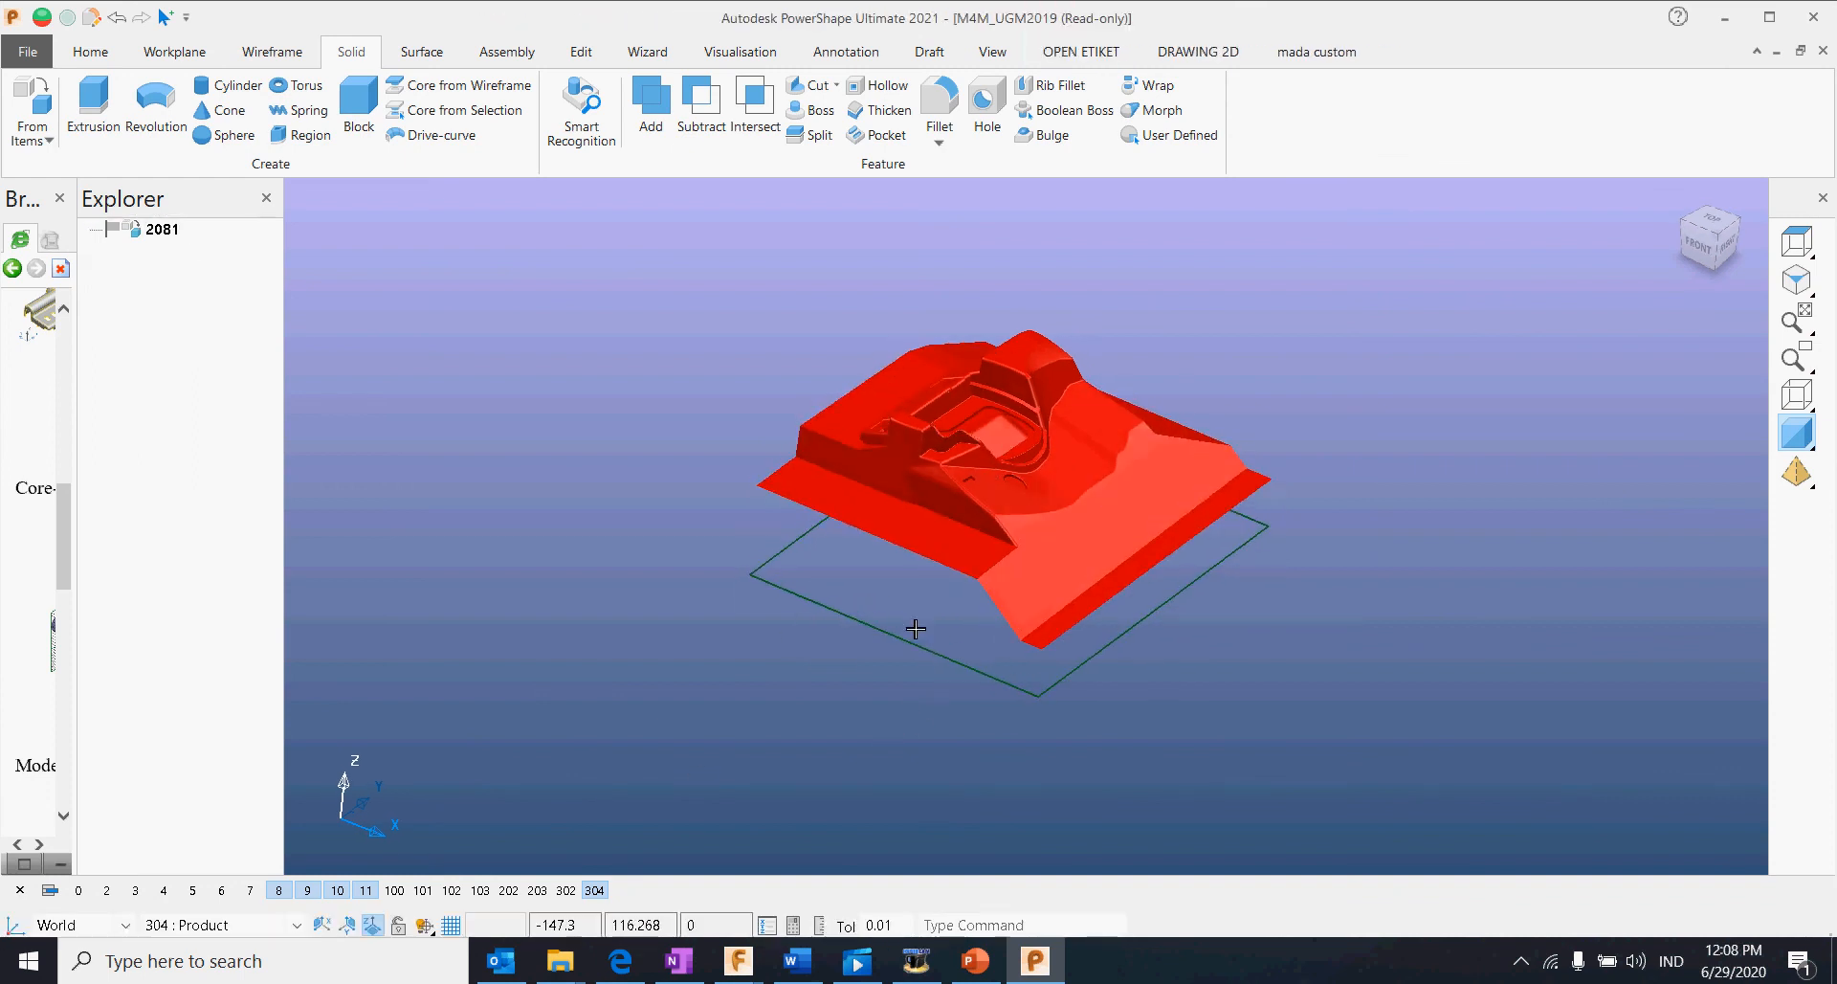
# Step: Extrude the cavity box outline upward into a solid block enclosing the red cavity solid, and display the model in wireframe
pyautogui.click(922, 633)
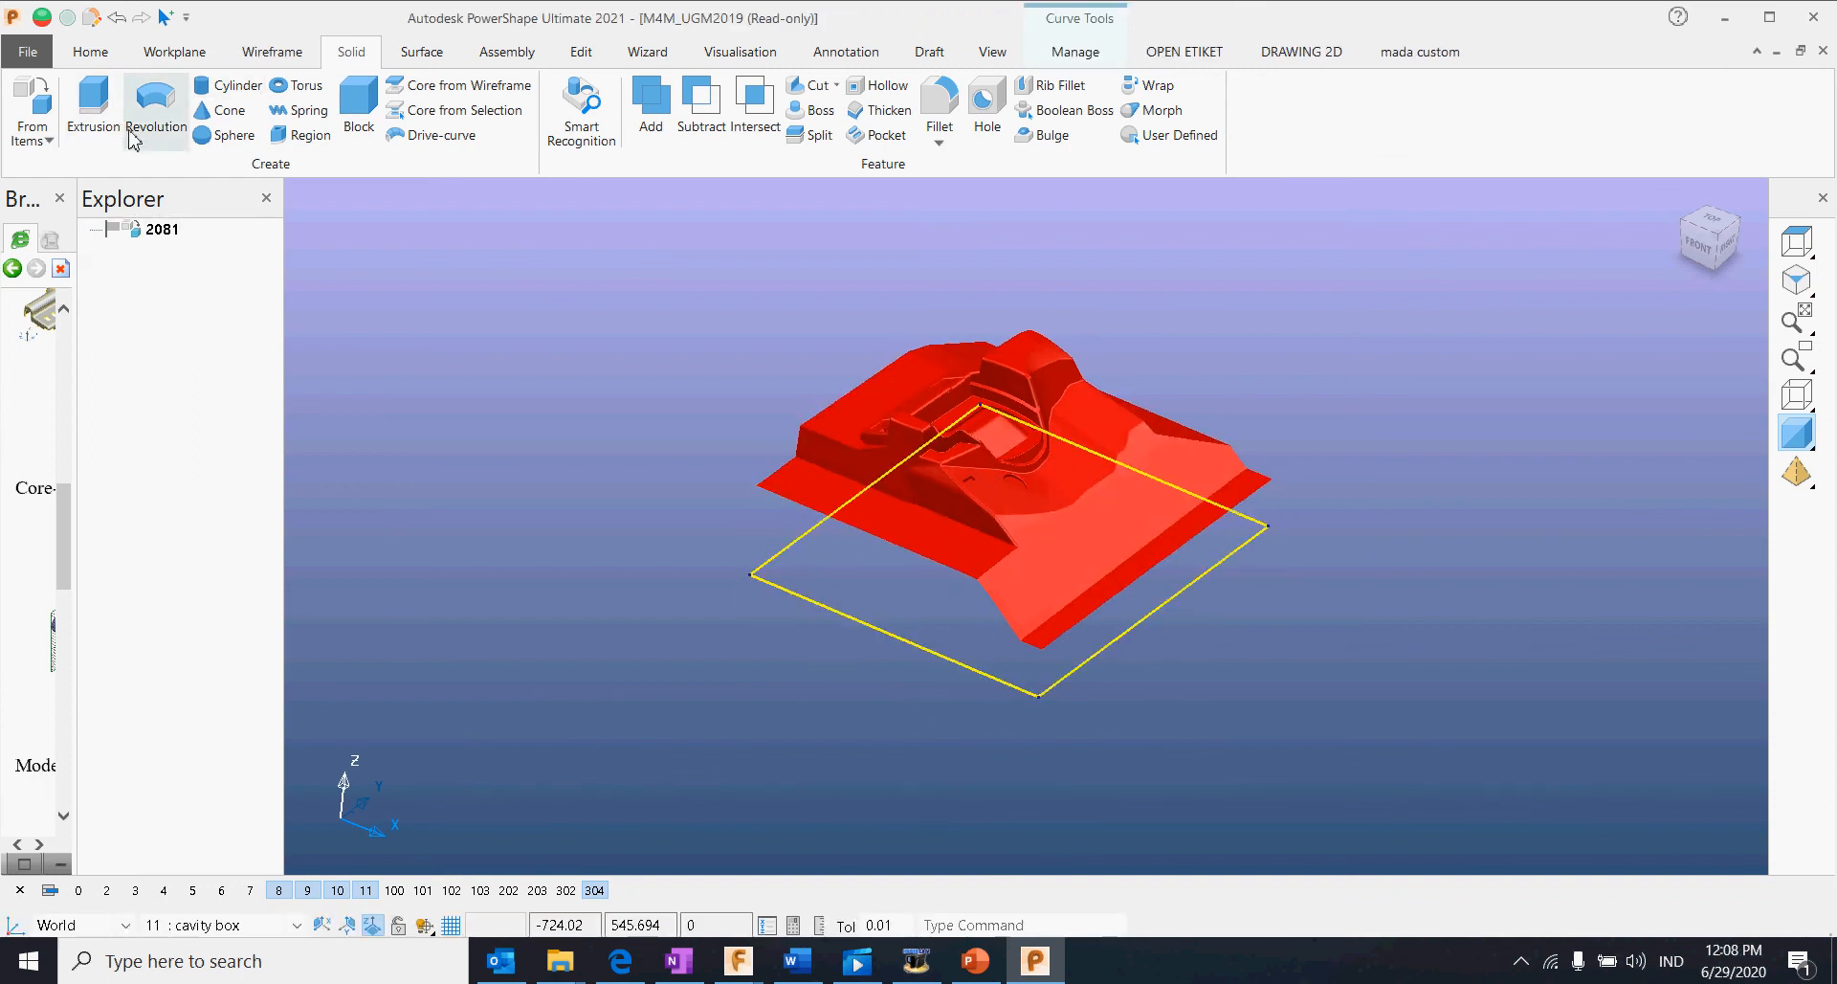
pyautogui.click(93, 105)
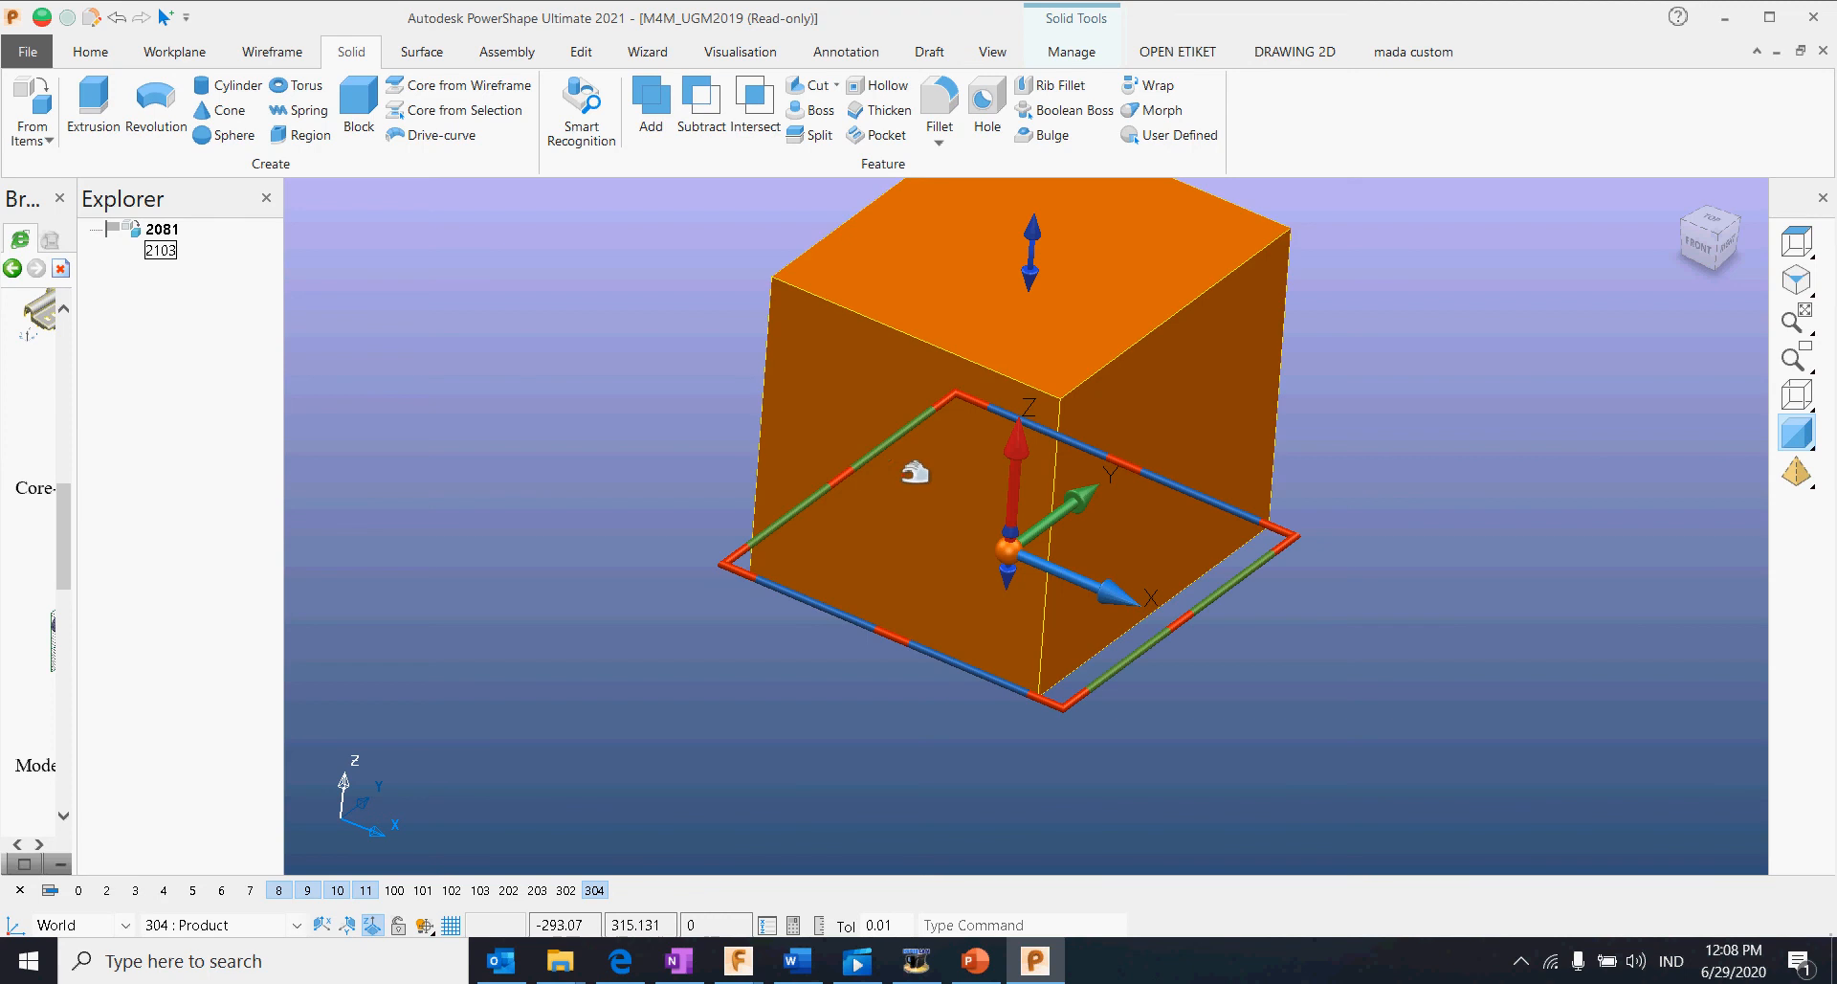
pyautogui.click(1492, 377)
pyautogui.click(1797, 395)
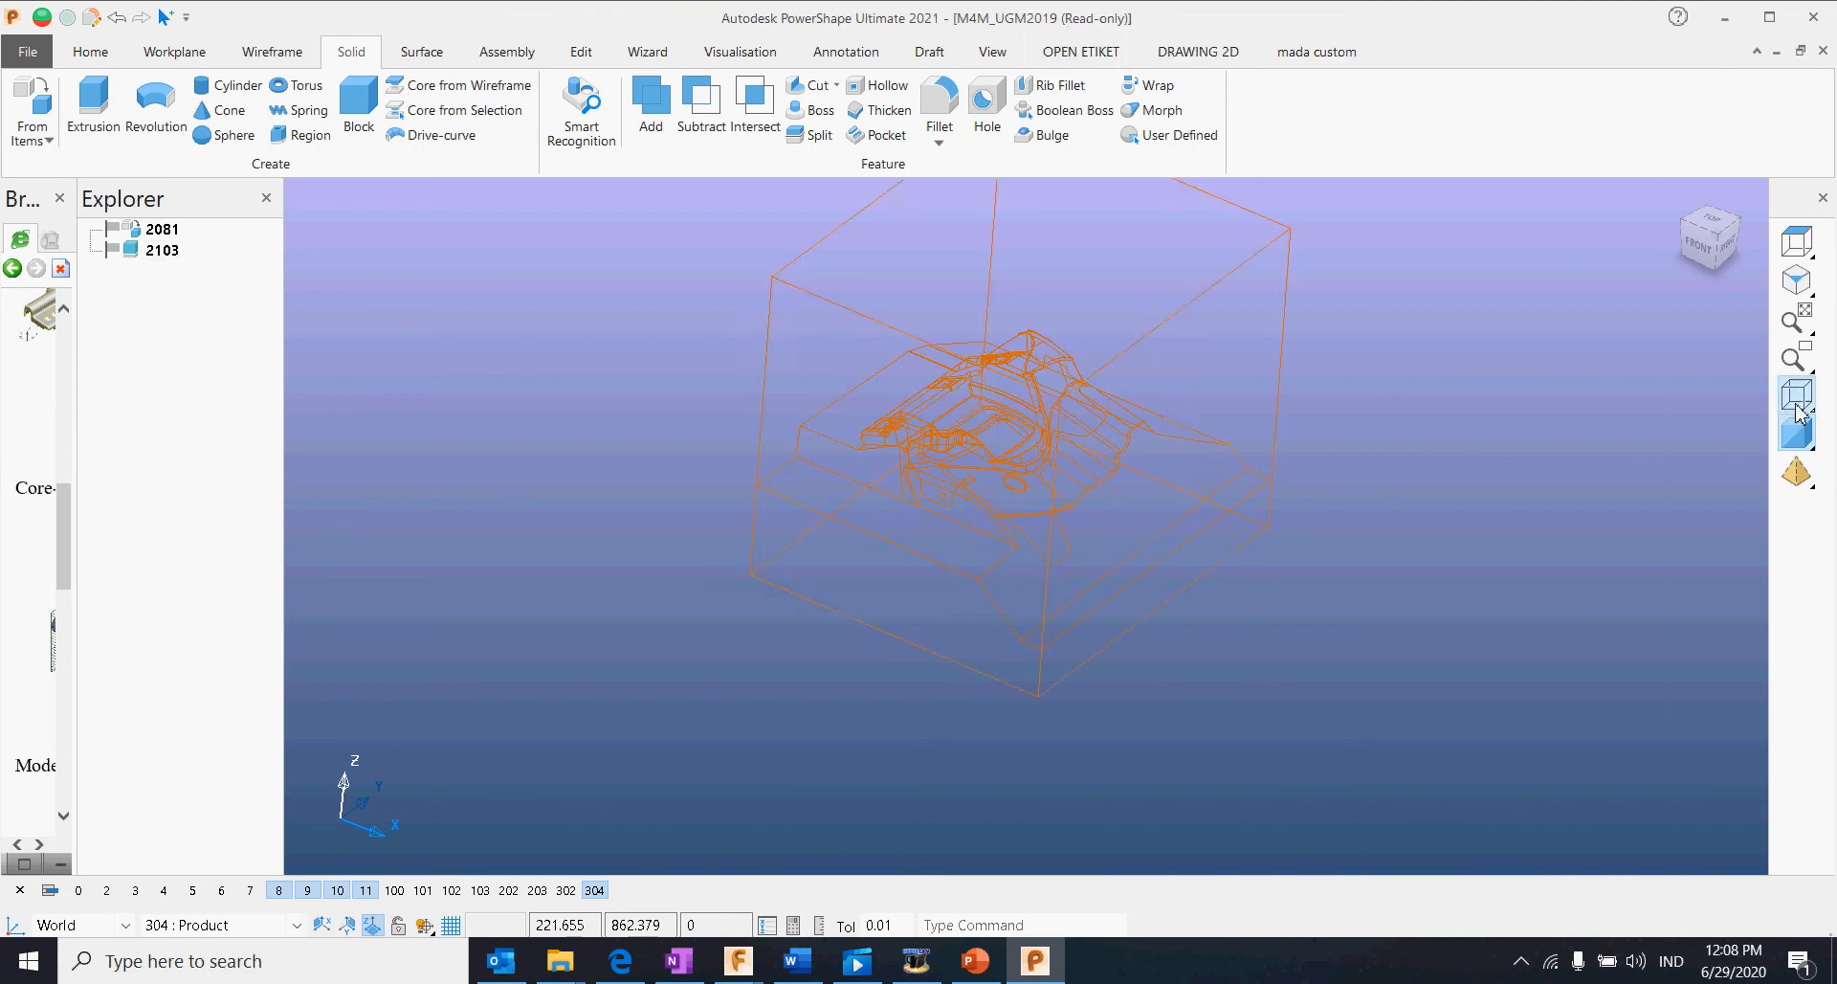
# Step: Make the new cavity block the active solid, subtract the cavity finish solid from it, and return to shaded display
pyautogui.rightClick(771, 301)
pyautogui.click(815, 712)
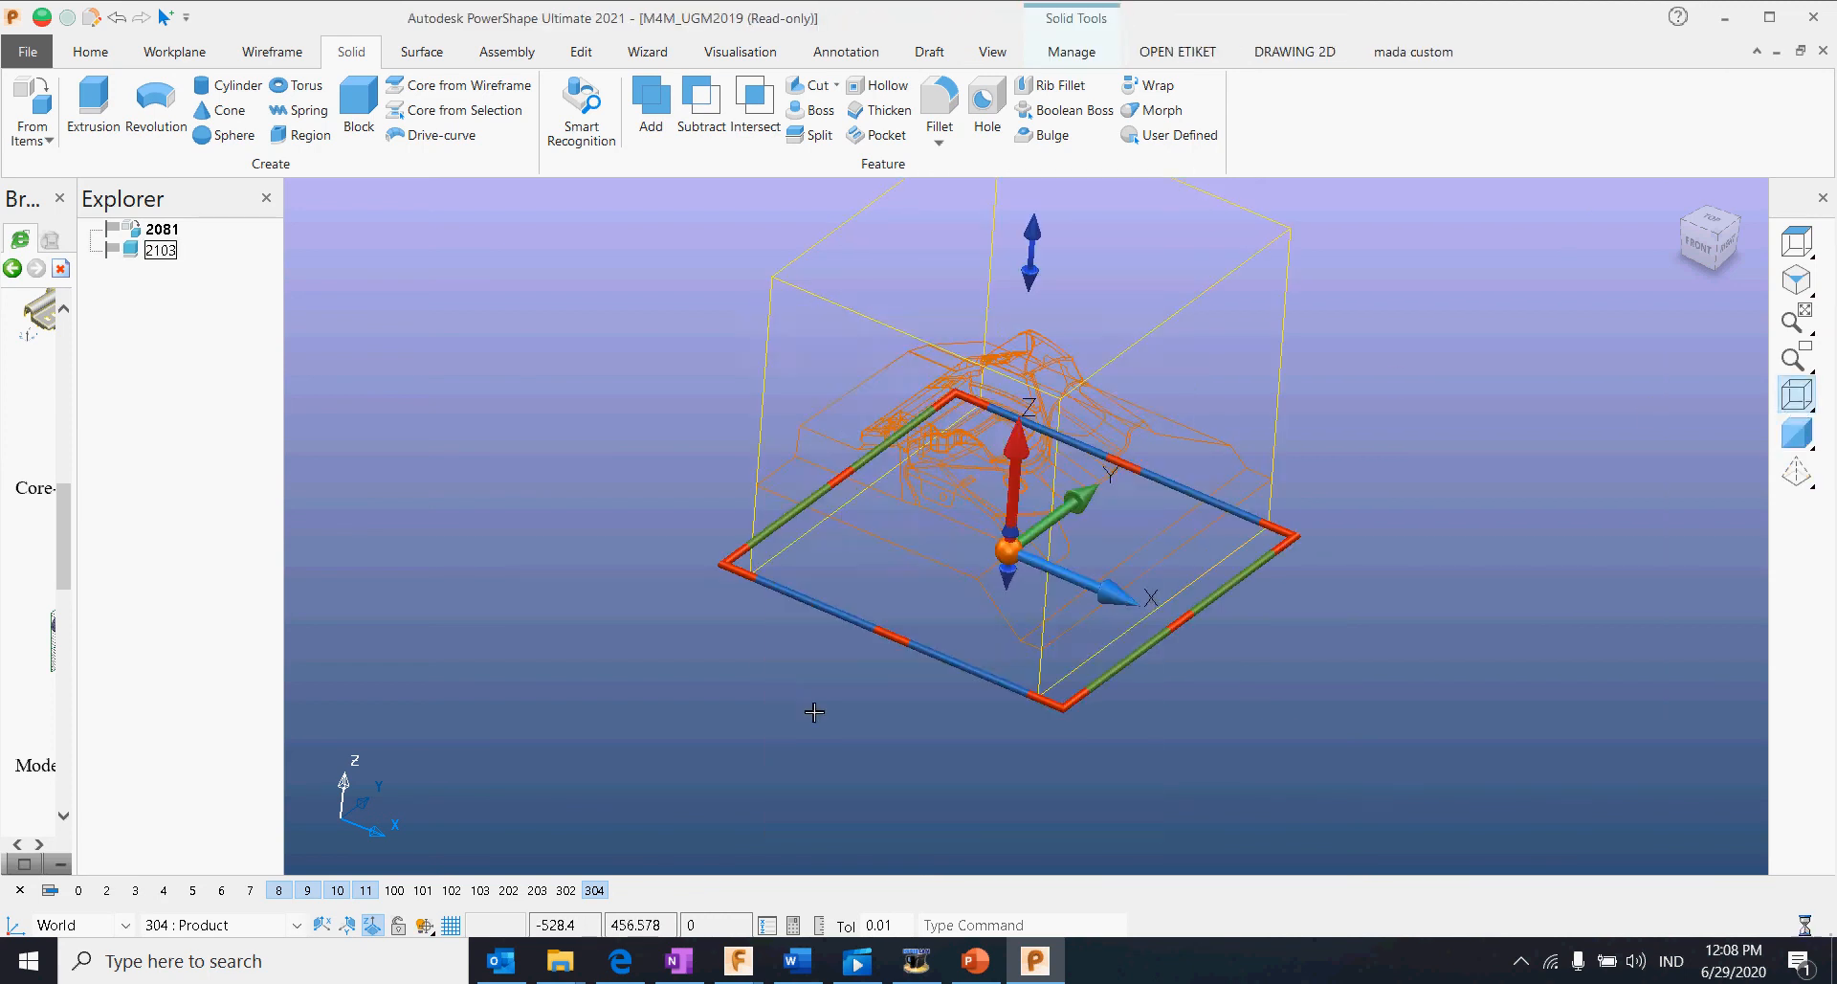
pyautogui.click(898, 451)
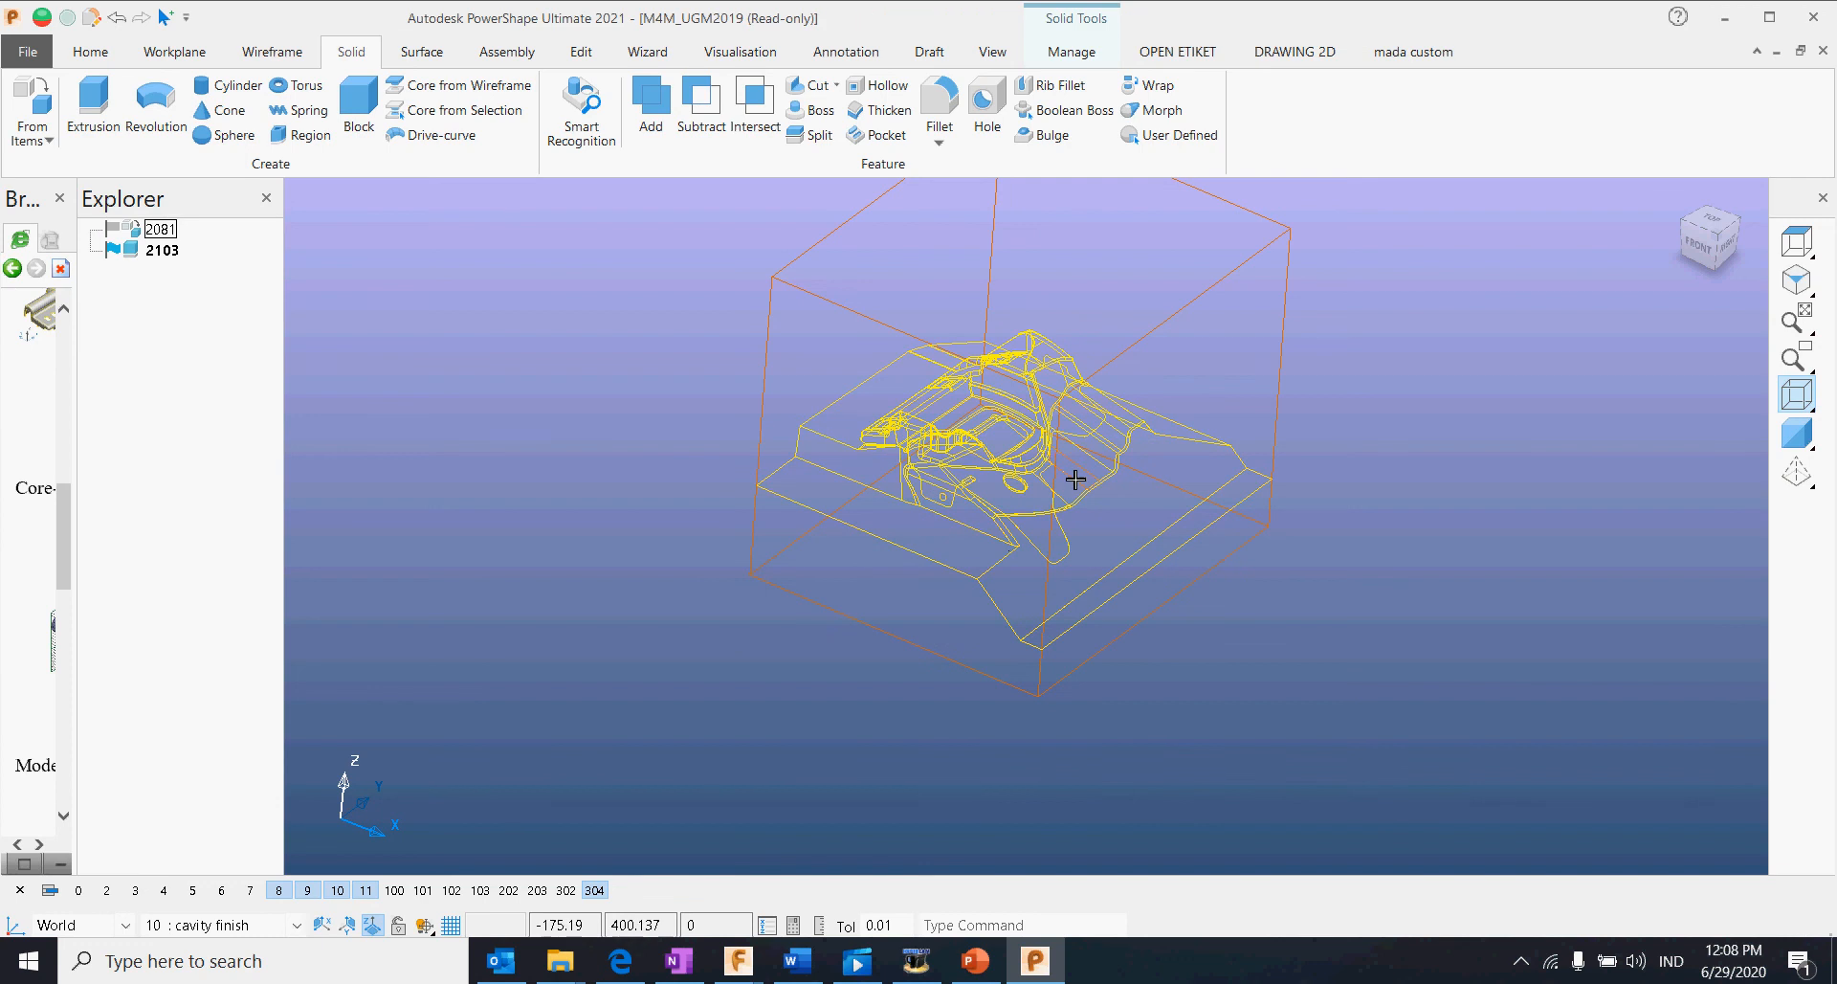
pyautogui.click(700, 101)
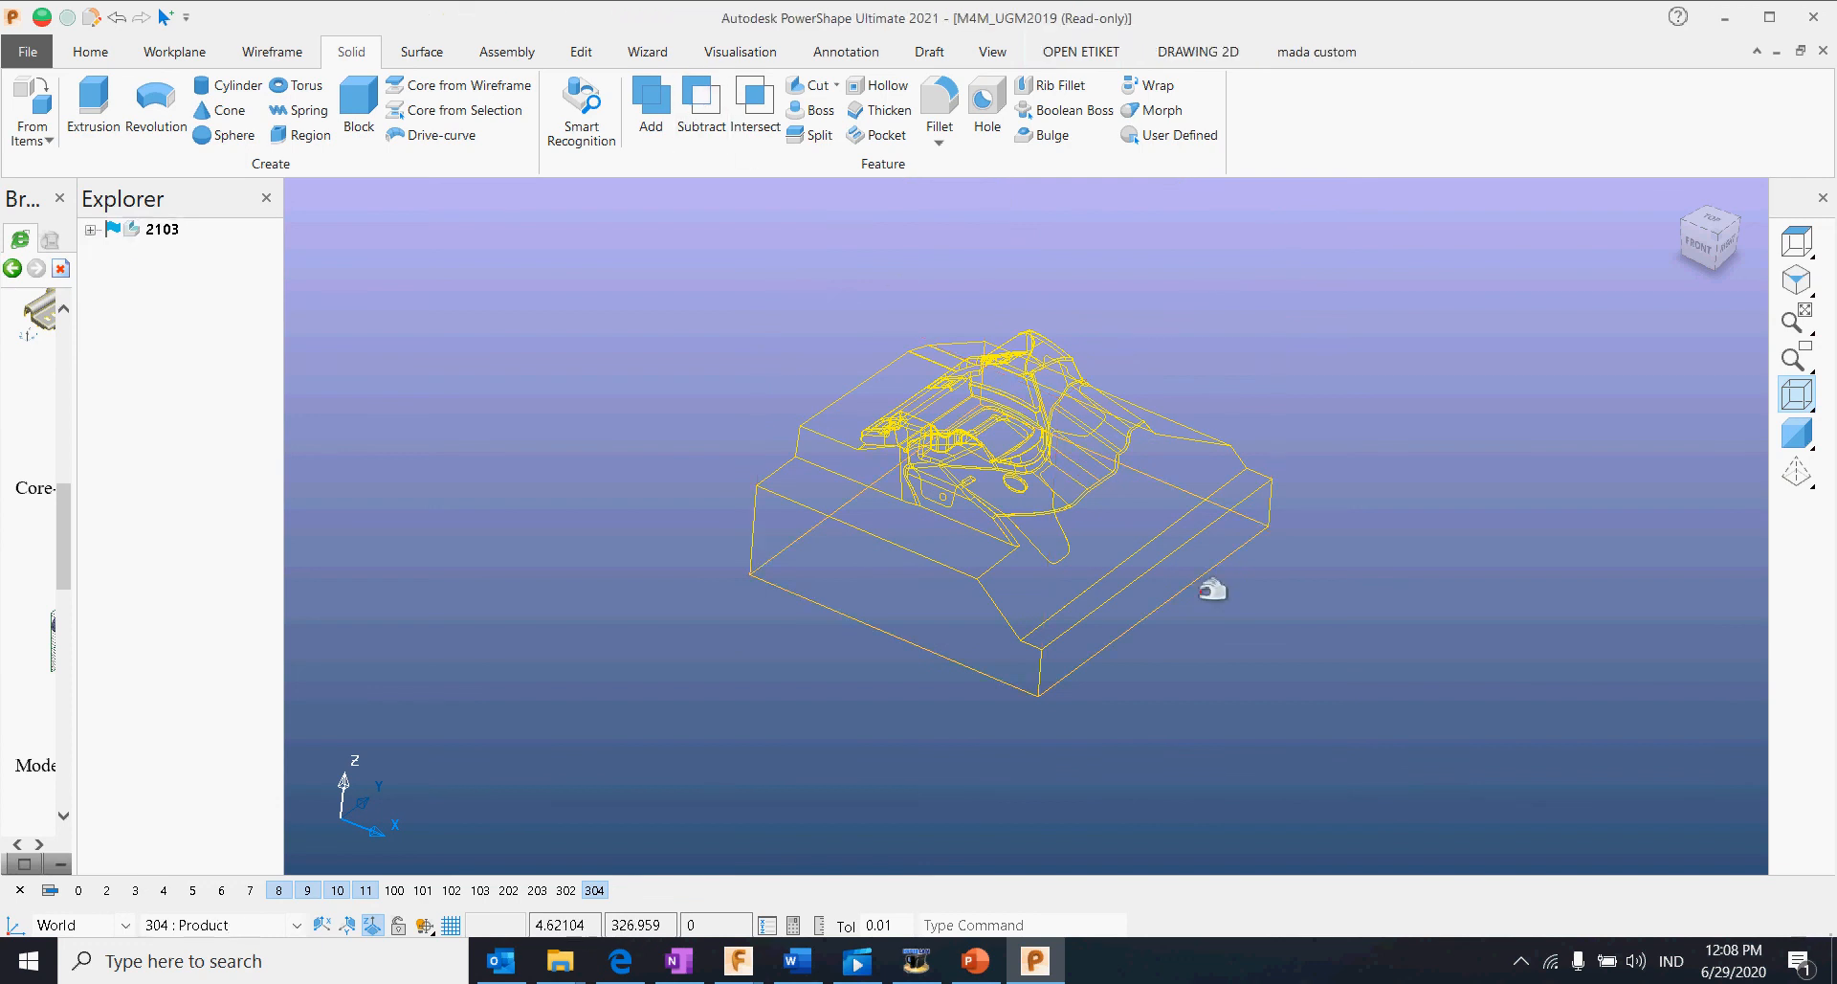
pyautogui.click(1793, 437)
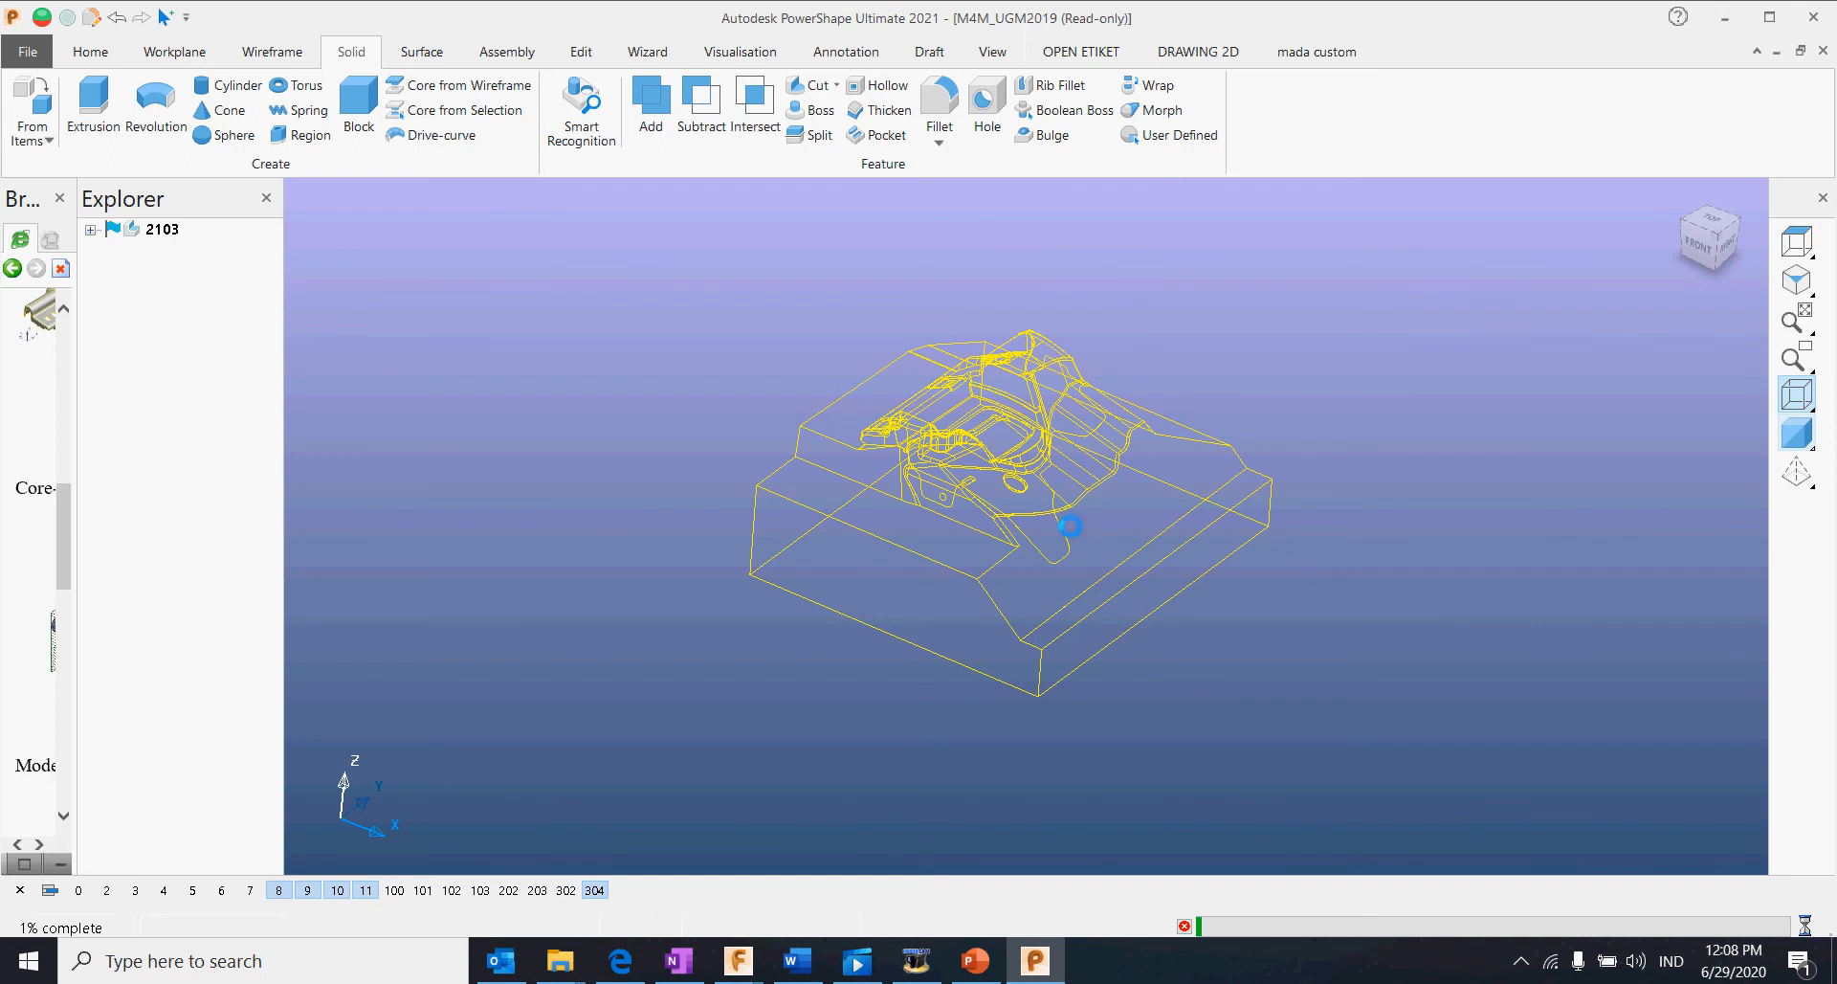
# Step: Change the Boolean type of the cavity block's cut feature to keep the portion above the parting surfaces
pyautogui.click(90, 230)
pyautogui.rightClick(151, 251)
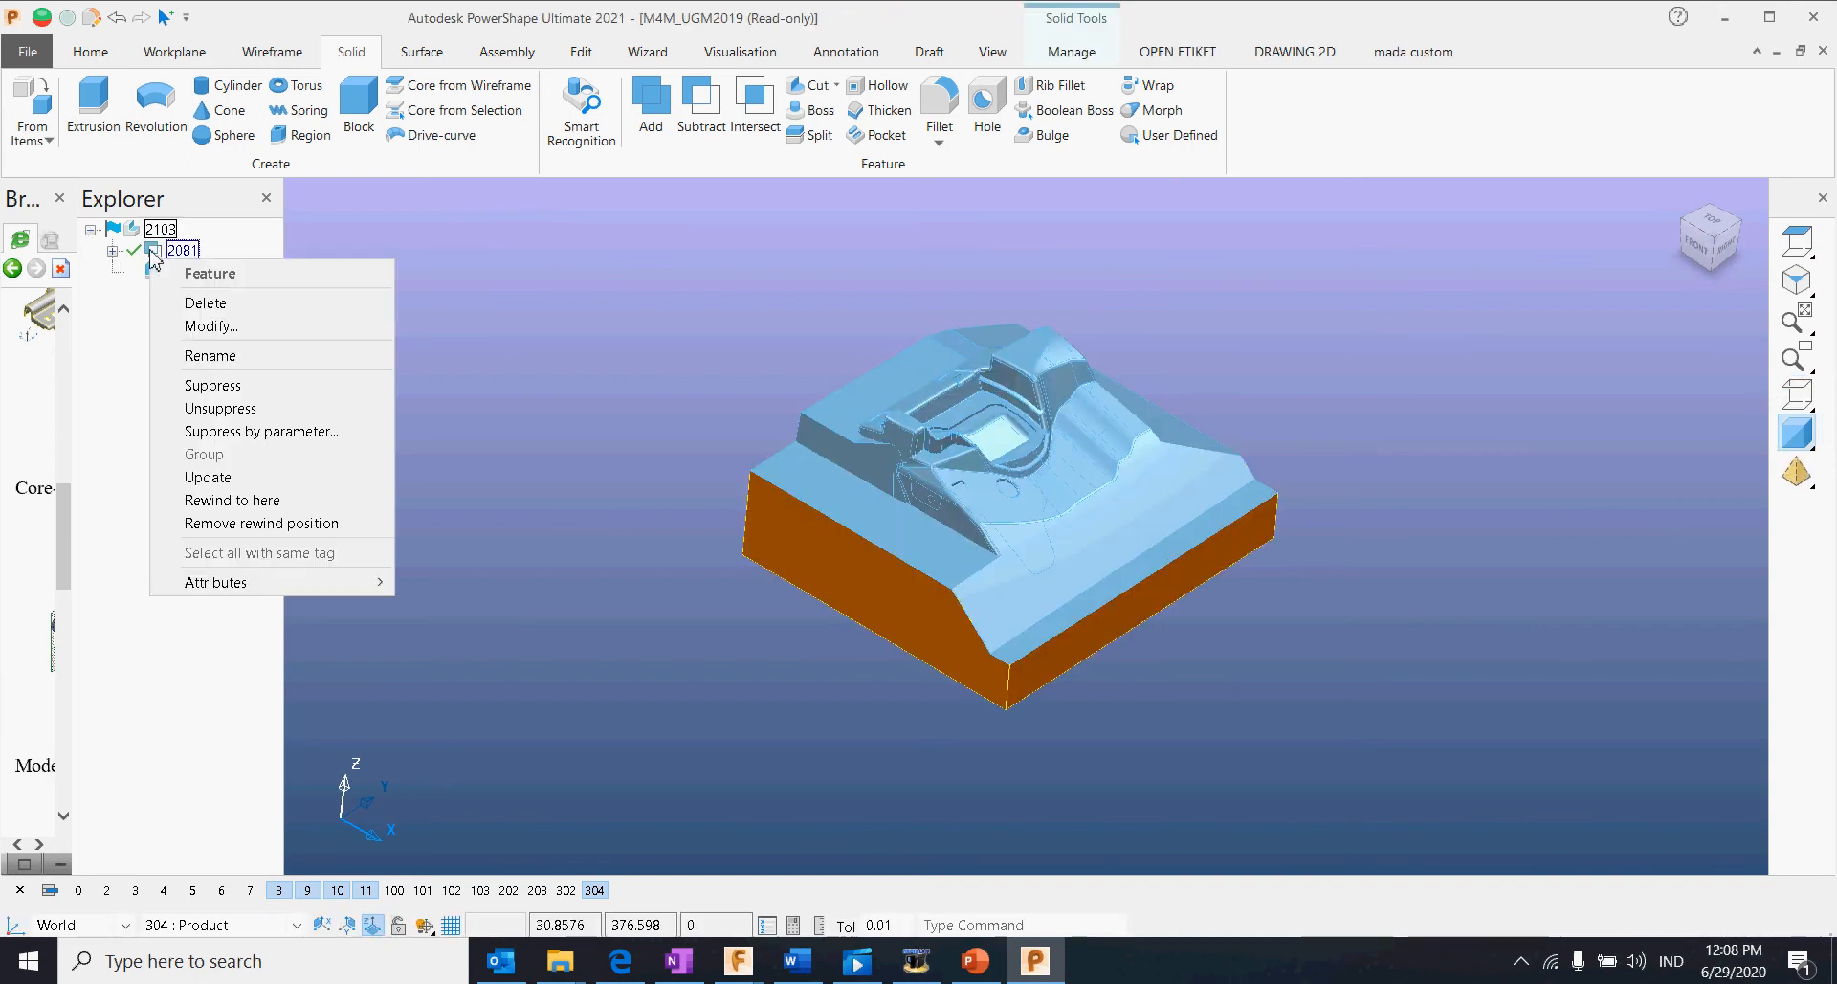
pyautogui.click(113, 252)
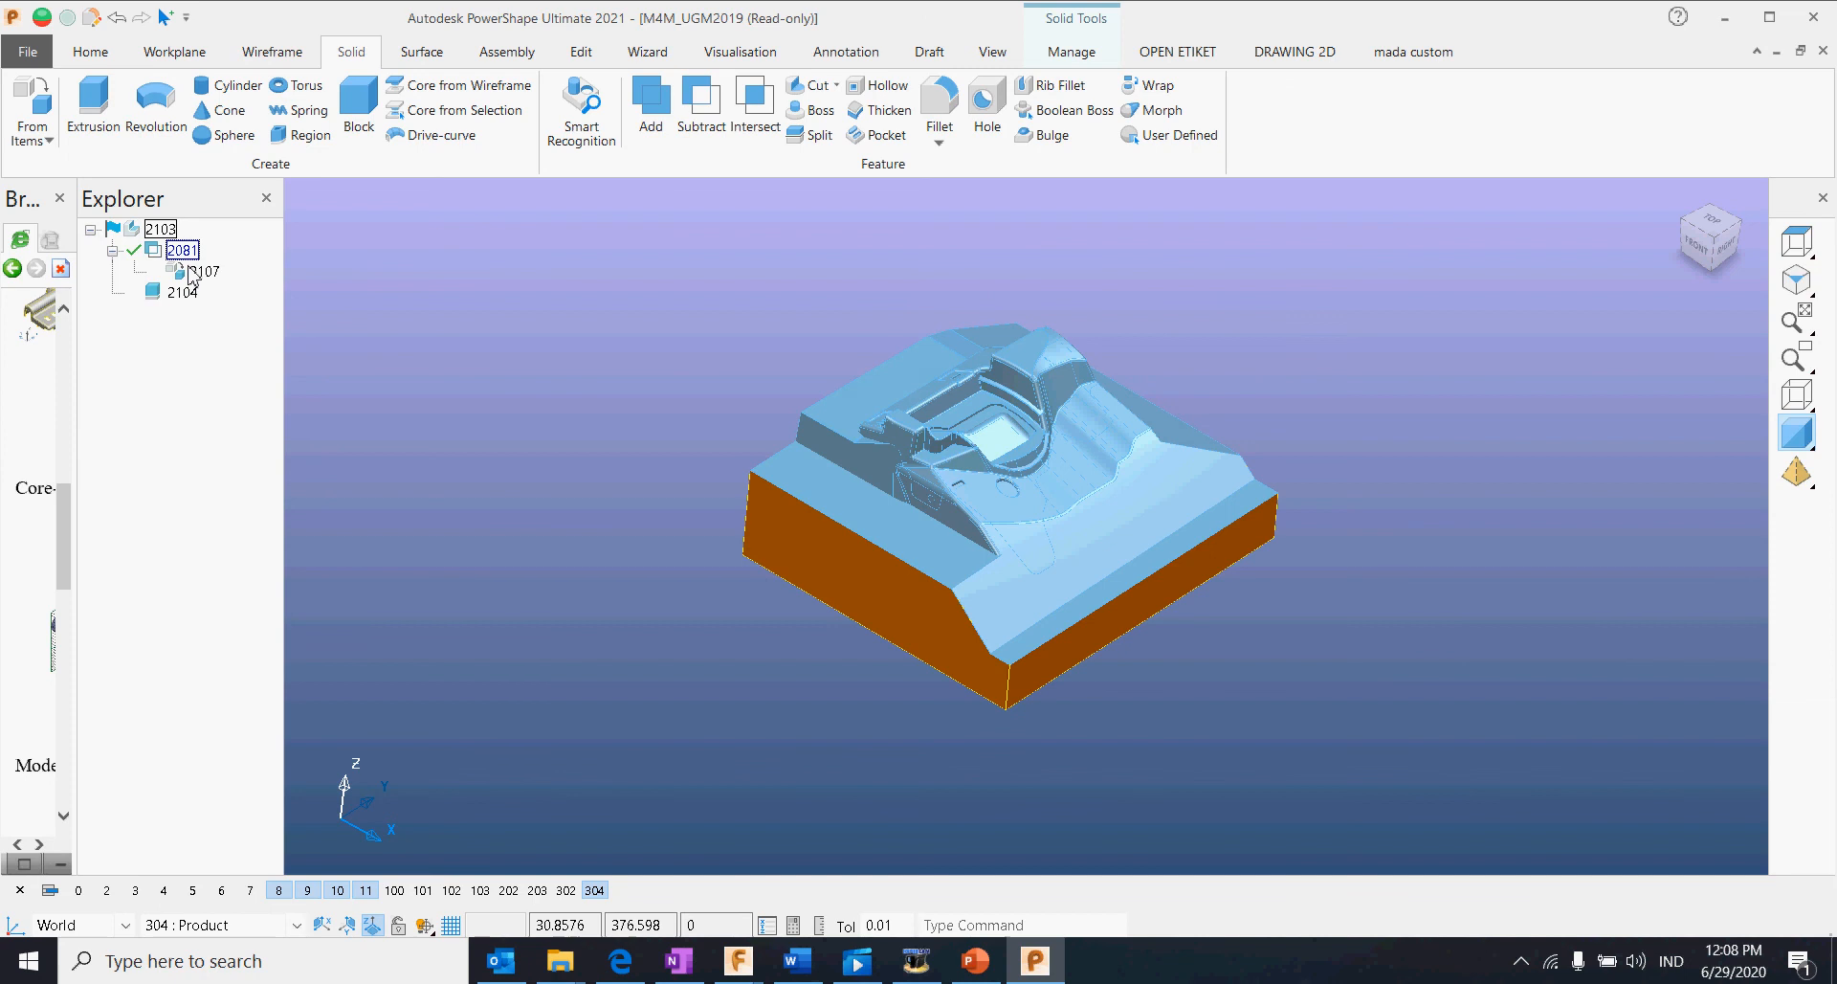
pyautogui.rightClick(184, 255)
pyautogui.click(247, 329)
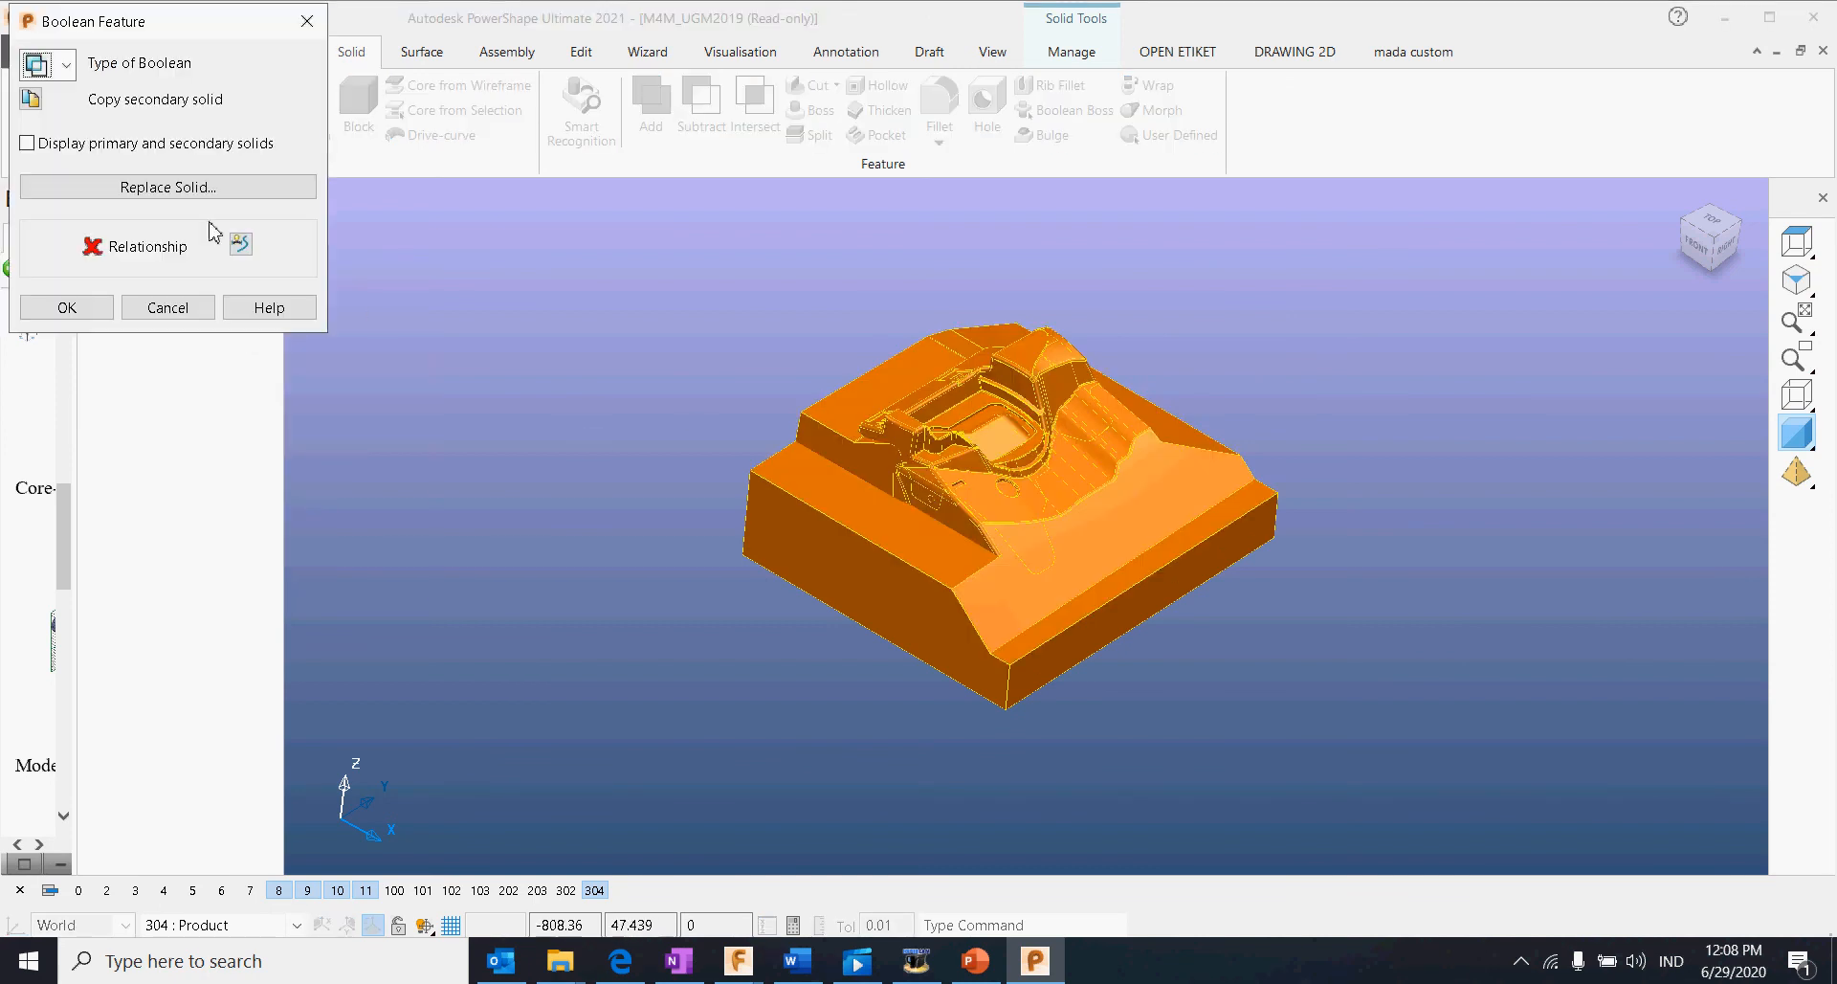
pyautogui.click(57, 65)
pyautogui.click(38, 160)
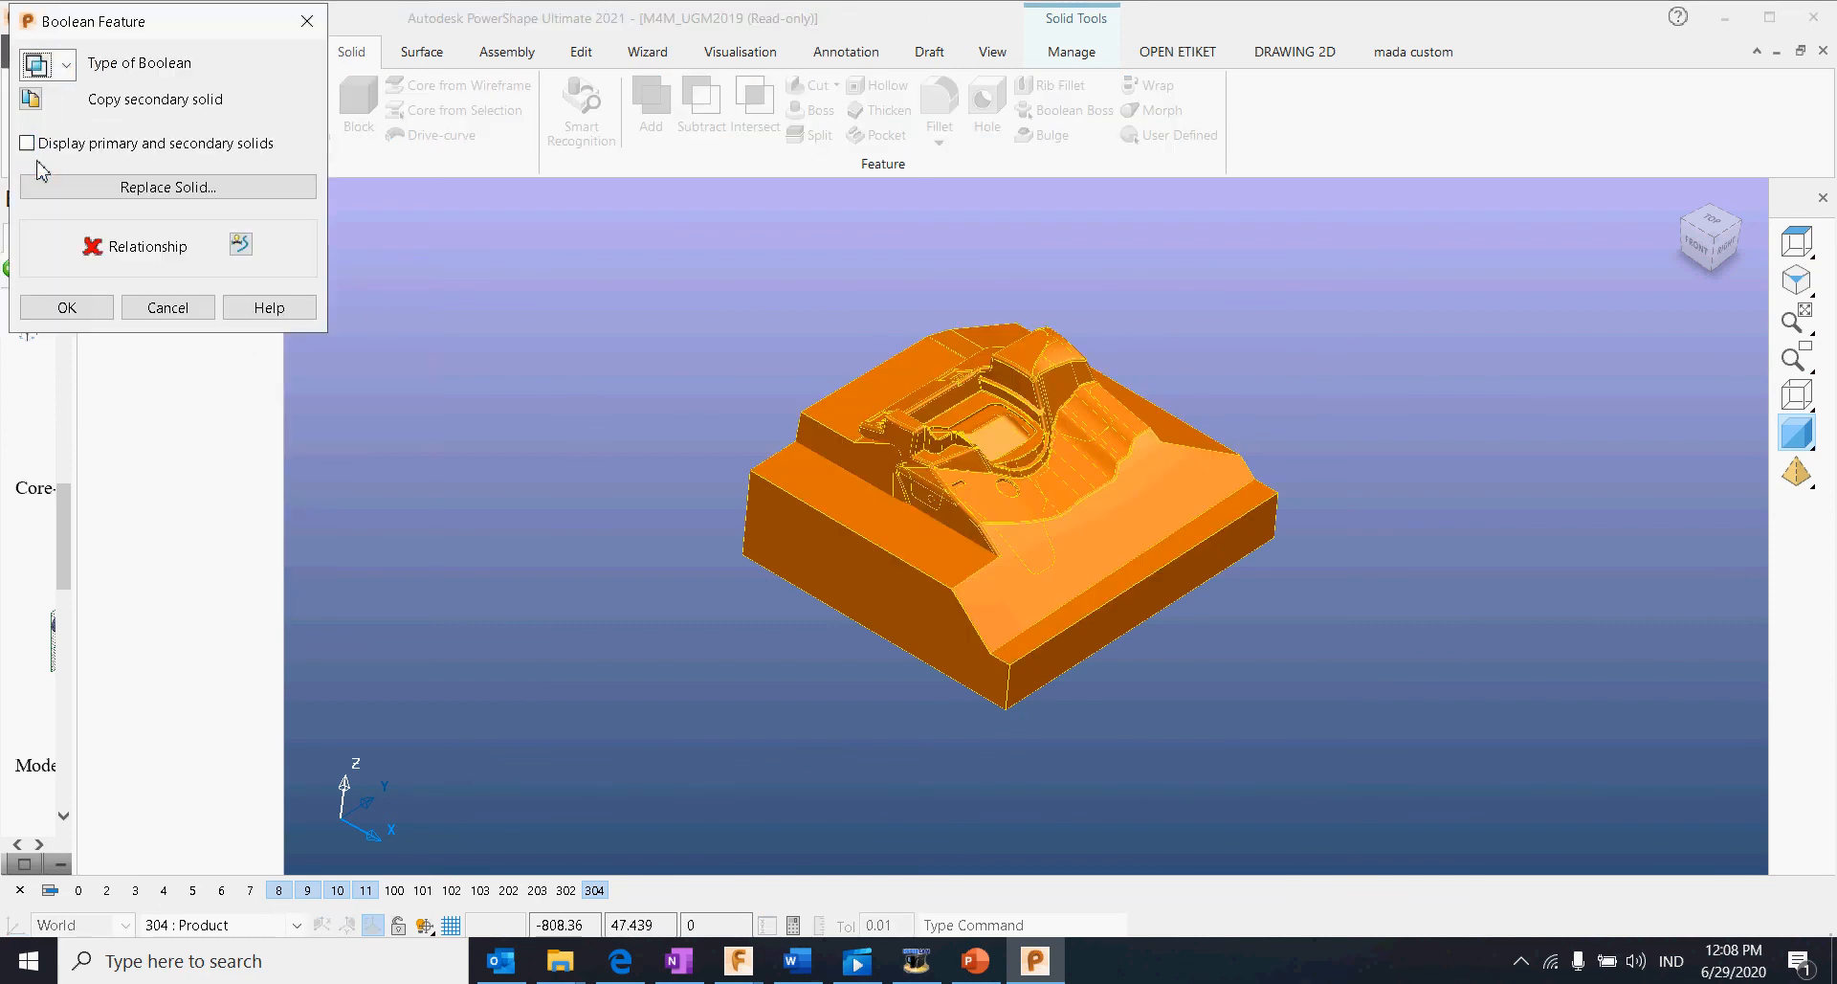
pyautogui.click(66, 308)
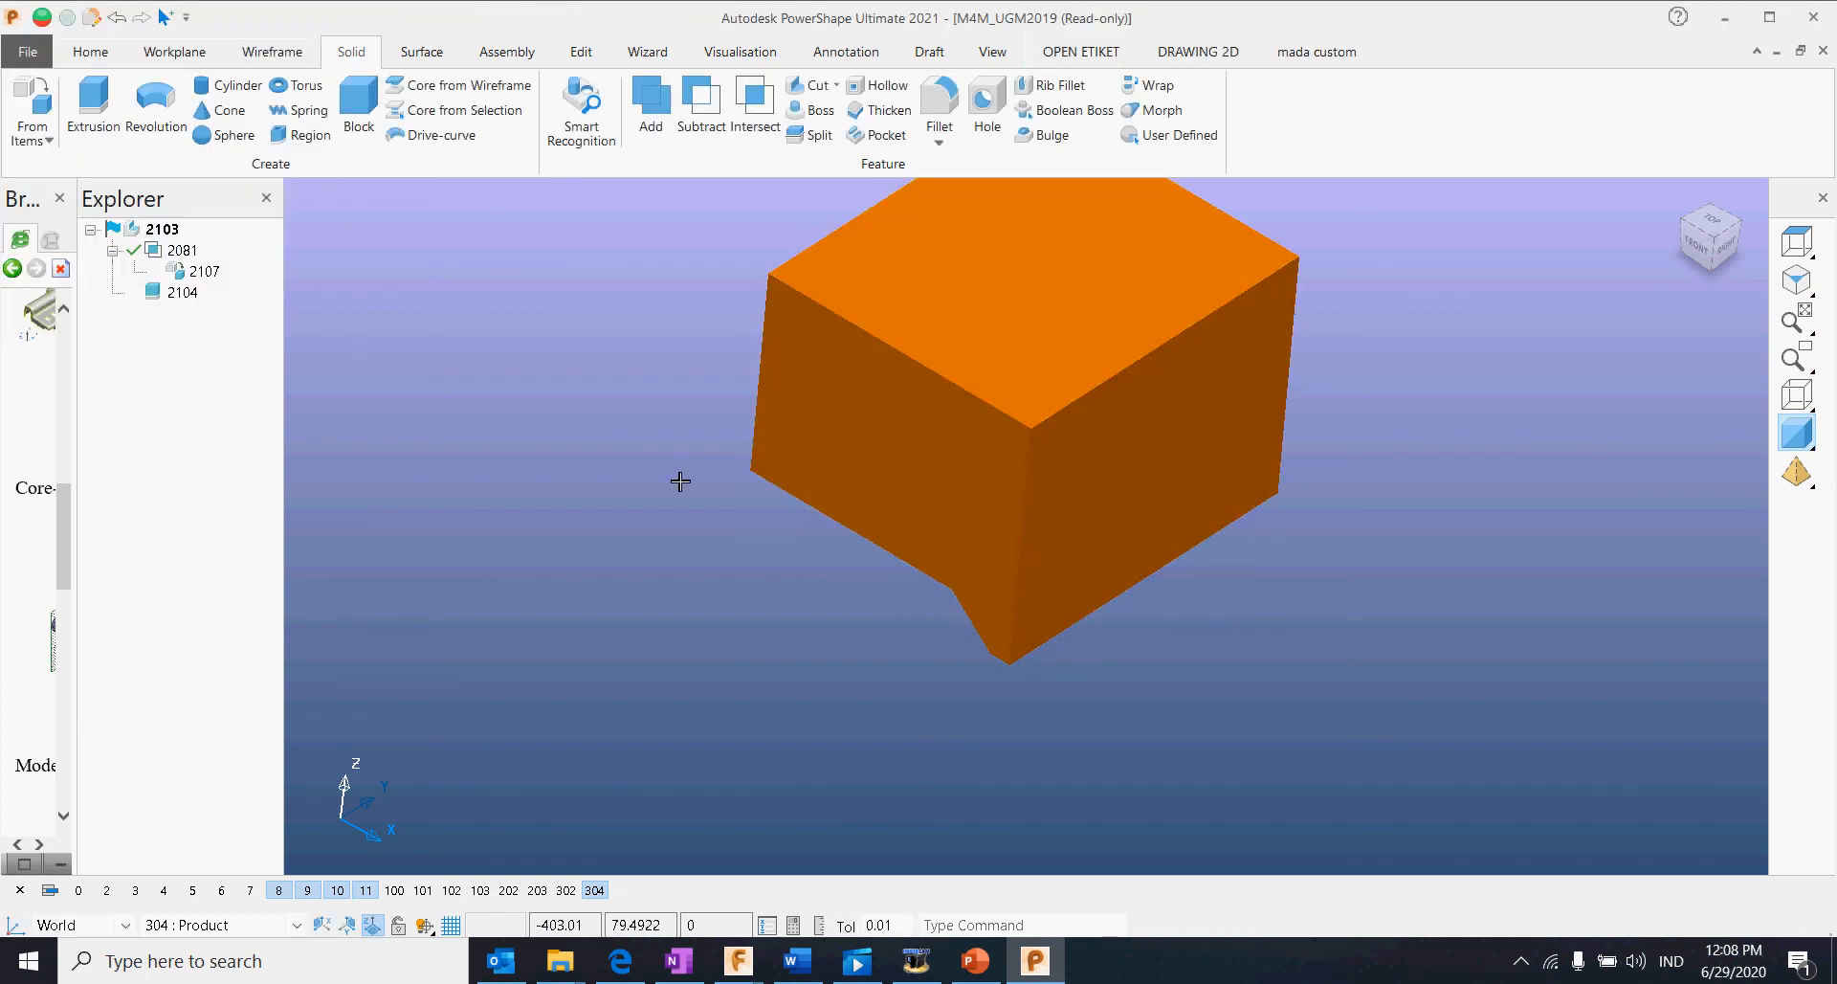
# Step: Display the core and cavity blocks together in transparent shading and examine how they meet along the parting surfaces
pyautogui.moveTo(1025, 717); pyautogui.dragTo(1035, 631, button='middle')
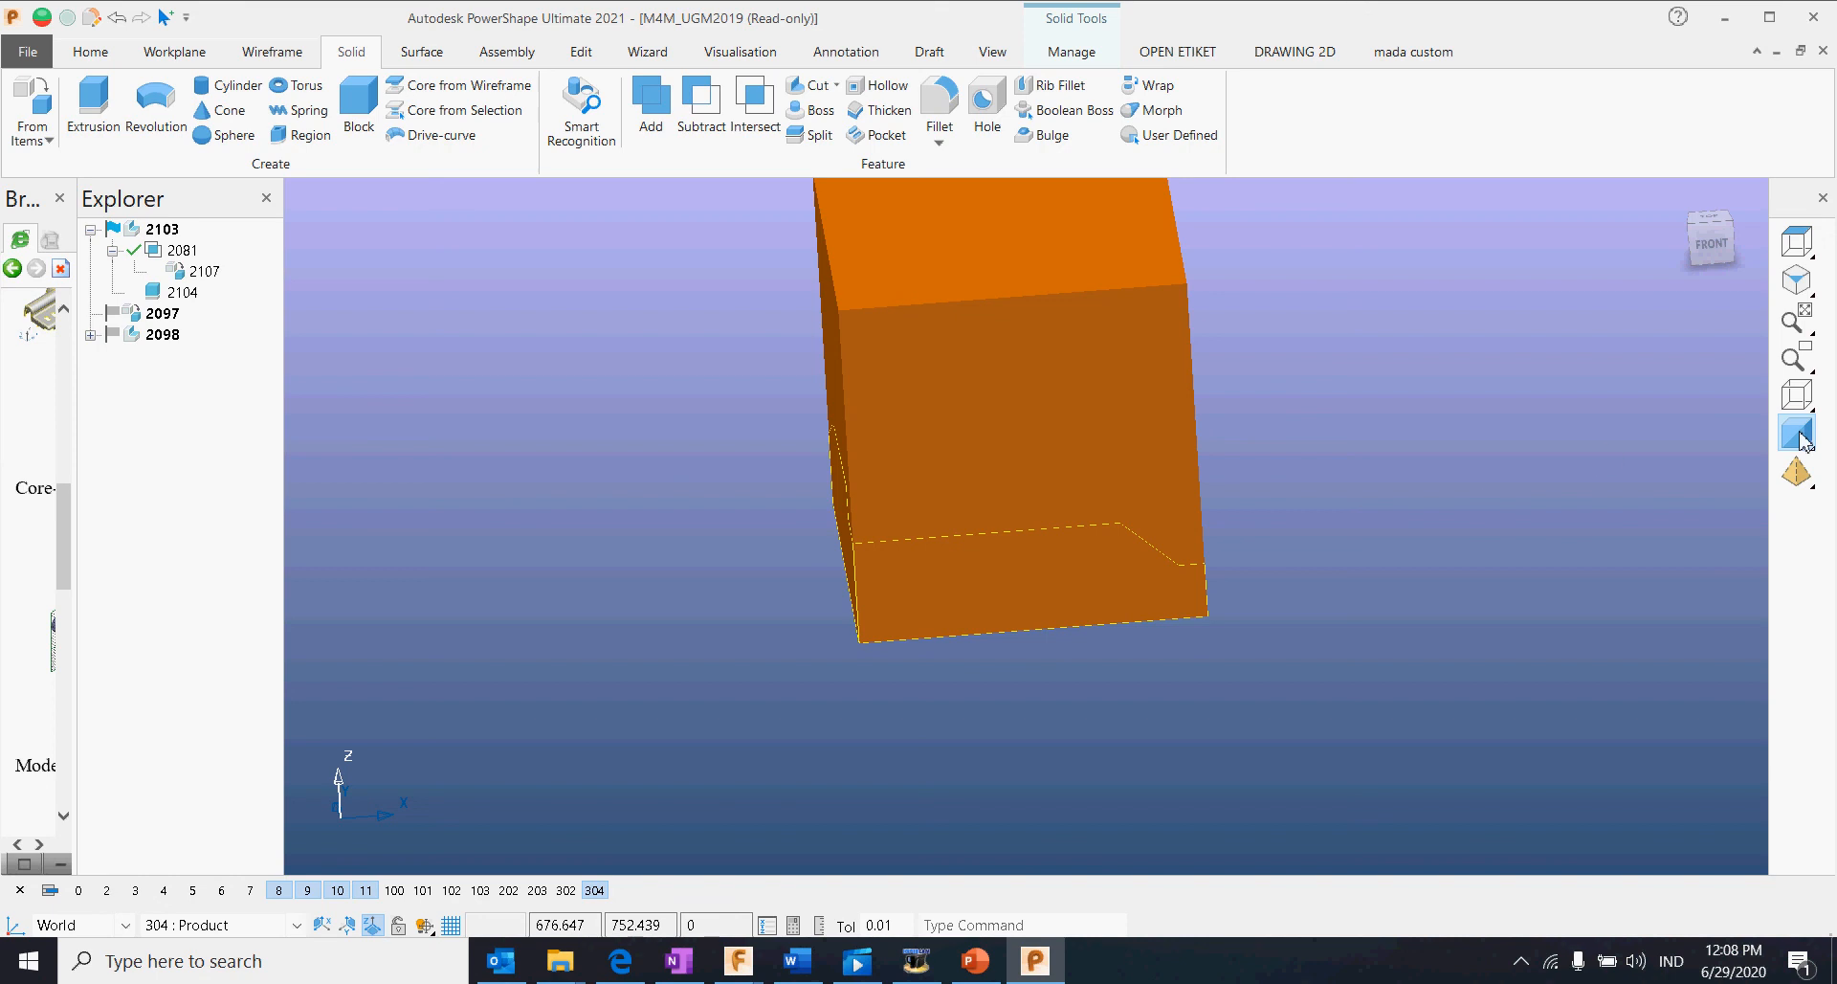
pyautogui.moveTo(1789, 443)
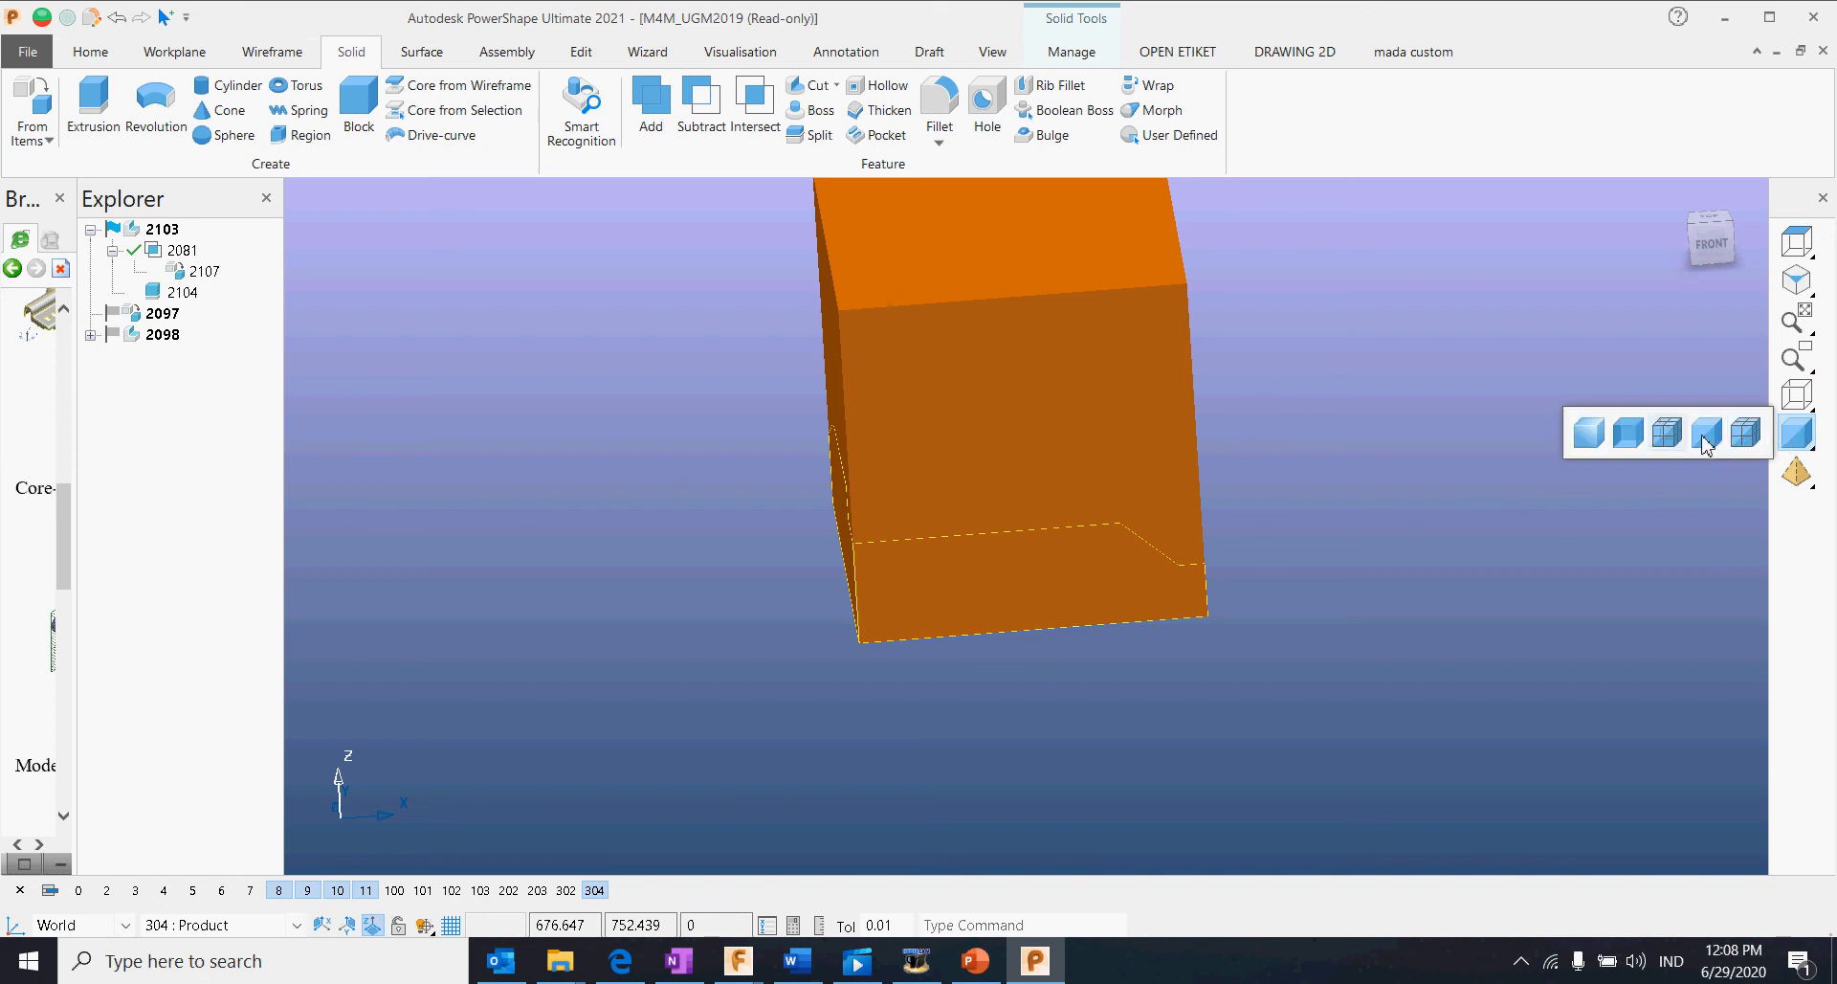
pyautogui.click(1707, 435)
pyautogui.moveTo(1238, 587); pyautogui.dragTo(1547, 553, button='middle')
pyautogui.scroll(3, 1253, 510)
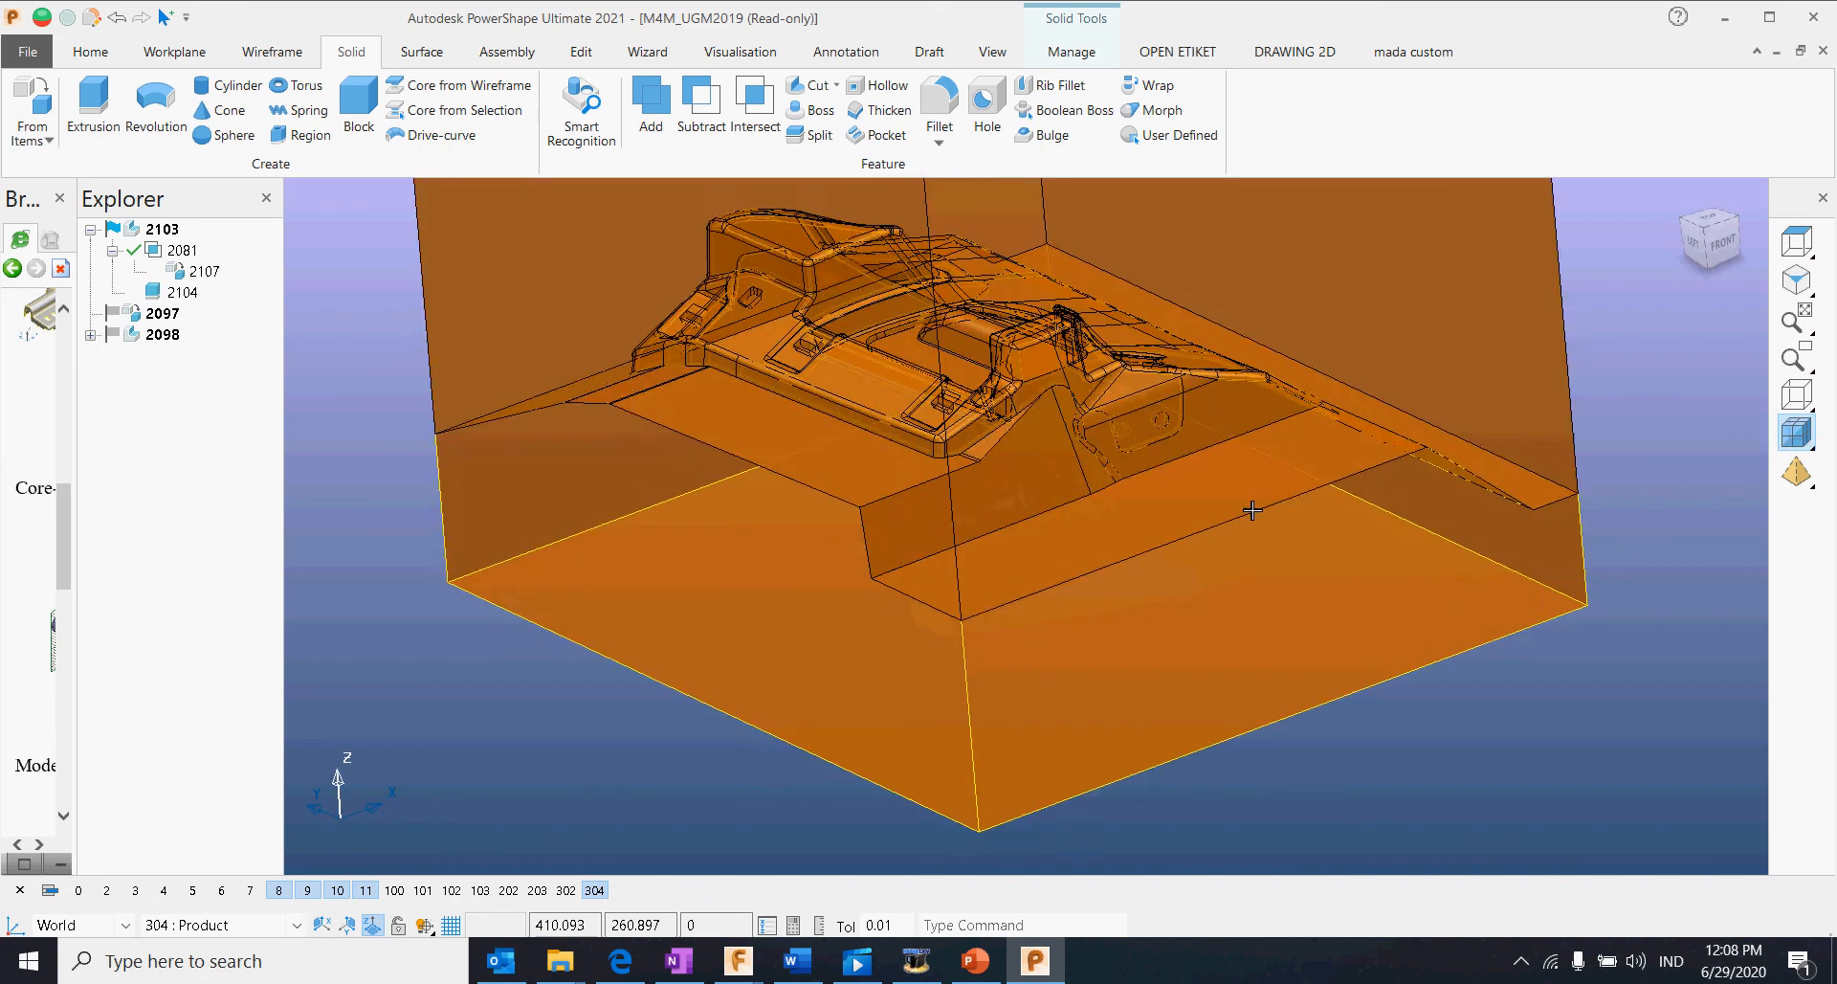
pyautogui.keyDown('shift'); pyautogui.moveTo(1252, 510); pyautogui.dragTo(1366, 582, button='middle'); pyautogui.keyUp('shift')
pyautogui.moveTo(1197, 447); pyautogui.dragTo(1531, 470, button='middle')
pyautogui.scroll(-3, 1550, 467)
pyautogui.click(1485, 660)
pyautogui.moveTo(1477, 689); pyautogui.dragTo(1442, 721, button='middle')
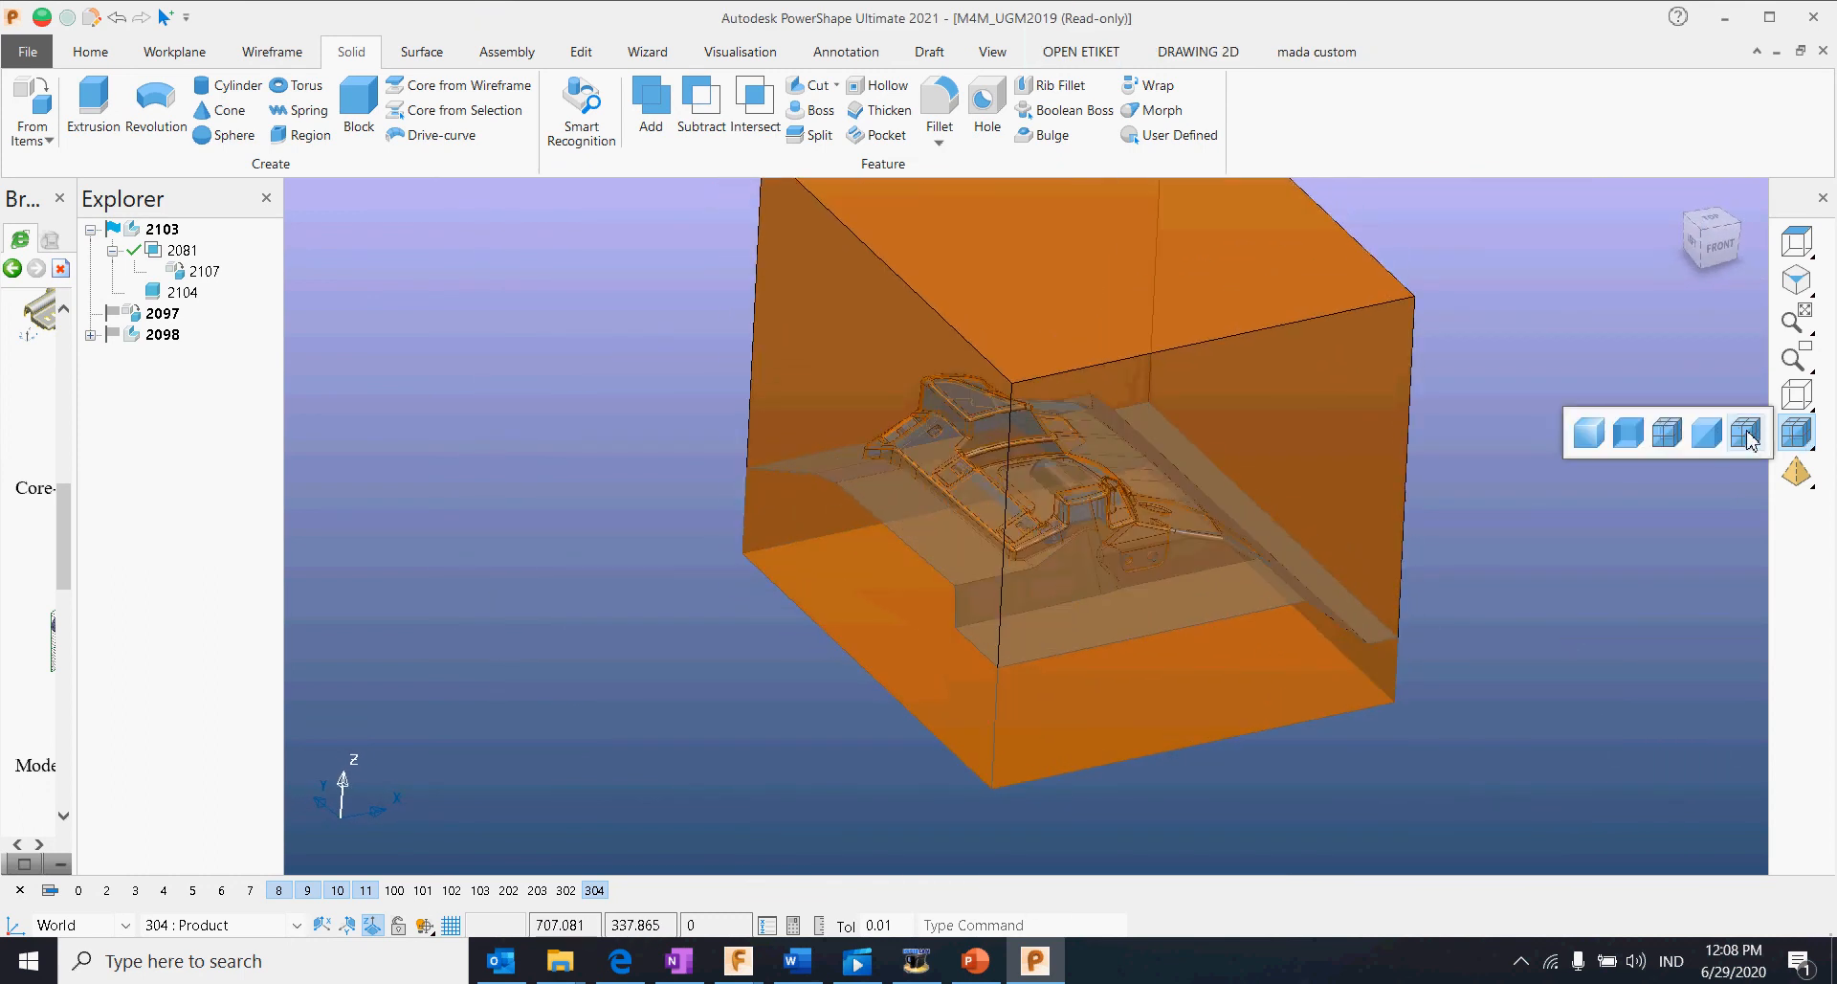
# Step: Switch the shading style and show only the cavity block, viewed from its outer side
pyautogui.click(1750, 435)
pyautogui.click(1162, 403)
pyautogui.moveTo(1163, 403); pyautogui.dragTo(1221, 585, button='middle')
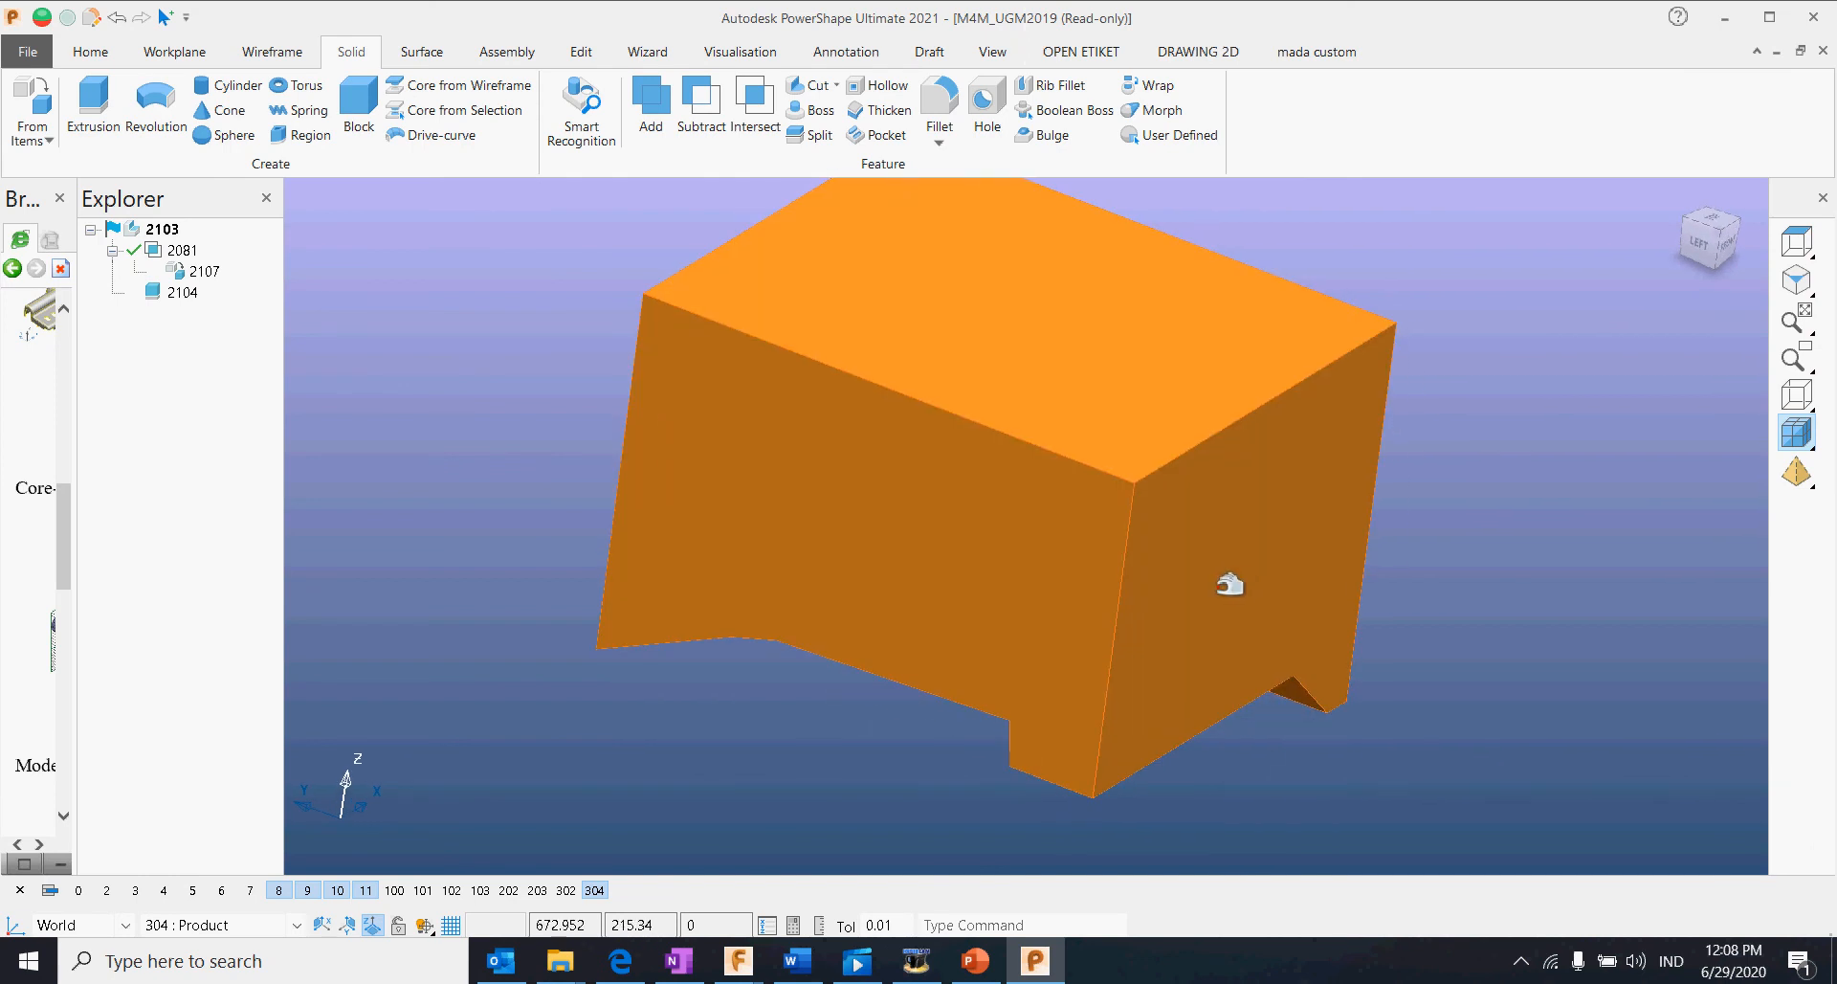